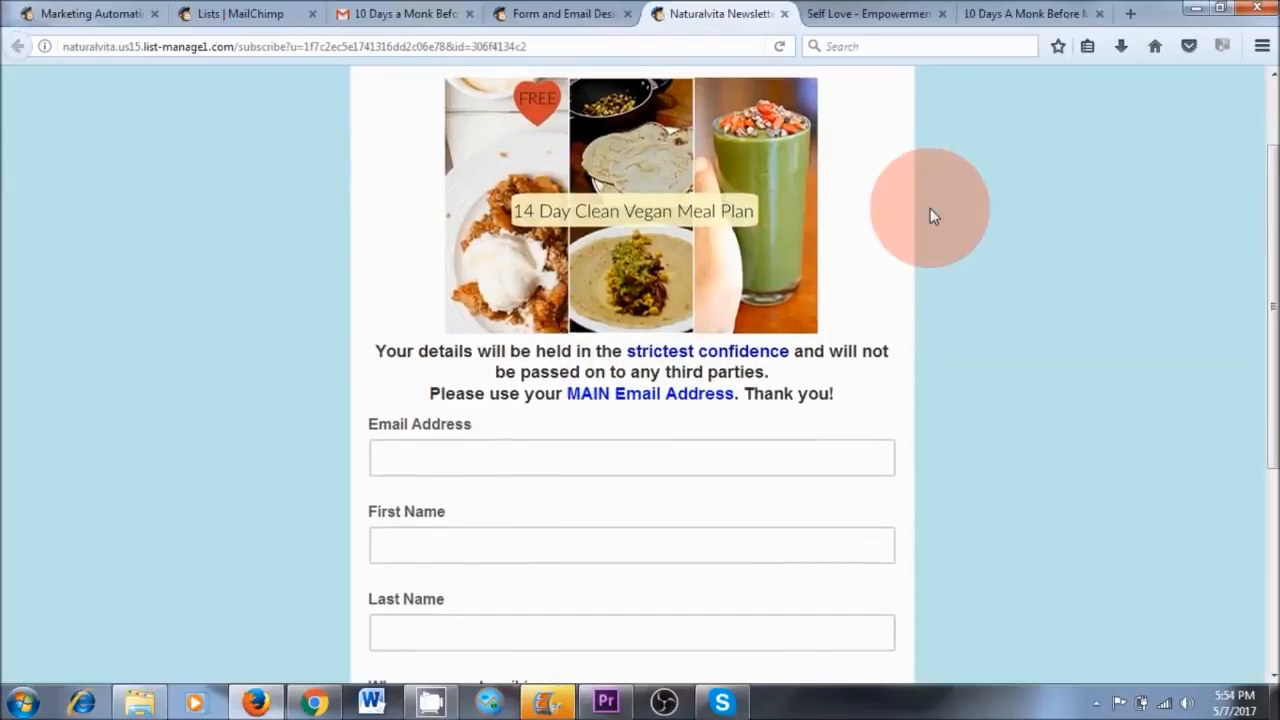
- Look over the newsletter signup form and the website's recipe opt-in form, and open the meditation blog post
scroll(930, 208, "down", 3)
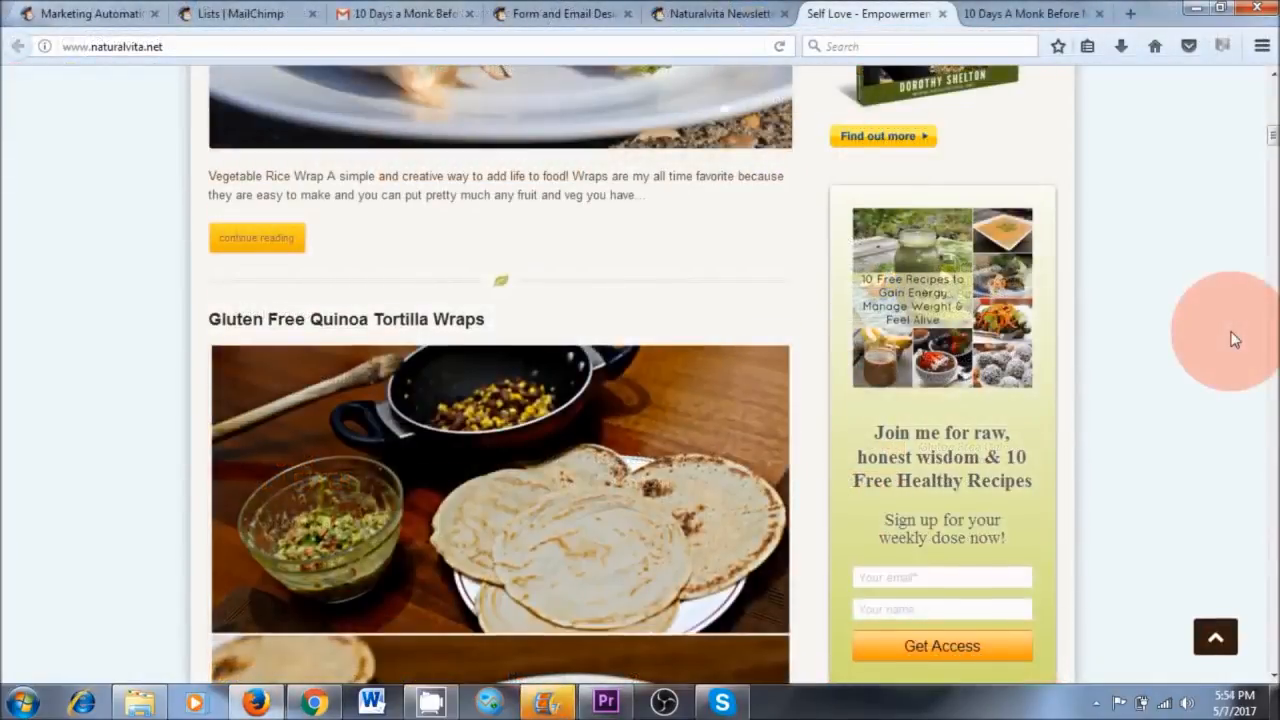
scroll(1235, 340, "down", 3)
left_click(1013, 13)
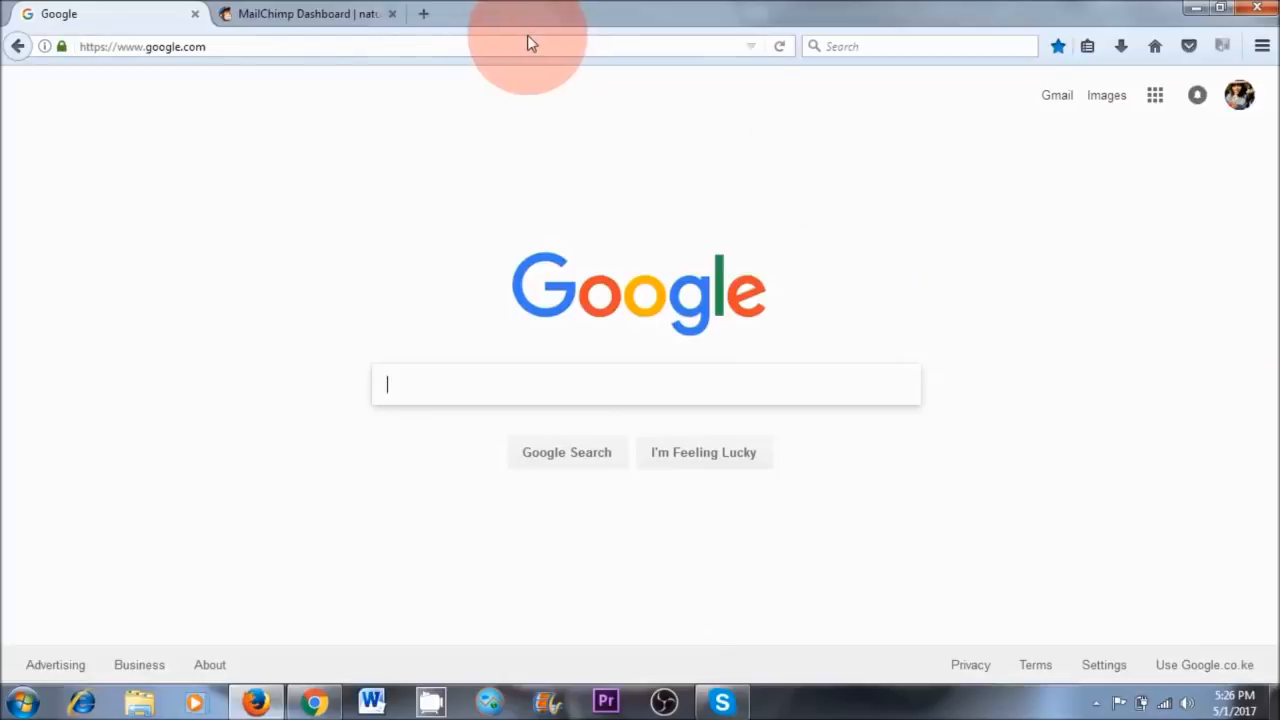
- Go to mailchimp.com and start signing up for a free account
left_click(532, 44)
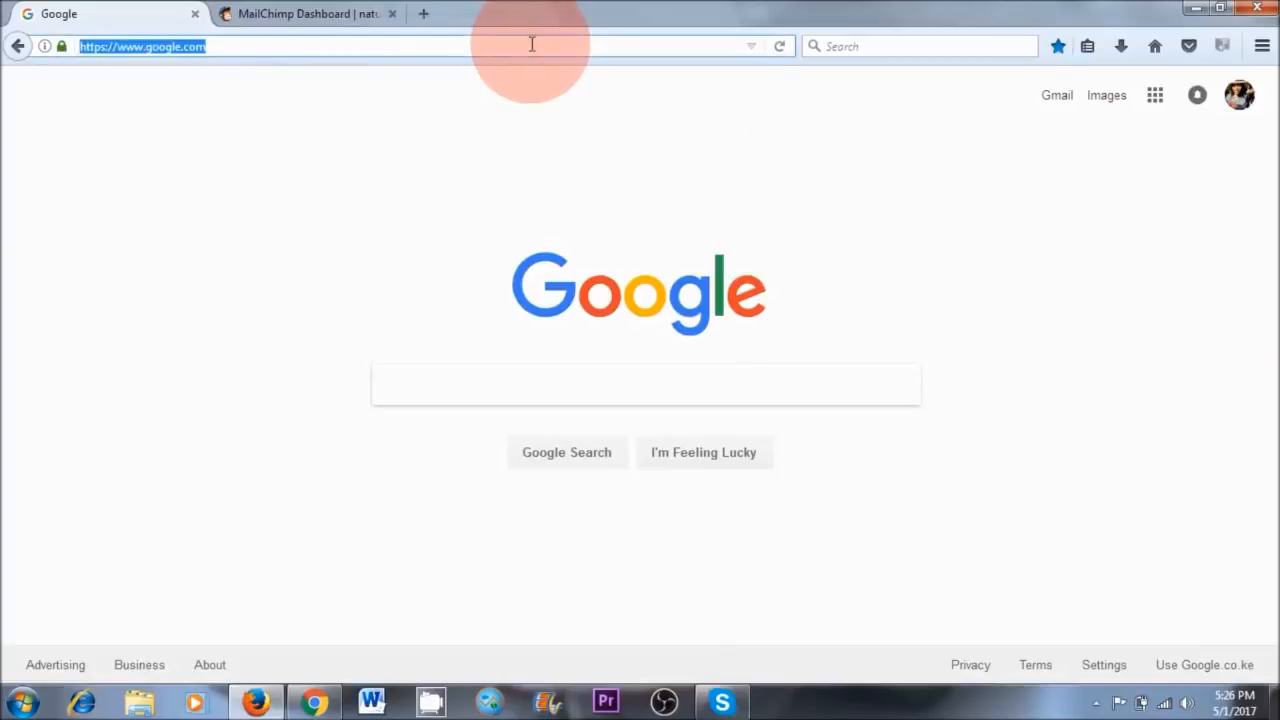
type("mail")
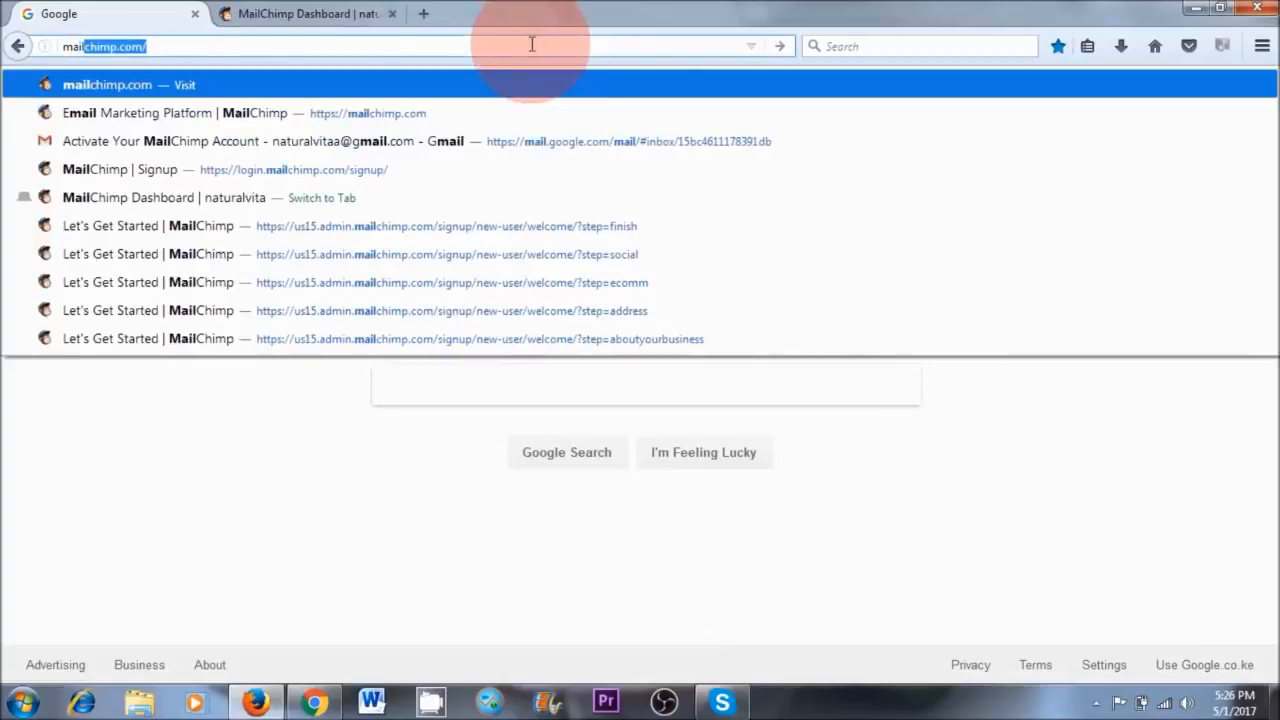
key("Return")
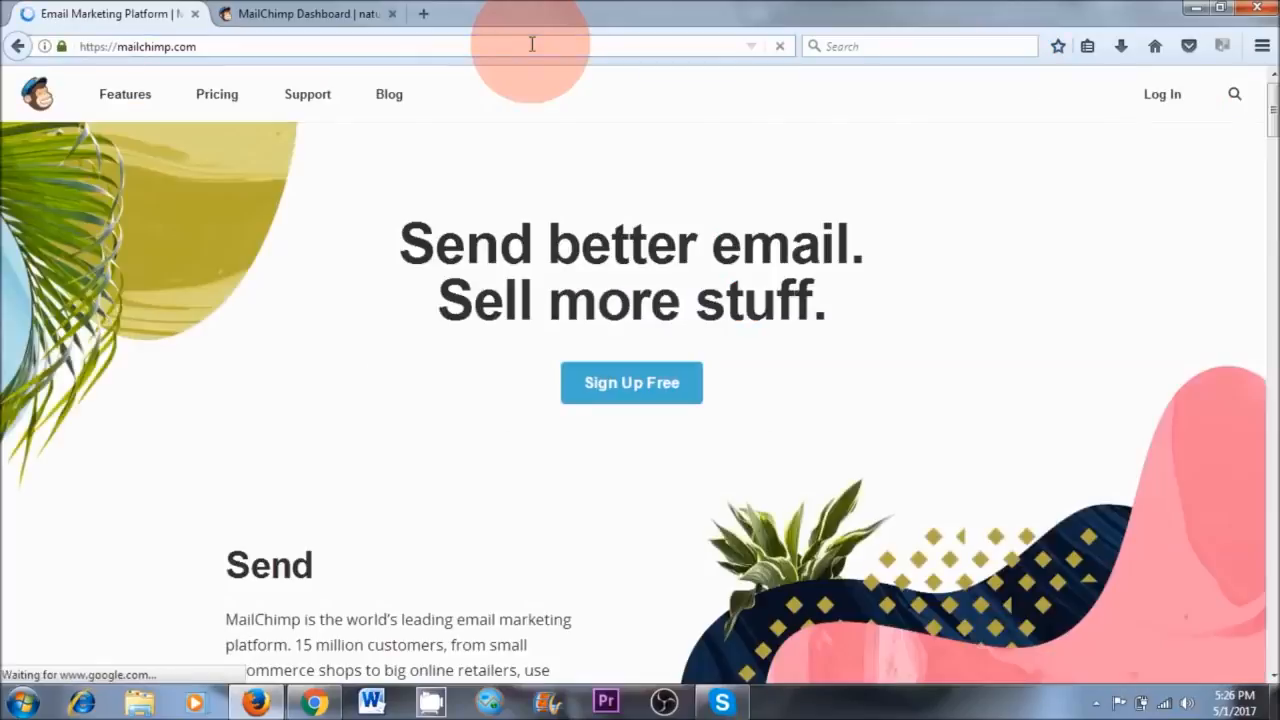
left_click(640, 388)
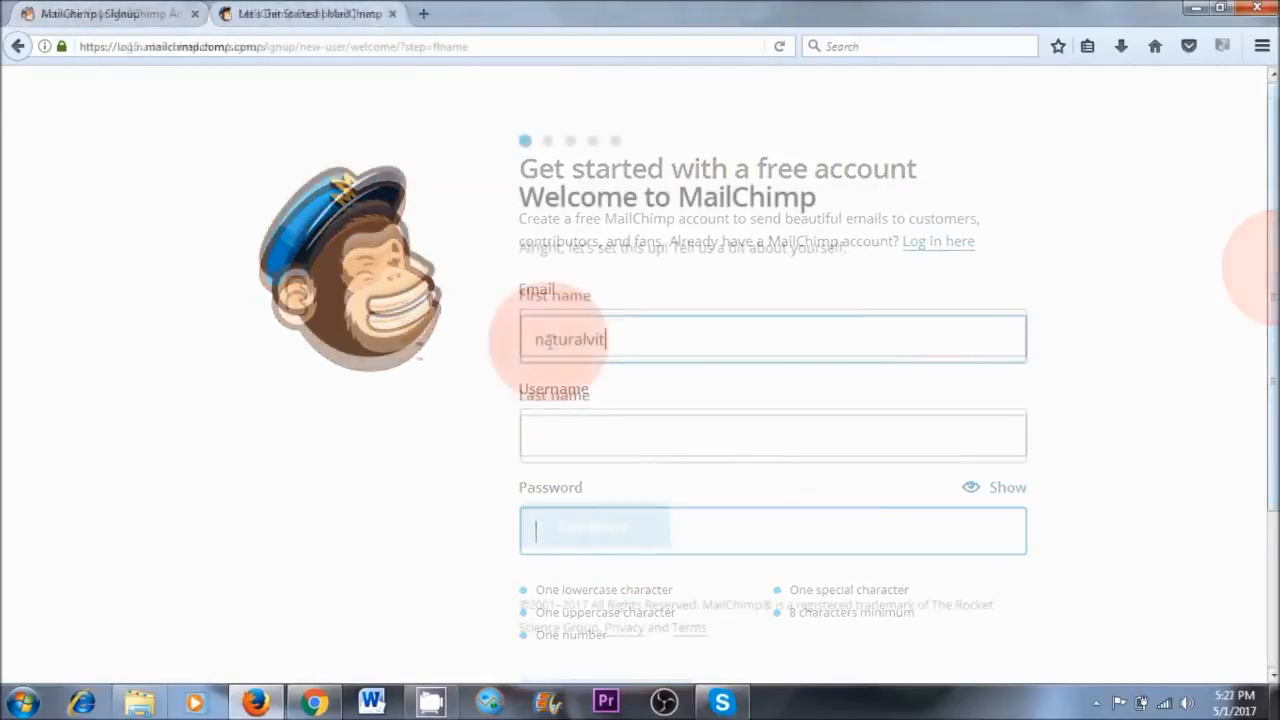
- Enter naturalvita as the business name in the account setup and go on to the website field
left_click(607, 457)
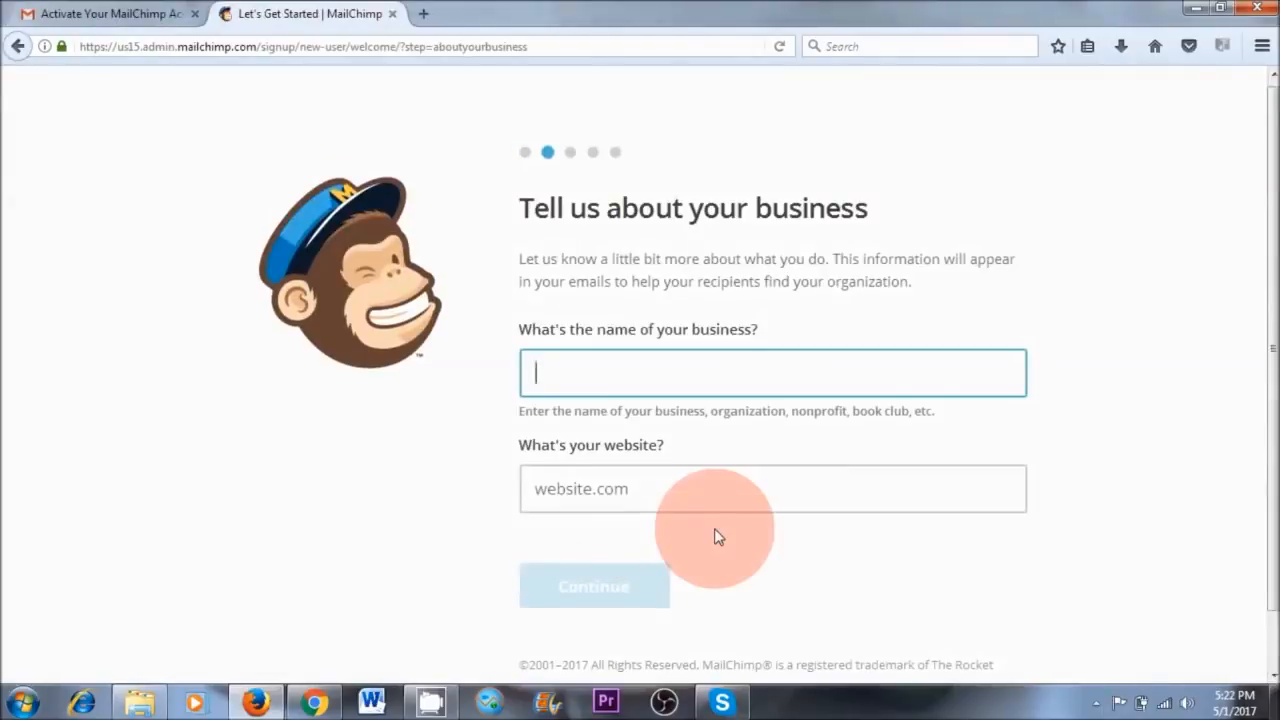
left_click(660, 372)
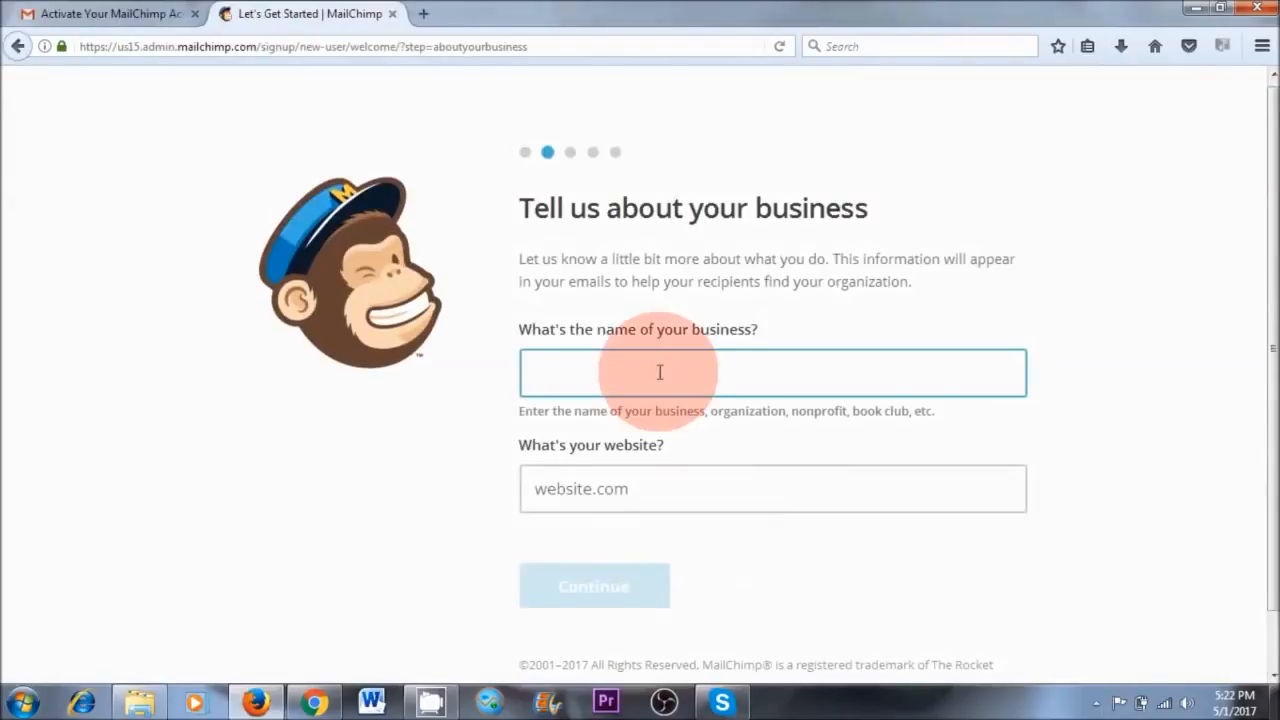
type("naturalvita")
left_click(678, 500)
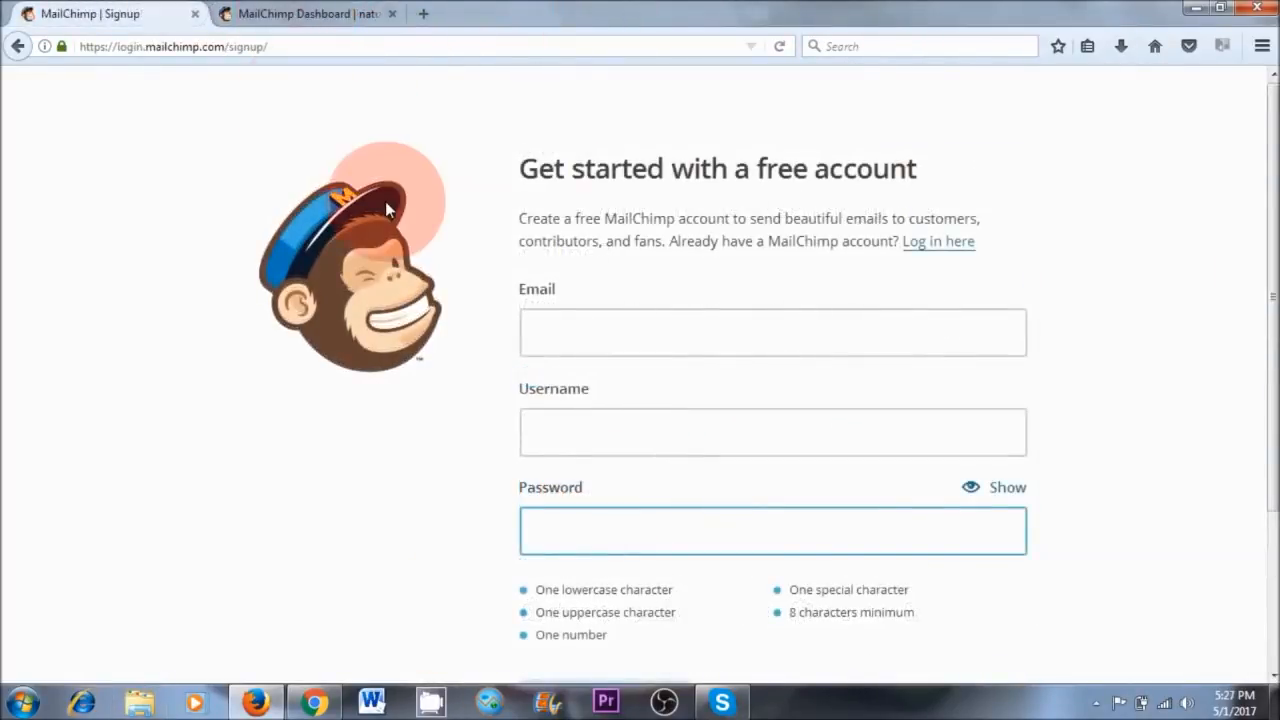
- Switch to the MailChimp dashboard and start creating a new list
left_click(295, 13)
left_click(628, 536)
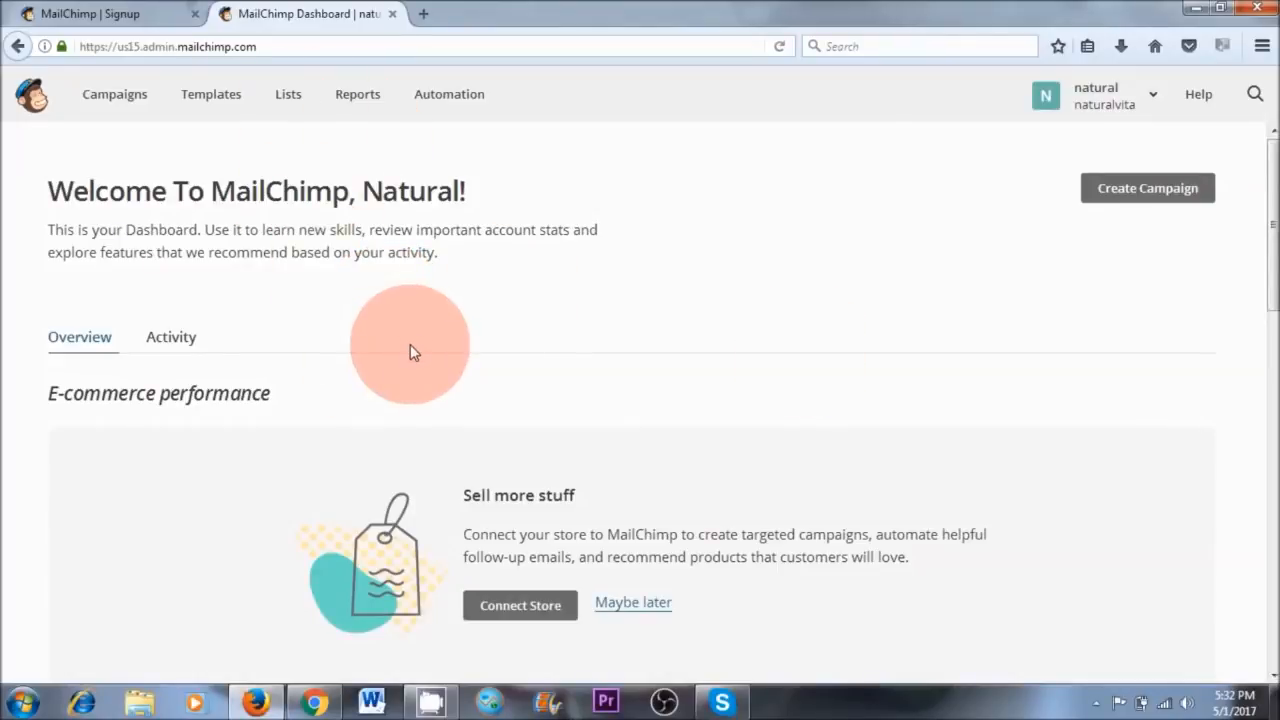
left_click(285, 107)
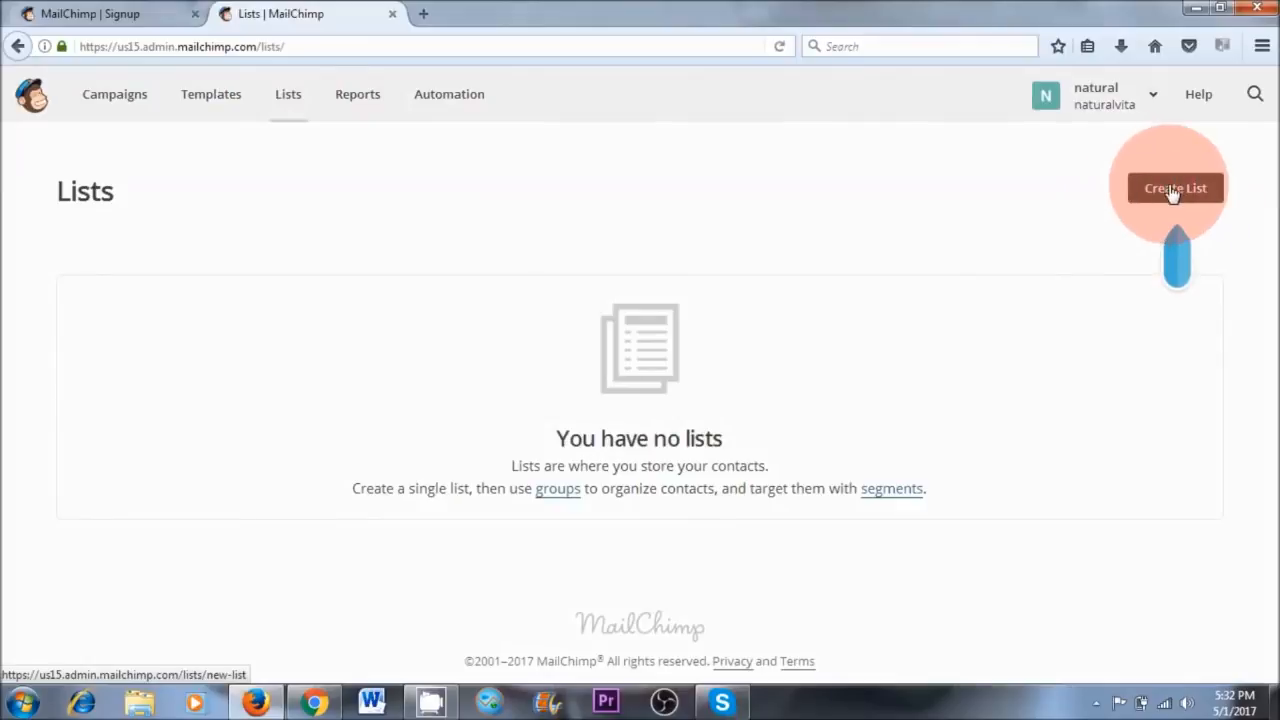
left_click(1177, 190)
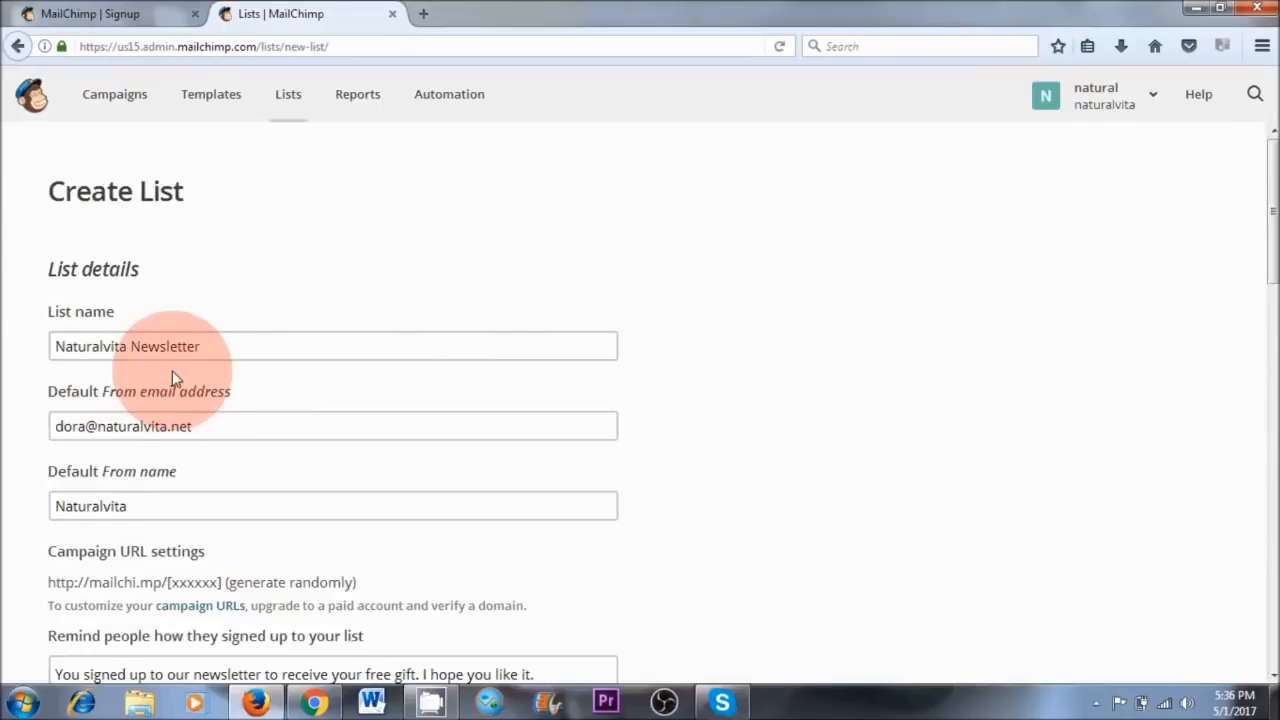
- Enable one-by-one subscribe and unsubscribe notifications for the new Naturalvita Newsletter list and save the list
scroll(172, 370, "down", 1)
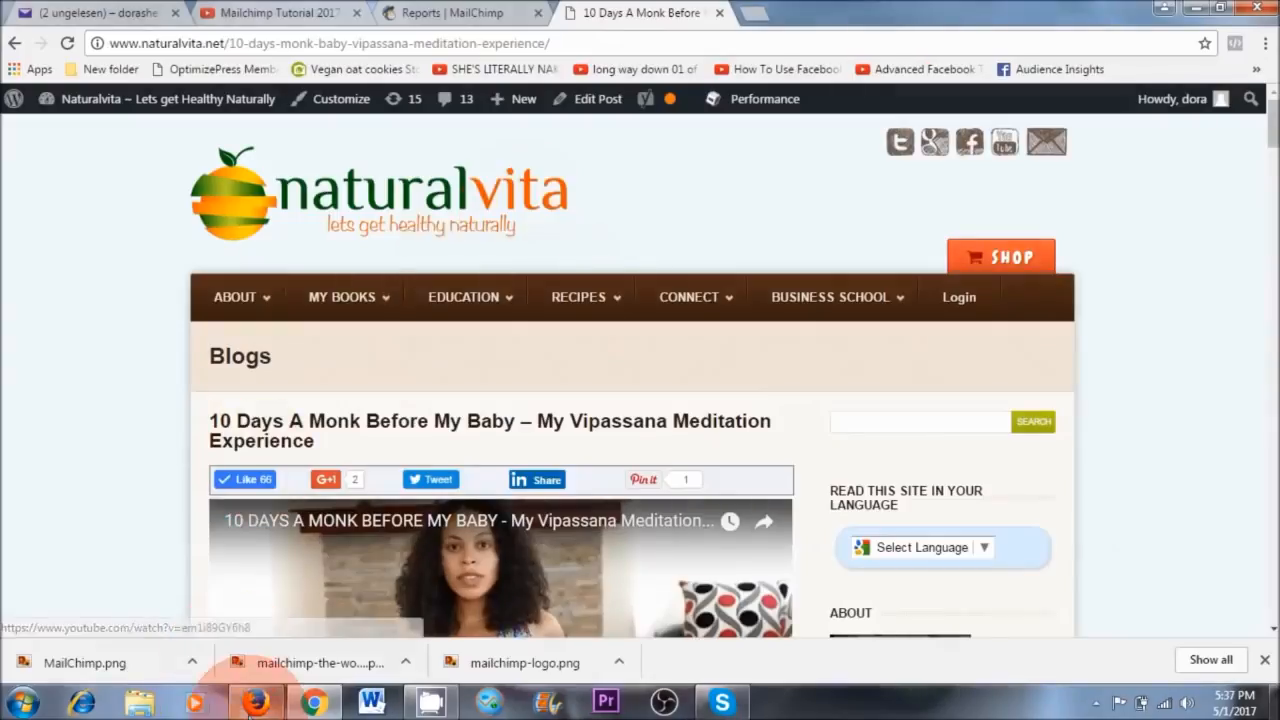
left_click(254, 708)
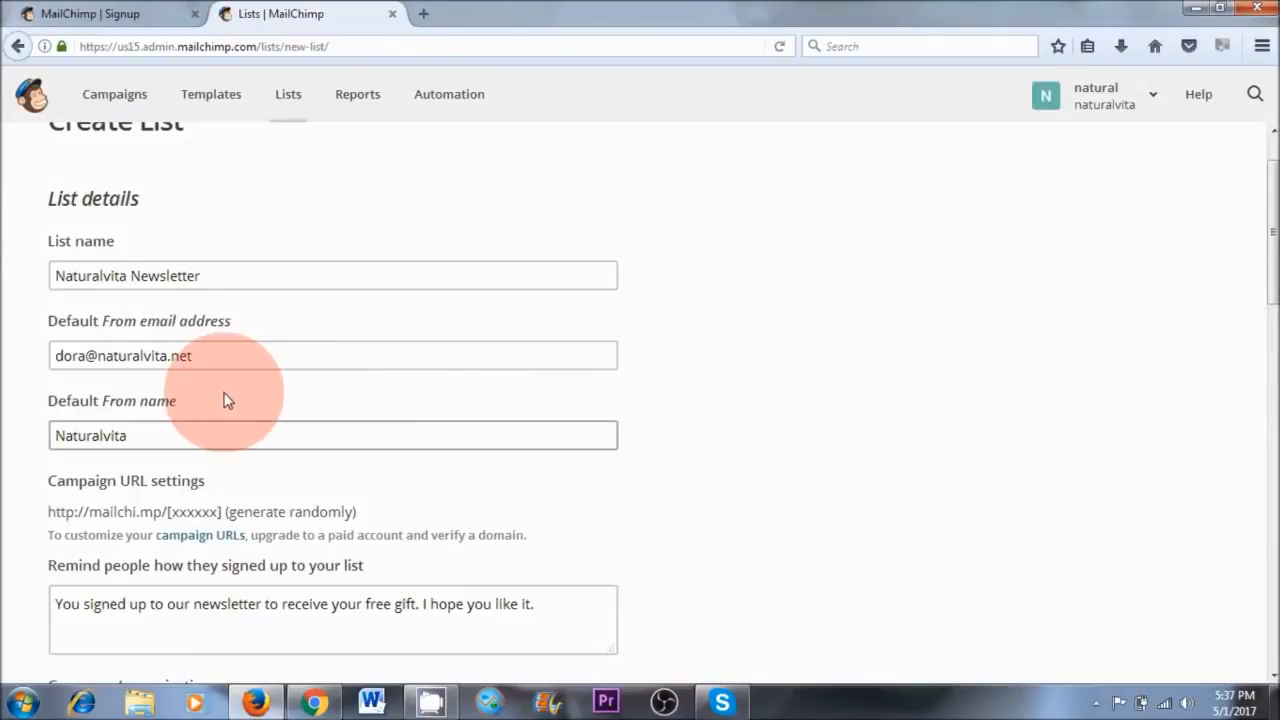
scroll(228, 400, "down", 2)
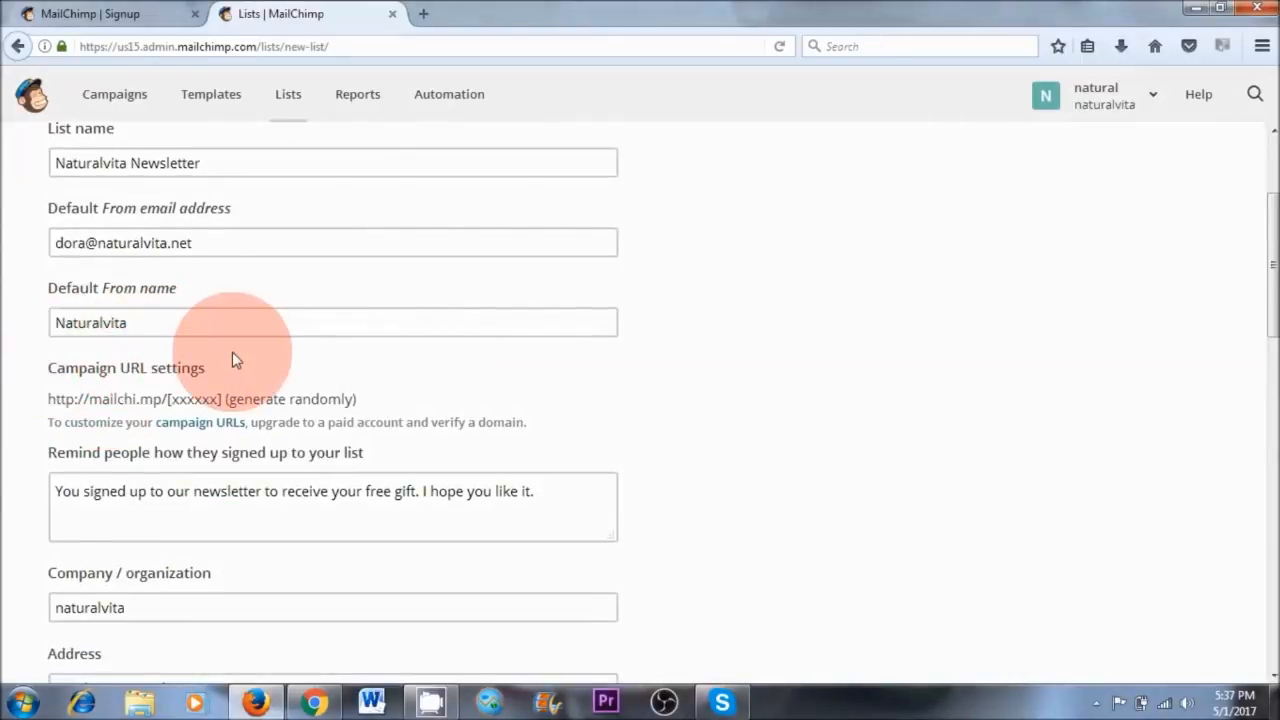
scroll(145, 405, "down", 2)
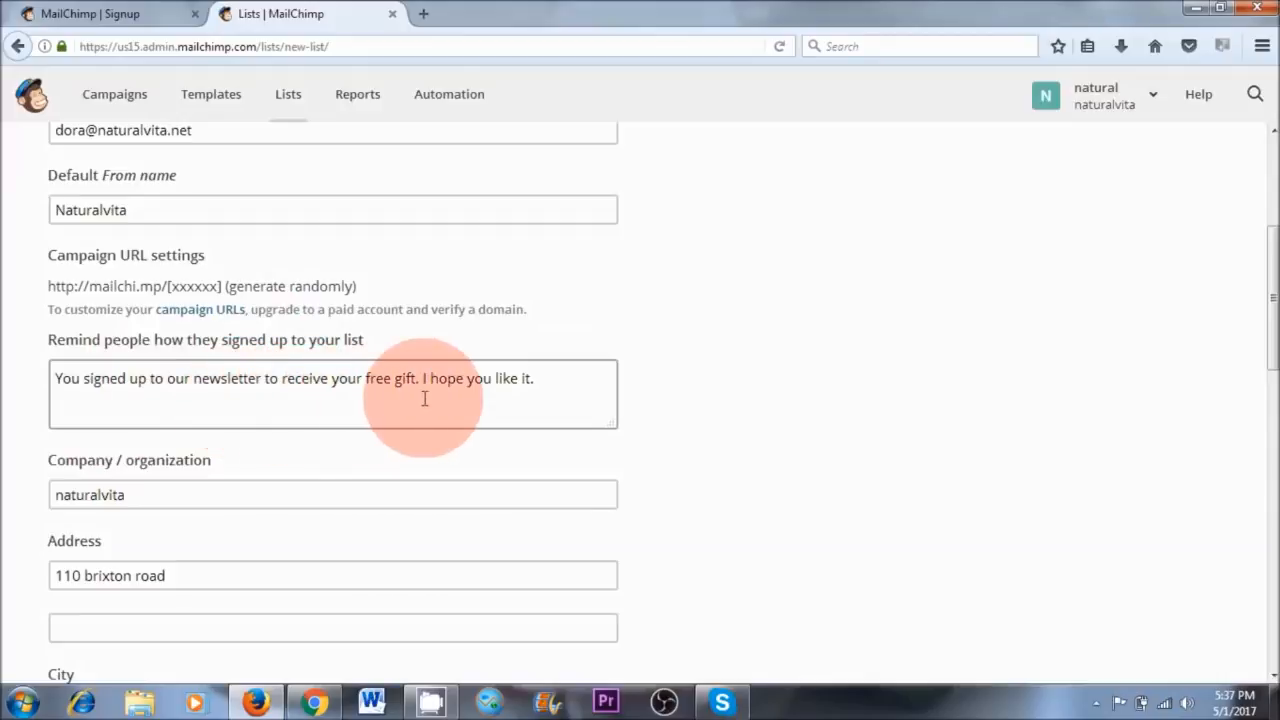
scroll(545, 398, "down", 3)
scroll(549, 399, "down", 1)
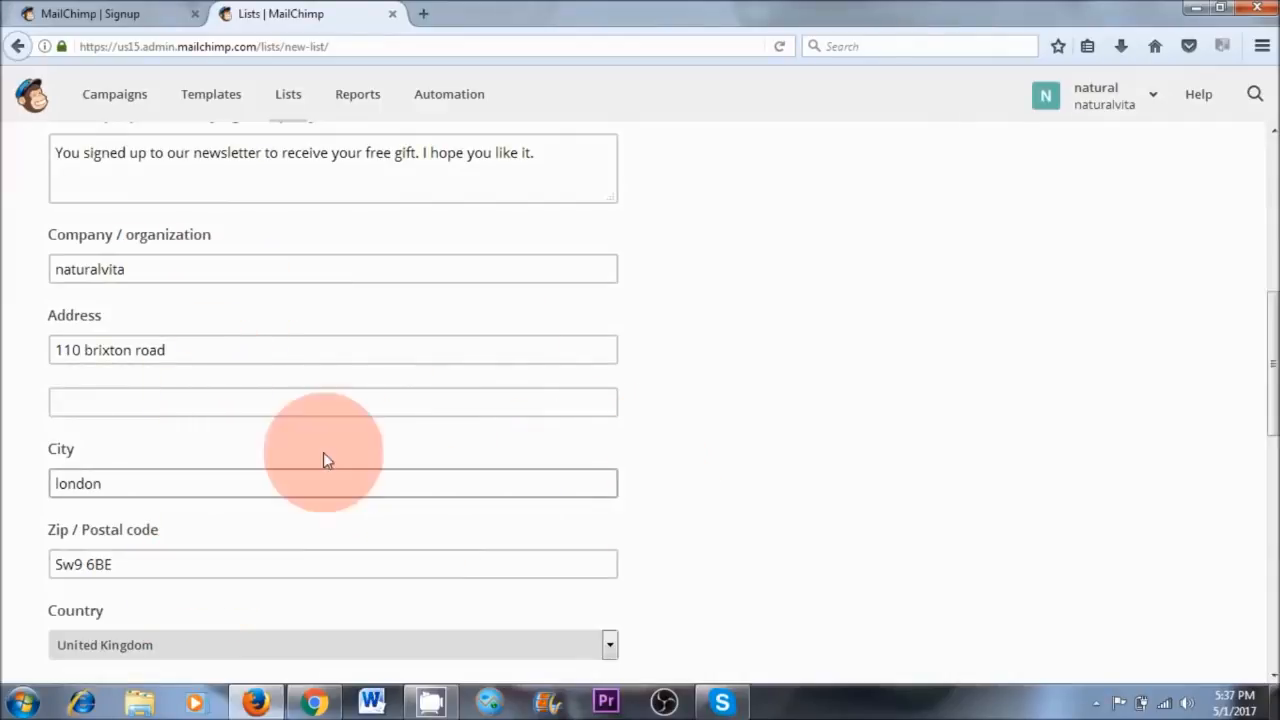
scroll(647, 487, "down", 7)
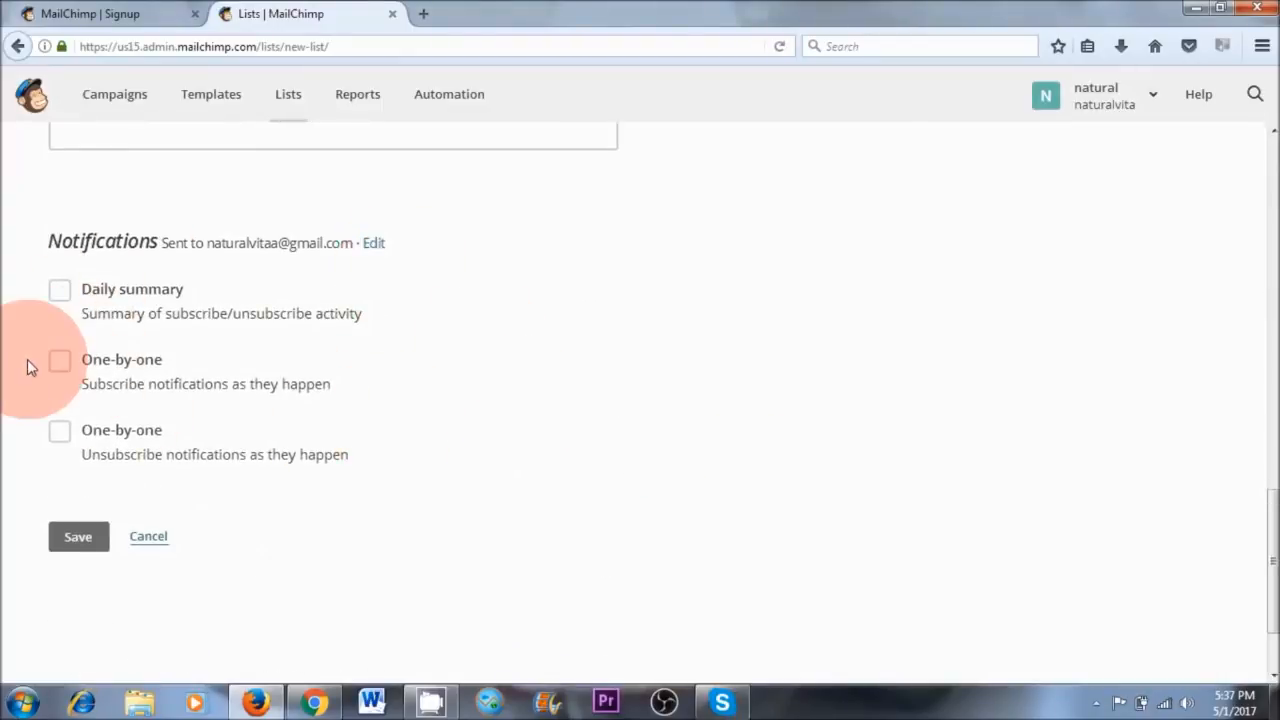
left_click(60, 362)
left_click(60, 432)
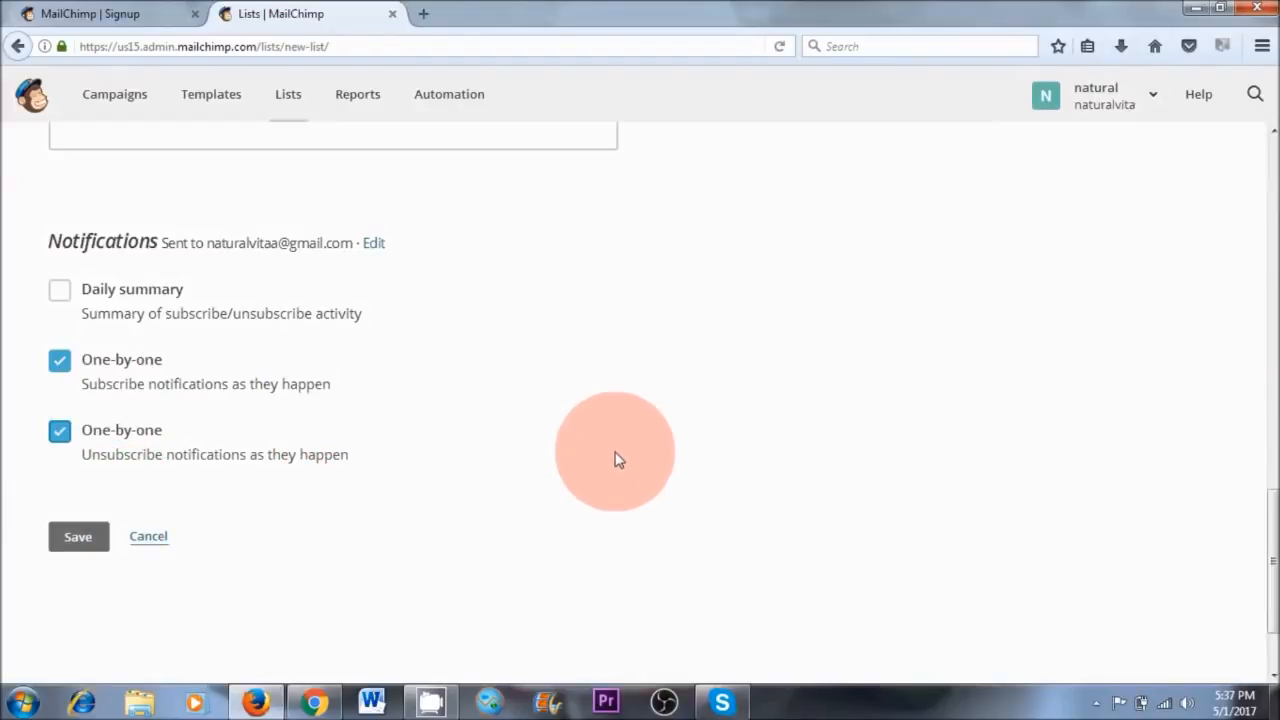
left_click(66, 540)
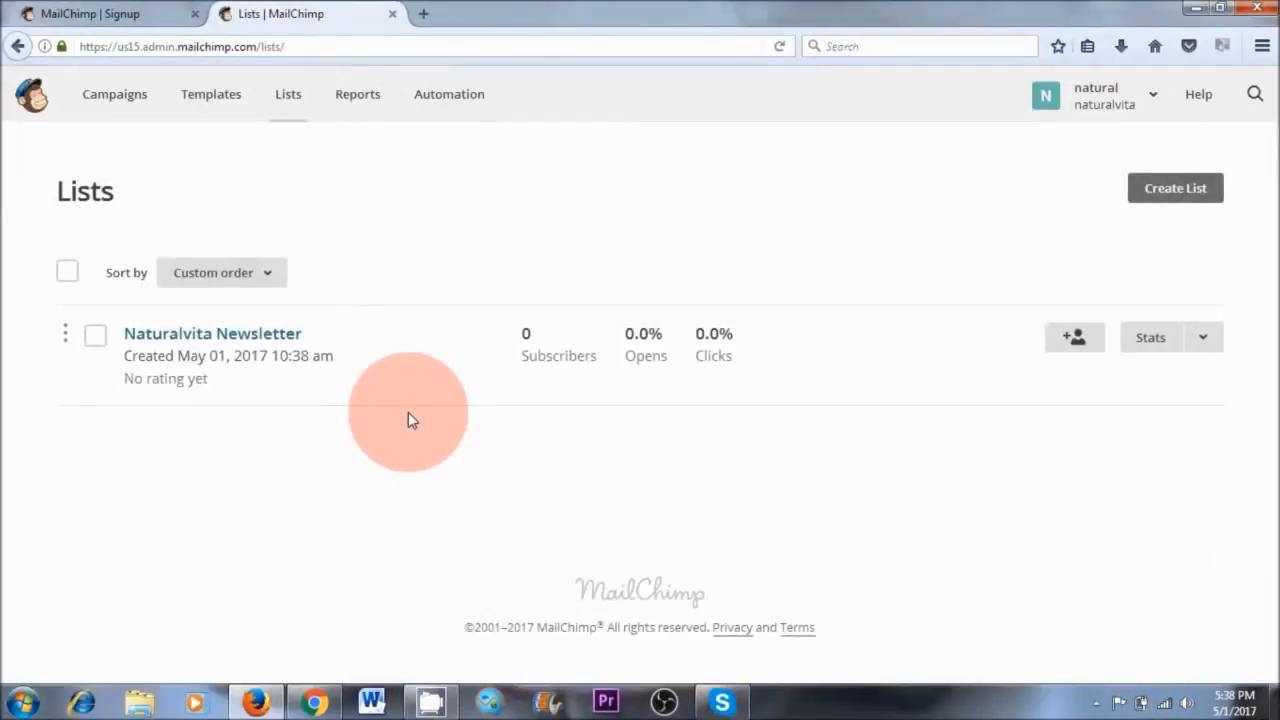
- Turn on the final welcome email in the Naturalvita Newsletter's list name and defaults, and save the settings
left_click(205, 340)
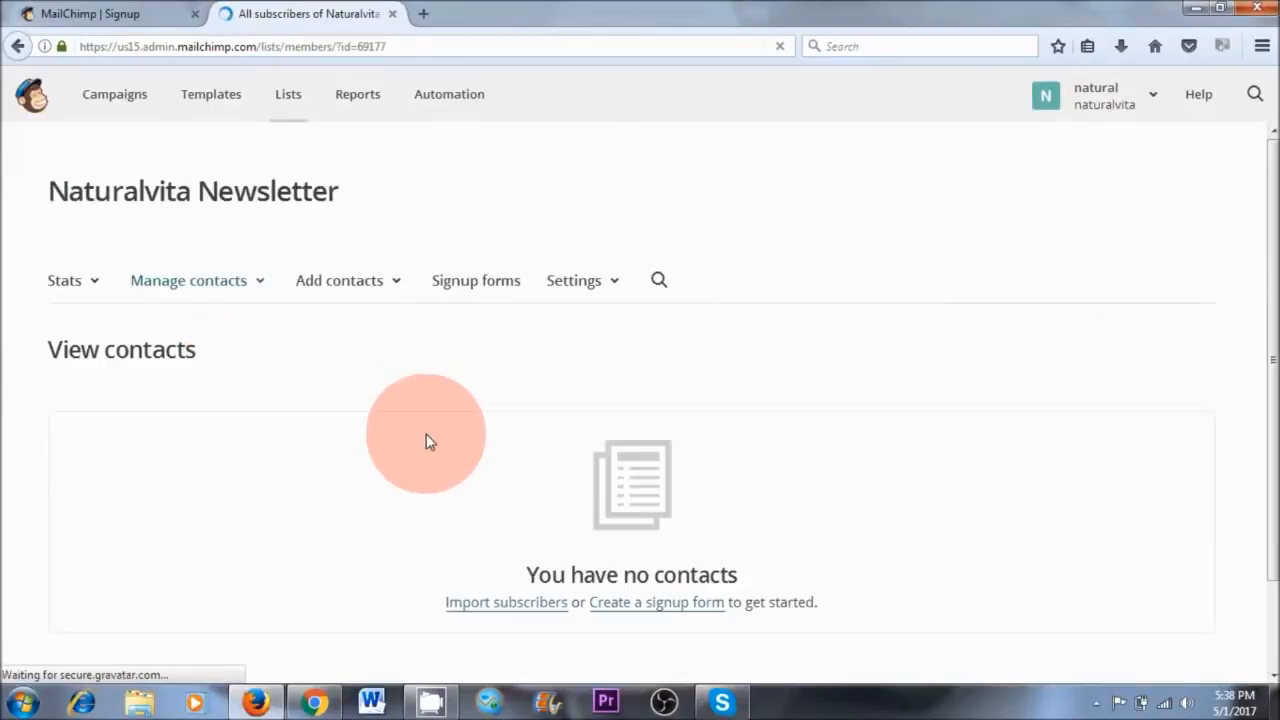
left_click(575, 284)
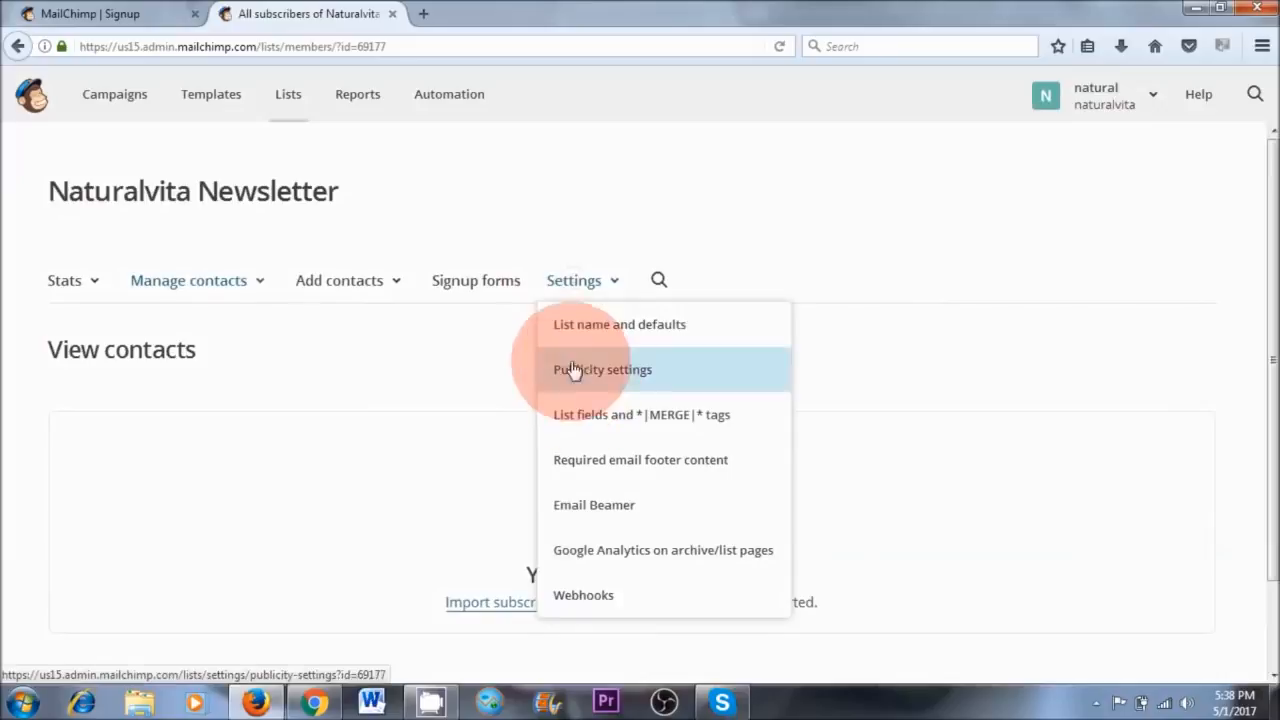
left_click(645, 334)
scroll(700, 450, "down", 5)
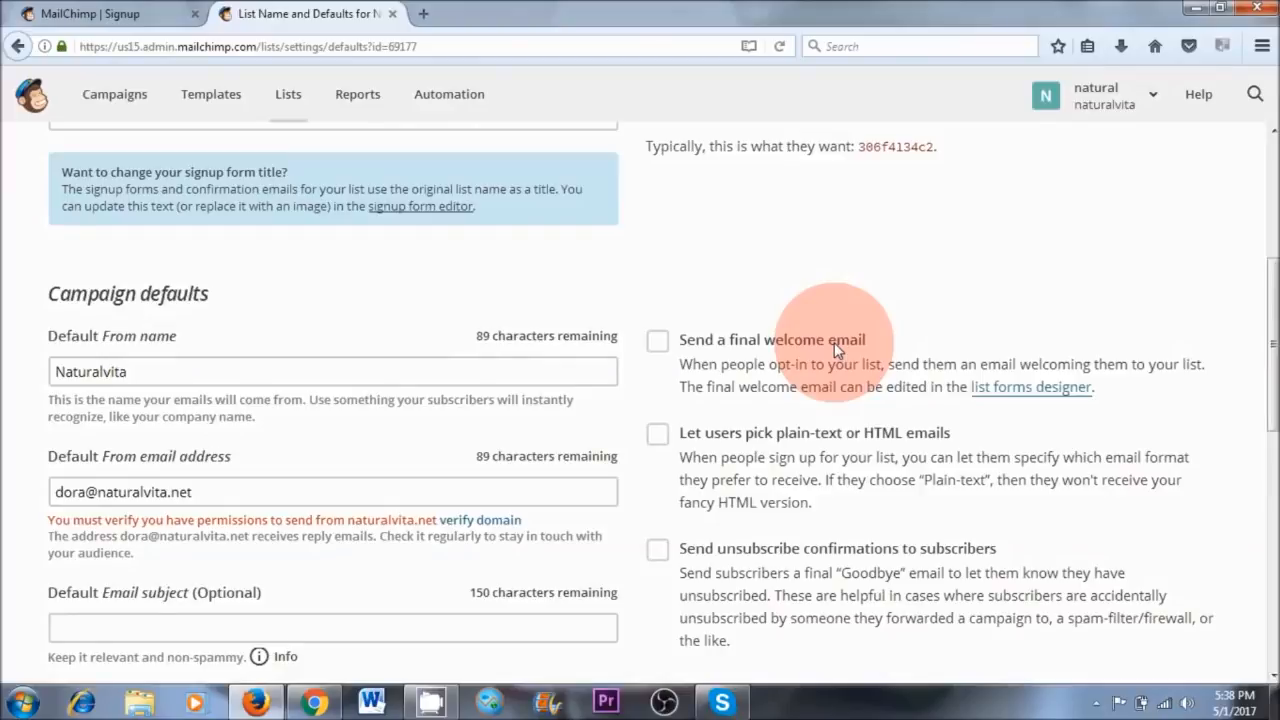
left_click(656, 340)
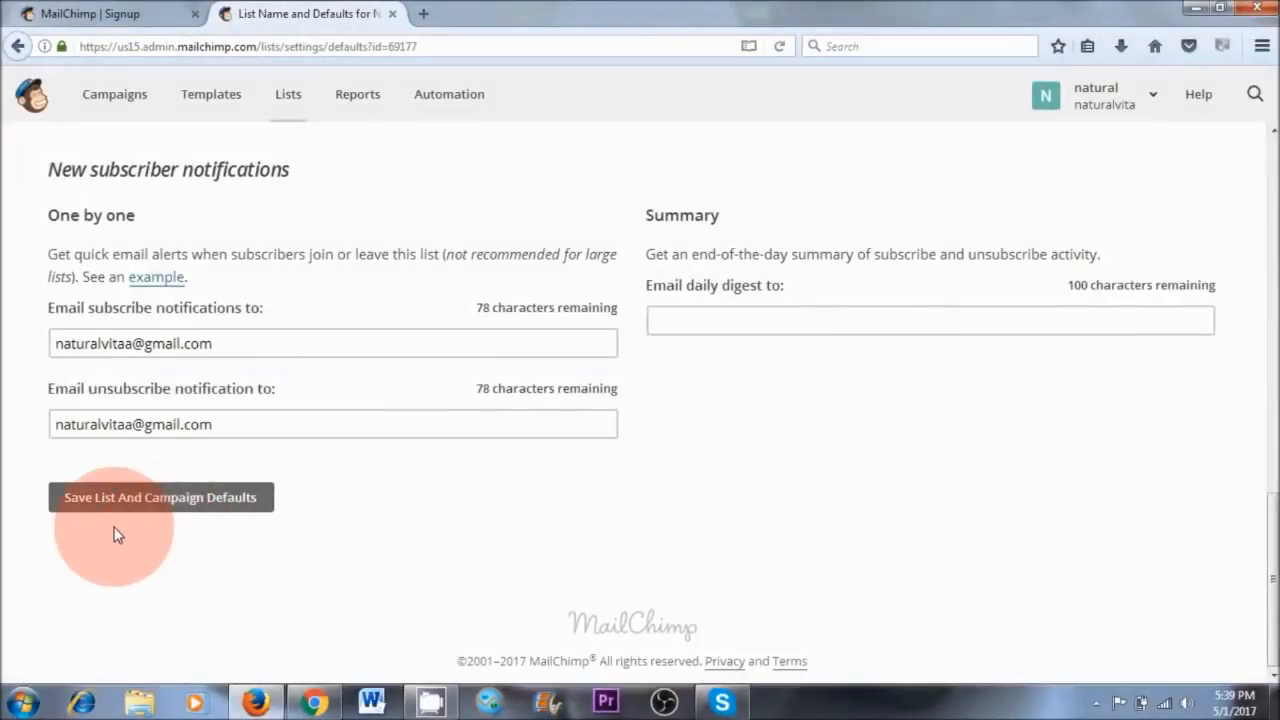
left_click(165, 505)
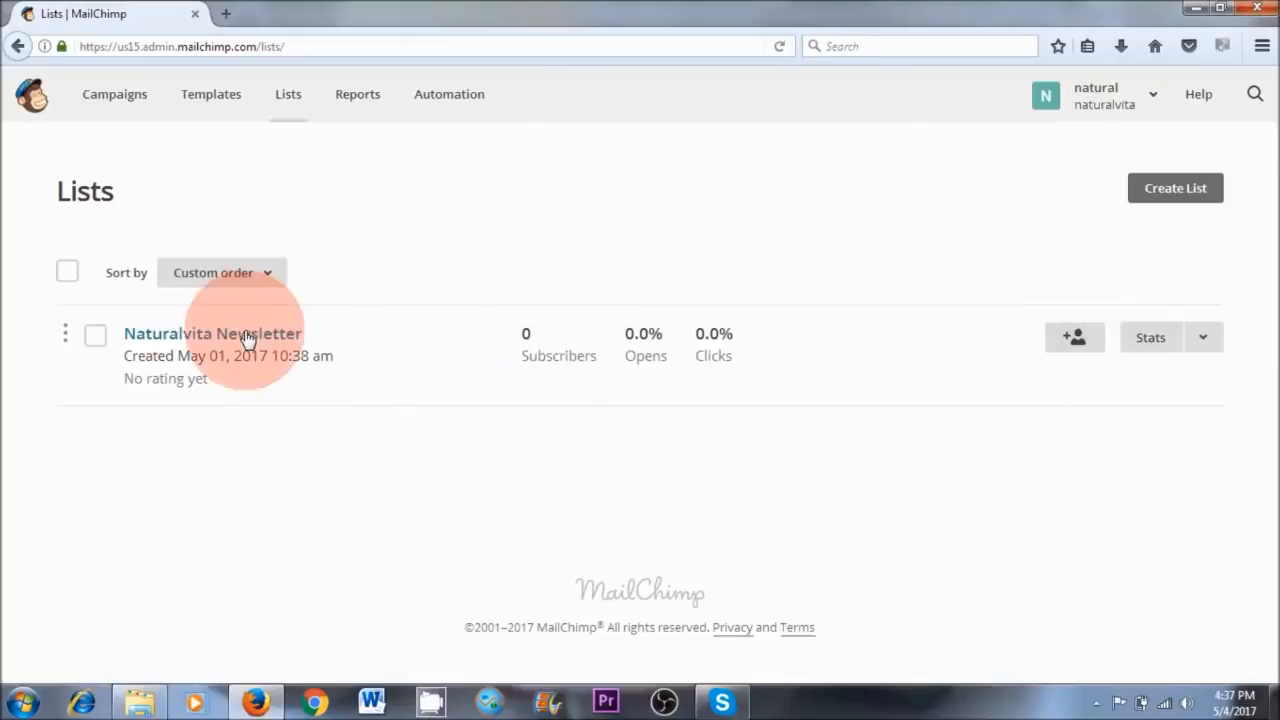
- Add one subscriber to Naturalvita Newsletter with email, name, the reason "I want the recipe book" and permission to email confirmed
left_click(206, 337)
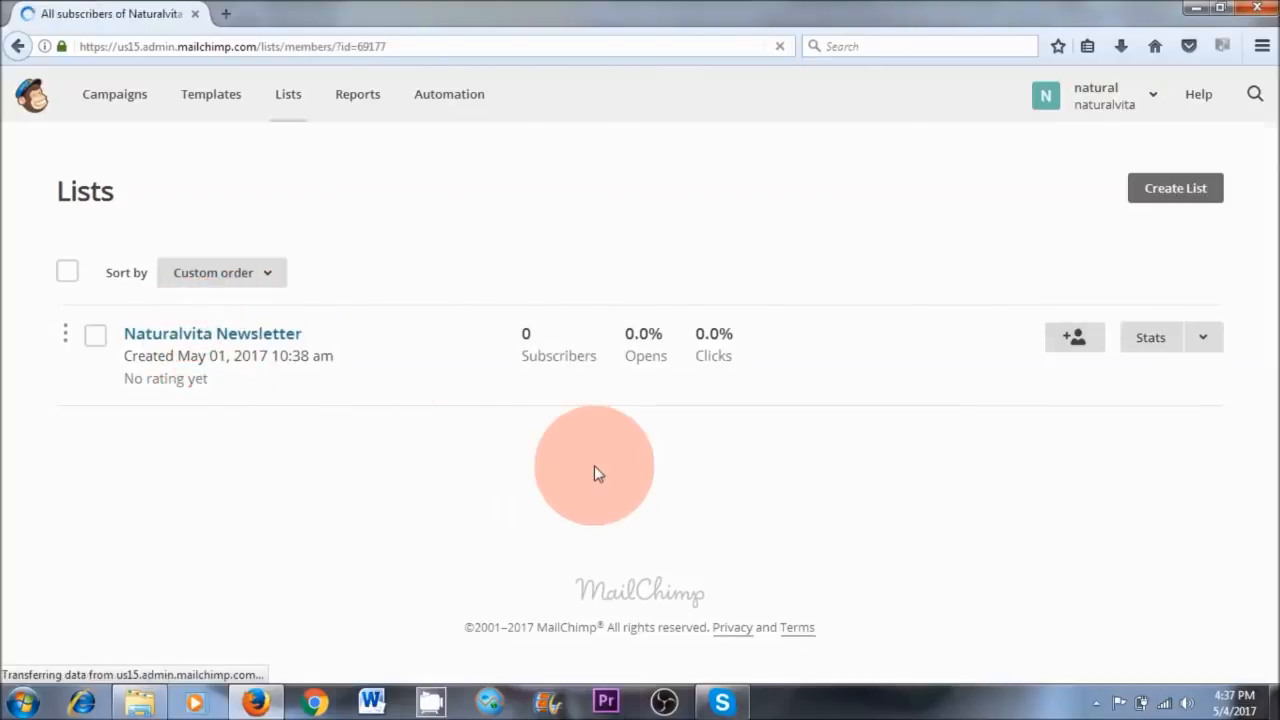
left_click(349, 284)
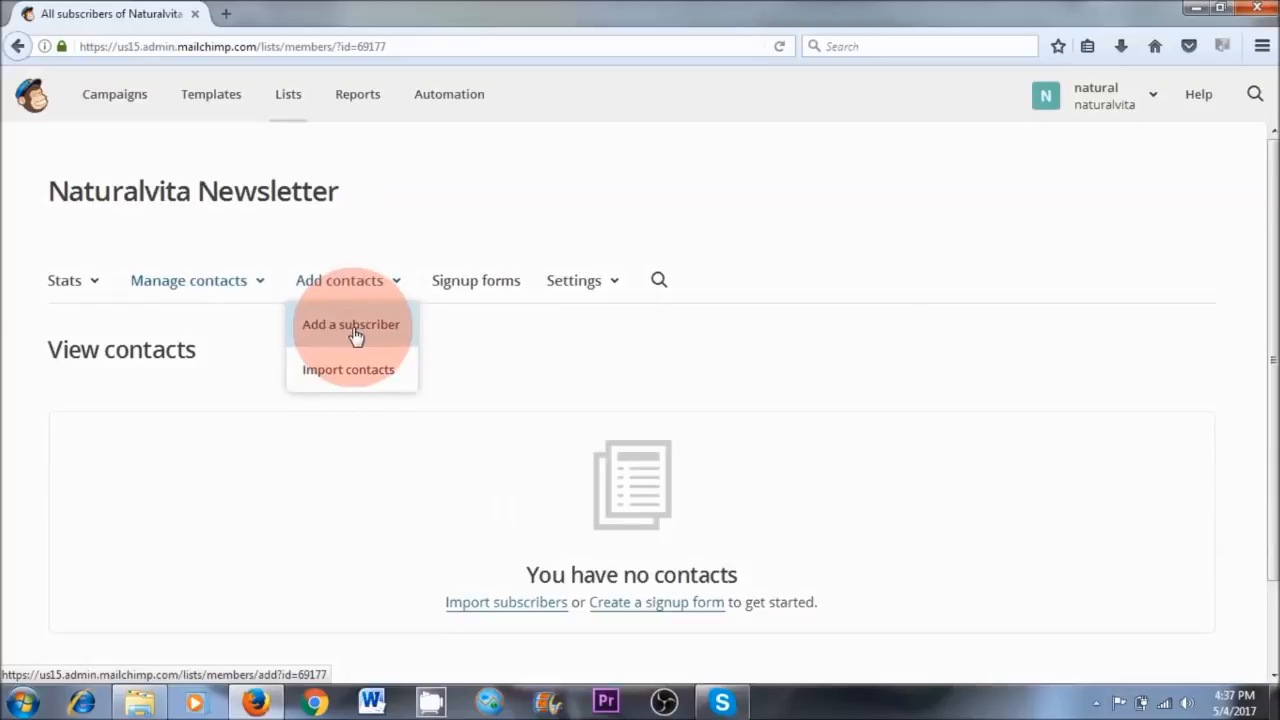
left_click(352, 326)
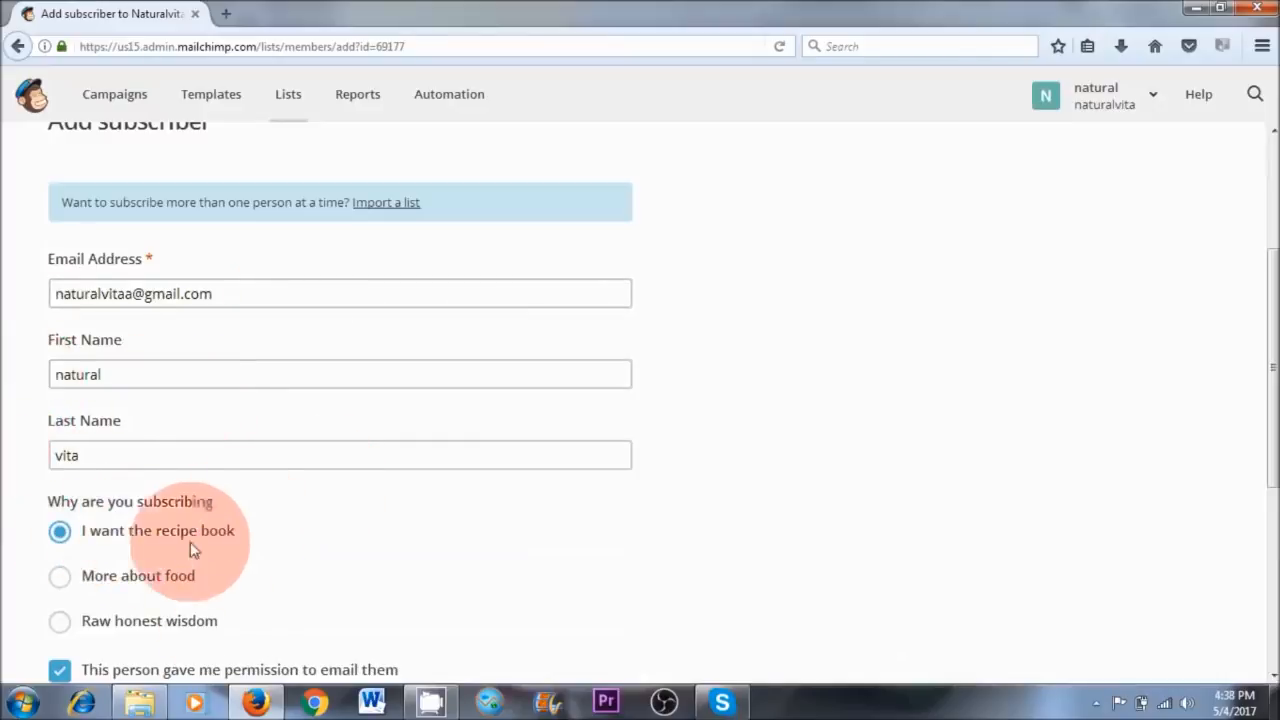
scroll(450, 540, "down", 2)
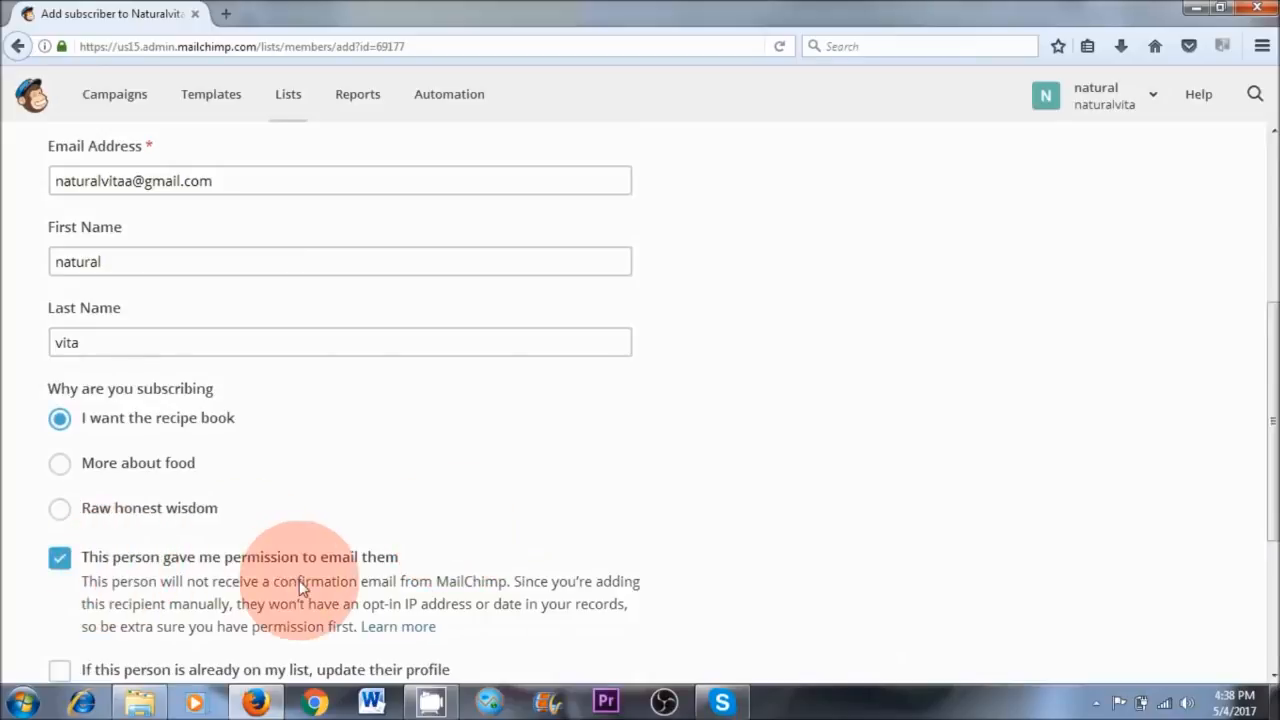
scroll(419, 569, "down", 3)
left_click(90, 500)
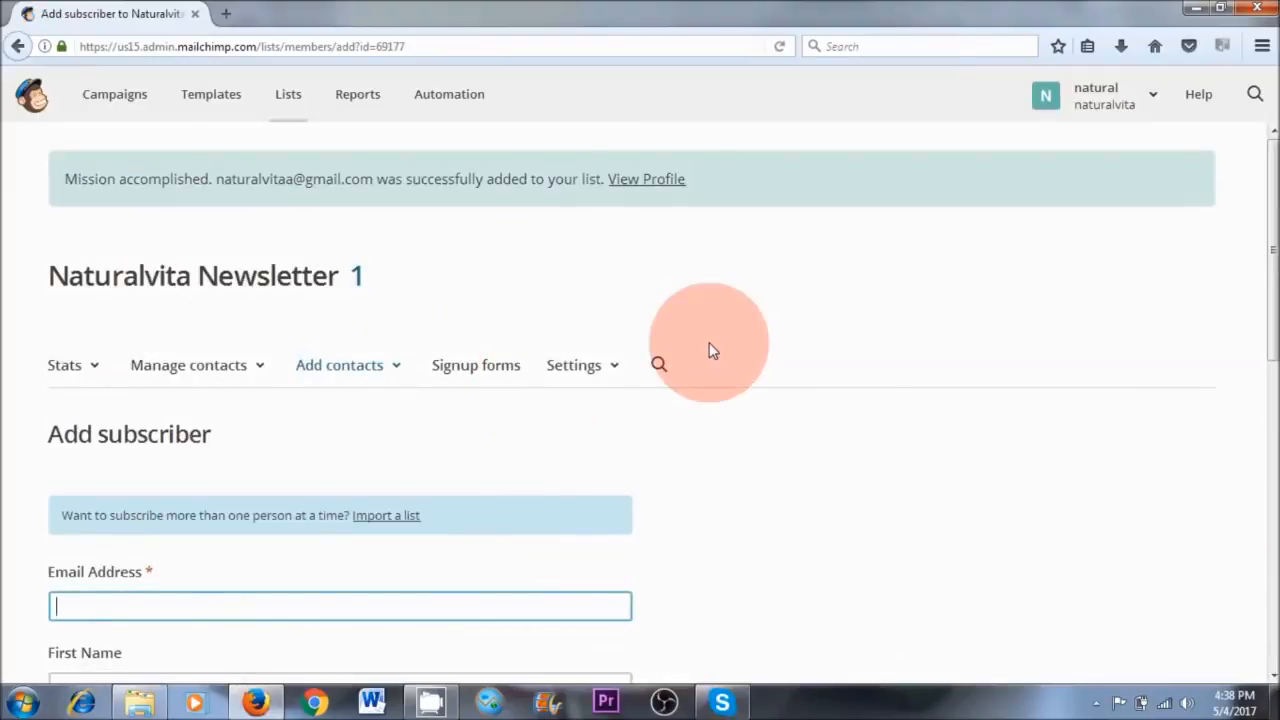
- Open the contact import page for Naturalvita Newsletter, and view the list's contacts
left_click(342, 368)
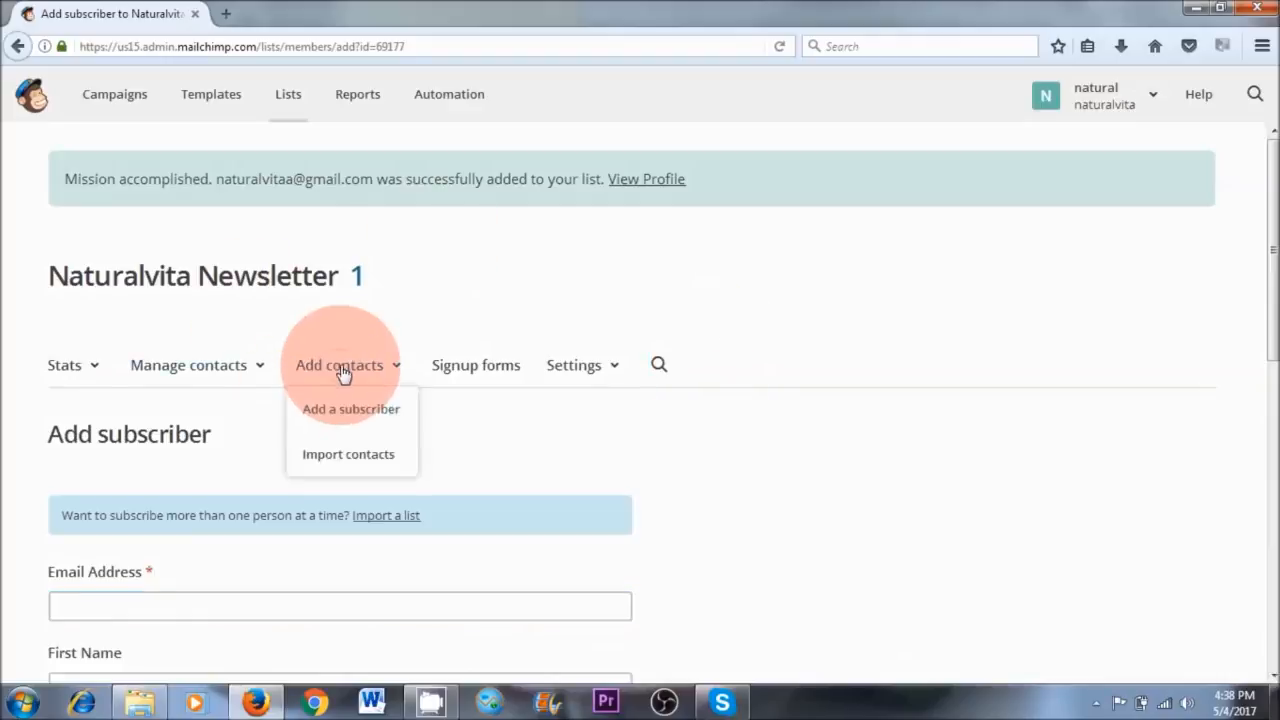
left_click(338, 458)
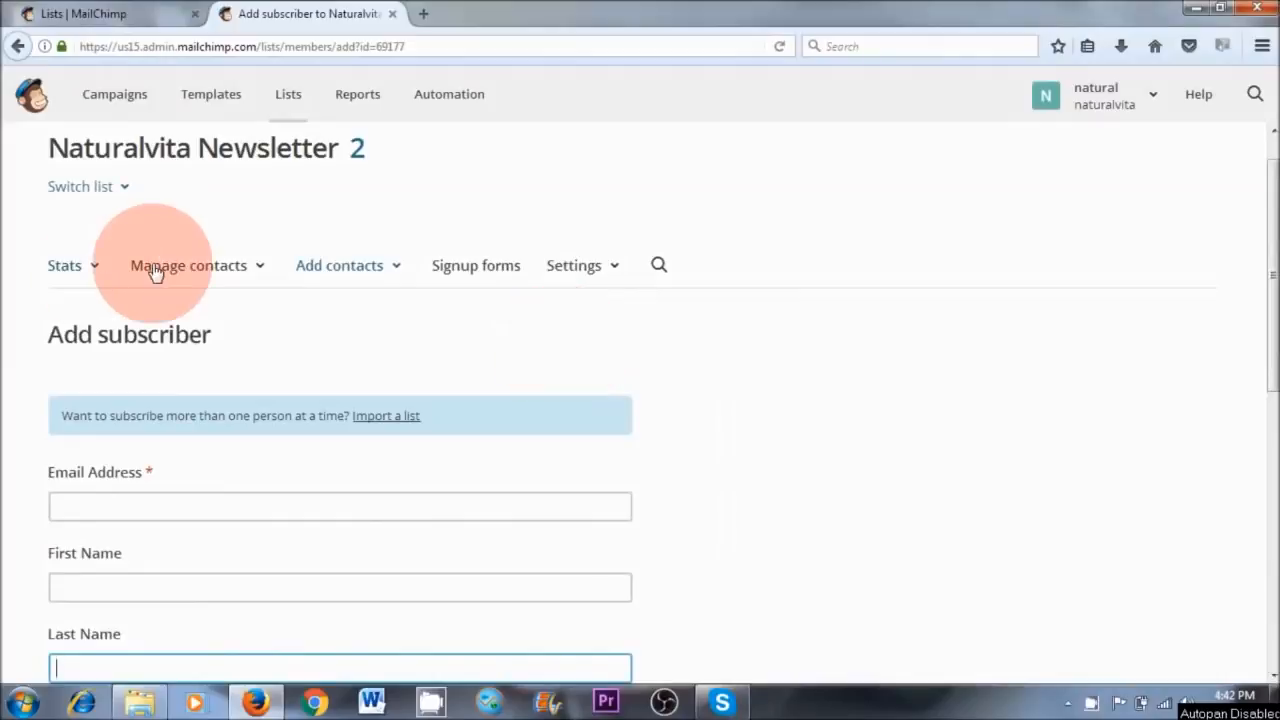
left_click(193, 272)
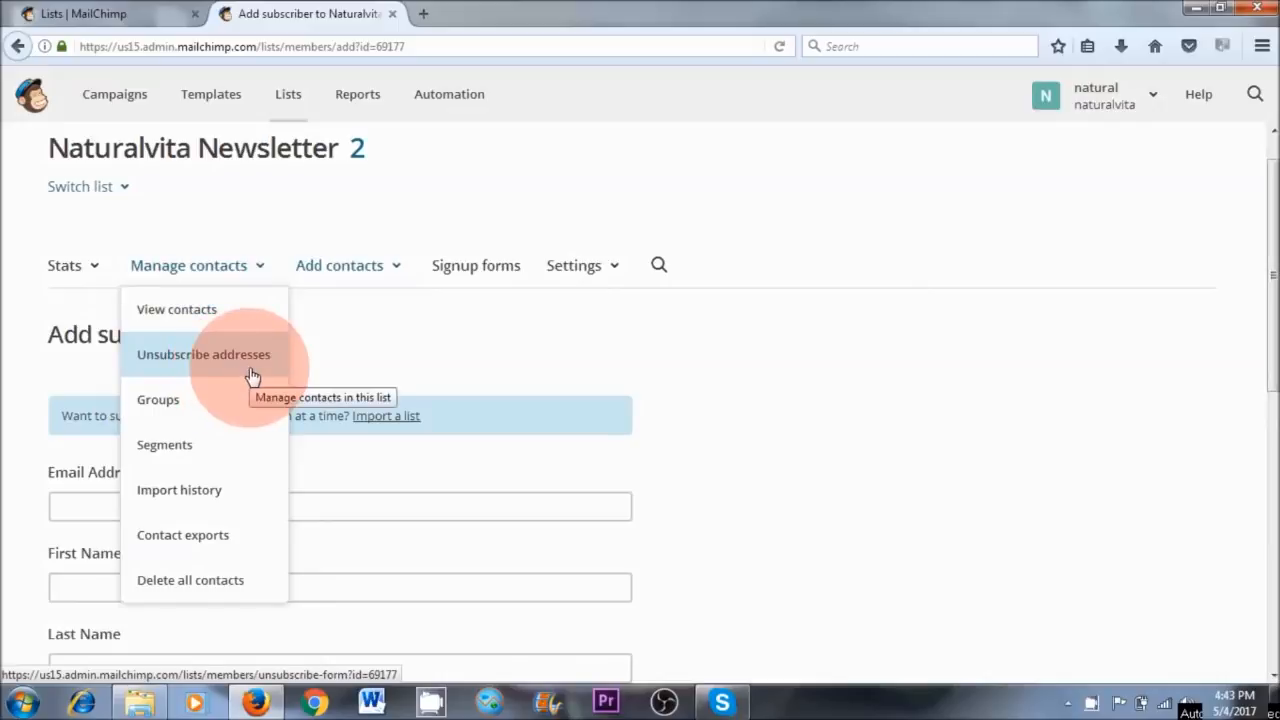
left_click(178, 311)
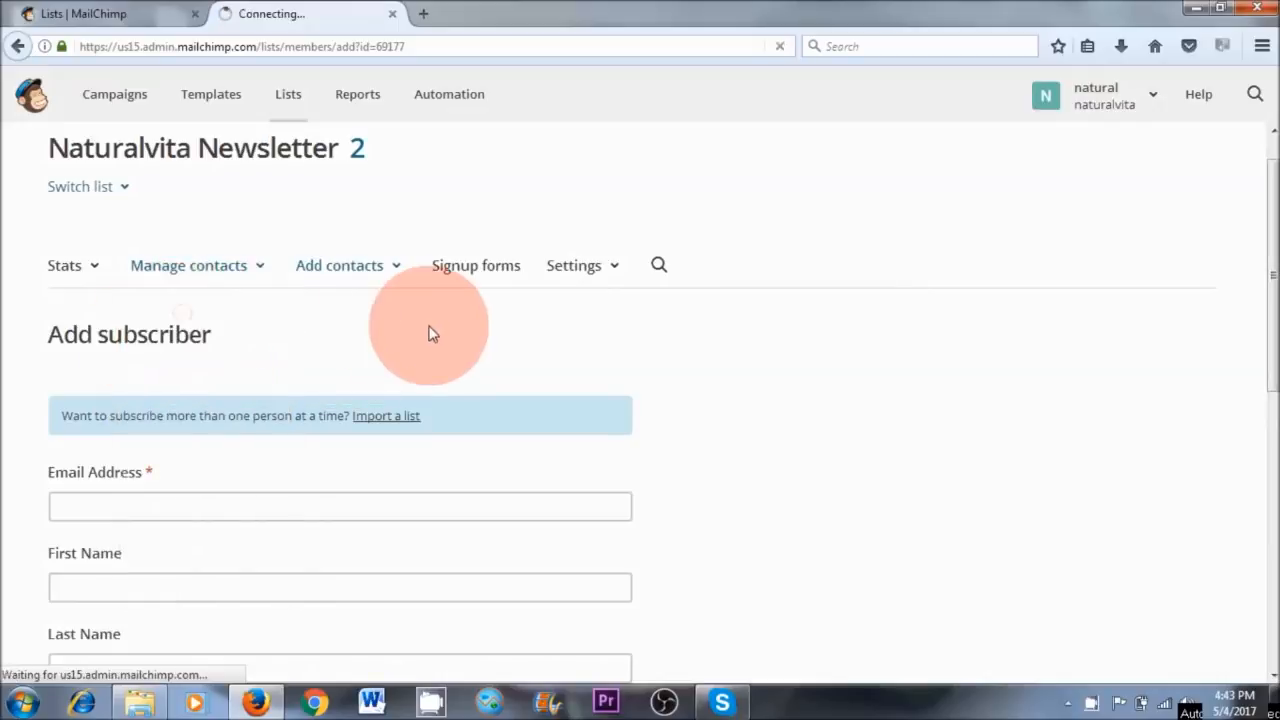
scroll(180, 291, "down", 2)
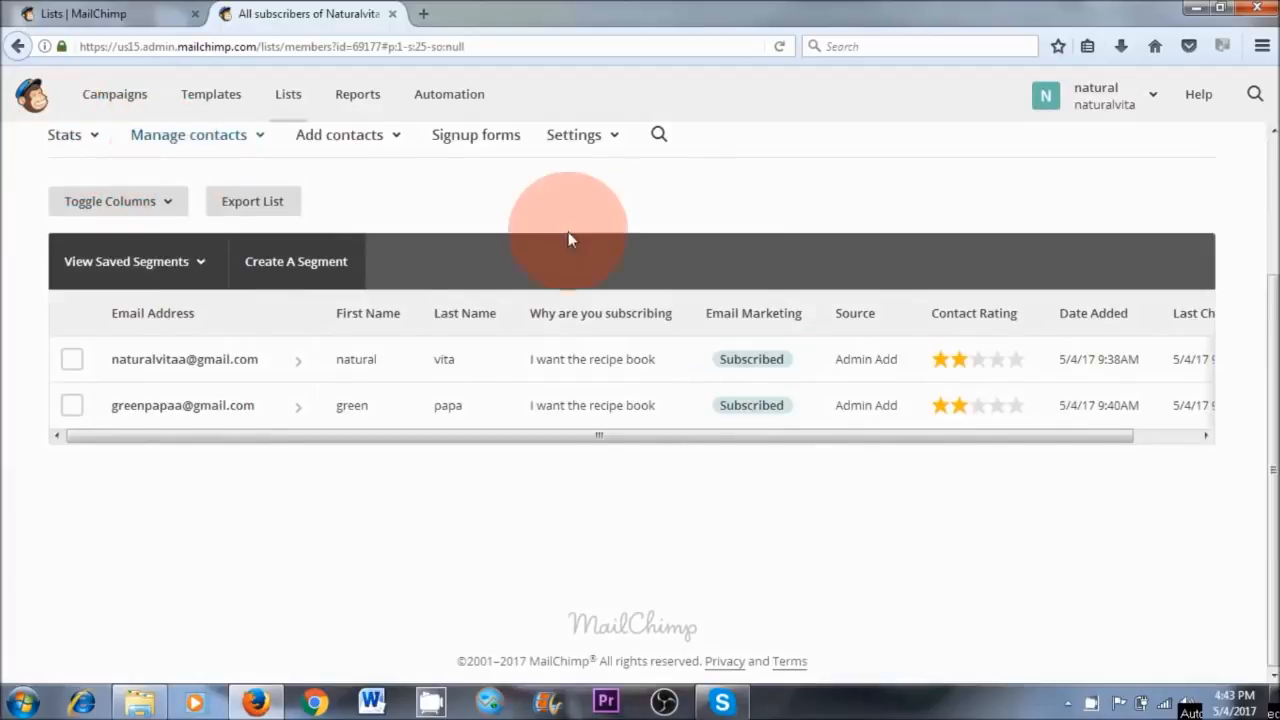
- Examine the Naturalvita Newsletter signup form's header image, message, fields and submit button, and compare it with the default Naturalvita Newsletter 2 form
scroll(566, 214, "up", 2)
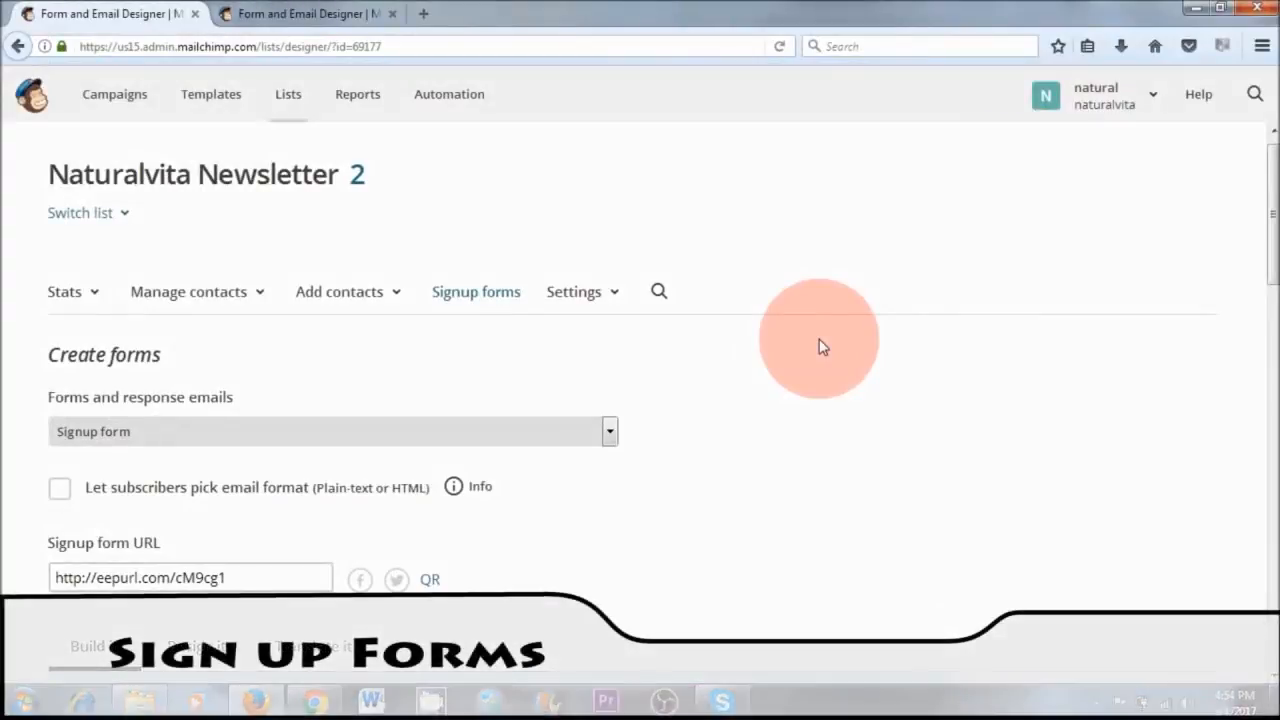
scroll(784, 365, "down", 8)
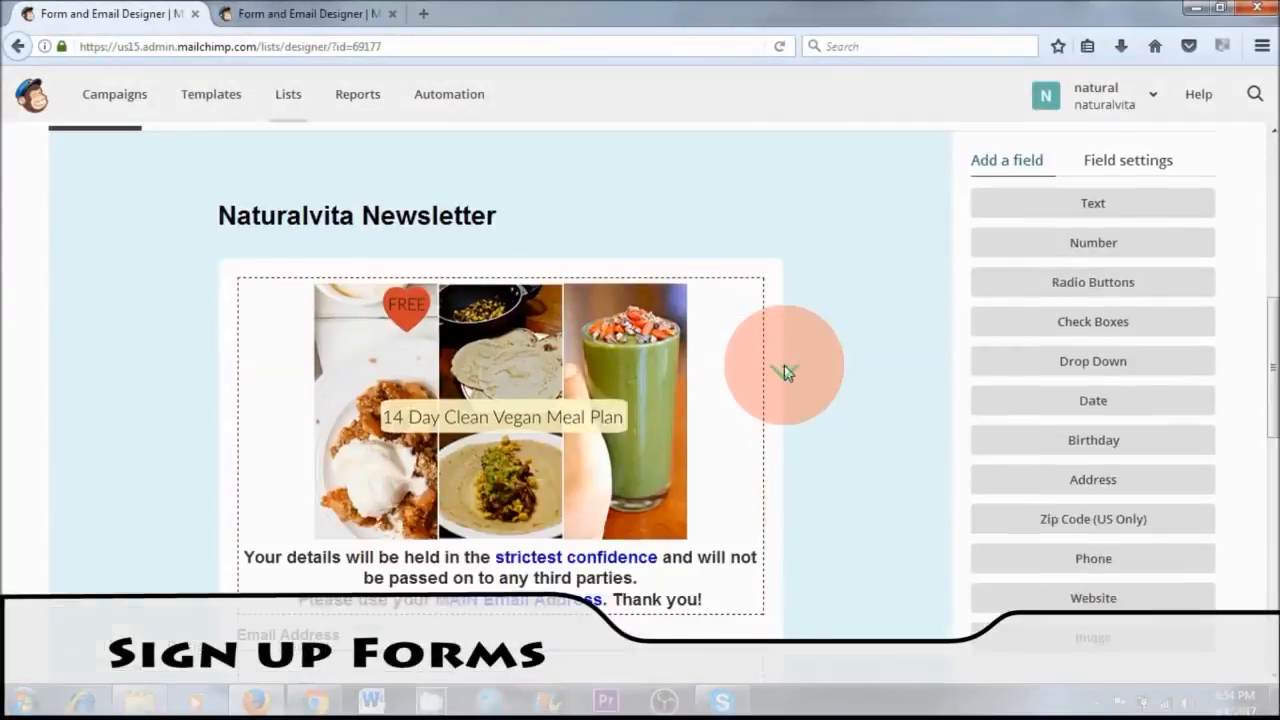
scroll(784, 365, "down", 5)
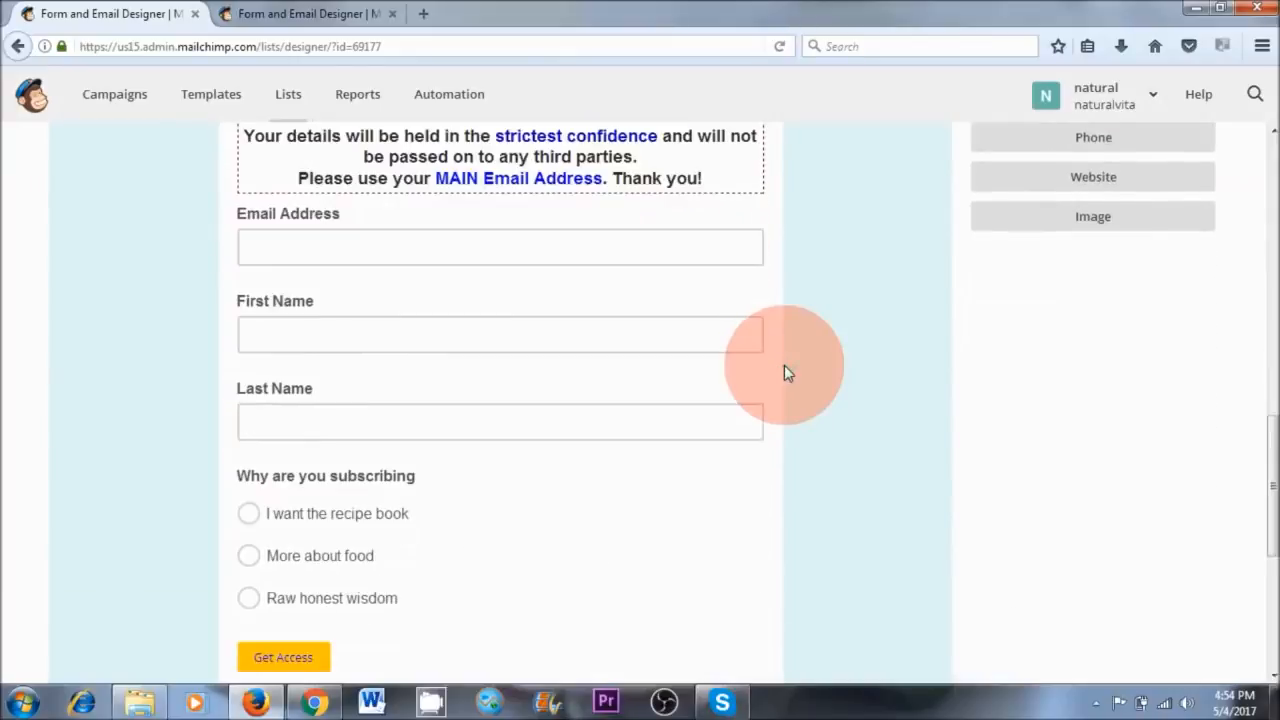
scroll(784, 368, "up", 7)
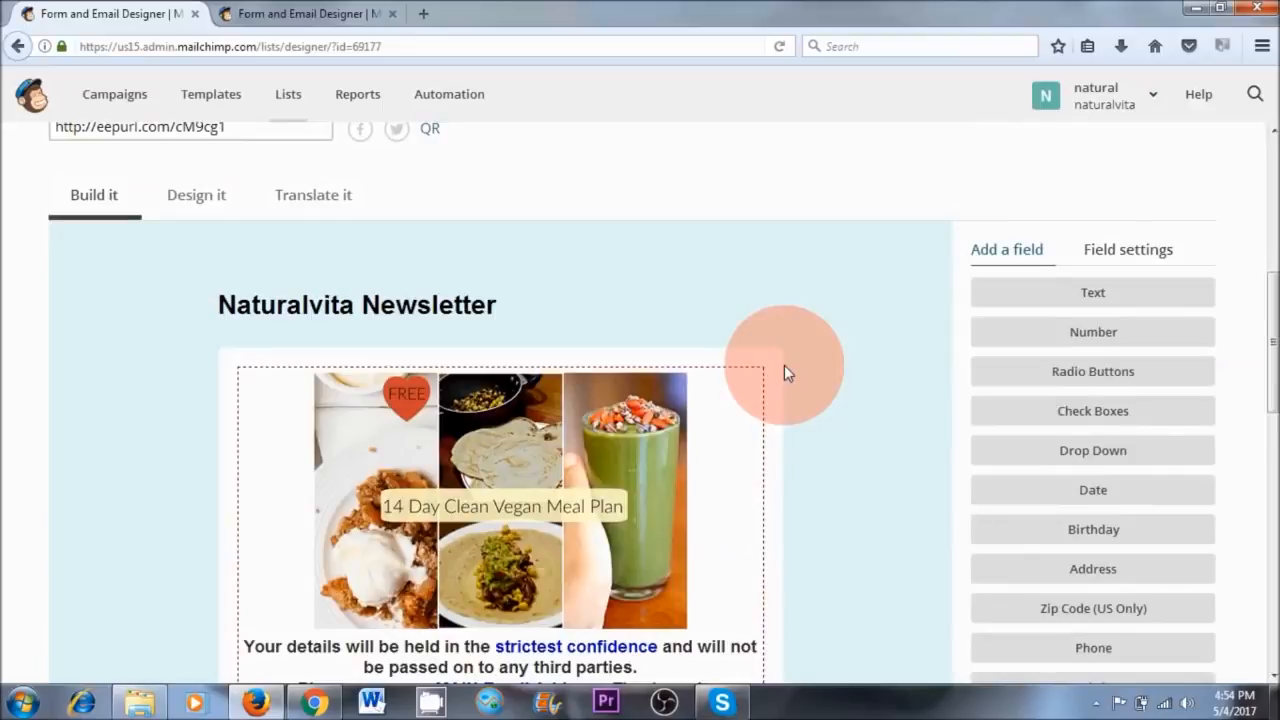
scroll(784, 368, "down", 2)
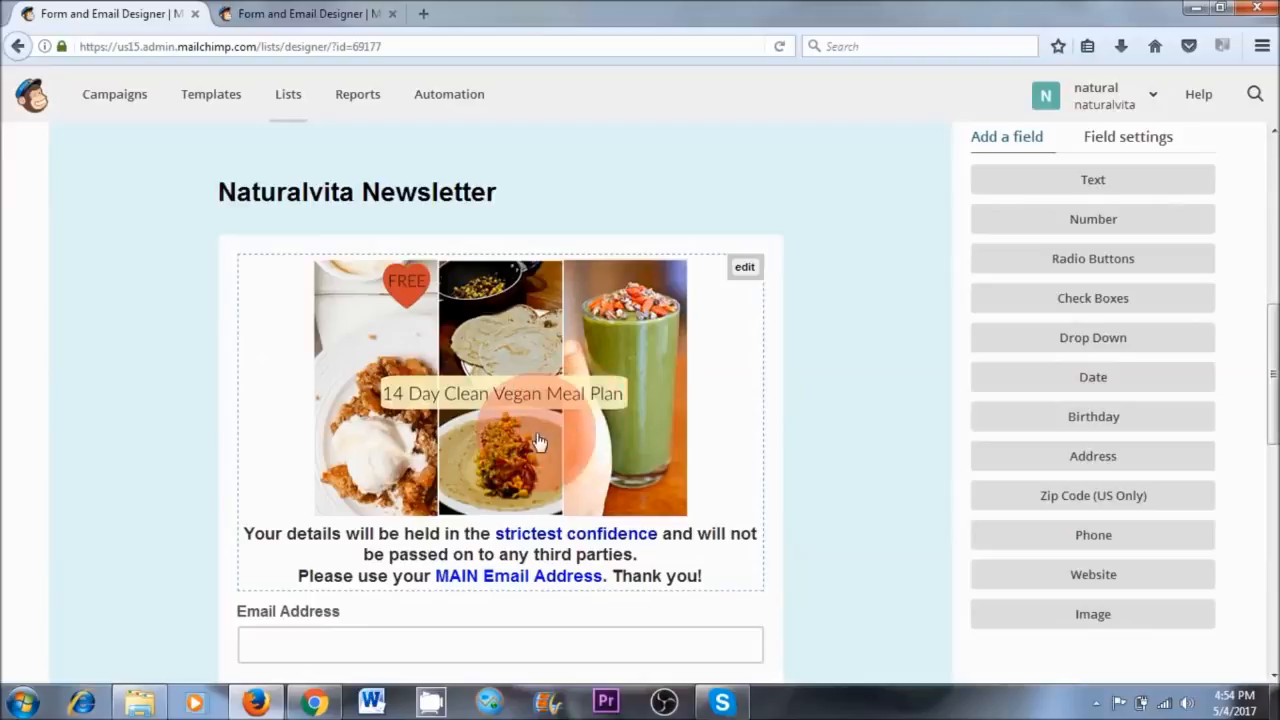
scroll(581, 440, "down", 2)
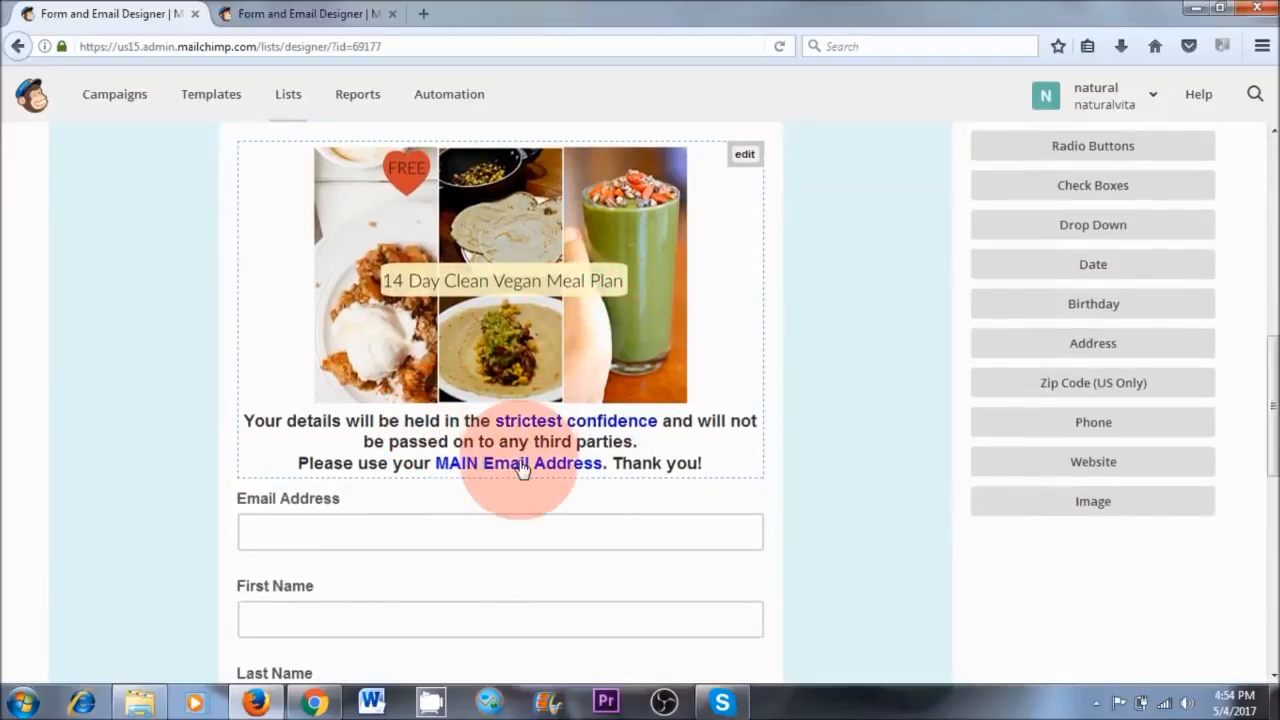
key("ctrl+Tab")
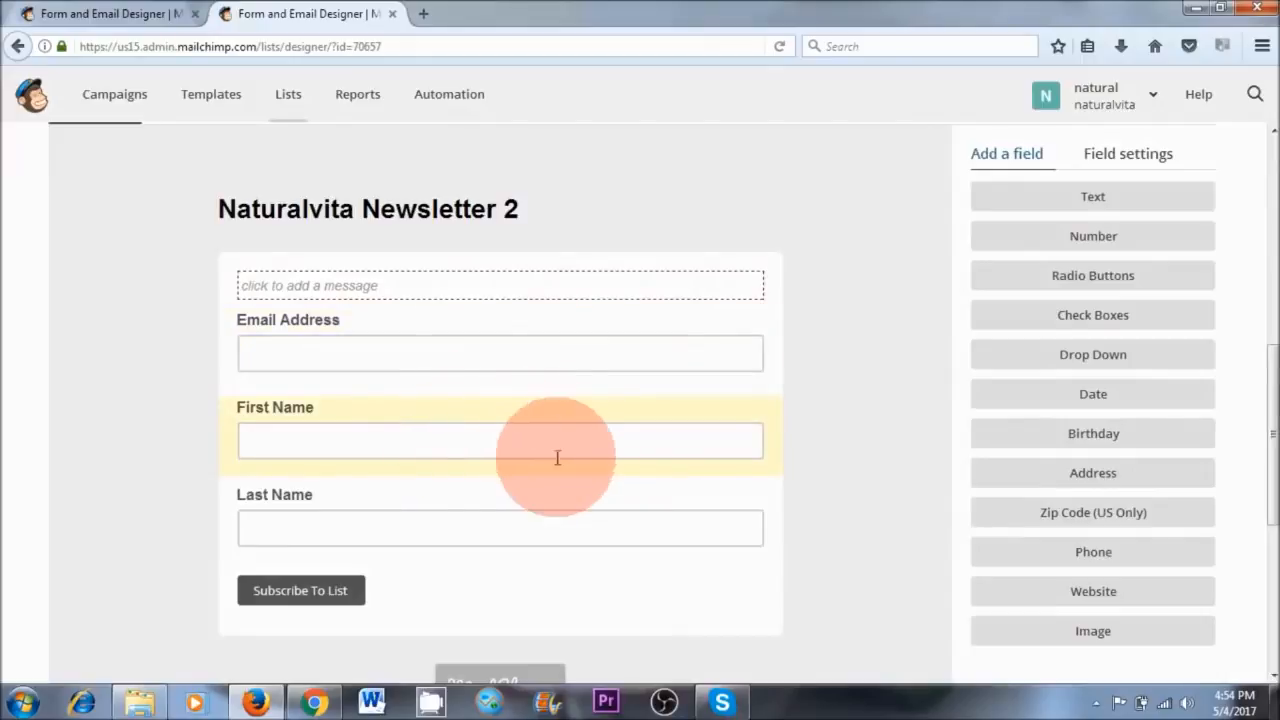
left_click(120, 14)
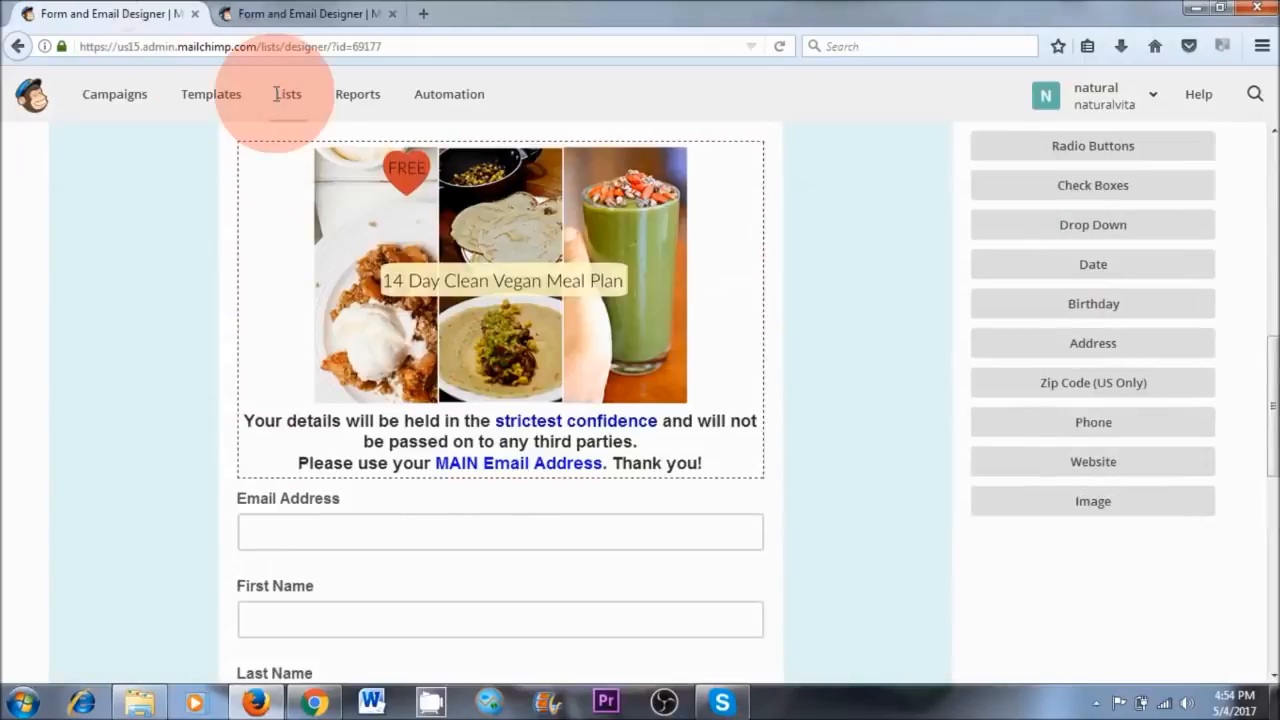
scroll(670, 400, "down", 3)
scroll(666, 397, "down", 3)
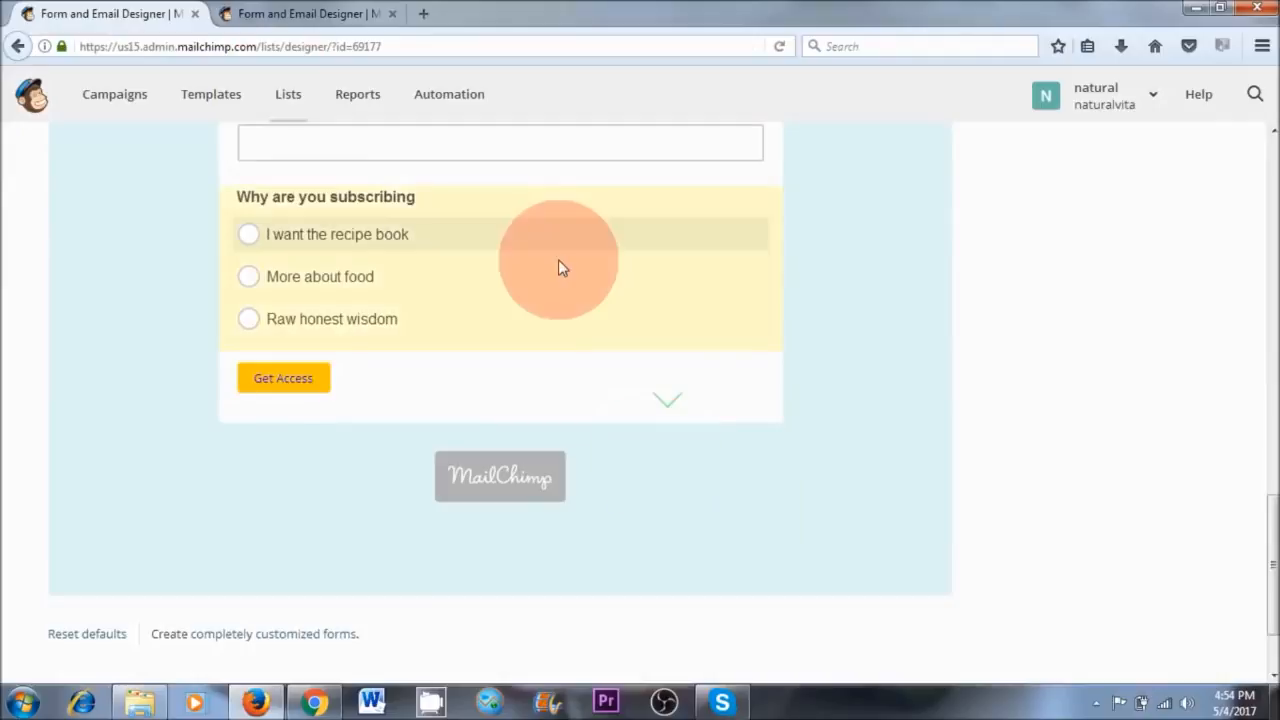
scroll(660, 355, "up", 4)
scroll(687, 357, "up", 5)
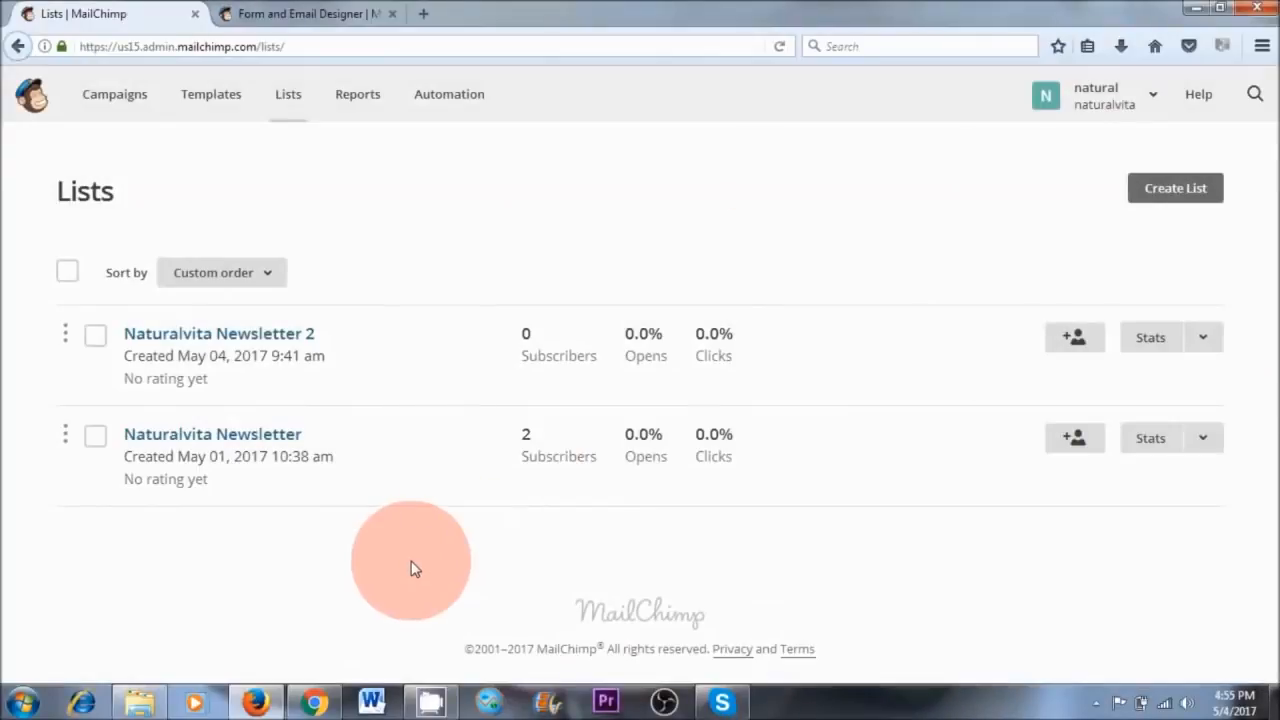
- Open the general forms designer for the Naturalvita Newsletter list and remove the list title from the signup form's header
left_click(206, 438)
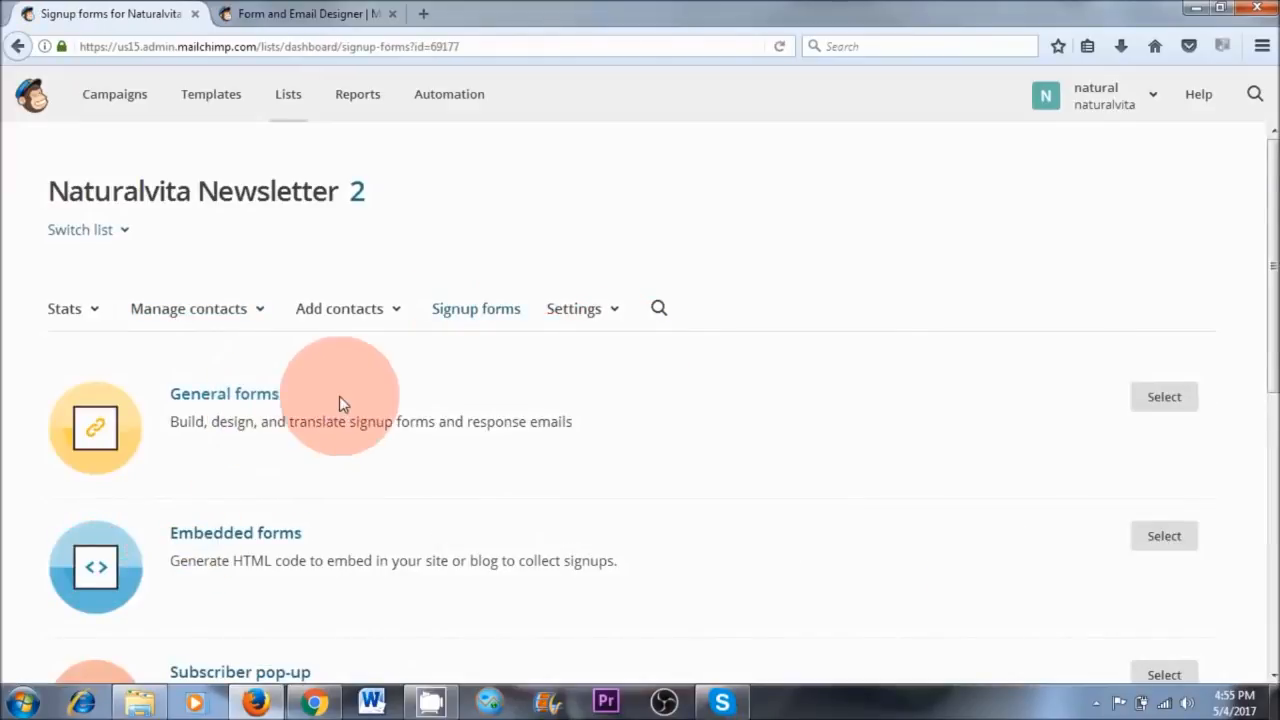
left_click(223, 396)
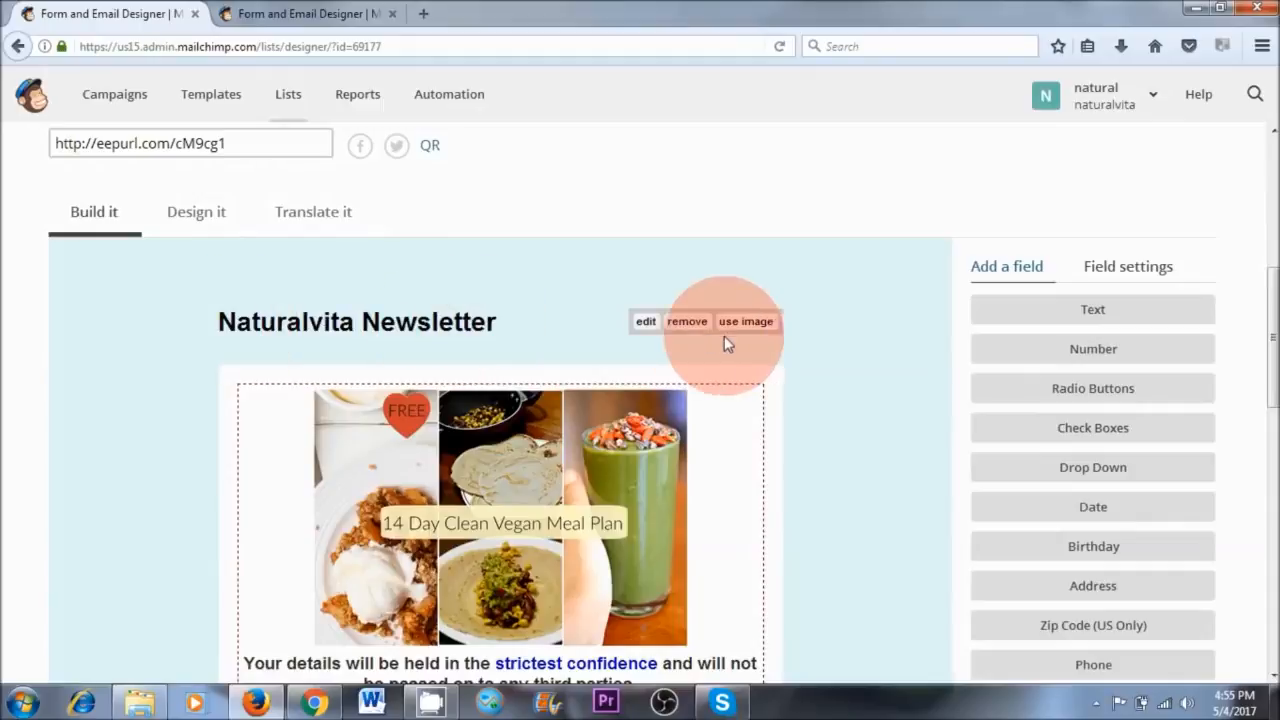
left_click(678, 328)
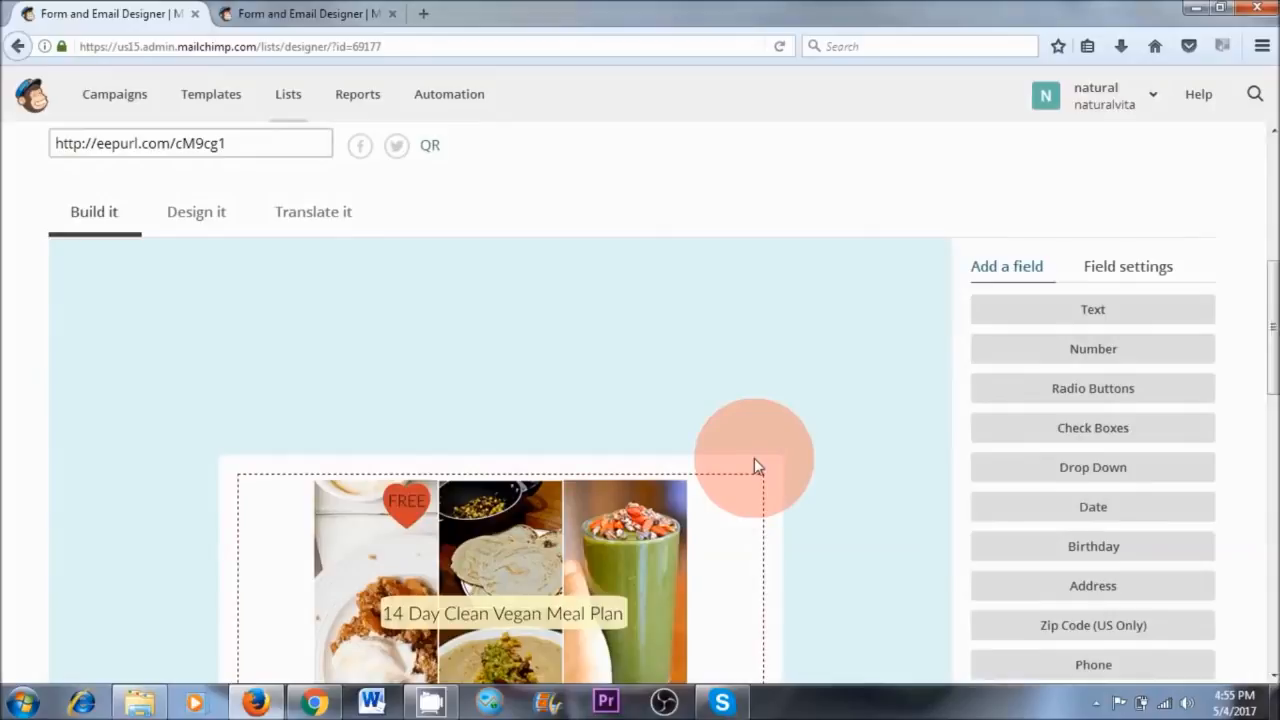
- Open the signup form's image and message block for editing and upload the logo file "natural vita only hq" to the content manager
scroll(754, 466, "down", 3)
mouse_move(502, 430)
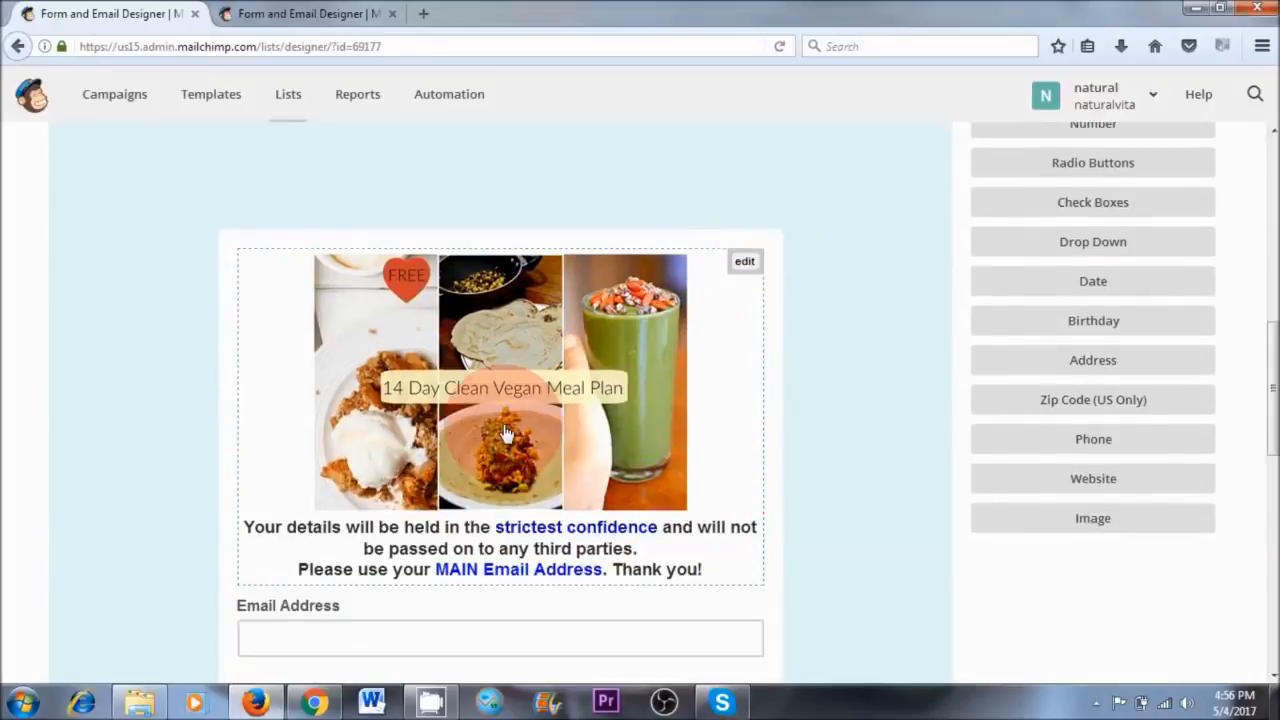
left_click(747, 268)
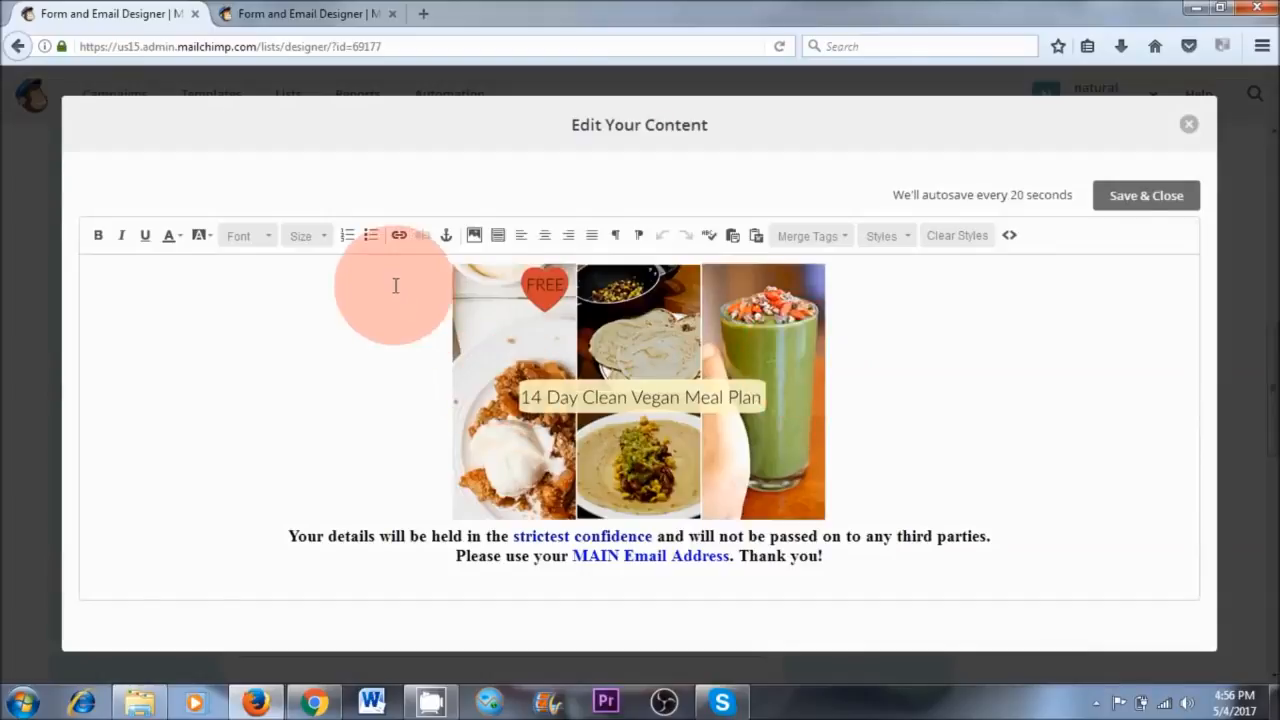
left_click(474, 236)
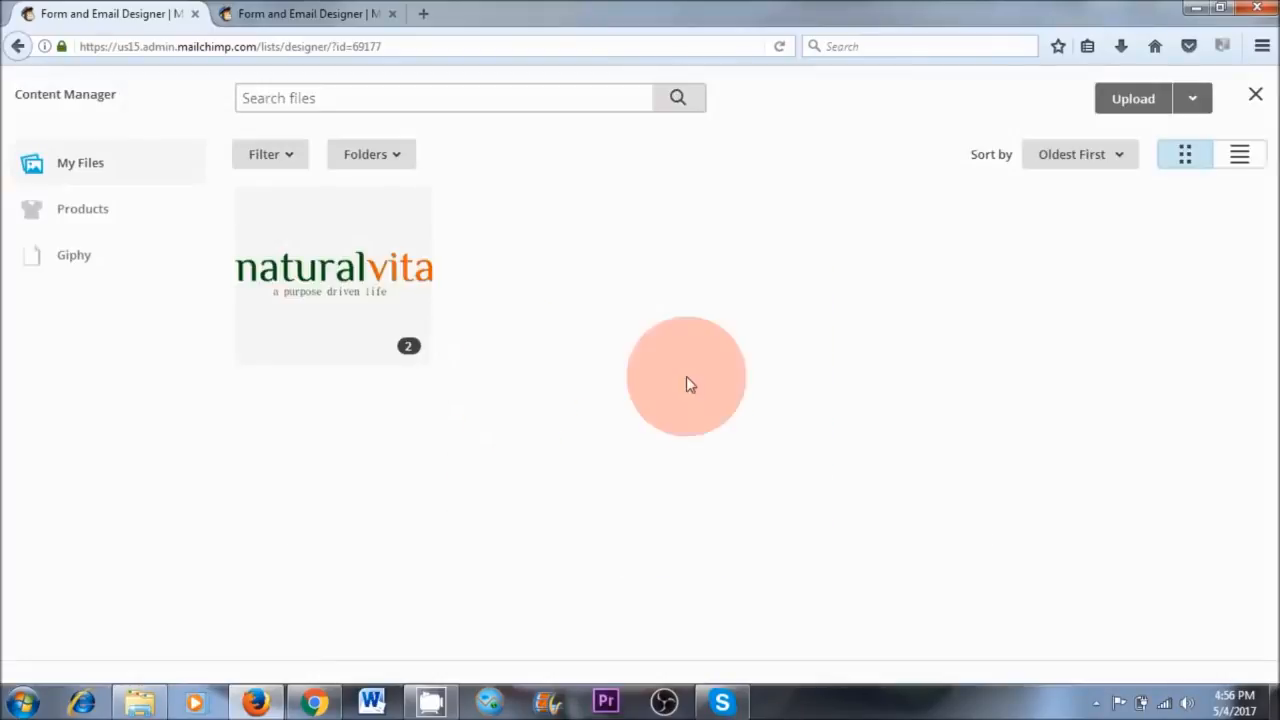
left_click(1131, 100)
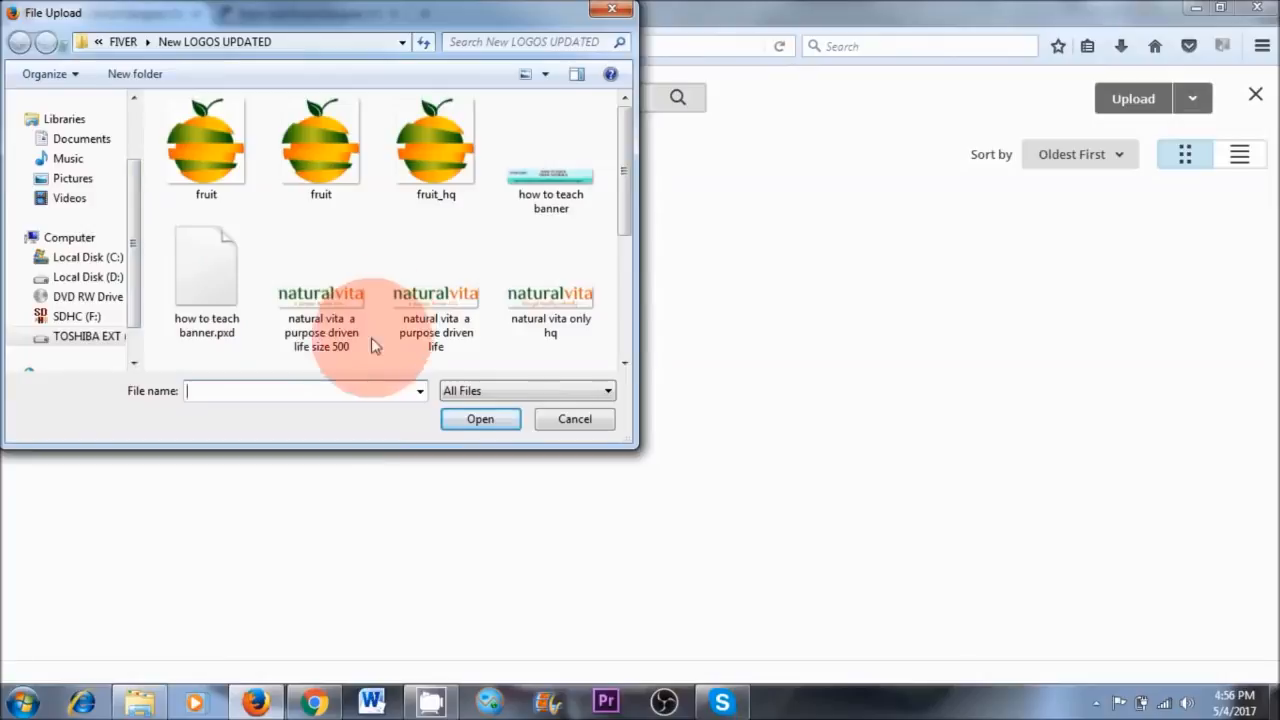
left_click(567, 311)
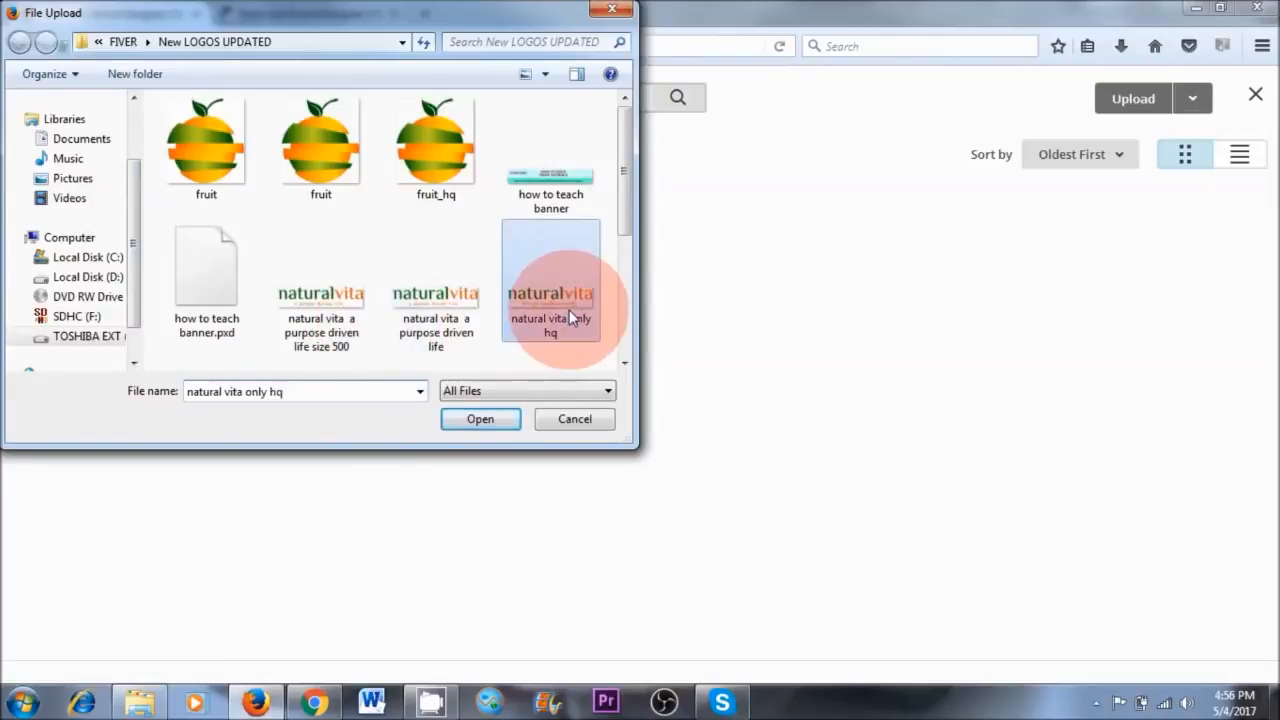
left_click(479, 419)
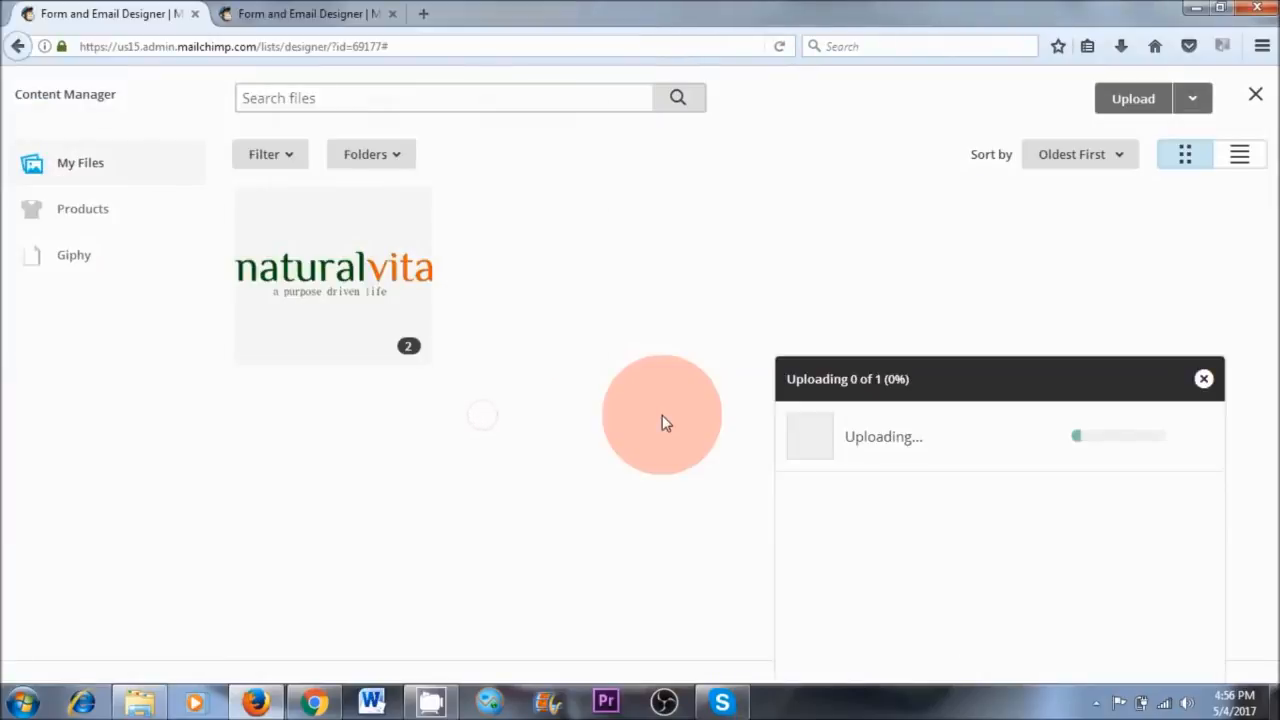
- Check the uploaded logo's width and height settings and leave the content manager without inserting the image
left_click_drag(57, 368, 24, 368)
left_click_drag(234, 368, 178, 368)
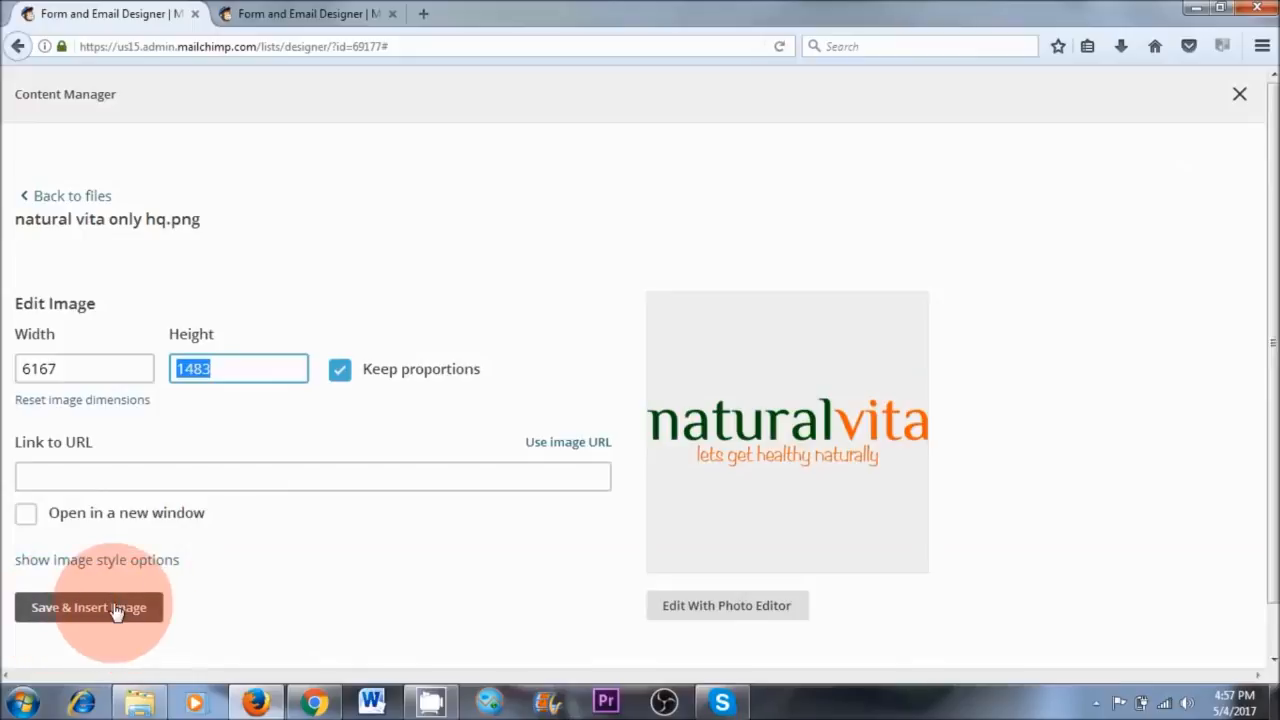
left_click(1259, 104)
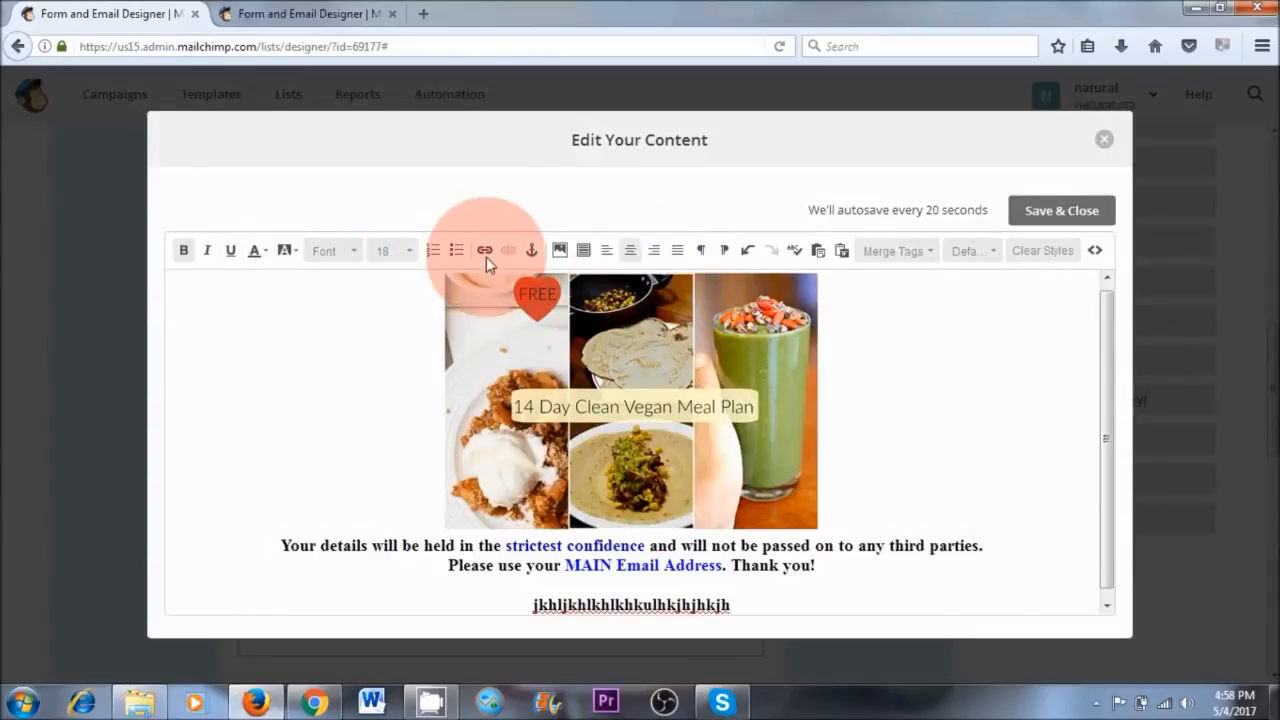
- Try italic formatting without bold on the test line below the message, delete that line, and close the content editor
left_click_drag(738, 605, 510, 603)
left_click(188, 252)
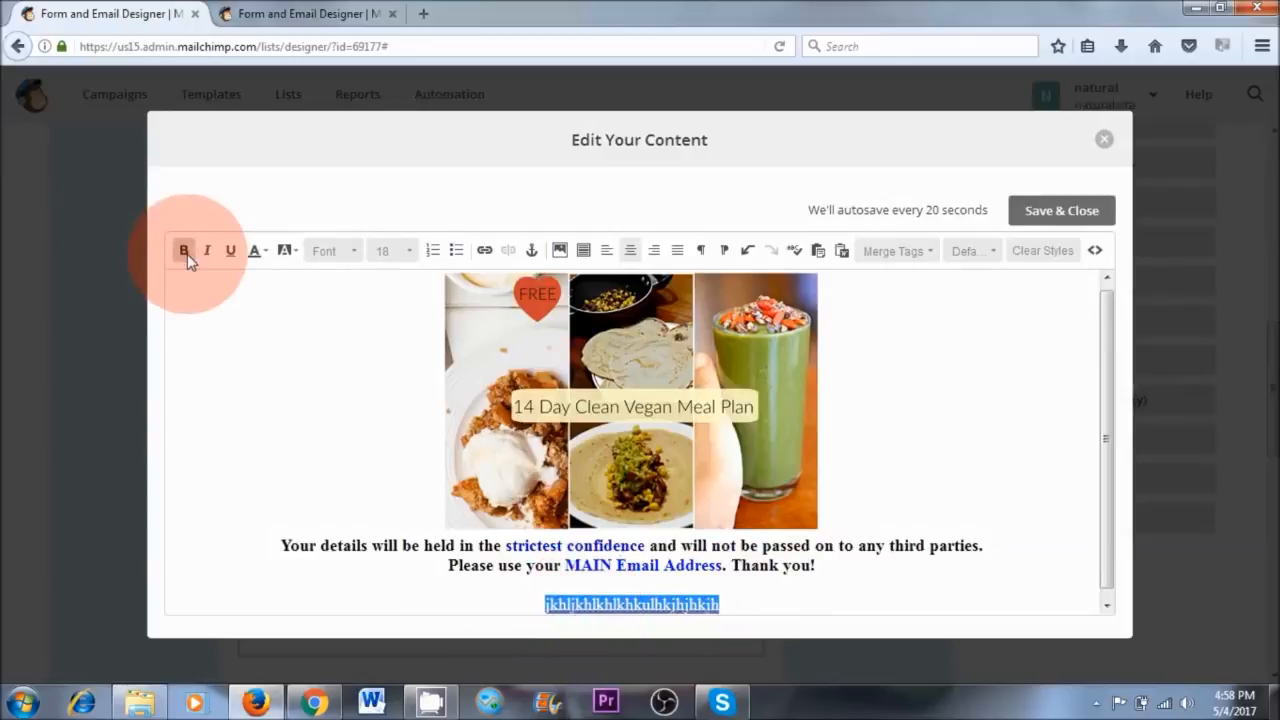
left_click(207, 251)
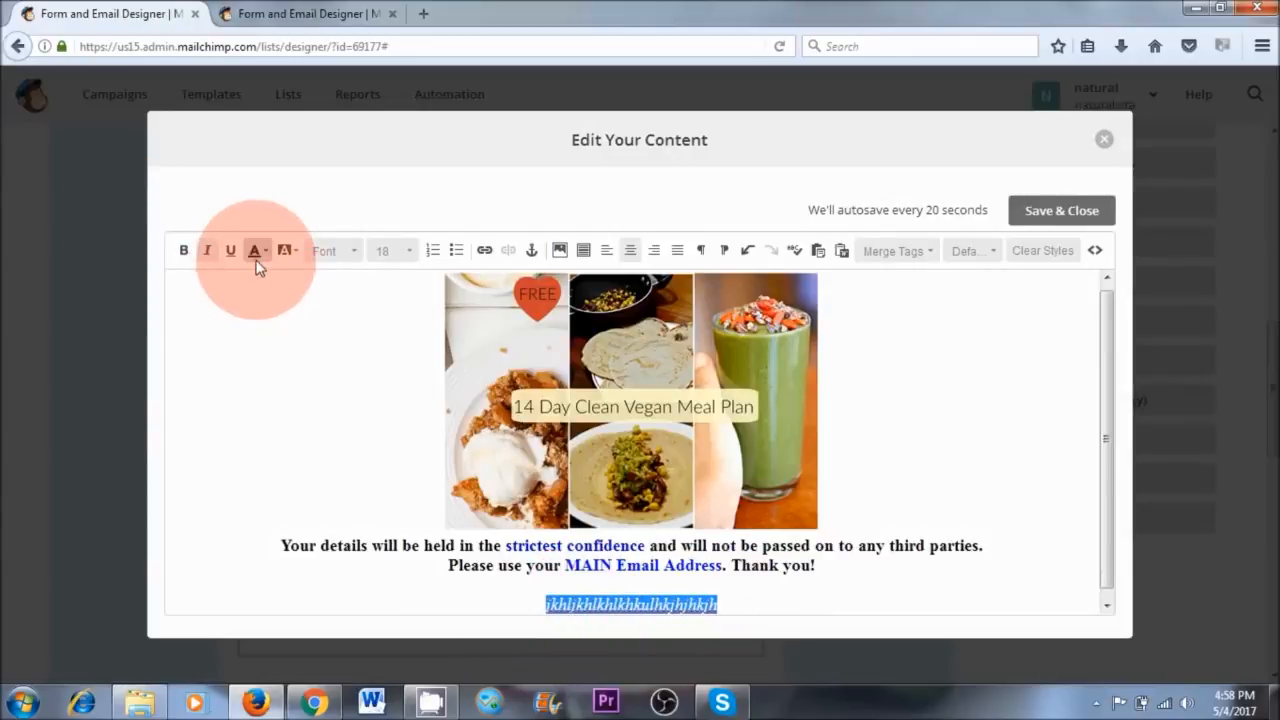
left_click(256, 250)
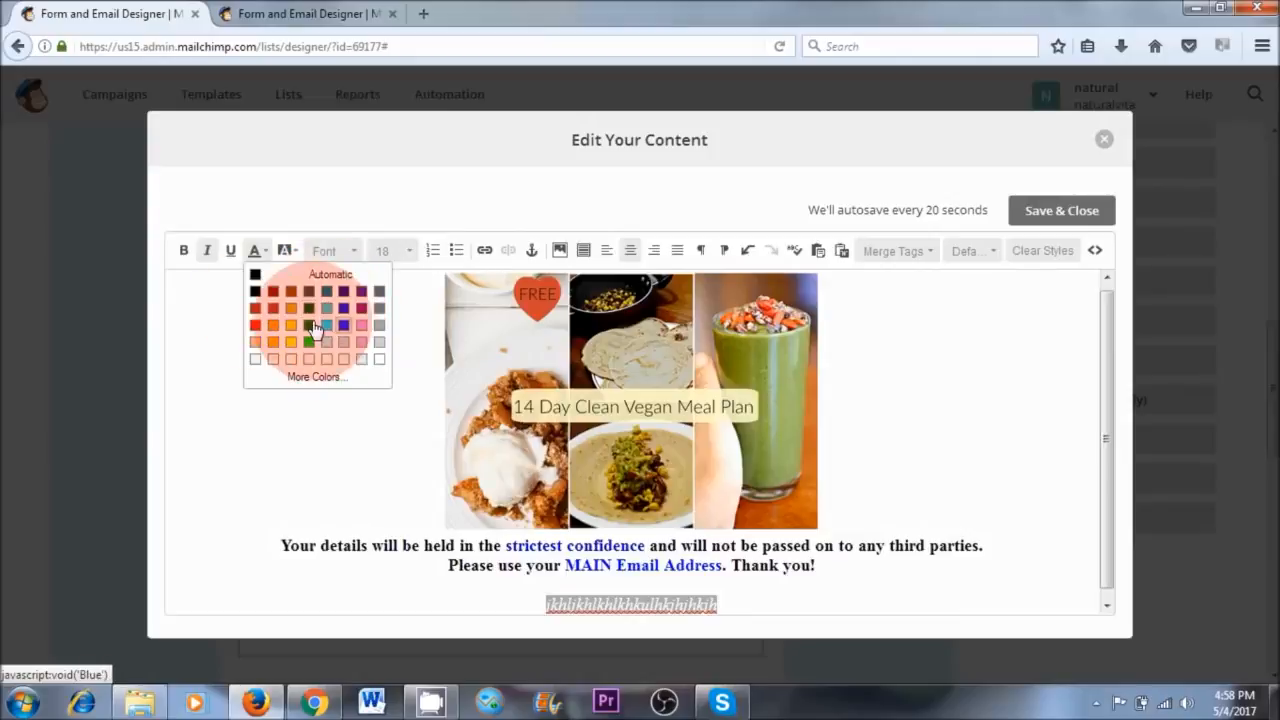
left_click(990, 400)
left_click(457, 271)
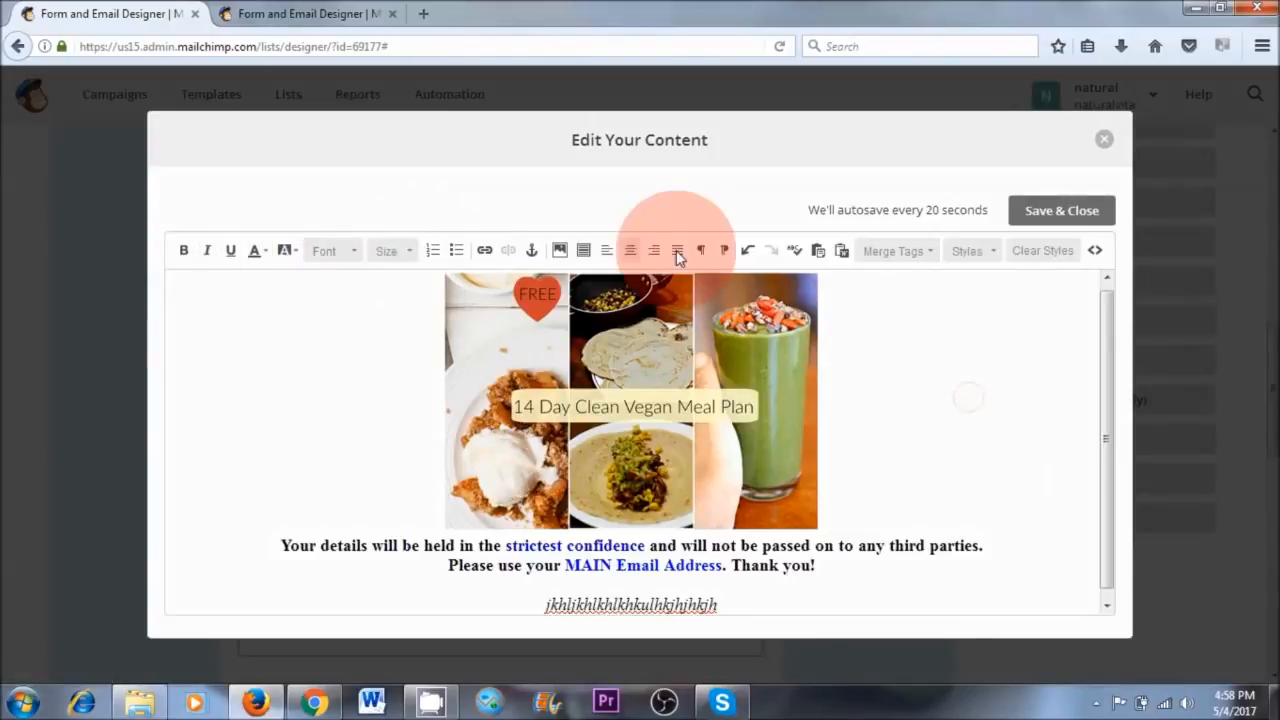
left_click_drag(766, 603, 540, 604)
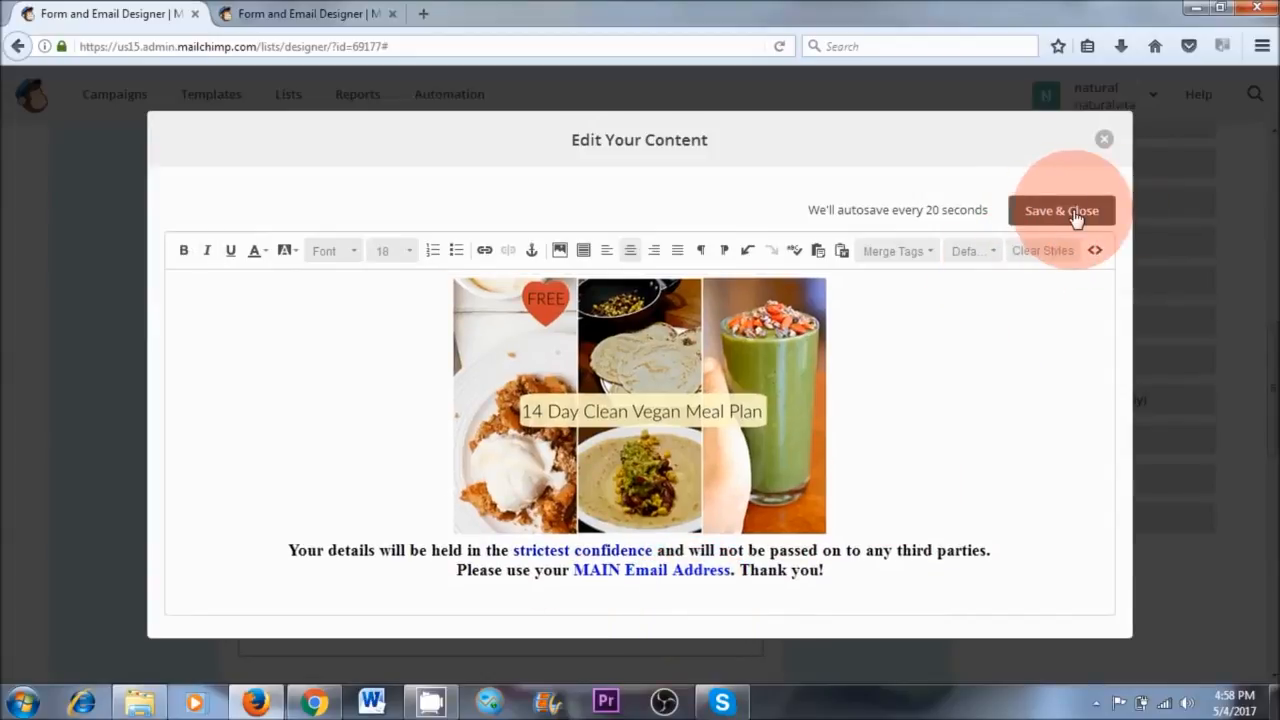
left_click(1104, 141)
- Add a radio buttons field to the signup form and check its choices in the preview and field settings
scroll(842, 472, "down", 5)
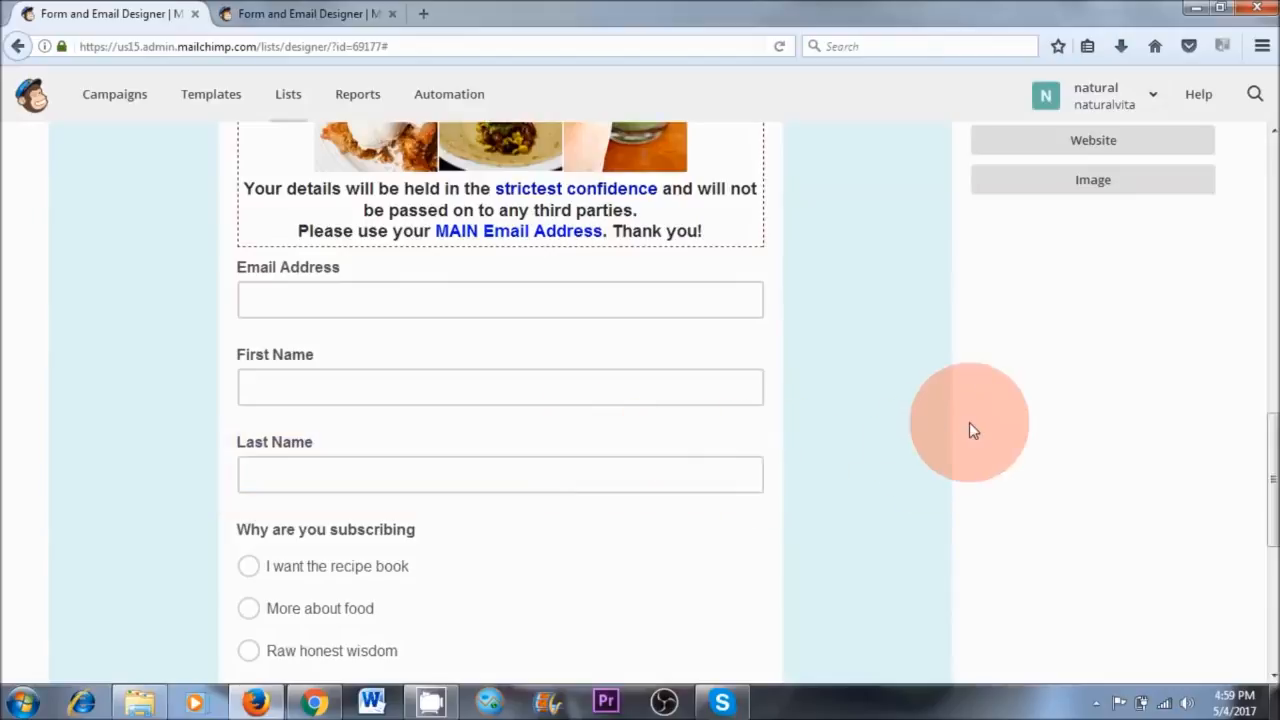
scroll(1072, 257, "up", 5)
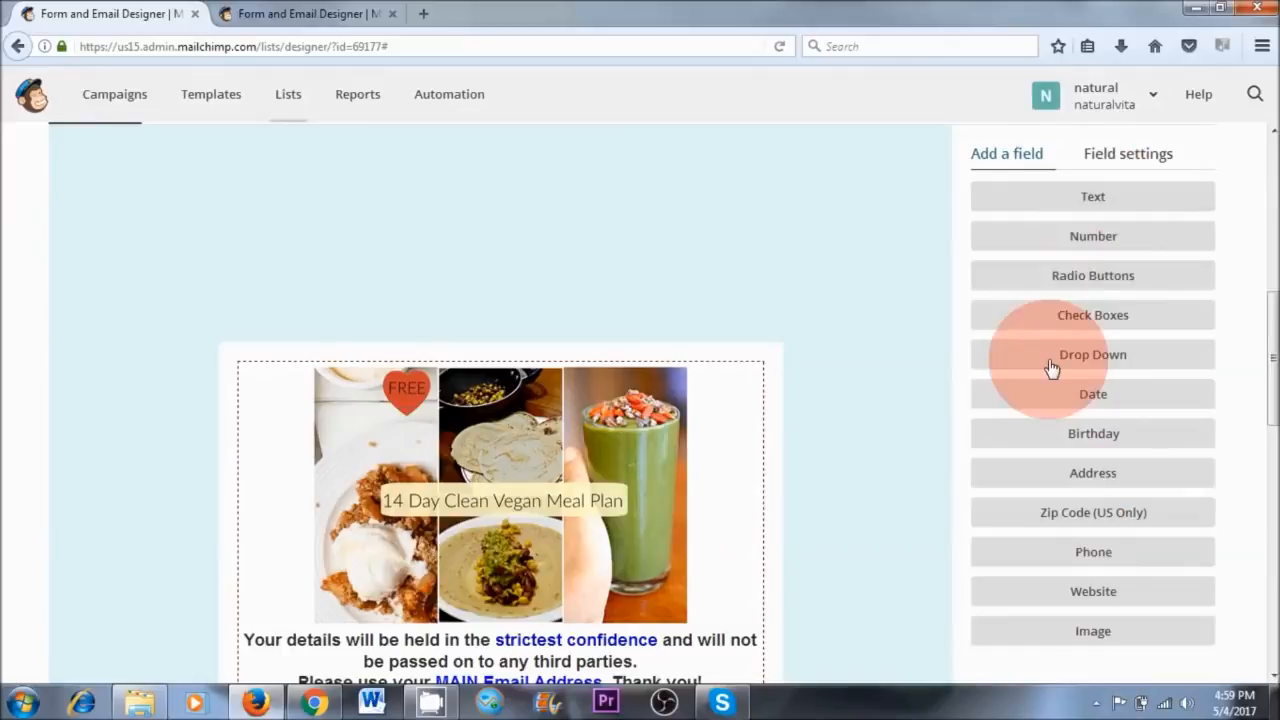
left_click(1106, 287)
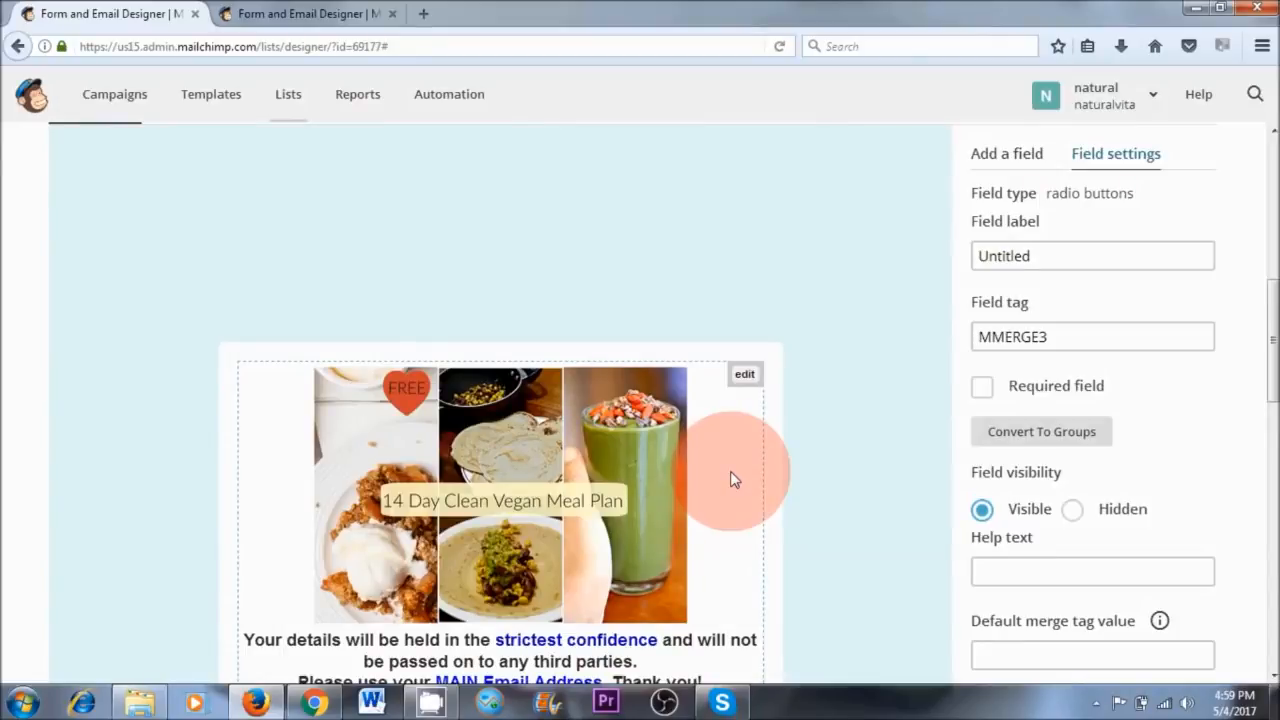
scroll(715, 578, "down", 8)
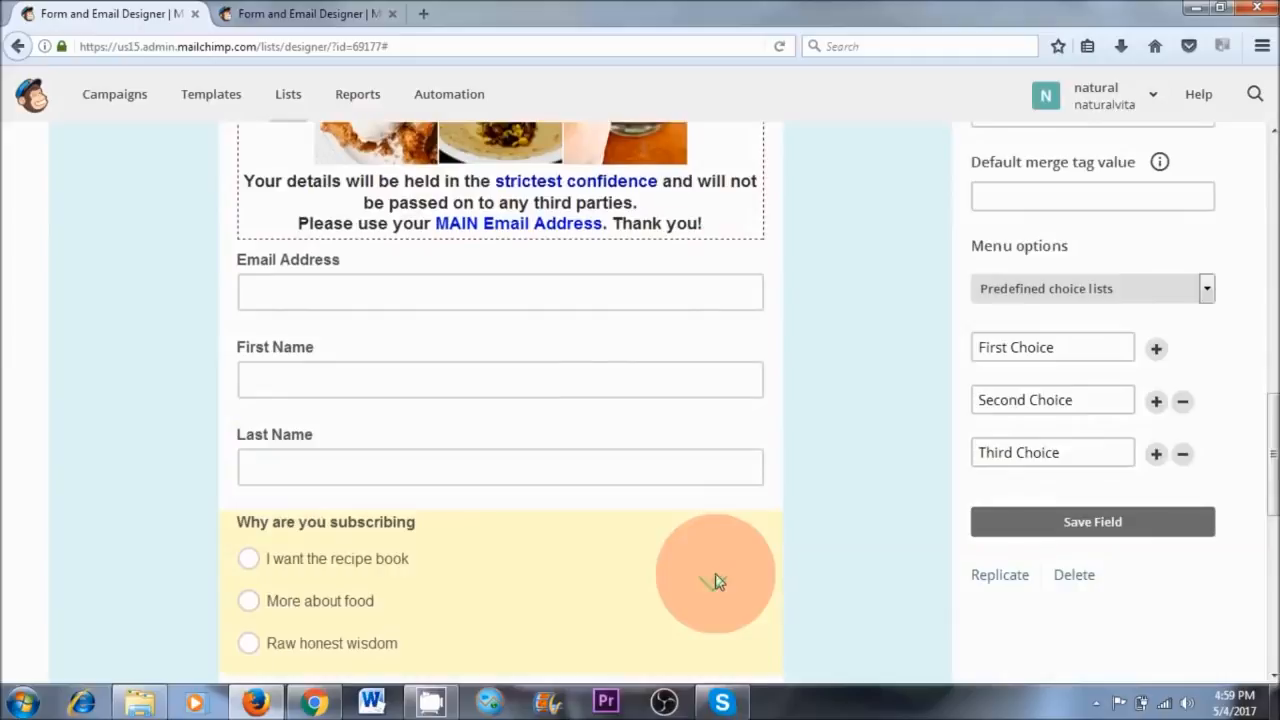
scroll(715, 578, "down", 4)
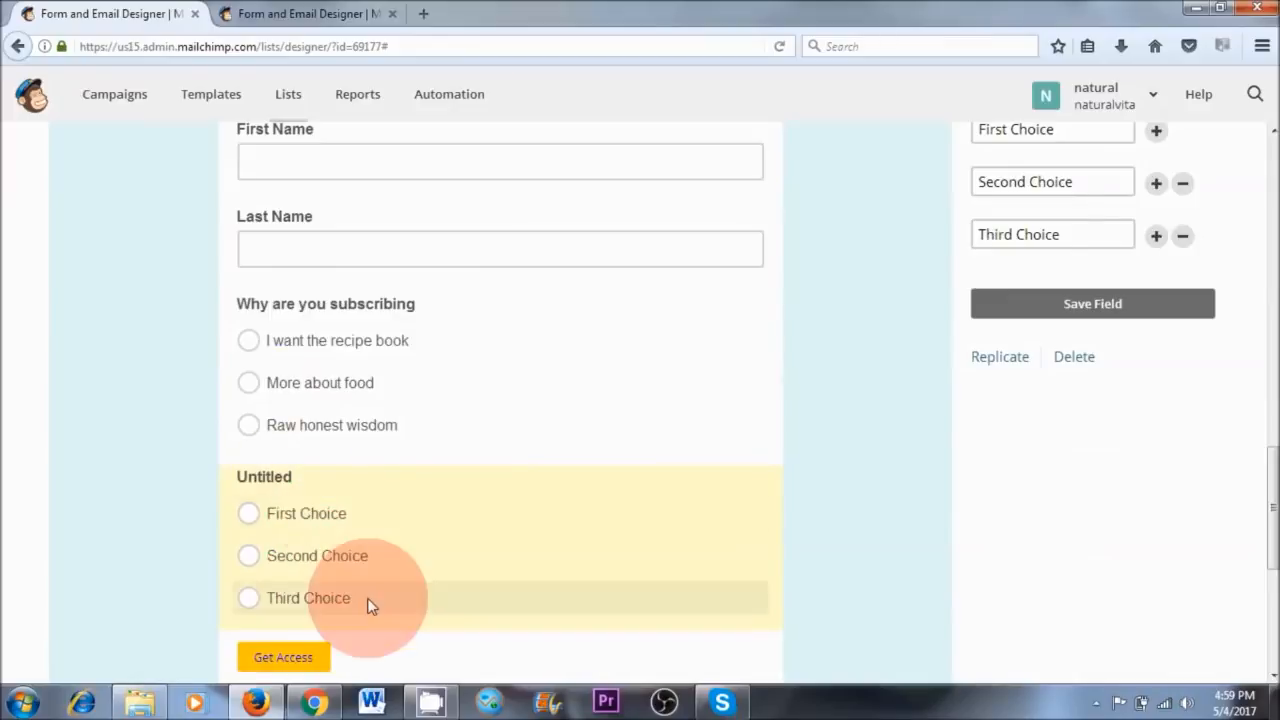
scroll(1040, 400, "up", 5)
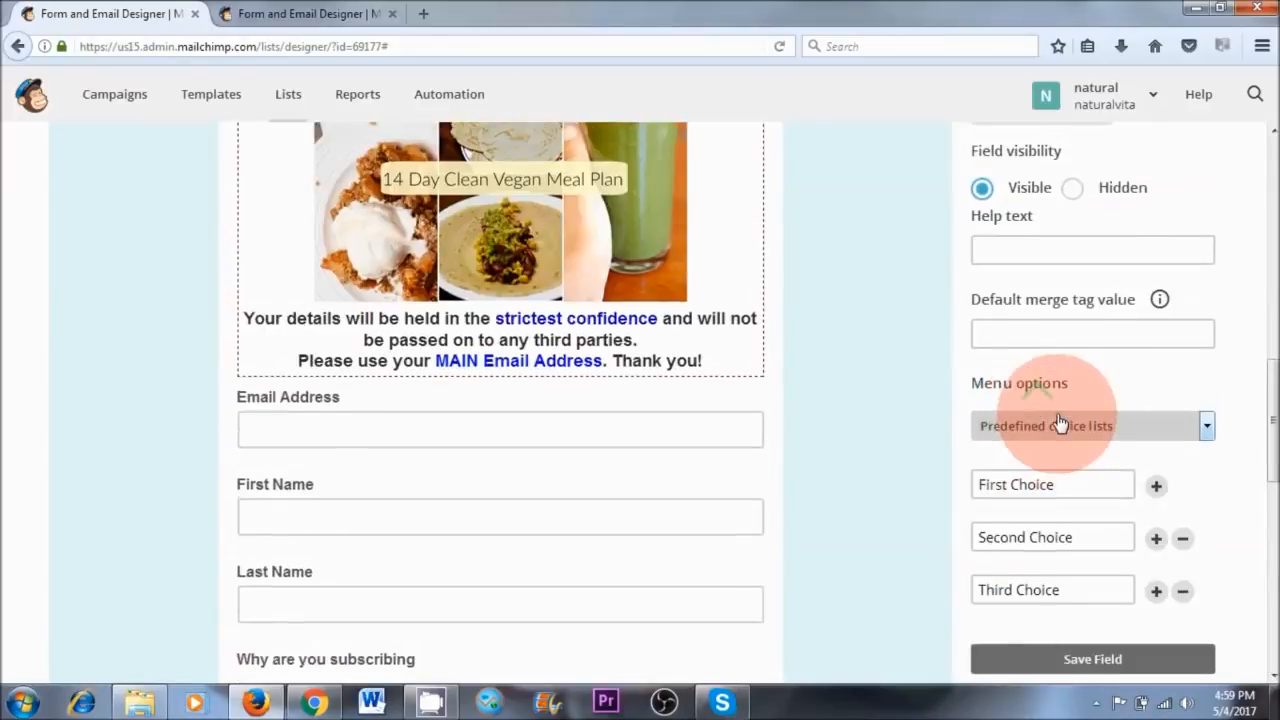
scroll(1060, 420, "up", 5)
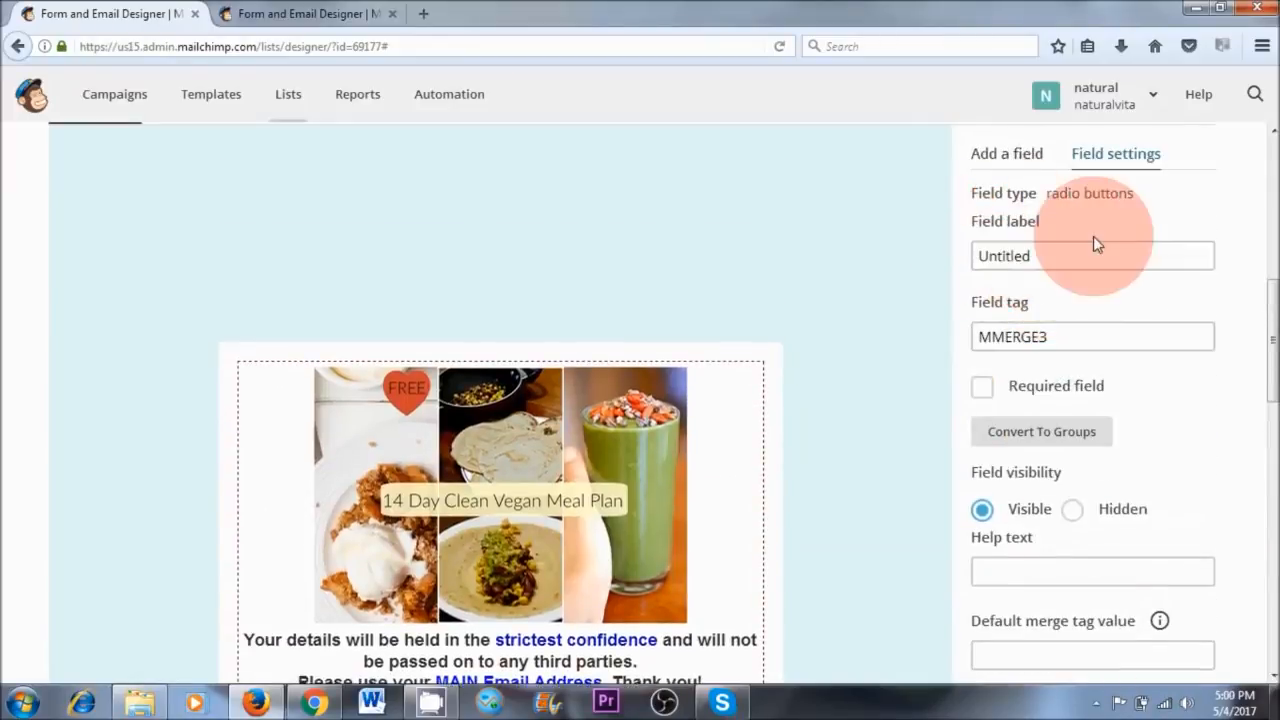
- Label the new radio buttons field "Why are you subscribing"
left_click_drag(1086, 257, 931, 277)
type("Why are you subscribing")
scroll(1100, 320, "down", 2)
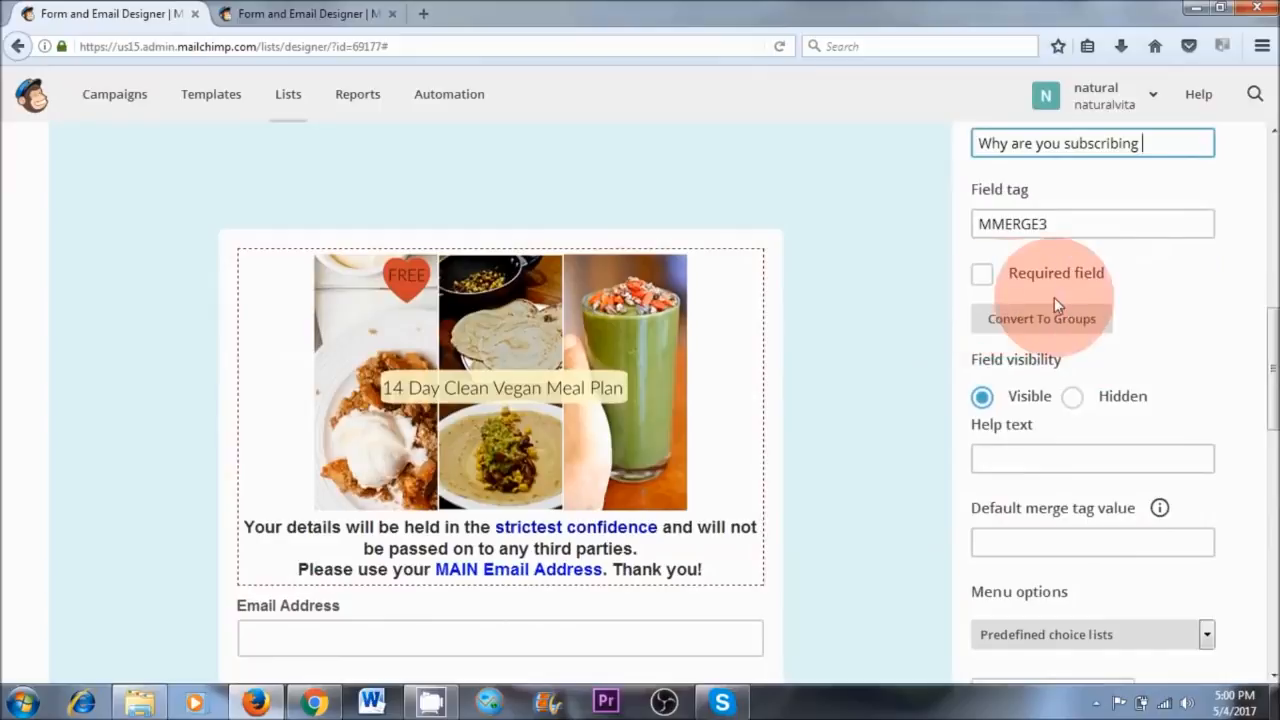
- Set the radio buttons field's choices to "ebook", "more info" and "food info" and save the field
scroll(1166, 326, "down", 5)
left_click(1066, 360)
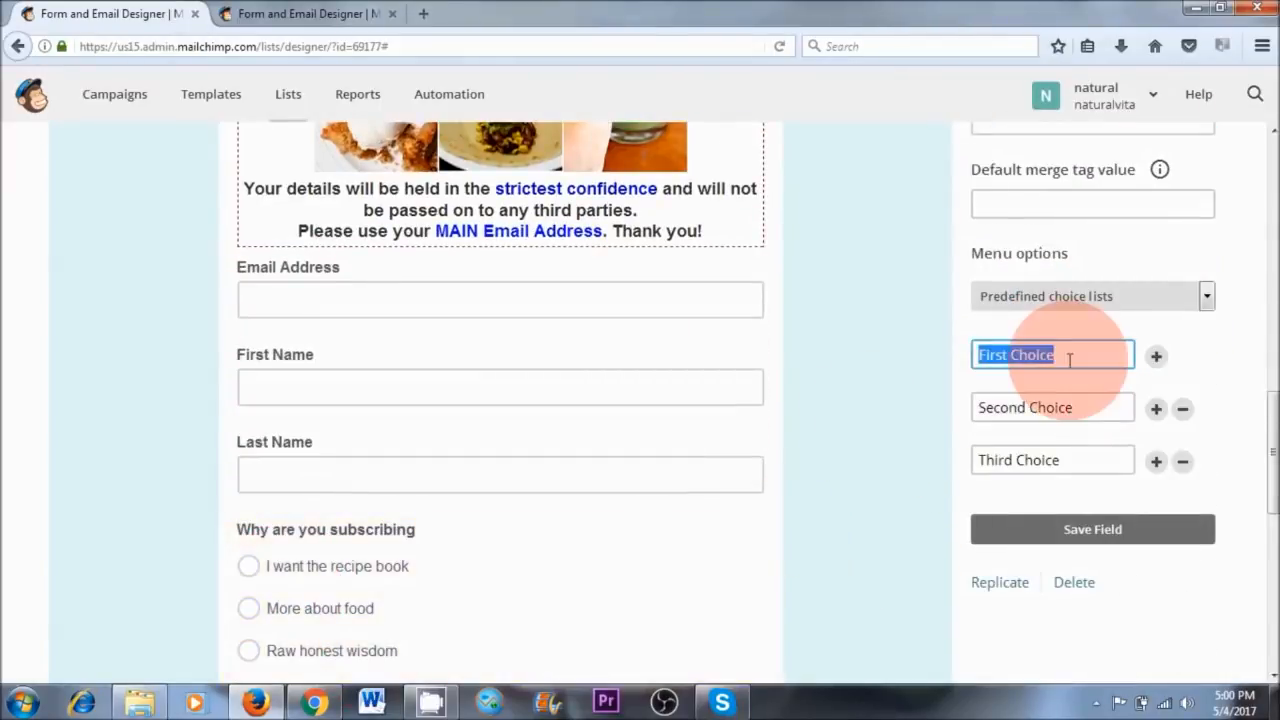
type("ebook")
left_click(968, 408)
type("more info")
scroll(968, 408, "down", 2)
left_click(976, 347)
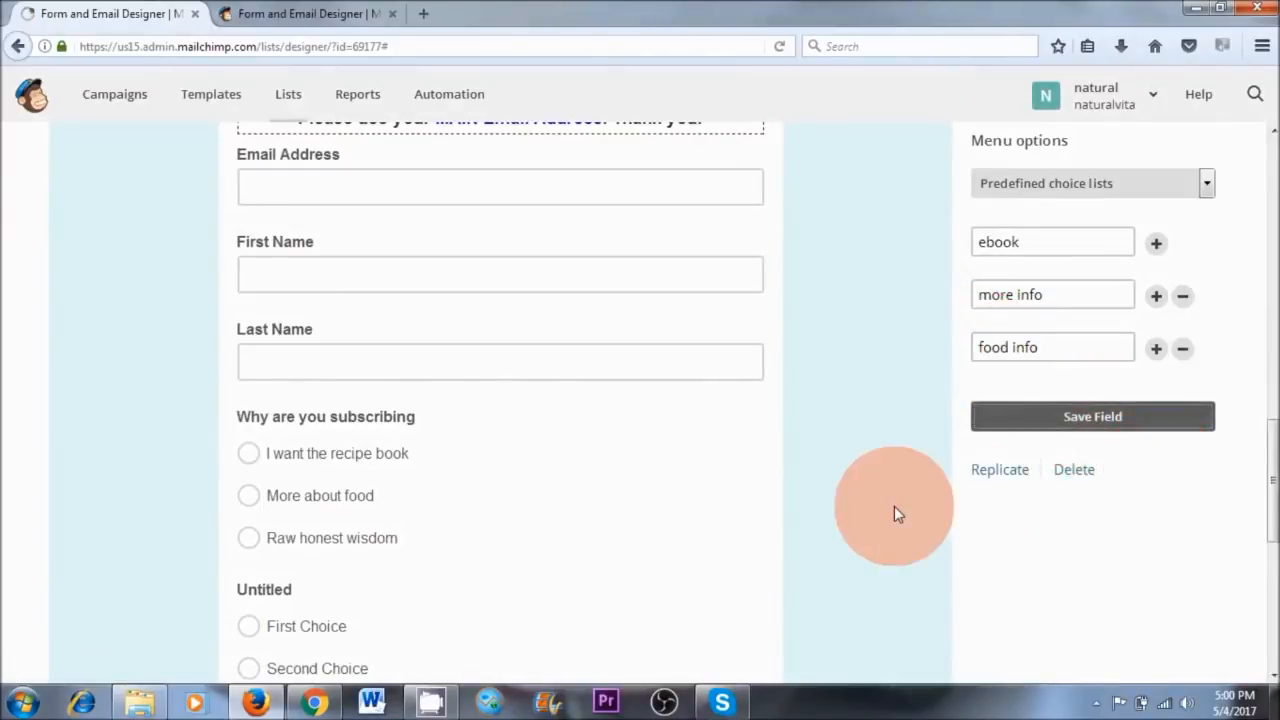
scroll(894, 506, "down", 3)
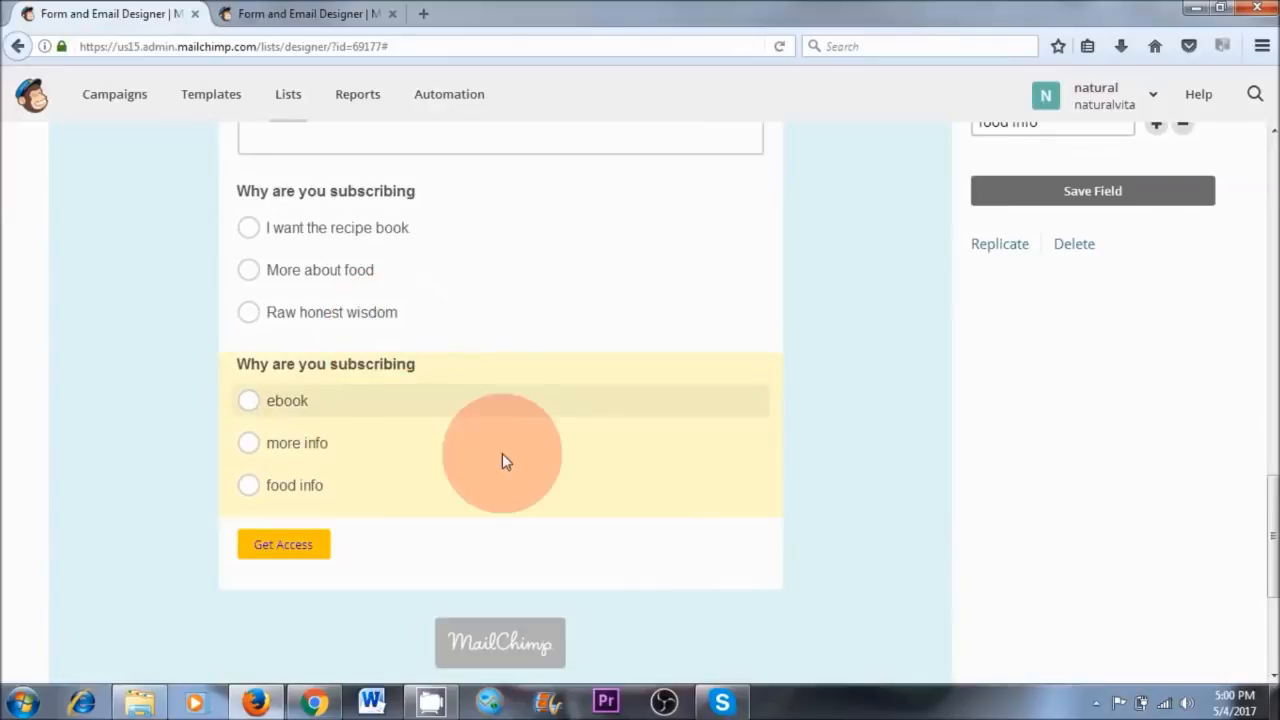
- Delete the radio buttons field with the ebook, more info and food info choices, confirming the permanent deletion
scroll(1075, 365, "up", 3)
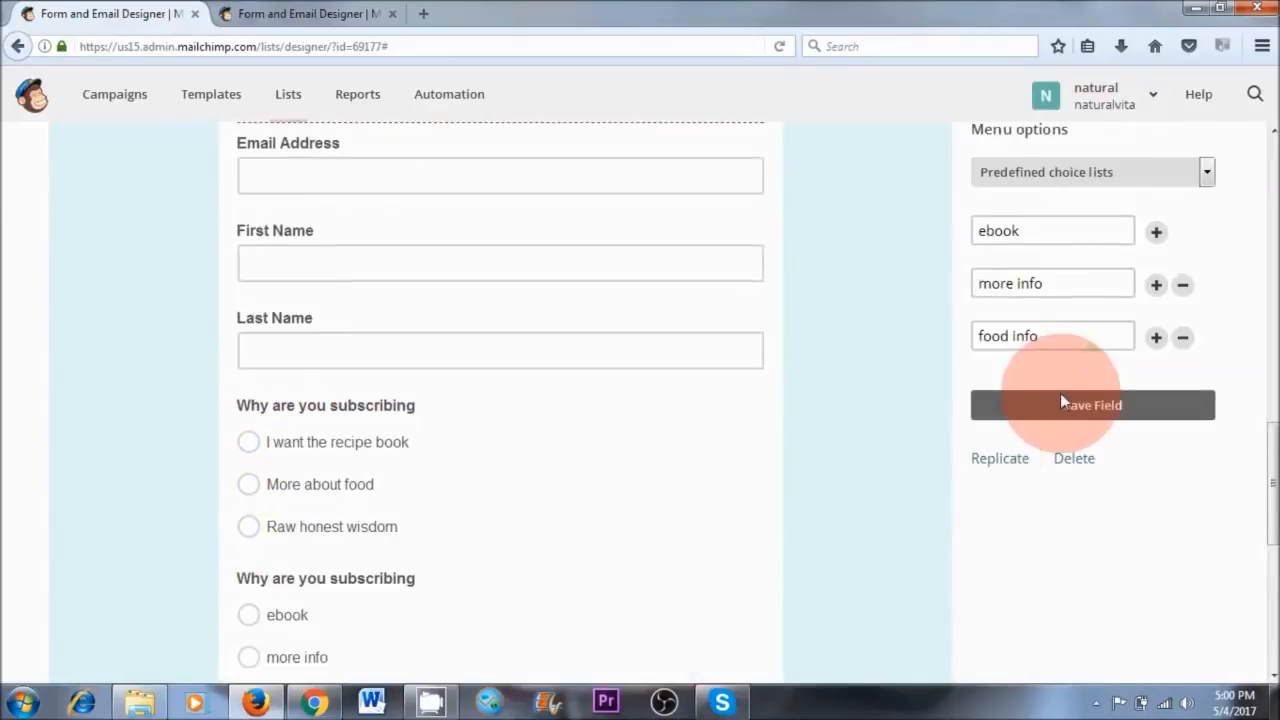
scroll(986, 518, "down", 2)
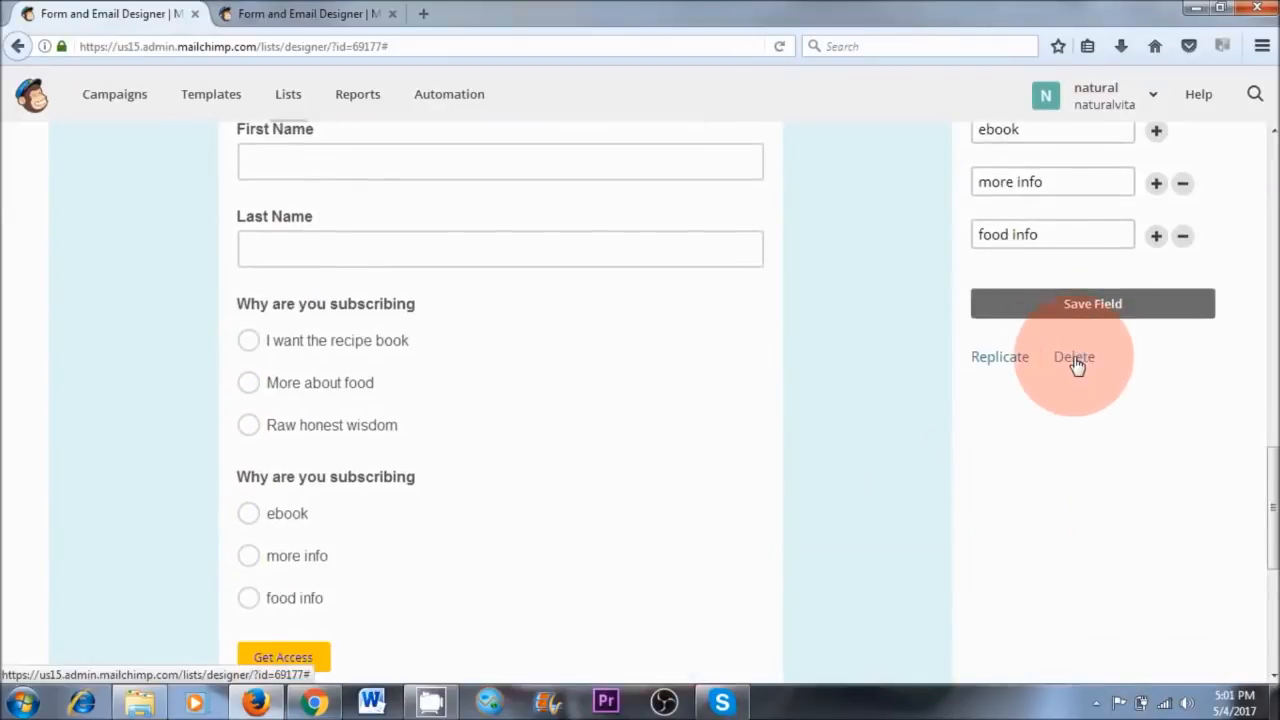
left_click(1074, 360)
left_click(539, 401)
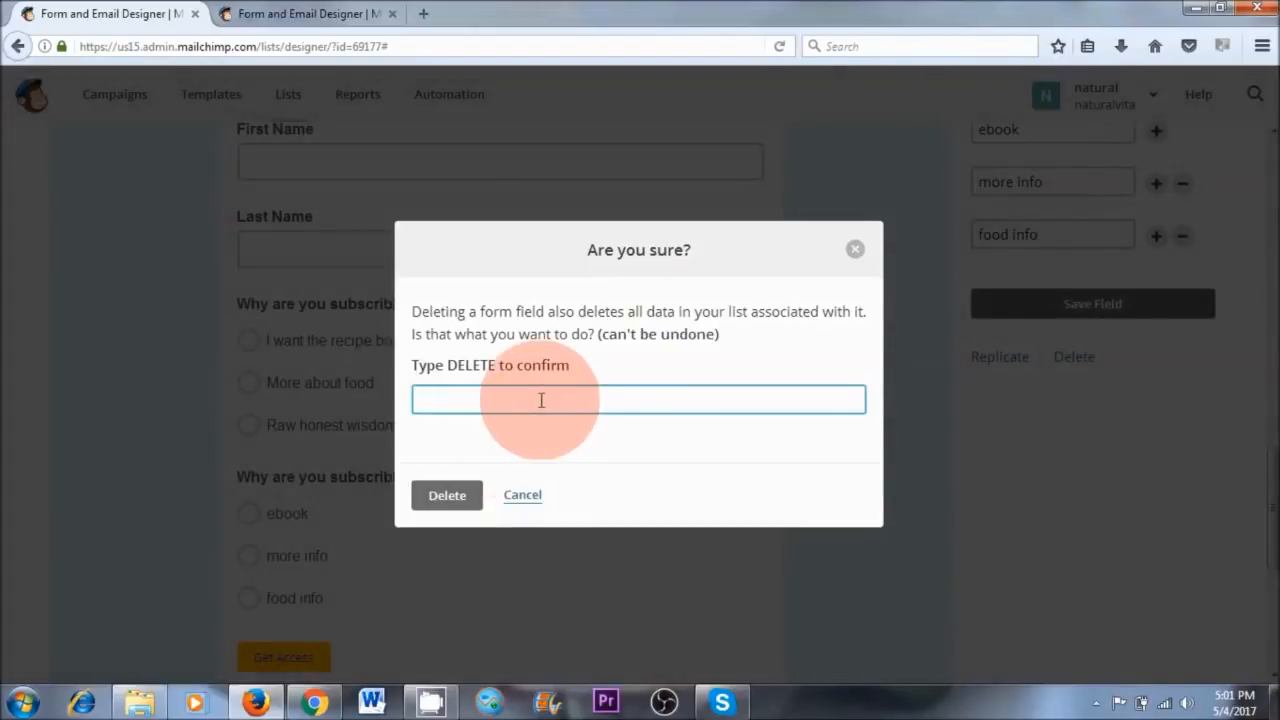
type("DEL")
left_click(537, 427)
left_click(449, 497)
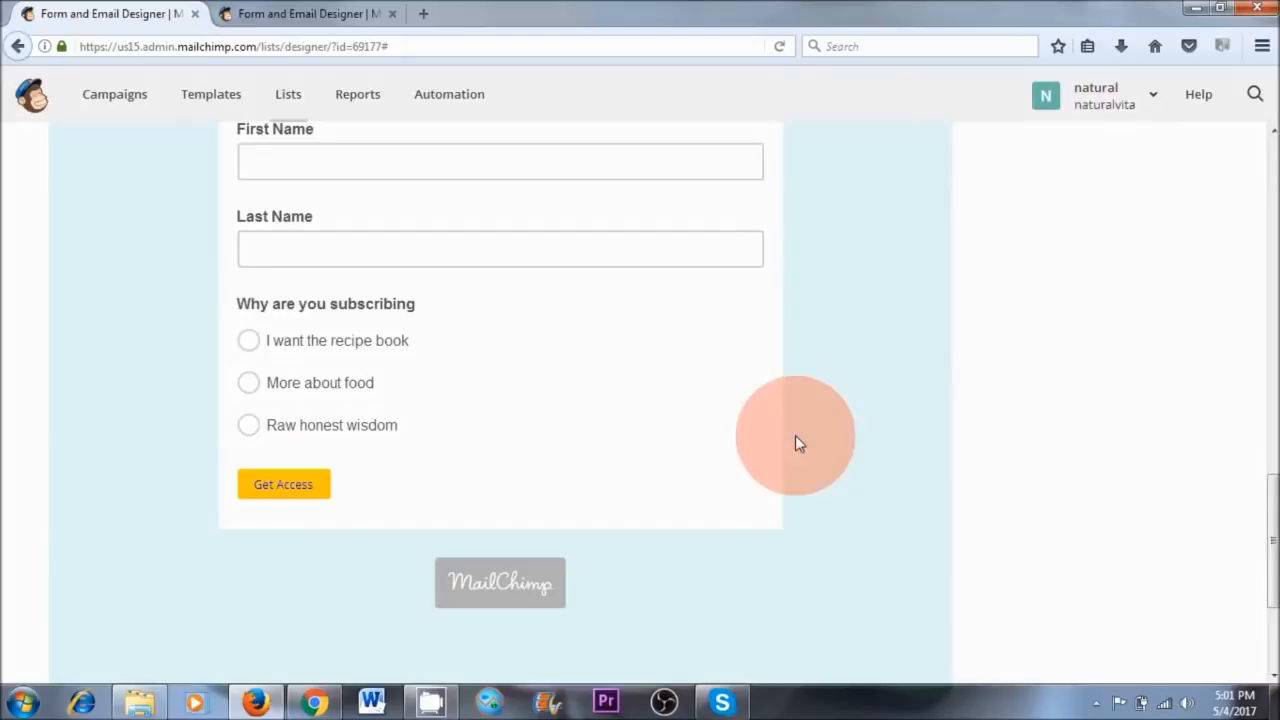
- Try to remove the Last Name field from the signup form
scroll(895, 435, "up", 2)
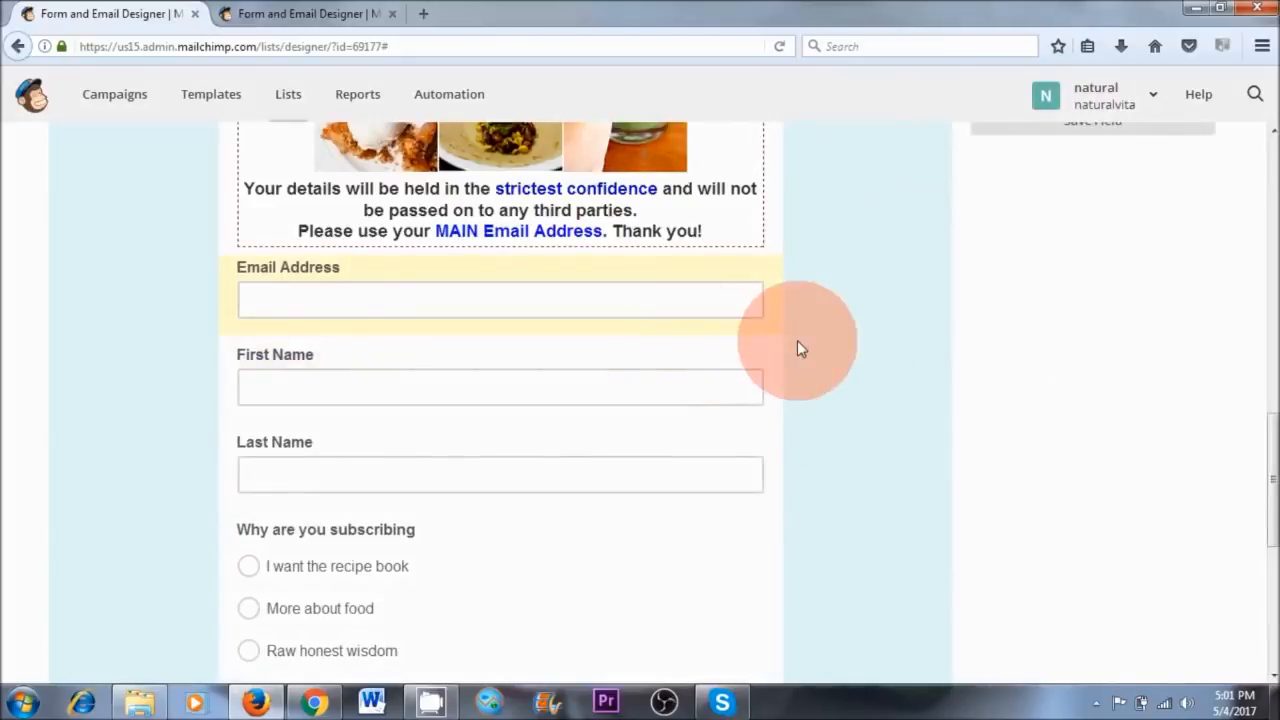
left_click(560, 392)
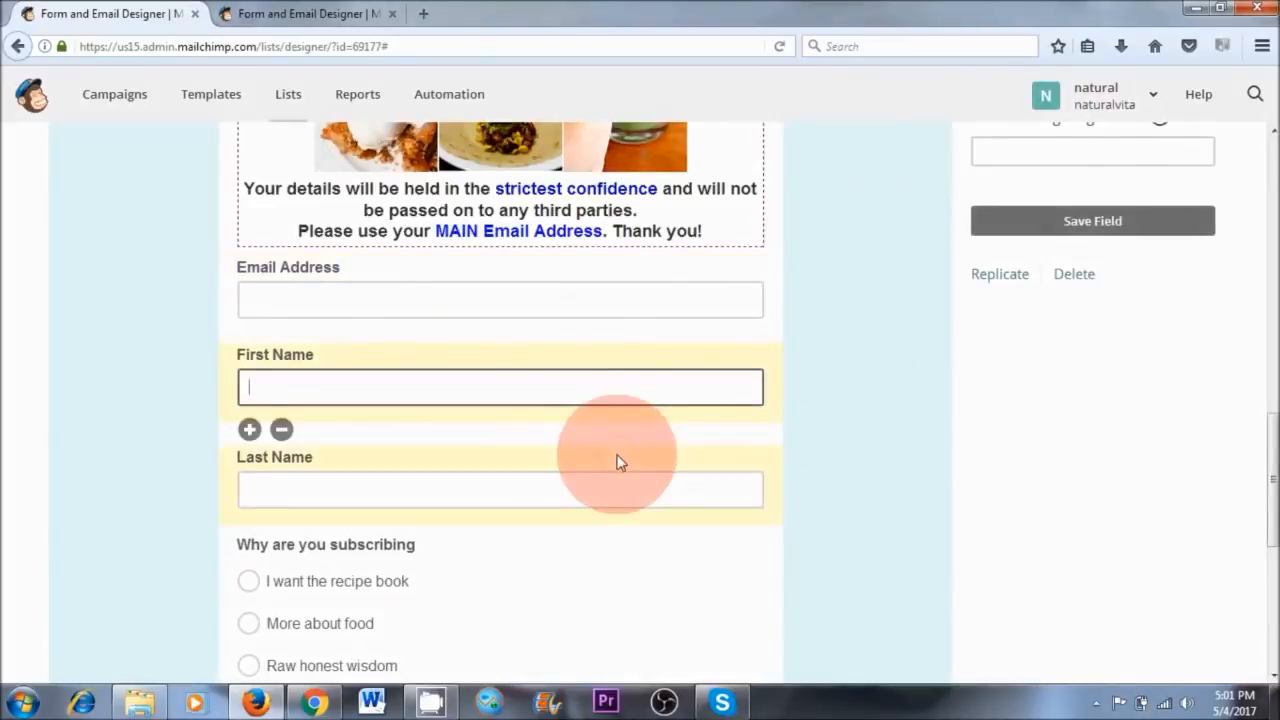
left_click(617, 465)
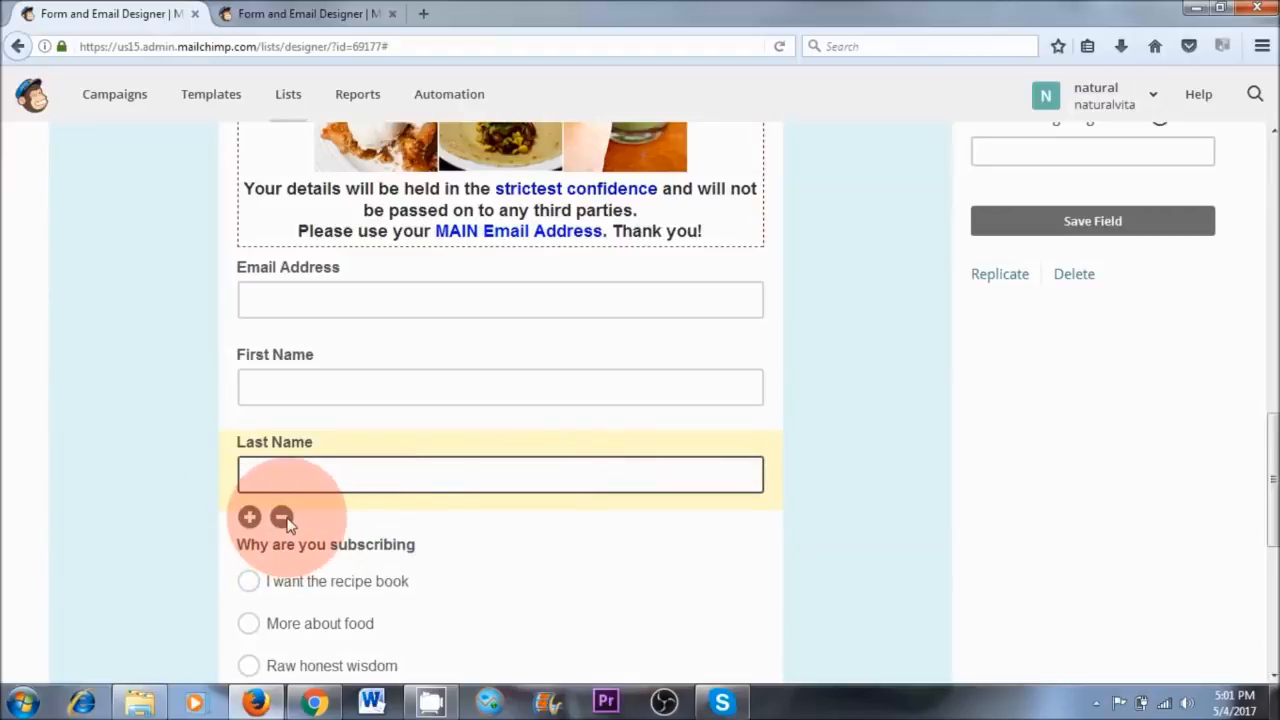
left_click(283, 517)
left_click(477, 400)
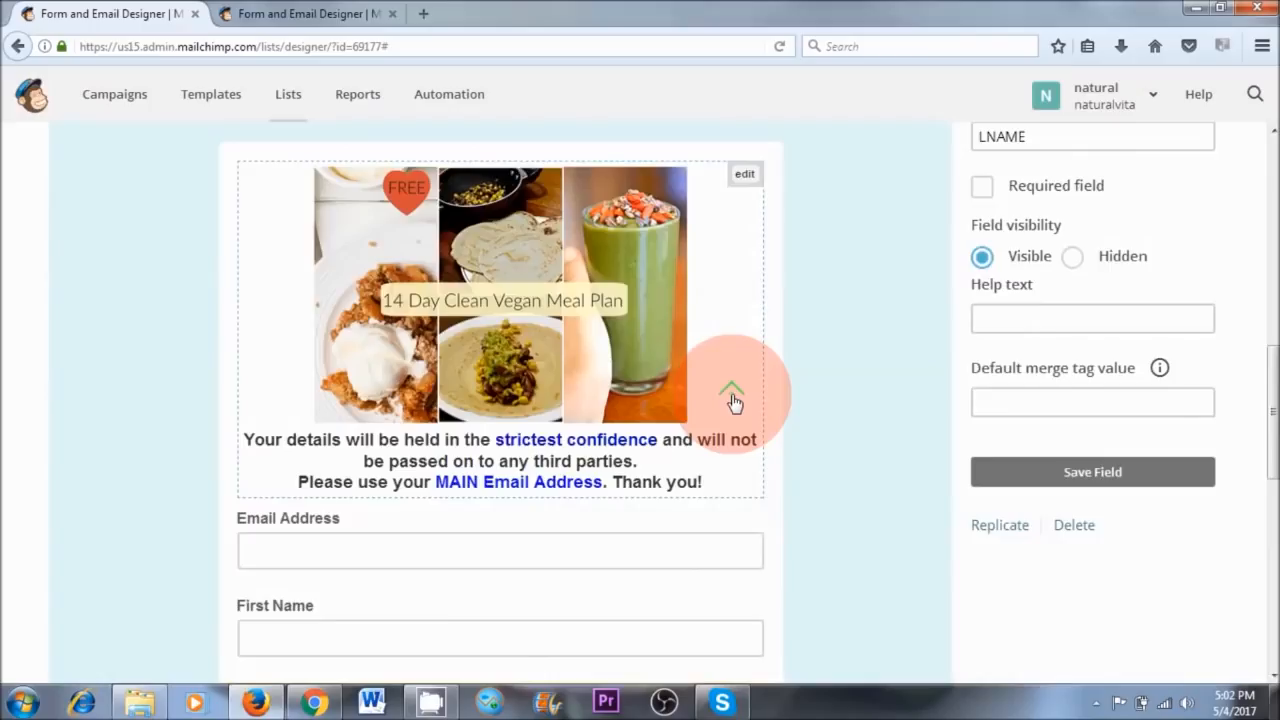
- Set the signup form's page background colour to #c0e9ee and check the whole form in the build preview
scroll(471, 306, "up", 3)
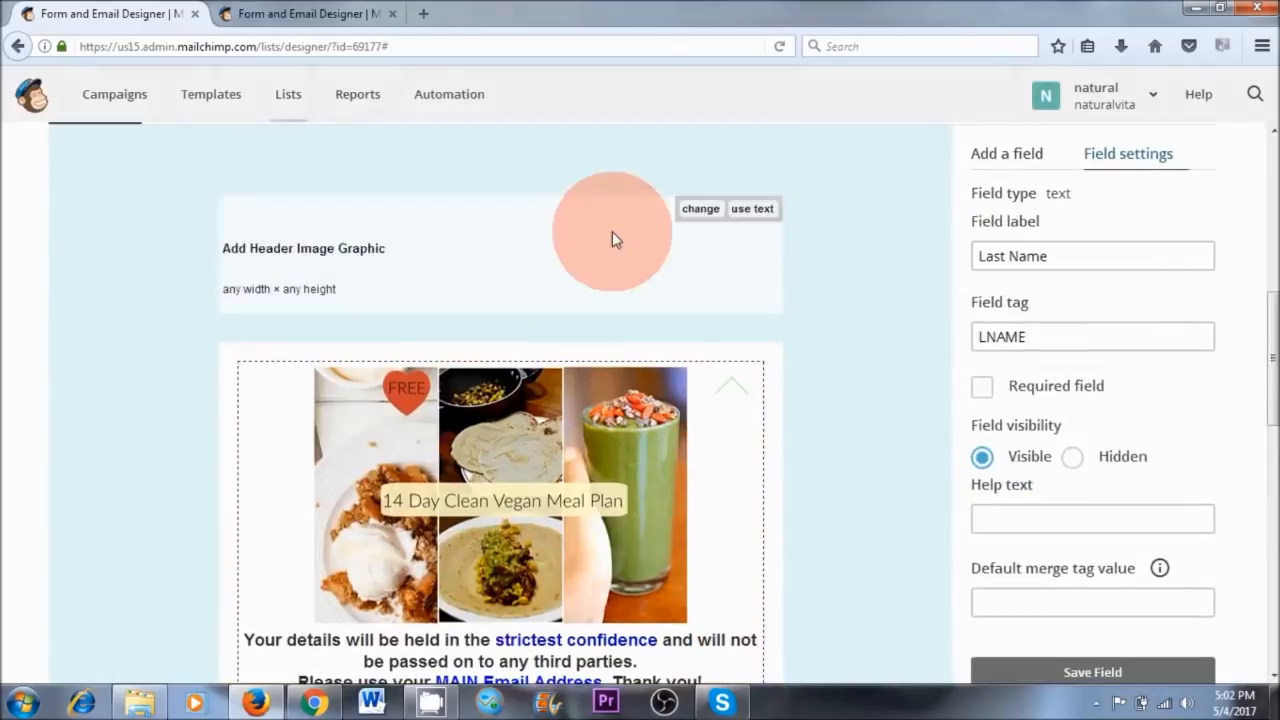
scroll(884, 410, "up", 3)
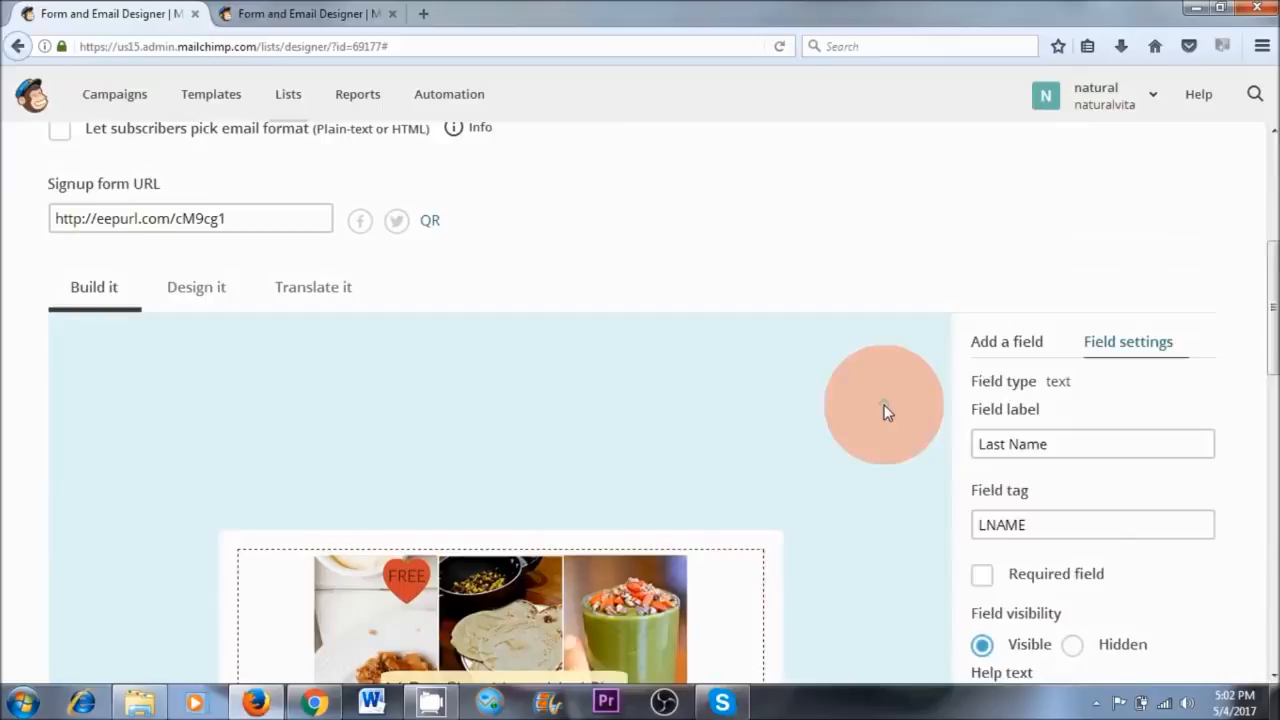
left_click(197, 327)
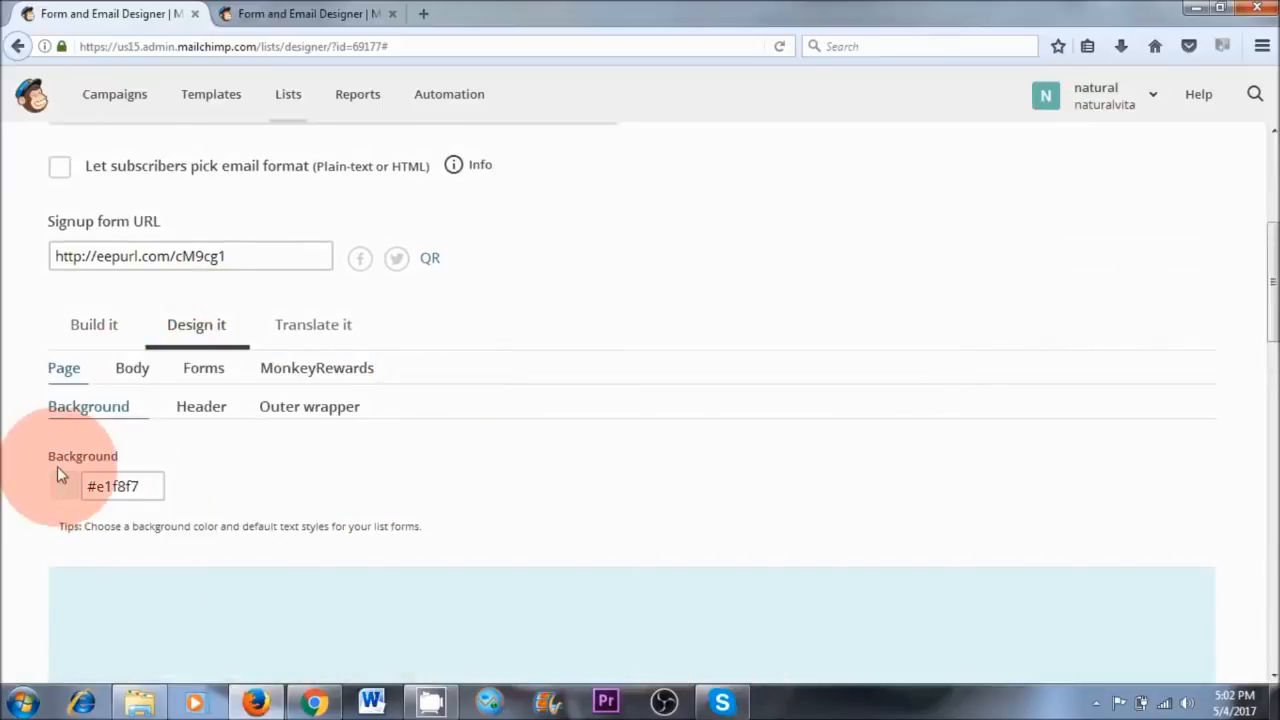
left_click(128, 488)
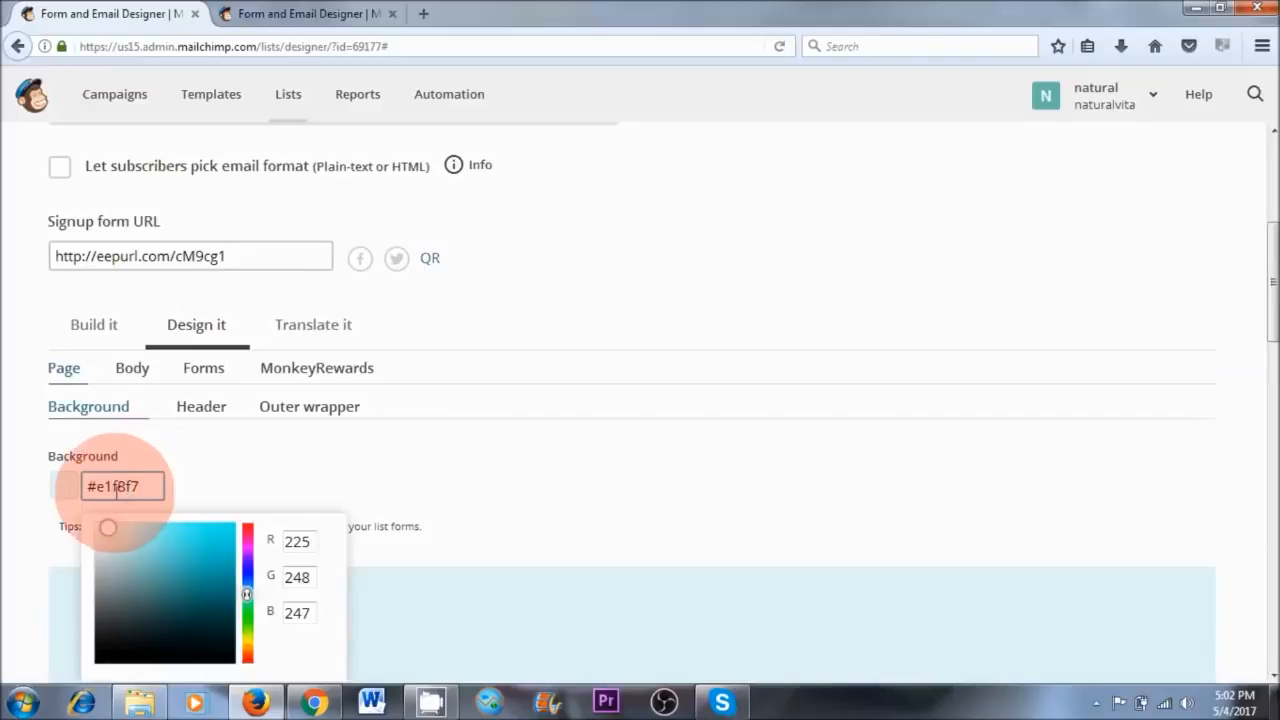
mouse_move(107, 530)
left_mouse_down()
mouse_move(122, 591)
mouse_move(123, 540)
mouse_move(211, 594)
mouse_move(177, 606)
mouse_move(122, 537)
left_mouse_up()
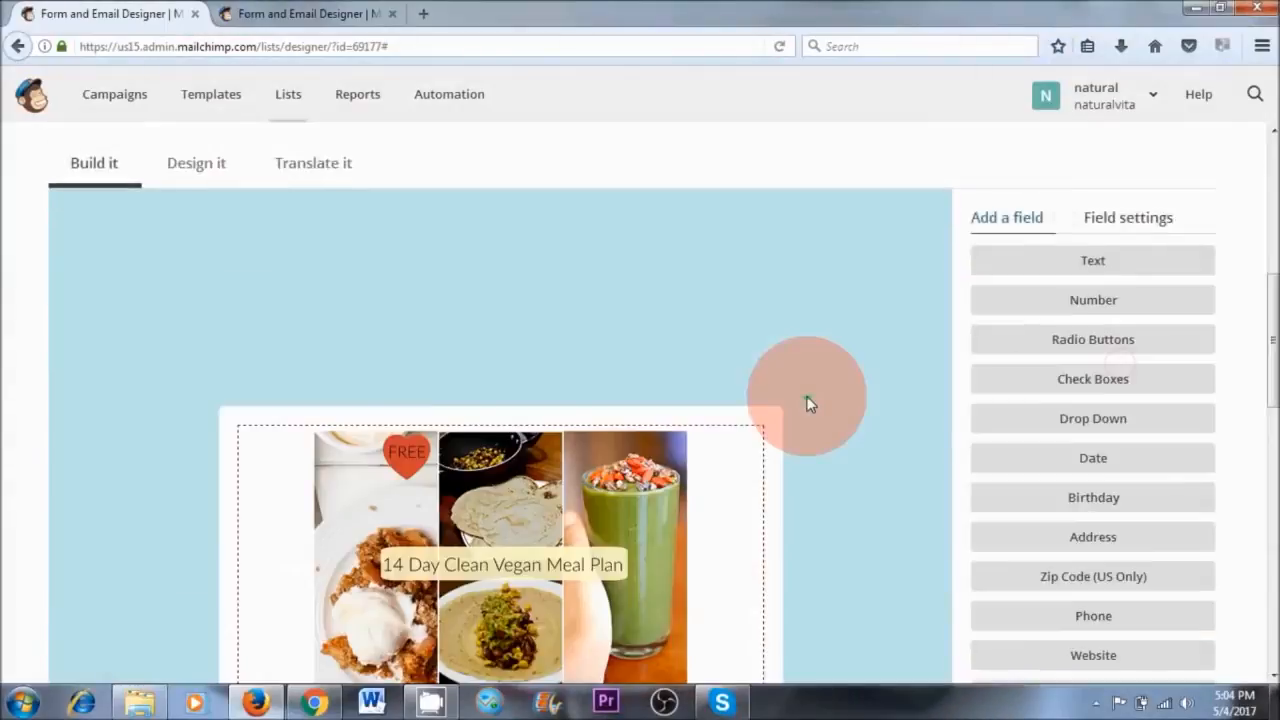
scroll(810, 403, "down", 10)
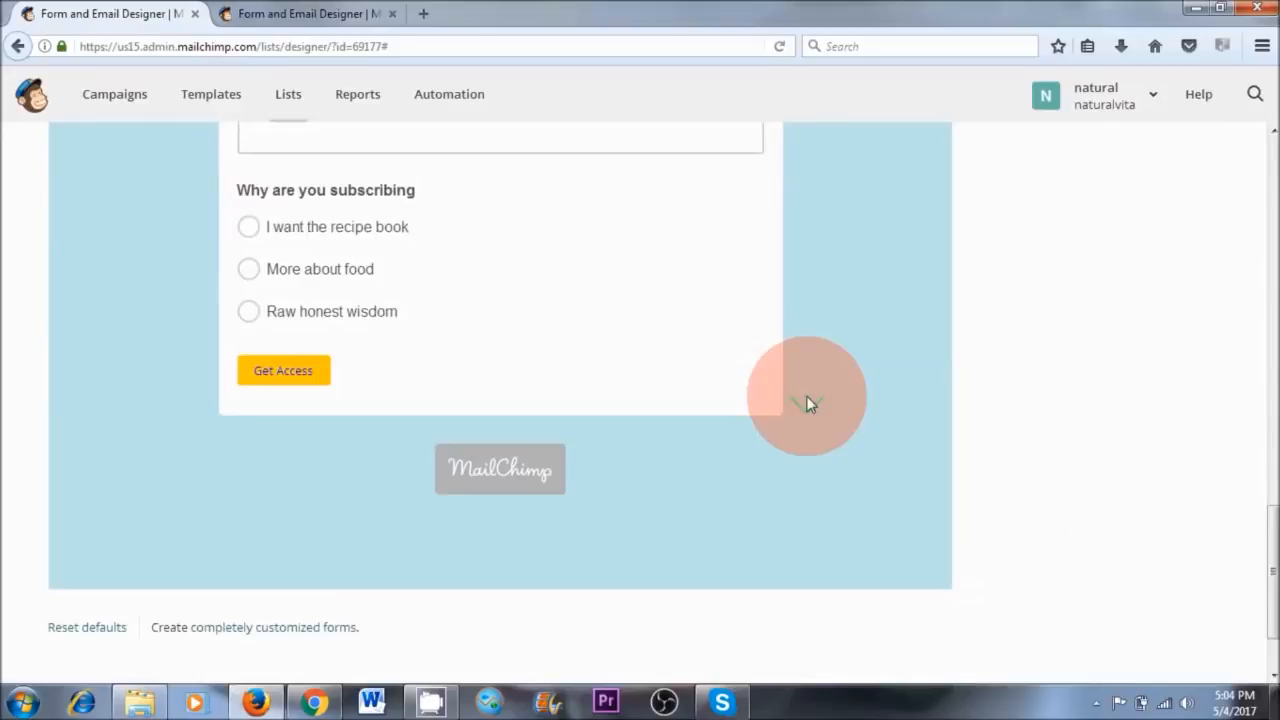
scroll(808, 403, "down", 2)
scroll(808, 403, "up", 15)
scroll(806, 396, "down", 15)
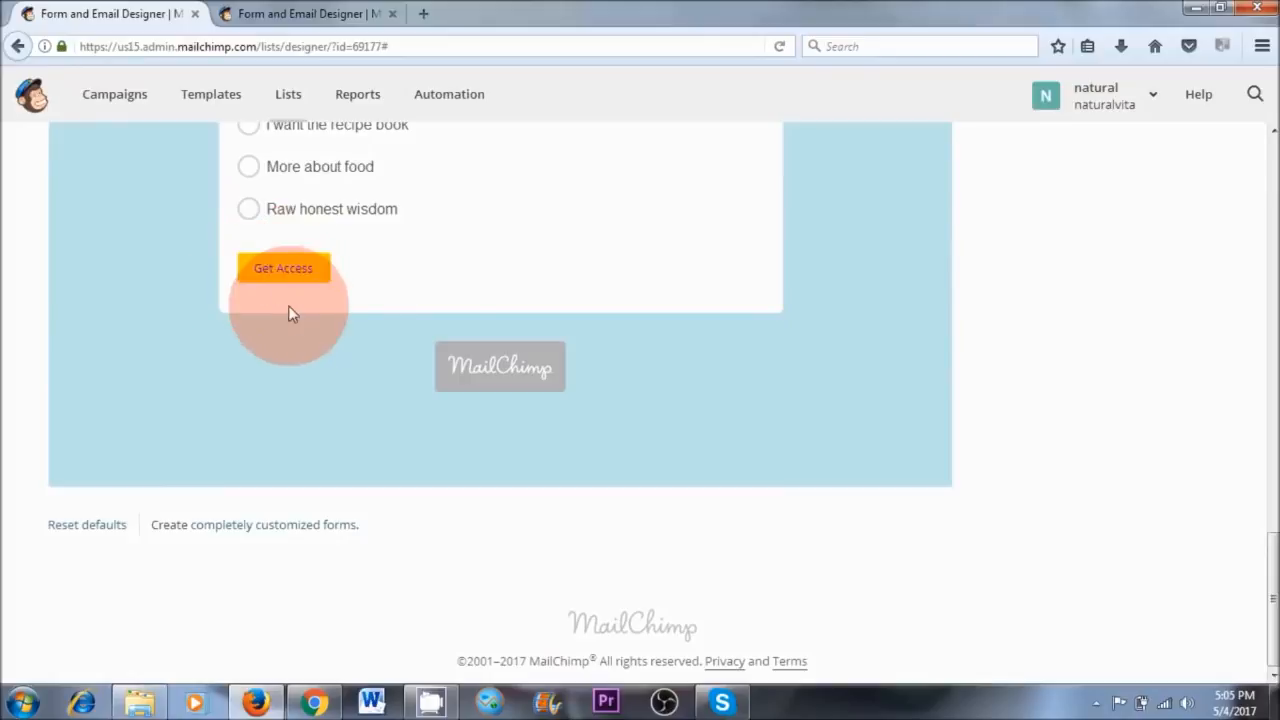
- Examine the form buttons' background and text colour design settings and check the Get Access button's look in the preview
scroll(580, 353, "up", 15)
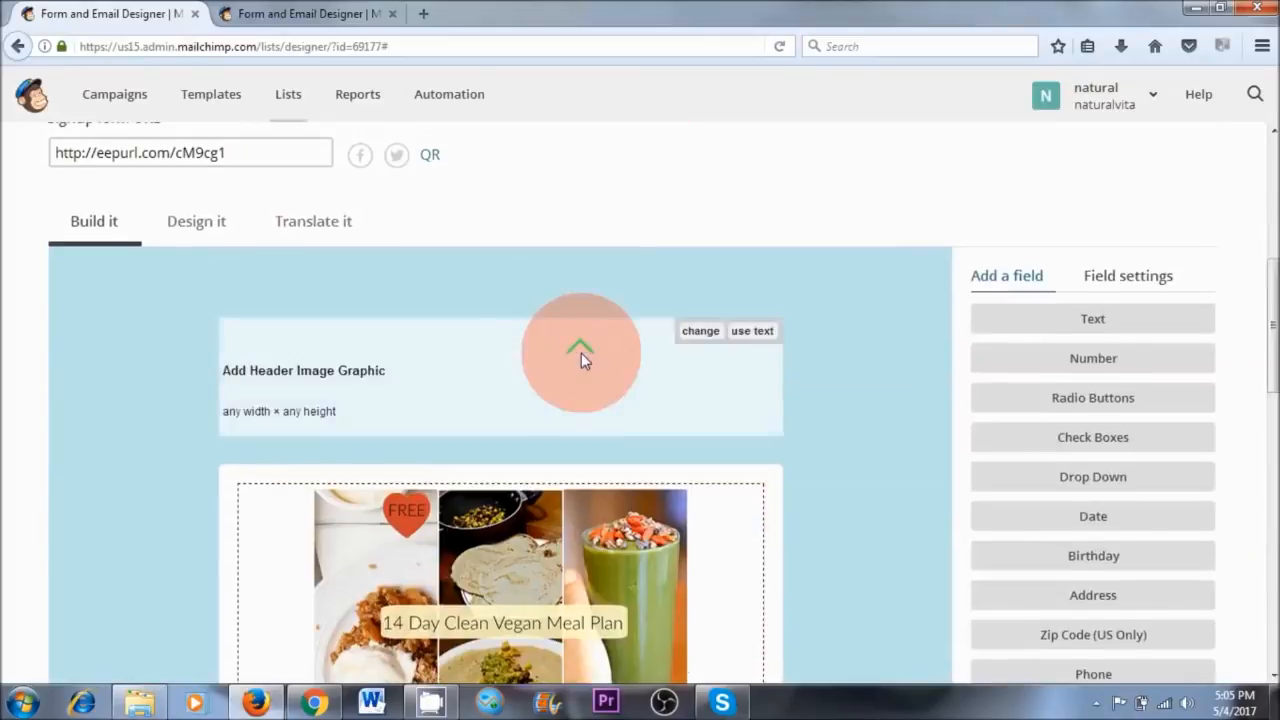
scroll(581, 353, "up", 3)
left_click(192, 452)
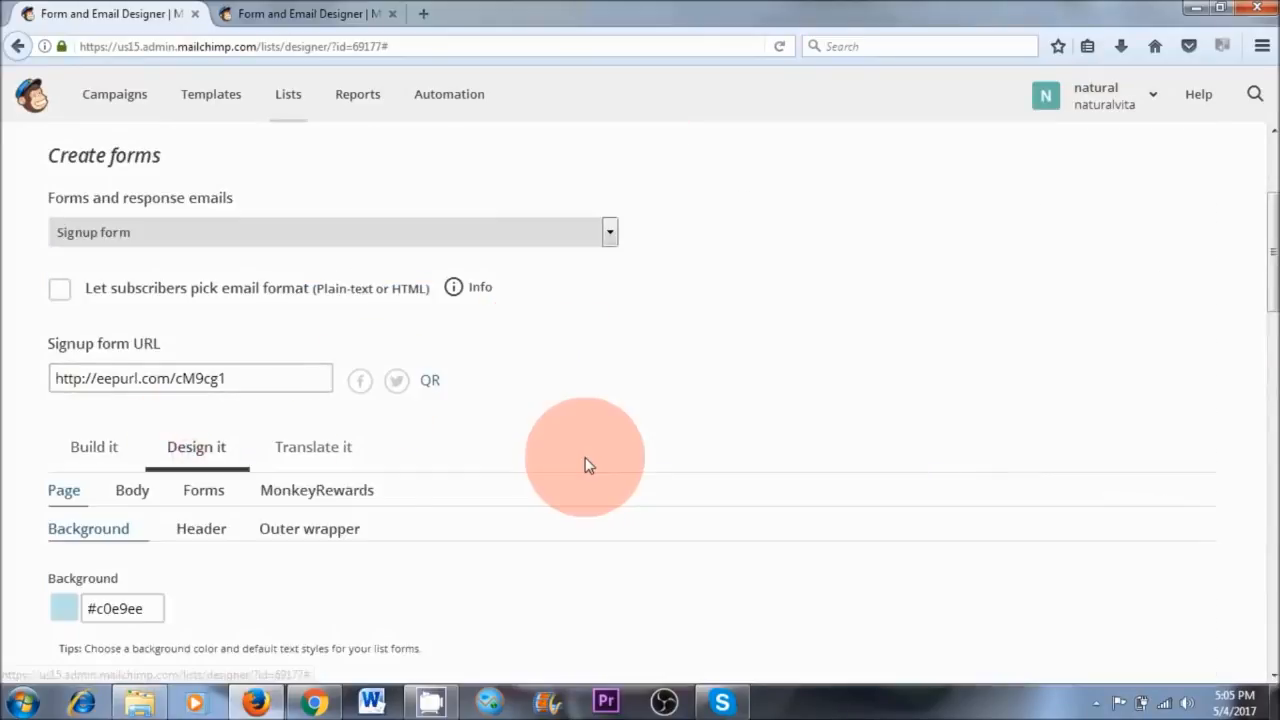
left_click(203, 490)
scroll(543, 484, "down", 1)
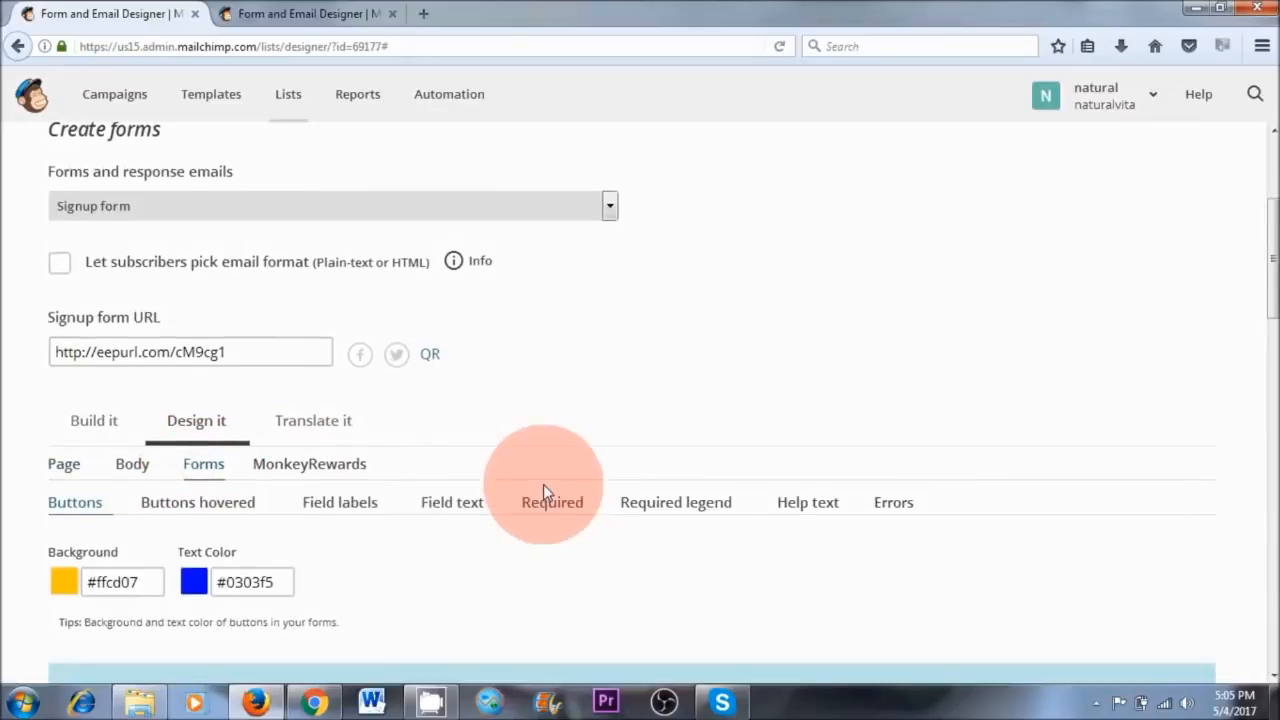
scroll(543, 484, "down", 5)
left_click(131, 270)
left_click(58, 276)
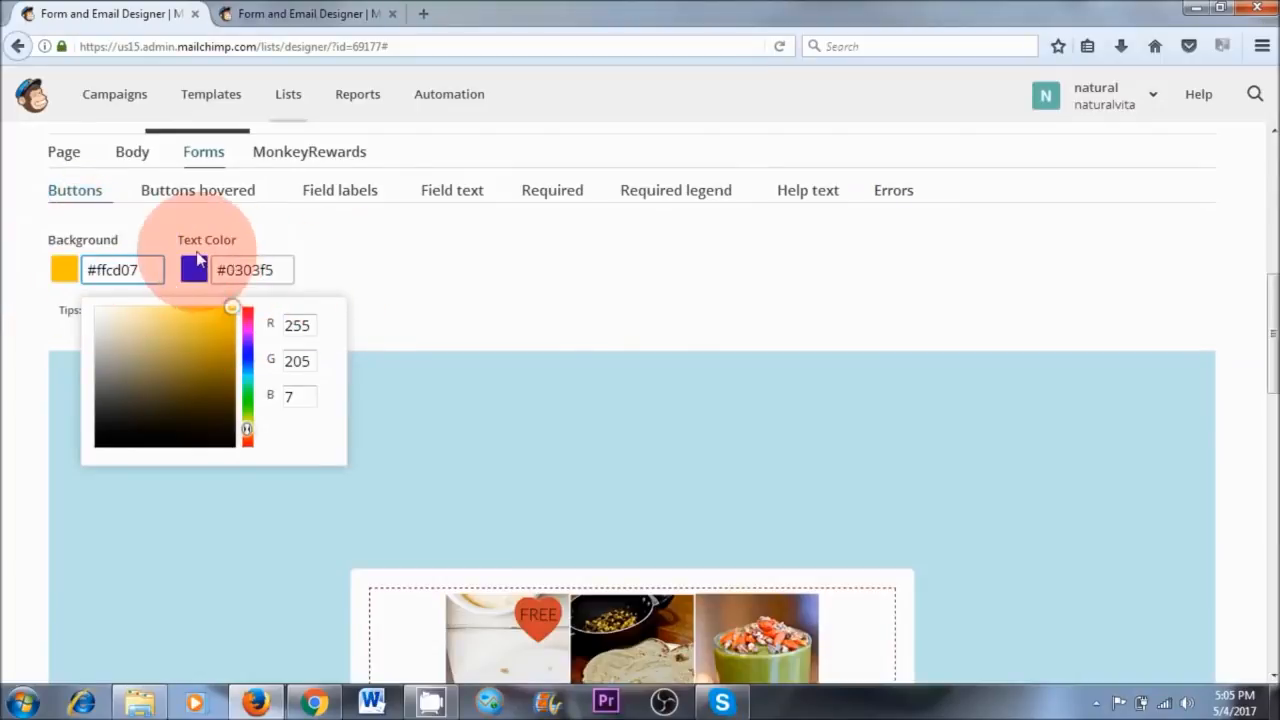
left_click(418, 320)
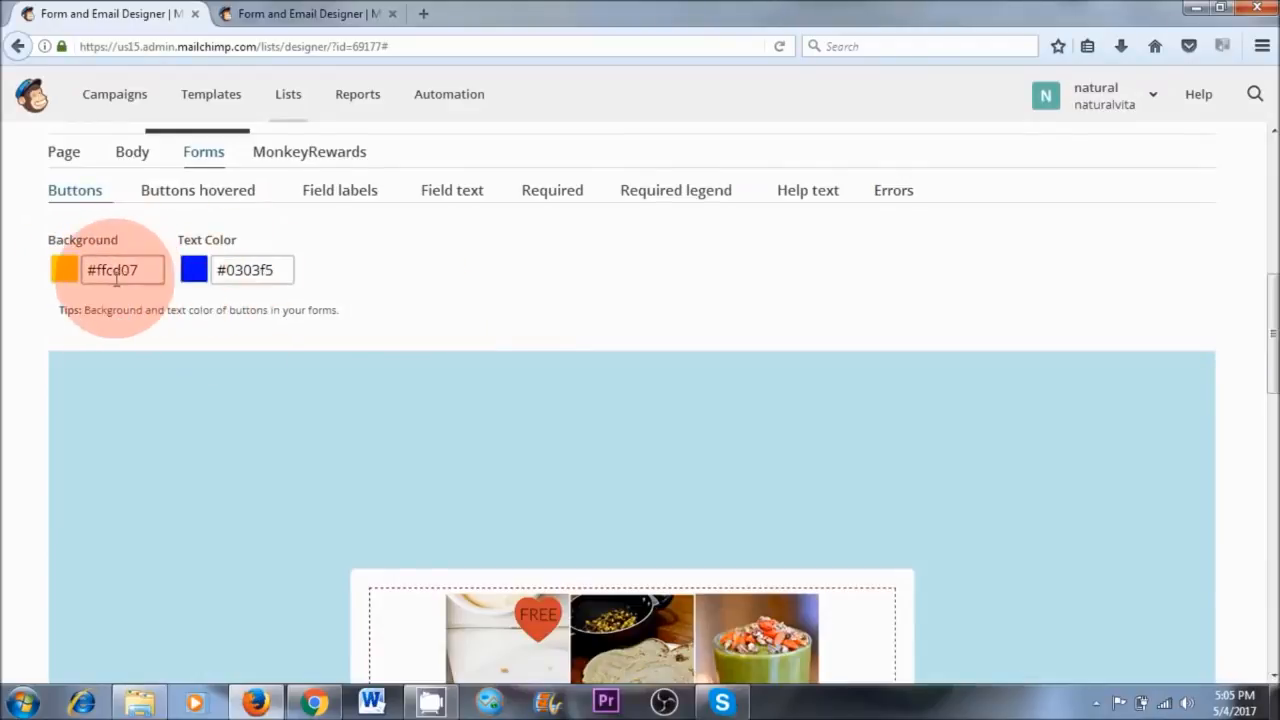
scroll(640, 420, "down", 10)
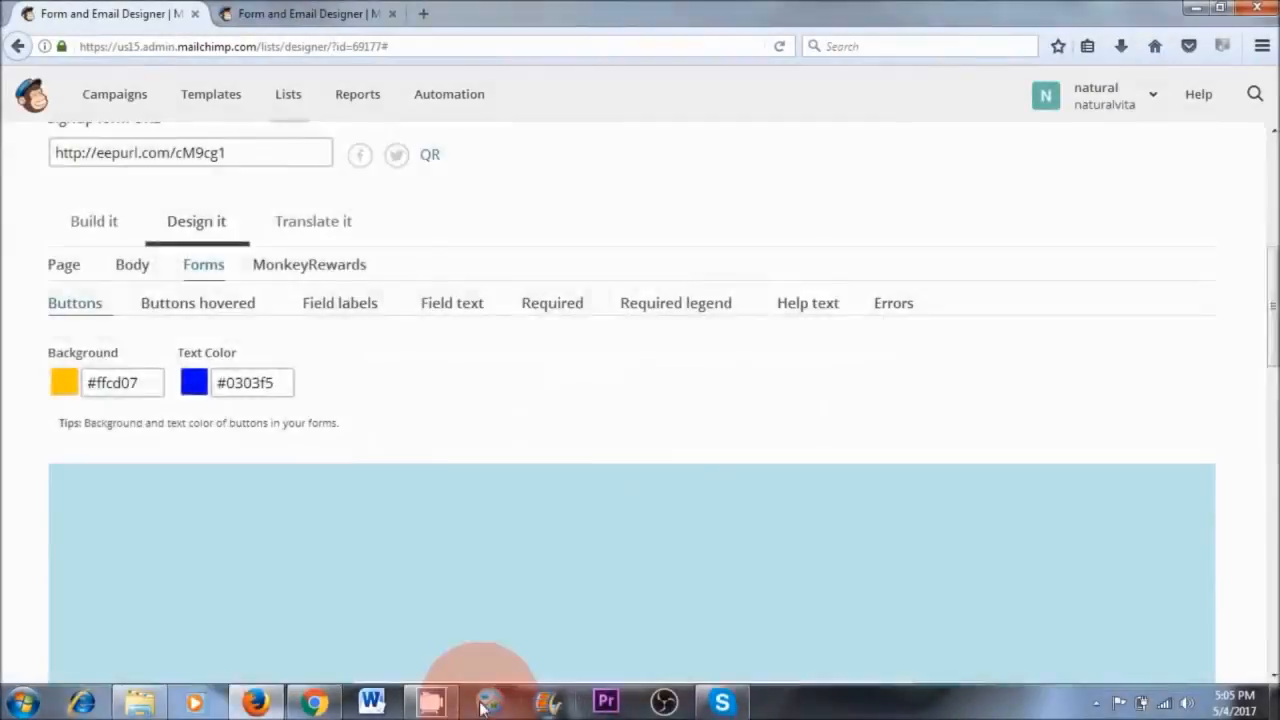
scroll(527, 495, "down", 10)
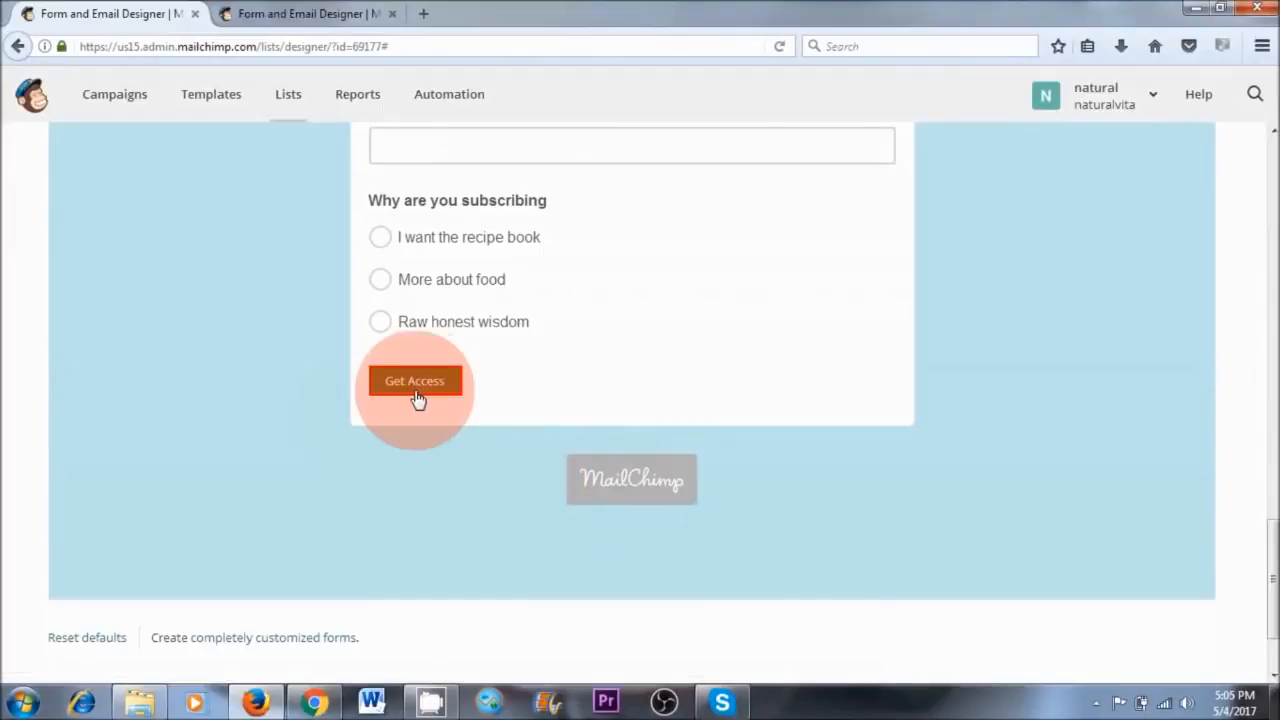
scroll(518, 392, "up", 1)
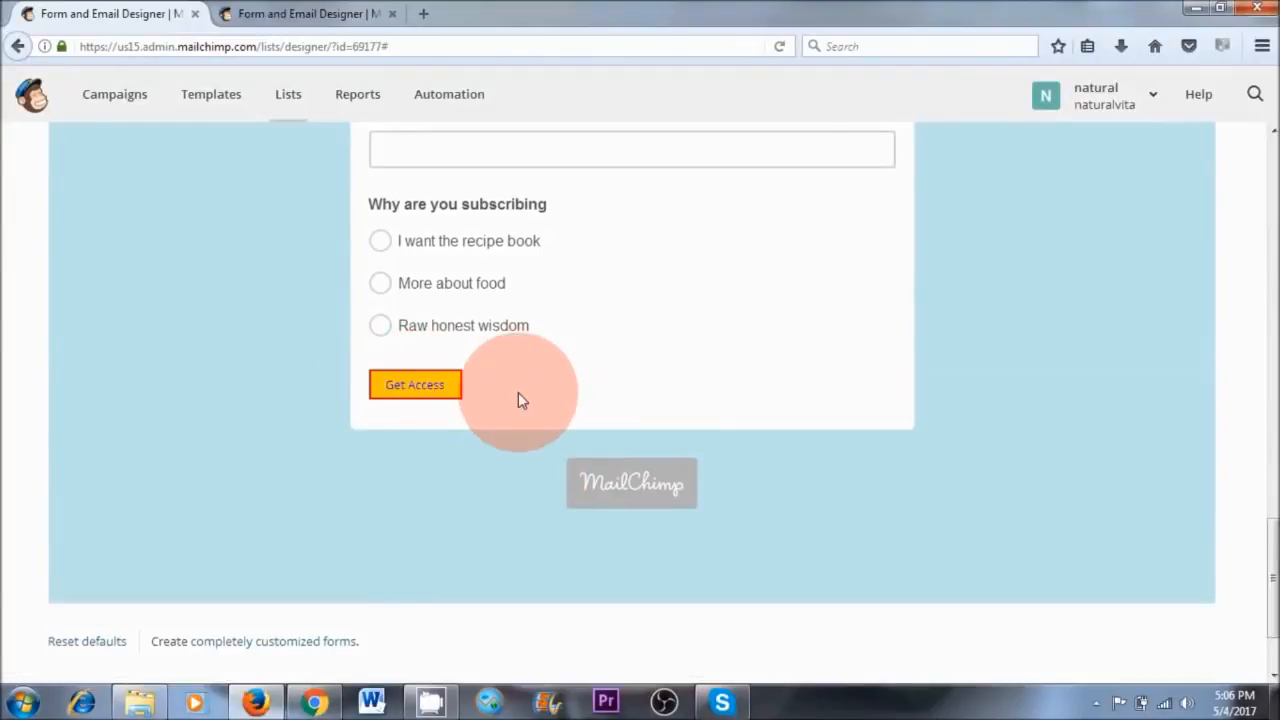
- Change the form's translation text for "Subscribe to list" to "SUBSCRIBE NOW" and save the translation settings
scroll(518, 392, "up", 10)
left_click(310, 461)
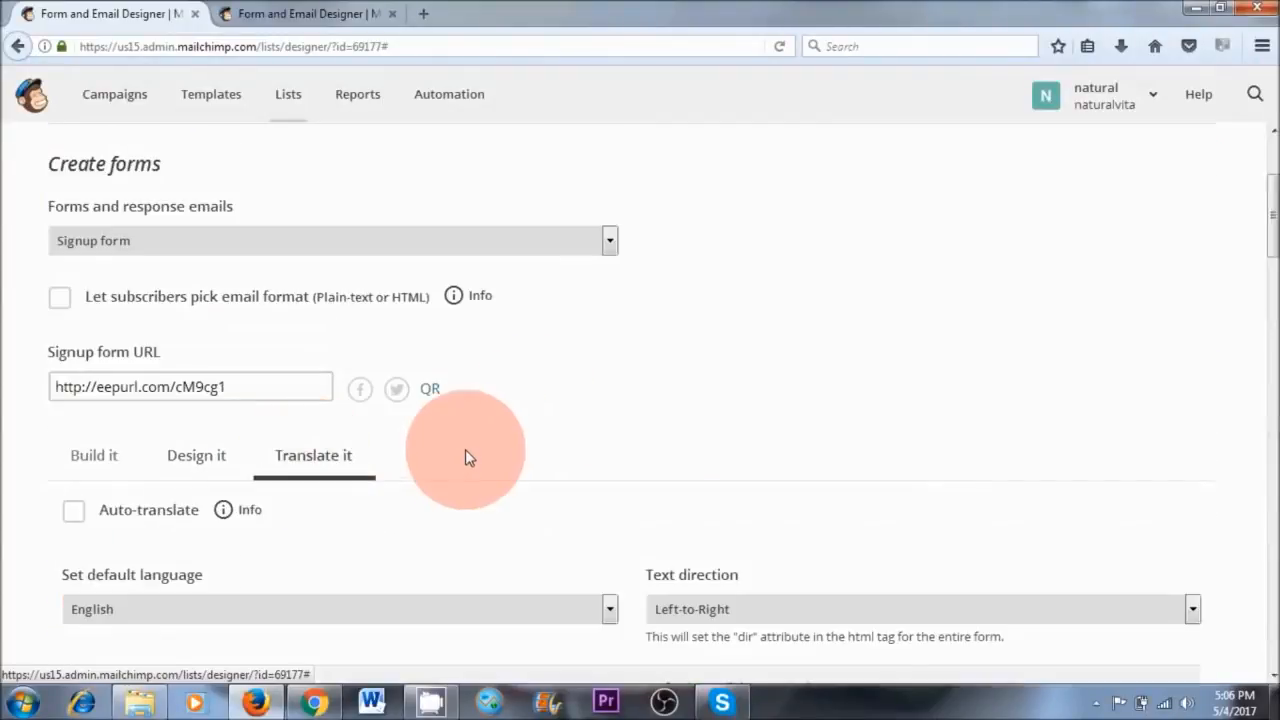
scroll(502, 476, "down", 6)
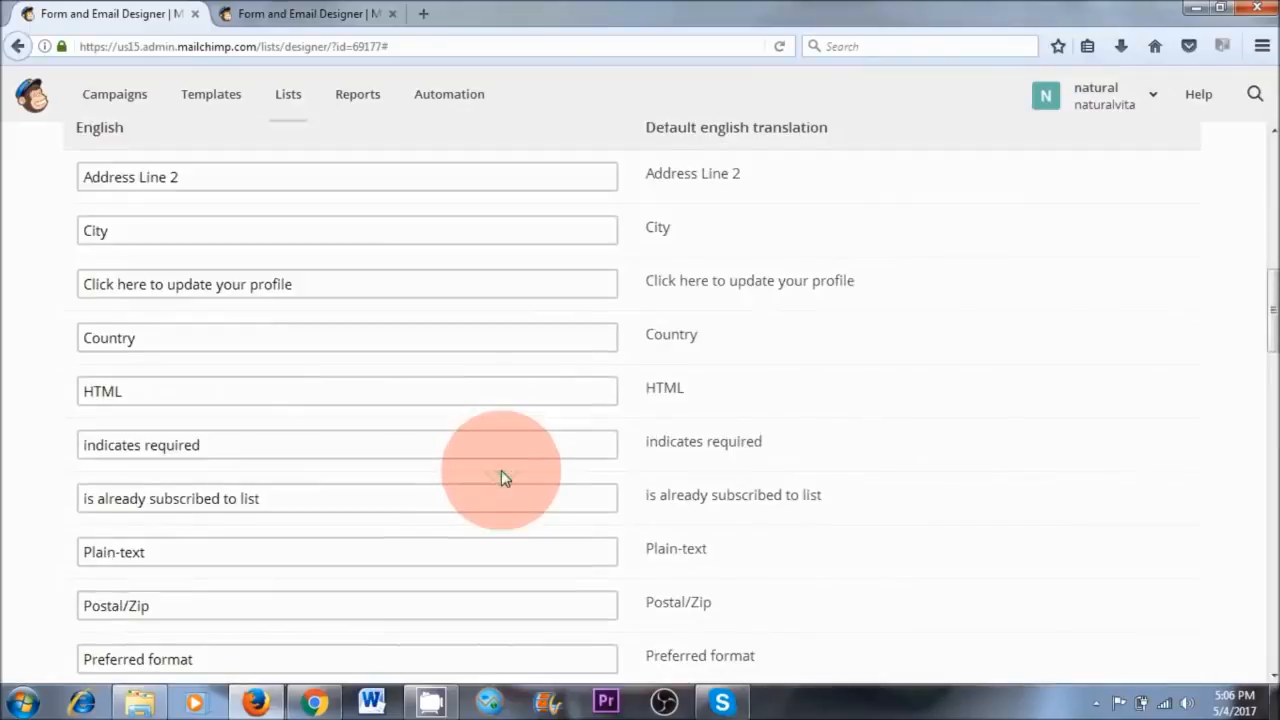
scroll(501, 470, "down", 4)
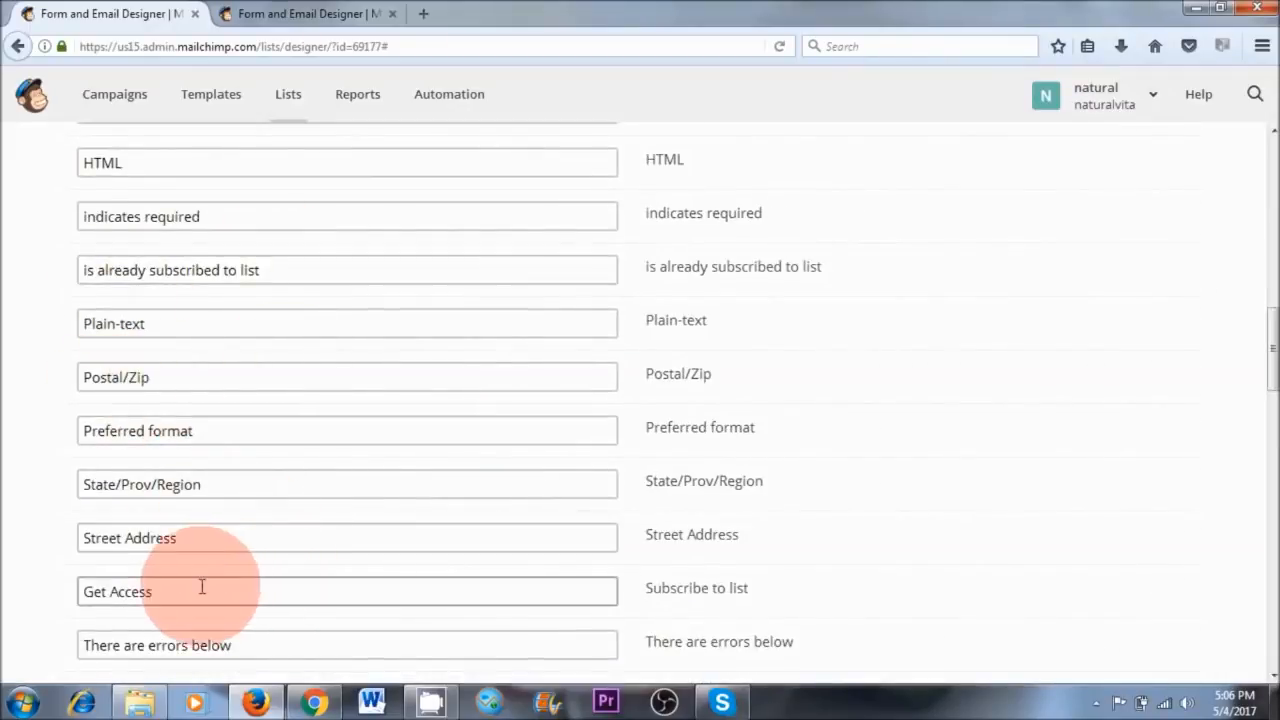
scroll(237, 540, "down", 4)
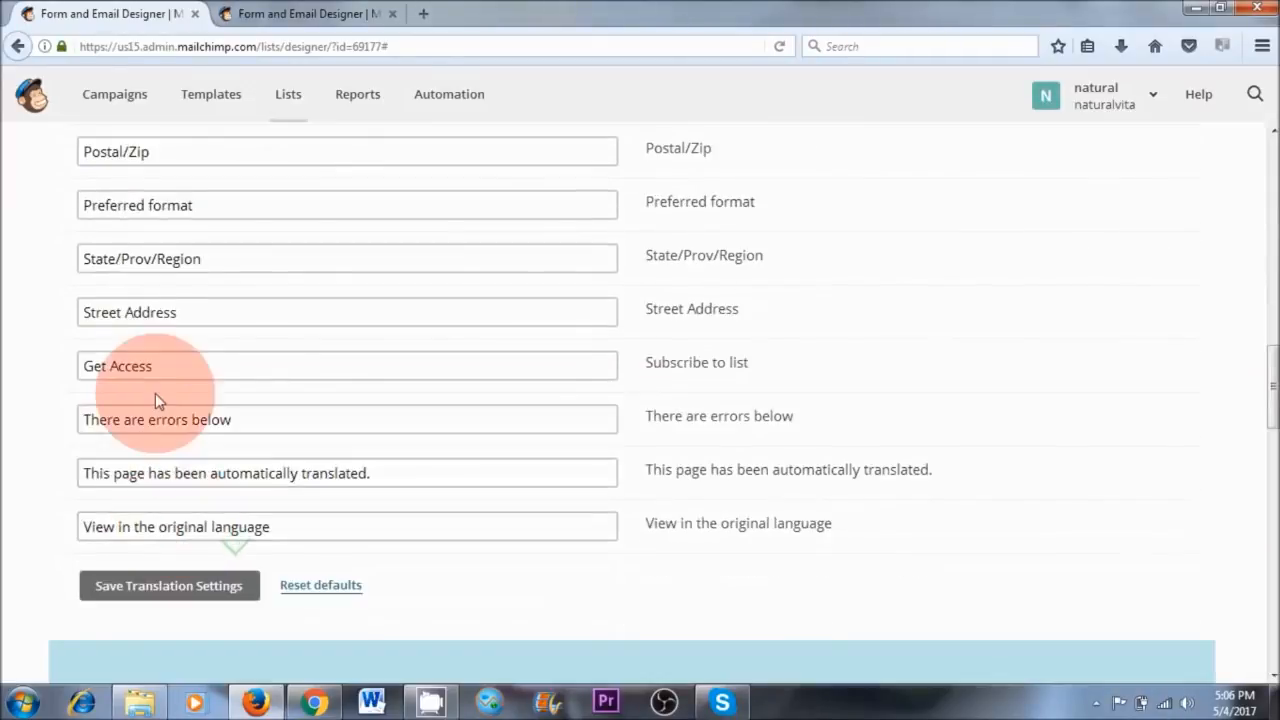
left_click_drag(186, 366, 74, 368)
type("S")
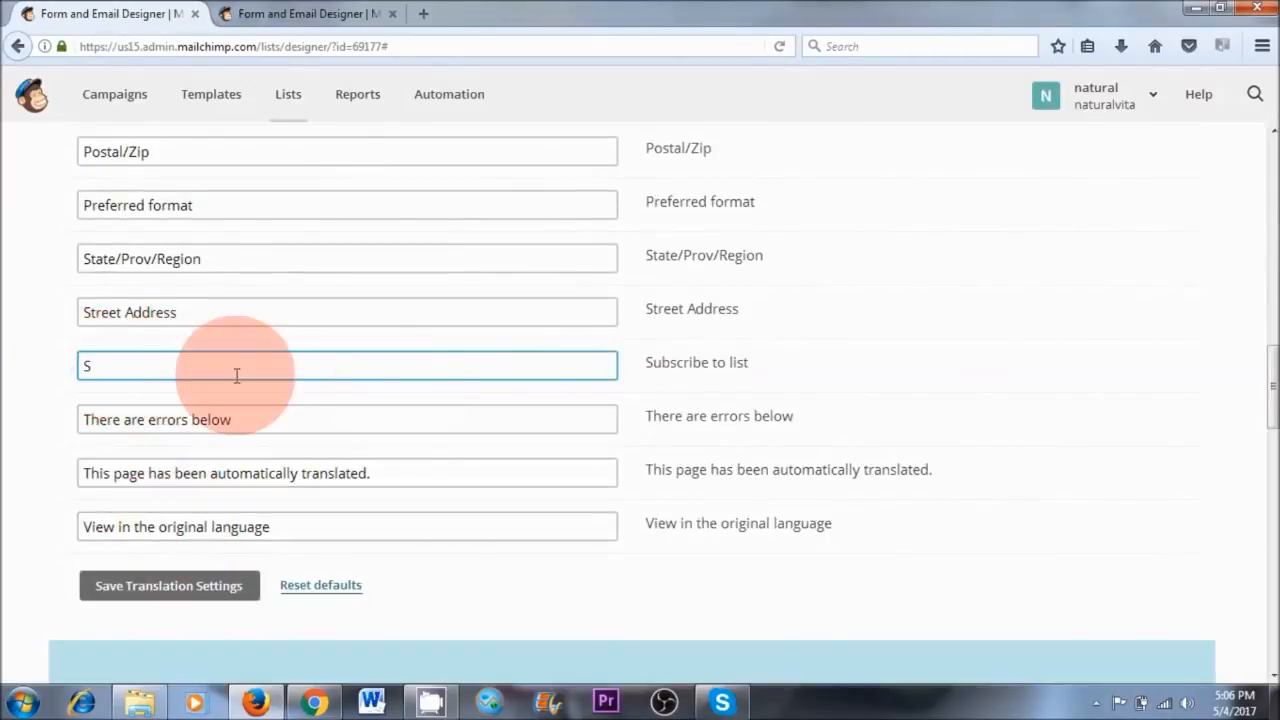
type("UBSCRIBE NOW")
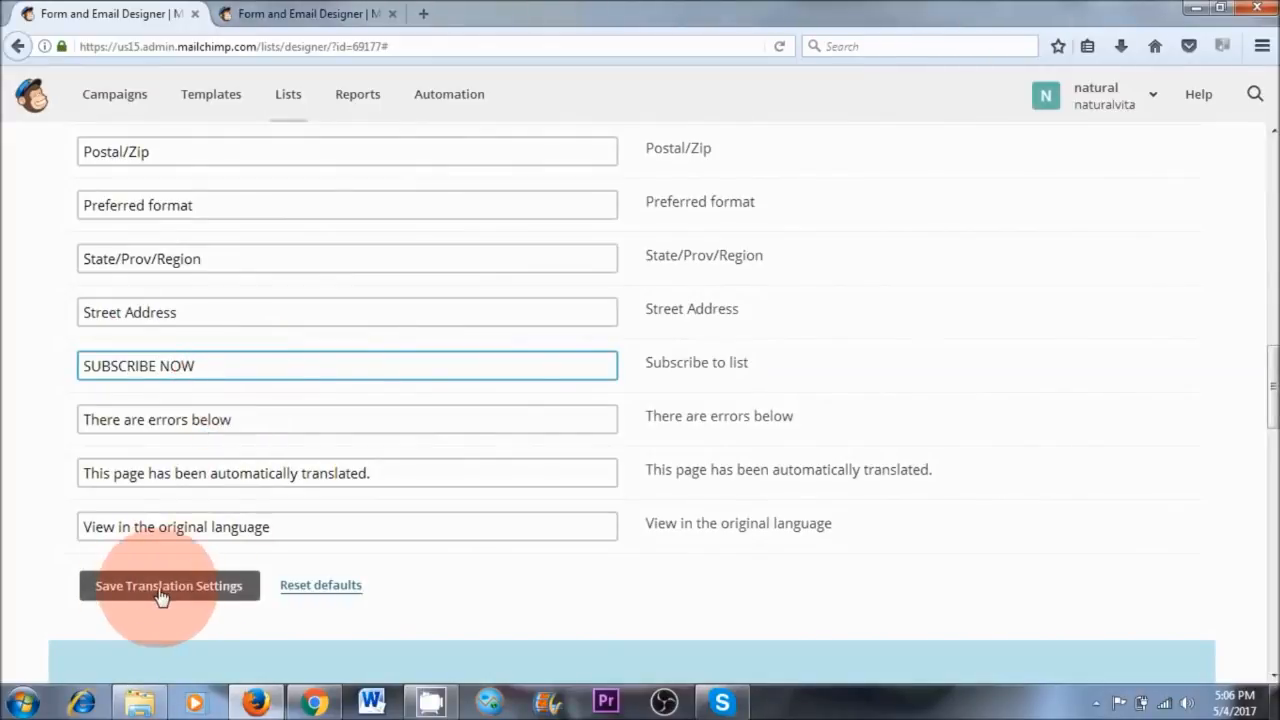
left_click(214, 588)
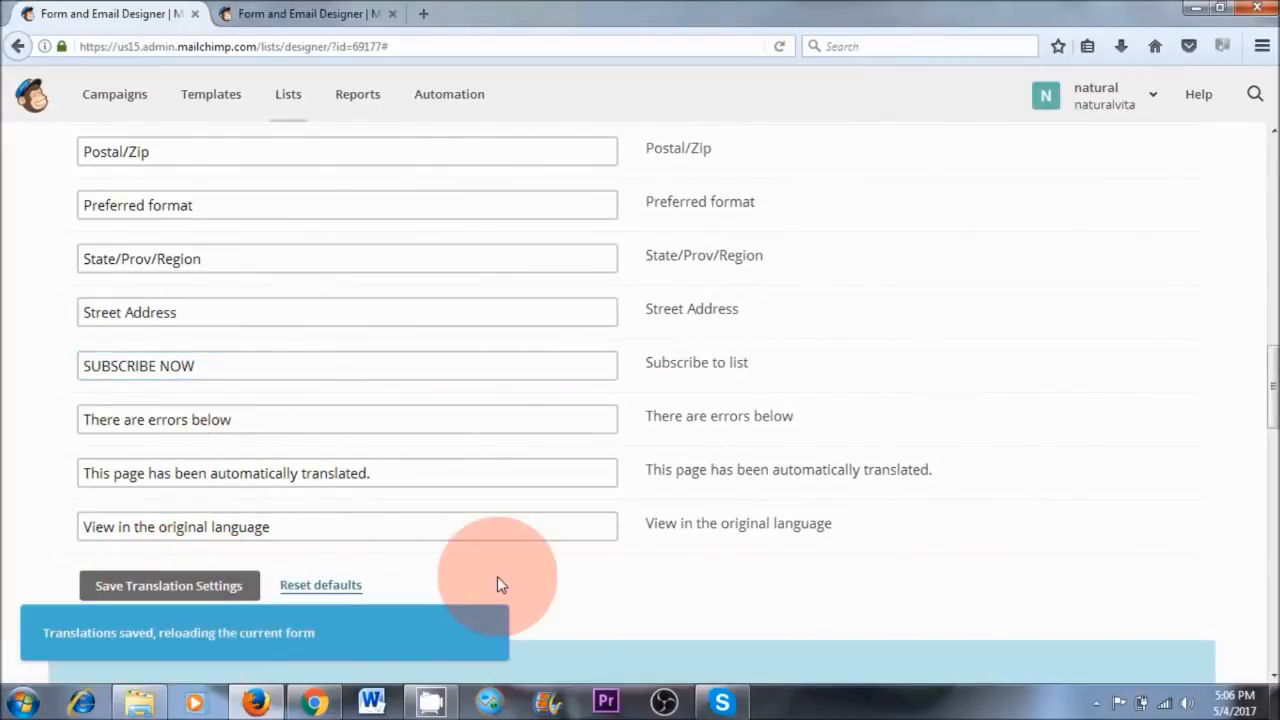
scroll(550, 574, "up", 15)
scroll(550, 574, "up", 3)
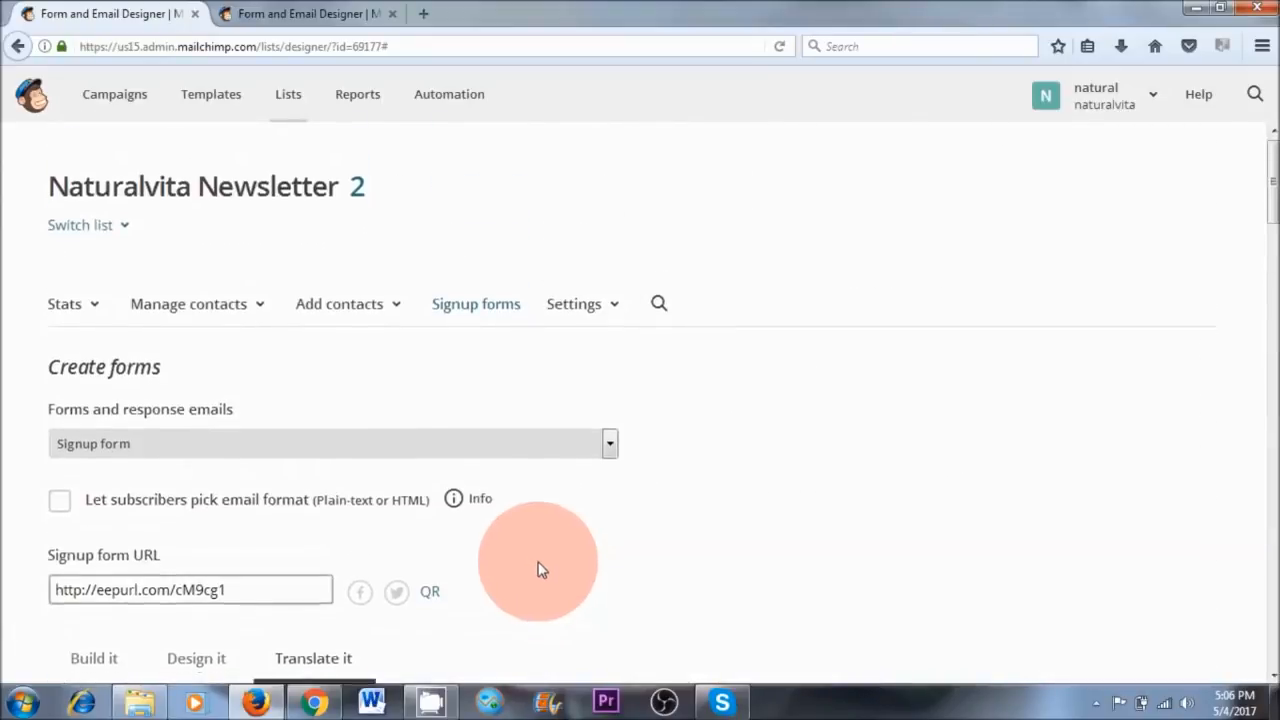
- Examine the signup form in the build preview, from the meal plan image down to the SUBSCRIBE NOW button
scroll(538, 570, "down", 3)
left_click(92, 322)
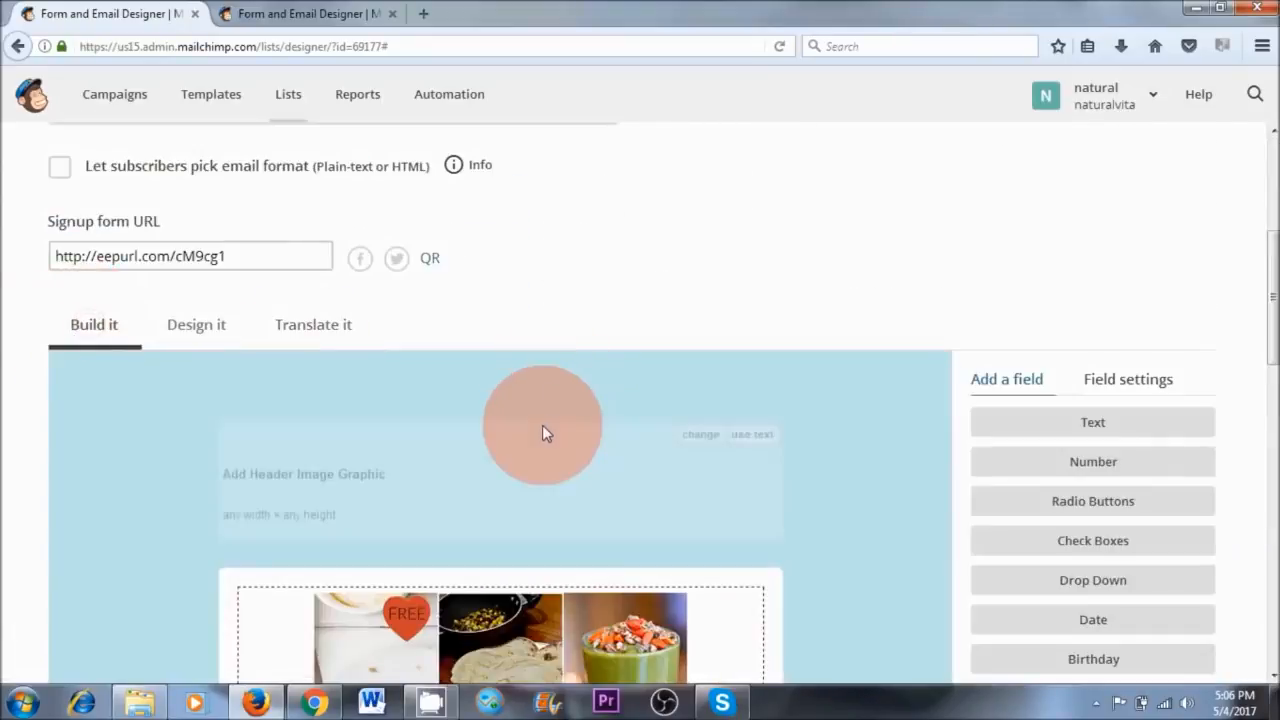
scroll(542, 432, "down", 9)
left_click(276, 486)
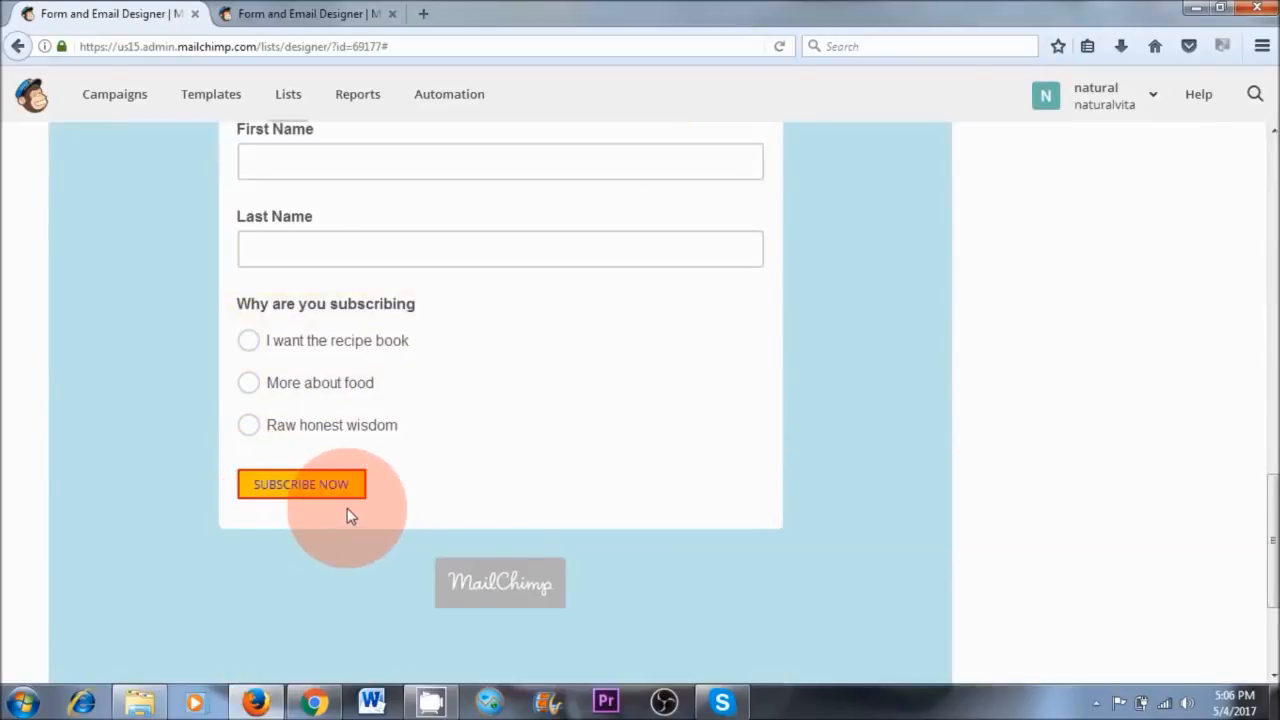
scroll(920, 314, "up", 6)
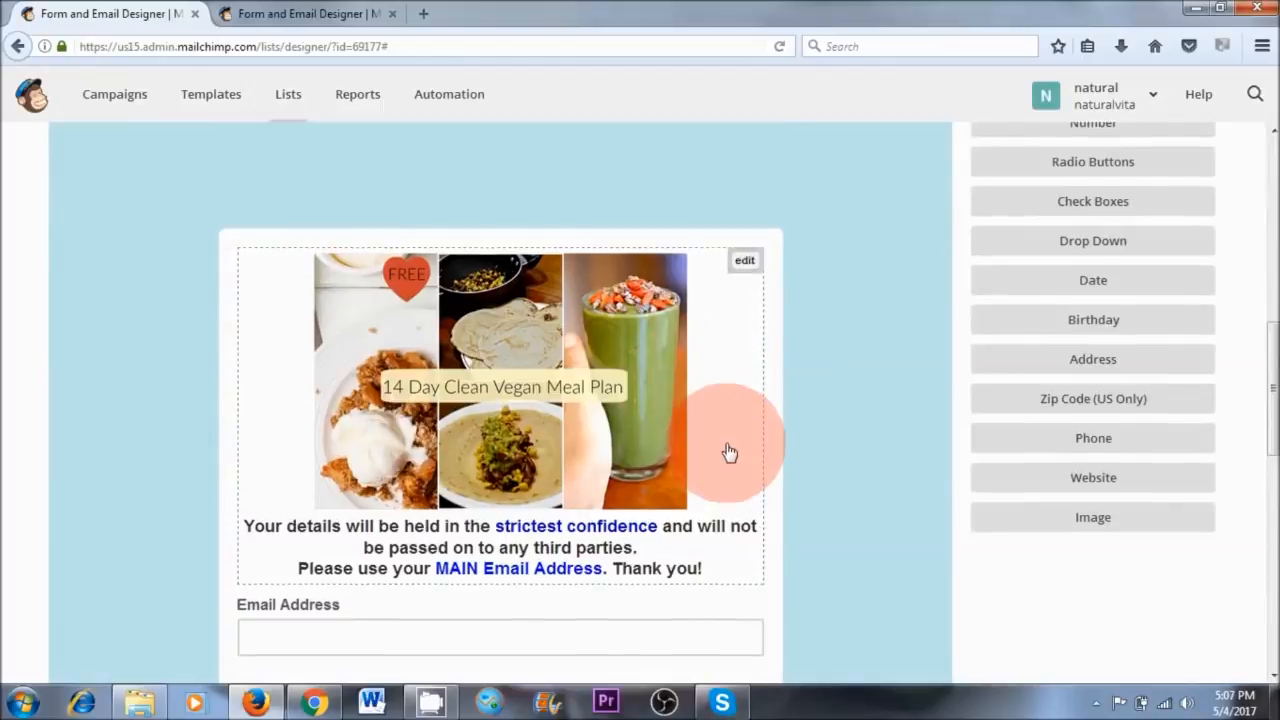
scroll(729, 453, "down", 8)
scroll(726, 445, "up", 6)
scroll(726, 442, "up", 2)
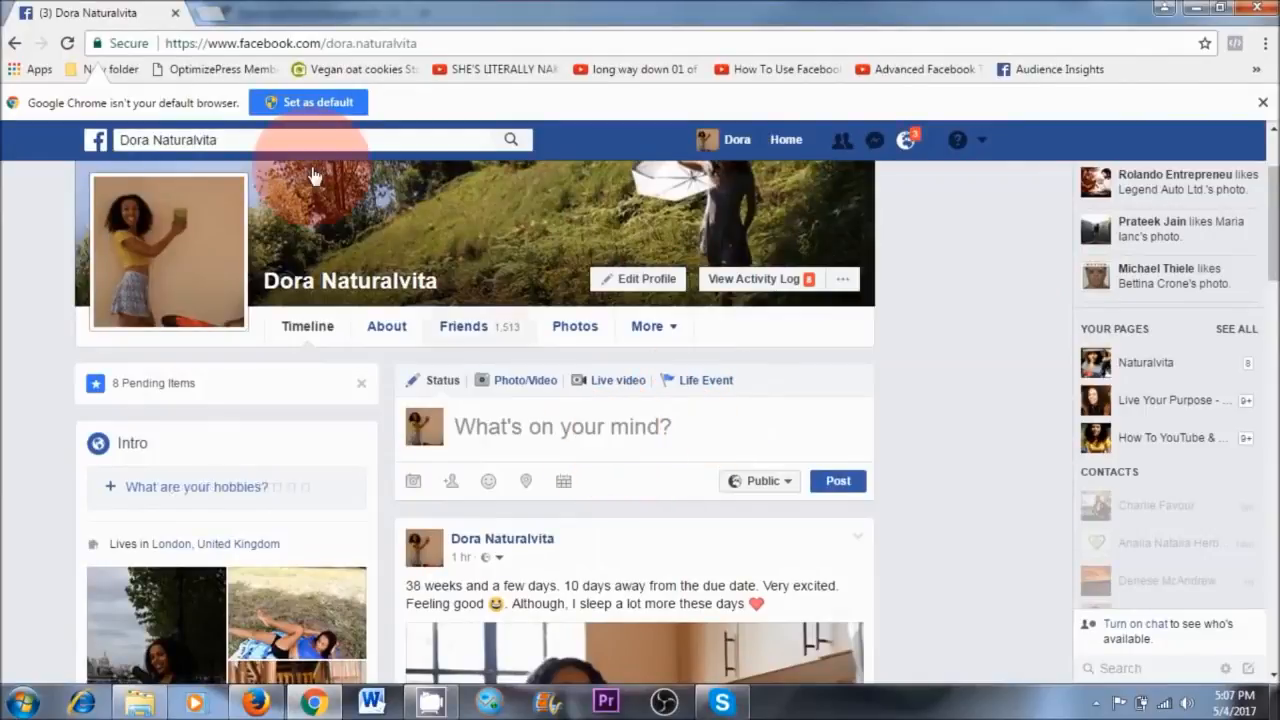
- Return to the form designer in Firefox and copy the signup form URL
left_click(255, 702)
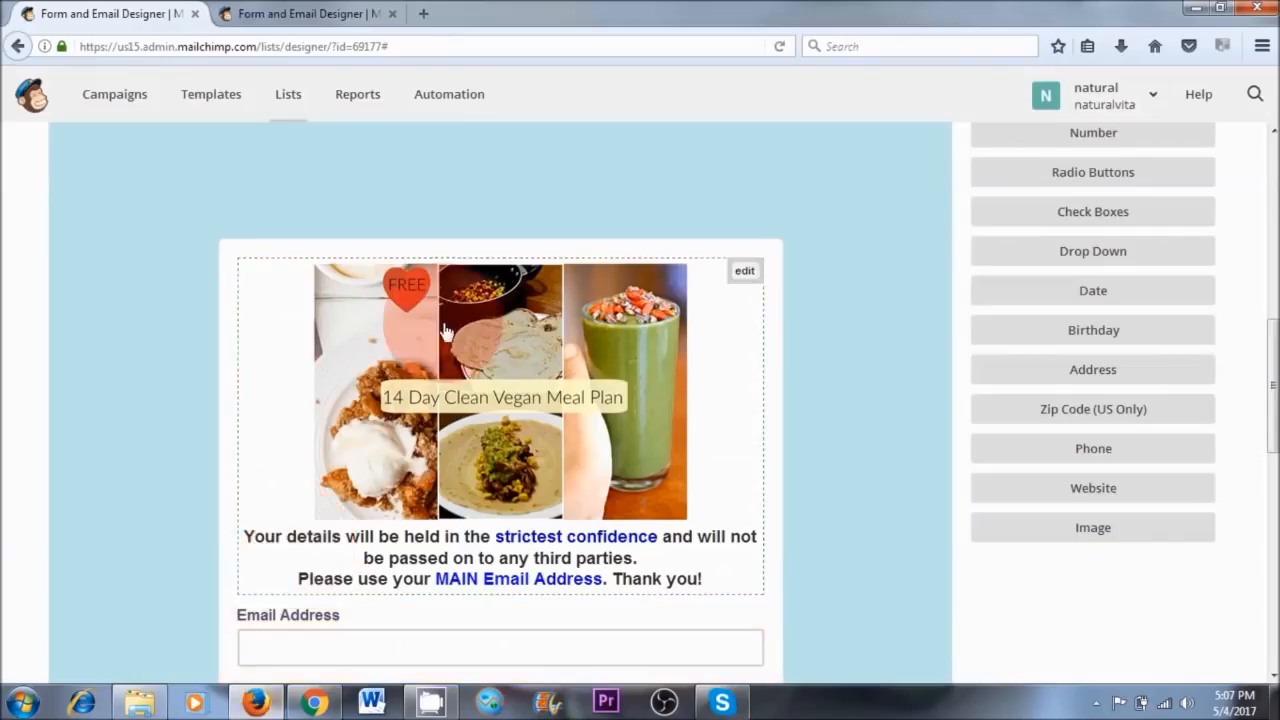
scroll(423, 237, "up", 5)
left_click(190, 381)
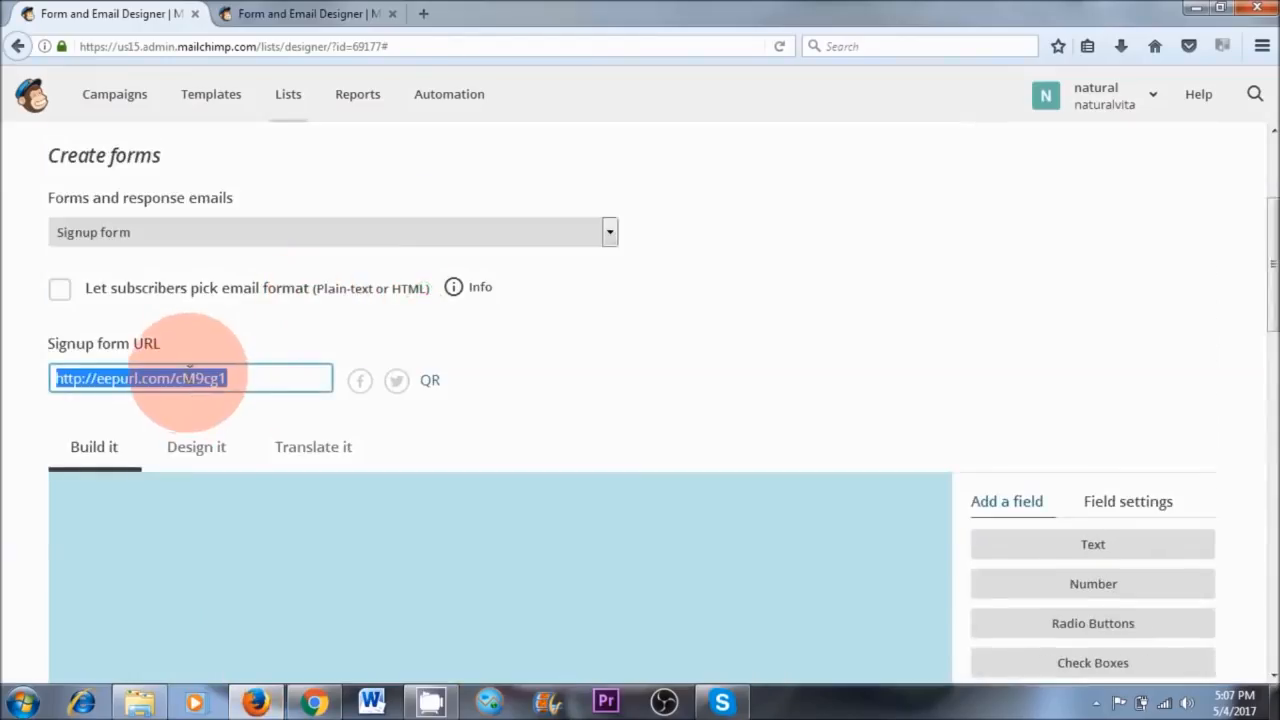
right_click(190, 381)
left_click(232, 436)
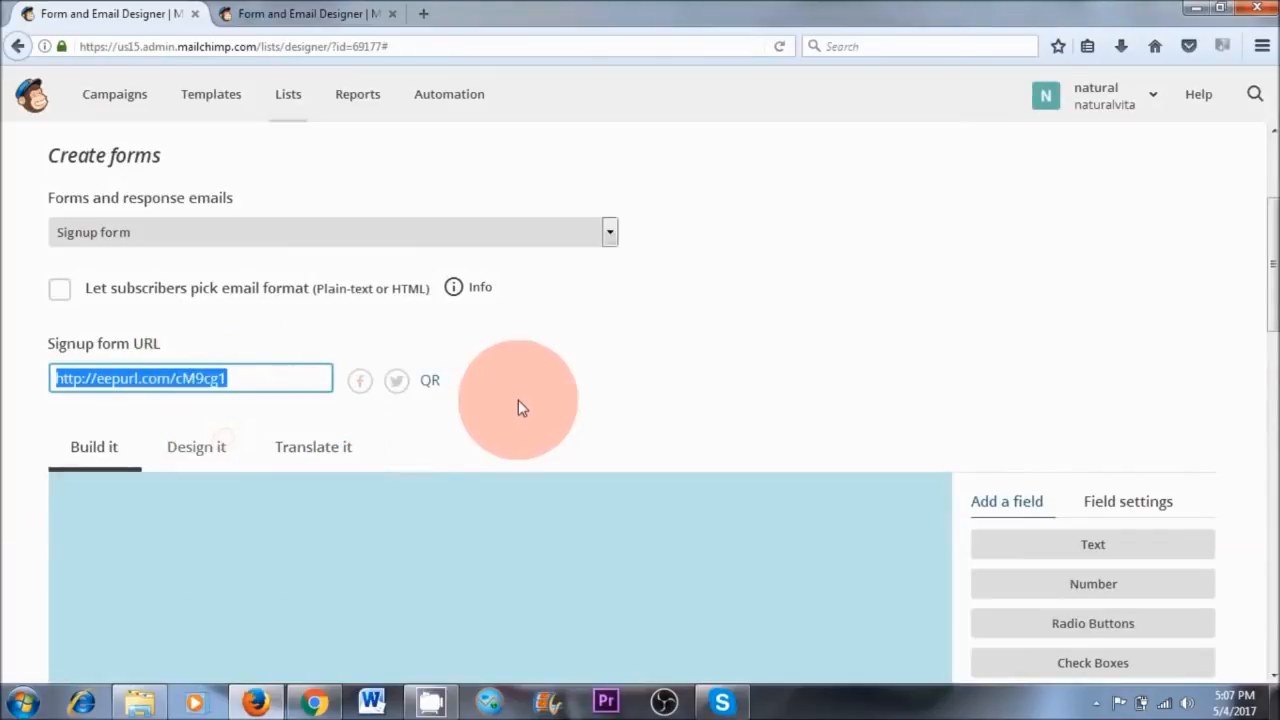
- Switch to Facebook in Chrome and paste the copied signup form link into a new status post
left_click(313, 705)
left_click(515, 427)
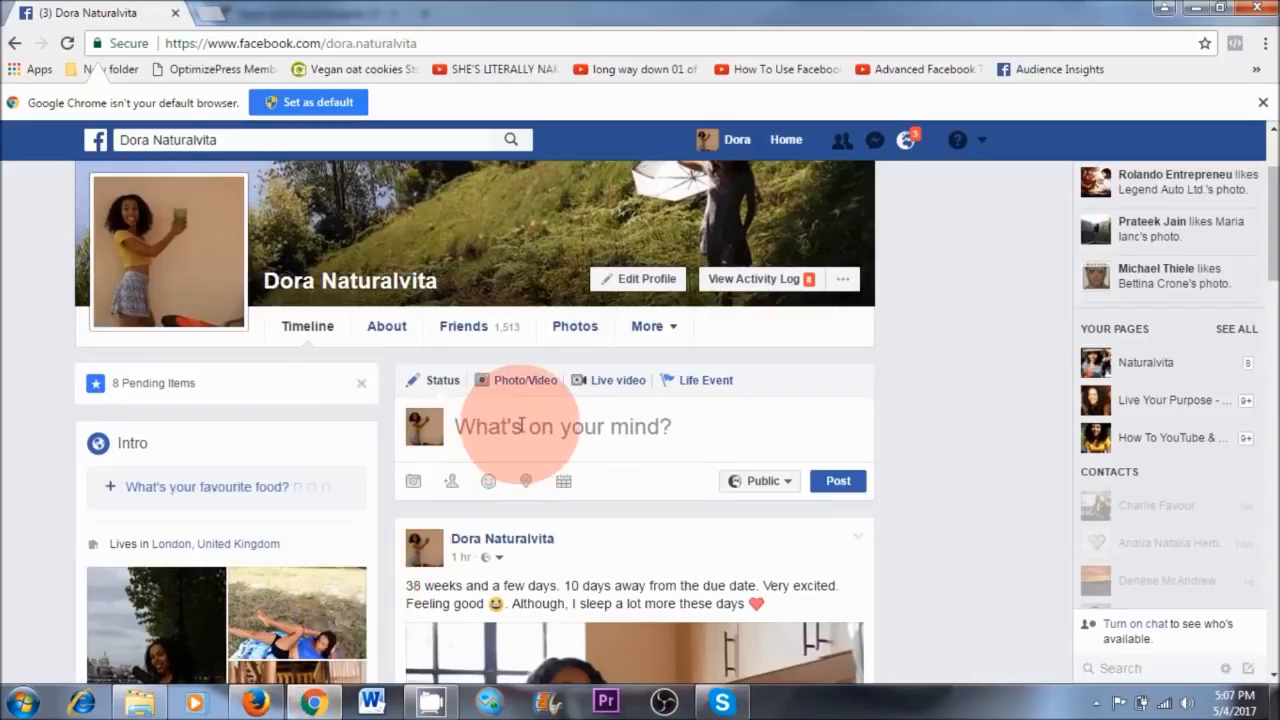
right_click(520, 425)
left_click(567, 277)
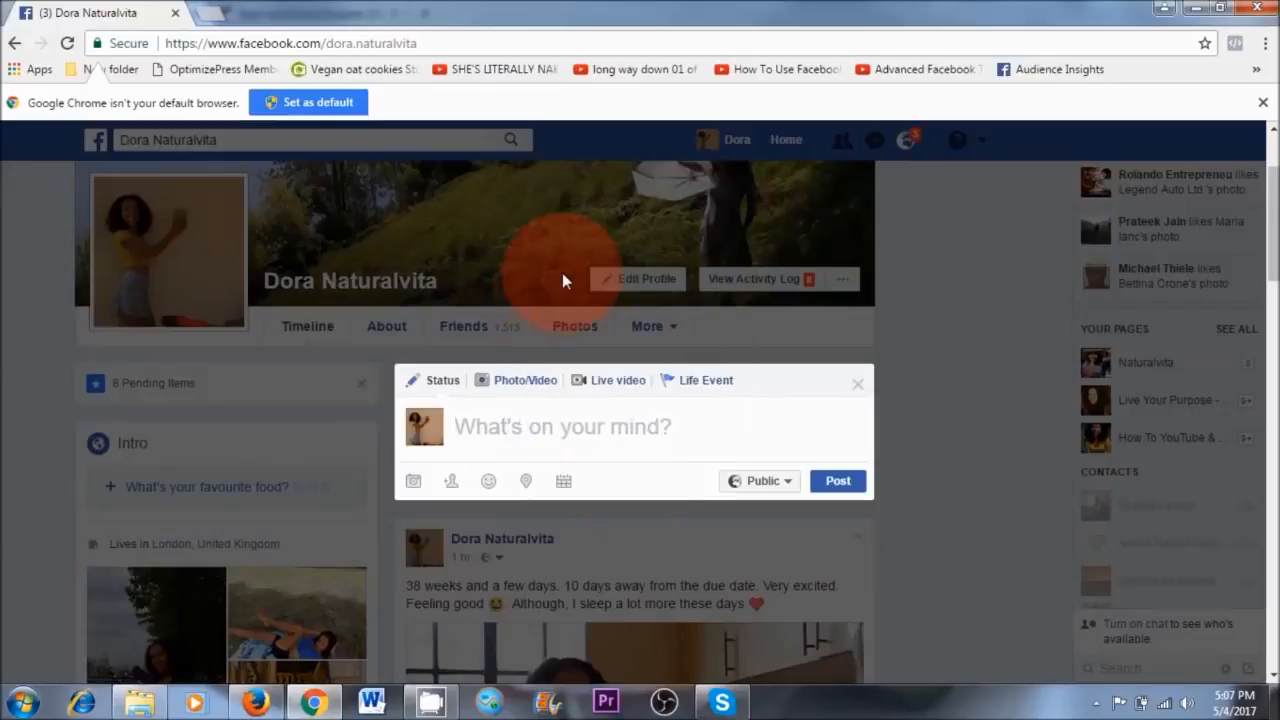
- Add the text "Get a 2 week meal plan here" above the link, publish the post publicly and open its link
left_click(467, 410)
type("Get a 2 week meal ")
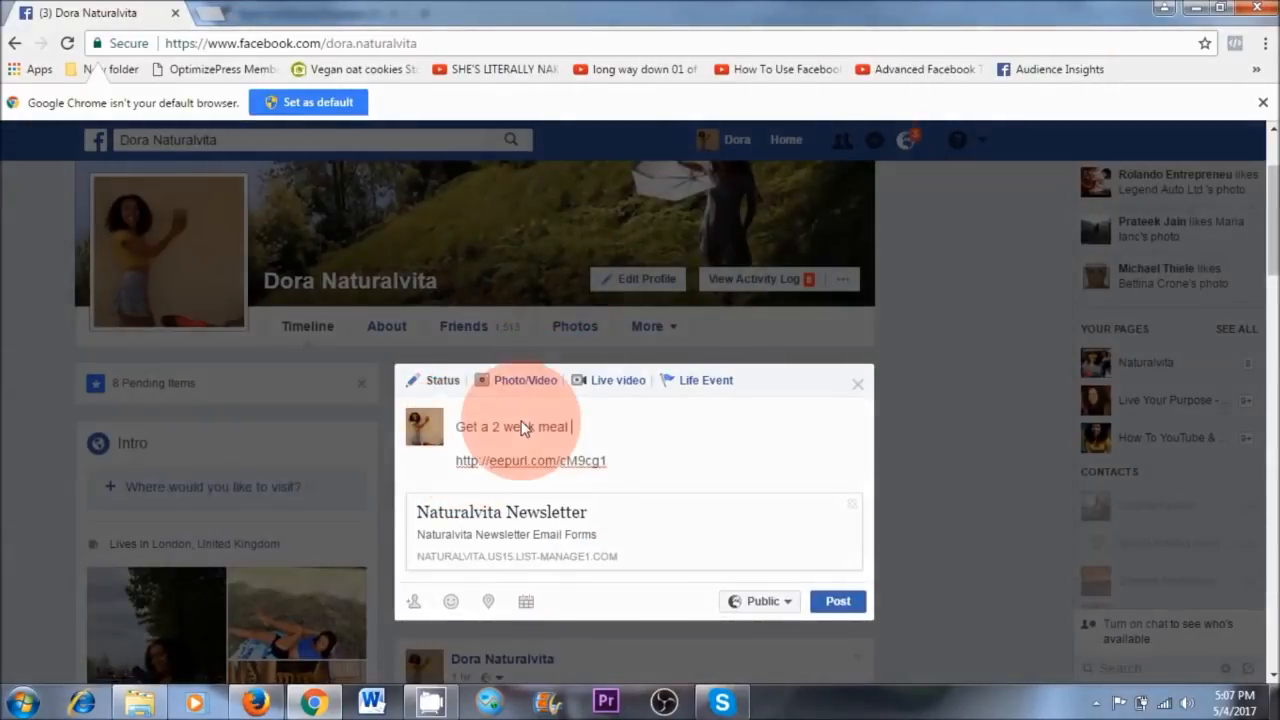
type("plan here")
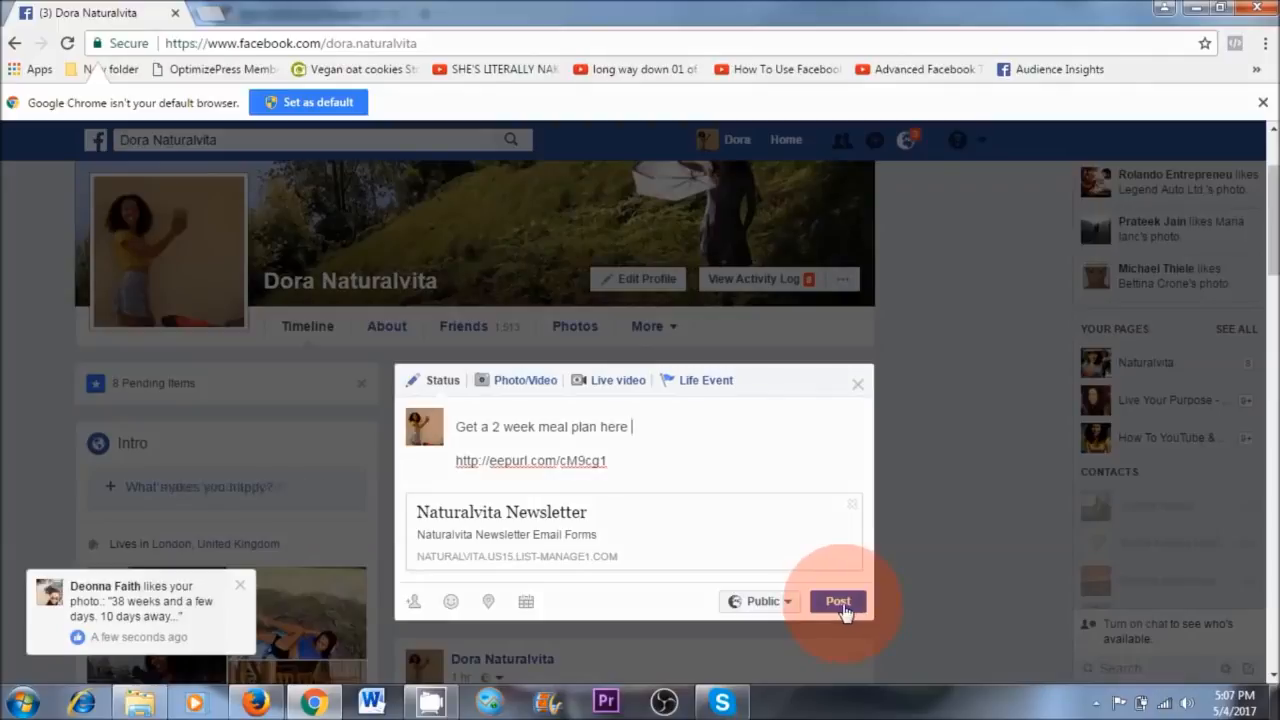
left_click(840, 603)
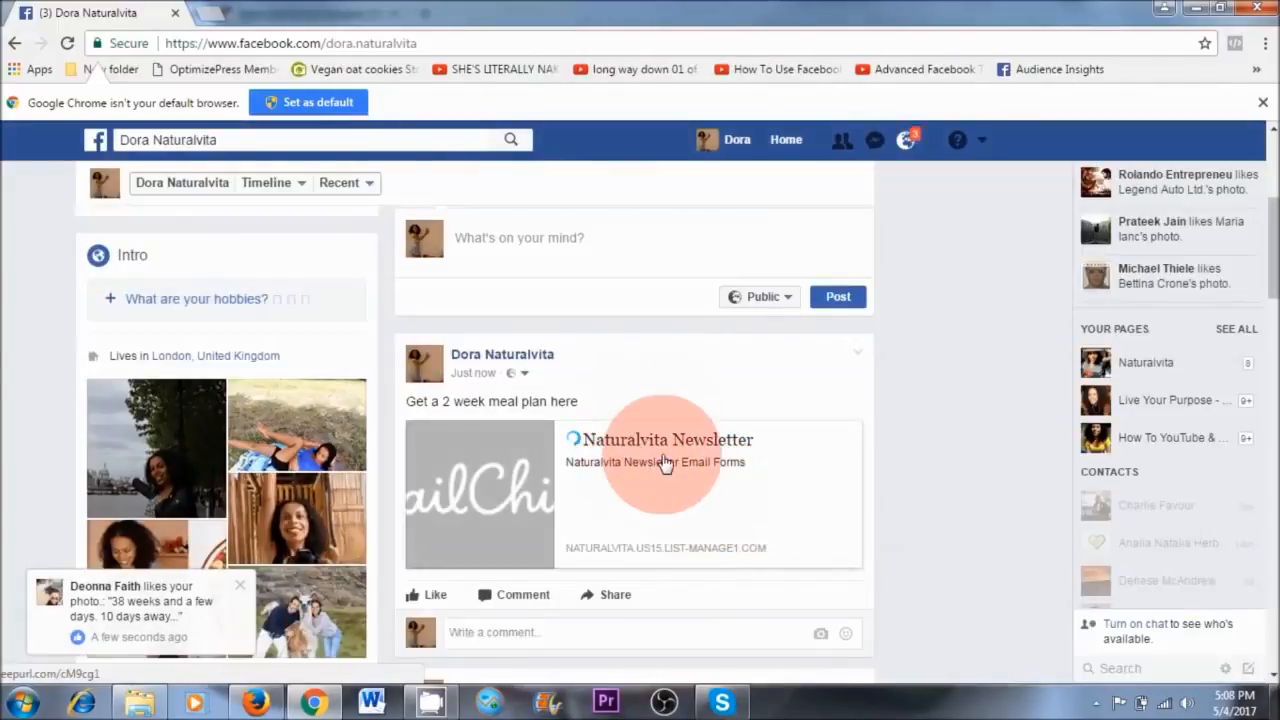
left_click(641, 447)
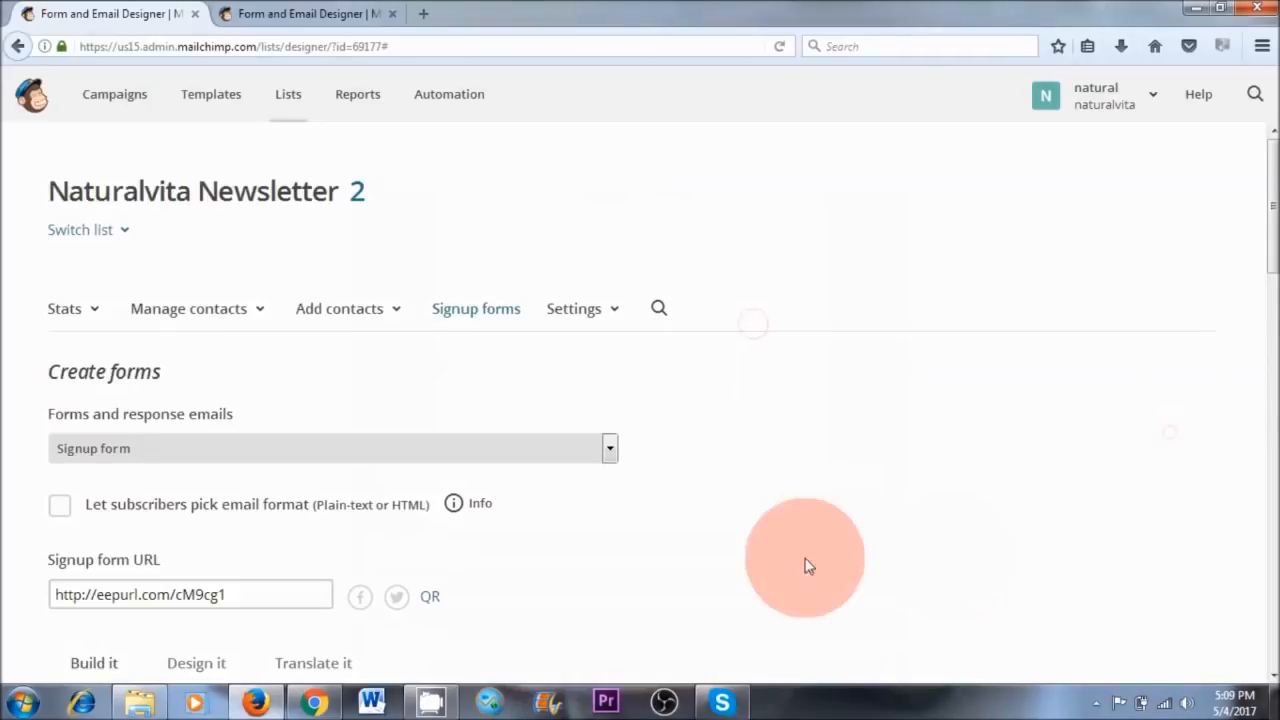
- Review the signup form in Firefox, then bring up the Opt-in confirmation email and examine its content
scroll(797, 538, "down", 2)
scroll(795, 538, "down", 2)
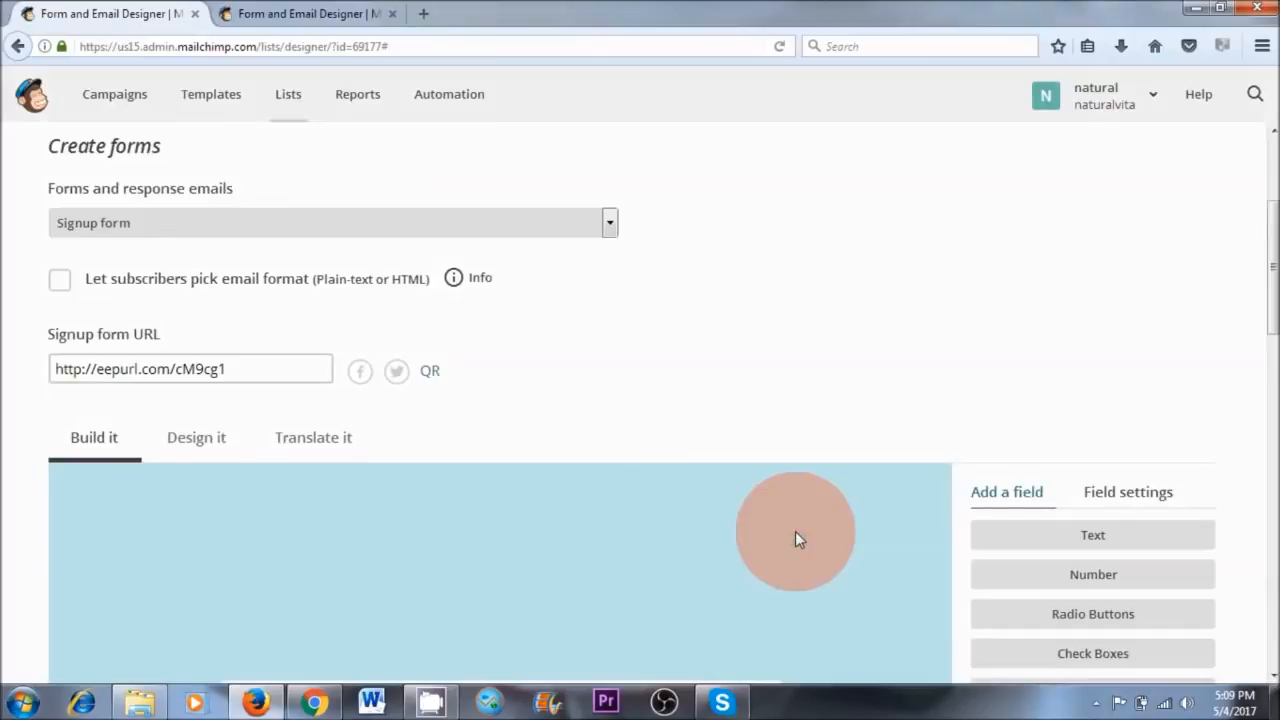
scroll(795, 538, "down", 8)
scroll(795, 539, "down", 4)
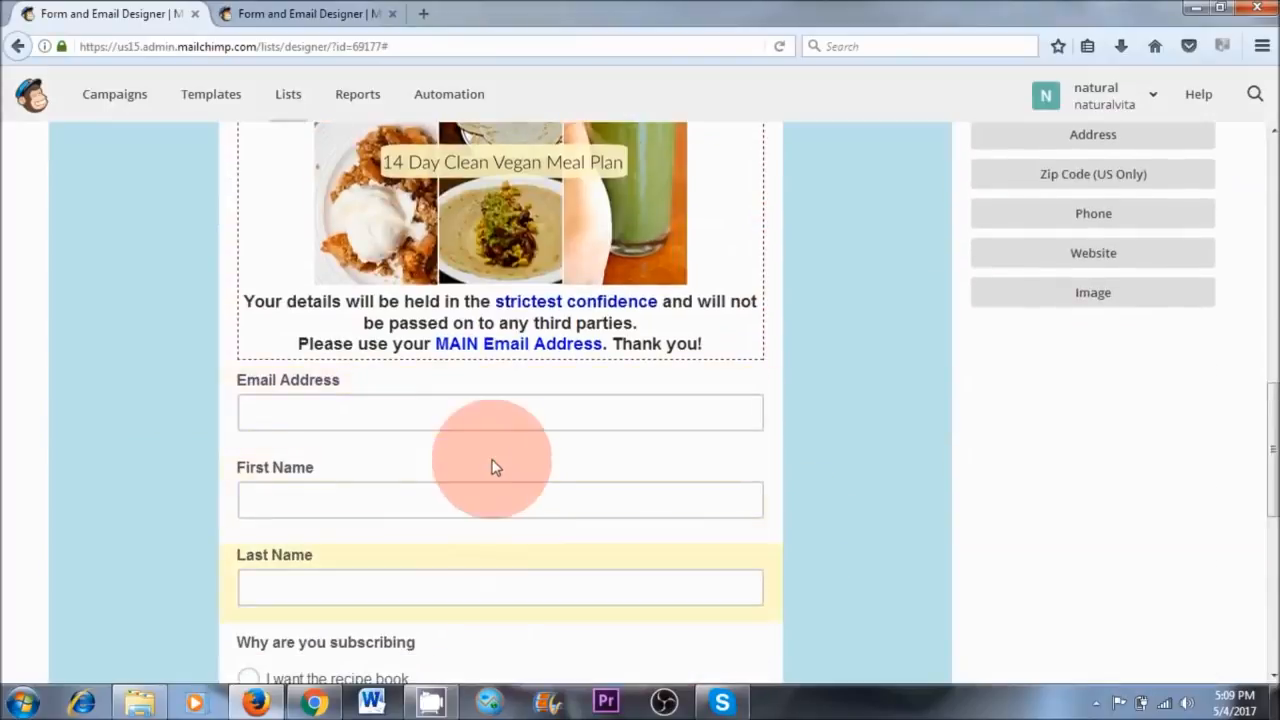
scroll(600, 450, "up", 10)
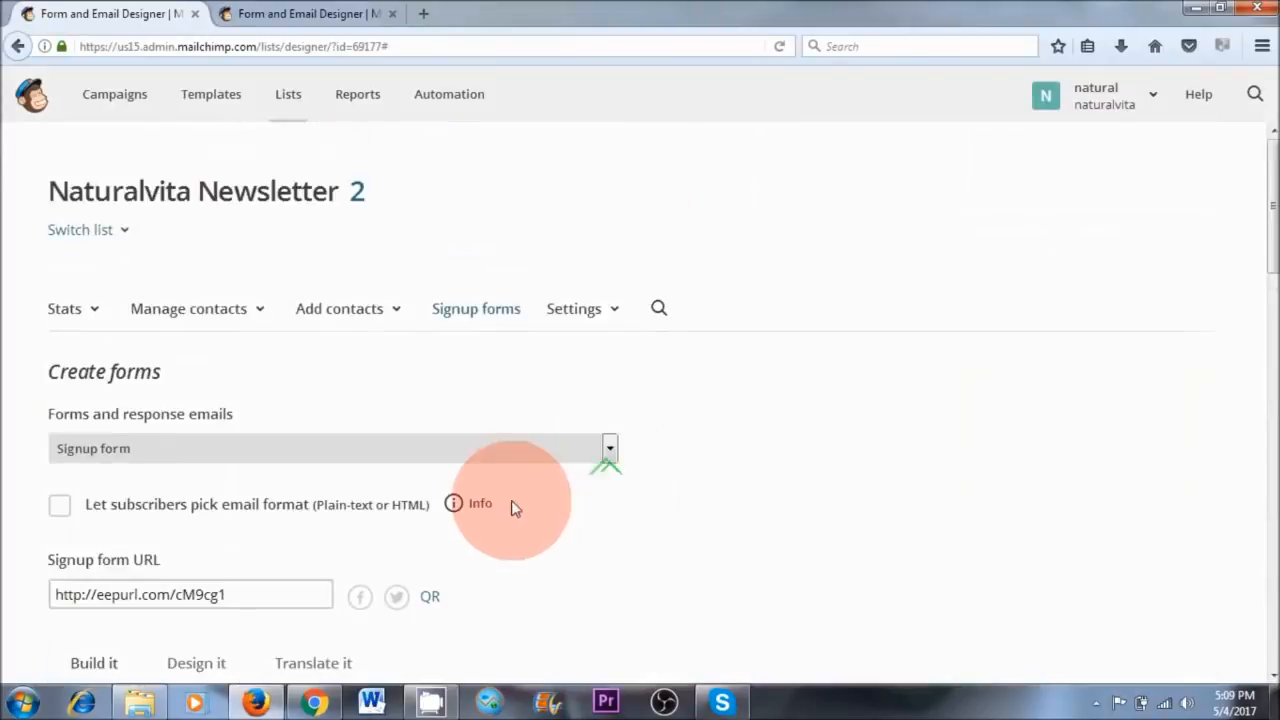
left_click(610, 450)
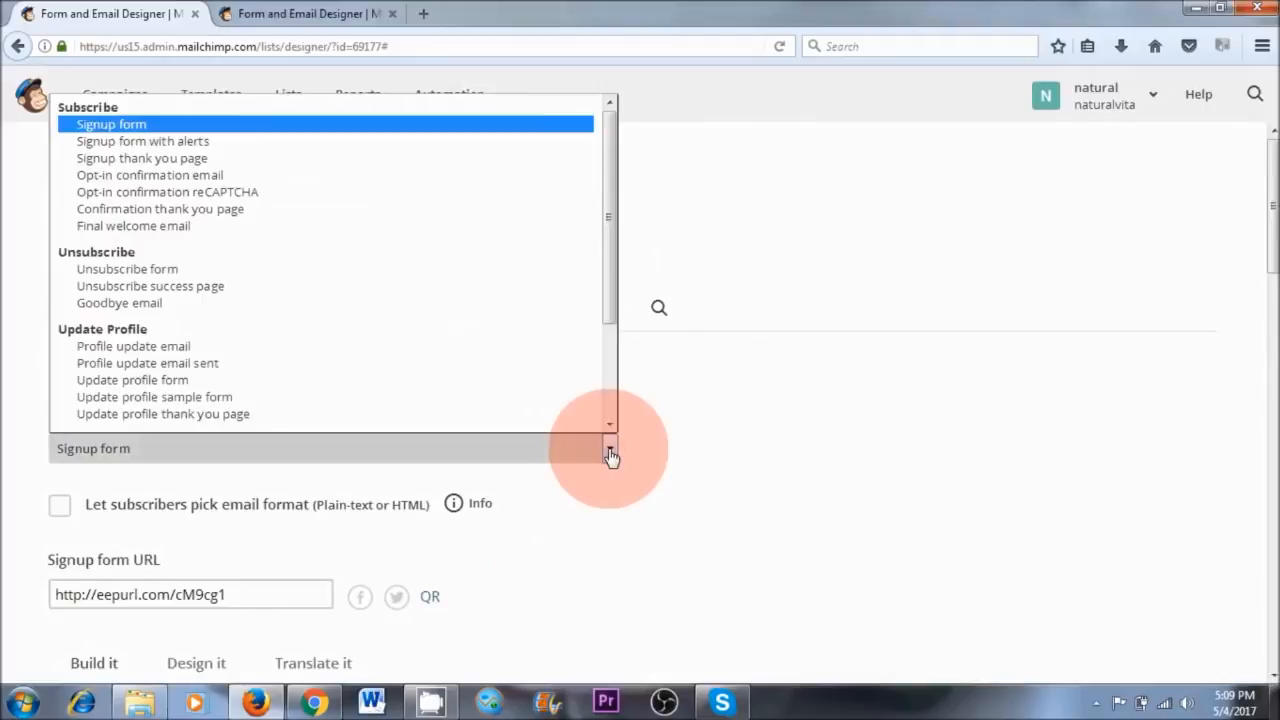
left_click(177, 180)
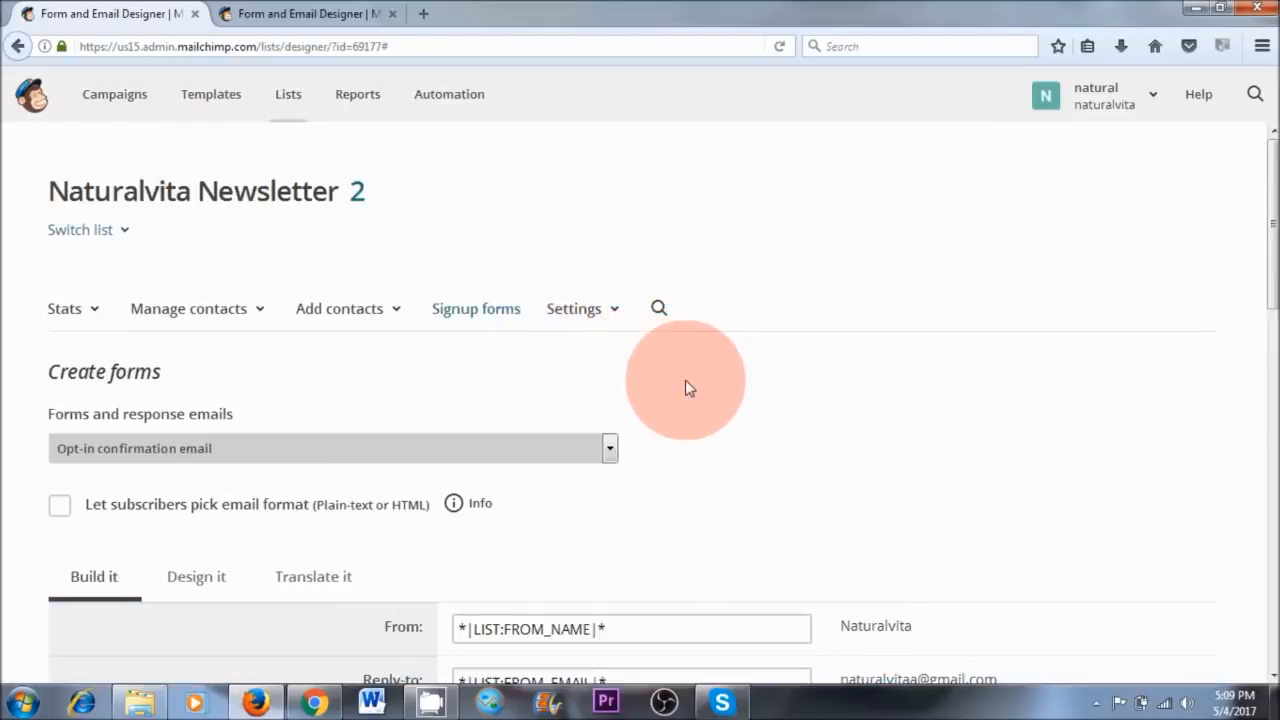
scroll(685, 380, "down", 10)
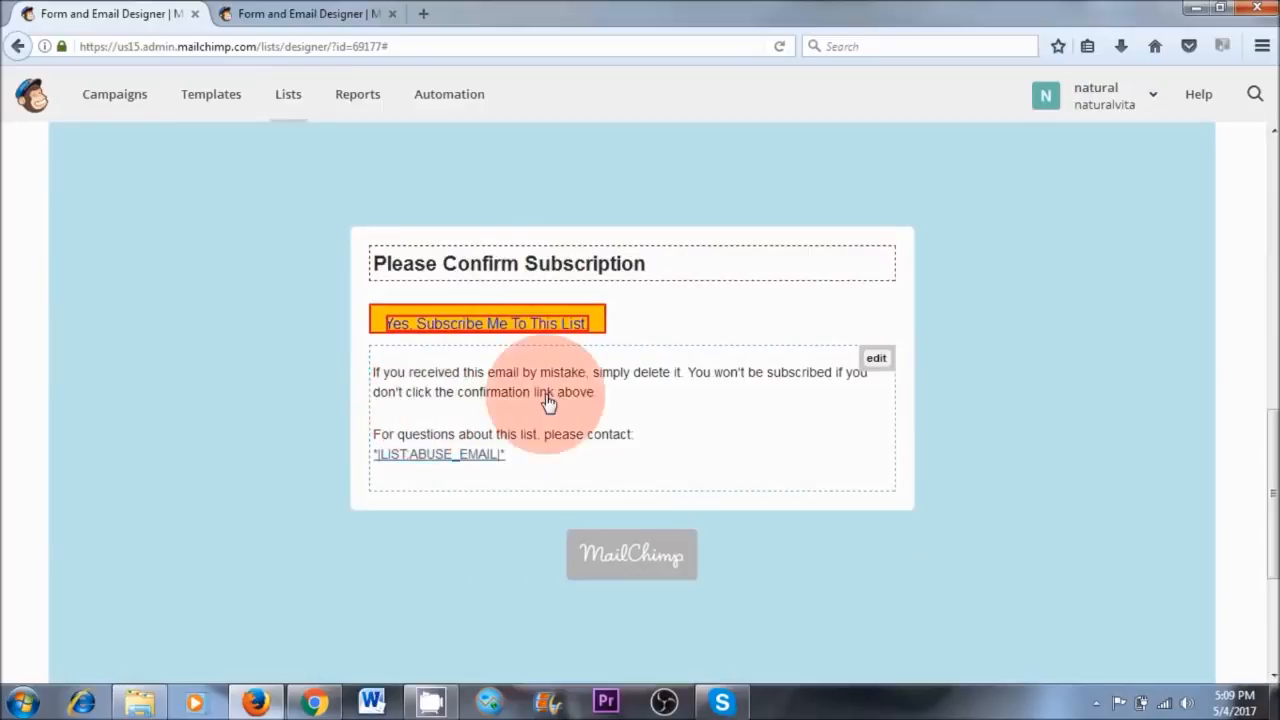
- Bring up the Final welcome email among the forms and response emails and examine its content
scroll(577, 457, "up", 10)
left_click(608, 460)
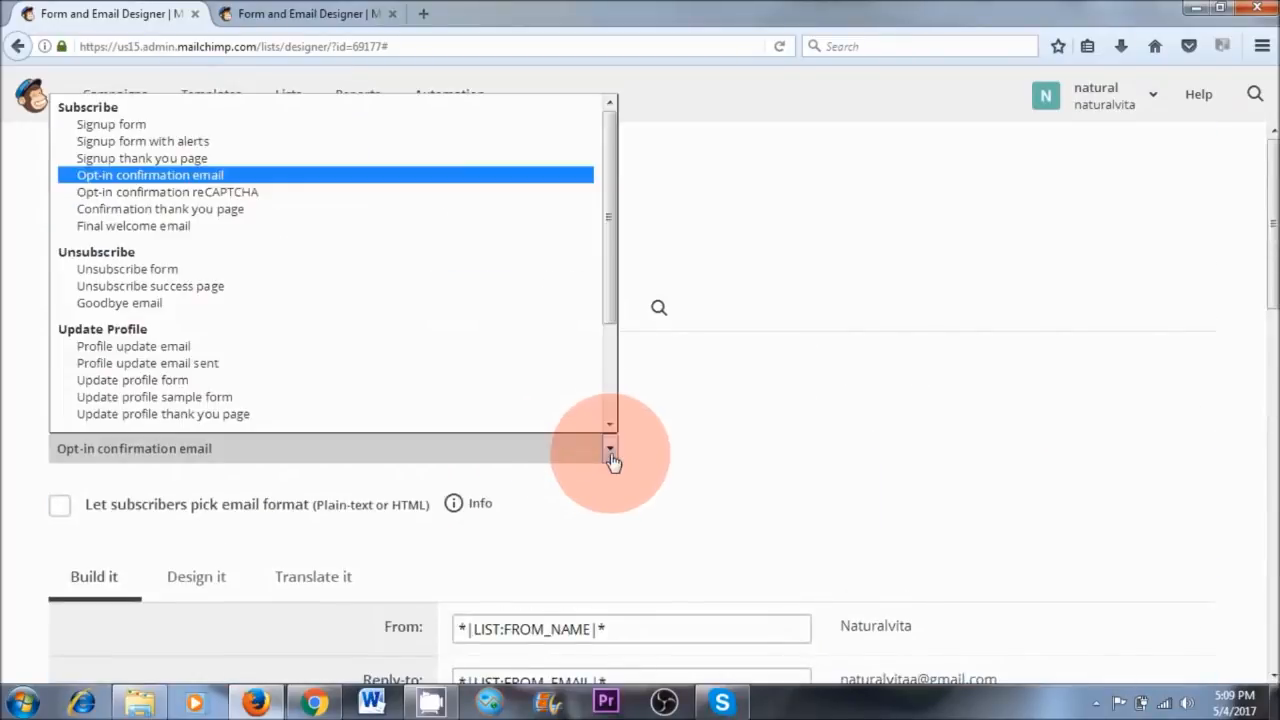
left_click(277, 229)
left_click(632, 346)
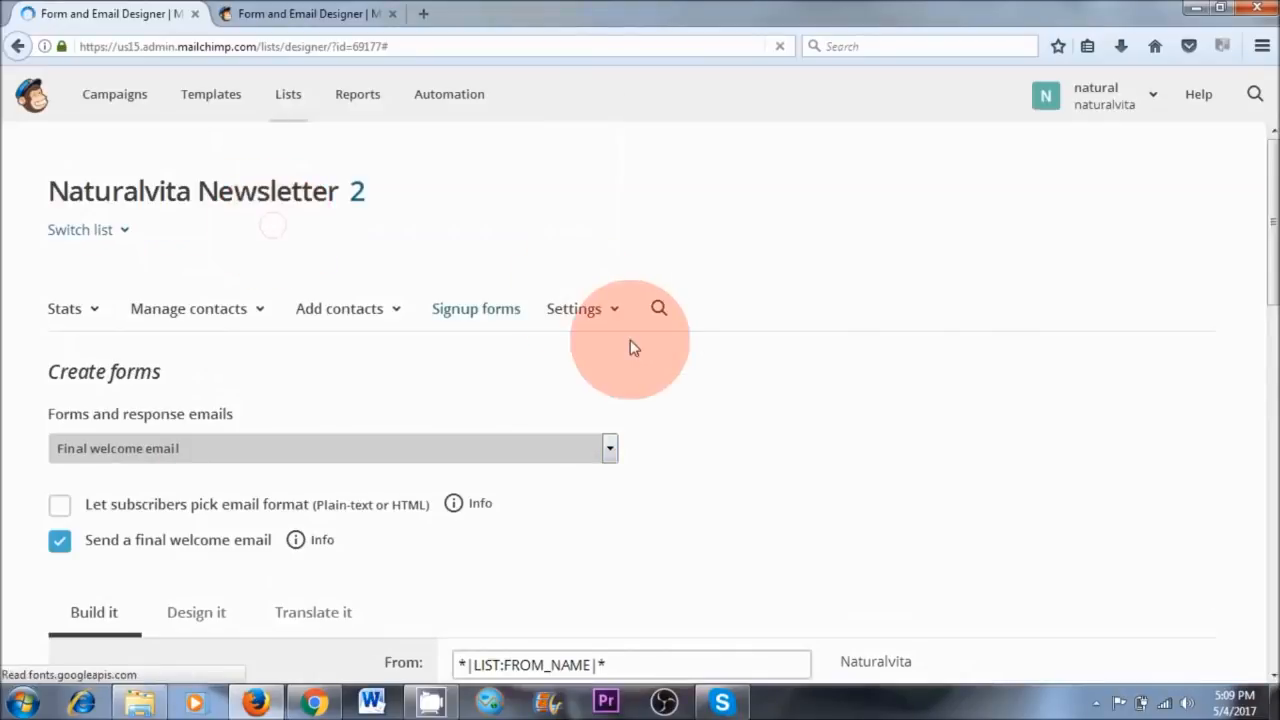
scroll(702, 252, "down", 10)
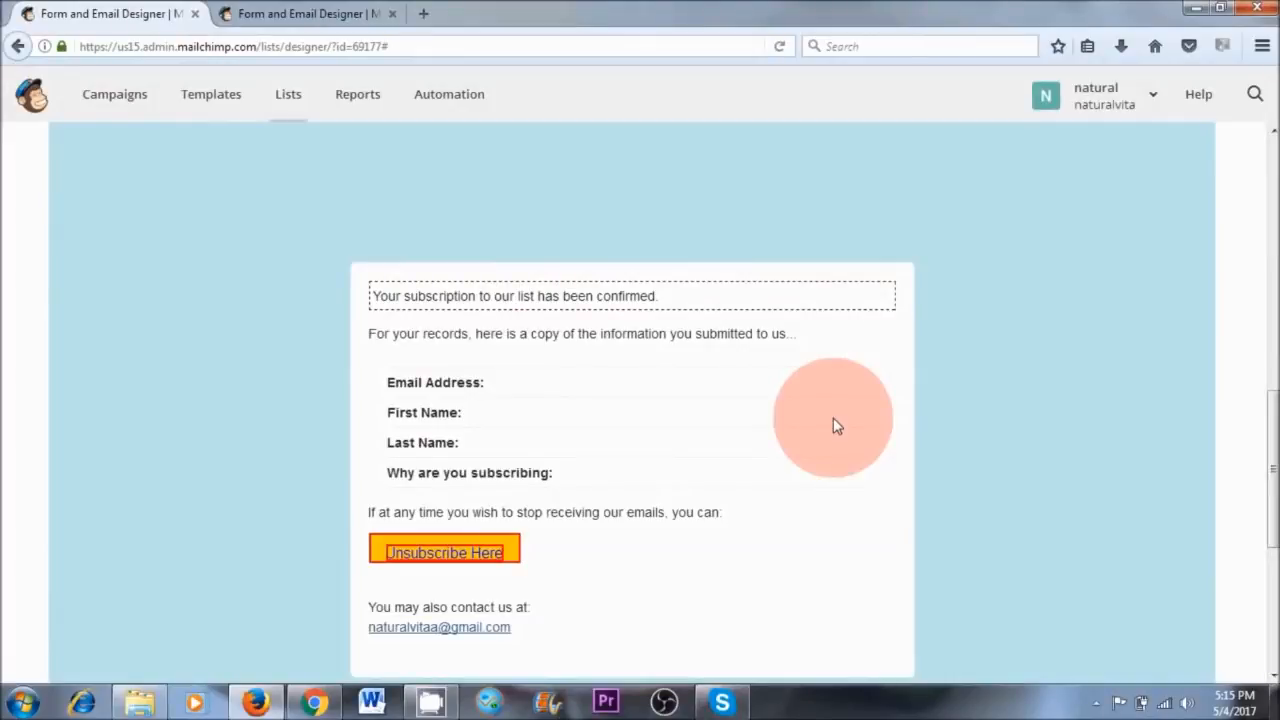
mouse_move(879, 297)
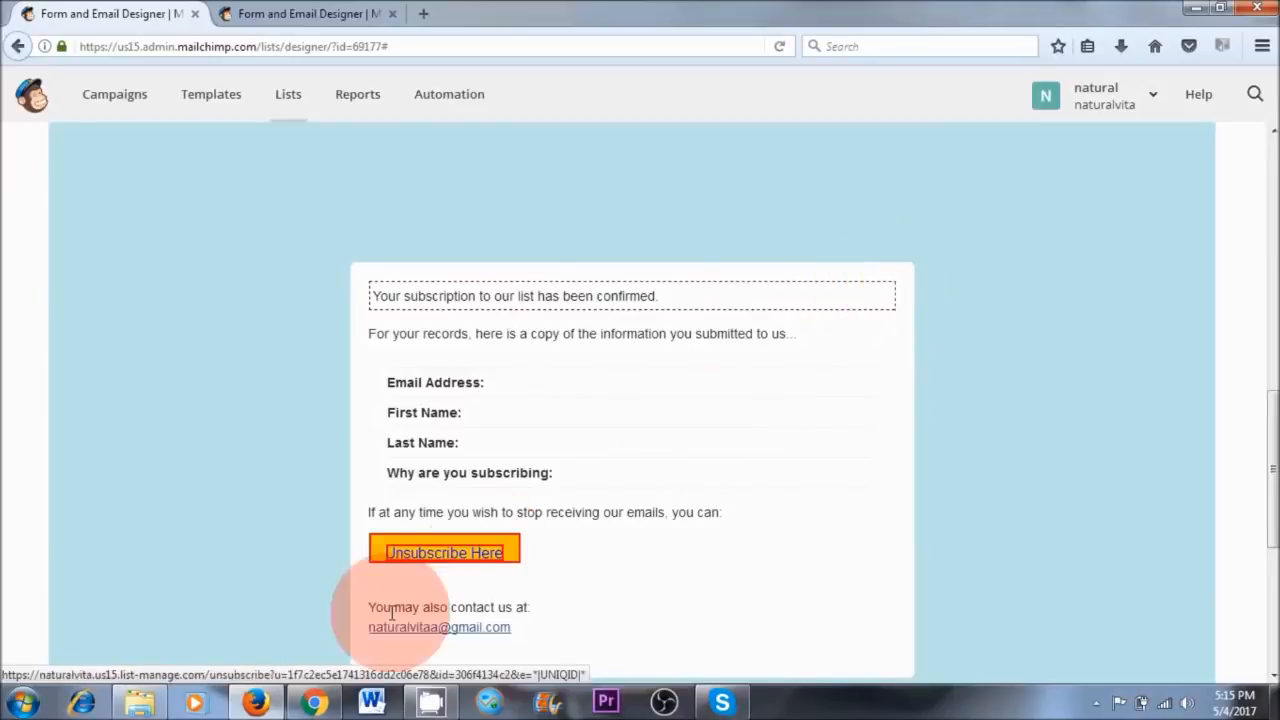
- Switch to the MailChimp form designer in Chrome and open the welcome email's meal plan image and text block for editing
left_click(312, 702)
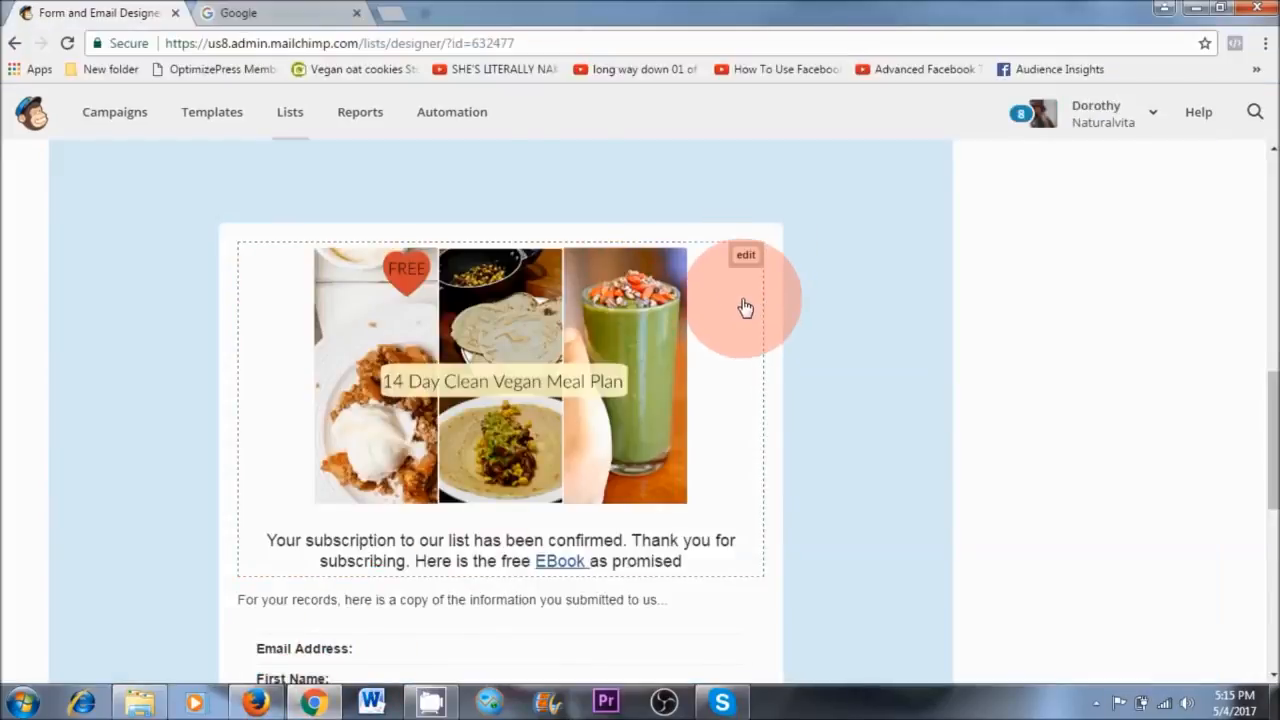
left_click(746, 257)
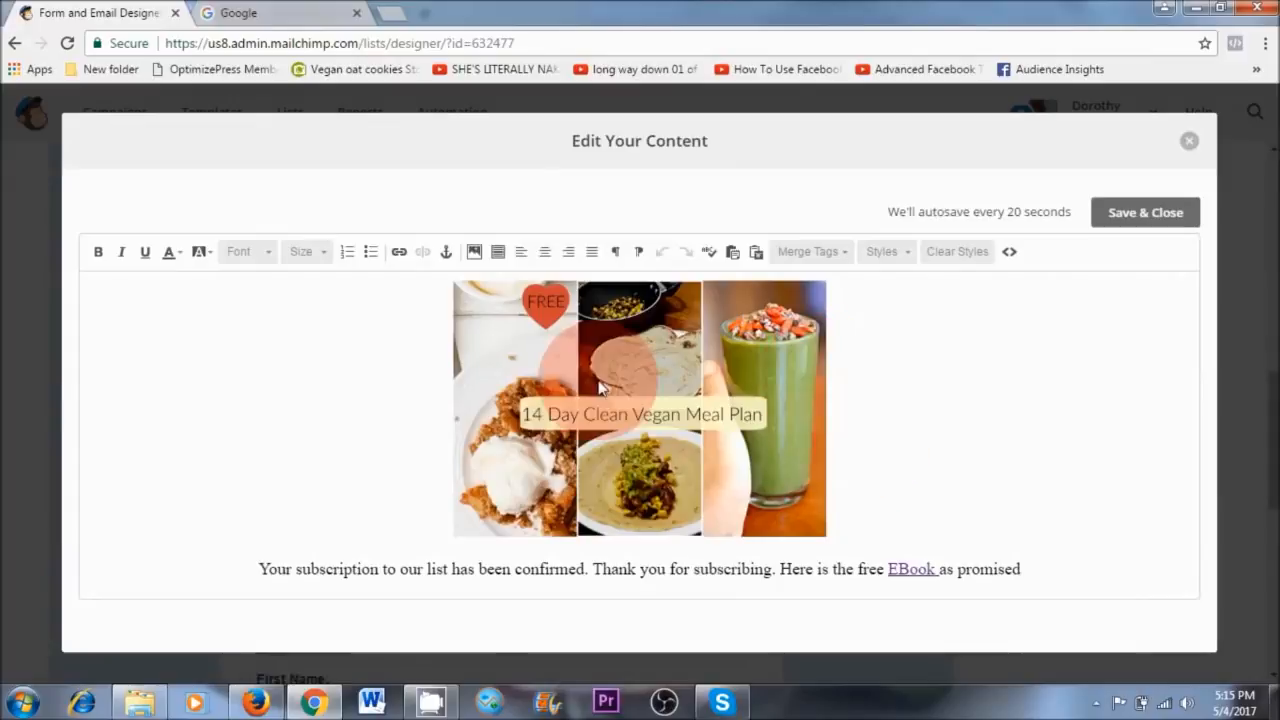
- Try to insert the Q & A image from the content manager into the welcome email content
left_click(474, 252)
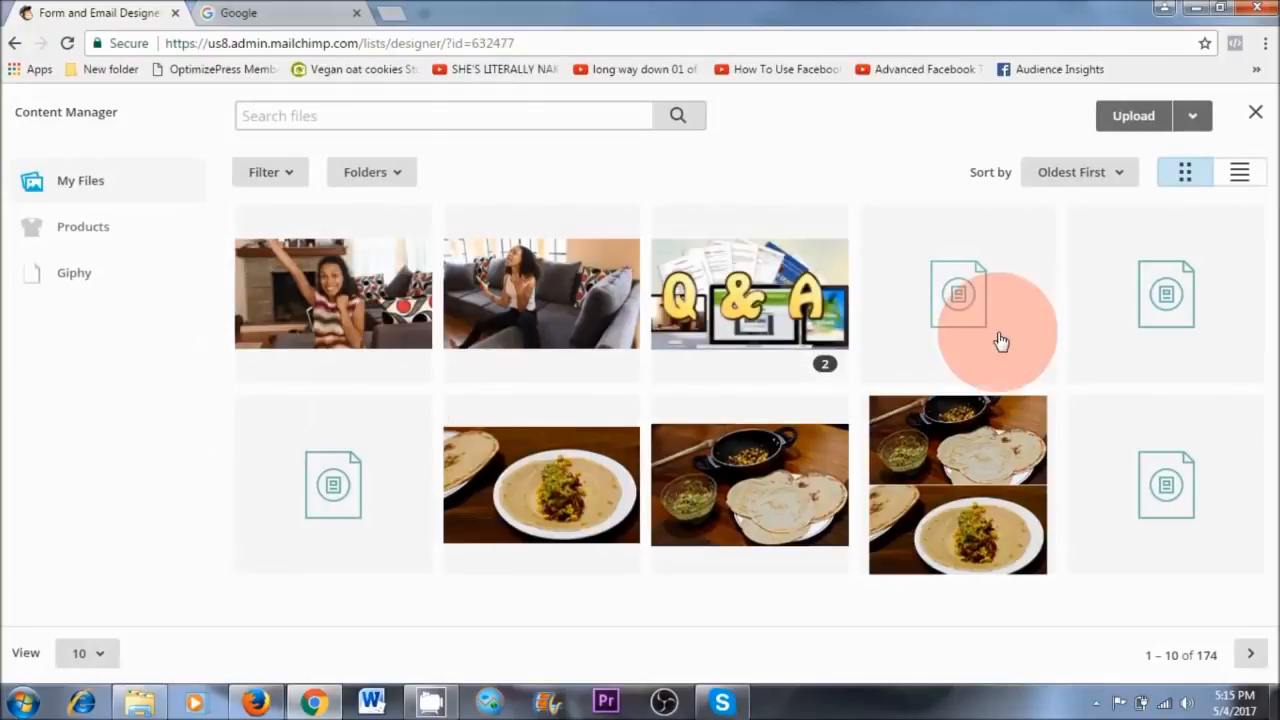
left_click(1130, 118)
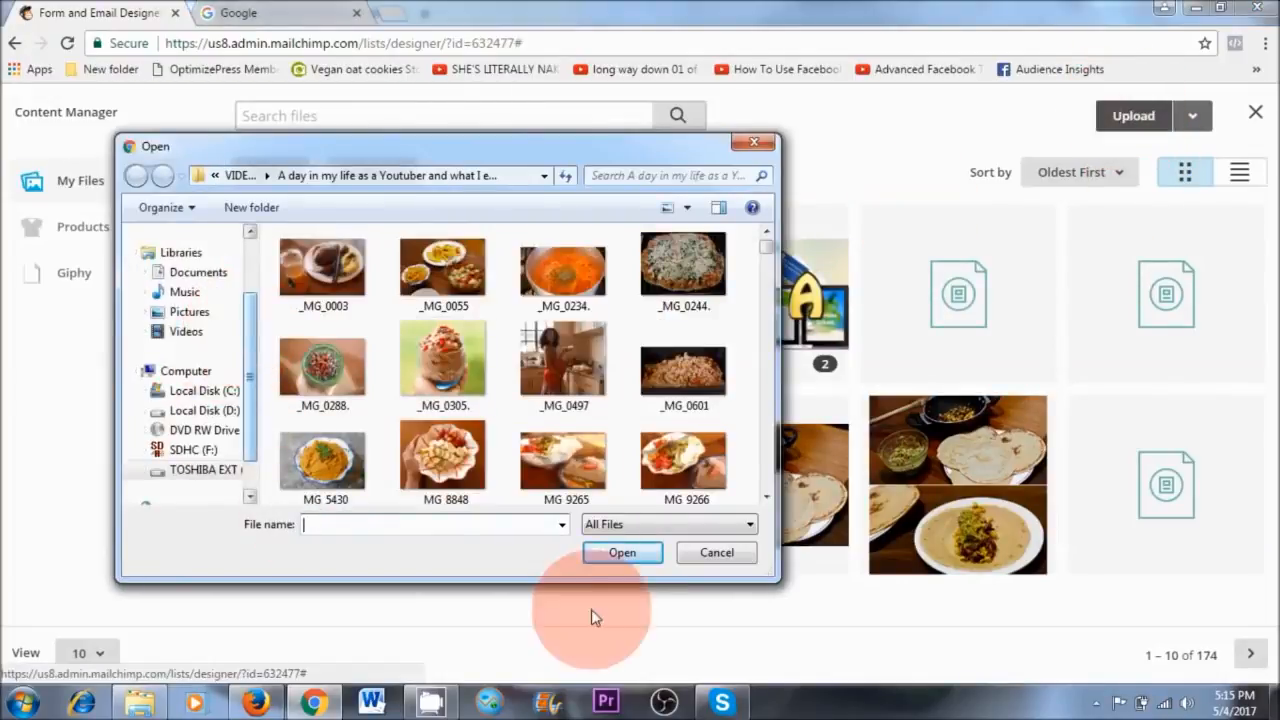
left_click(621, 553)
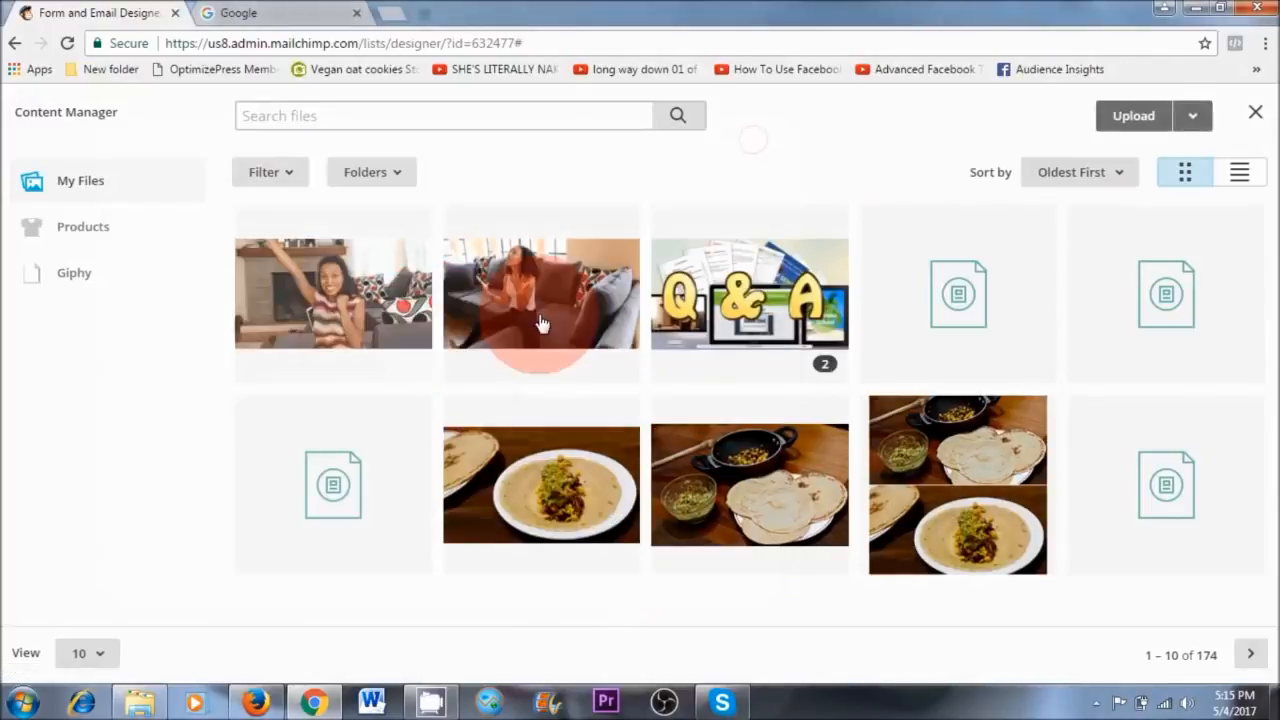
left_click(805, 303)
left_click(1180, 120)
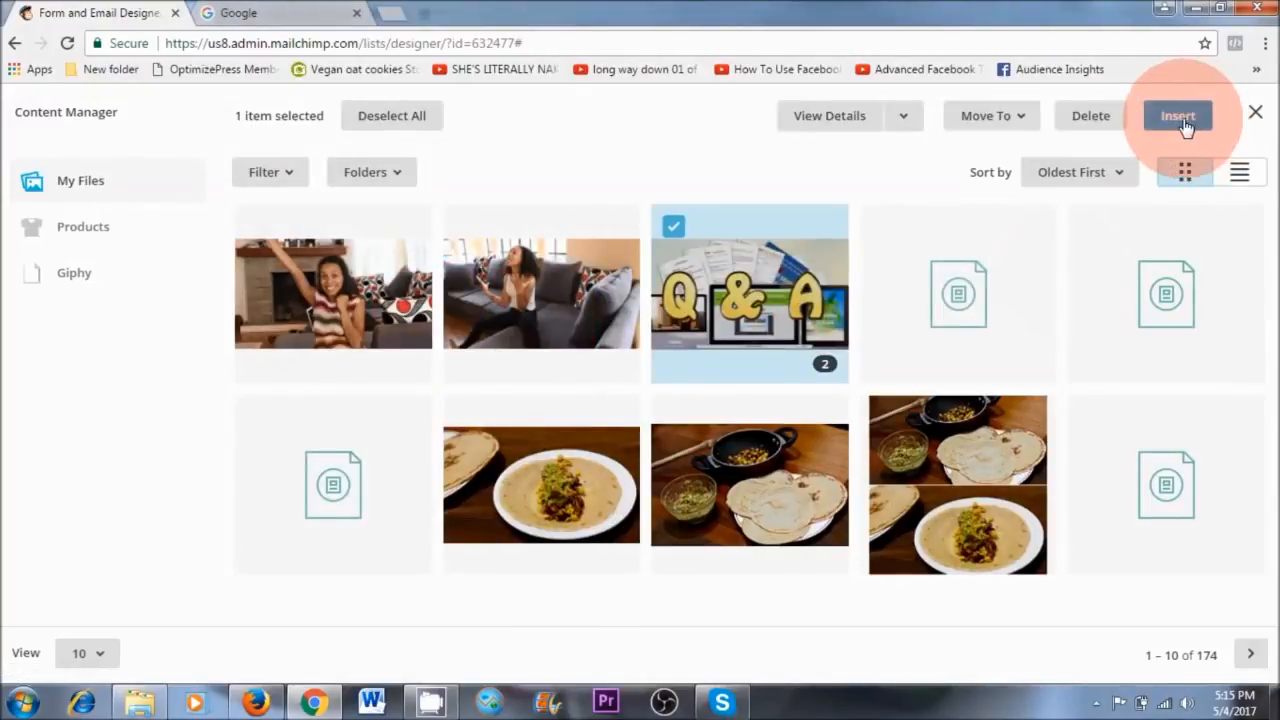
left_click(1255, 112)
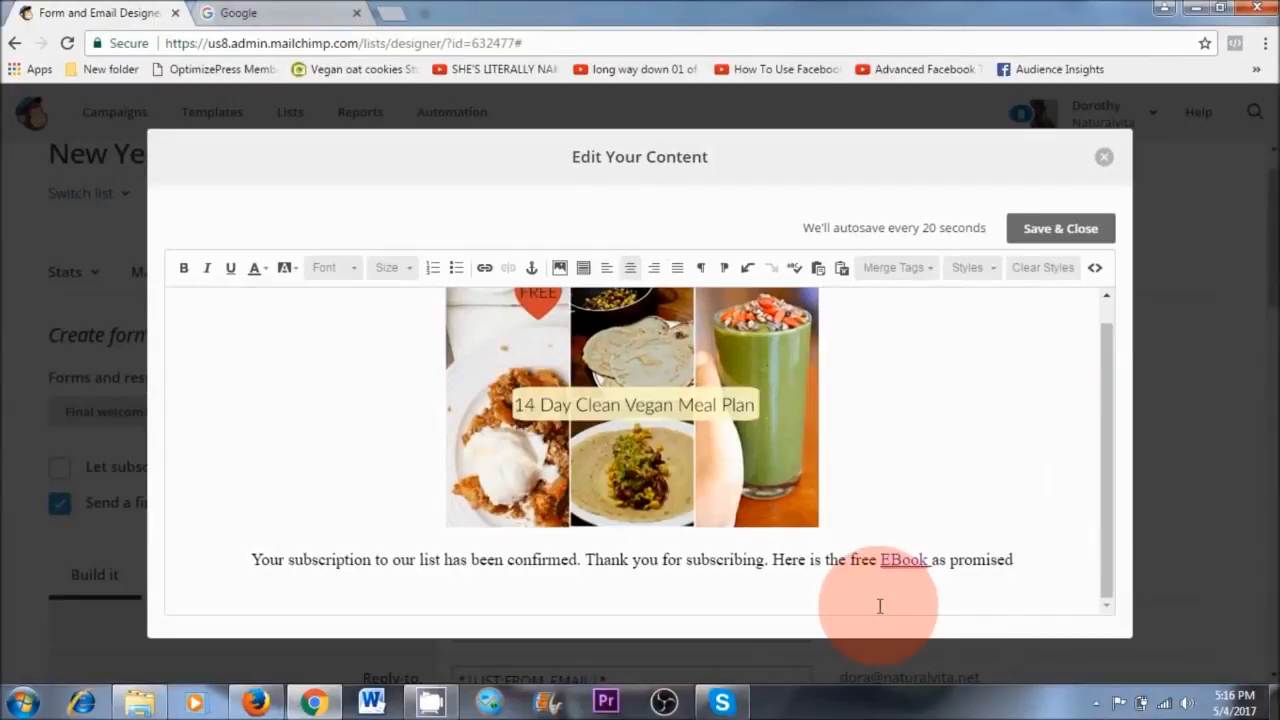
- Select the meal plan image in the welcome email and start linking it to a file from the content manager
left_click(774, 603)
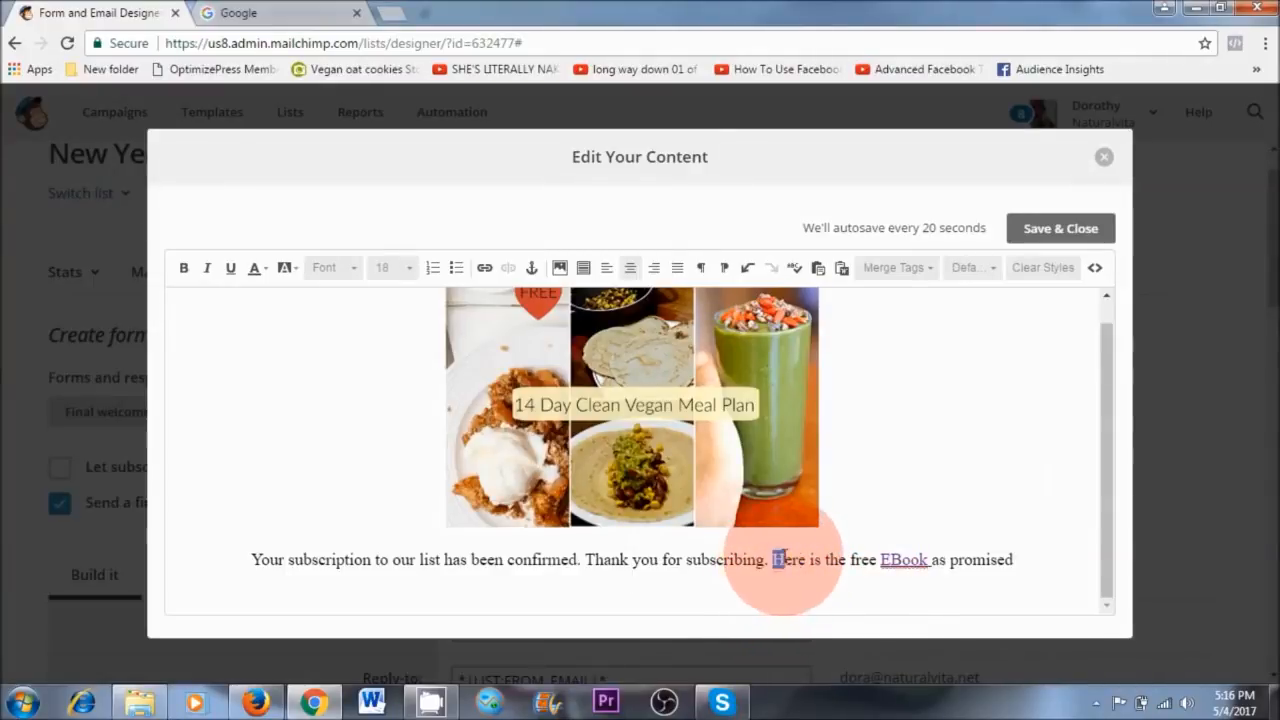
left_click(700, 433)
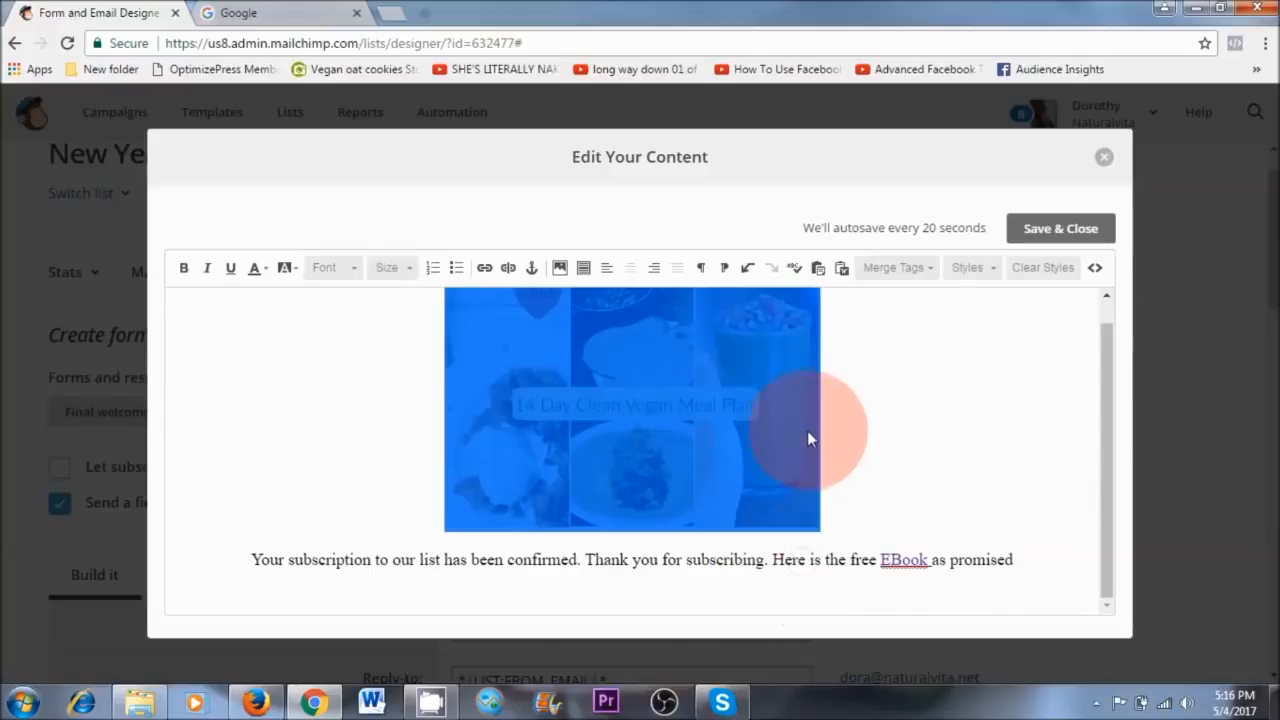
left_click(484, 268)
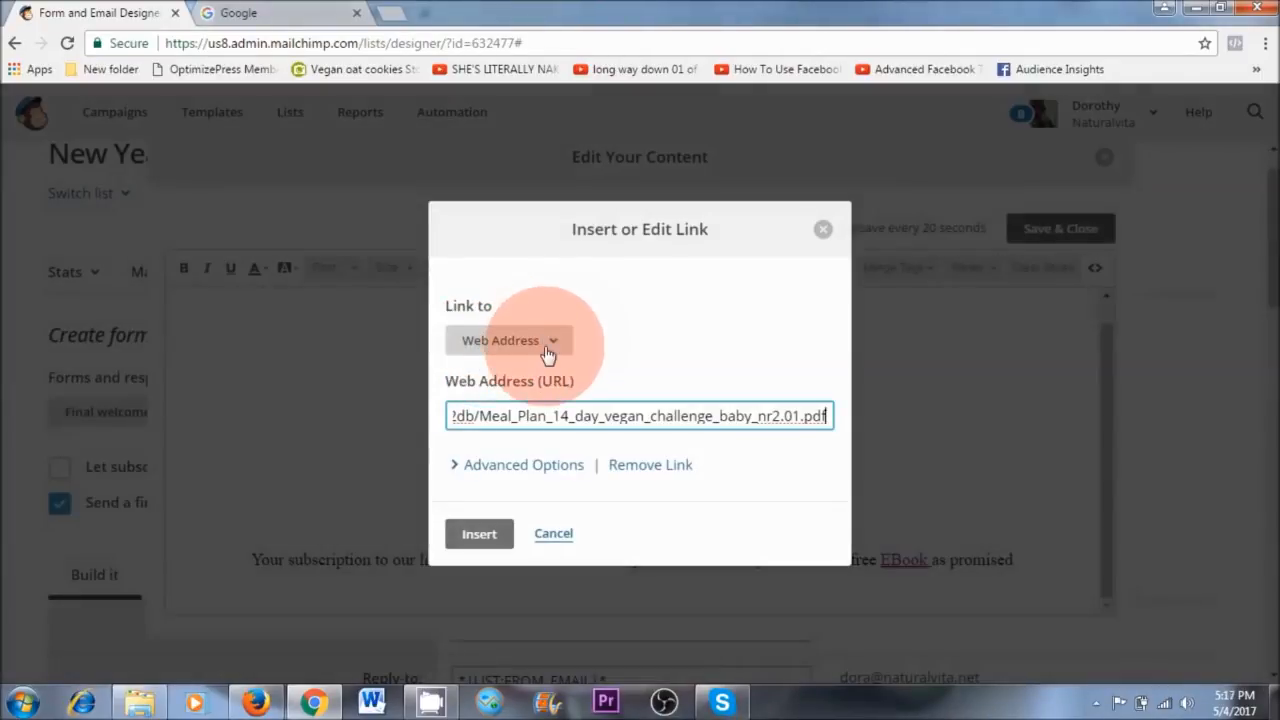
left_click(550, 345)
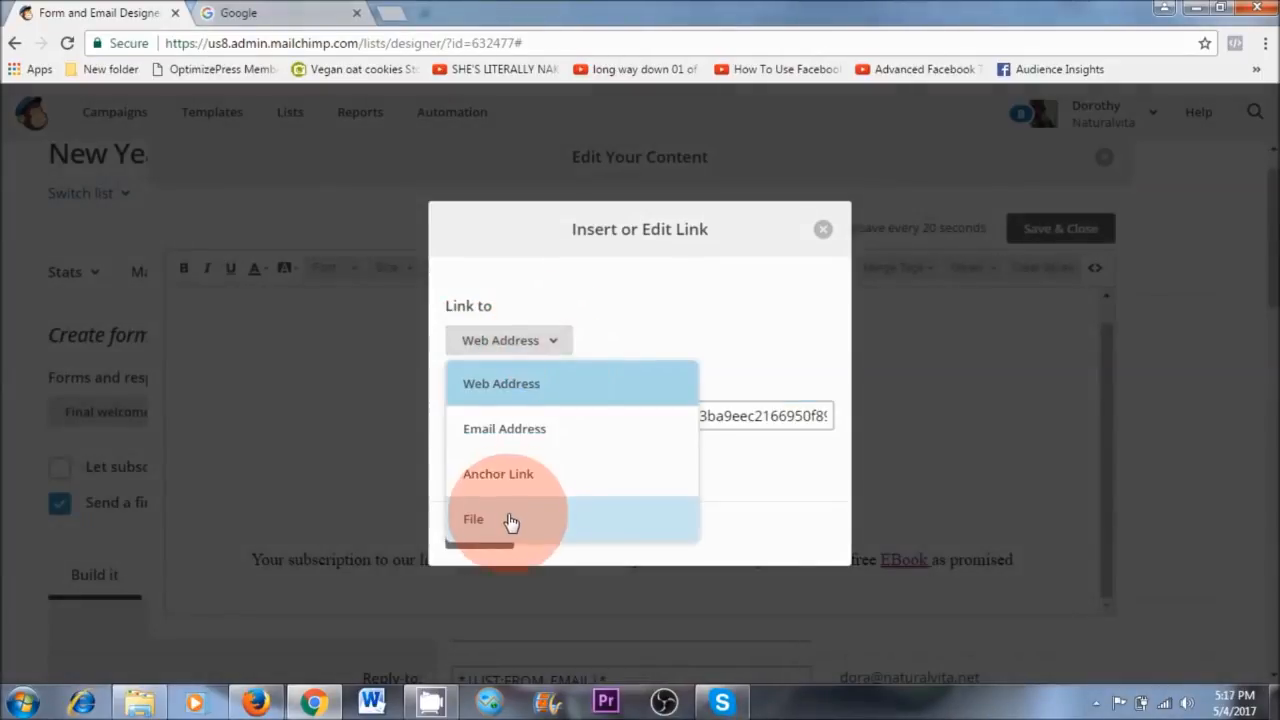
left_click(511, 523)
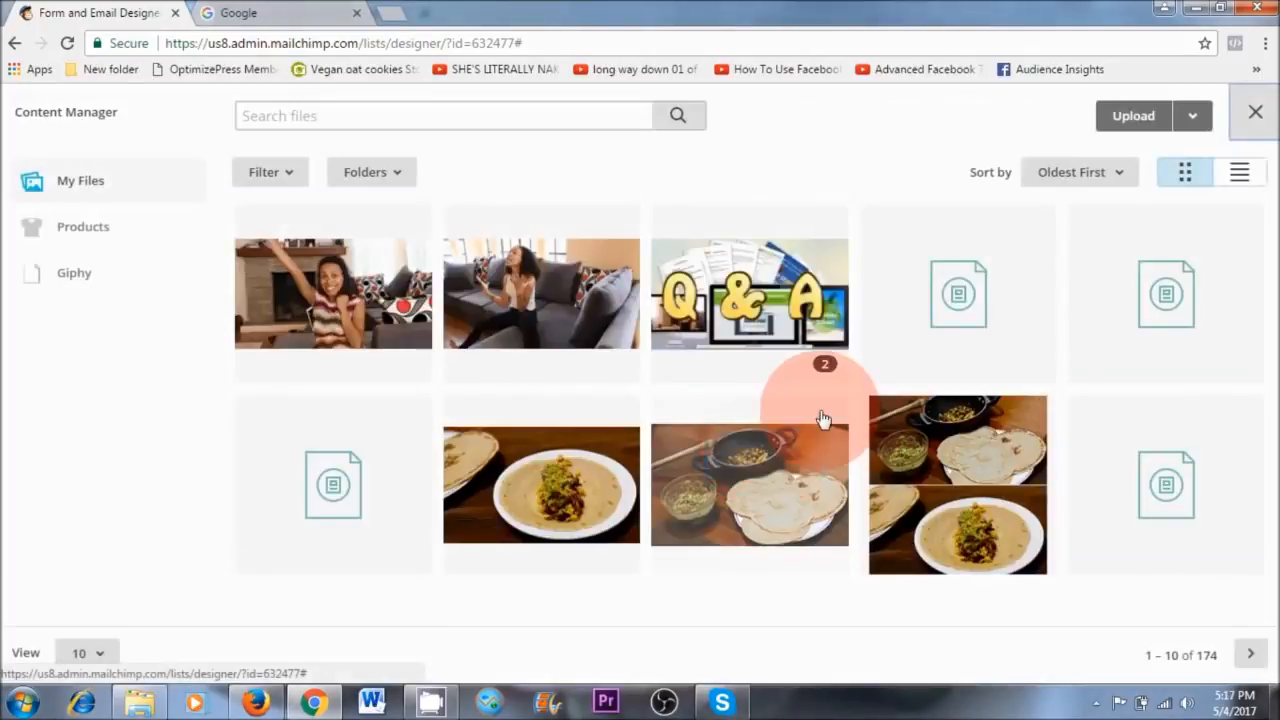
- Try to upload the Free 14 Recipes PDF to the content manager, then cancel the upload
left_click(1140, 118)
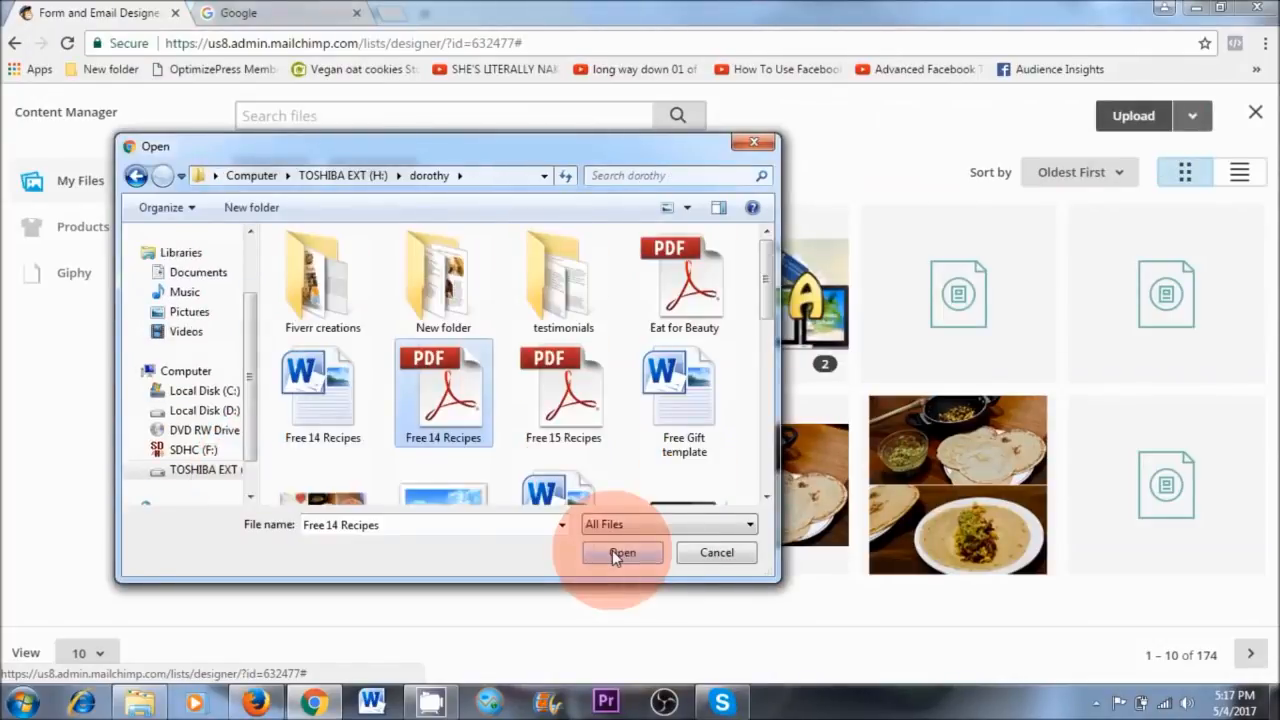
left_click(612, 550)
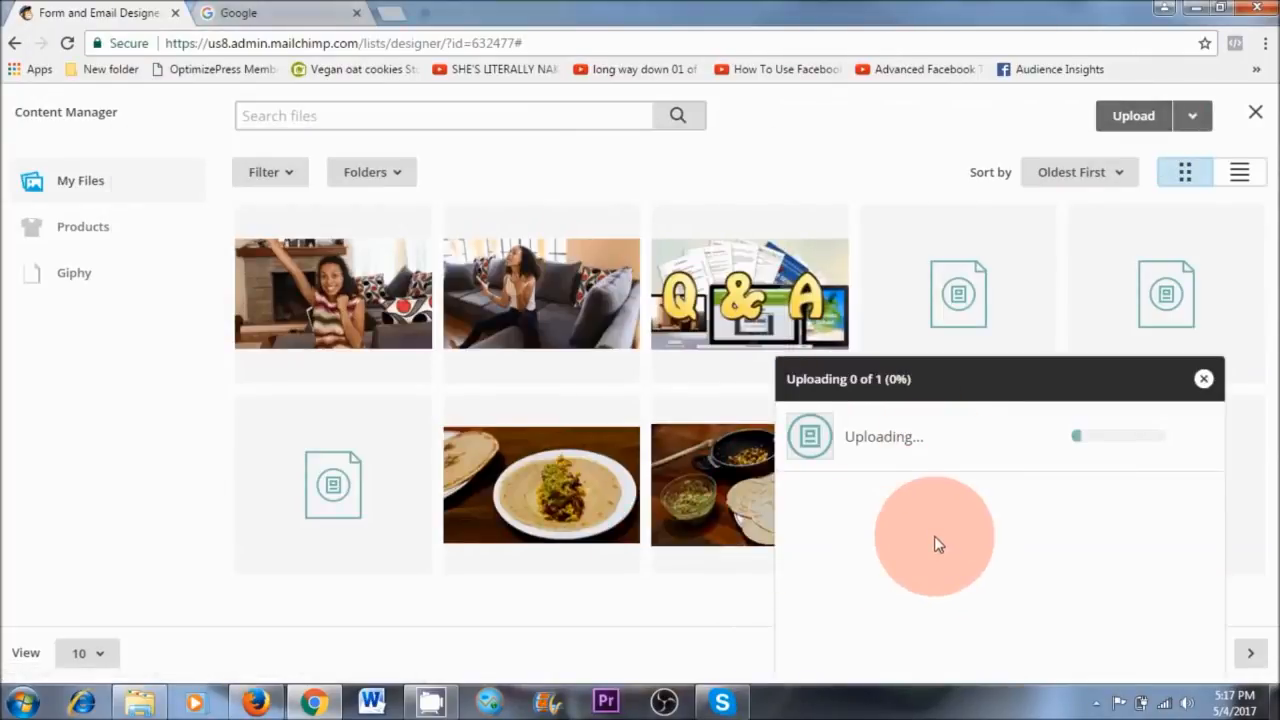
left_click(1203, 378)
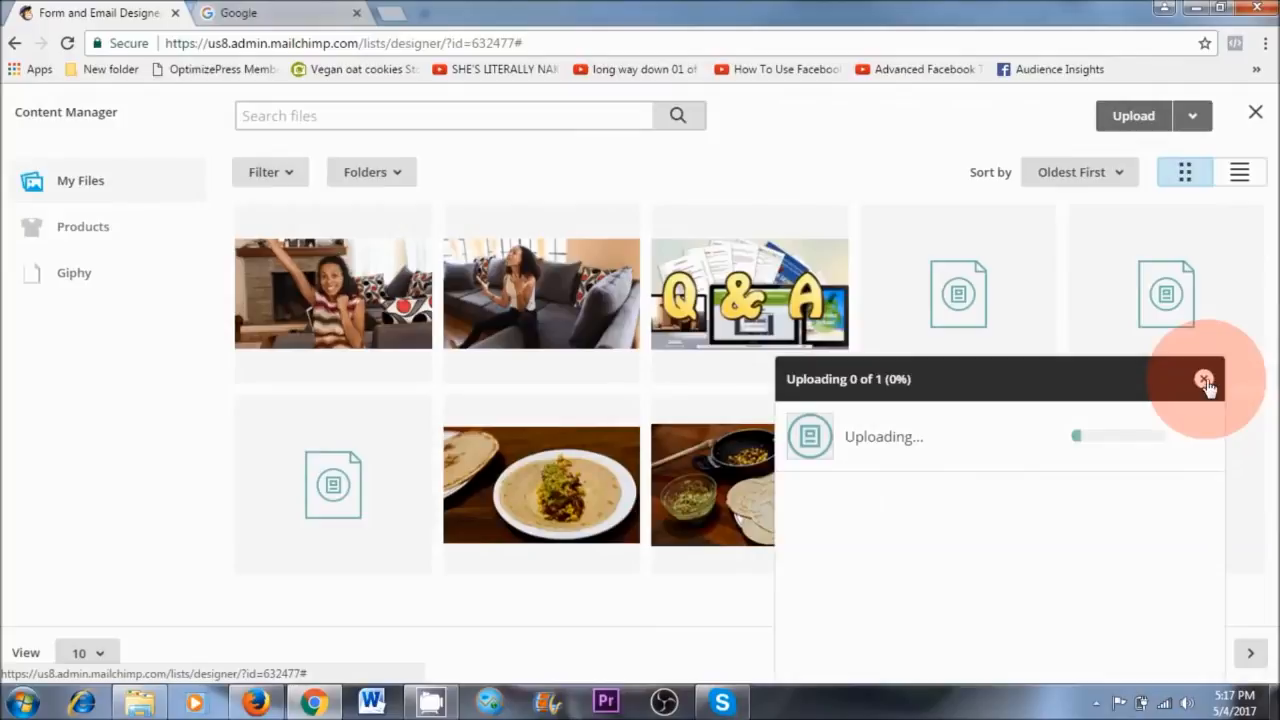
- Try to link the meal plan image to the first document in the content manager, then dismiss the link settings
left_click(968, 290)
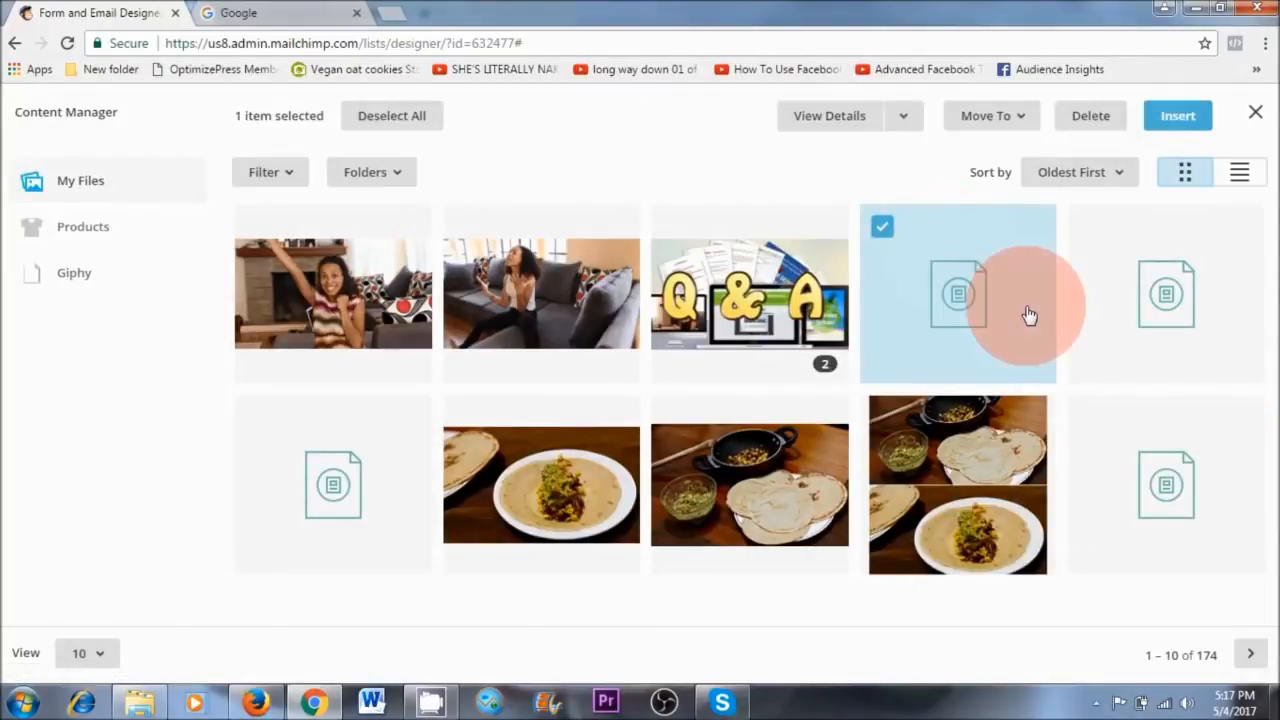
left_click(1190, 118)
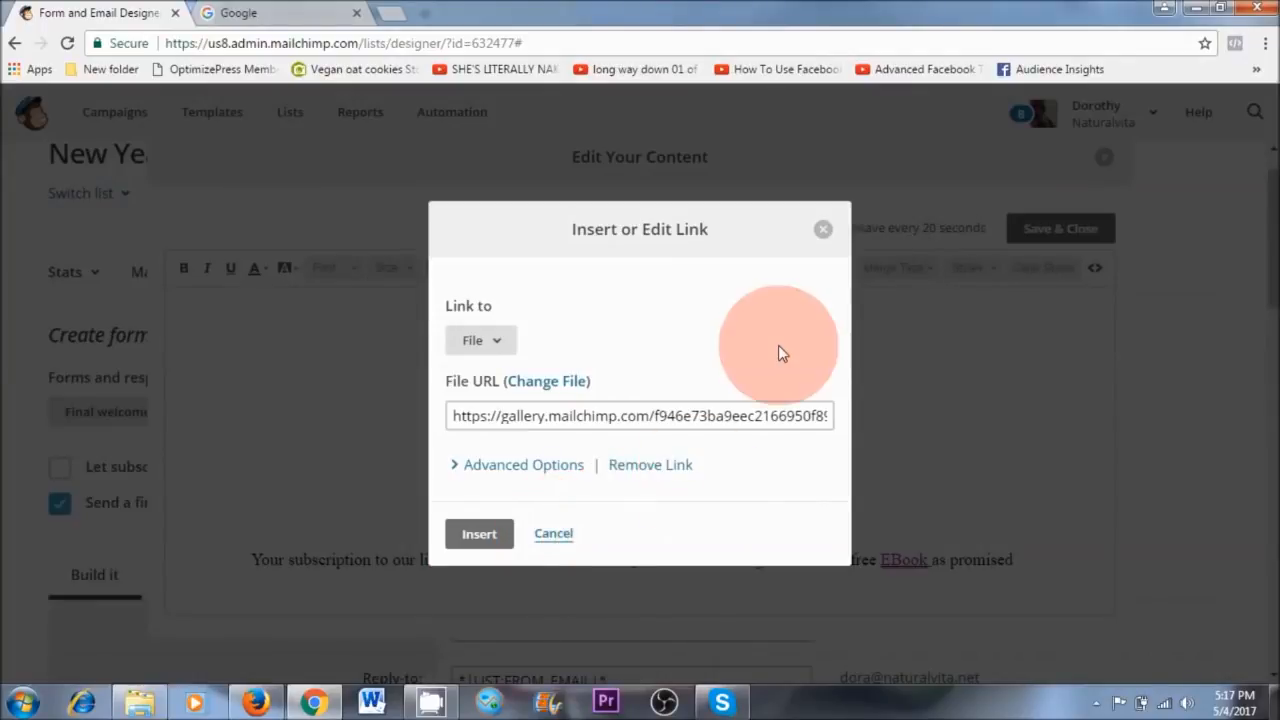
left_click(822, 232)
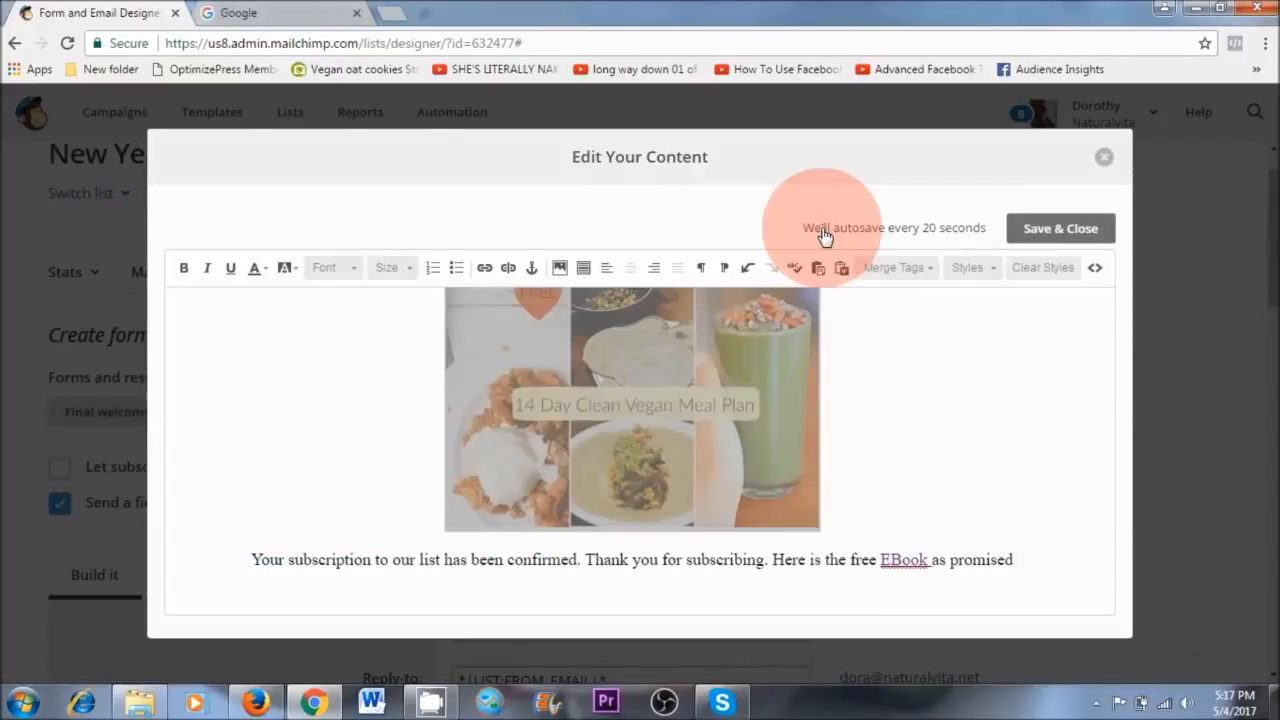
- Close the welcome email's content editor
left_click(810, 568)
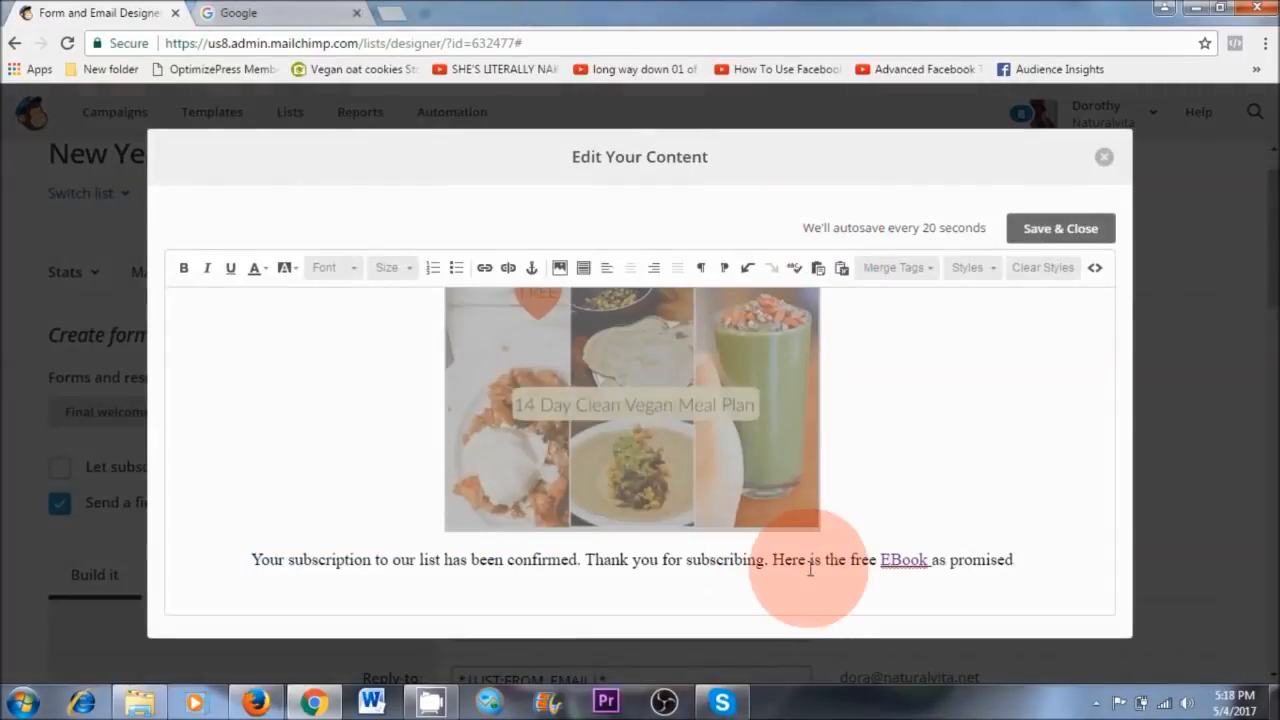
left_click(654, 419)
left_click(838, 603)
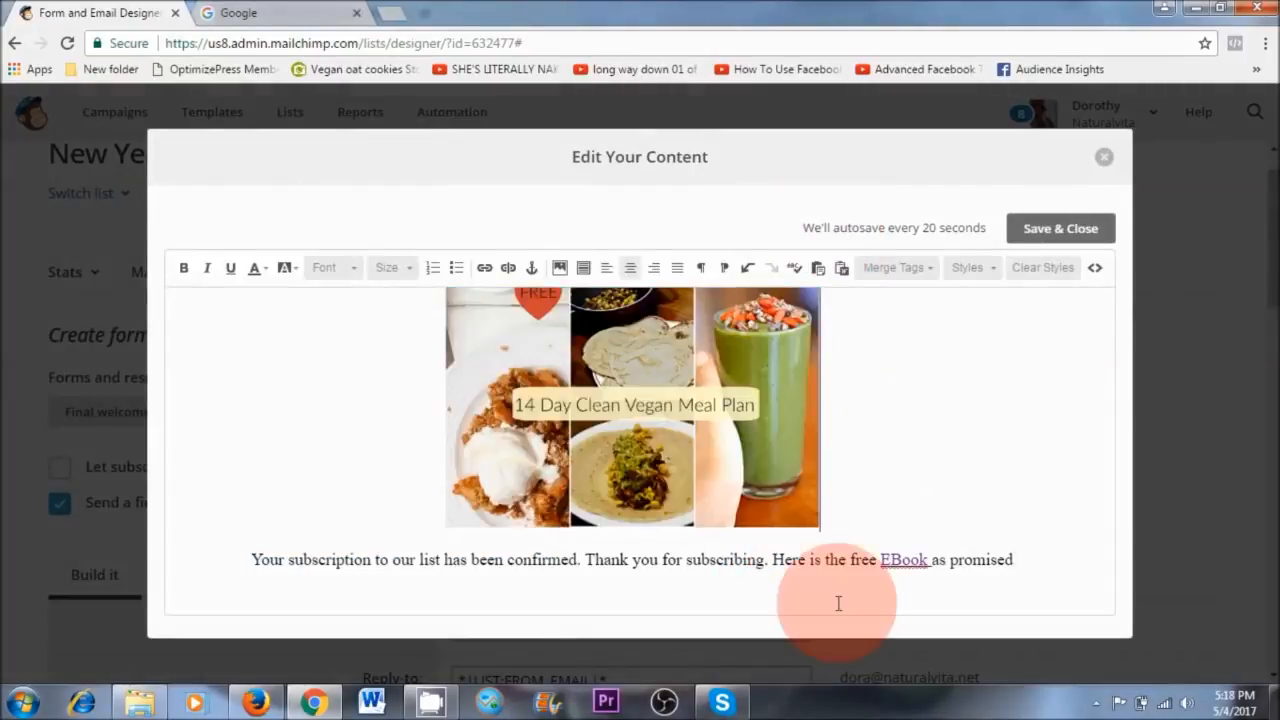
left_click(738, 484)
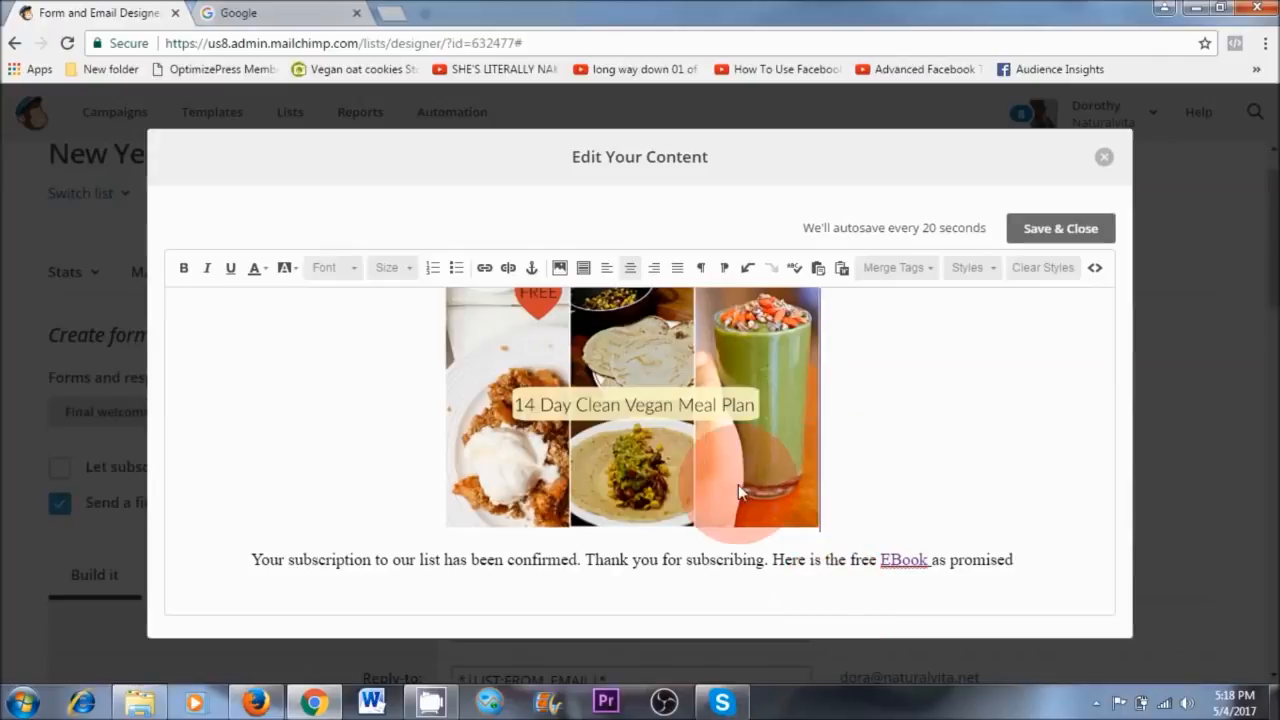
left_click(722, 410)
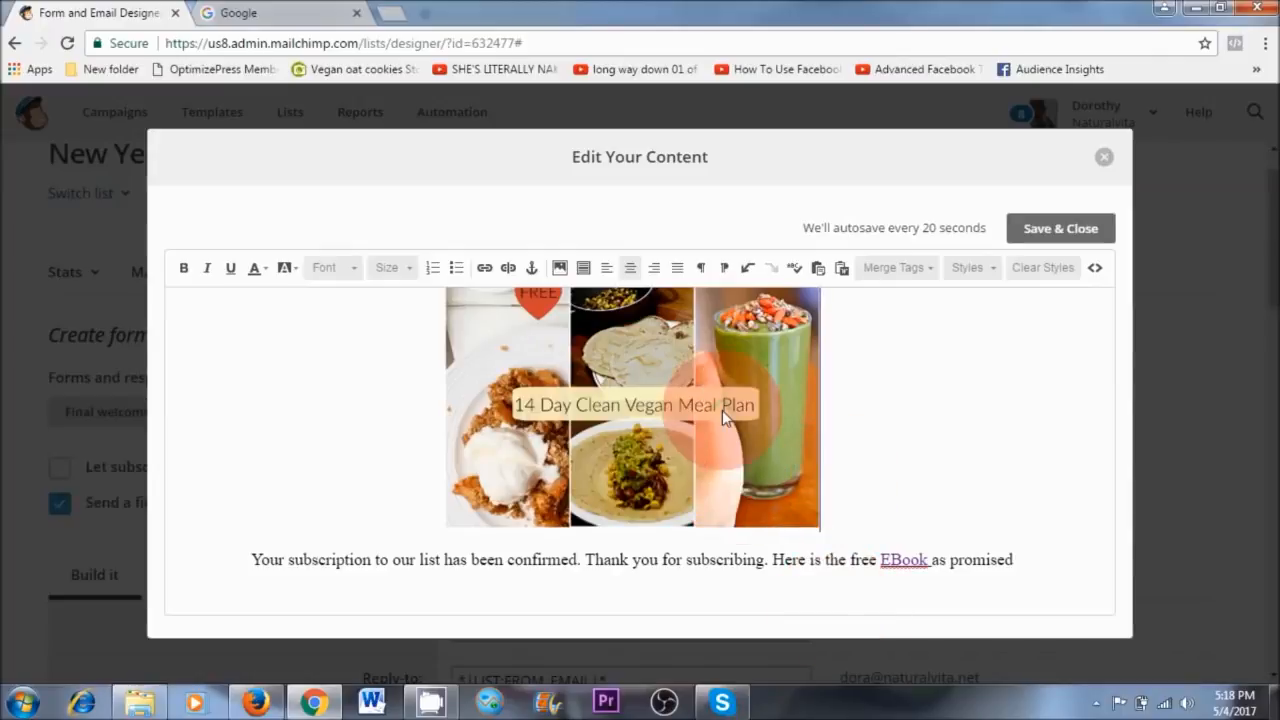
left_click(1028, 369)
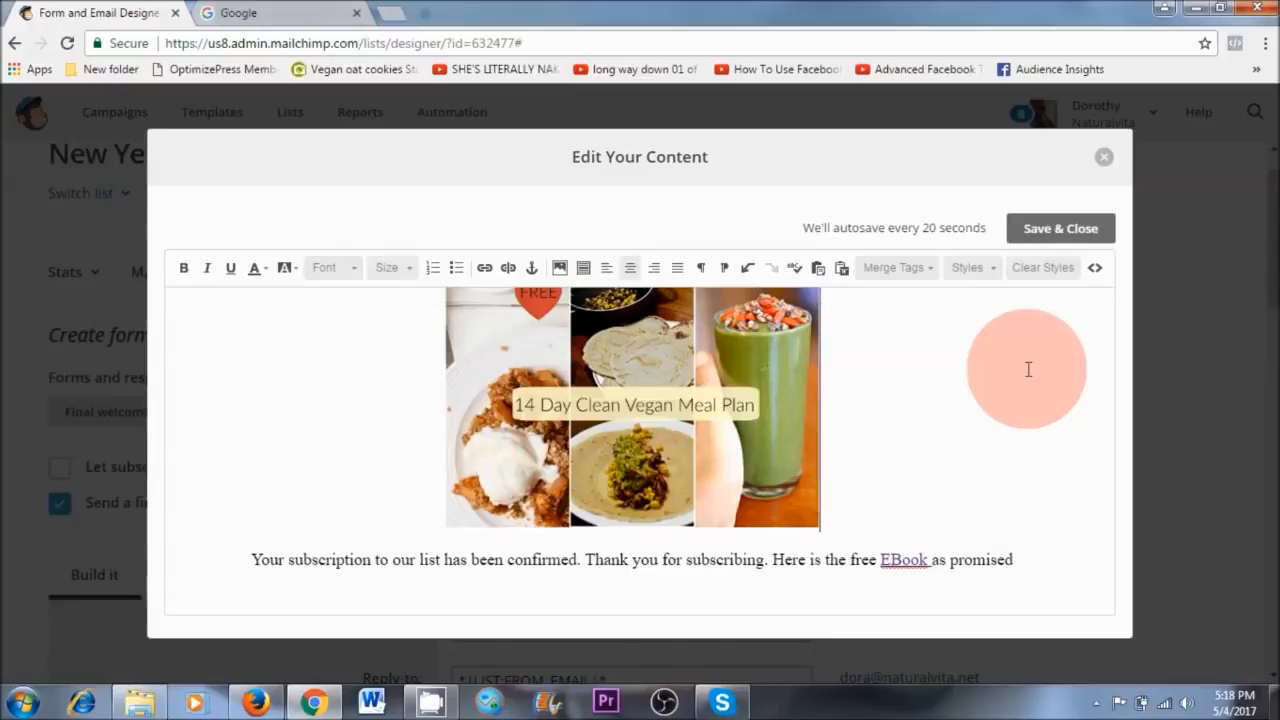
left_click(1057, 230)
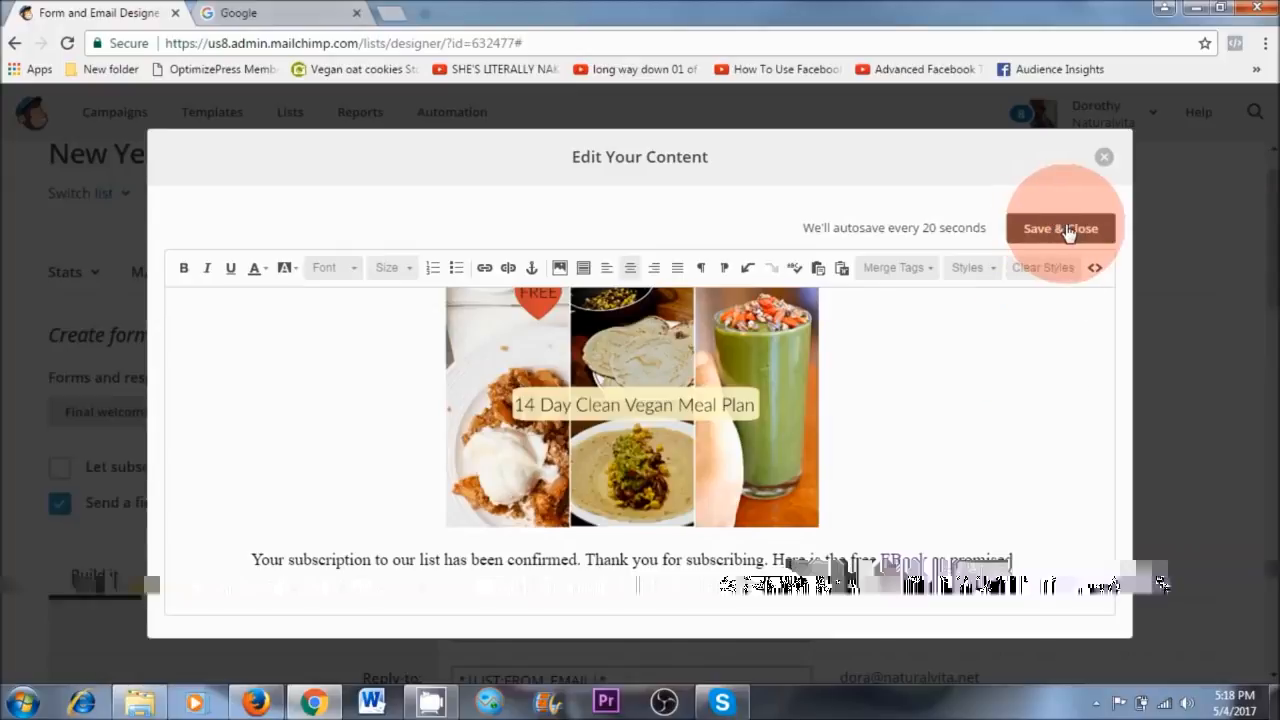
left_click(1104, 160)
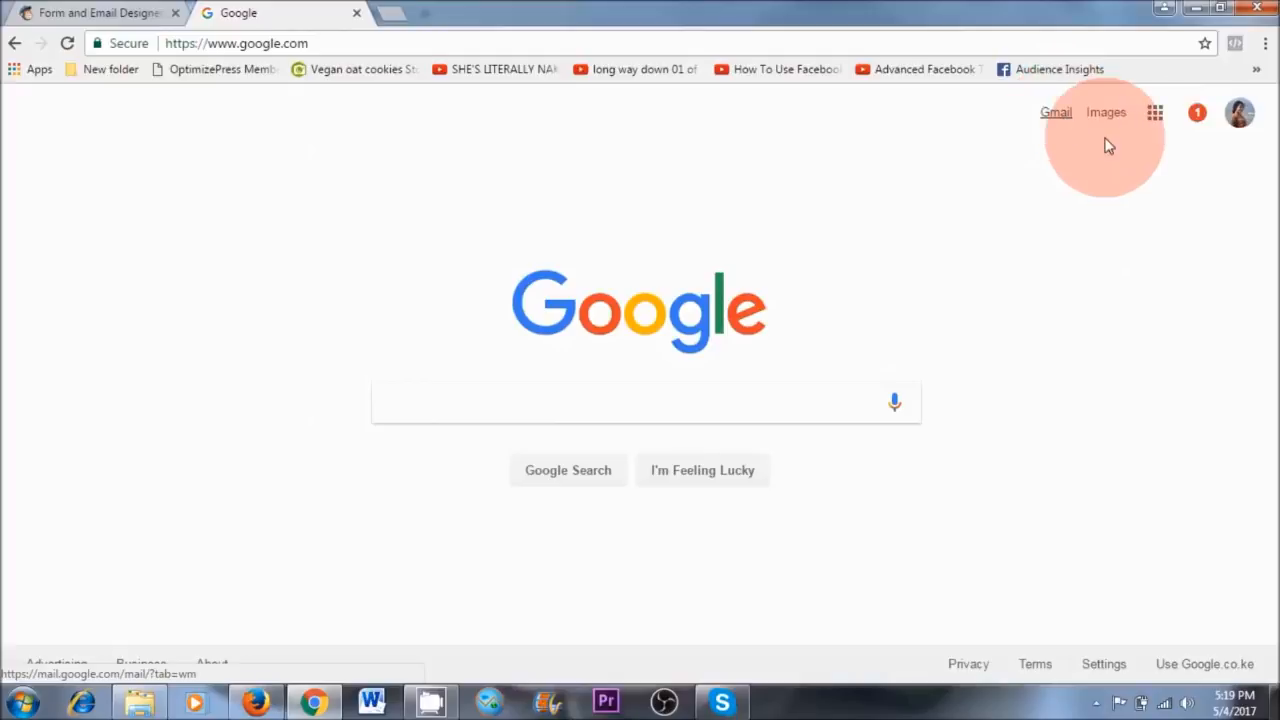
- Go from the Google home page to Google Drive and open the Common Sense Eating folder
left_click(1155, 113)
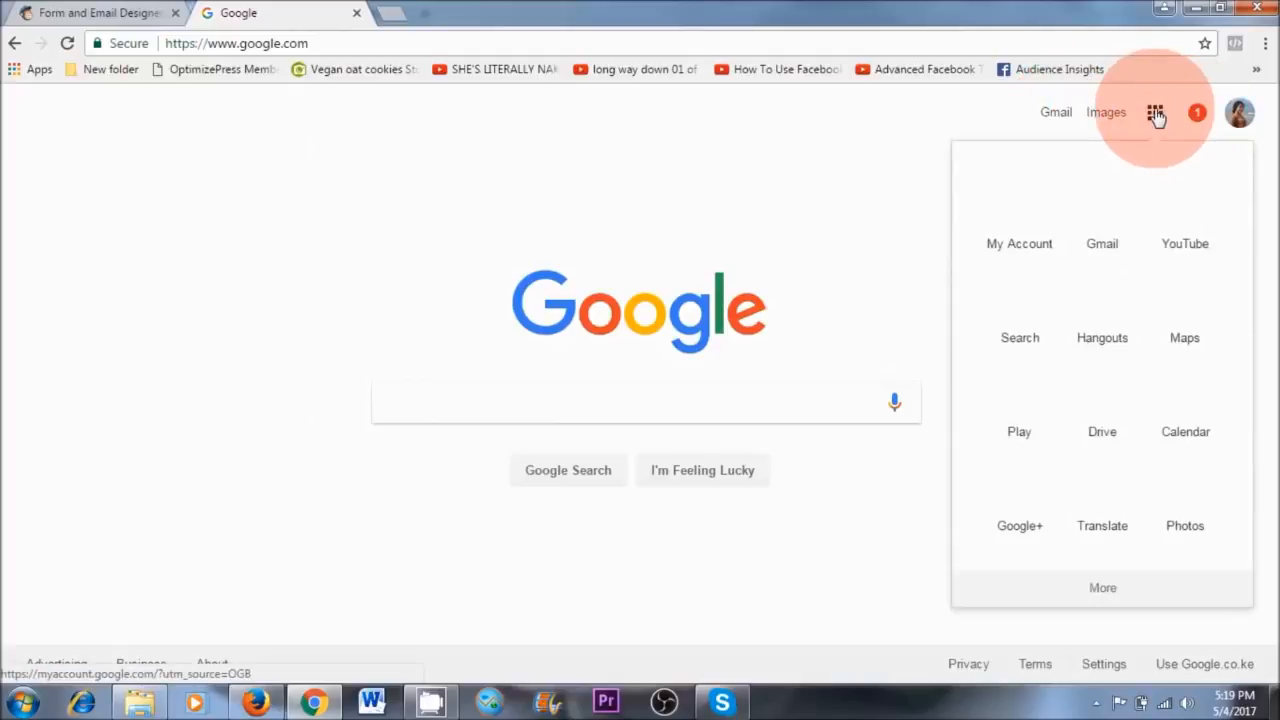
left_click(1108, 400)
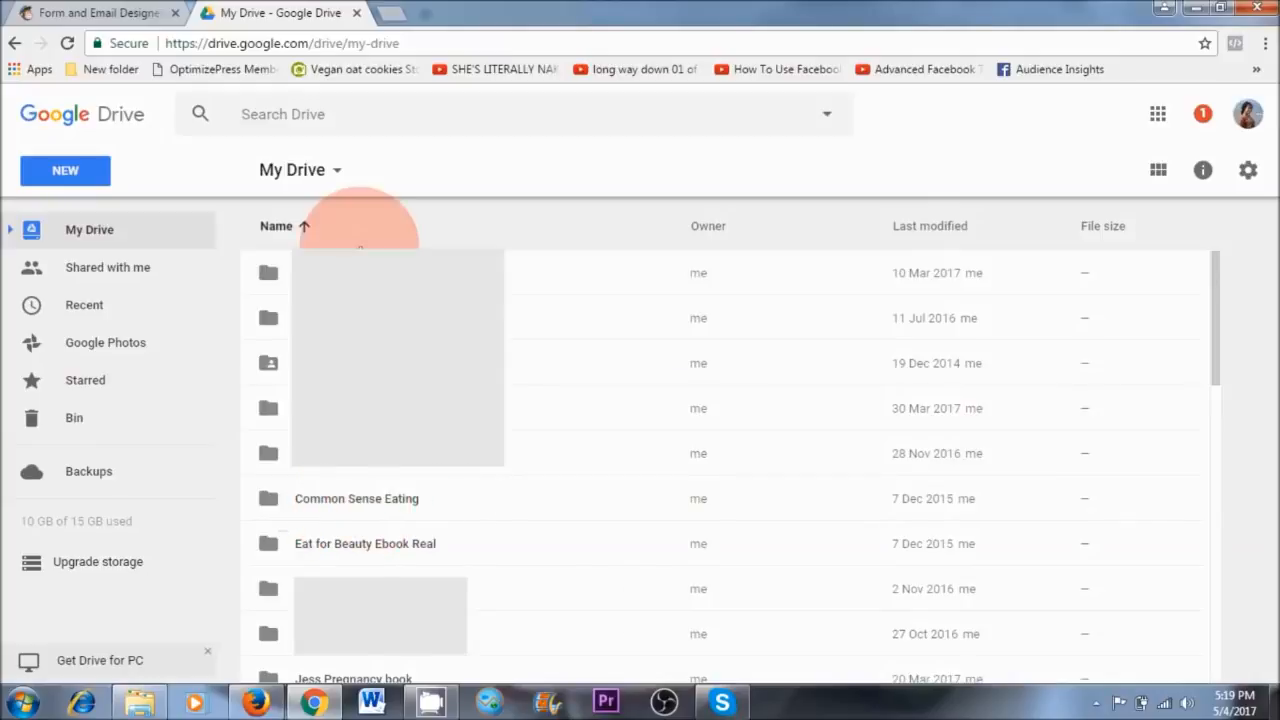
left_click(355, 548)
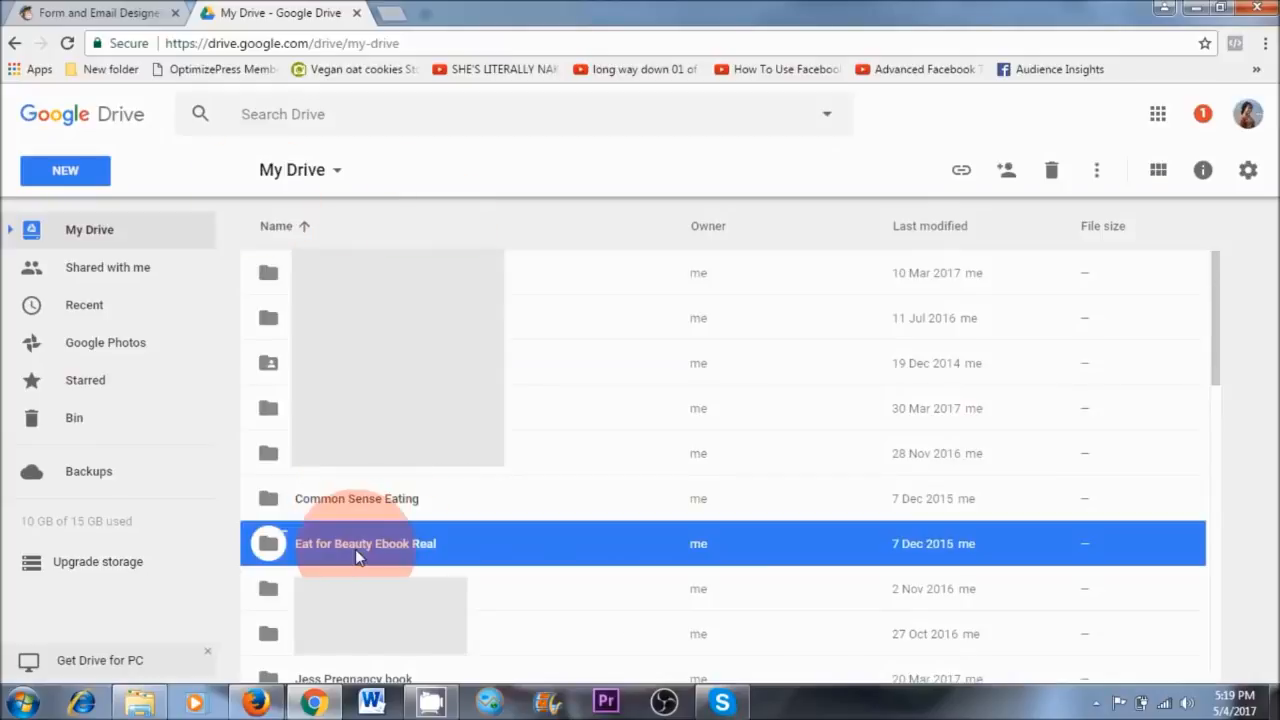
double_click(344, 500)
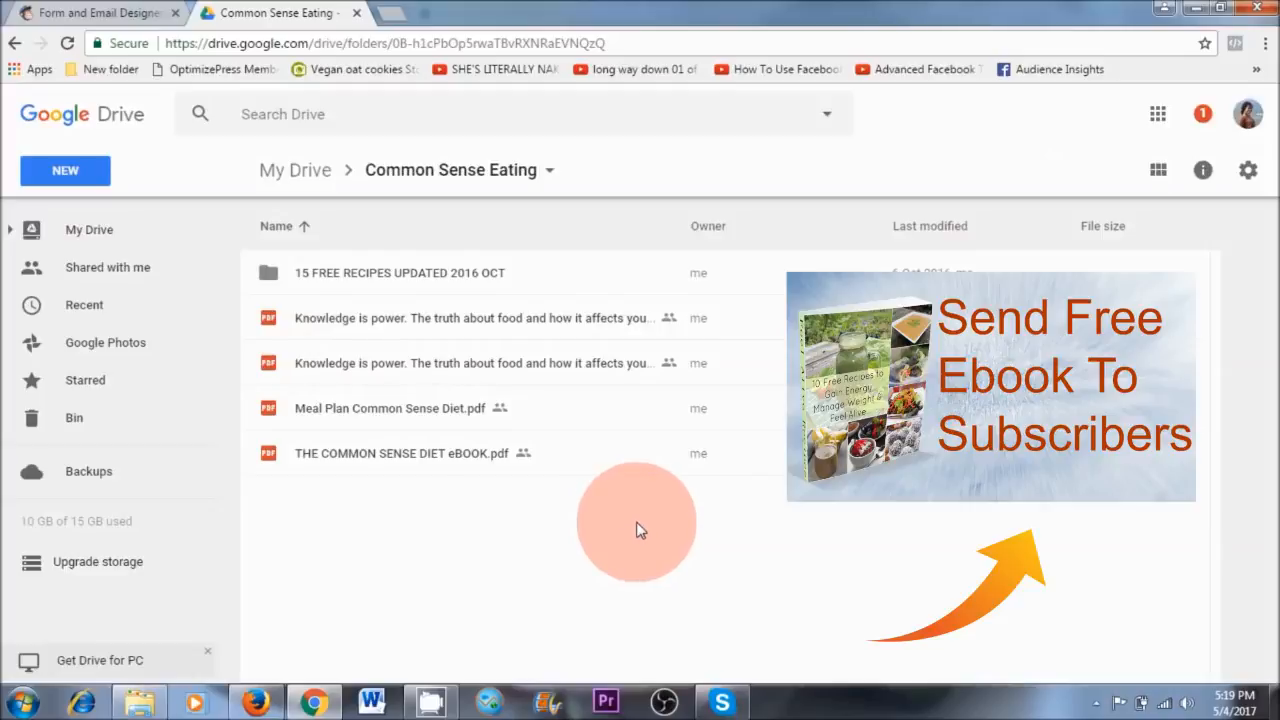
- Set link sharing for Meal Plan Common Sense Diet.pdf to On – Anyone with the link, with view access
left_click(448, 424)
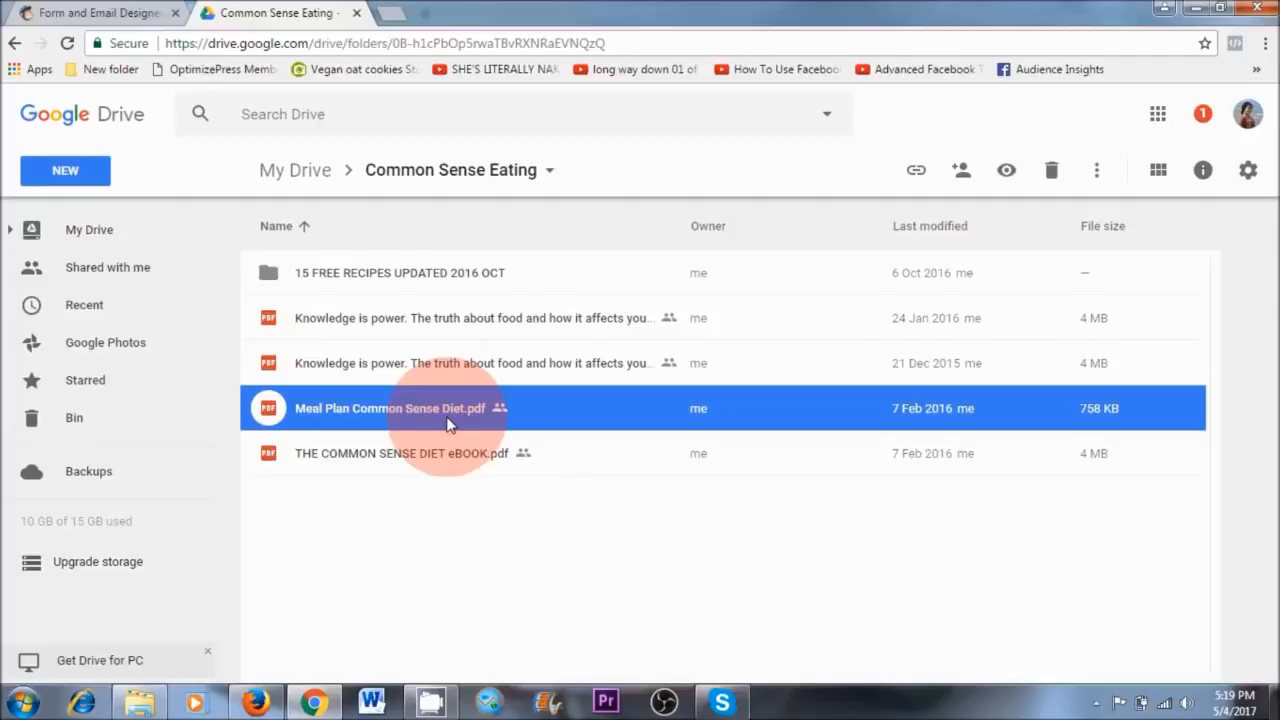
left_click(963, 177)
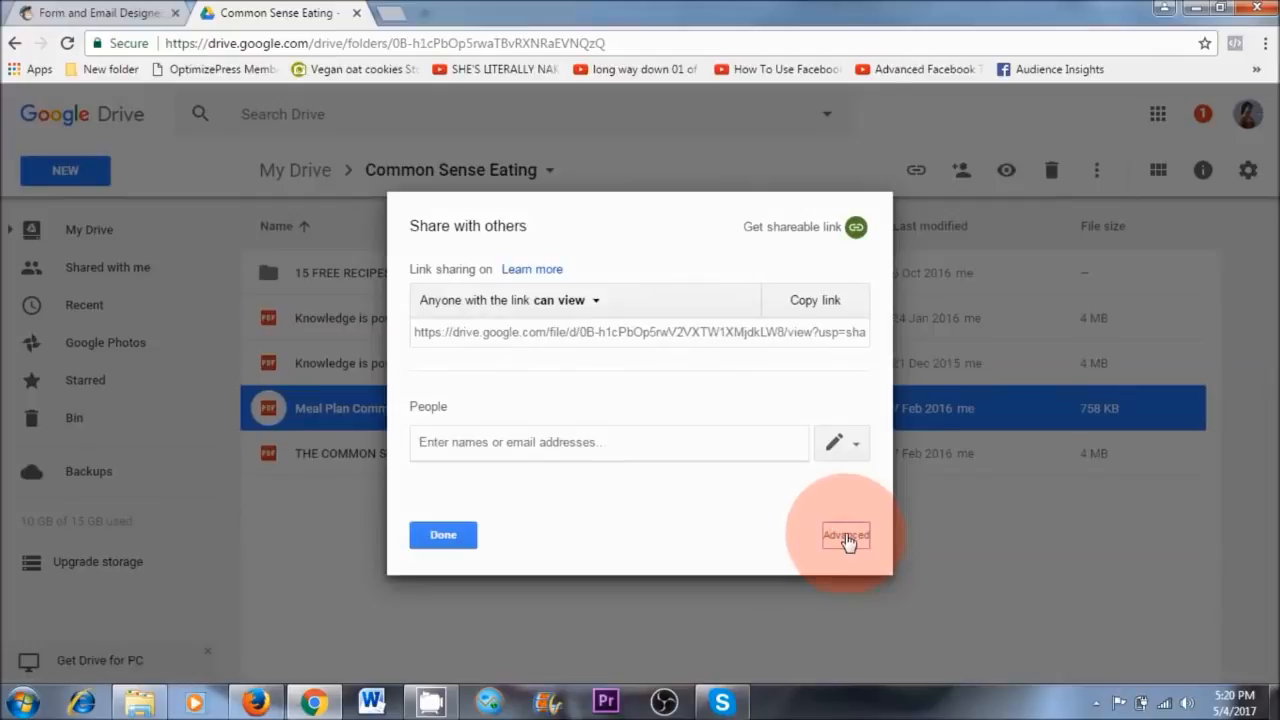
left_click(846, 537)
left_click(810, 314)
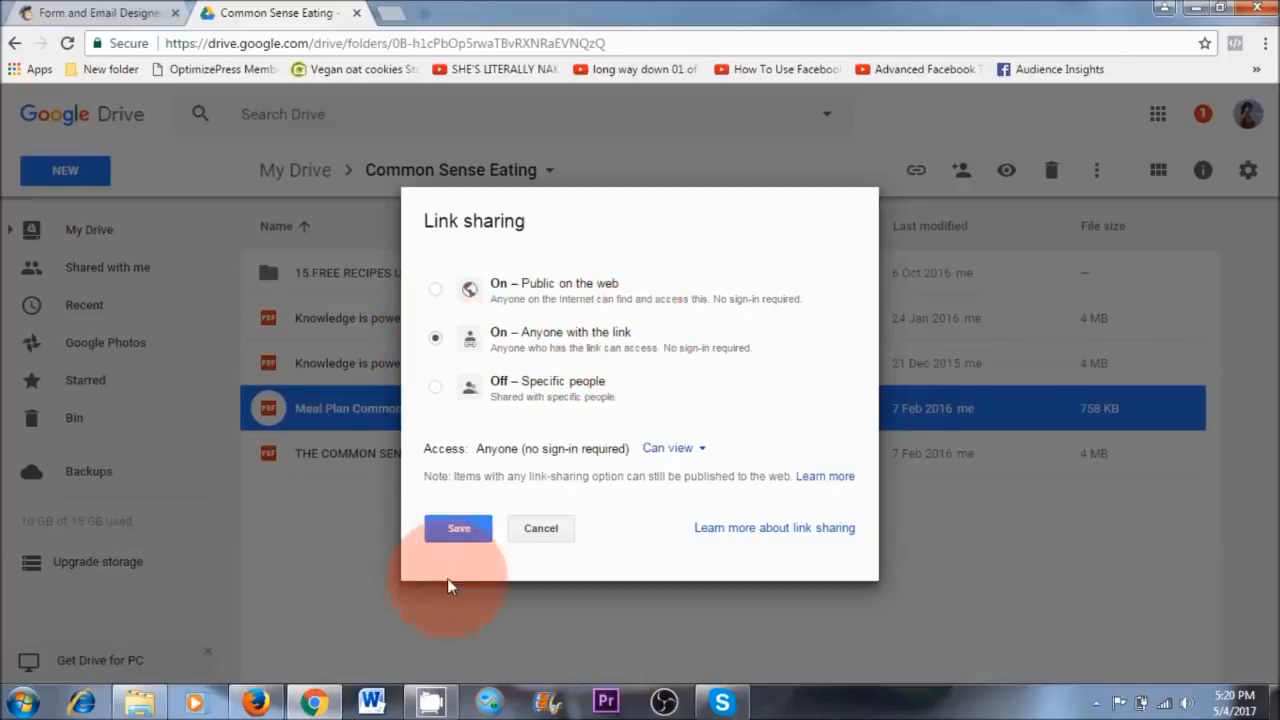
left_click(459, 530)
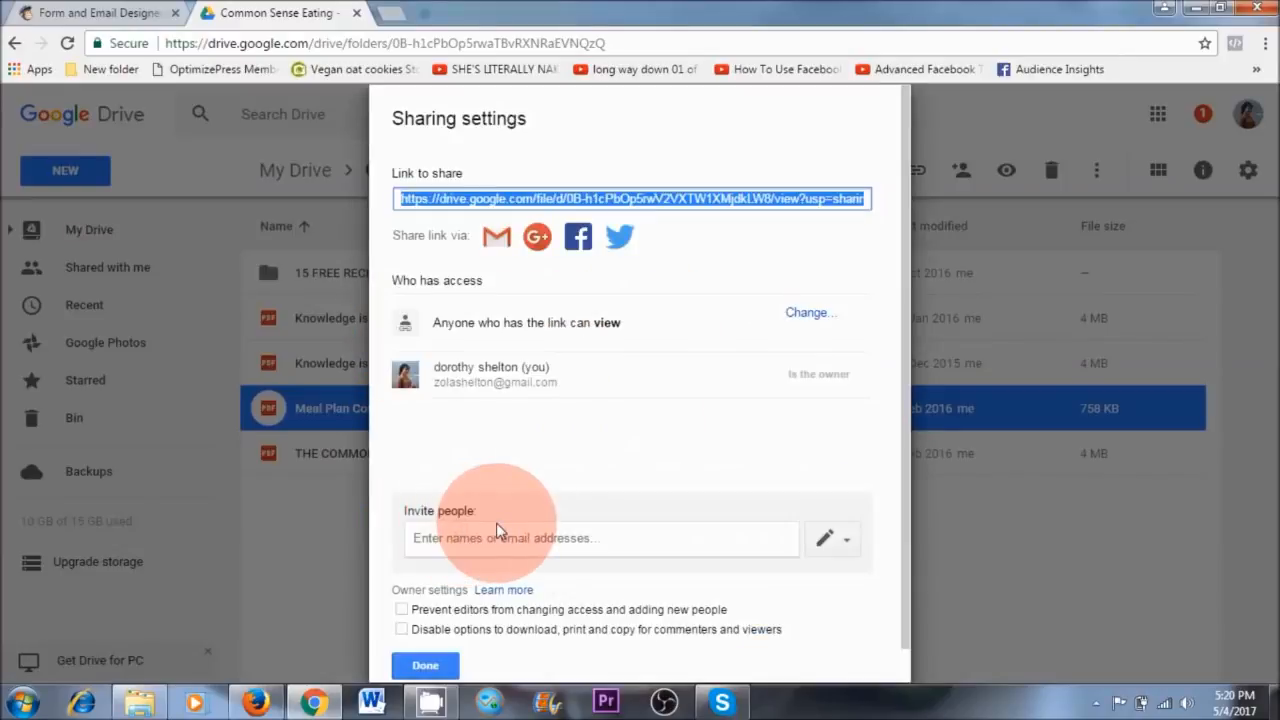
- Copy the meal plan PDF's shareable link and close its sharing settings
right_click(576, 204)
left_click(605, 218)
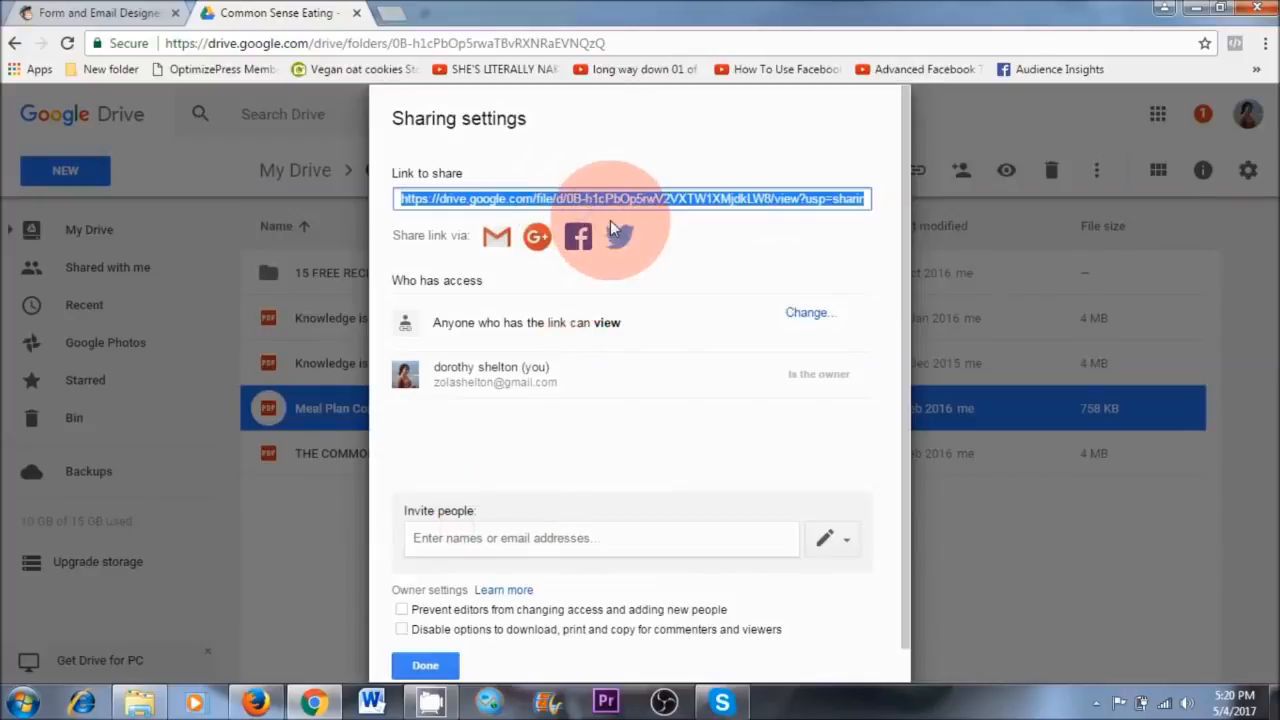
left_click(430, 668)
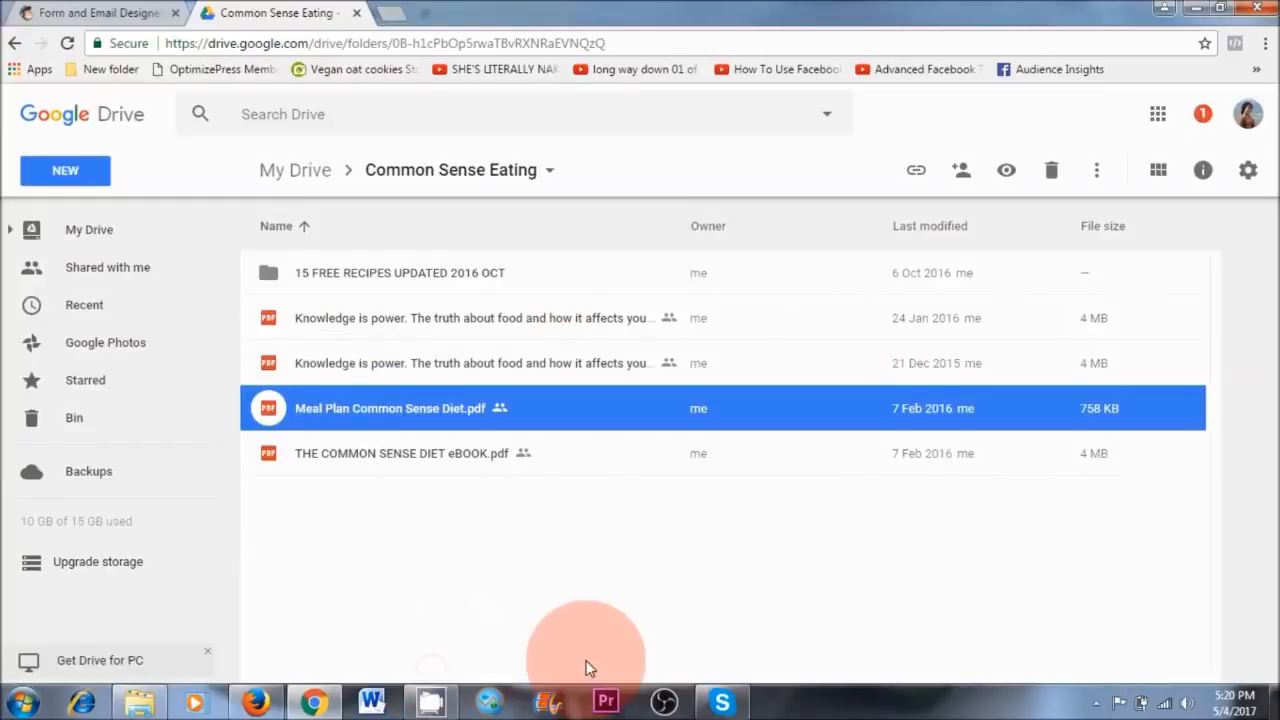
- Switch back to the MailChimp form designer and open the welcome email's image and text block for editing
left_click(85, 13)
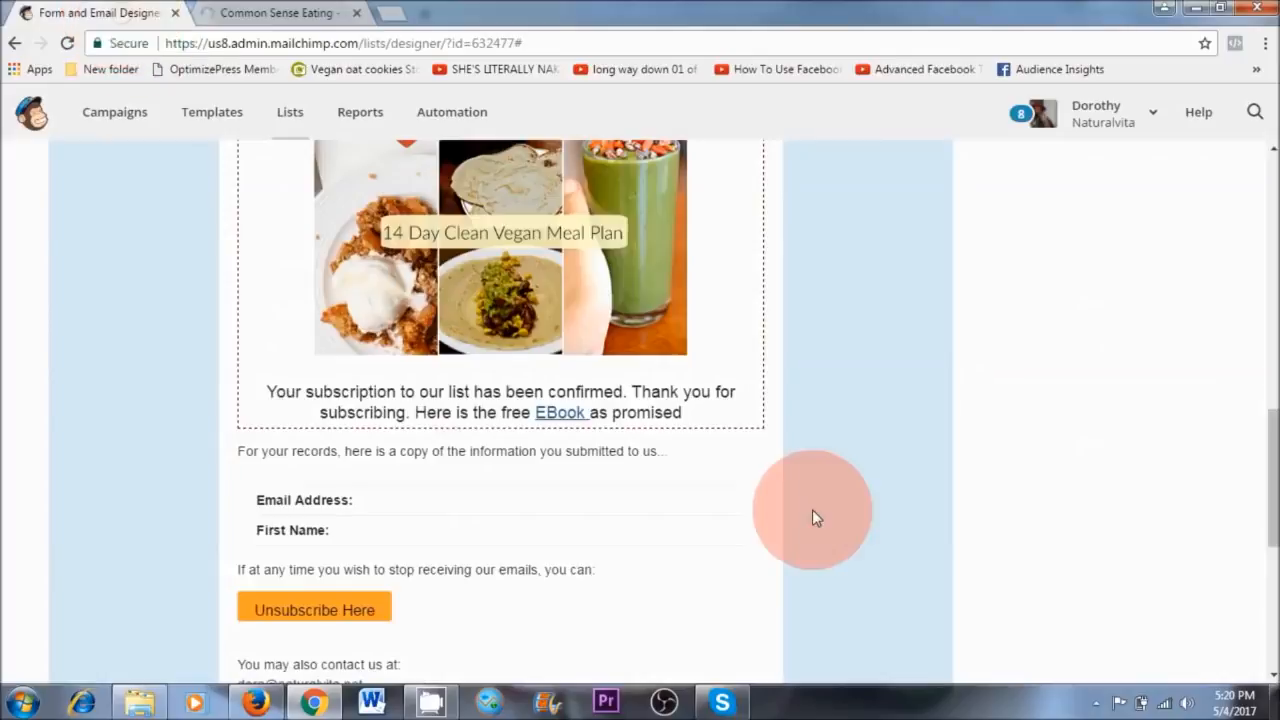
scroll(792, 480, "up", 1)
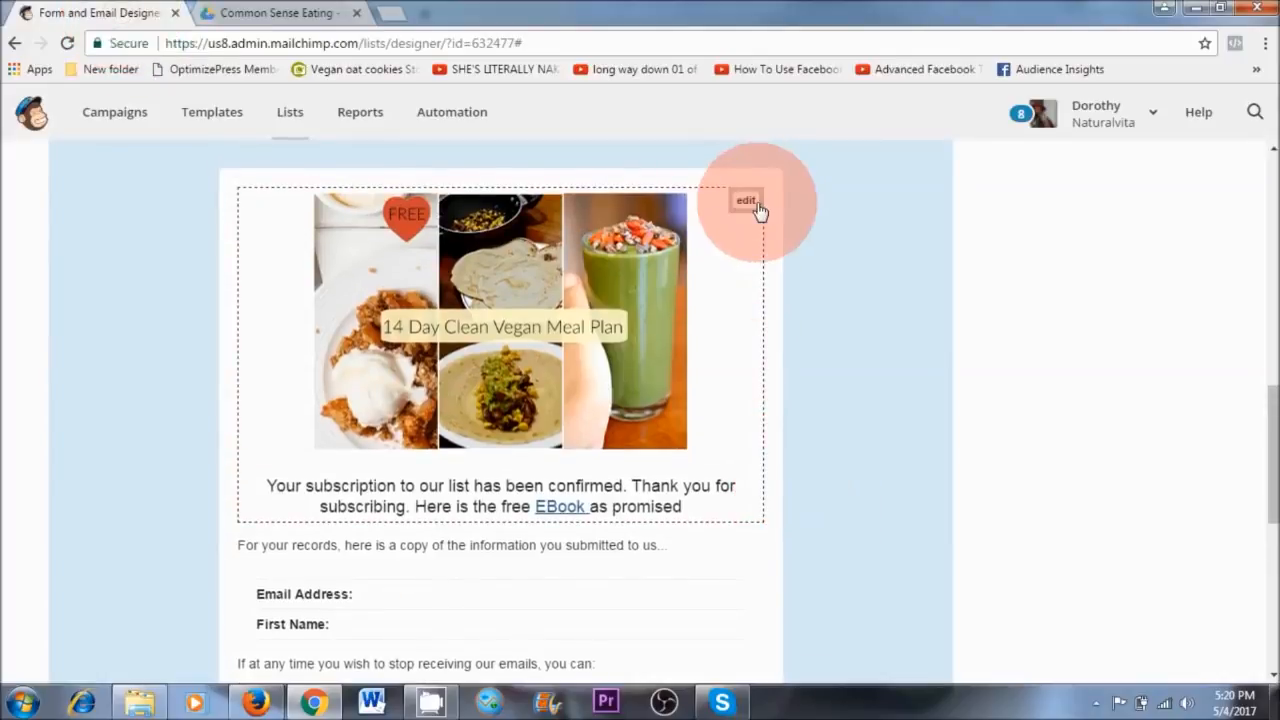
left_click(750, 208)
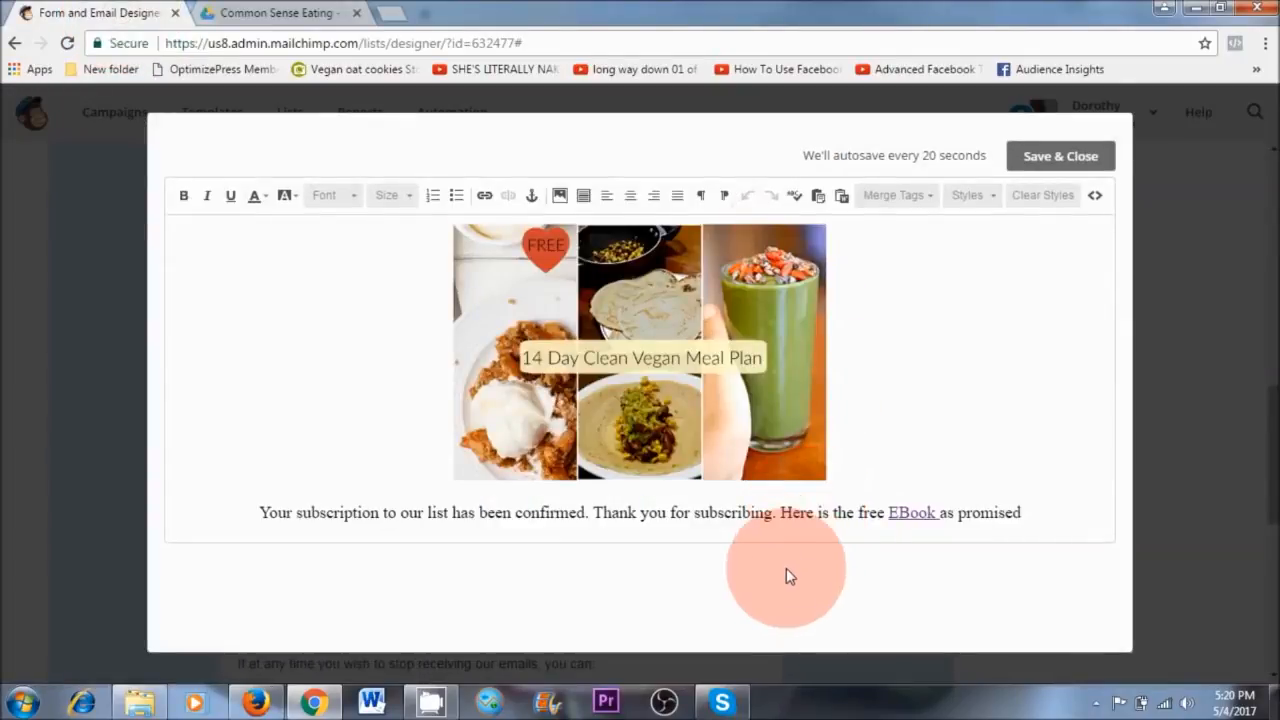
- Link the word "Here" in the welcome text to the copied Google Drive web address
left_click(783, 512)
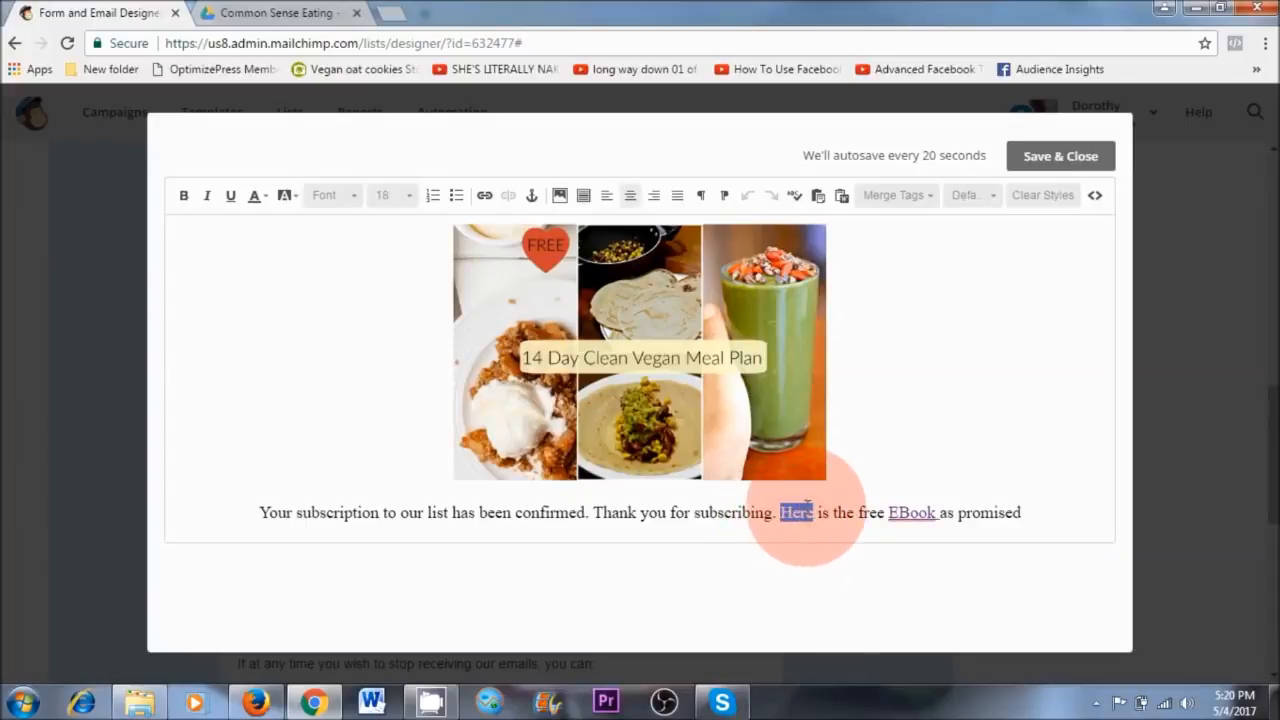
left_click(488, 201)
left_click(533, 402)
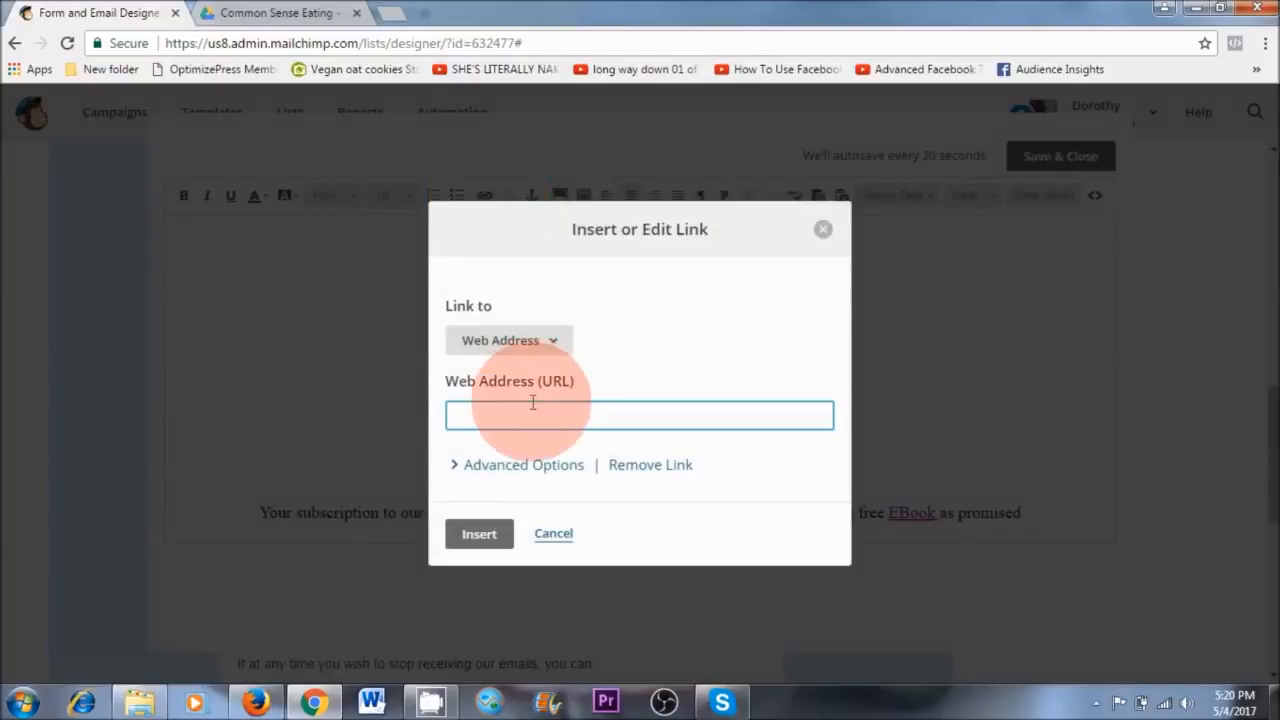
right_click(531, 416)
left_click(495, 531)
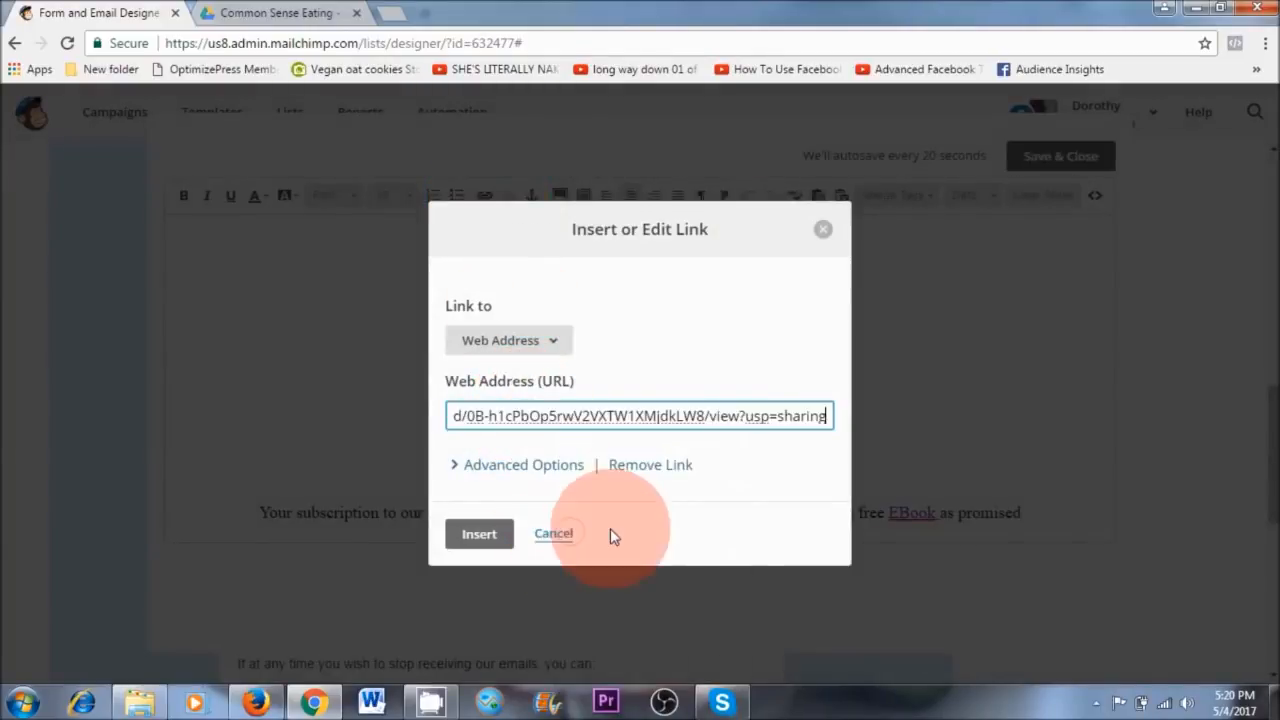
left_click(500, 540)
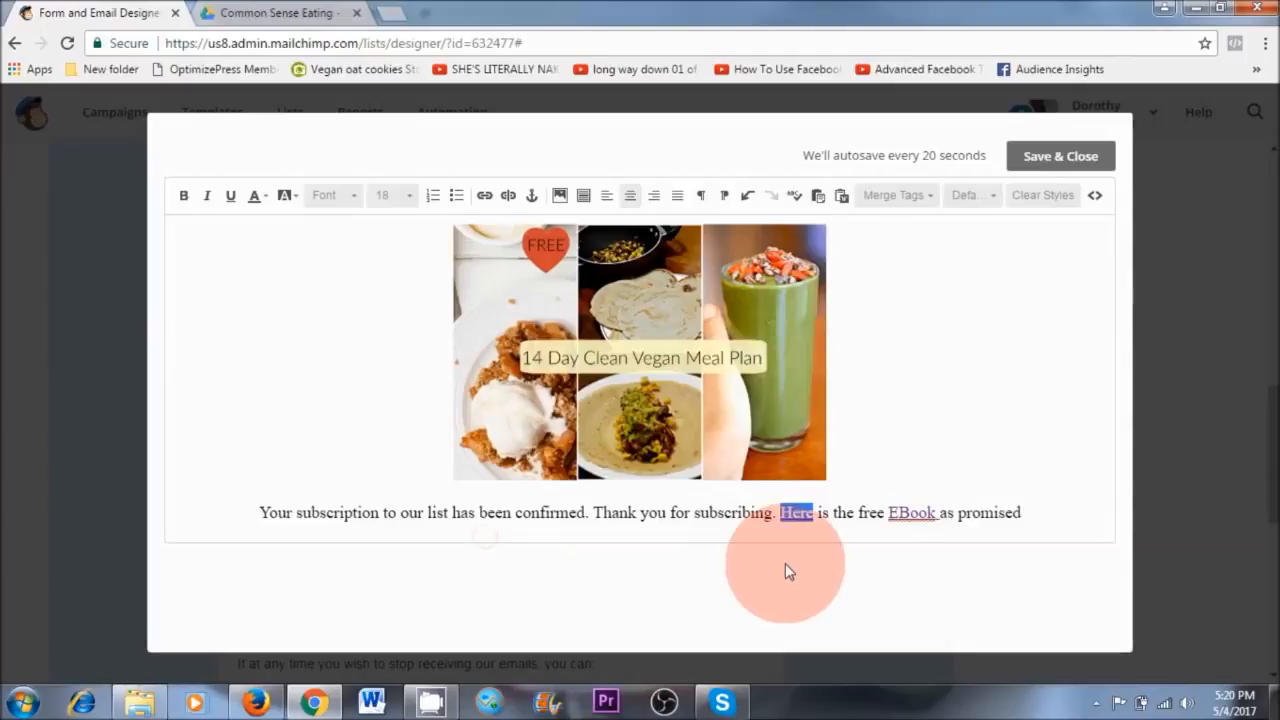
- Look over the naturalvita.net homepage and the free recipes signup form in its sidebar
left_click(862, 437)
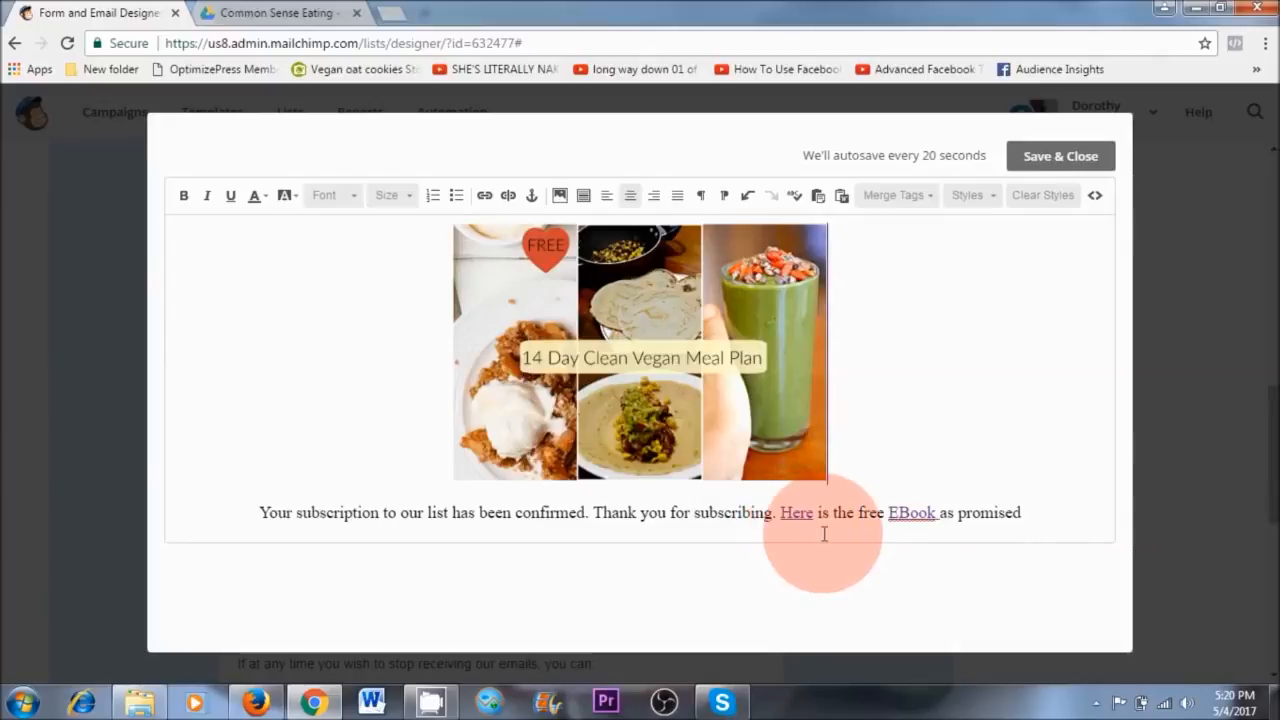
left_click(276, 14)
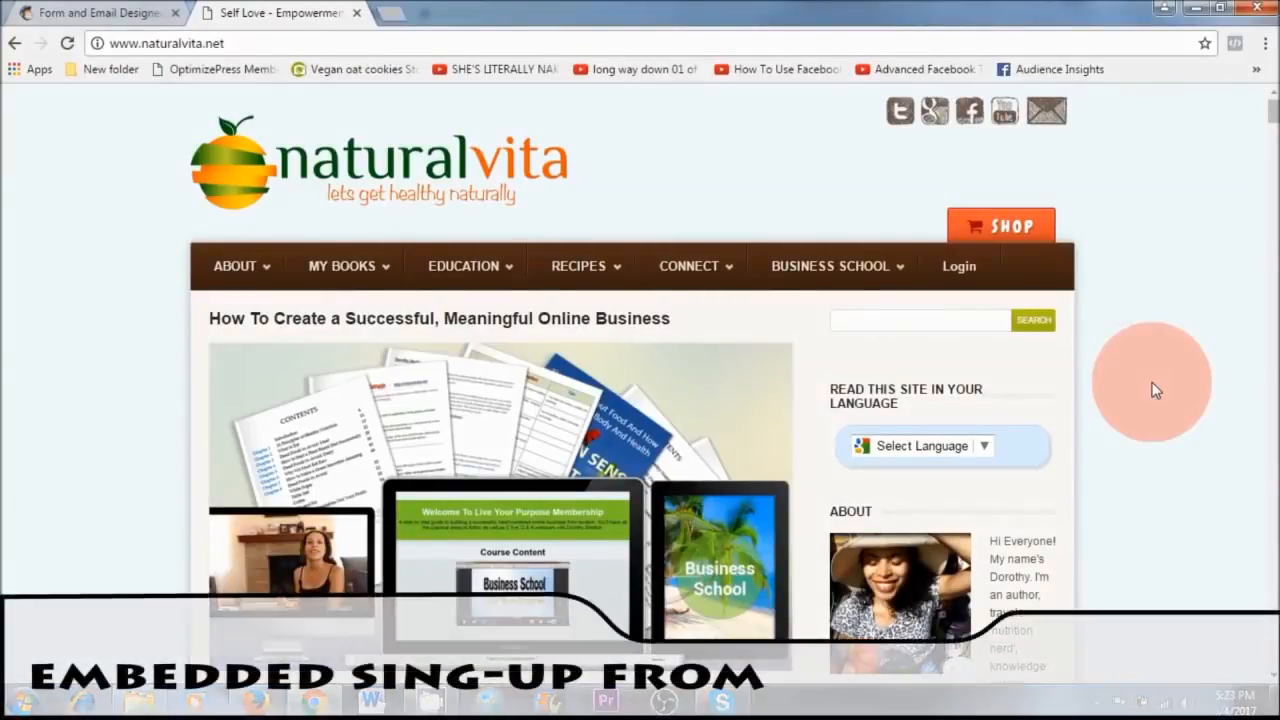
scroll(1152, 390, "down", 6)
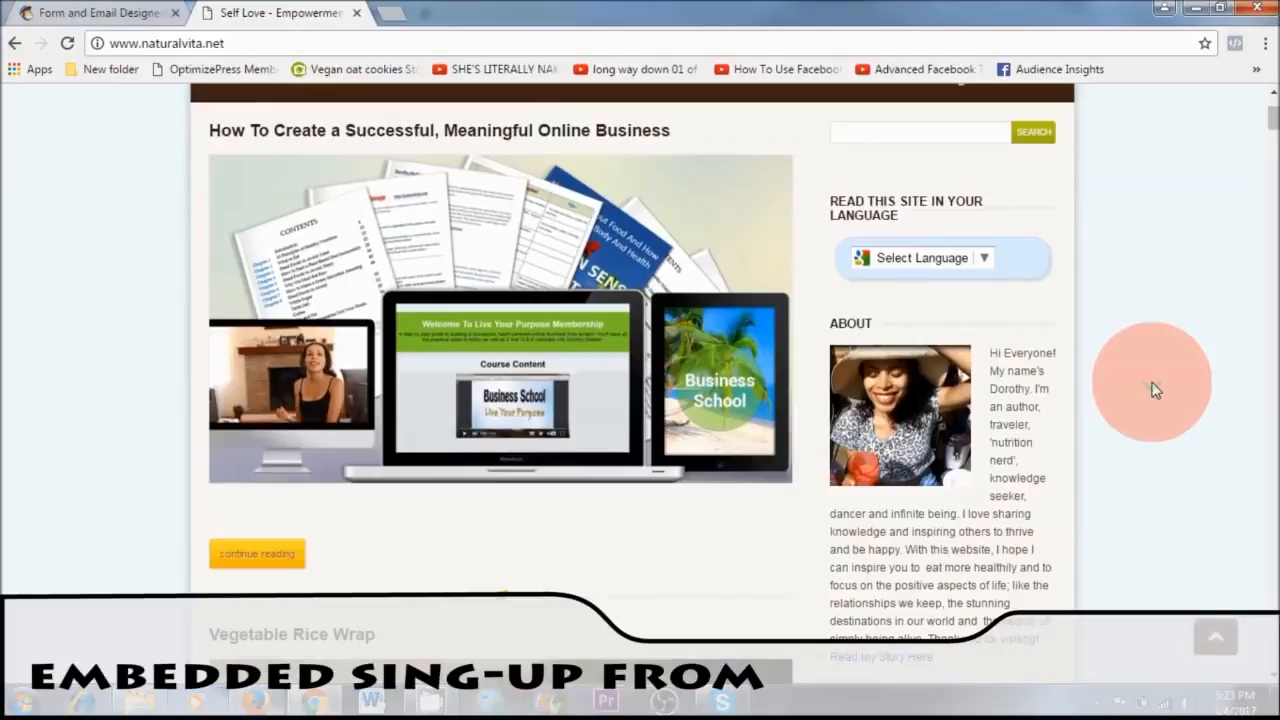
scroll(1152, 390, "down", 5)
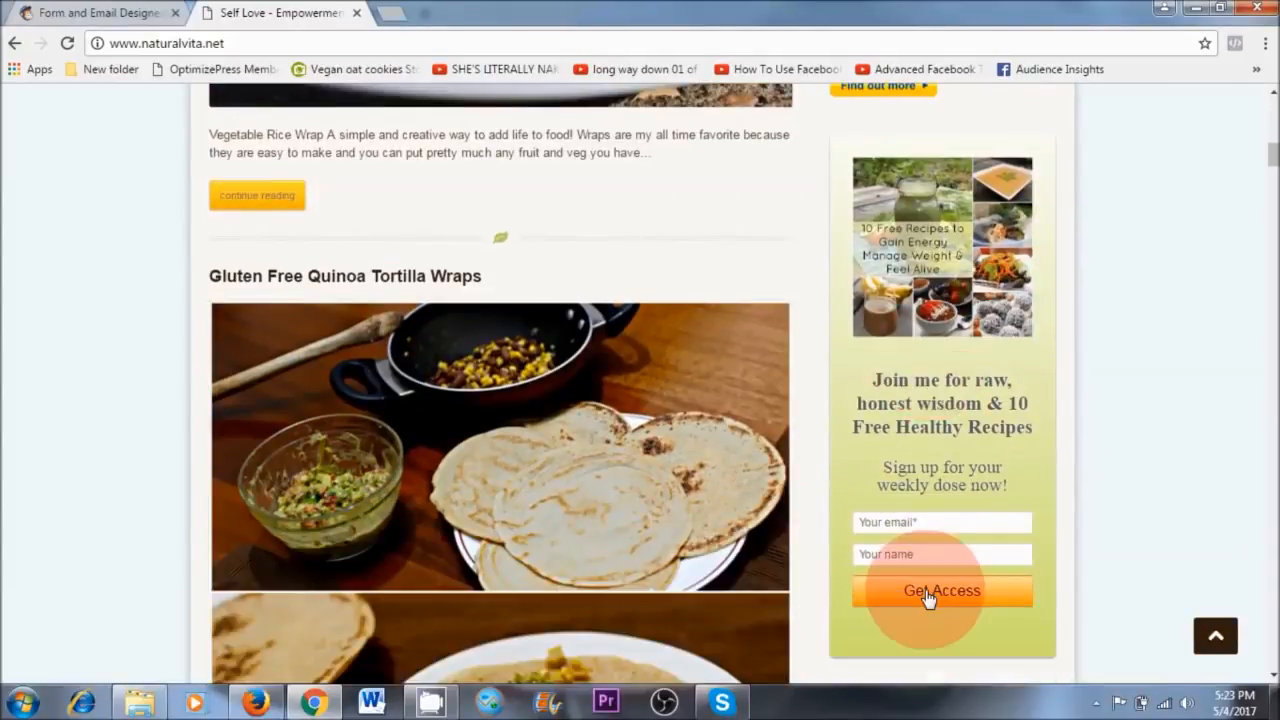
scroll(930, 490, "up", 10)
scroll(930, 490, "down", 6)
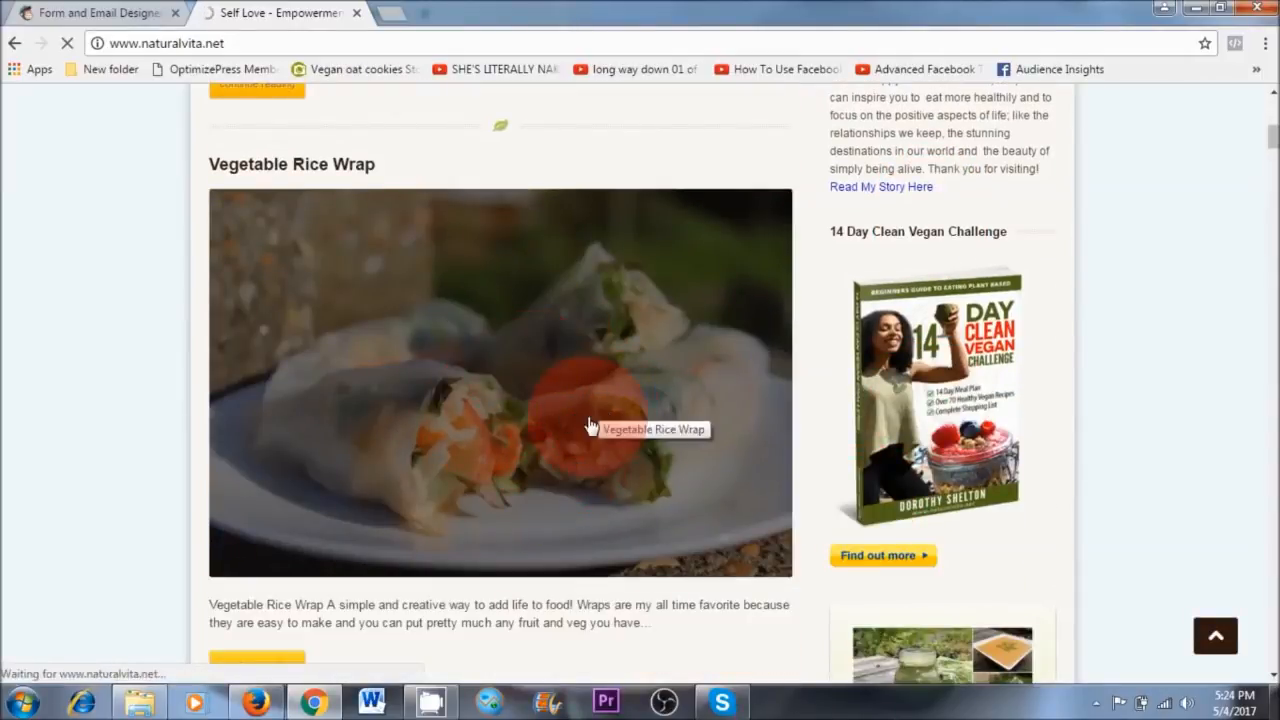
scroll(1180, 380, "down", 10)
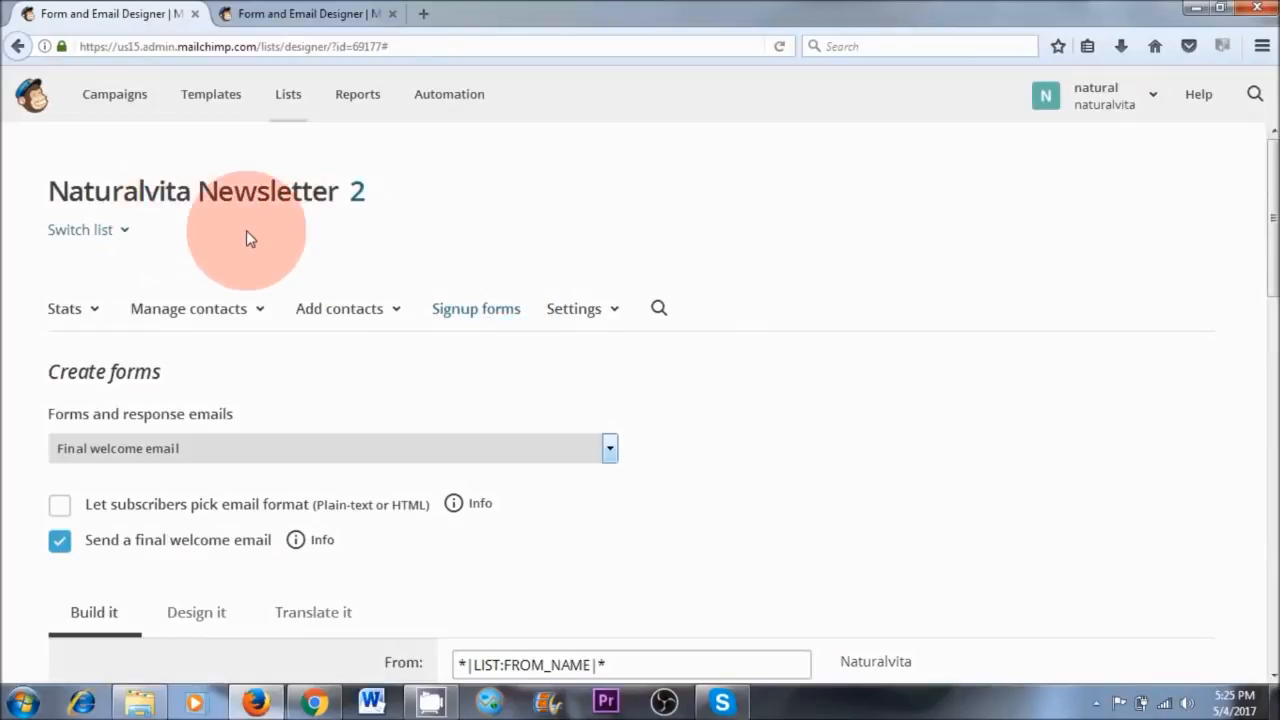
- In Firefox, open the Embedded forms page from the signup forms of the Naturalvita Newsletter list
left_click(475, 317)
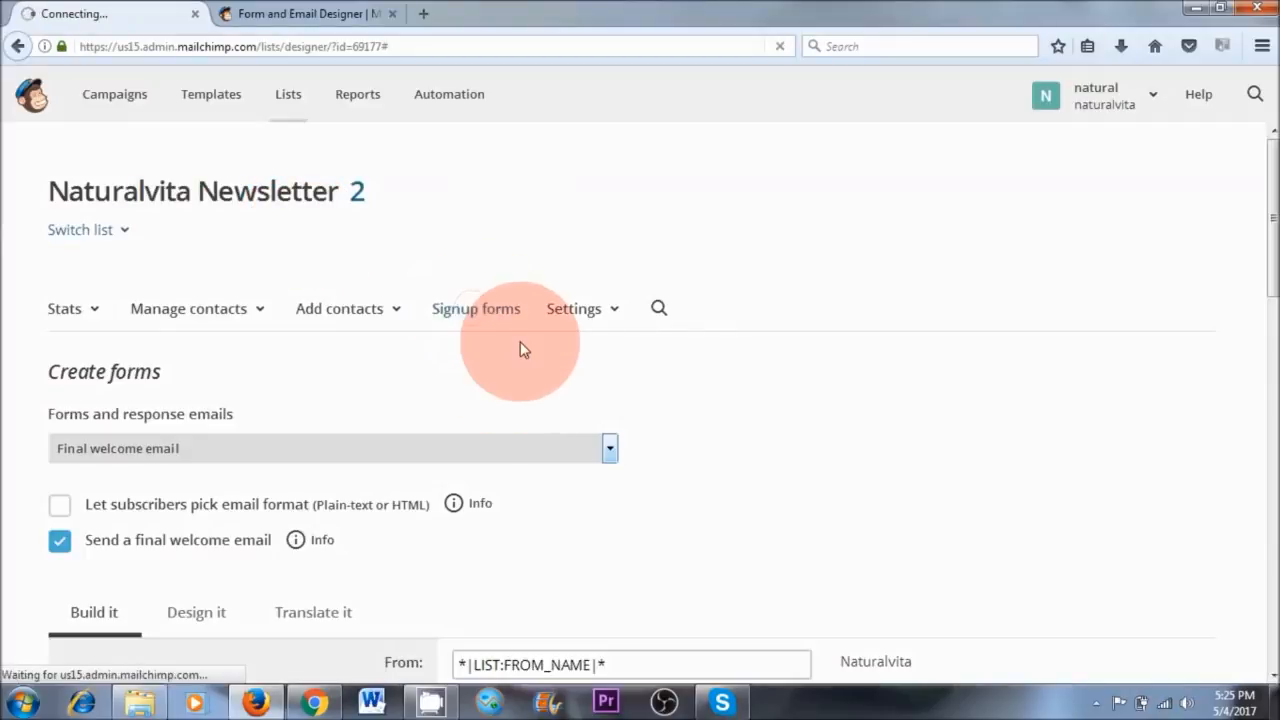
scroll(191, 349, "down", 2)
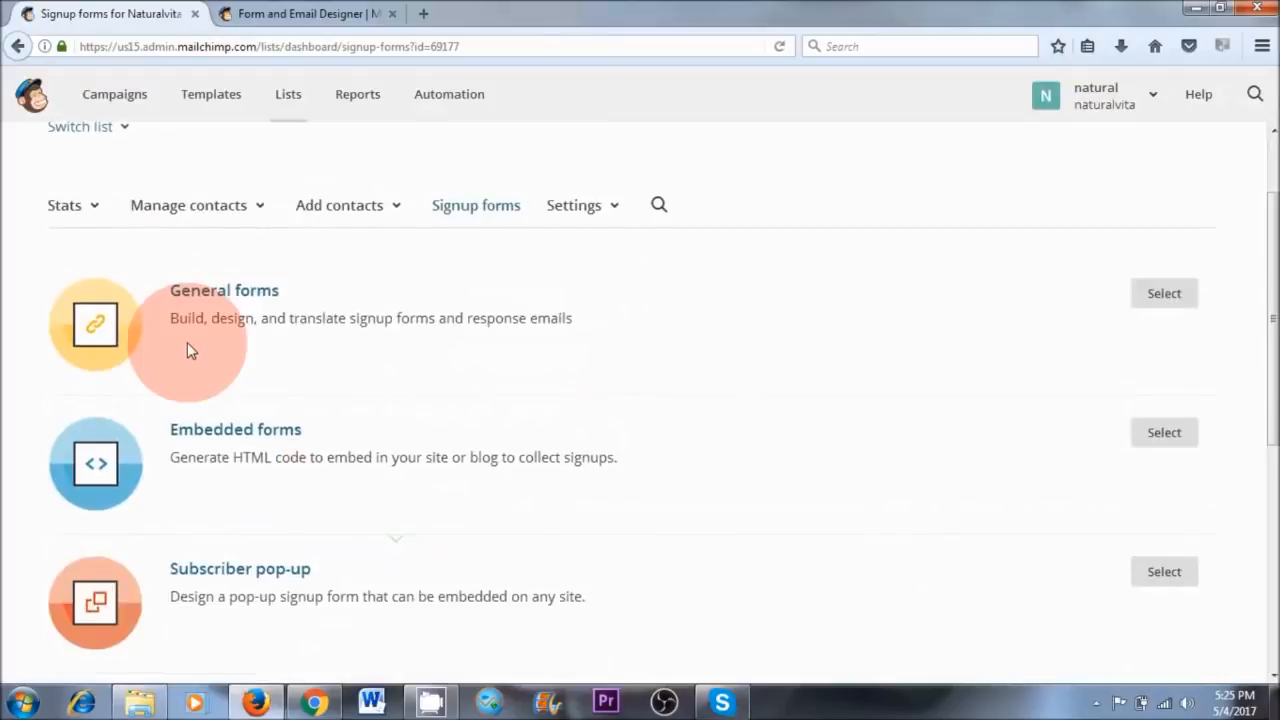
left_click(251, 425)
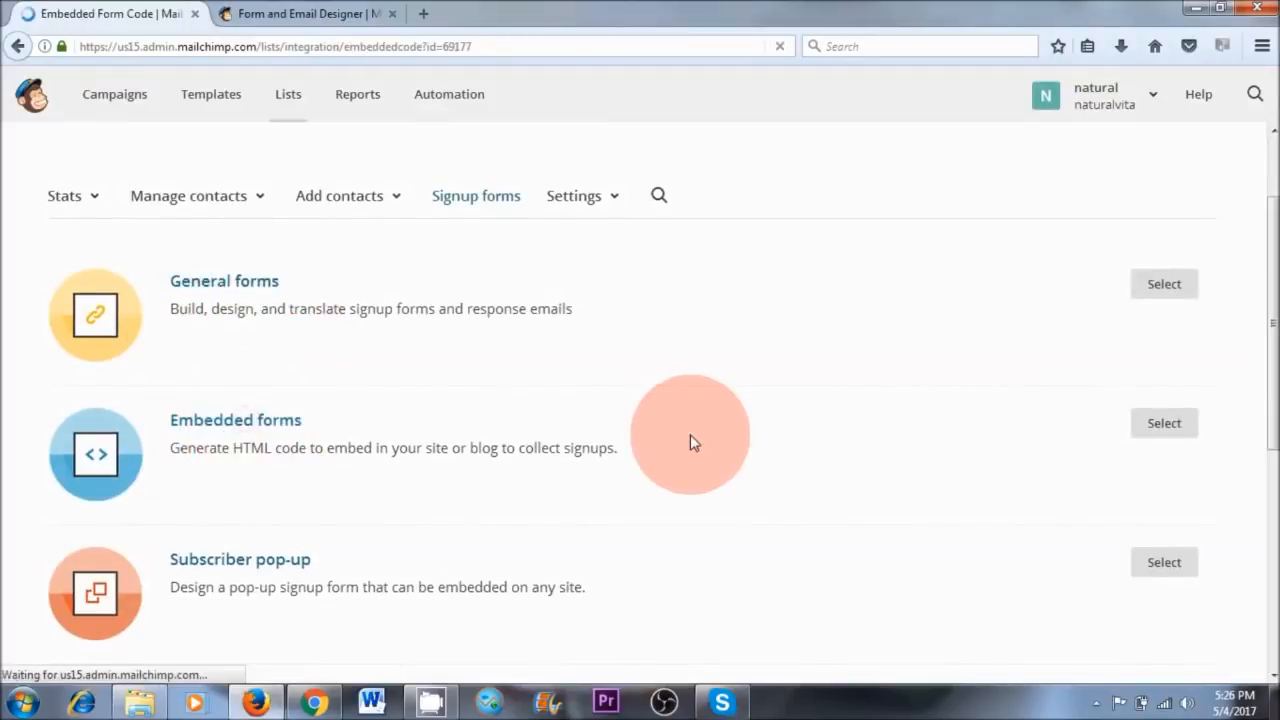
scroll(690, 434, "down", 3)
scroll(690, 434, "up", 2)
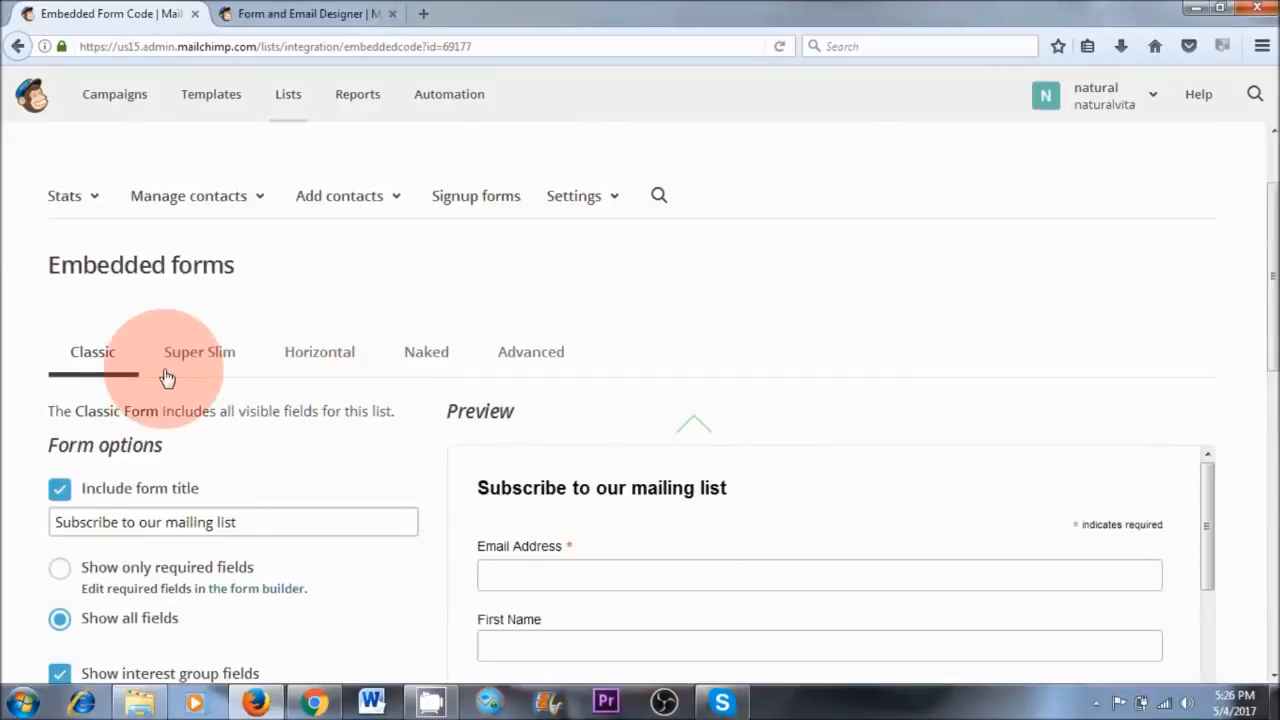
- Compare the previews of the Super Slim, Horizontal and Naked embedded form styles
left_click(210, 365)
scroll(743, 534, "down", 3)
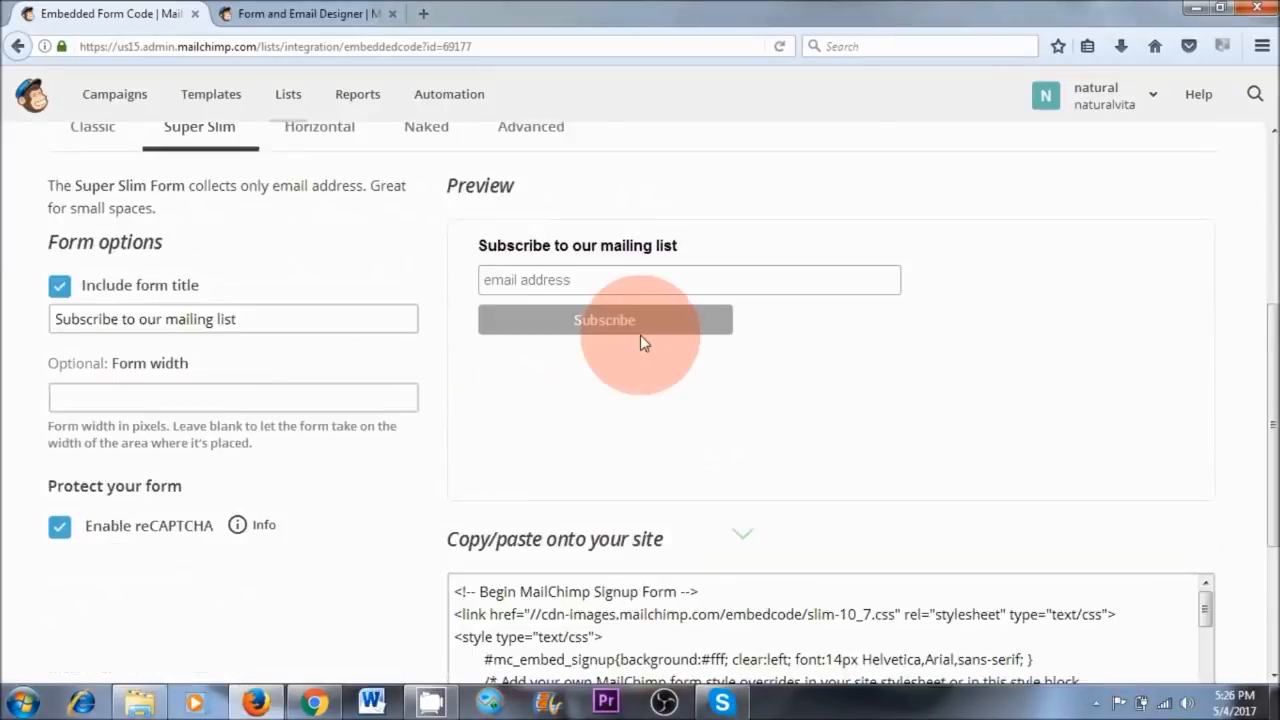
scroll(740, 319, "up", 3)
left_click(320, 354)
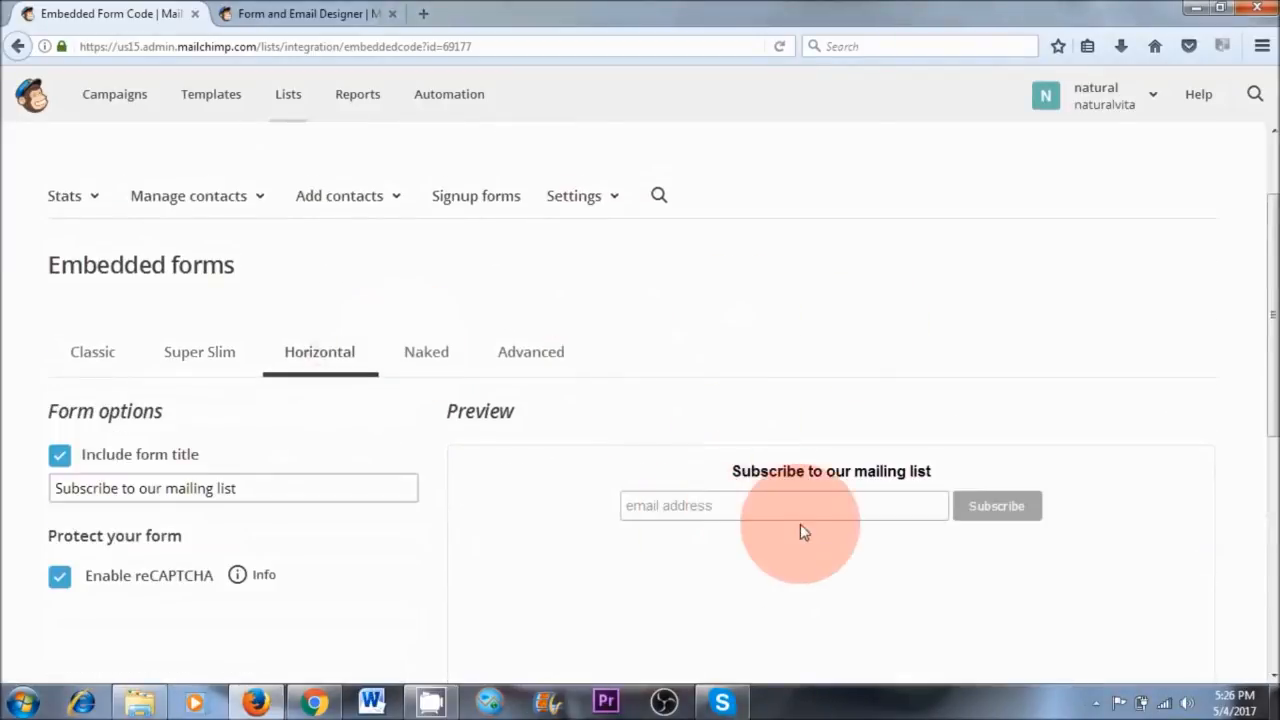
left_click(423, 356)
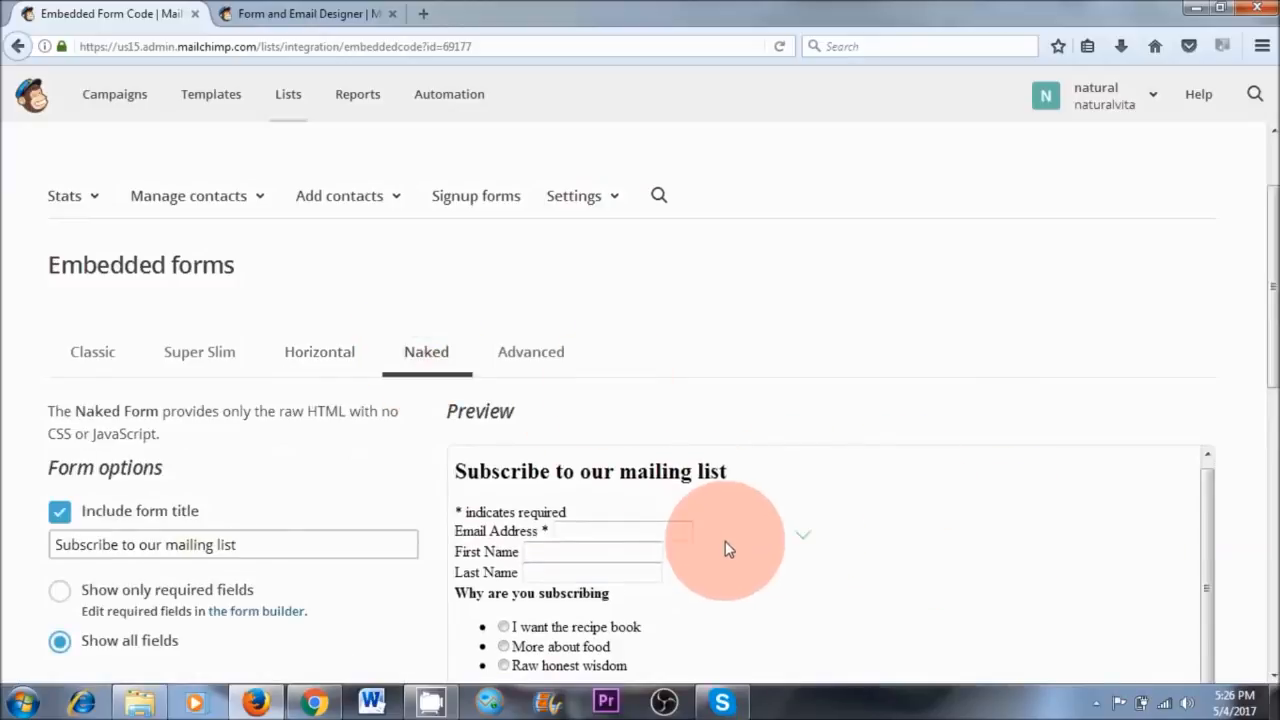
scroll(620, 570, "down", 3)
scroll(700, 480, "up", 3)
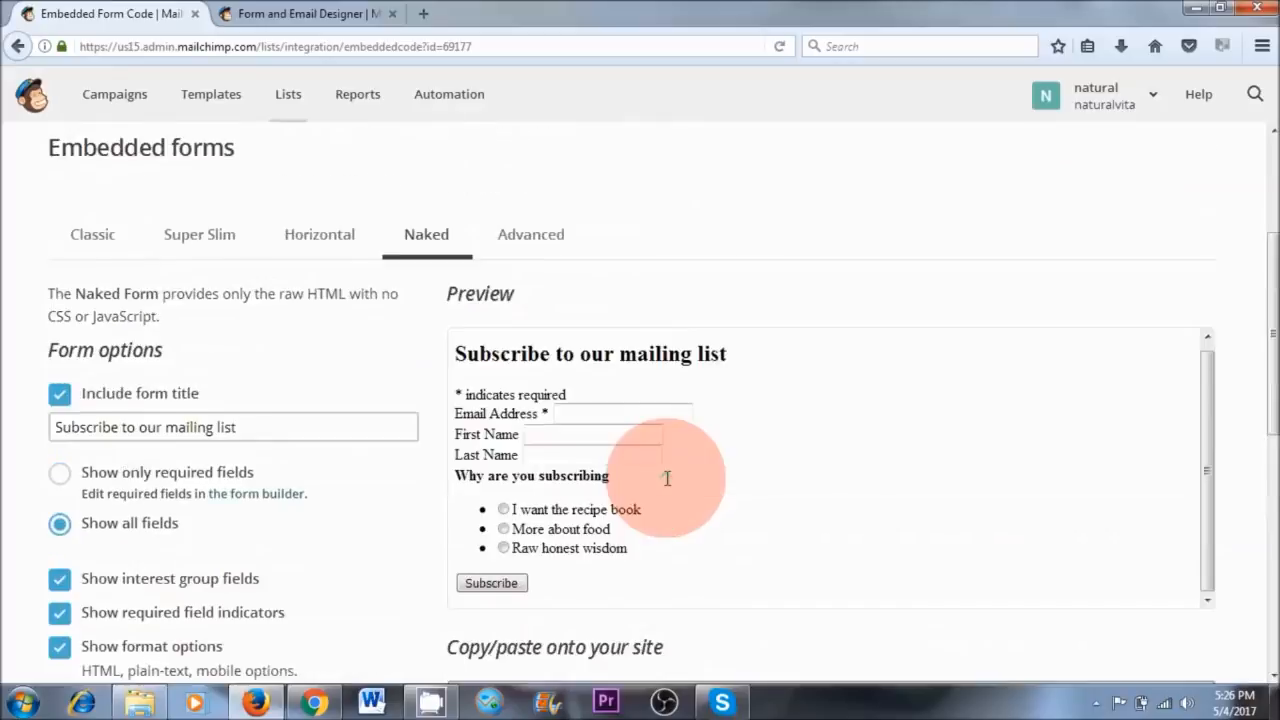
- Choose the Super Slim form style and set its form title to "Get my free recipe book here"
left_click(180, 360)
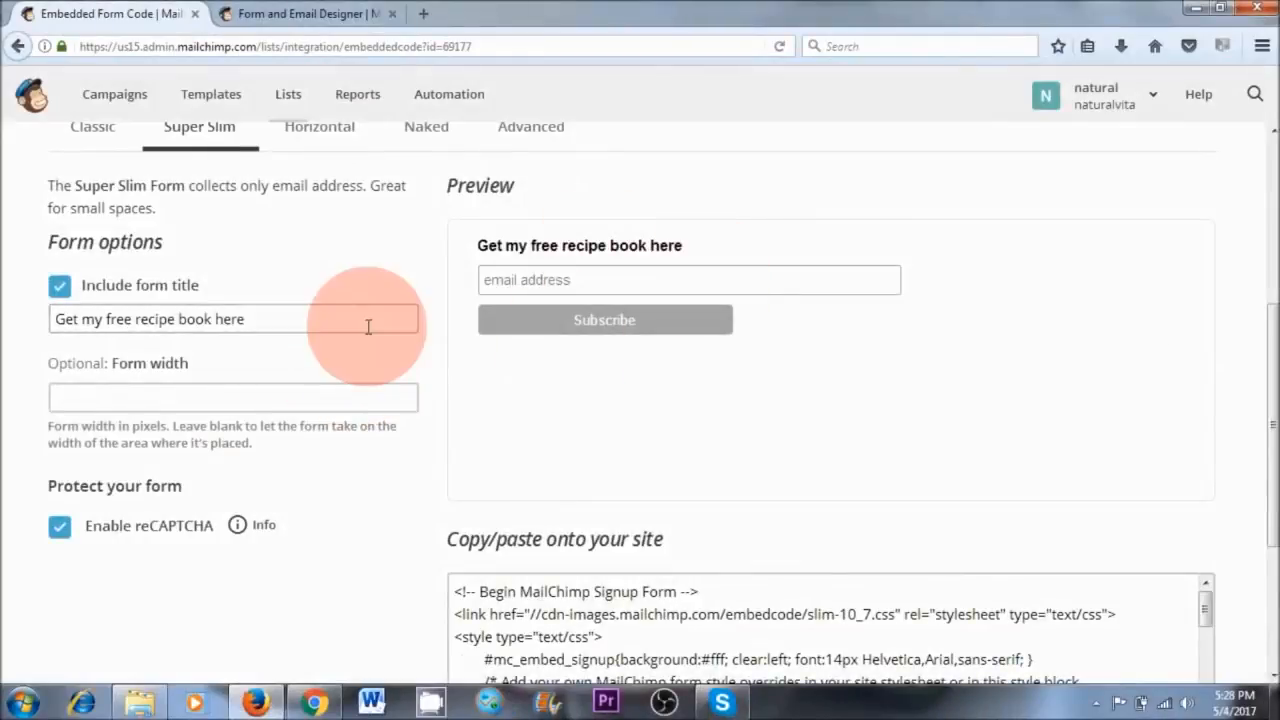
left_click_drag(286, 320, 20, 318)
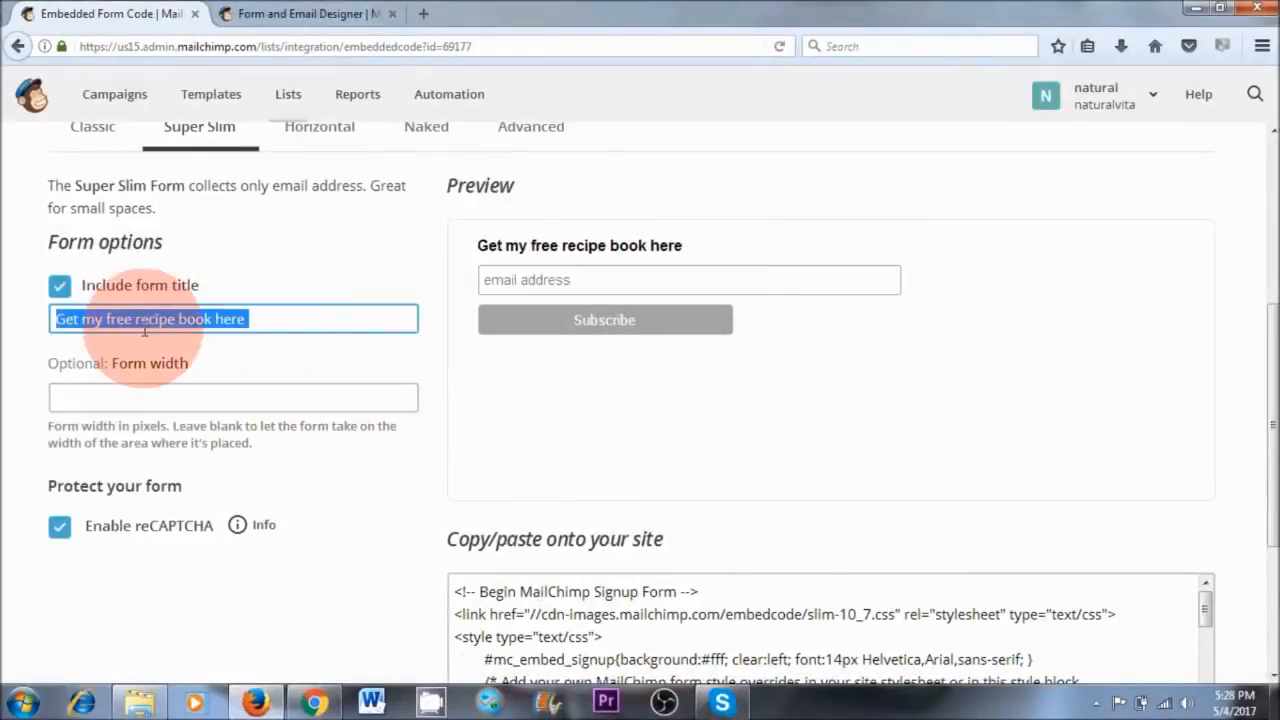
left_click(808, 357)
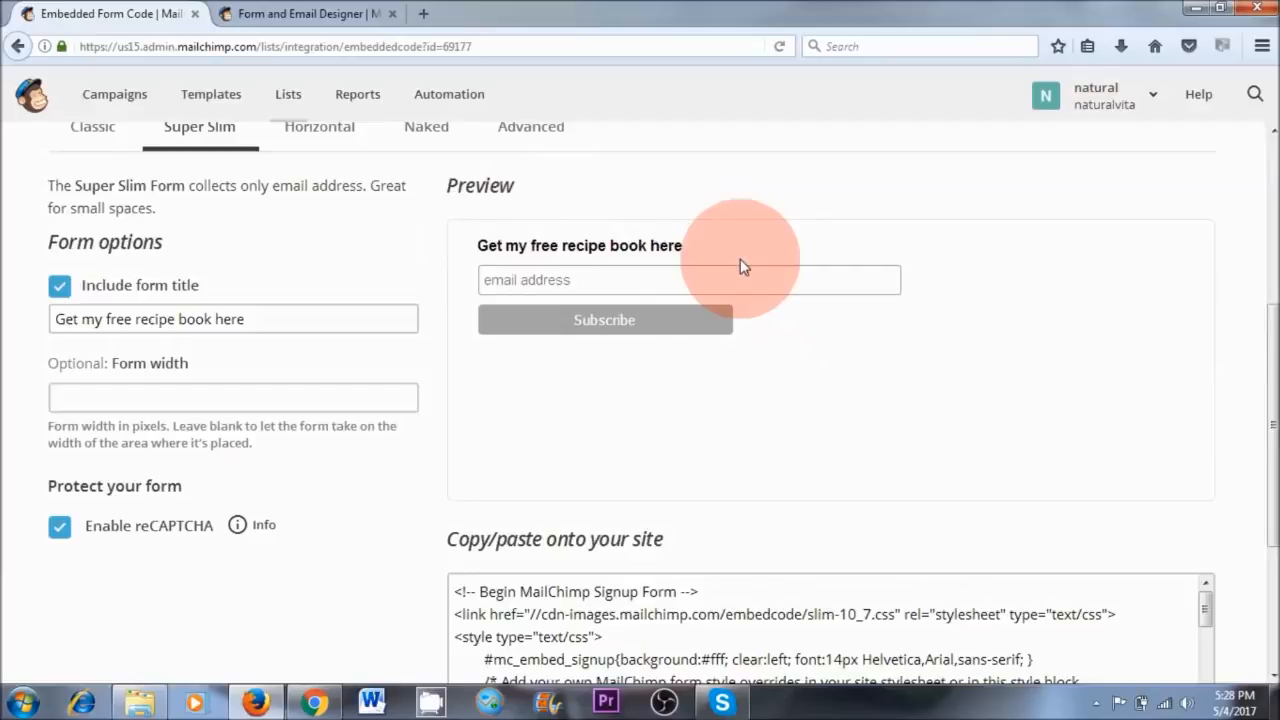
- Copy the entire embed code of the Super Slim signup form
scroll(735, 436, "down", 3)
left_click_drag(455, 345, 677, 537)
right_click(522, 364)
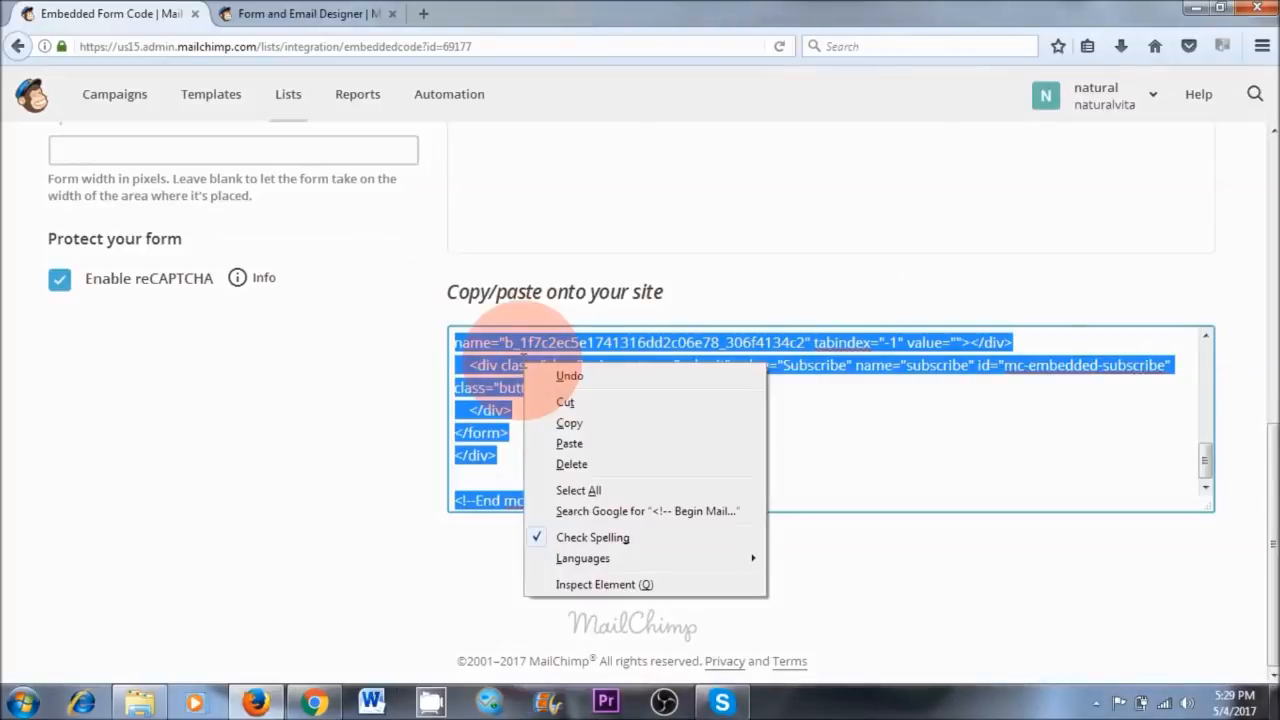
left_click(564, 422)
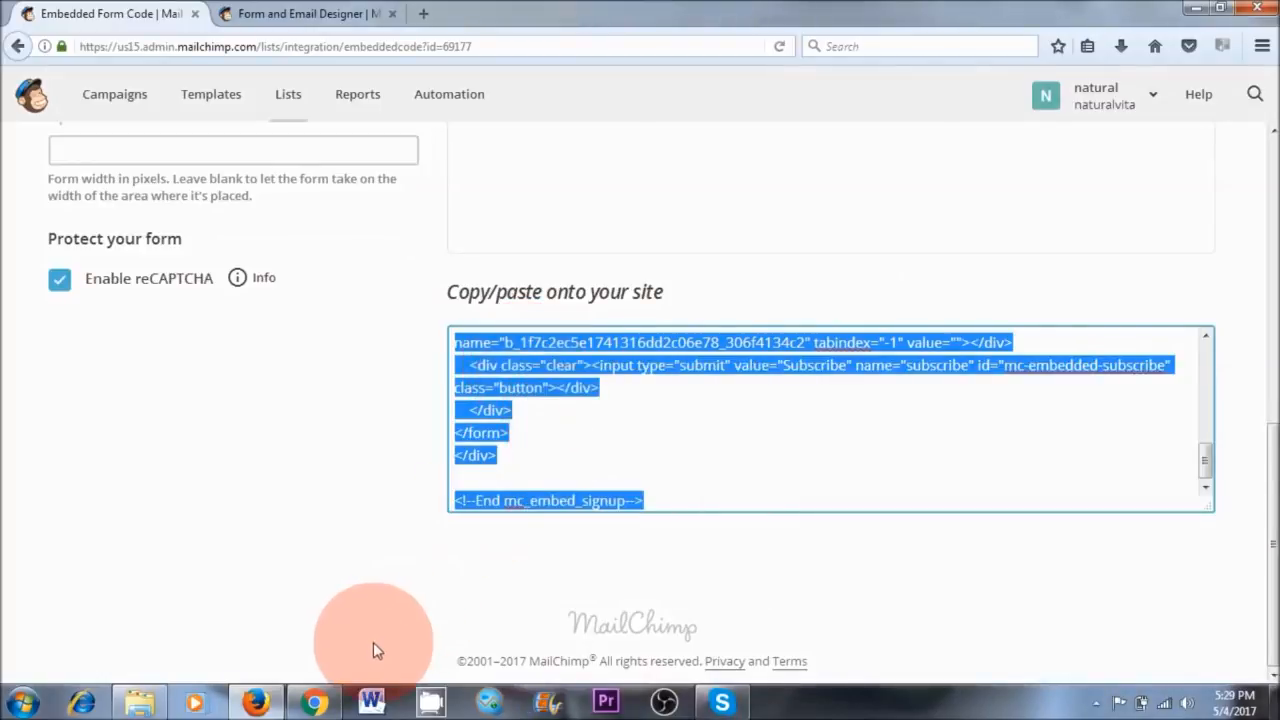
- Switch to Chrome, check the homepage sidebar where the form belongs, and open the Widgets page in the WordPress dashboard
left_click(314, 702)
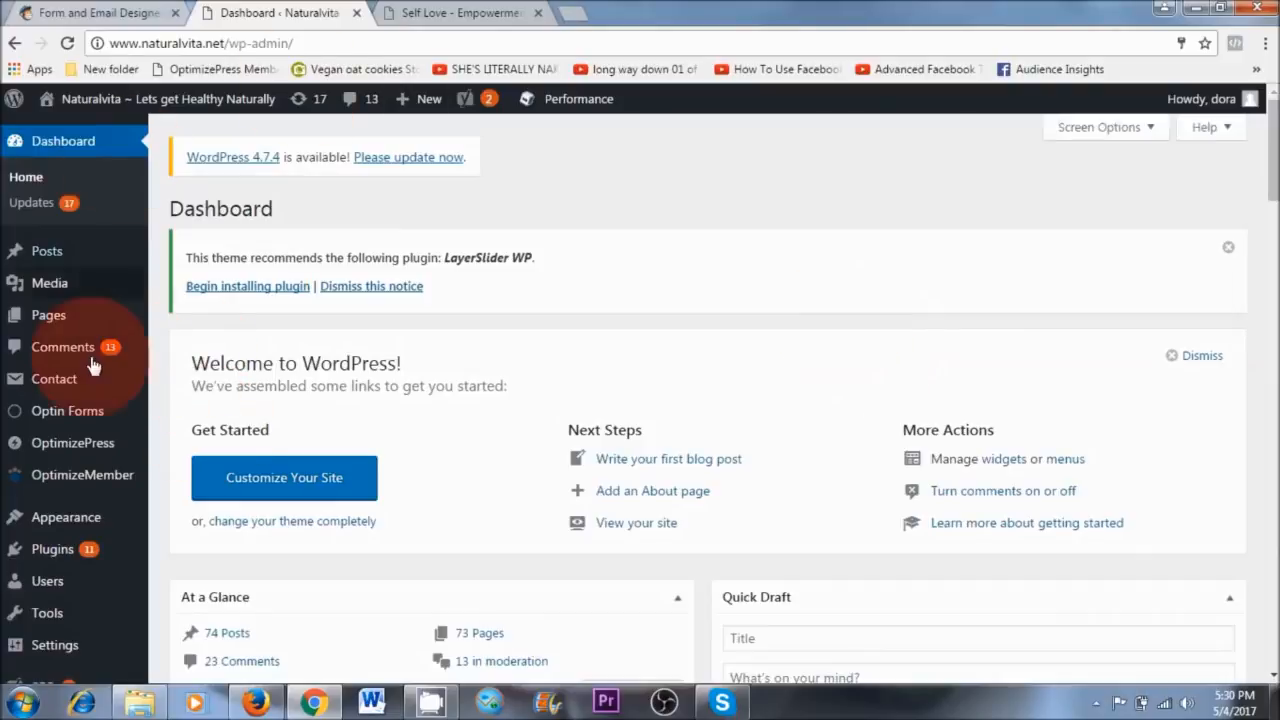
mouse_move(155, 107)
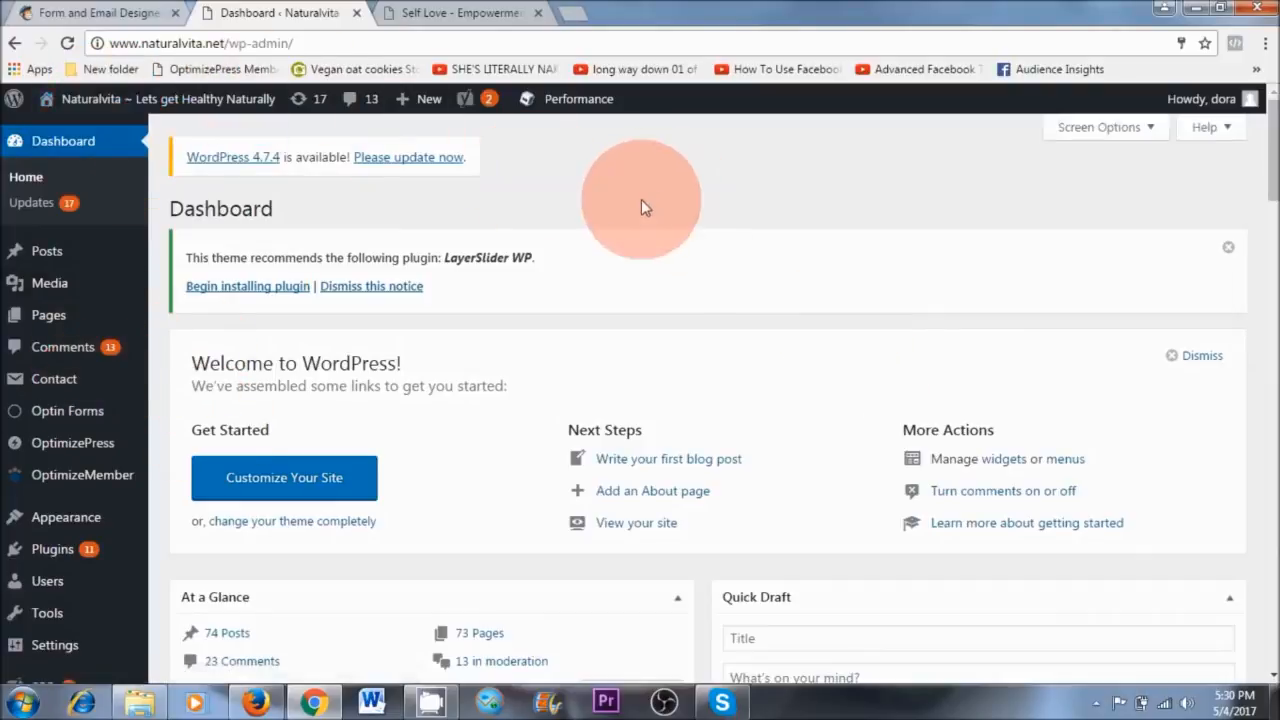
mouse_move(58, 519)
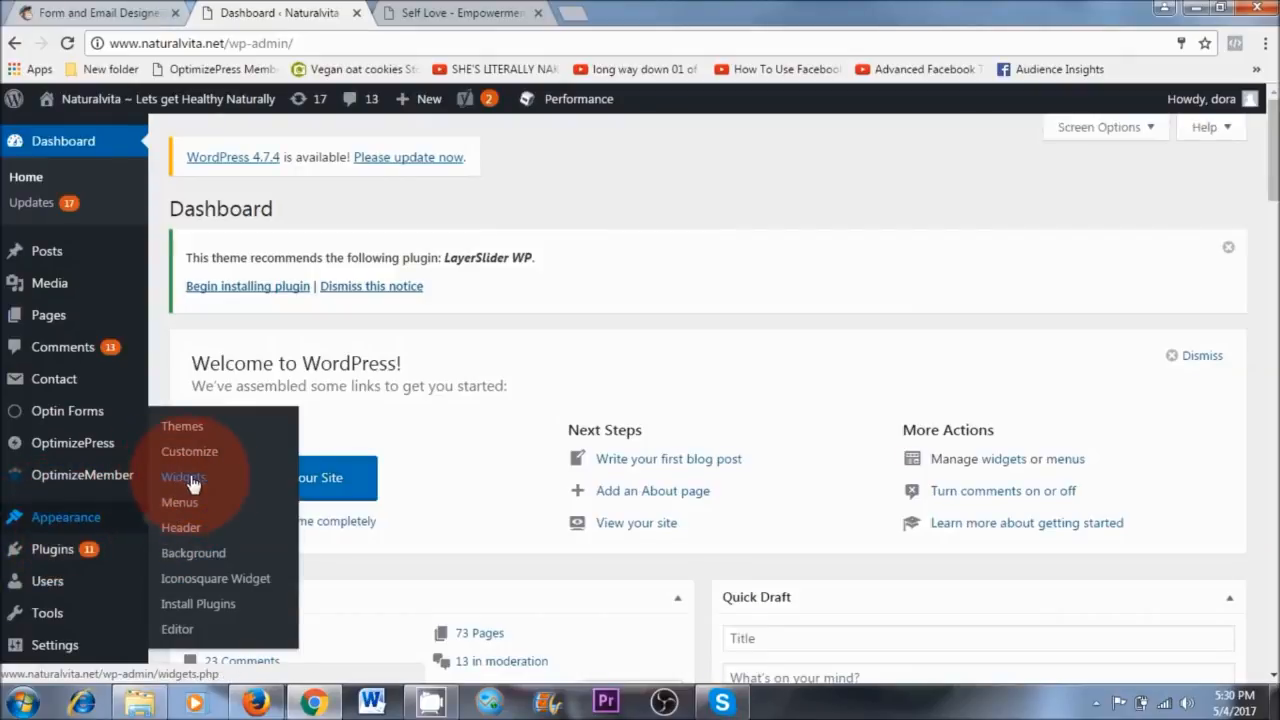
left_click(445, 13)
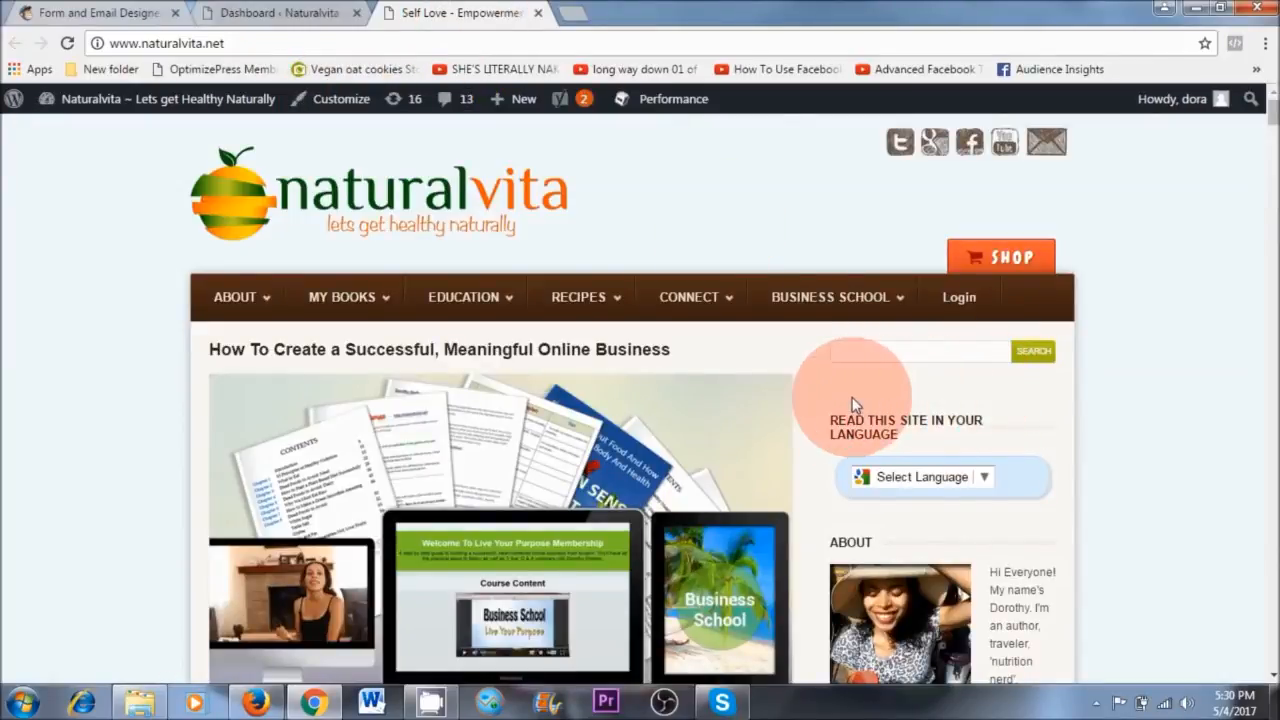
left_click(285, 14)
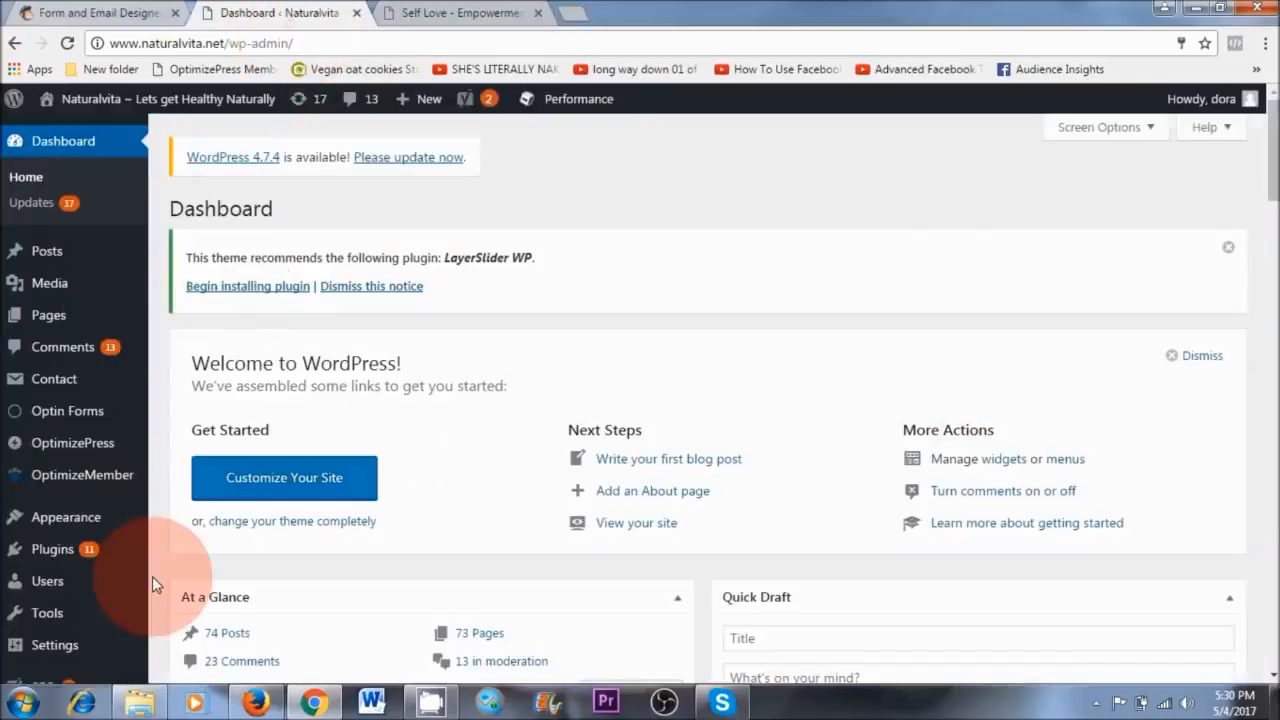
mouse_move(114, 520)
left_click(177, 478)
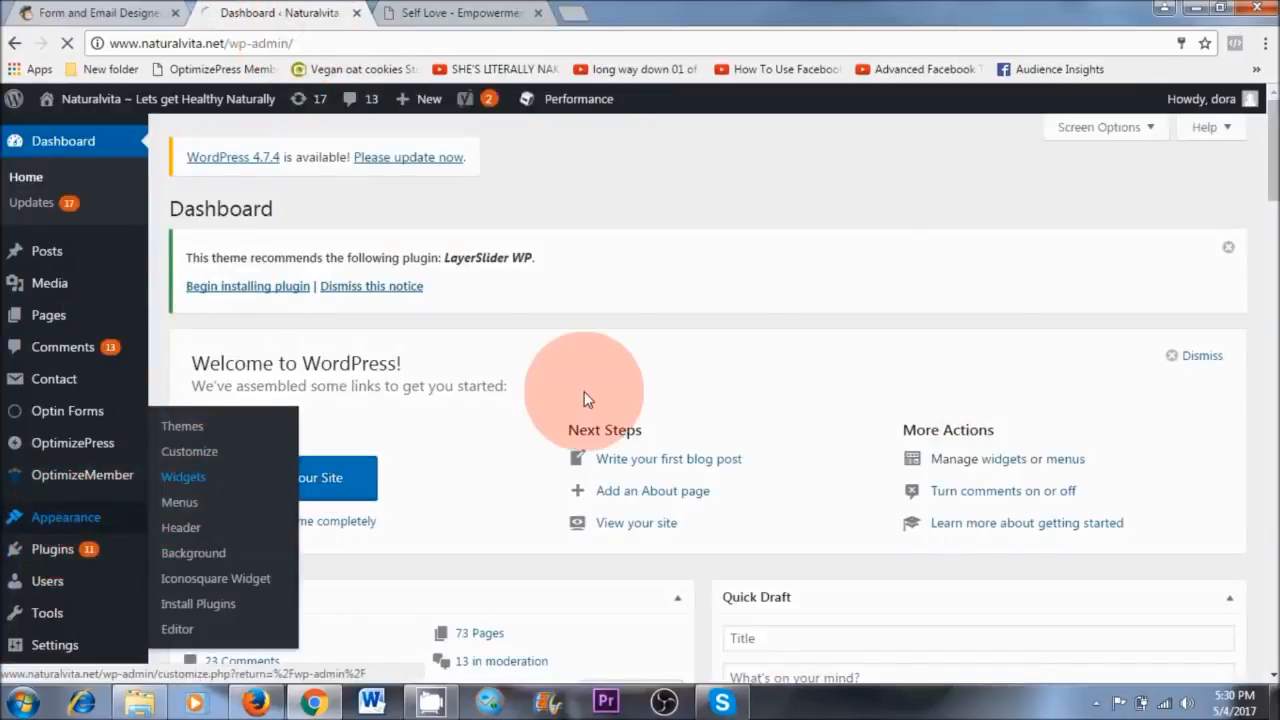
- Add a Text widget as the first item of the Right Sidebar, paste the copied MailChimp code as its content and save it
scroll(1268, 208, "down", 3)
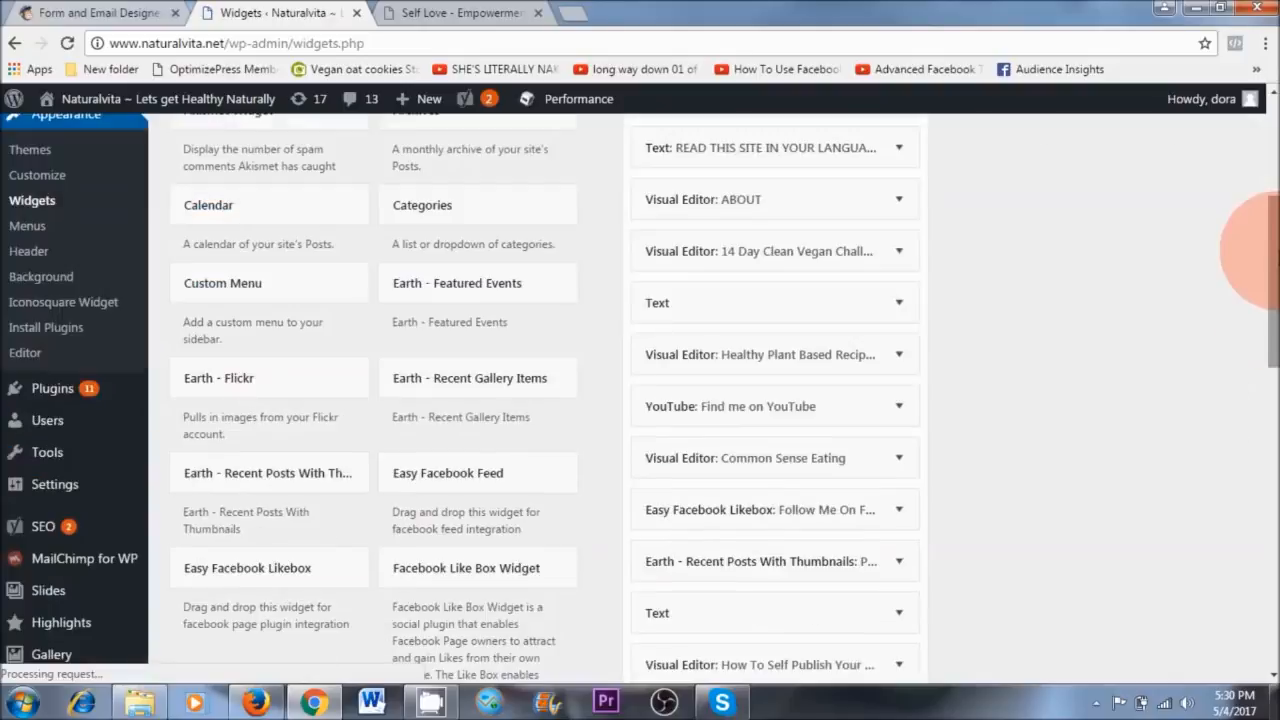
left_click_drag(1262, 250, 1266, 457)
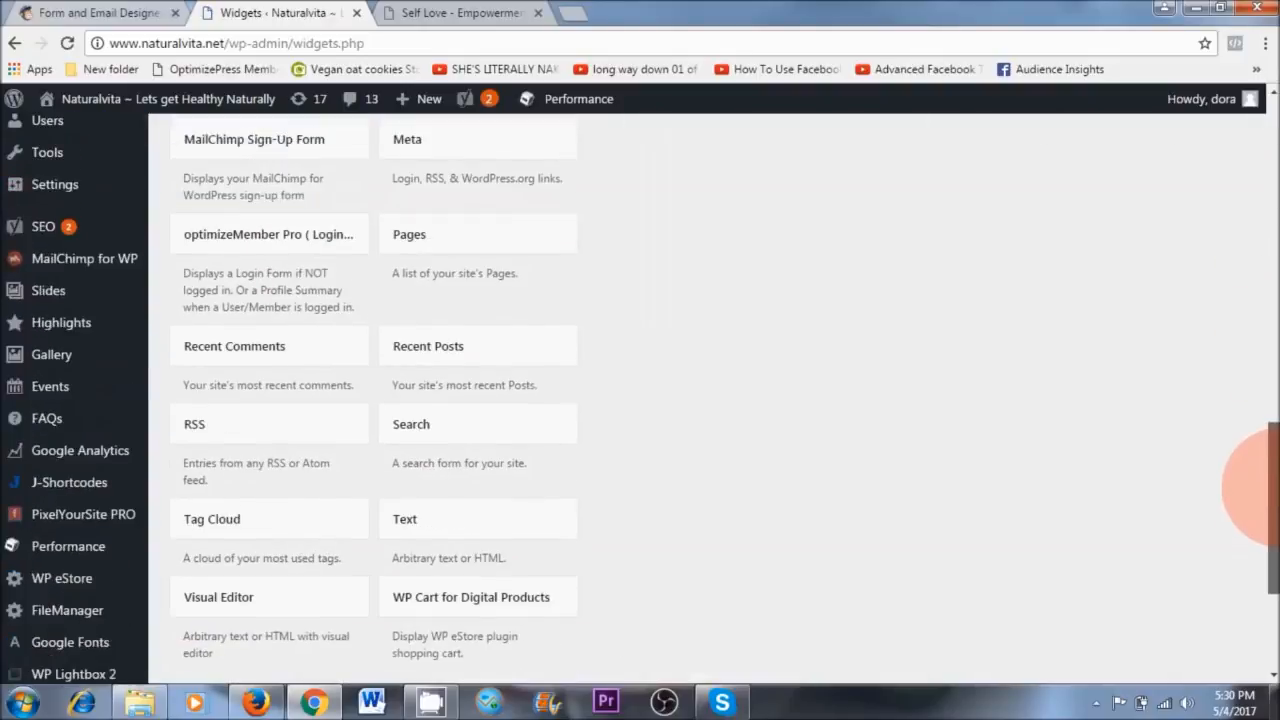
left_click_drag(528, 527, 796, 304)
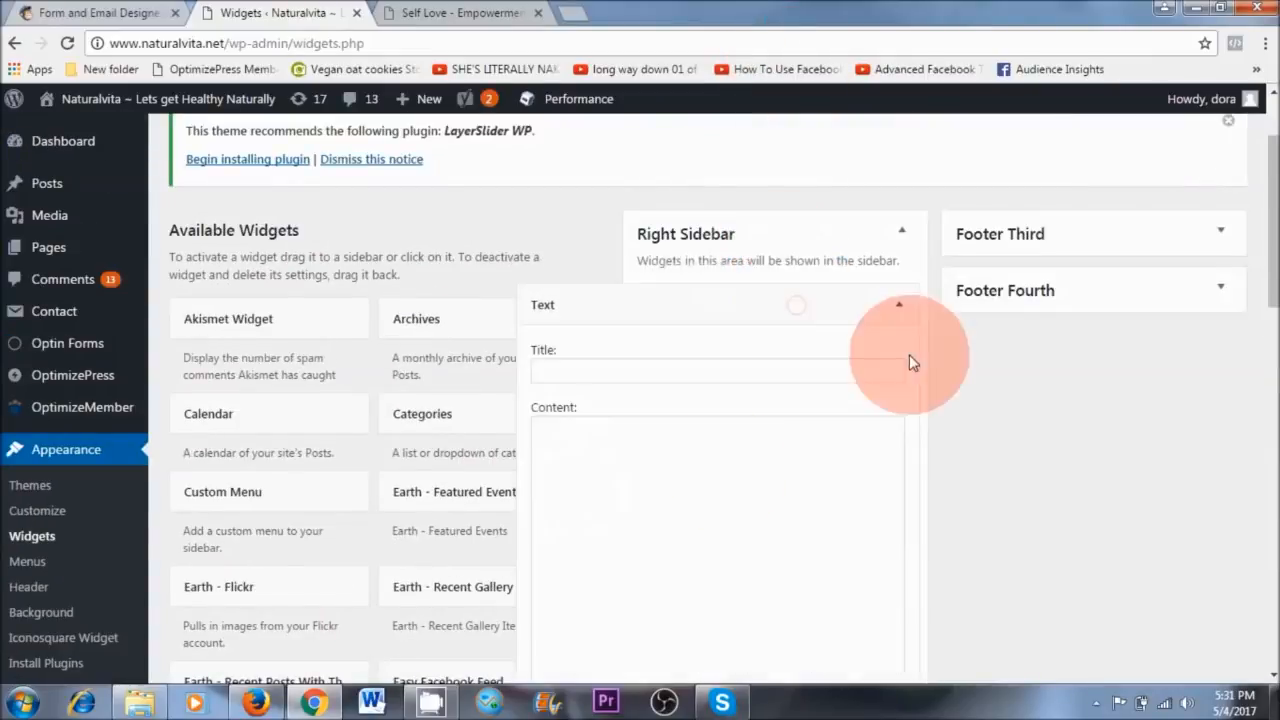
left_click(560, 443)
right_click(564, 437)
left_click(640, 289)
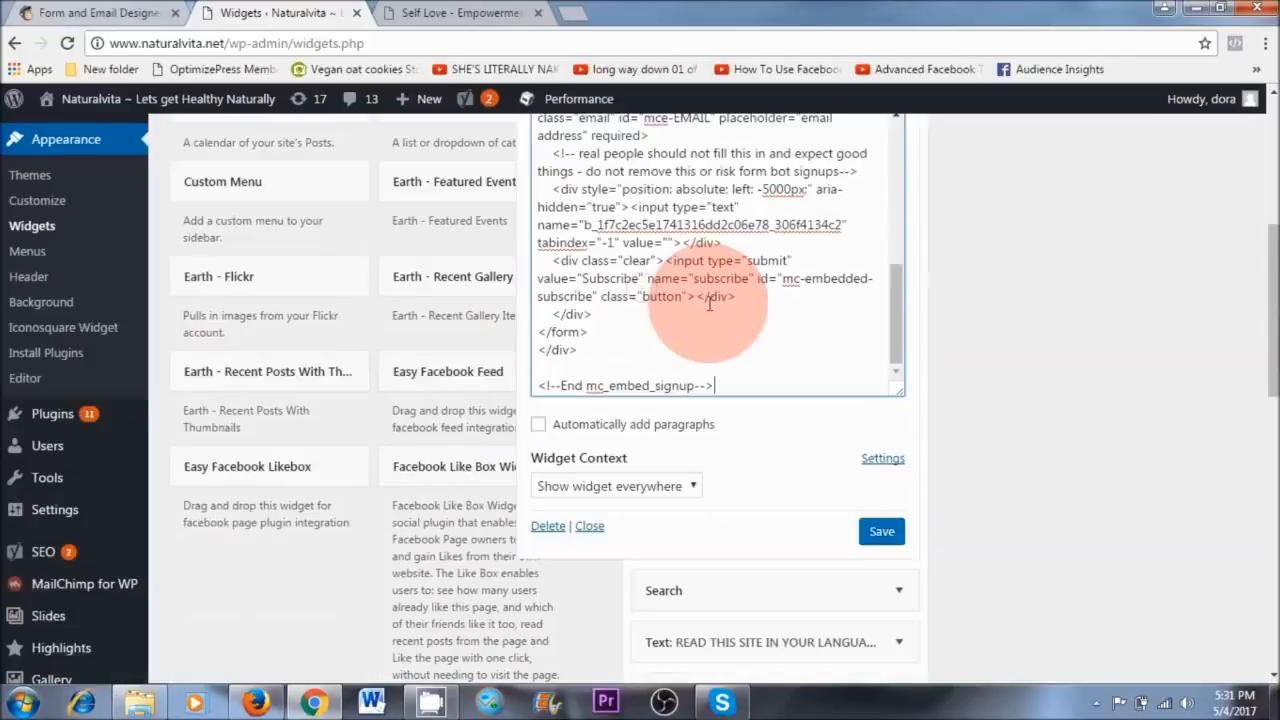
left_click(880, 531)
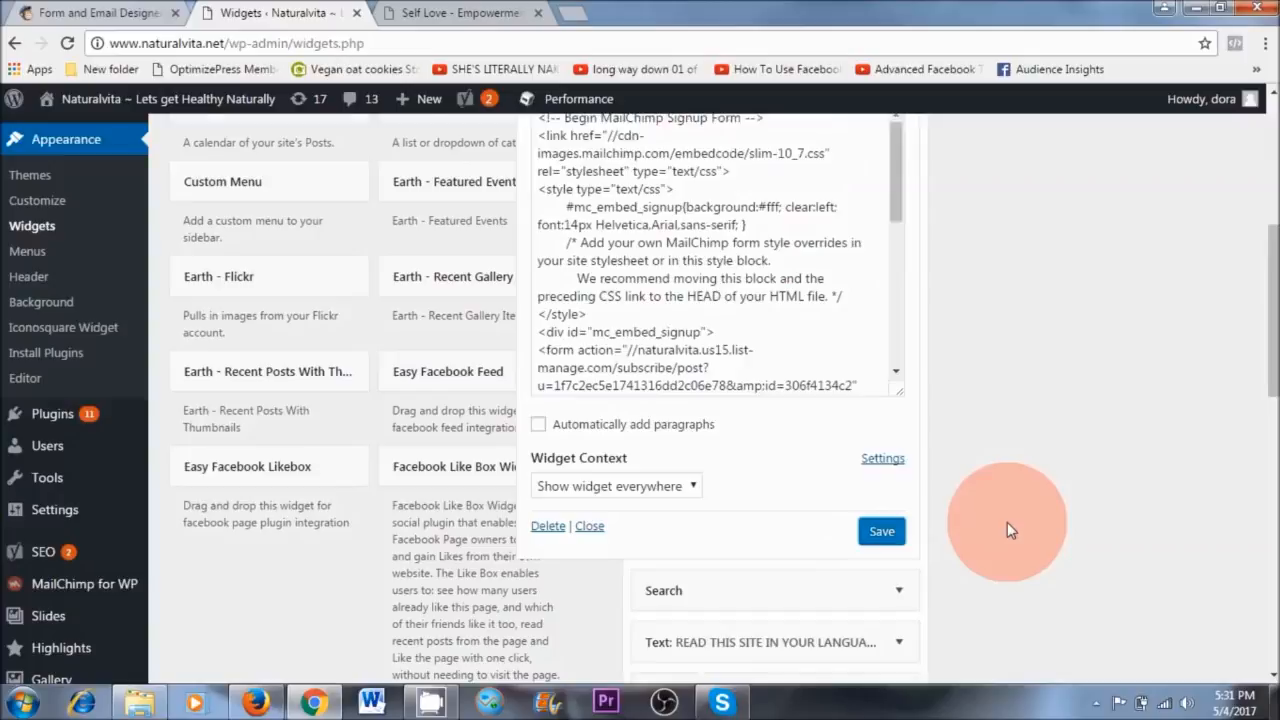
- Reload the naturalvita.net homepage and check the new signup form in the sidebar
left_click(460, 13)
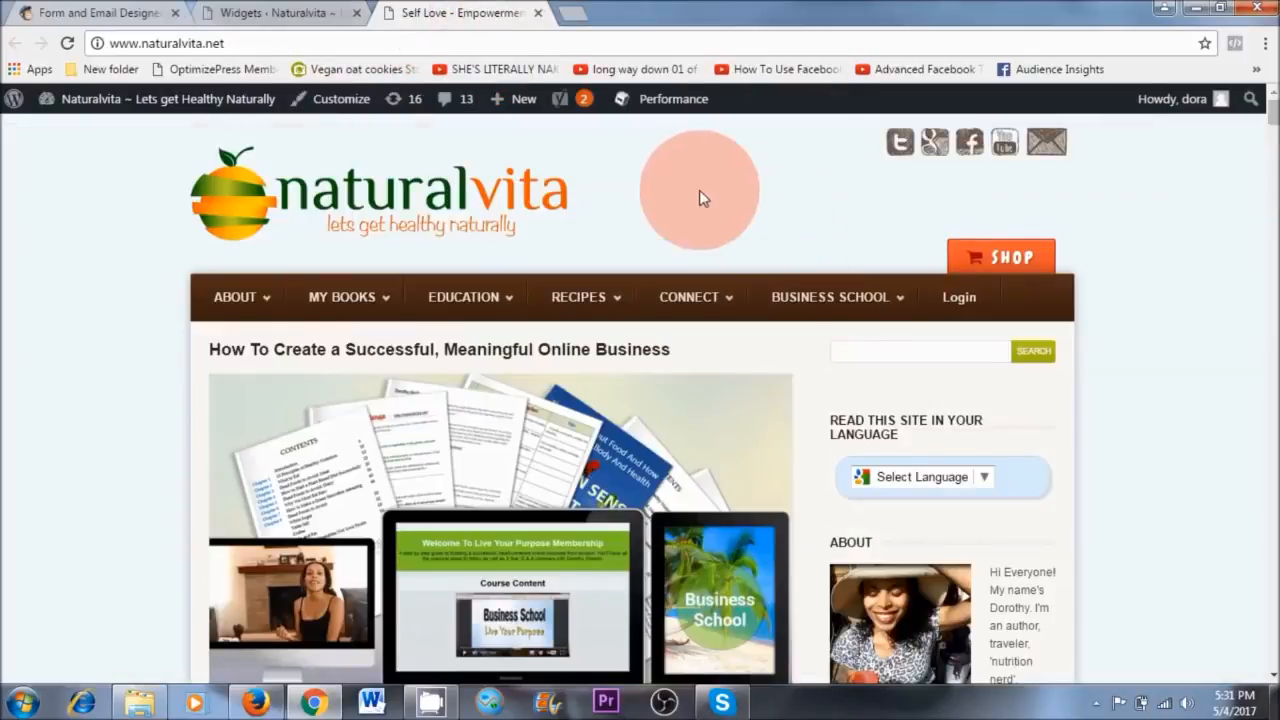
left_click(67, 44)
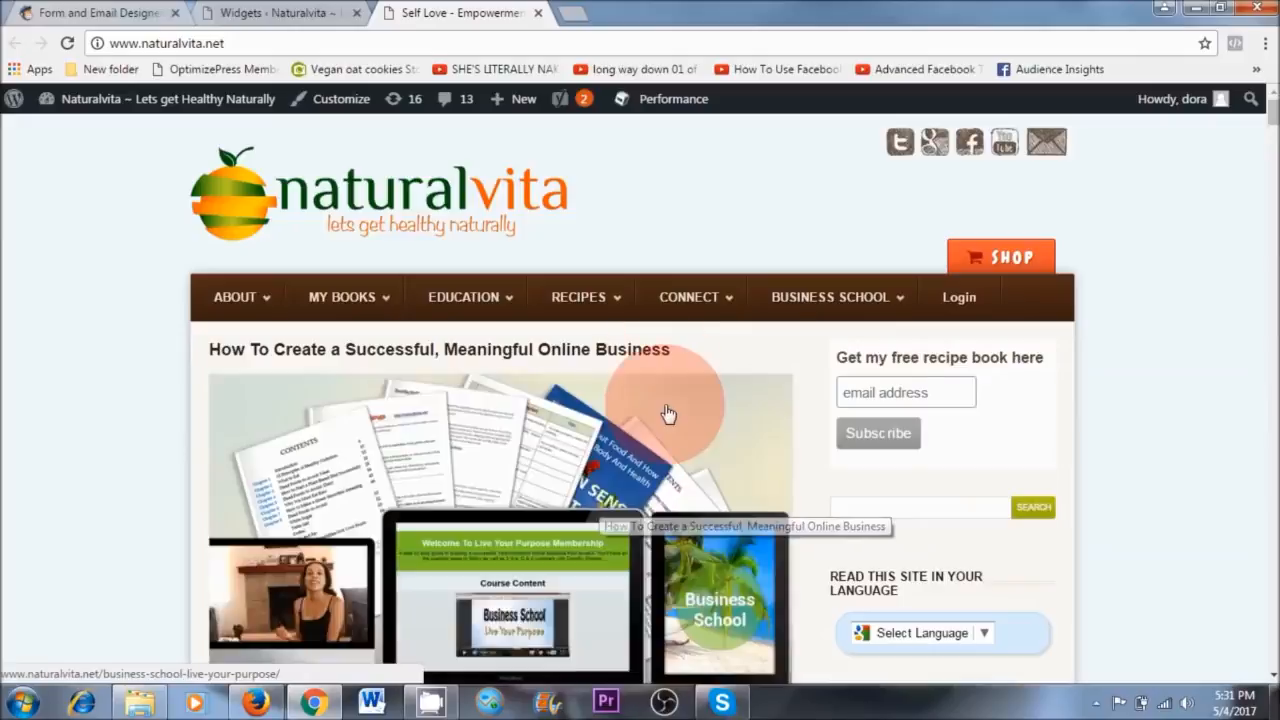
scroll(670, 492, "down", 3)
scroll(667, 484, "down", 2)
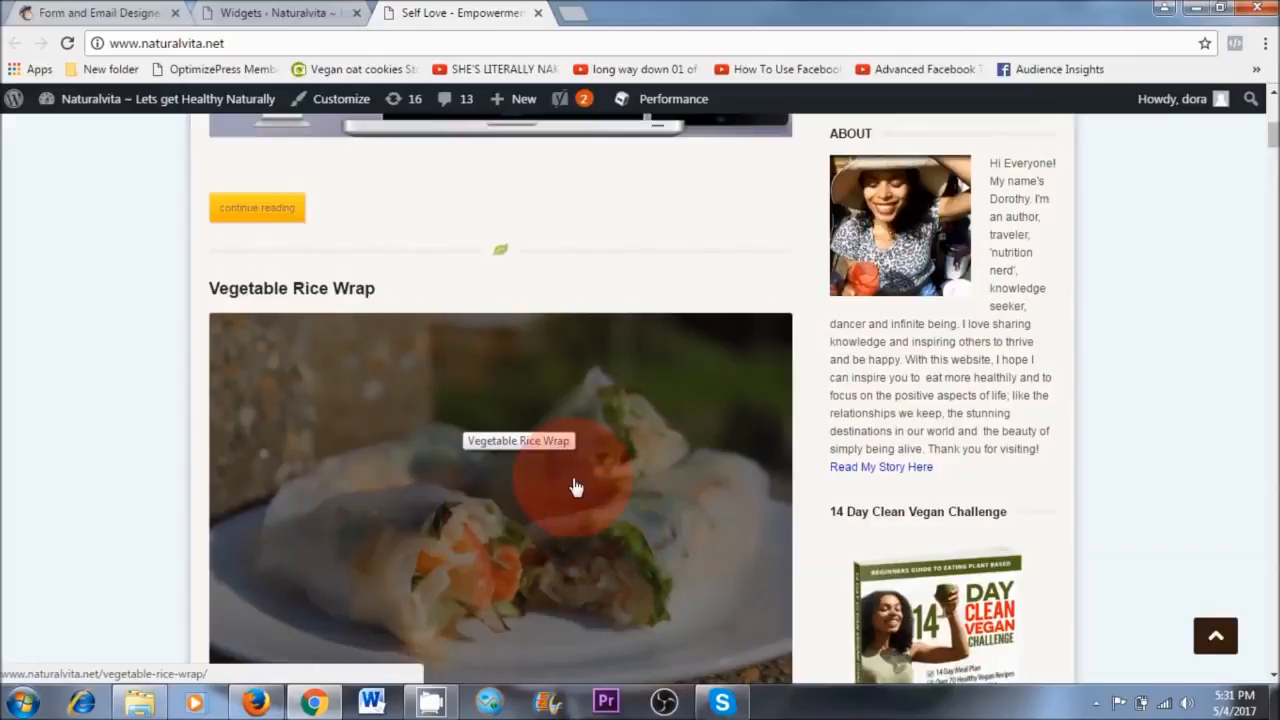
- Open the Vegetable Rice Wrap post from the homepage for editing and show its content as HTML text
left_click(740, 485)
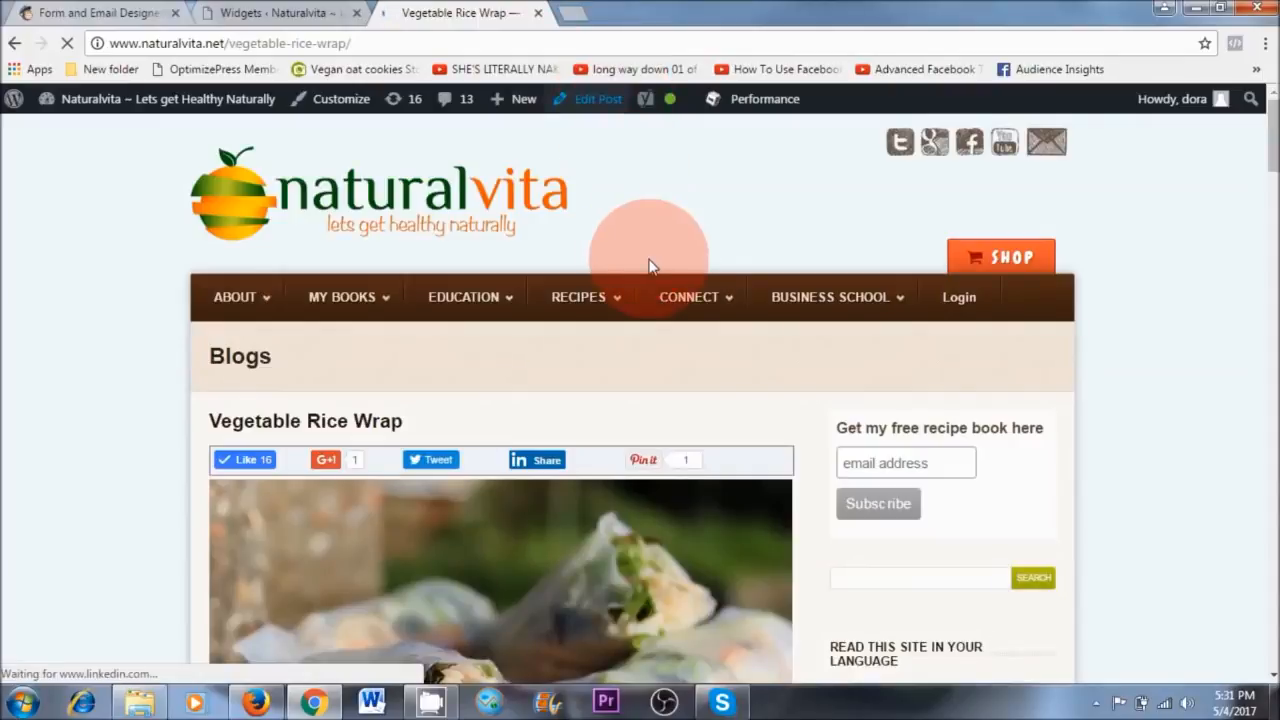
scroll(885, 440, "down", 1)
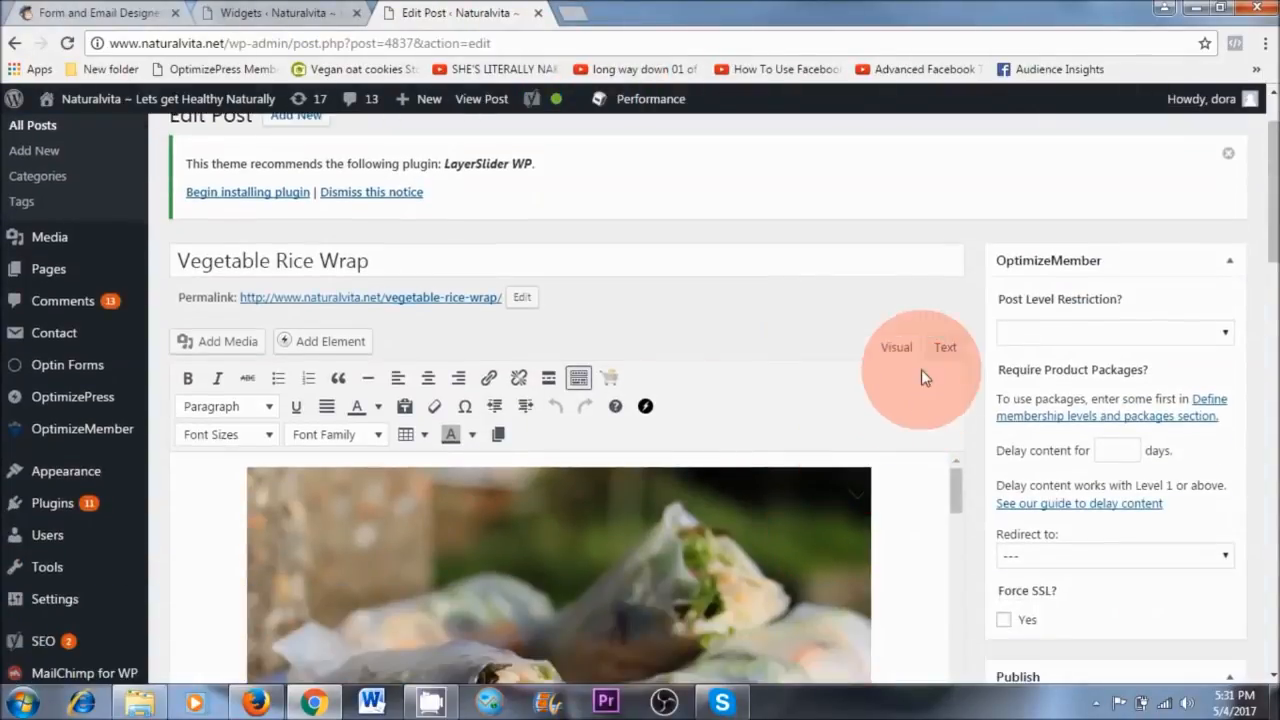
left_click(944, 347)
- Paste the copied MailChimp signup form code at the very end of the post's HTML and update the post
left_click_drag(957, 437, 957, 505)
left_click_drag(1273, 140, 1270, 265)
left_click_drag(955, 284, 958, 612)
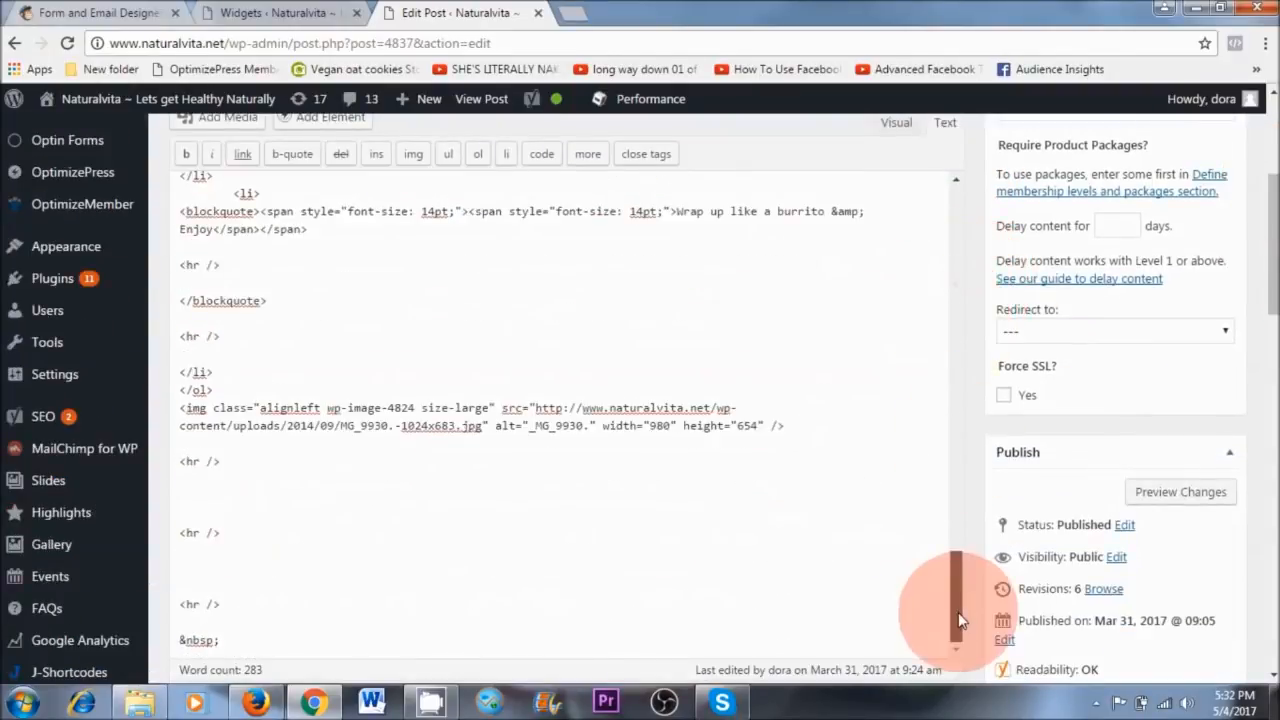
left_click(343, 635)
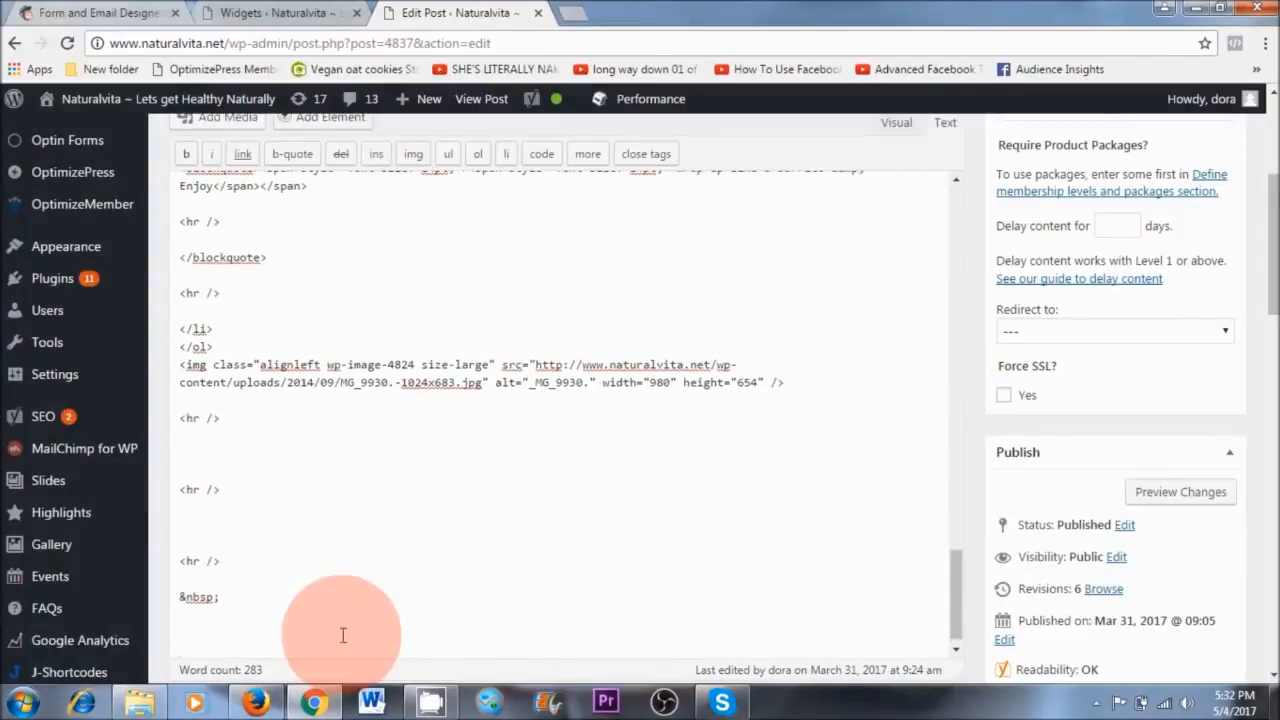
key("ctrl+v")
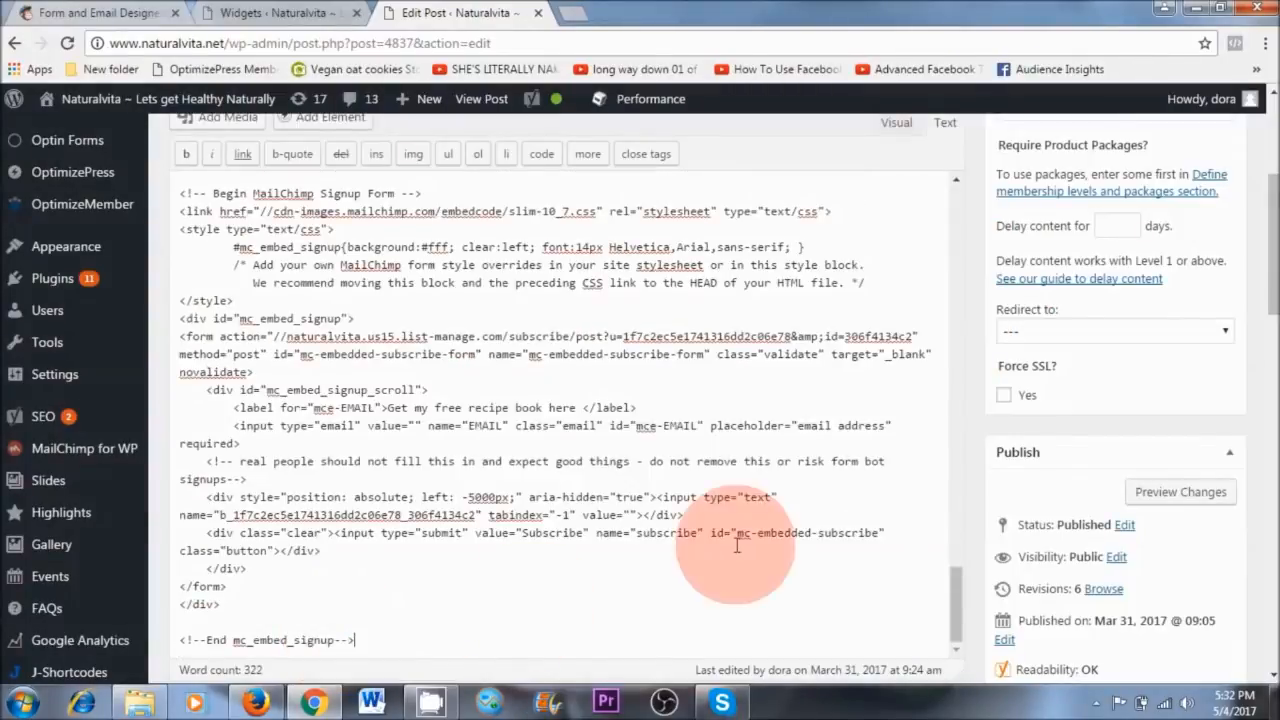
left_click_drag(1276, 293, 1275, 376)
left_click(1203, 389)
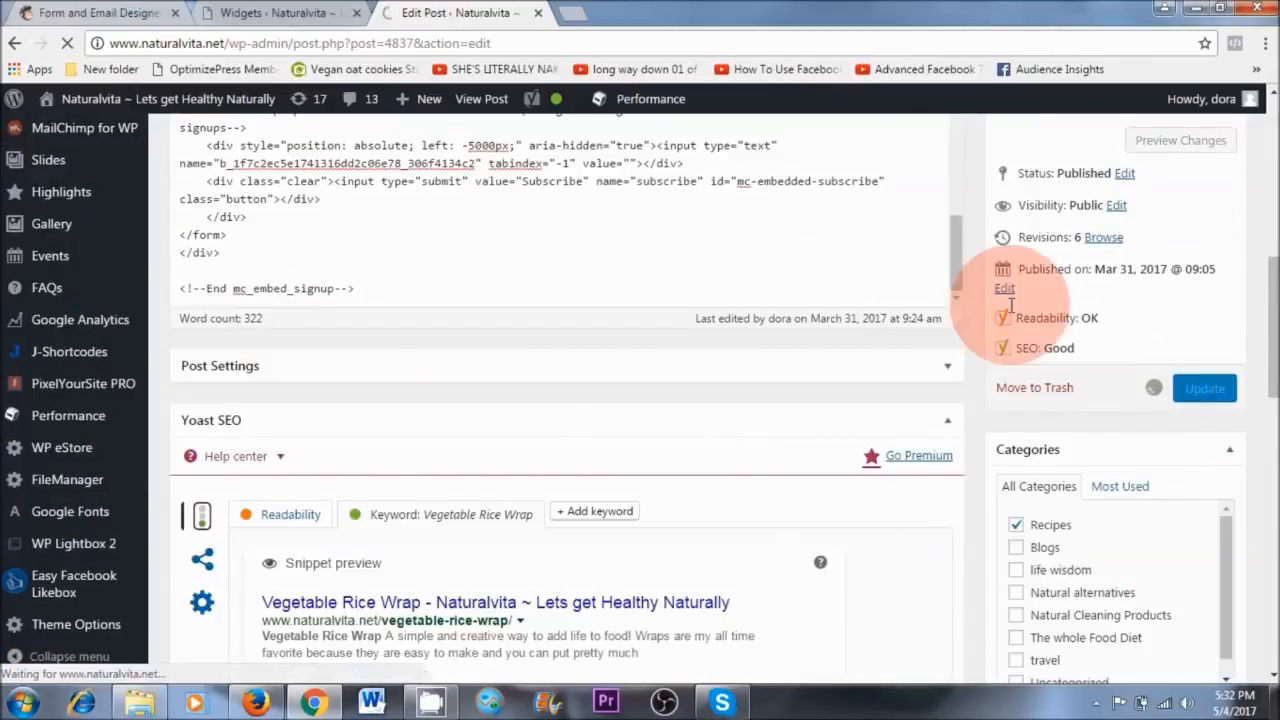
- Open the published Vegetable Rice Wrap post in a new tab and check the signup form at the end of the article
right_click(478, 107)
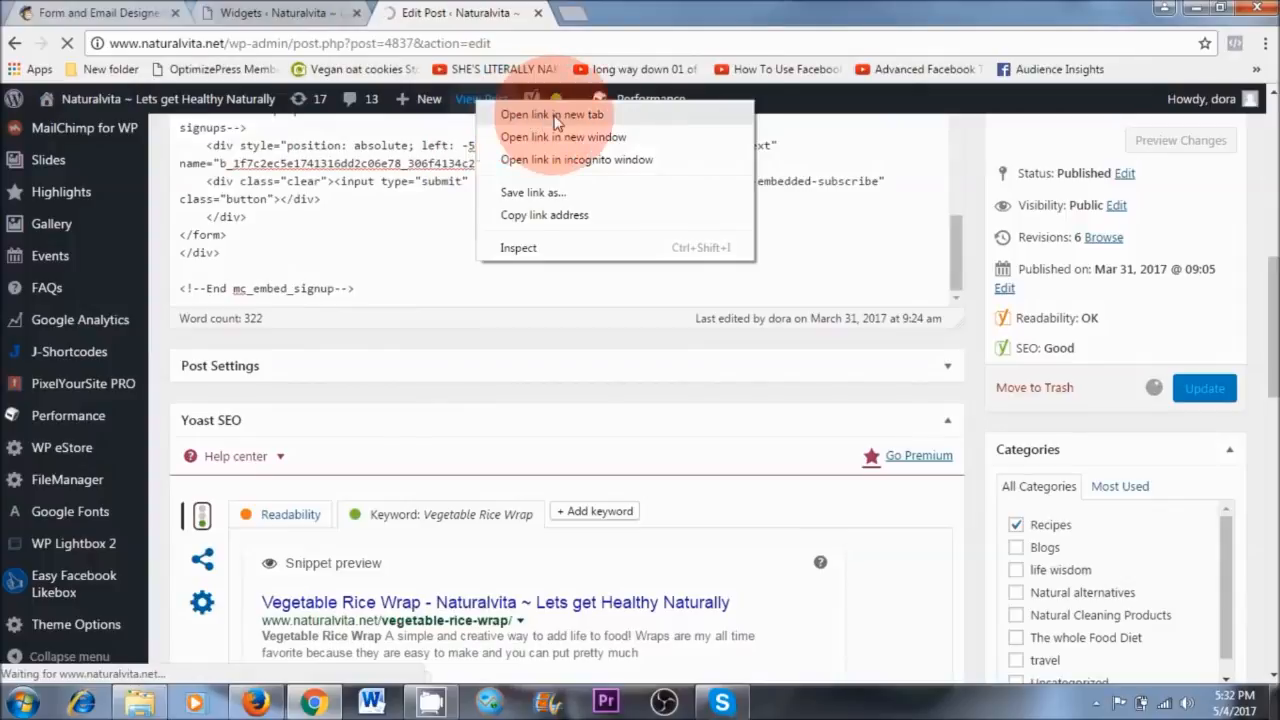
left_click(530, 114)
left_click(671, 14)
scroll(647, 401, "down", 10)
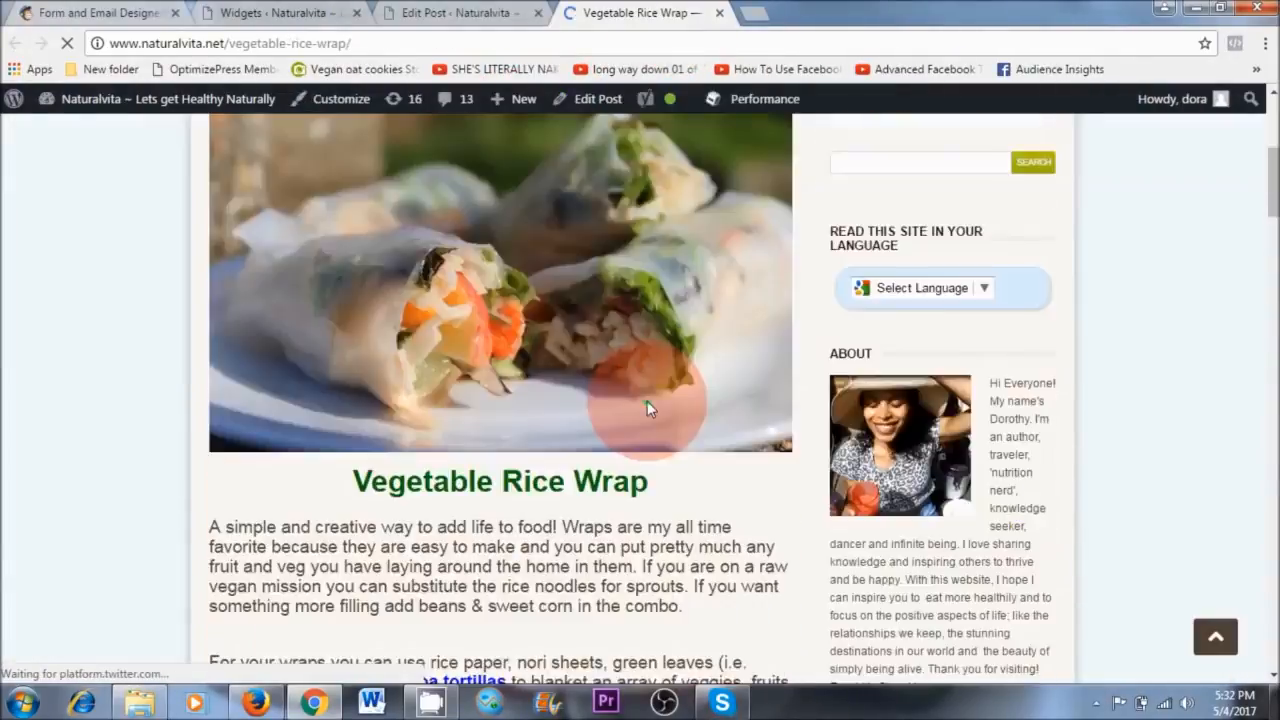
scroll(647, 405, "down", 15)
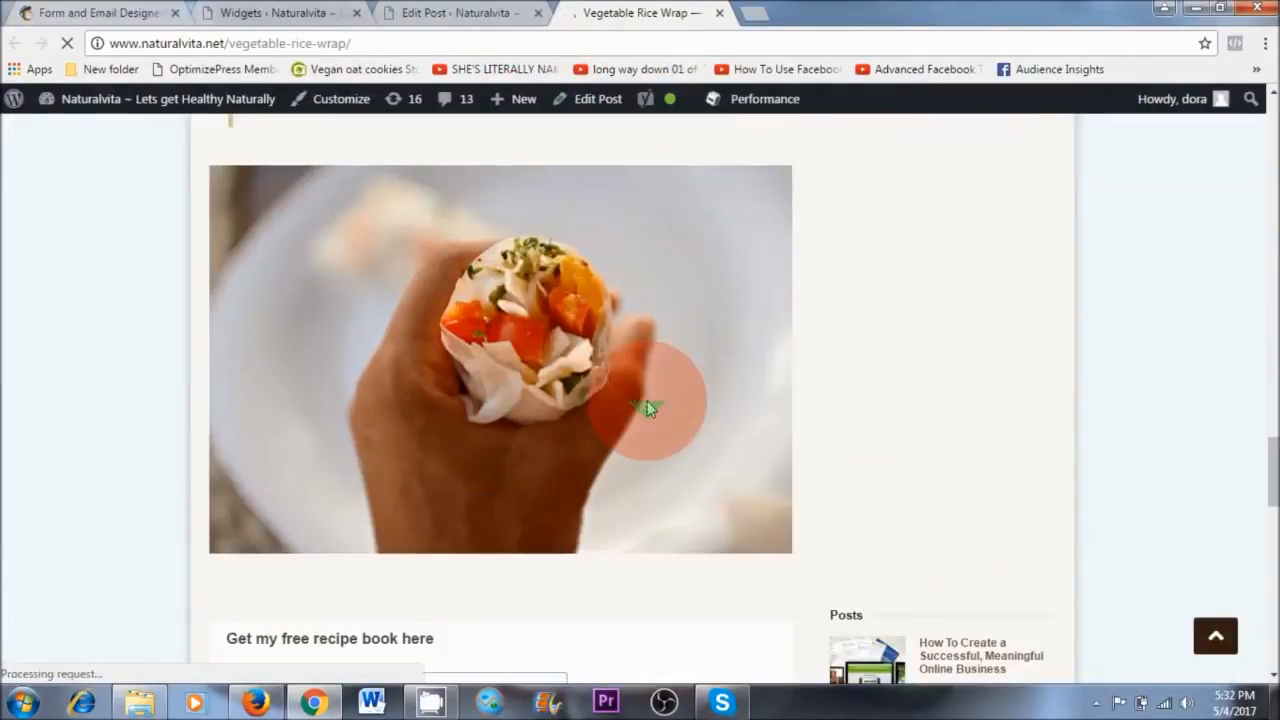
scroll(647, 408, "down", 2)
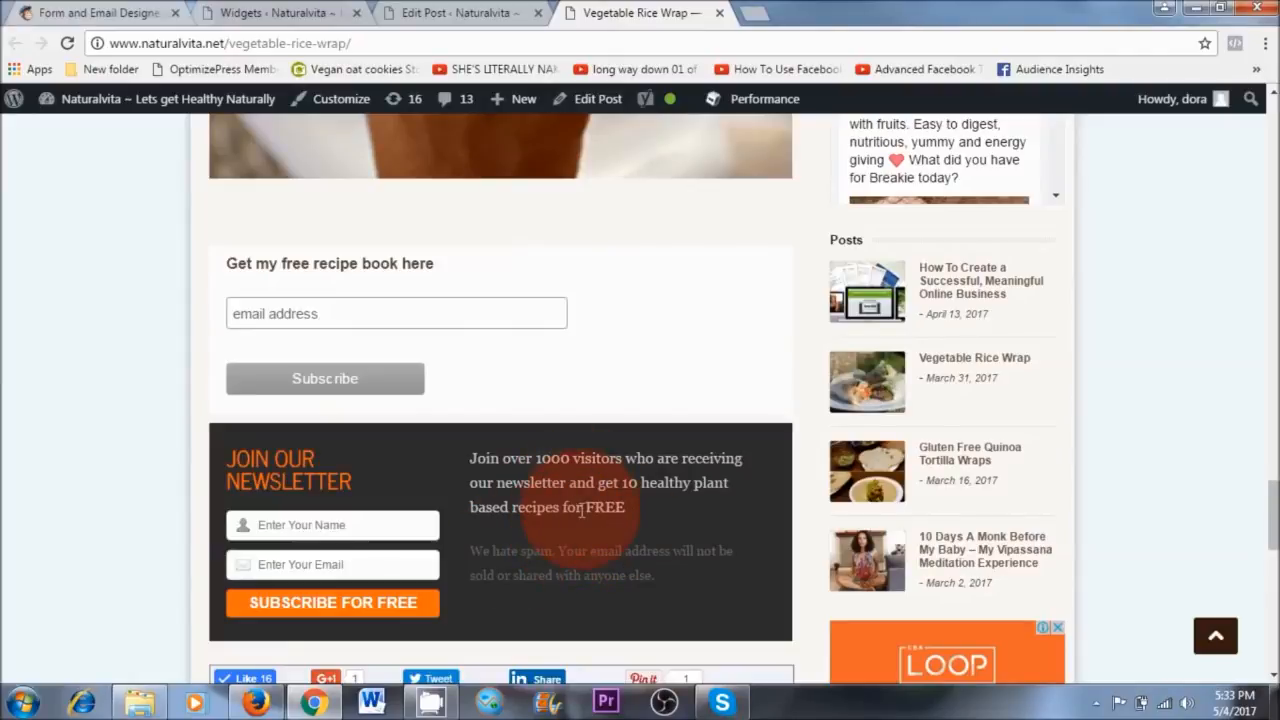
- Look over the rest of the post page and examine the custom green signup form in its sidebar
scroll(716, 506, "up", 8)
scroll(940, 580, "down", 2)
scroll(1110, 600, "down", 12)
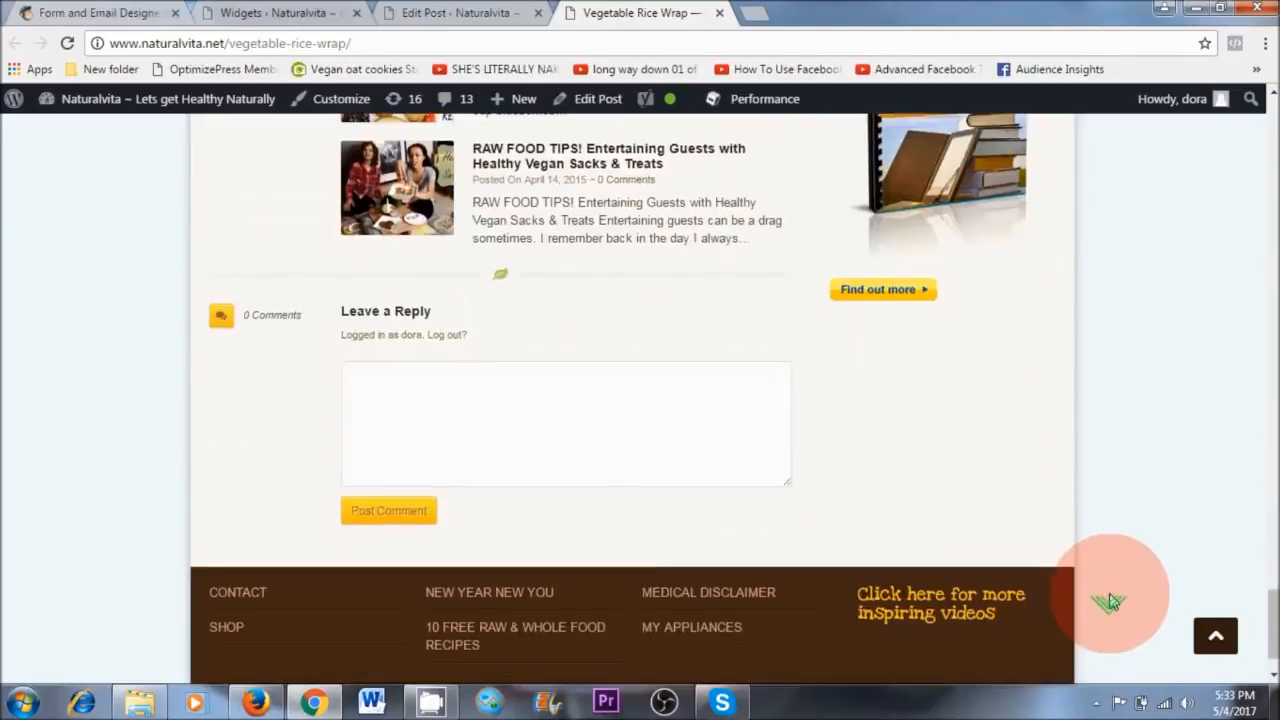
scroll(1110, 600, "up", 15)
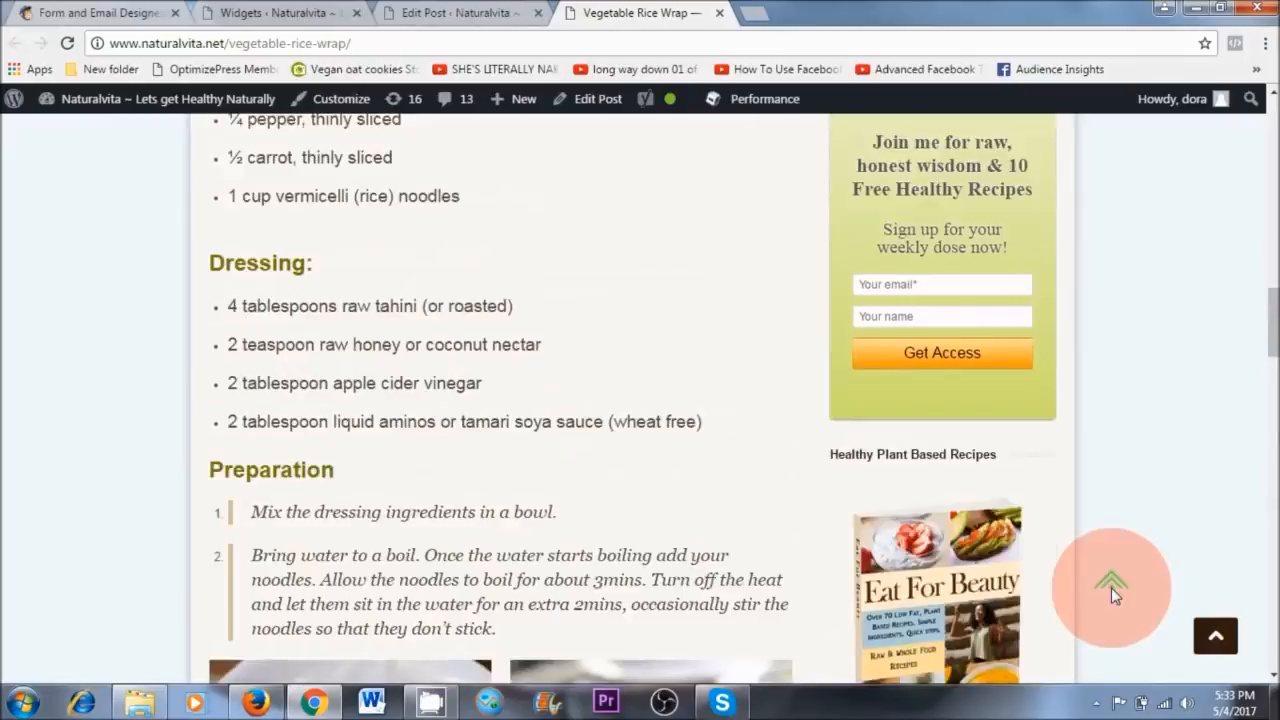
scroll(1111, 587, "up", 3)
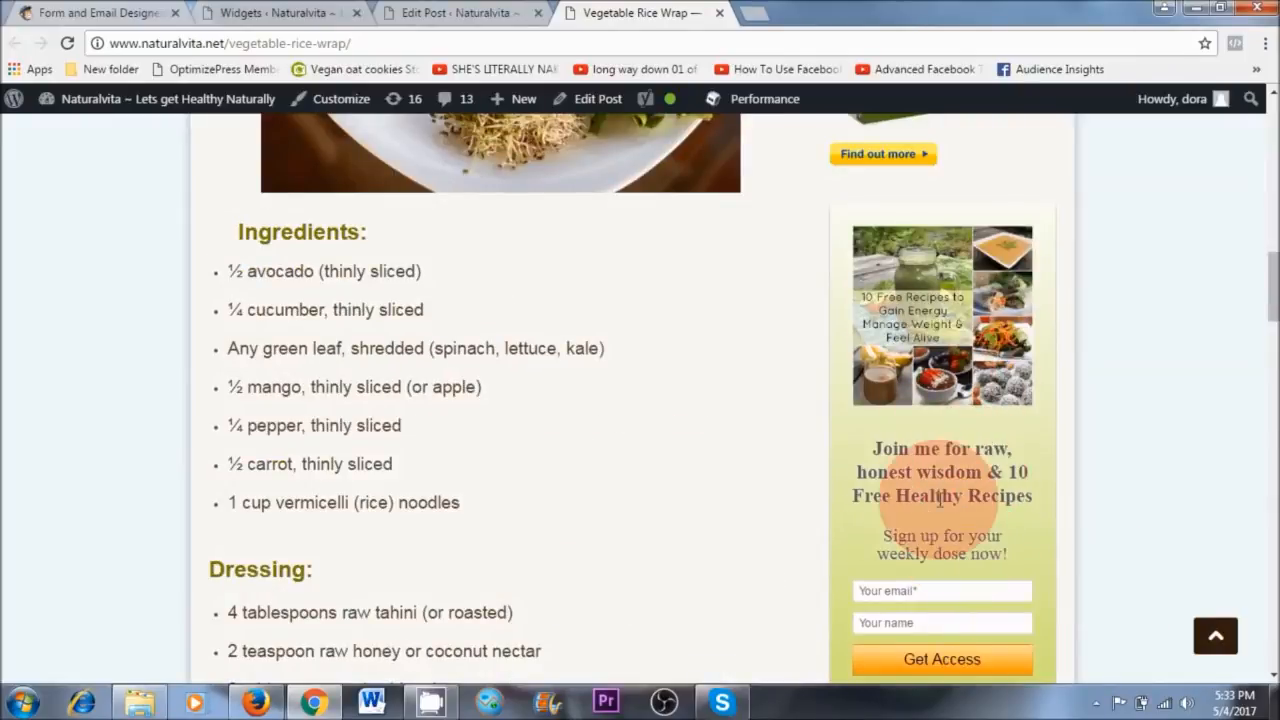
- Search Google for "fiverr" in a new tab and open the Fiverr website from the results
left_click(753, 13)
type("fiverr")
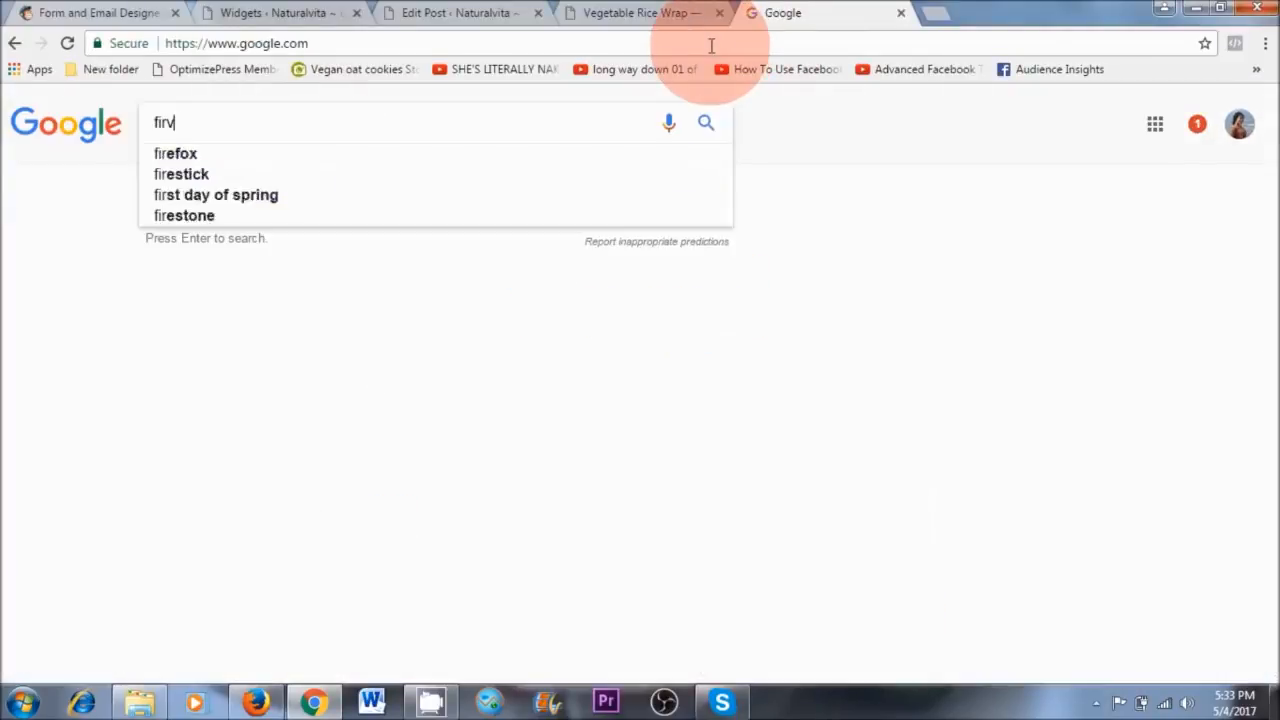
key("Return")
left_click(573, 357)
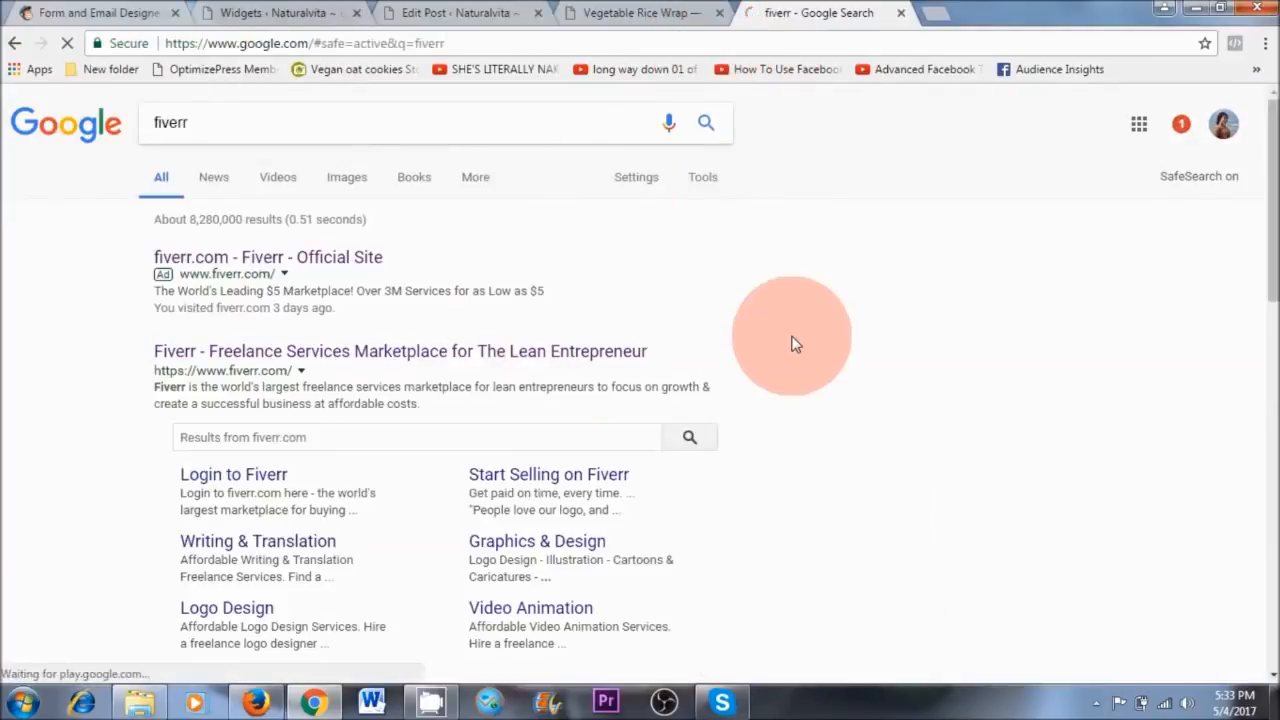
- Search Fiverr for "mailchimp" and browse the gigs offering MailChimp design and setup services
left_click(376, 109)
type("mai")
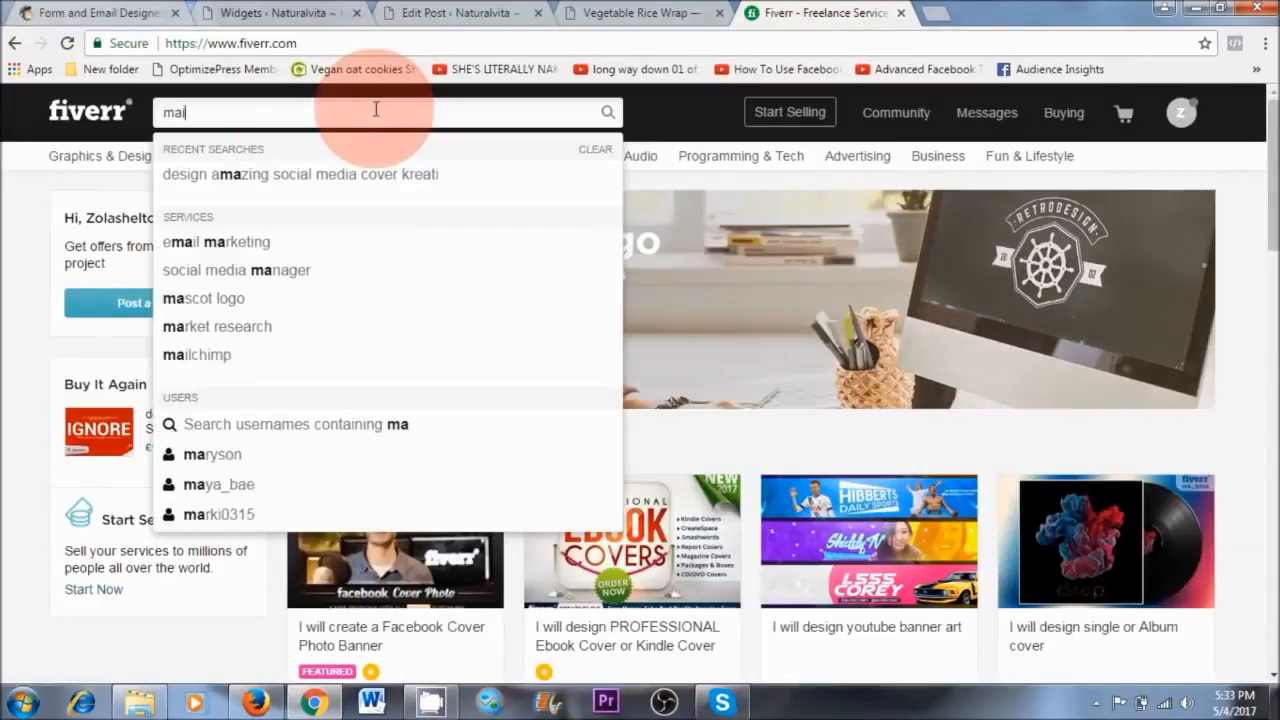
type("lchim")
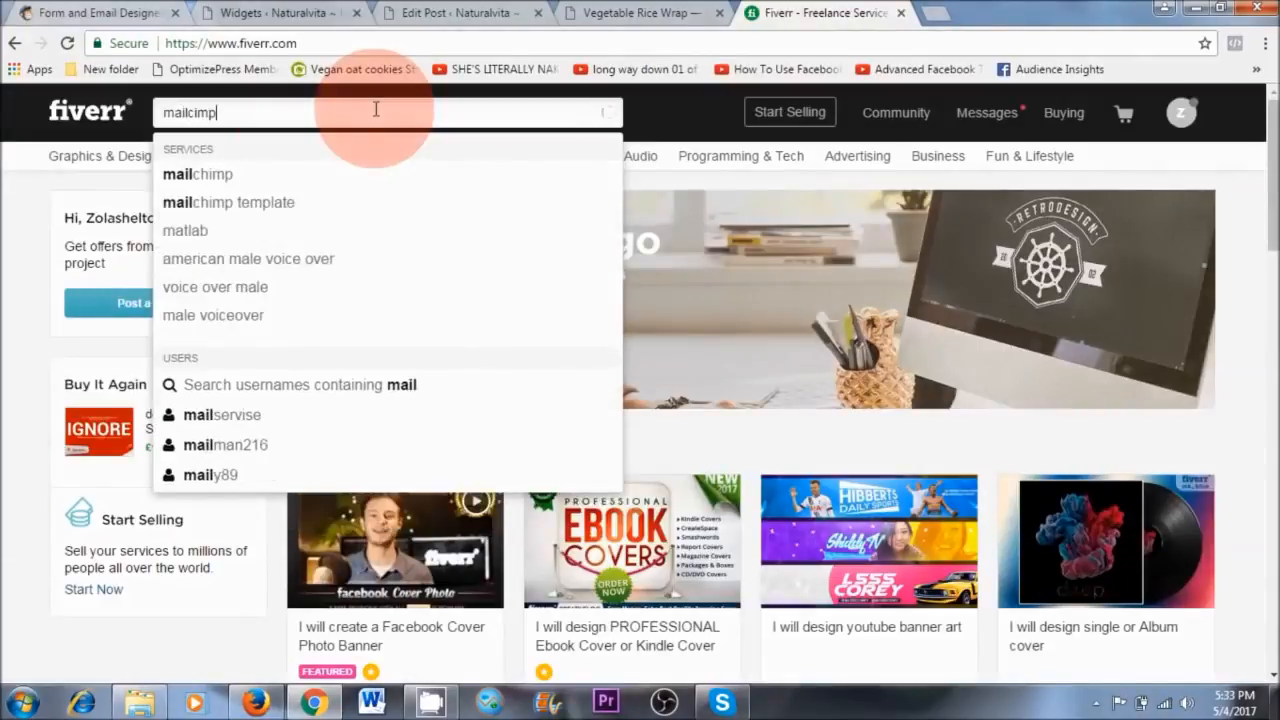
type("p")
key("Down")
key("Return")
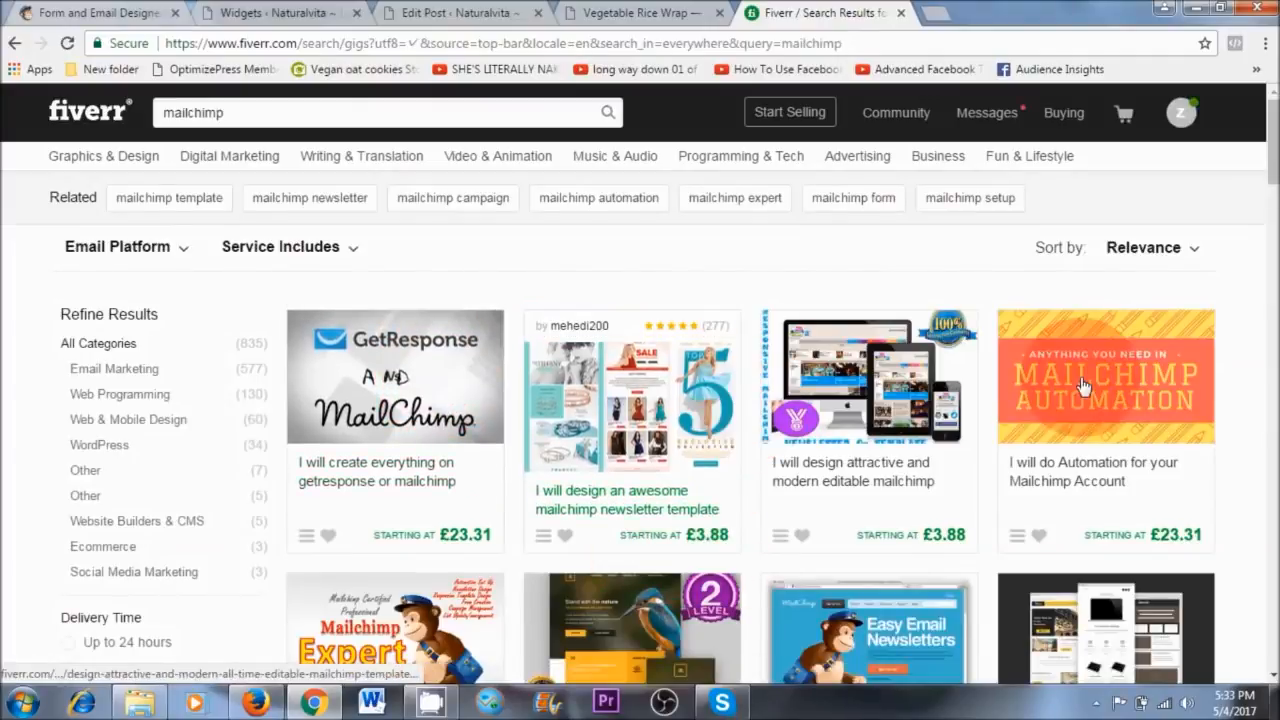
scroll(855, 470, "down", 2)
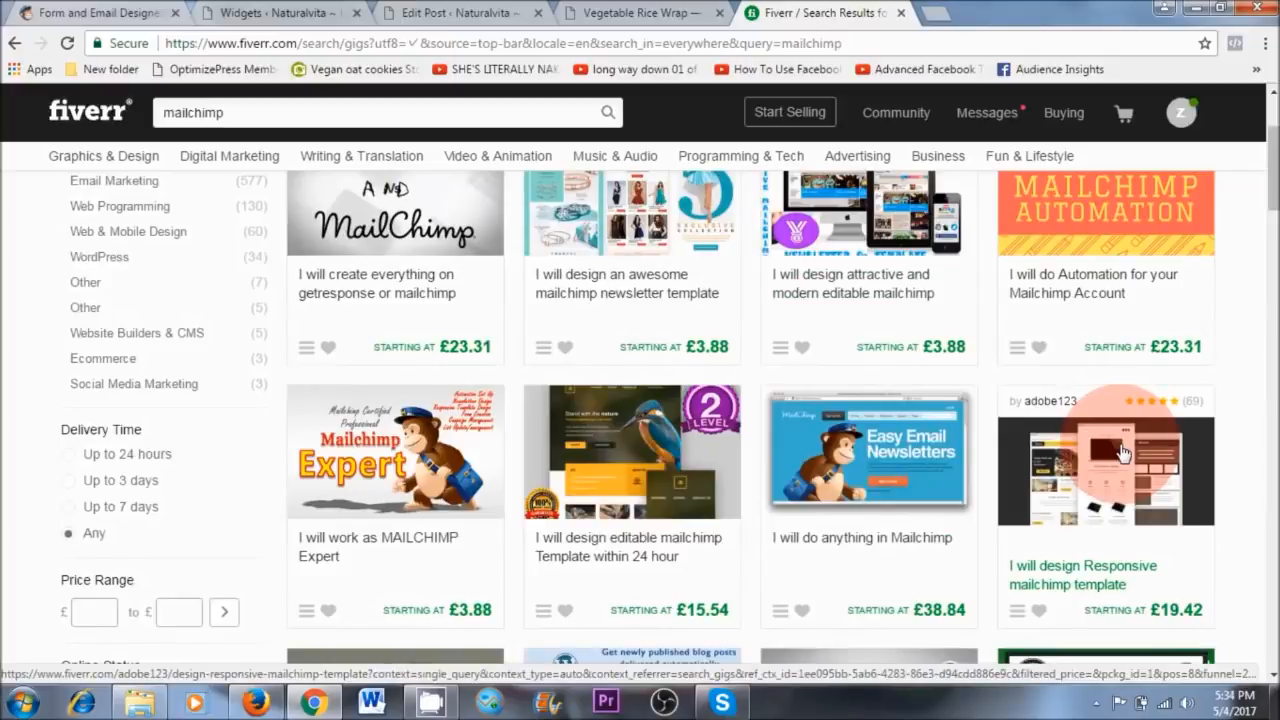
scroll(1122, 453, "down", 7)
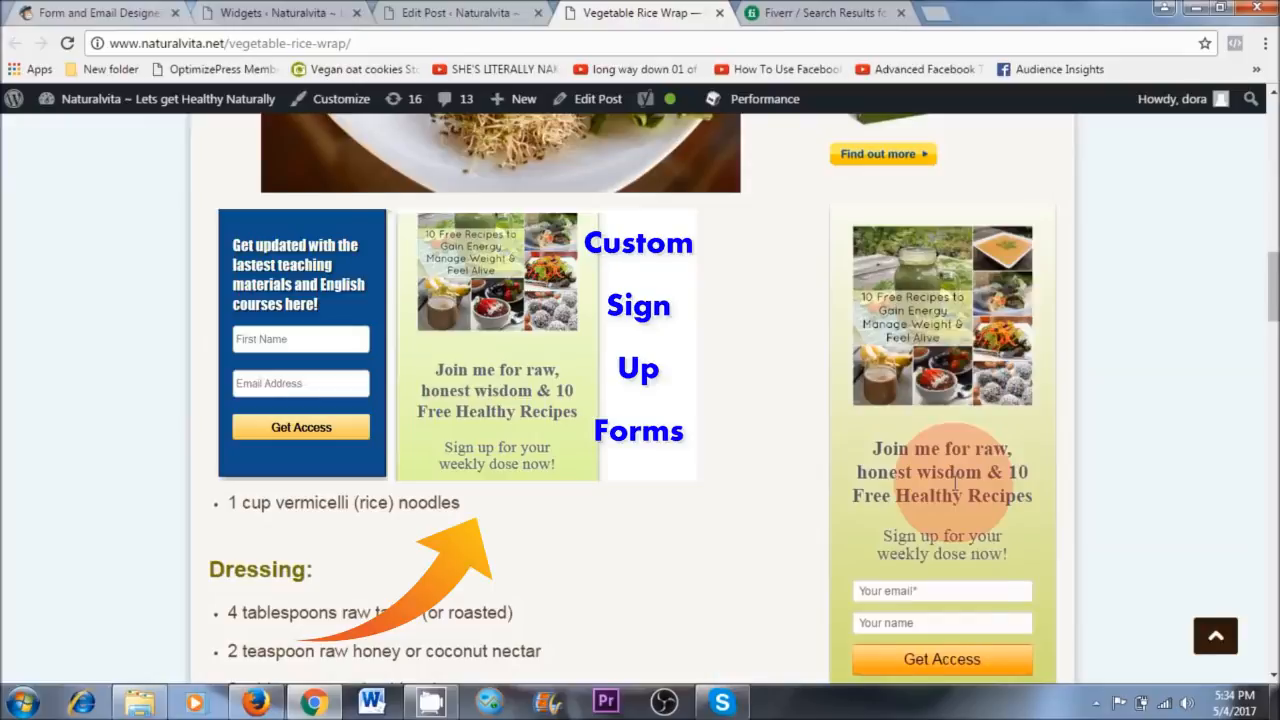
scroll(953, 485, "down", 1)
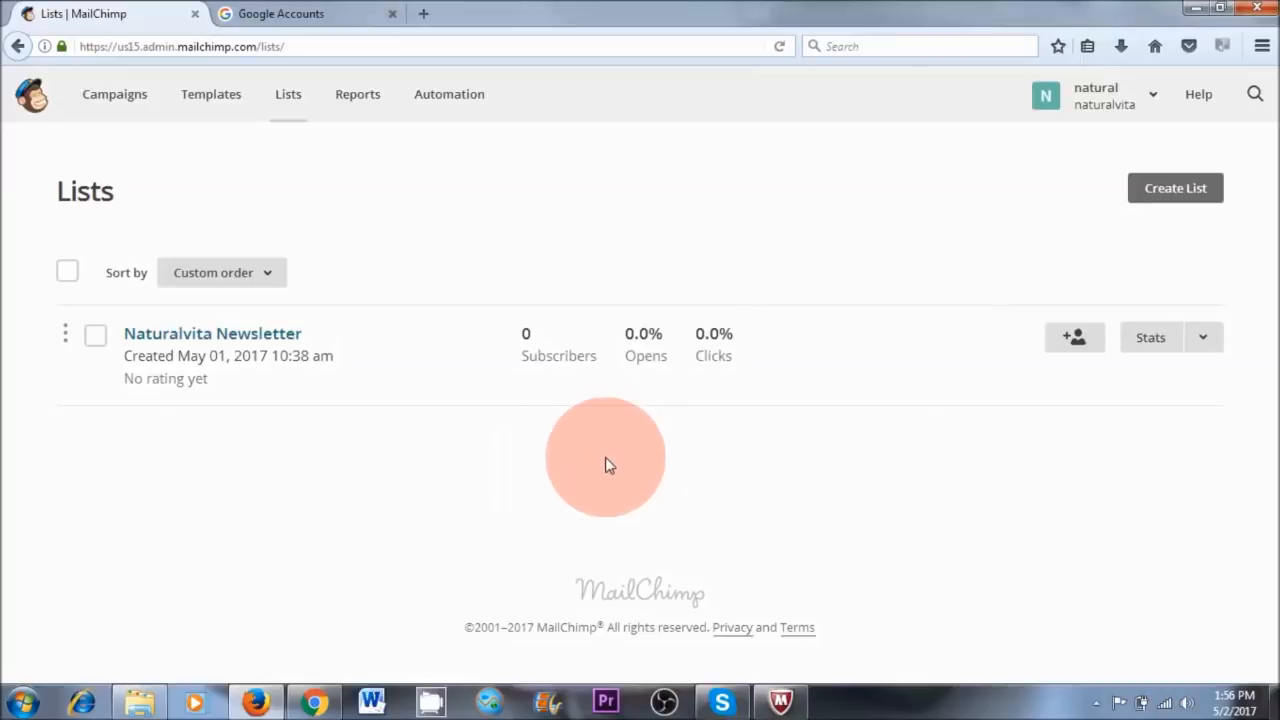
- In MailChimp, open the Naturalvita Newsletter list's settings for Google Analytics on archive and list pages
left_click(221, 336)
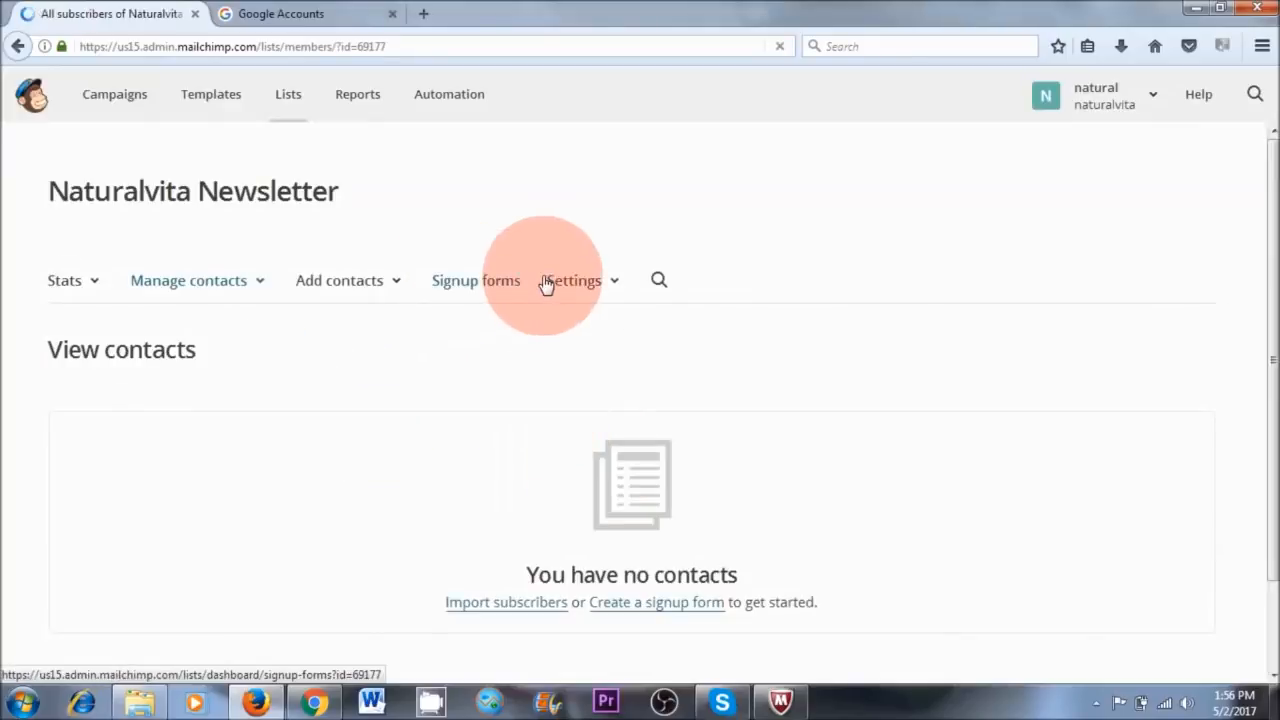
left_click(578, 284)
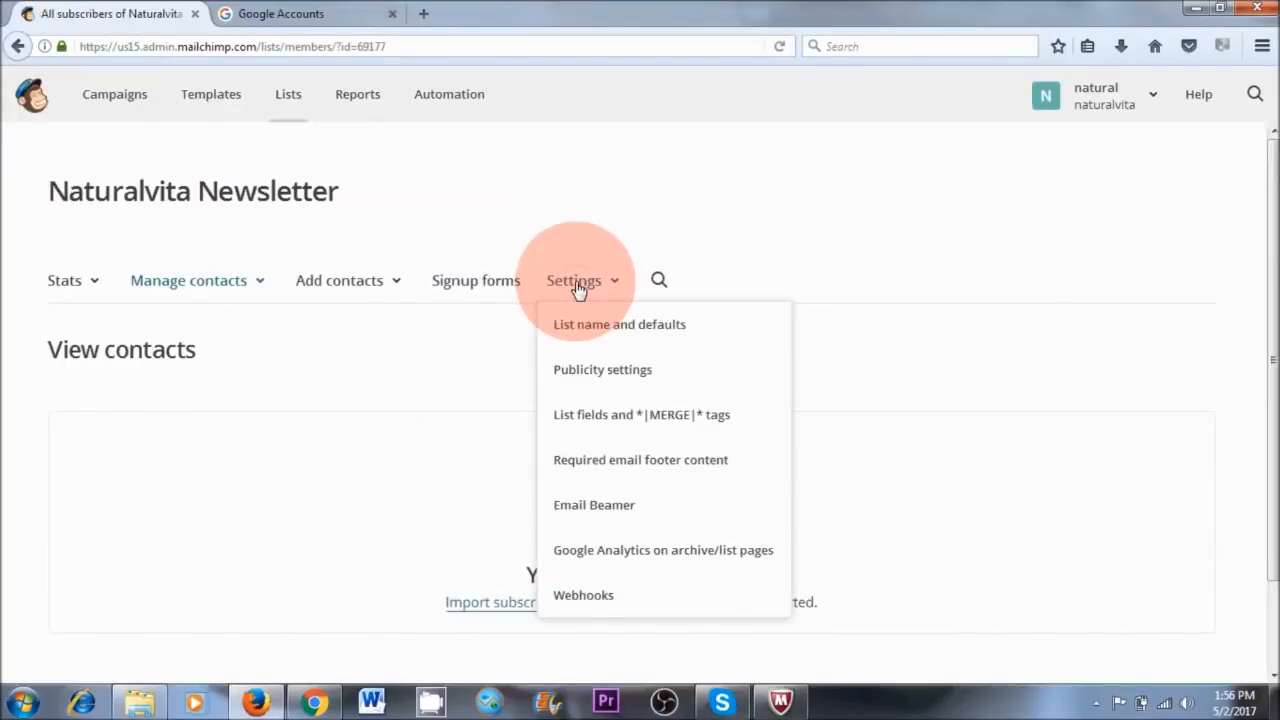
left_click(583, 550)
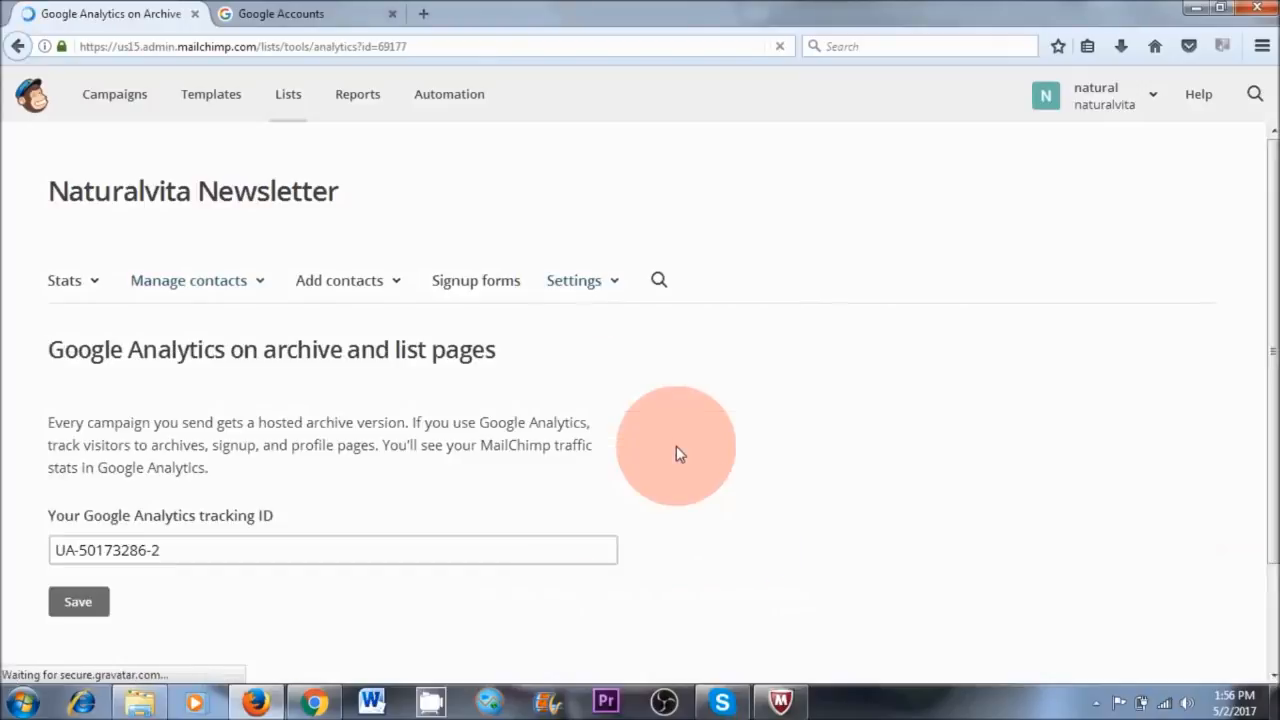
scroll(676, 454, "down", 2)
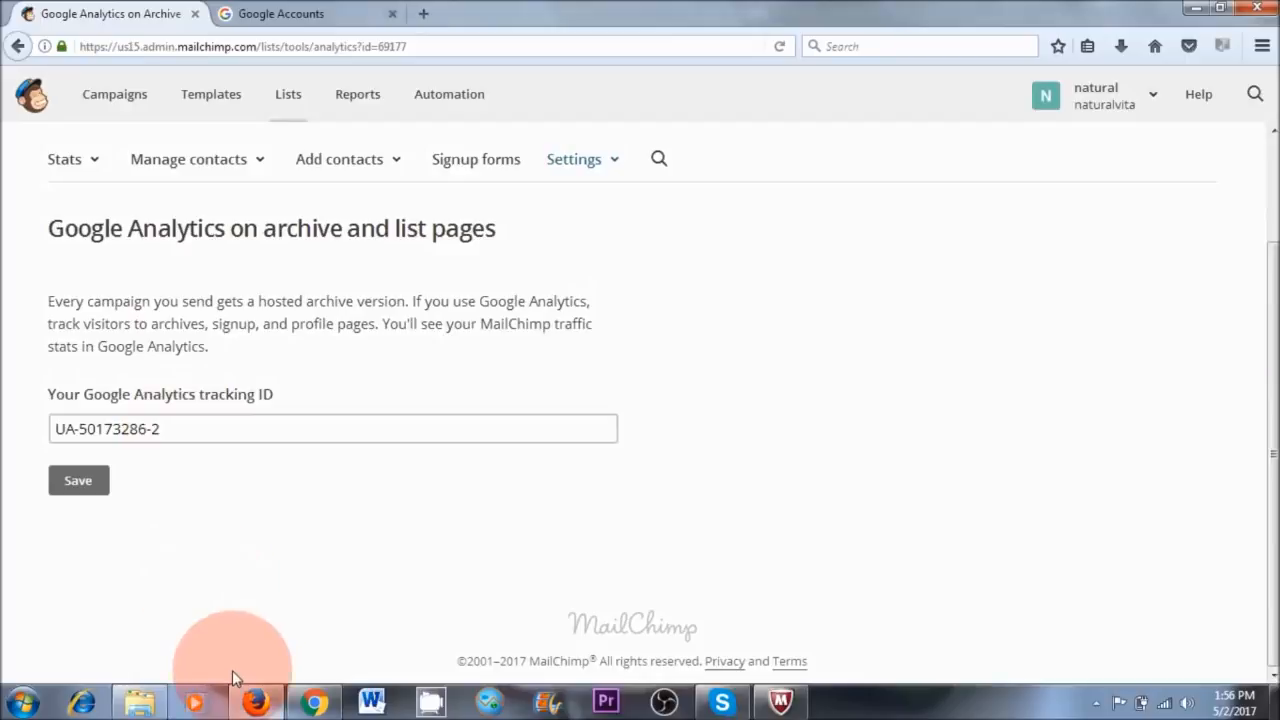
- Switch to Google Analytics in Chrome and open the Tracking Code page of the Naturalvita property in the administration area
left_click(314, 702)
left_click(650, 12)
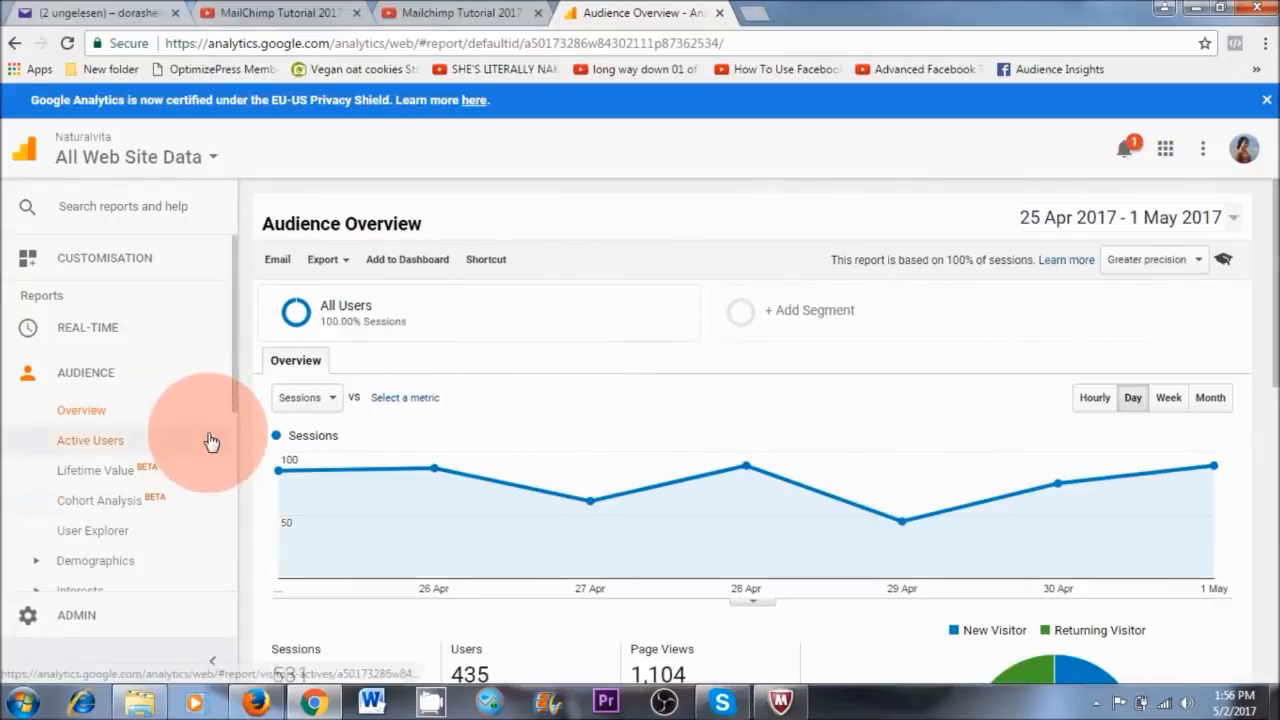
left_click(90, 620)
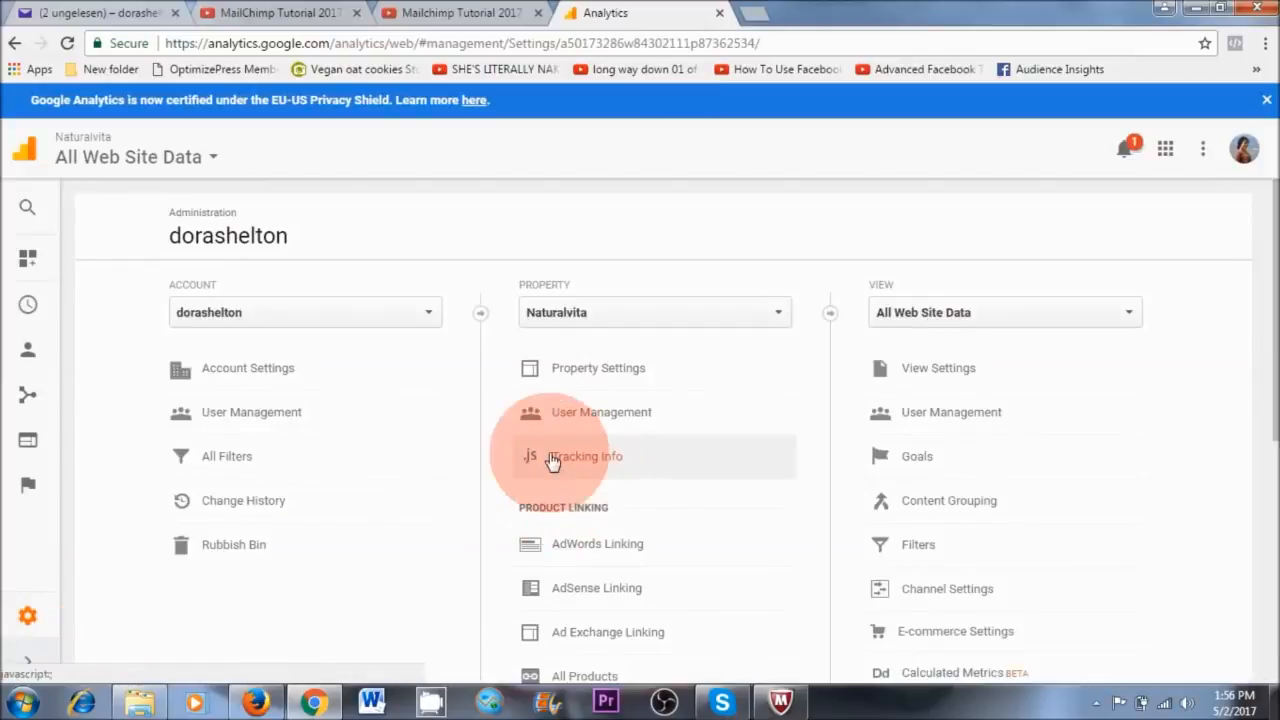
left_click(598, 458)
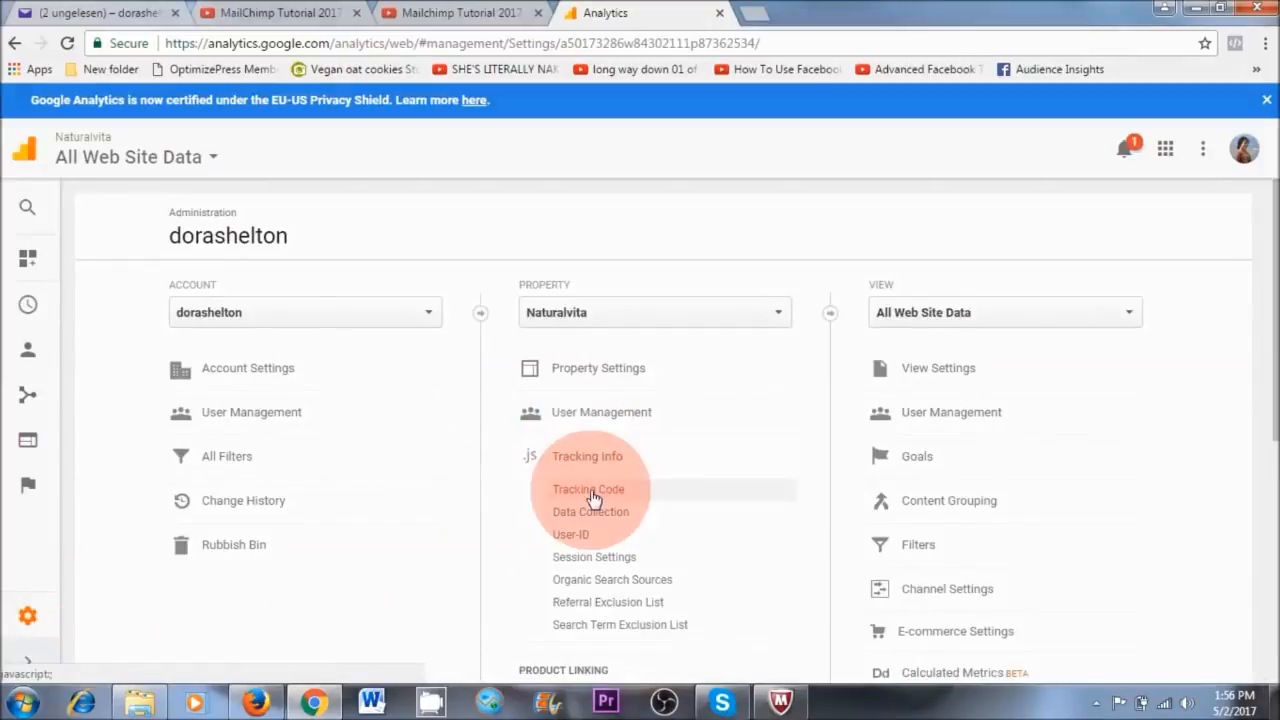
left_click(608, 492)
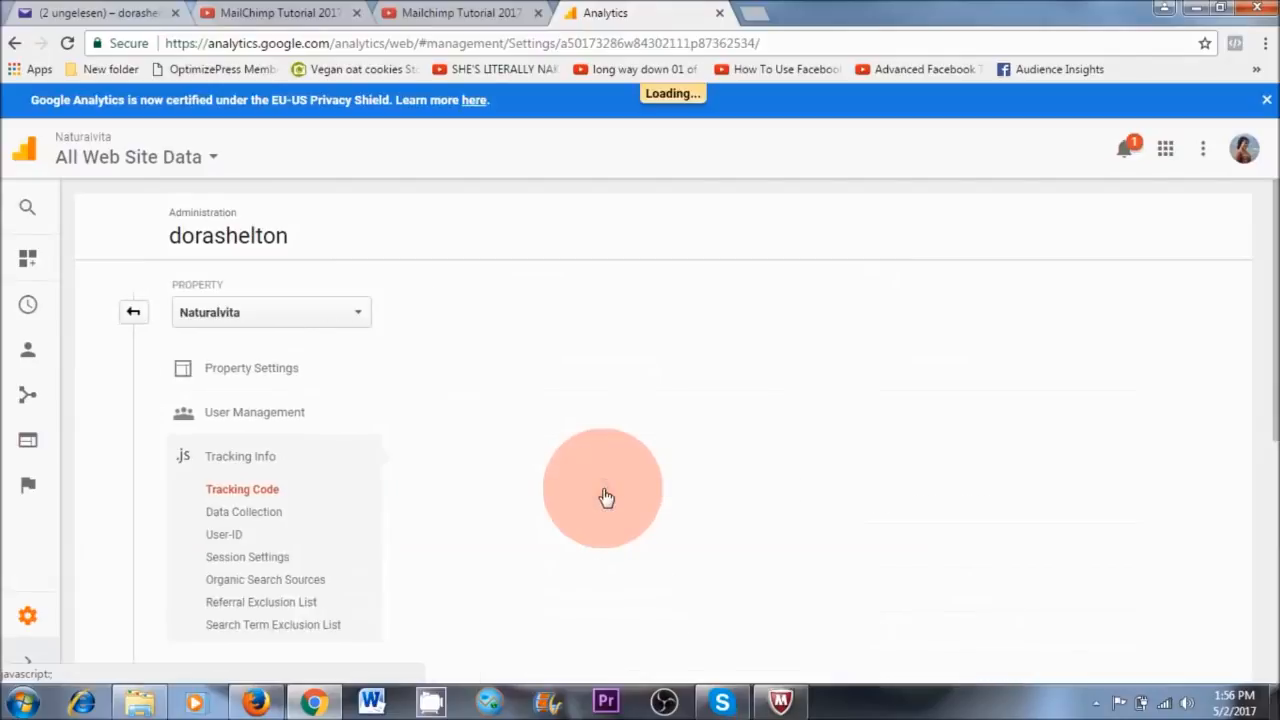
- Copy the Naturalvita property's tracking ID from Google Analytics, switch to MailChimp and save it as the newsletter list's tracking ID
left_click_drag(537, 329, 400, 322)
right_click(401, 322)
left_click(465, 338)
left_click(257, 702)
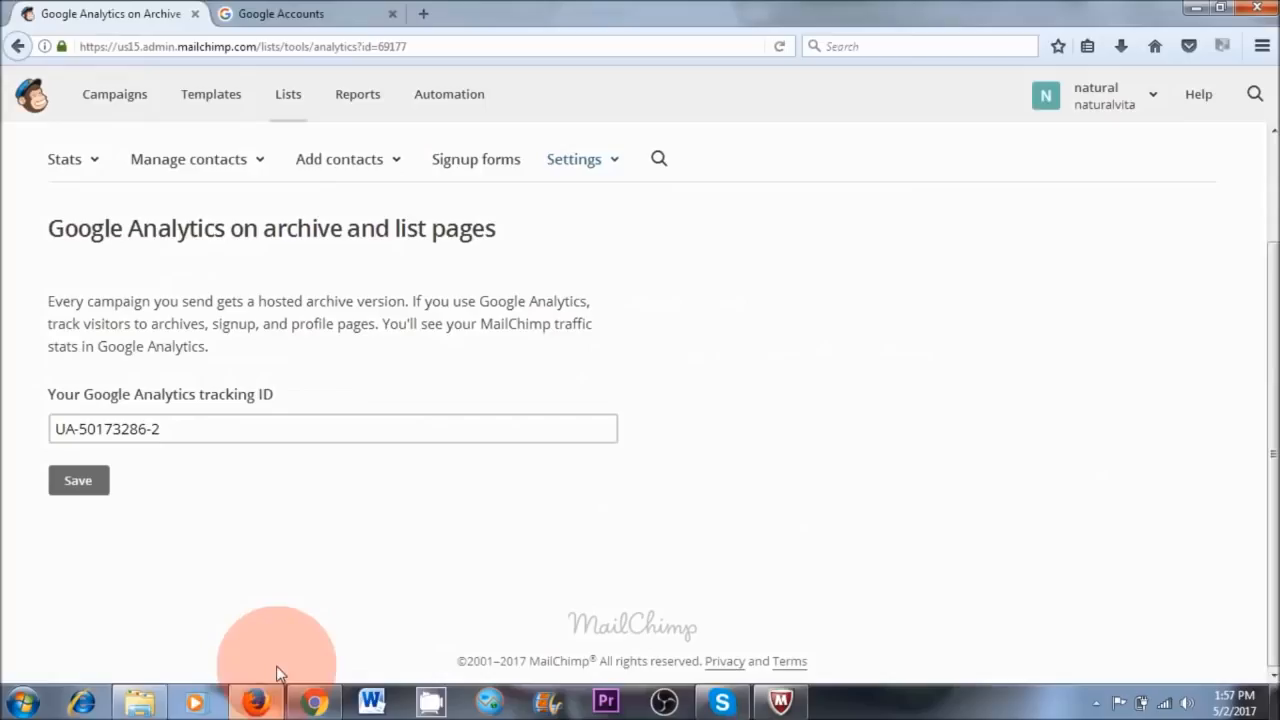
left_click_drag(202, 429, 34, 429)
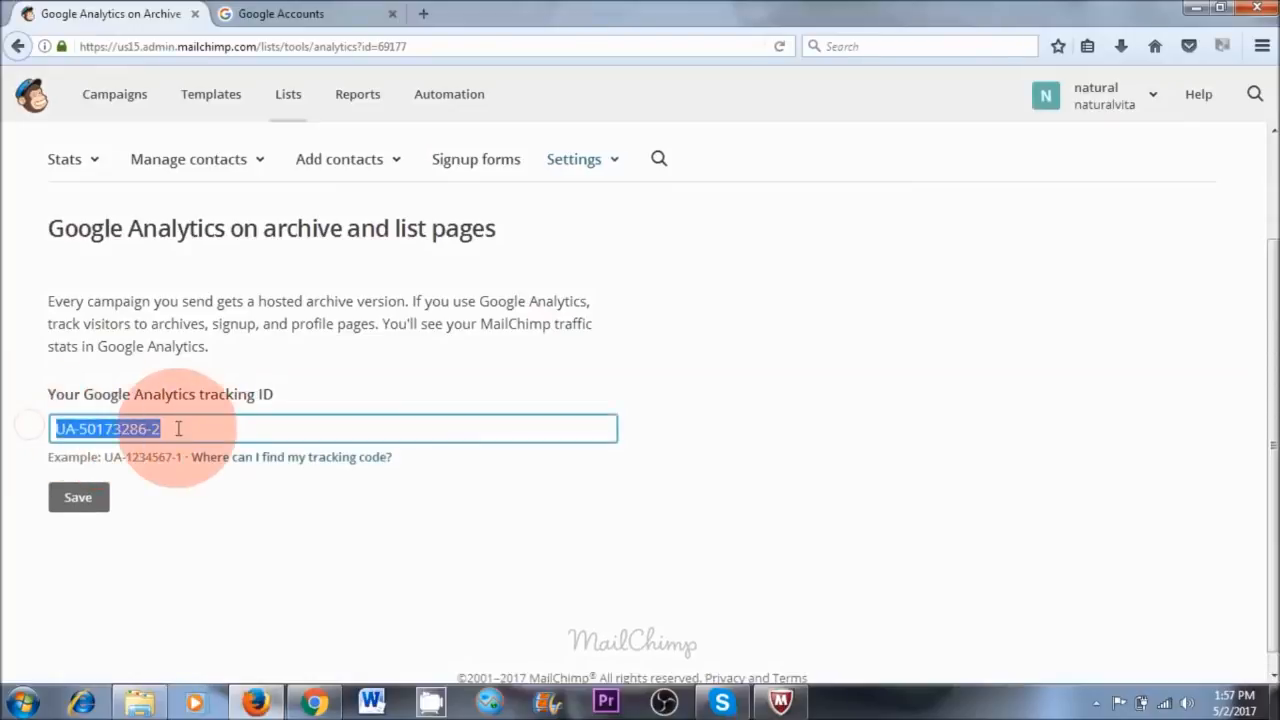
left_click(187, 429)
left_click(79, 503)
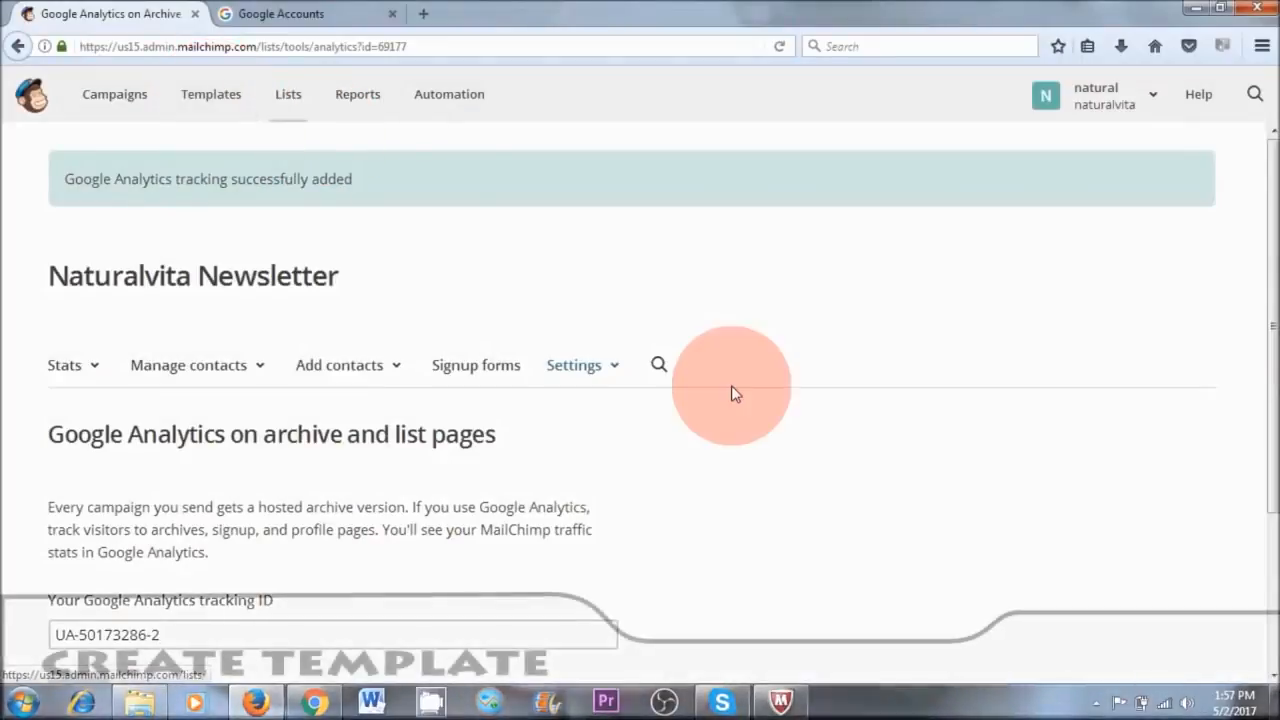
- Create a new email template from the basic single-column layout
left_click(201, 100)
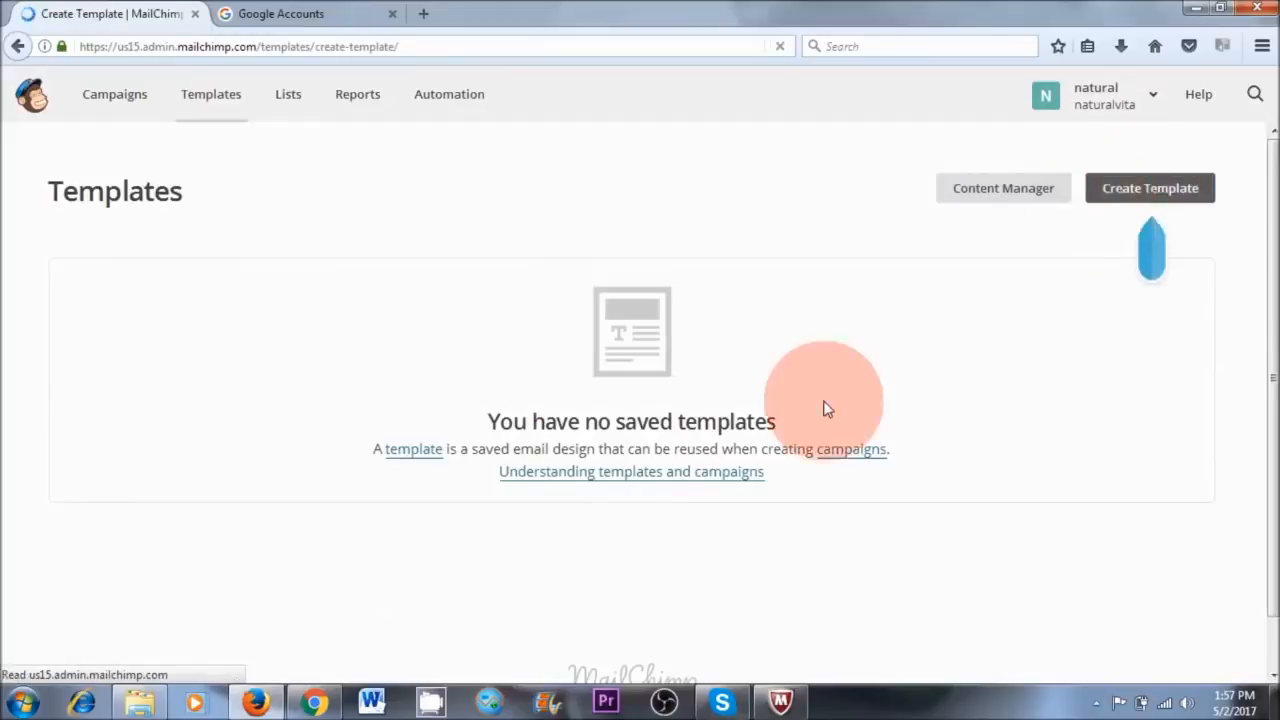
left_click_drag(1268, 250, 1262, 462)
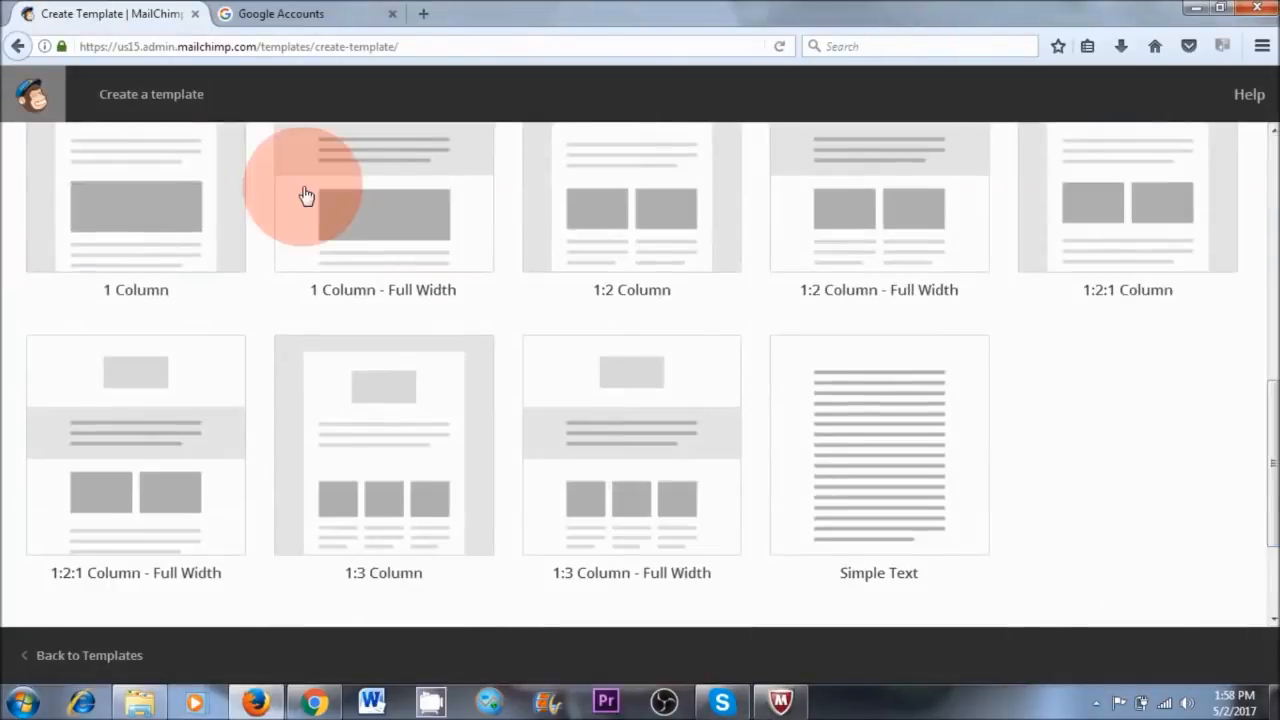
left_click_drag(1268, 462, 1262, 388)
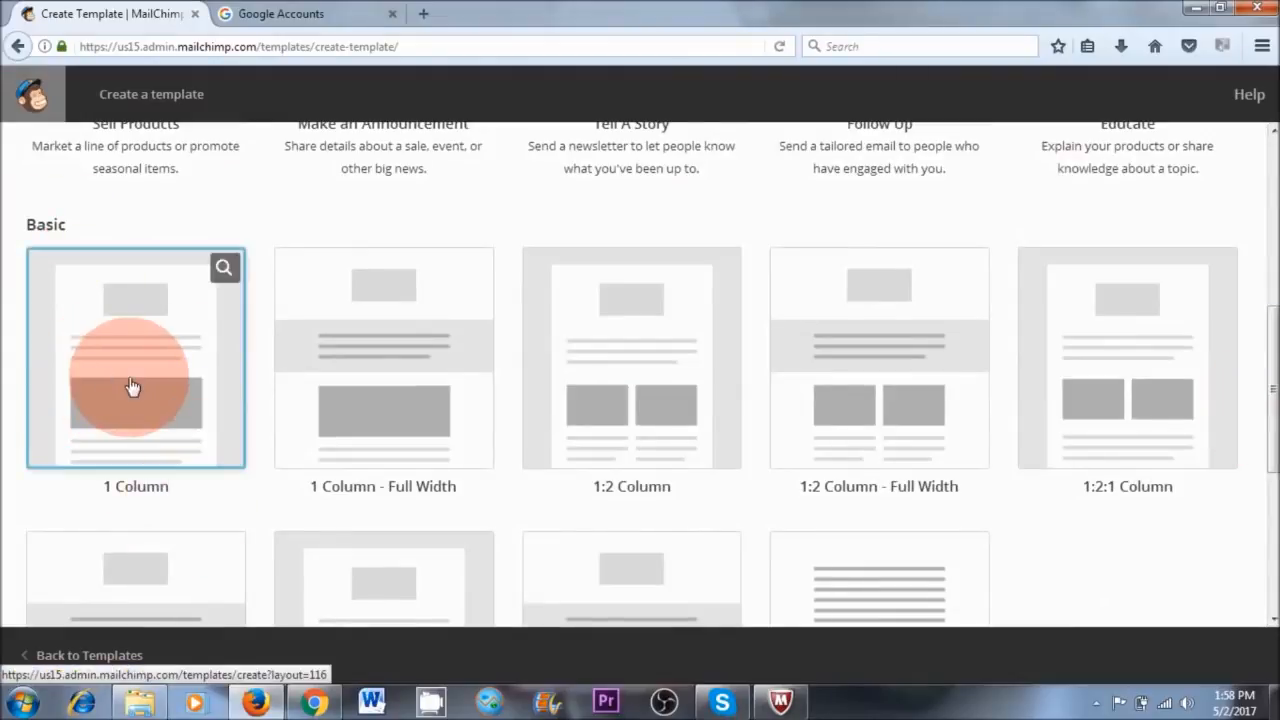
scroll(1256, 330, "up", 5)
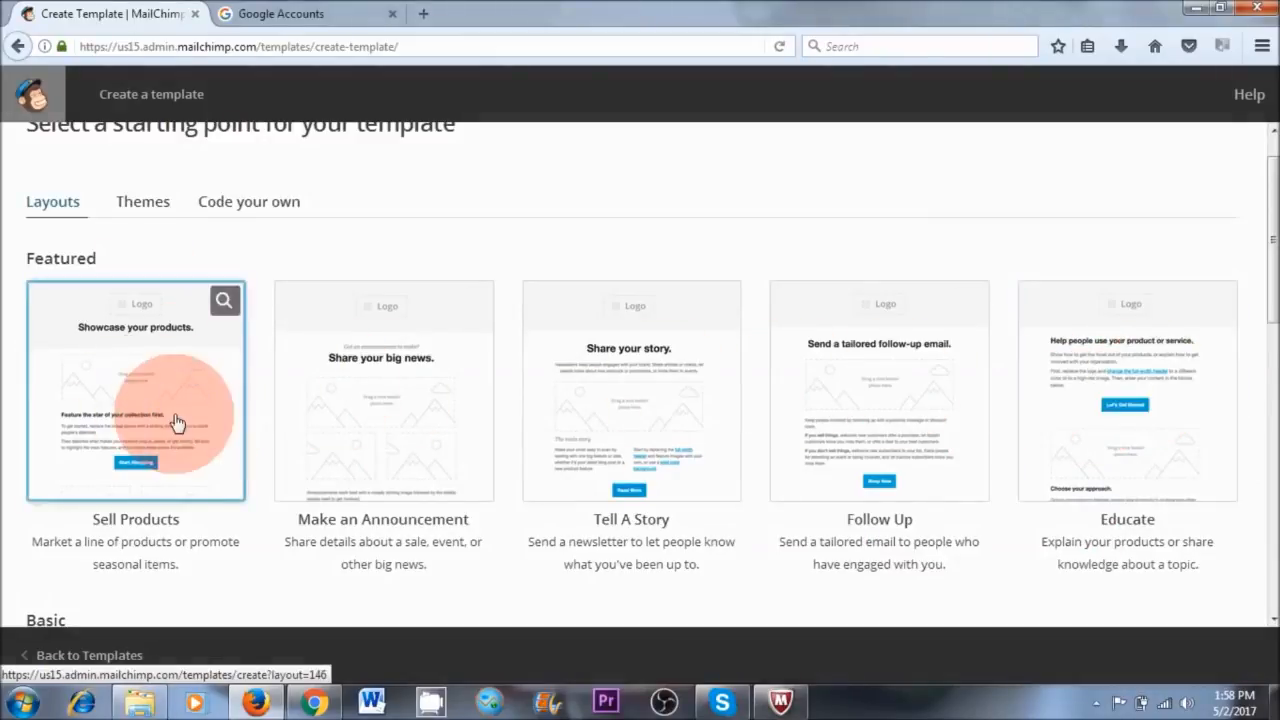
left_click_drag(1271, 266, 1271, 392)
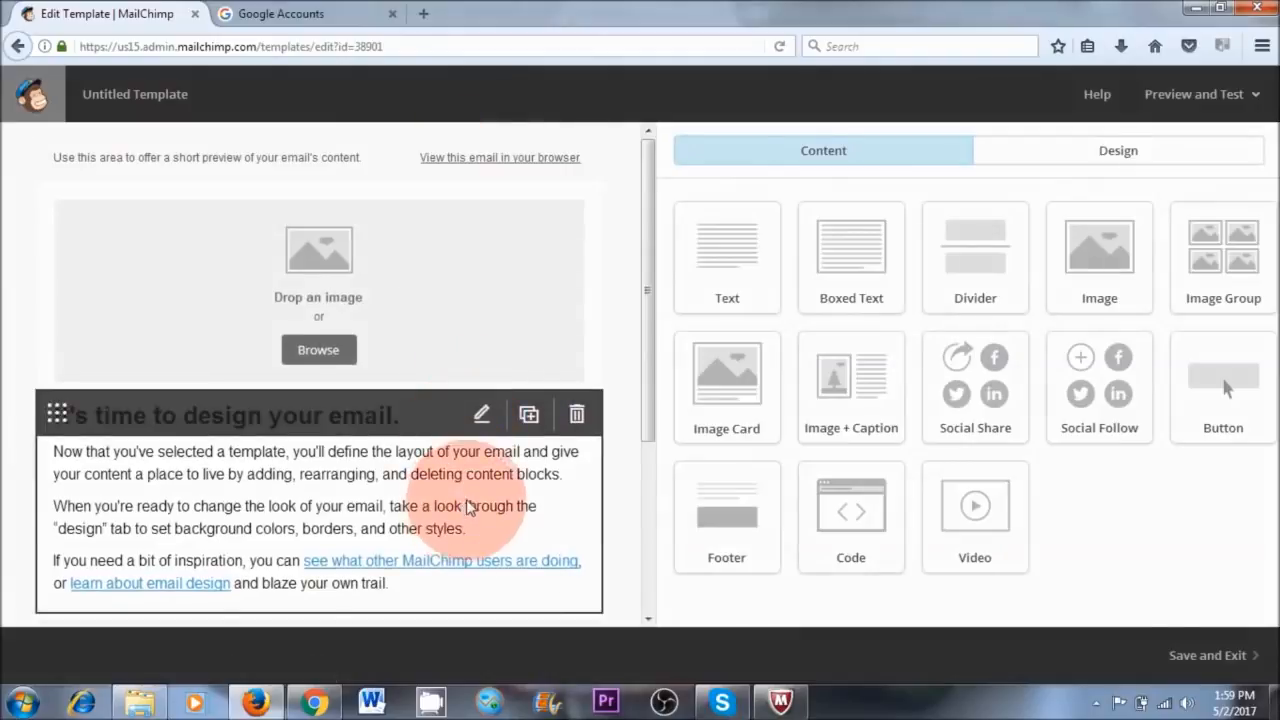
- Replace the preview text in the preheader with "mailchimp tutorial" and save the text block
left_click_drag(648, 288, 644, 250)
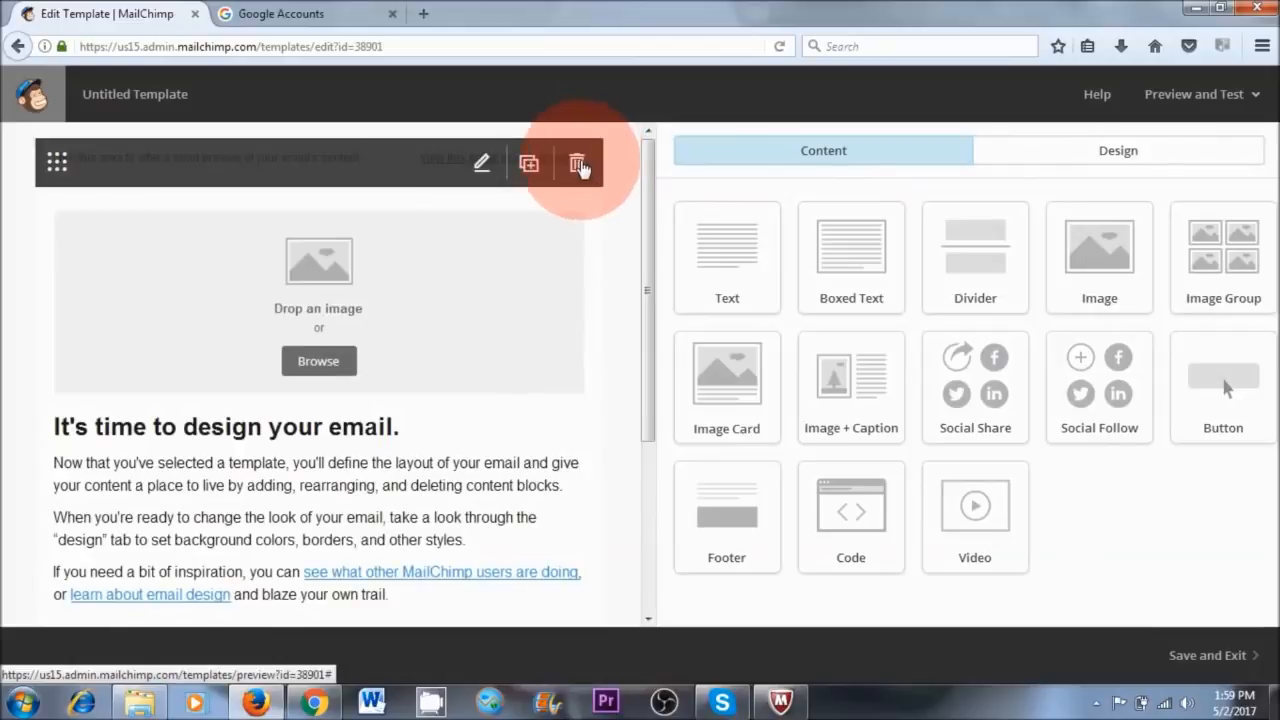
left_click(481, 166)
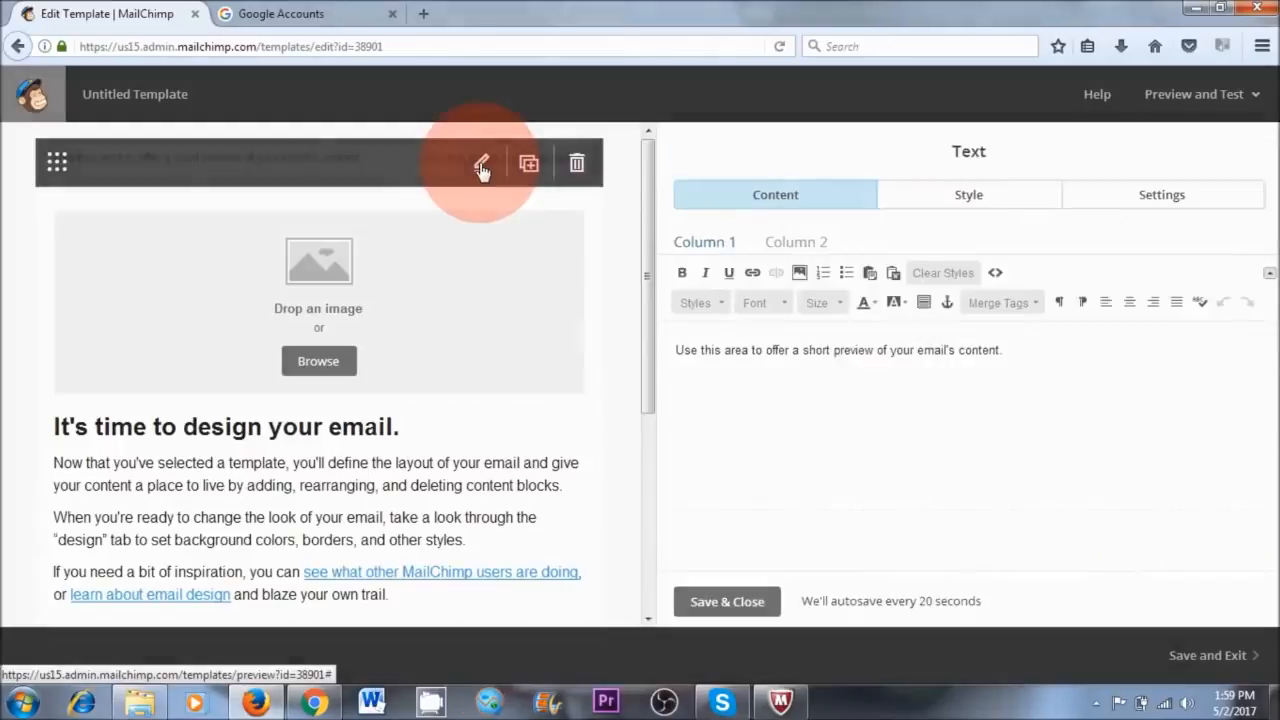
left_click_drag(1050, 355, 680, 350)
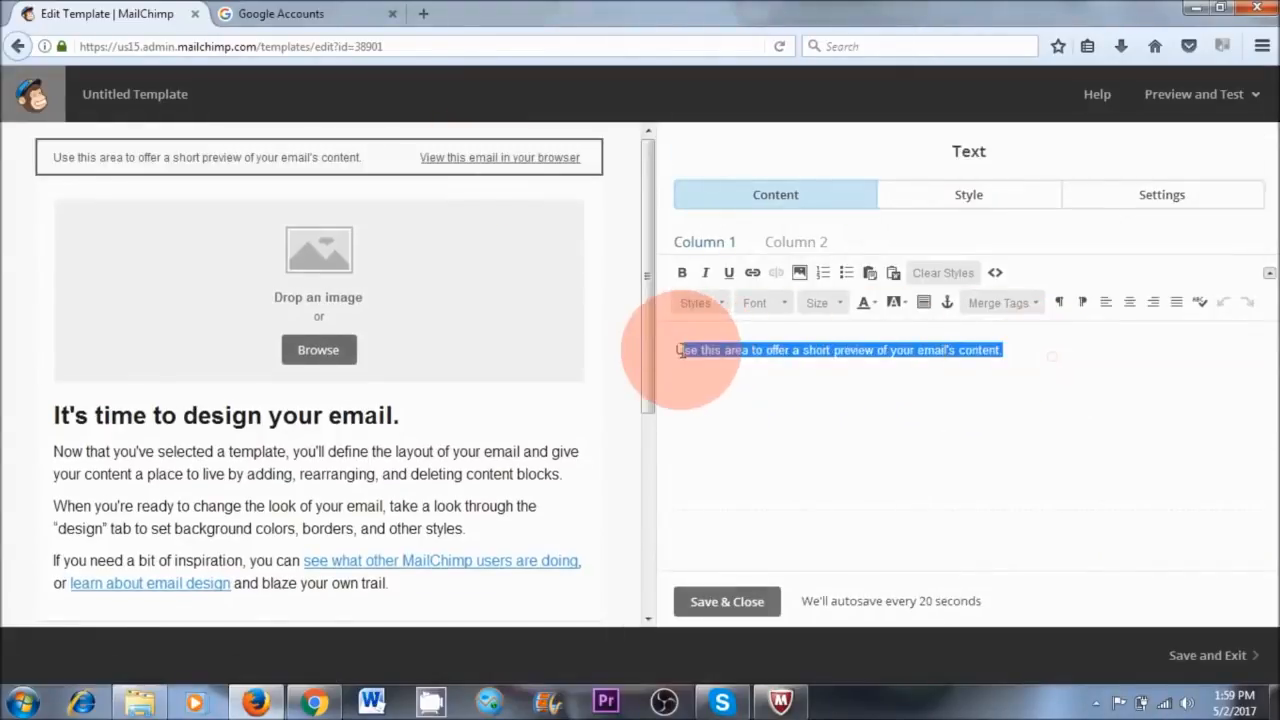
type("mailchimp tutorial")
left_click(720, 601)
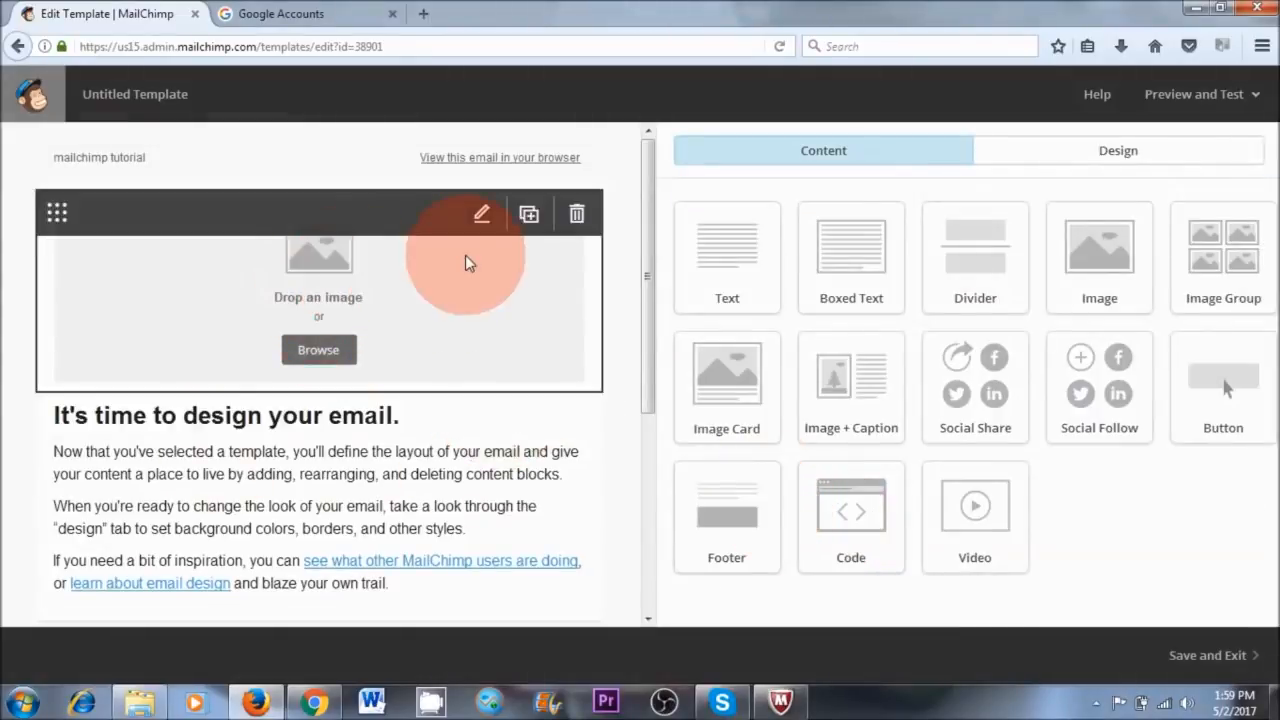
- Fill the header image block with the logo file "natural vita a purpose driven life size 500.png" through the content manager
left_click(482, 214)
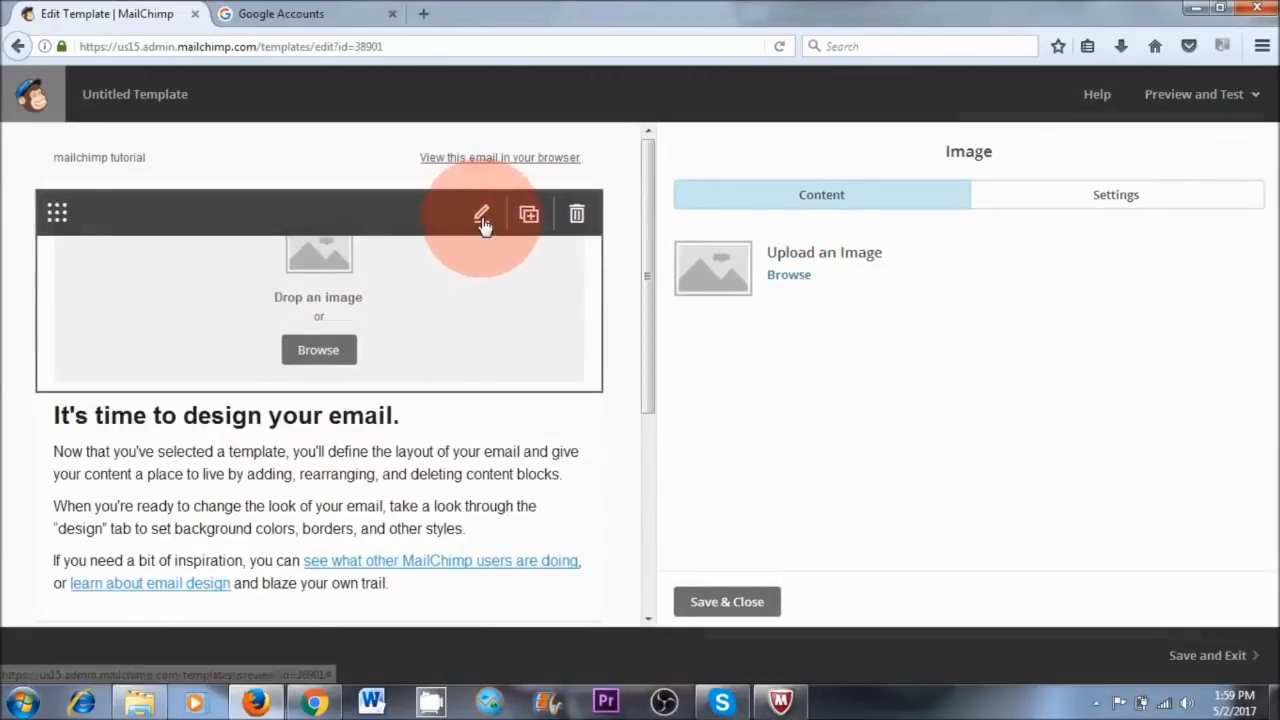
left_click(789, 278)
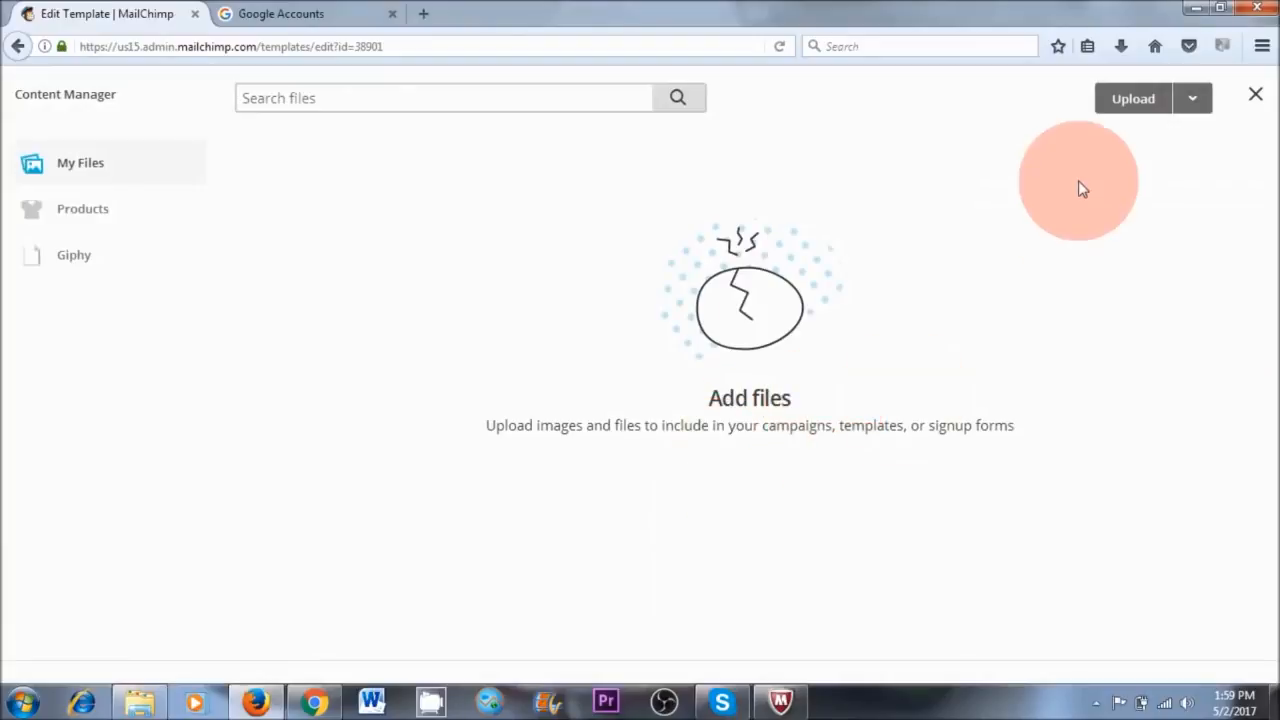
left_click(1130, 101)
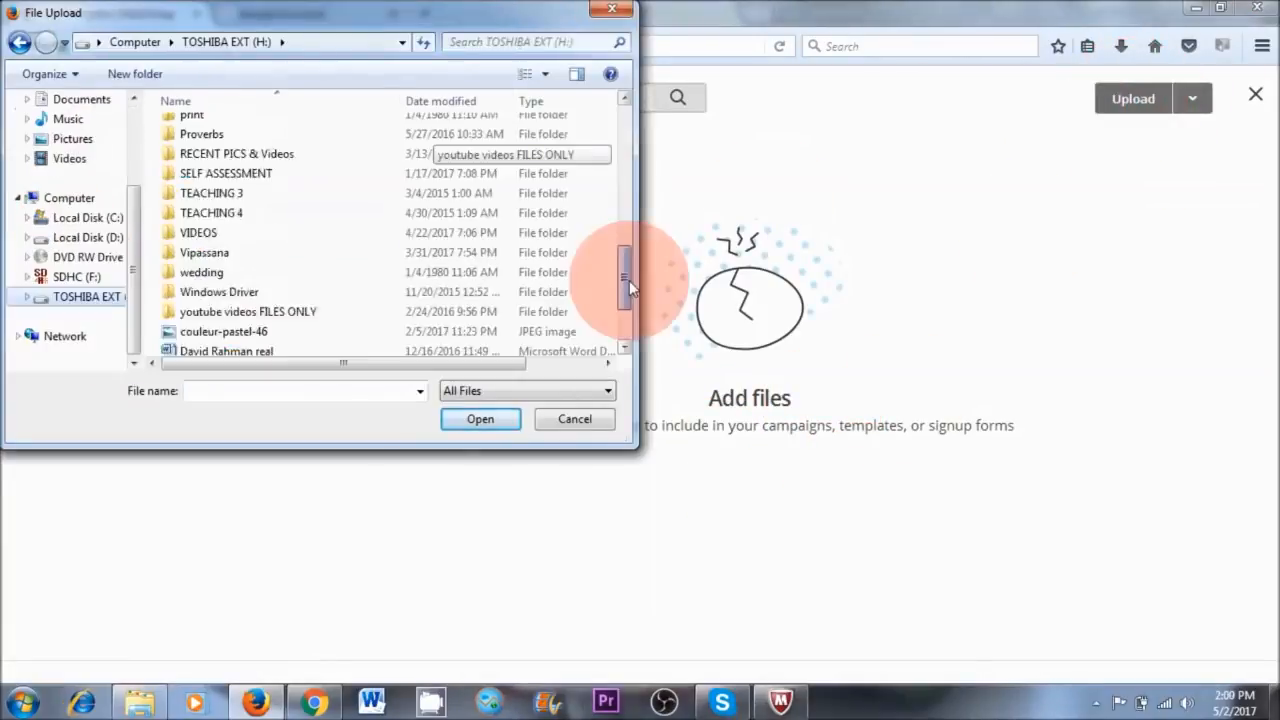
left_click_drag(629, 280, 629, 216)
double_click(341, 170)
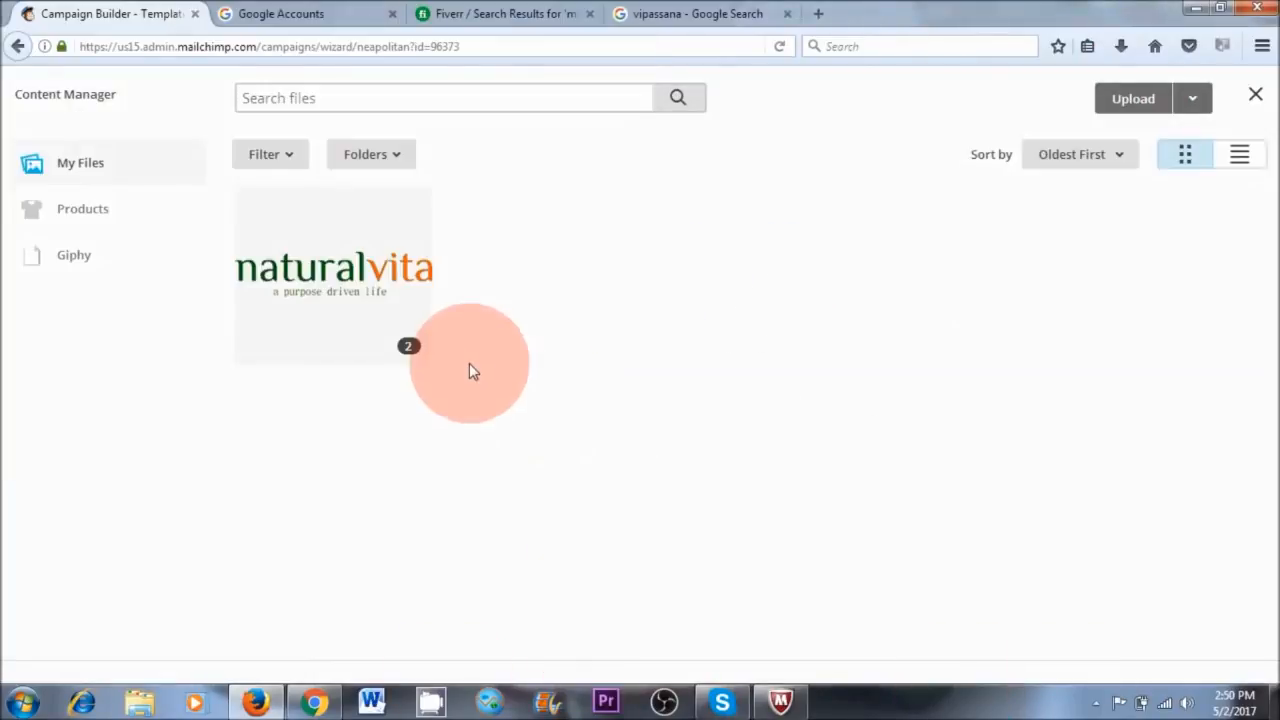
left_click(336, 298)
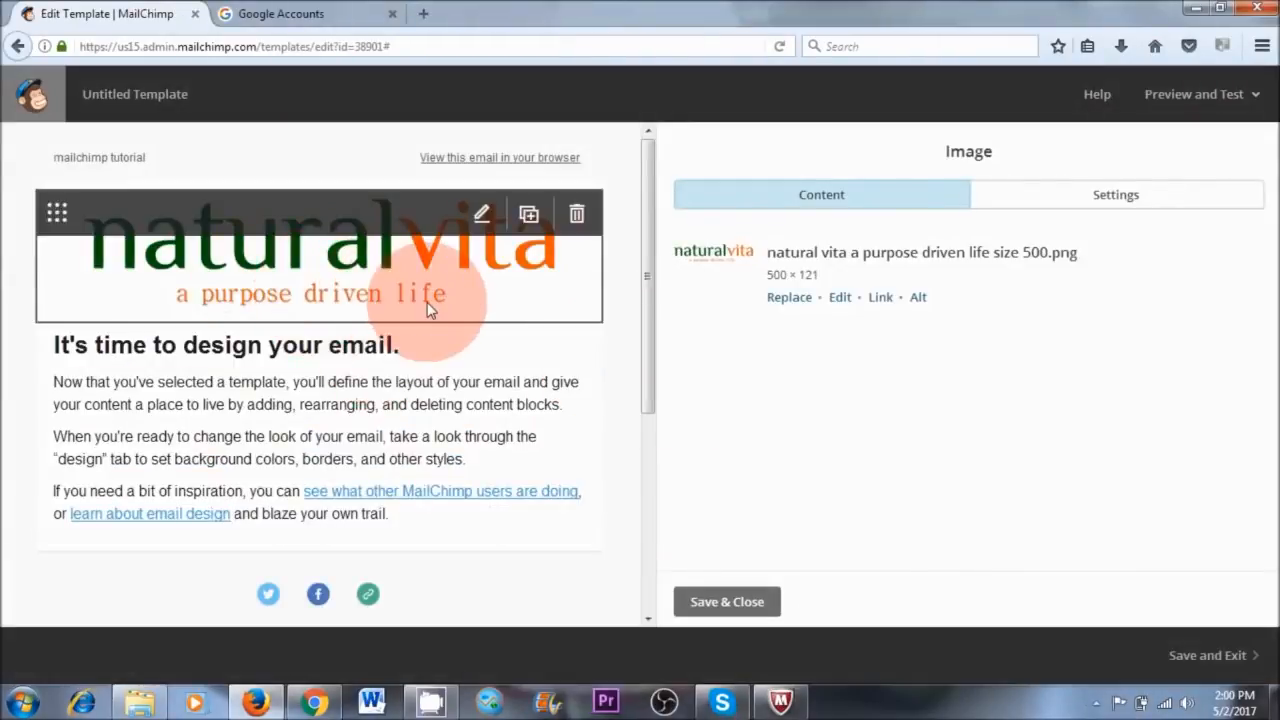
- Resize the header logo to 300 wide by 72 high in the photo editor and save the image
left_click(840, 299)
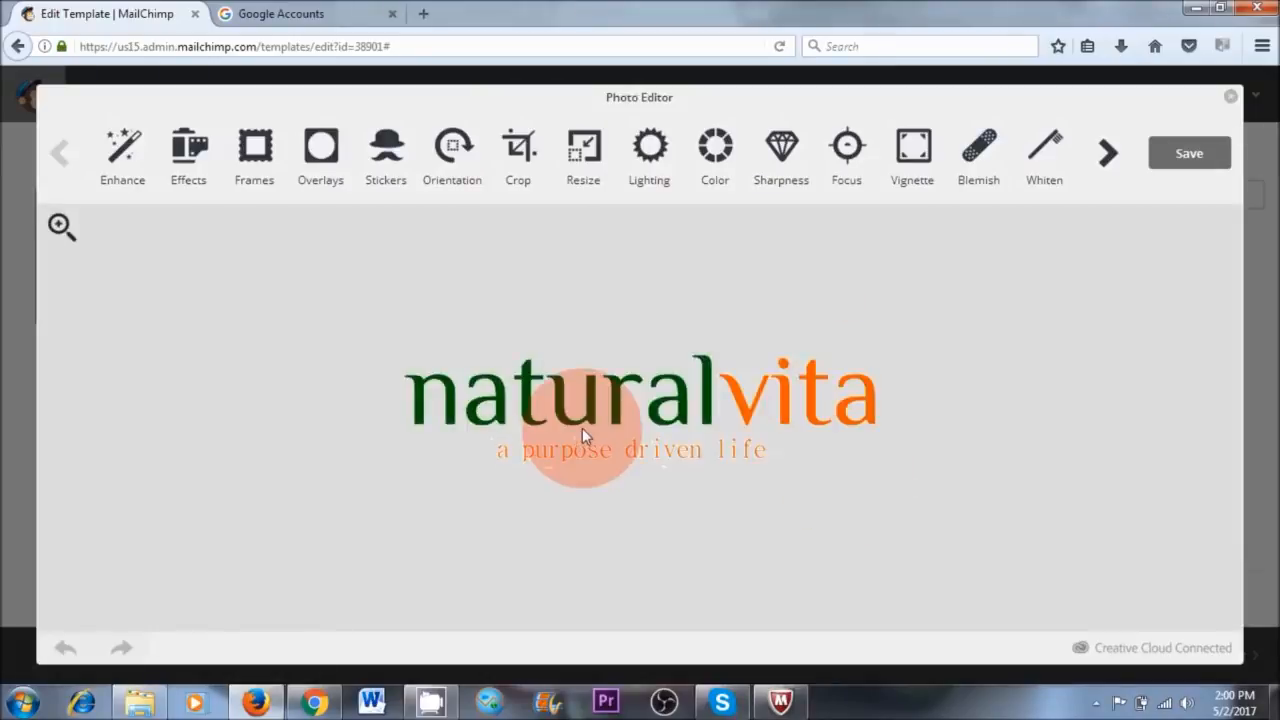
left_click(584, 150)
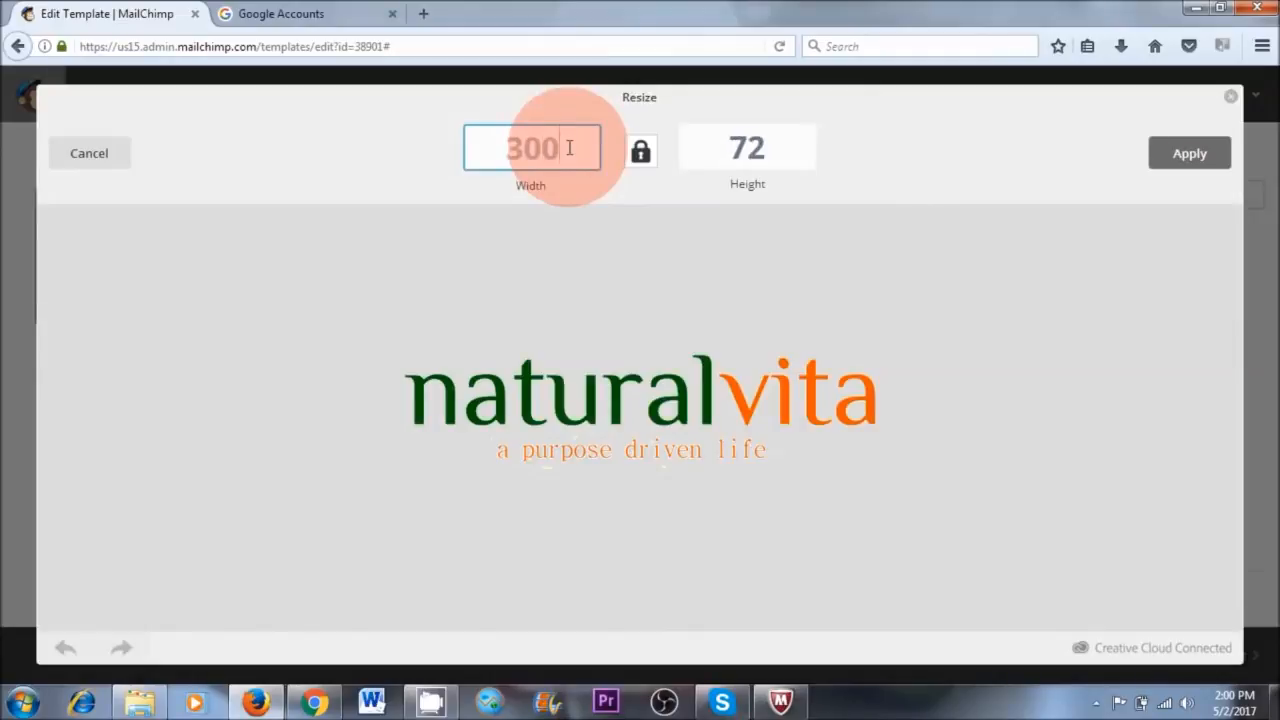
left_click(1180, 160)
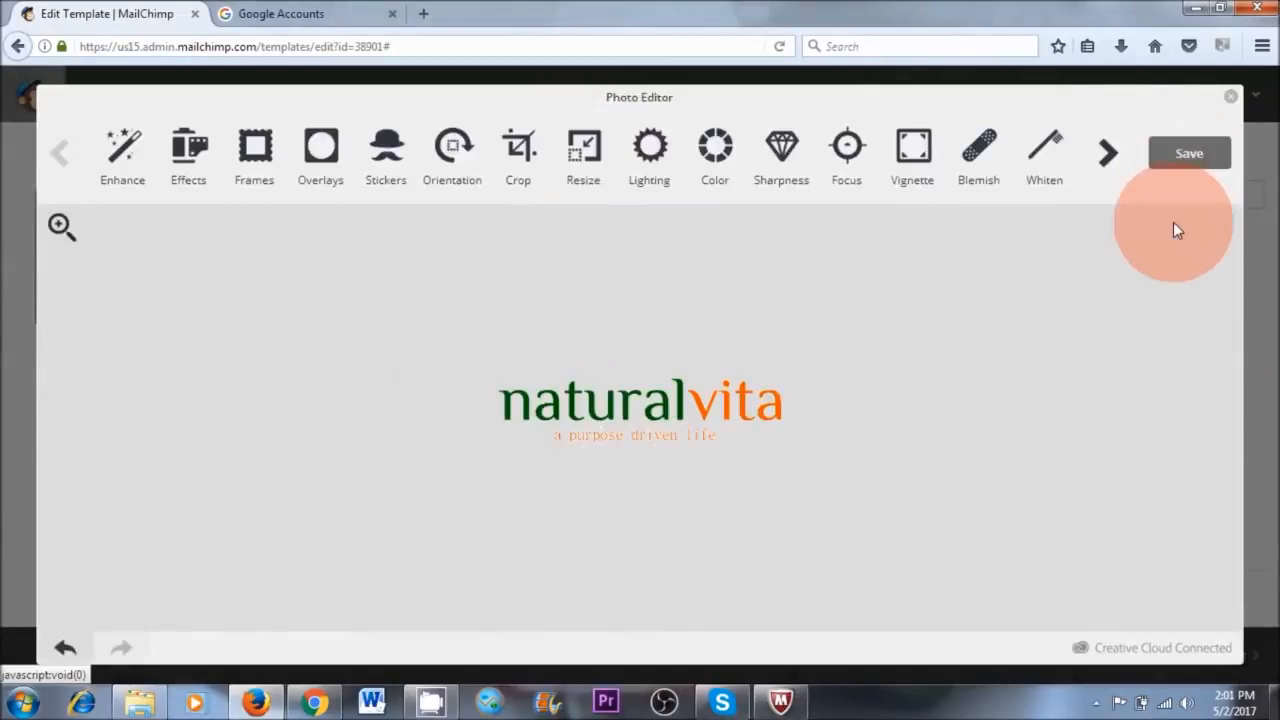
left_click(1189, 152)
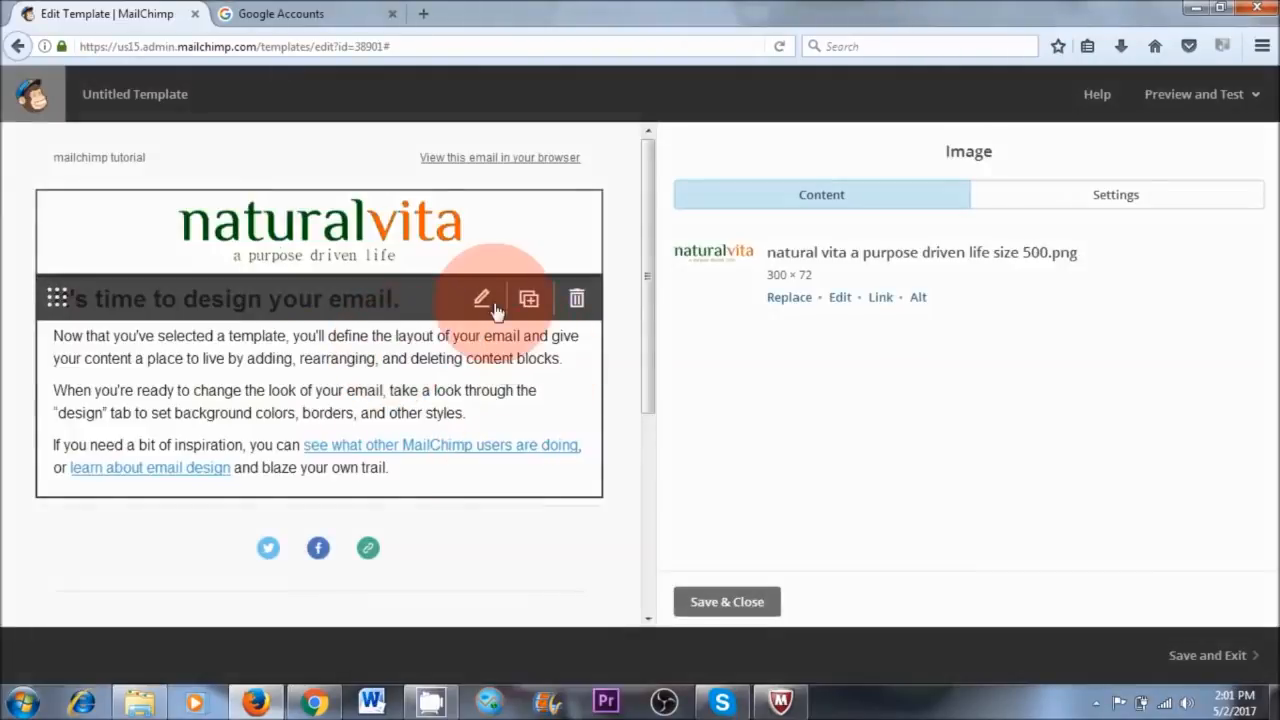
- Delete all the placeholder text from the body text block beneath the logo and save the block
left_click(481, 302)
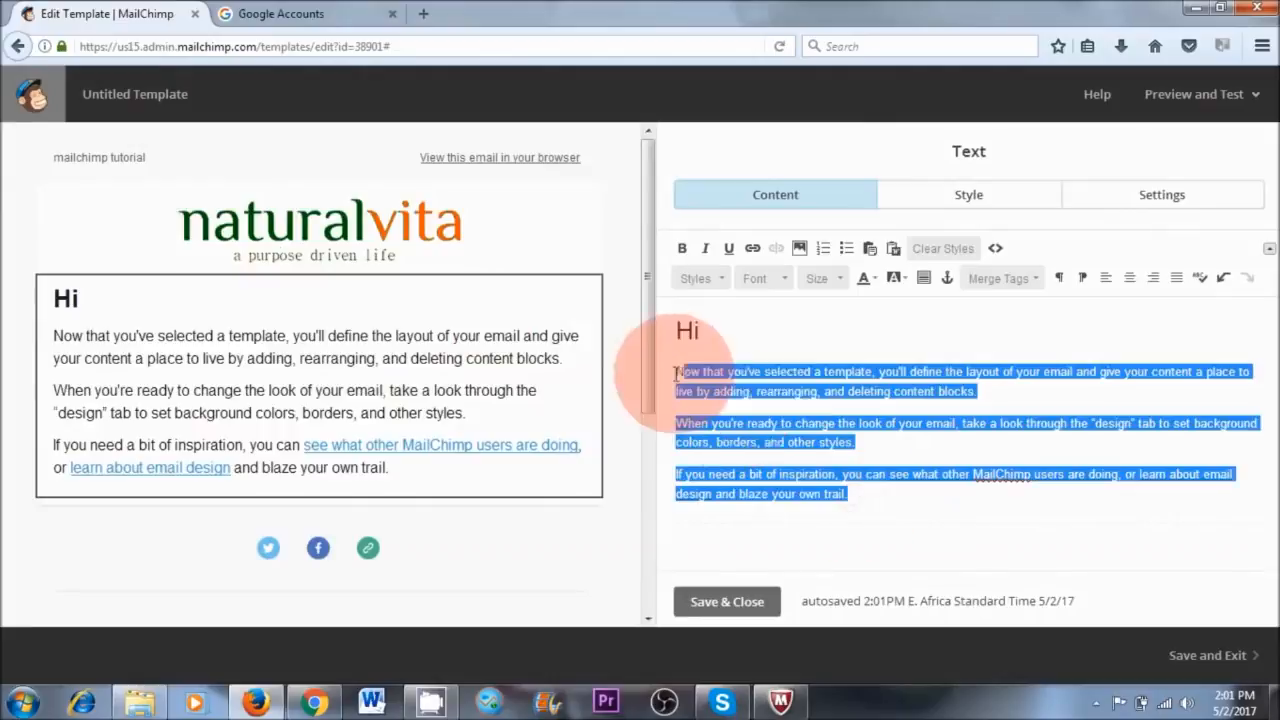
key("BackSpace")
key("BackSpace")
key("BackSpace")
key("BackSpace")
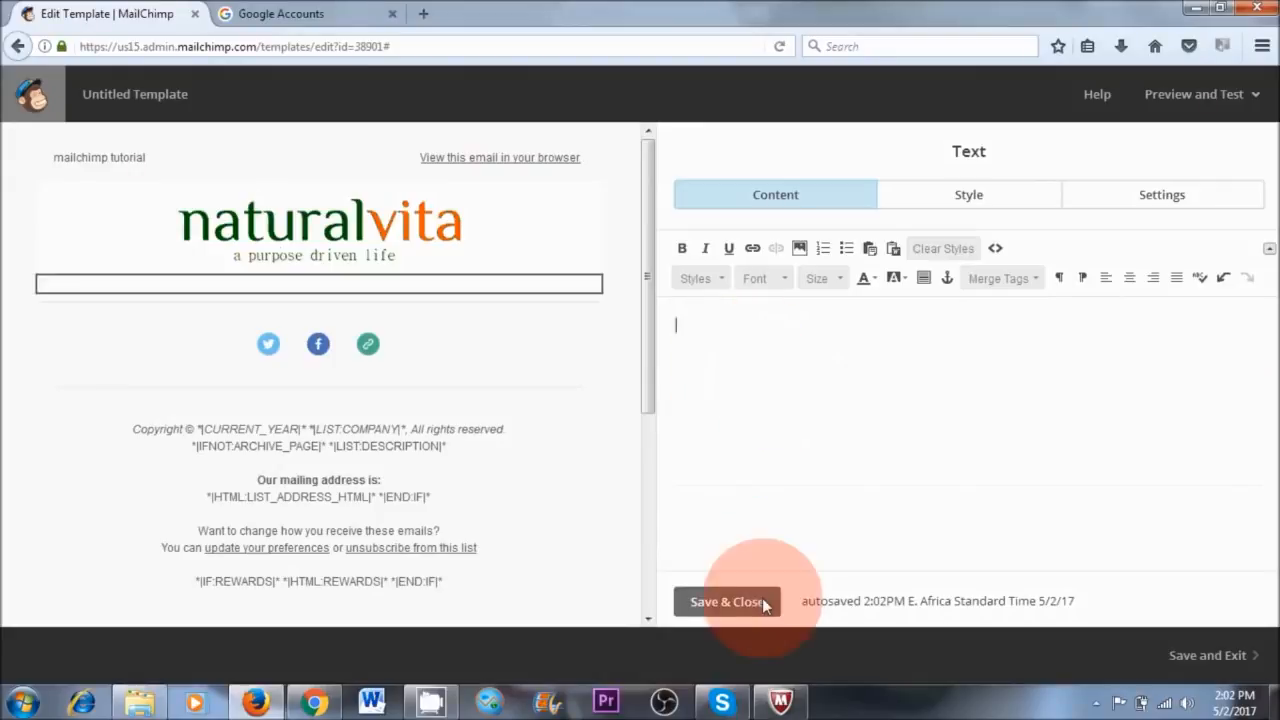
left_click(728, 603)
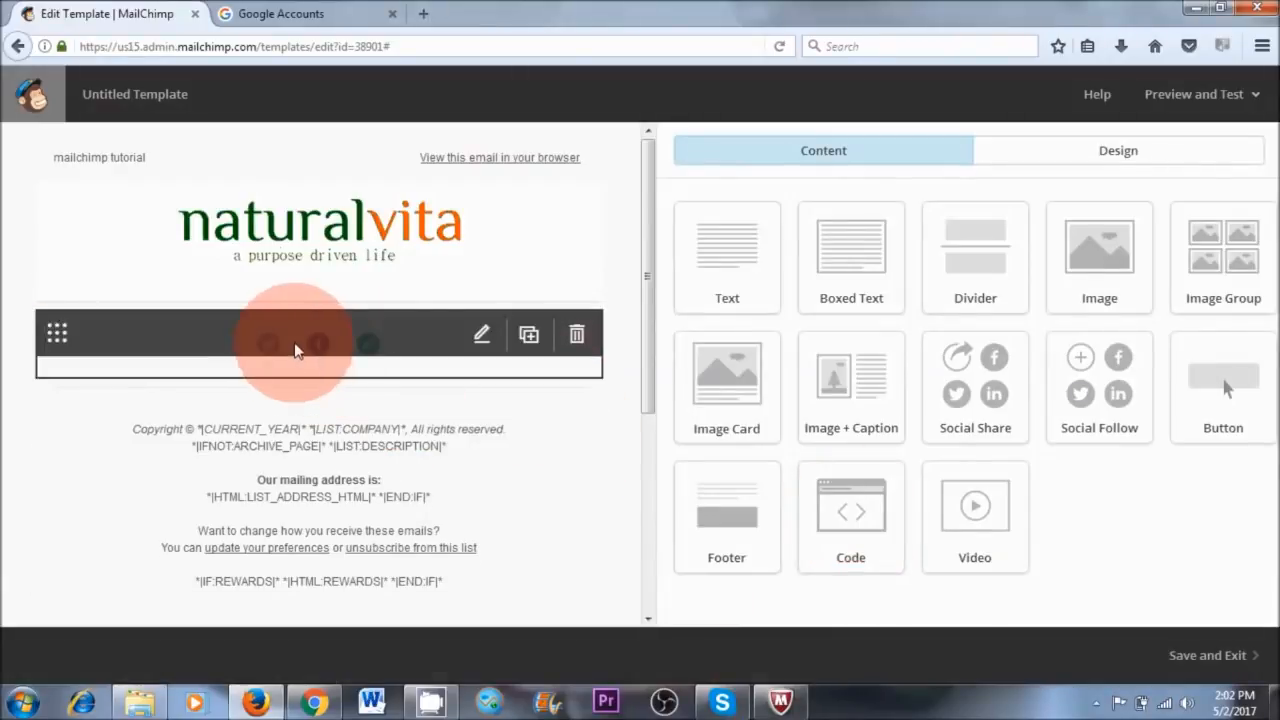
left_click(481, 334)
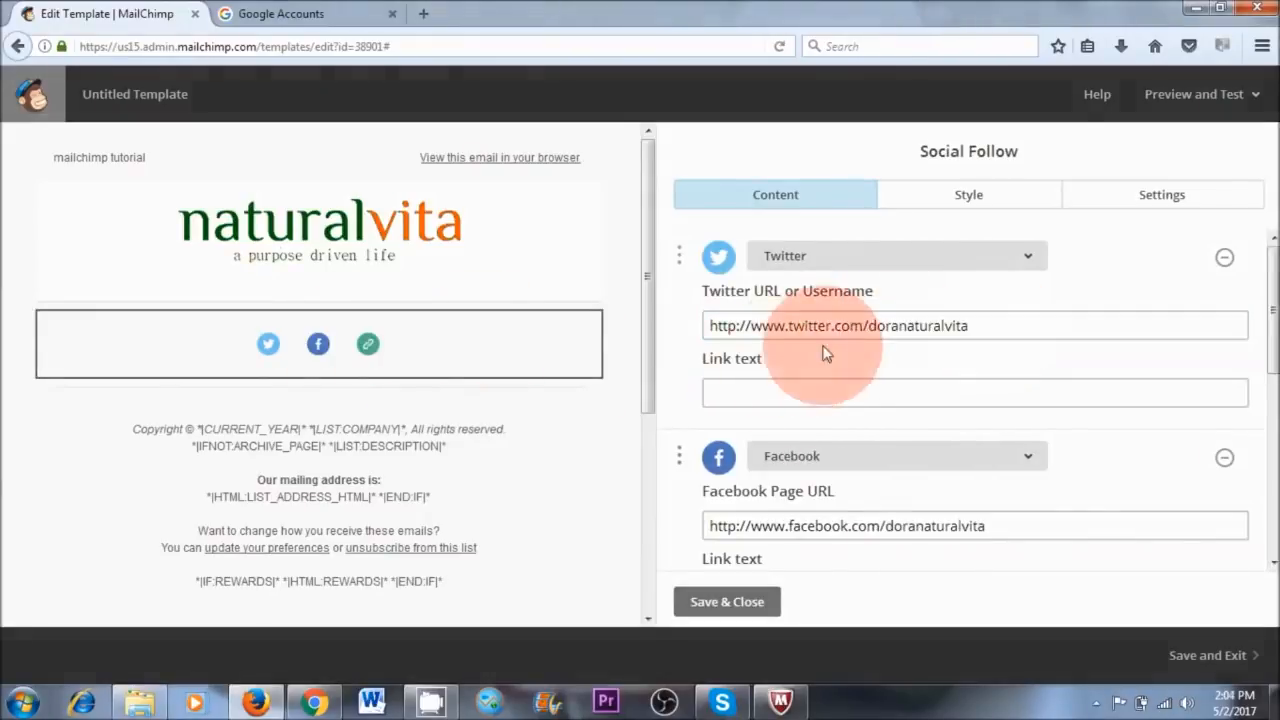
scroll(857, 377, "down", 4)
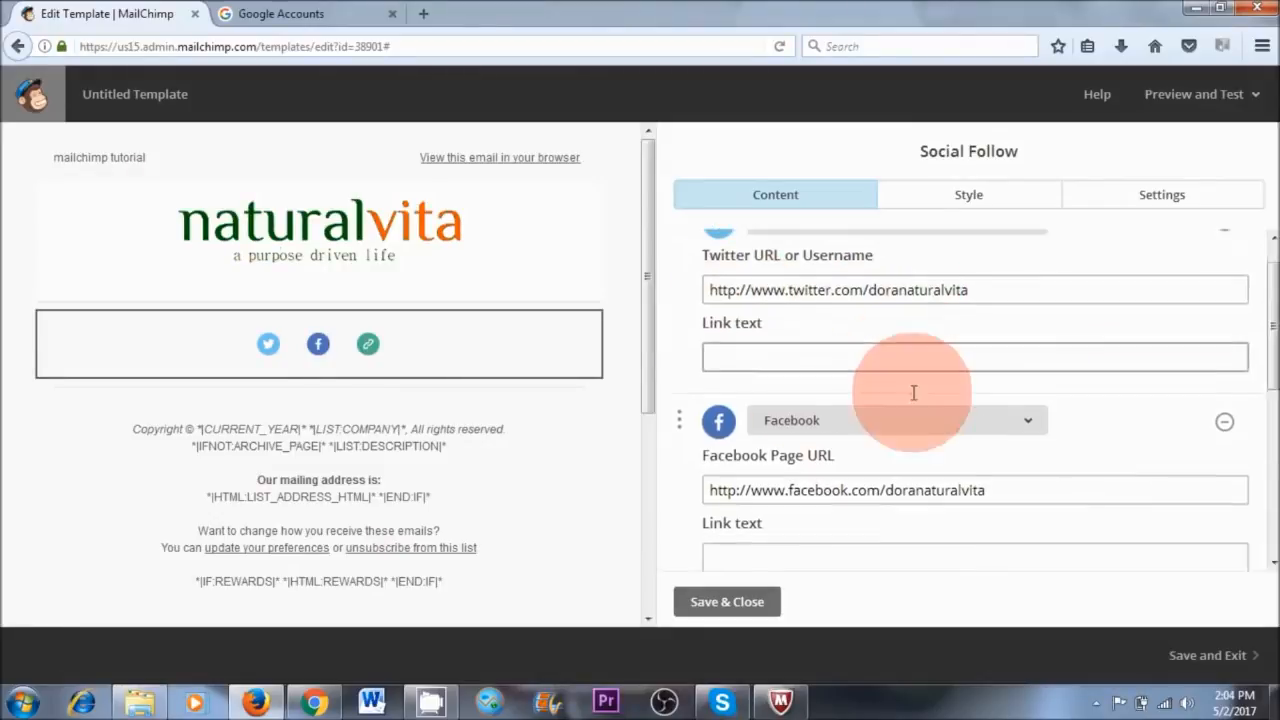
left_click(870, 491)
scroll(870, 491, "down", 3)
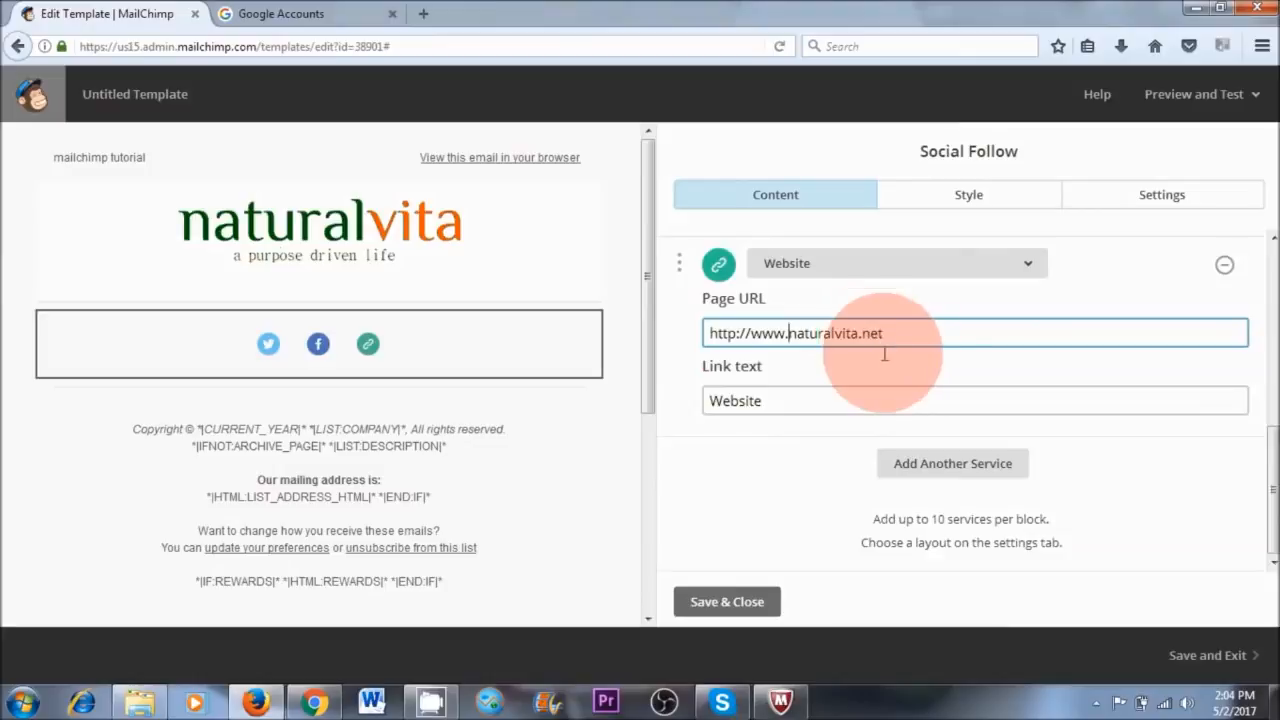
left_click(957, 473)
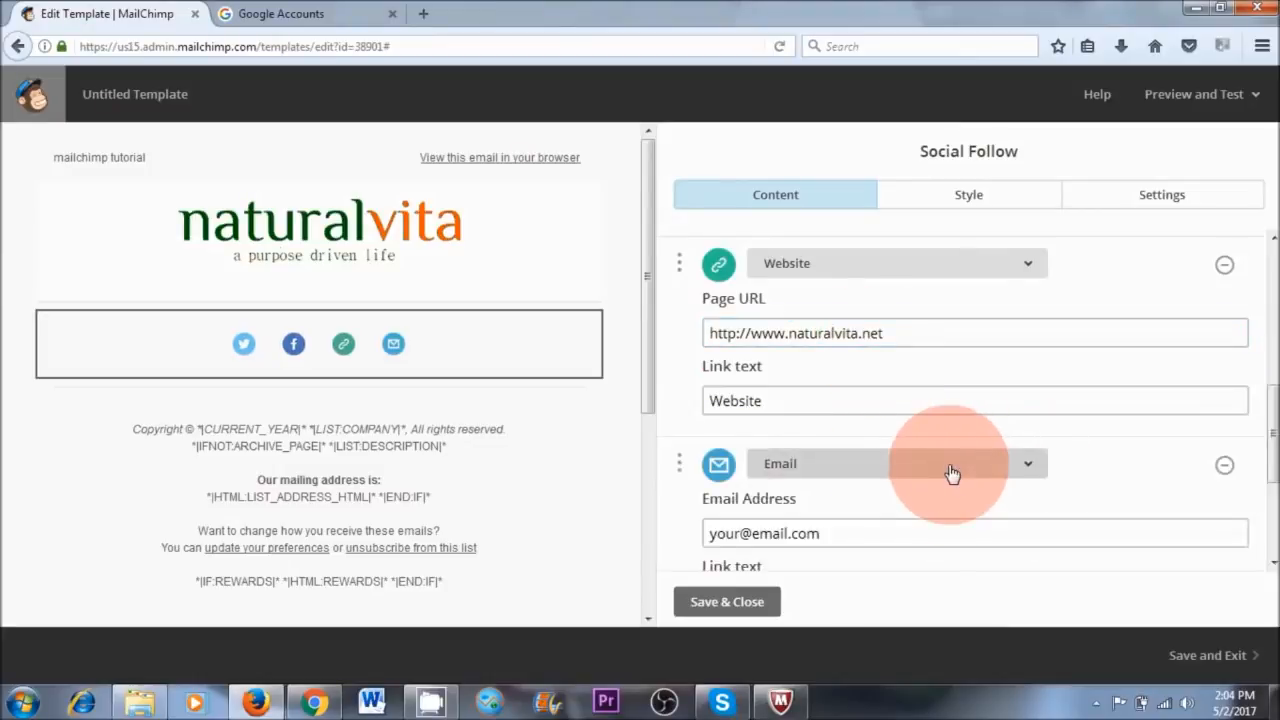
left_click(952, 473)
left_click_drag(1021, 374, 1005, 160)
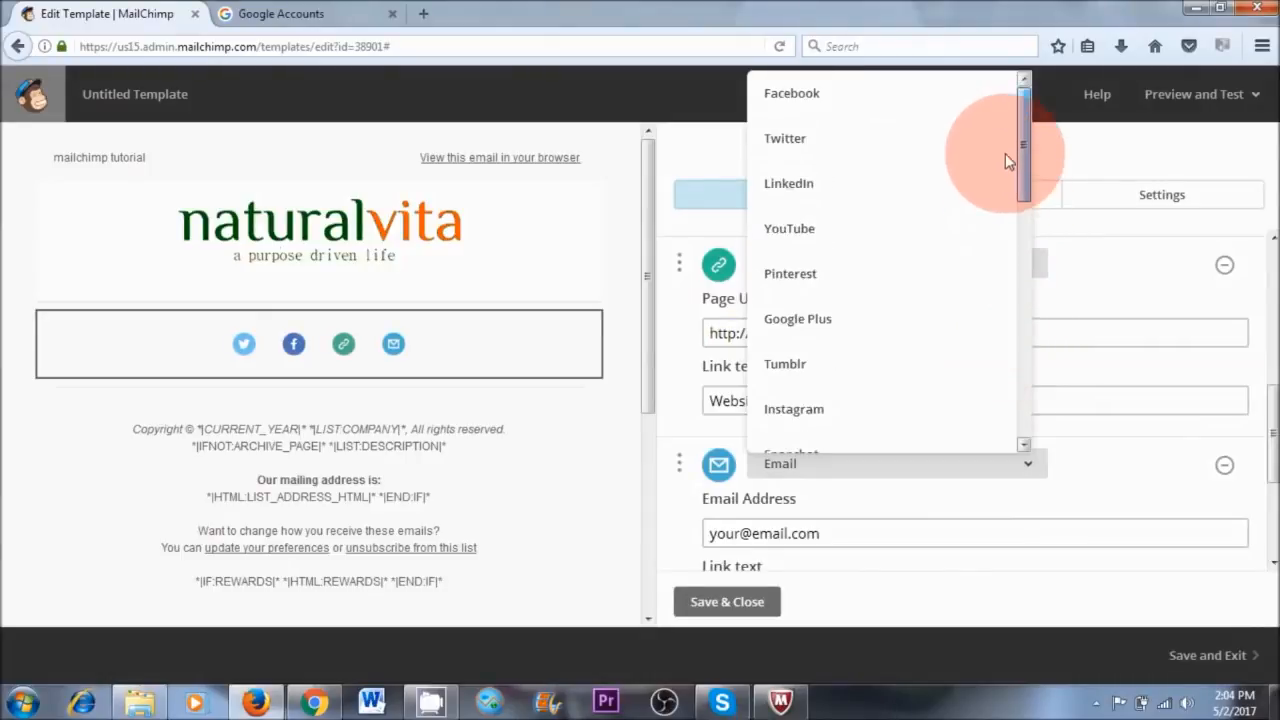
left_click(815, 229)
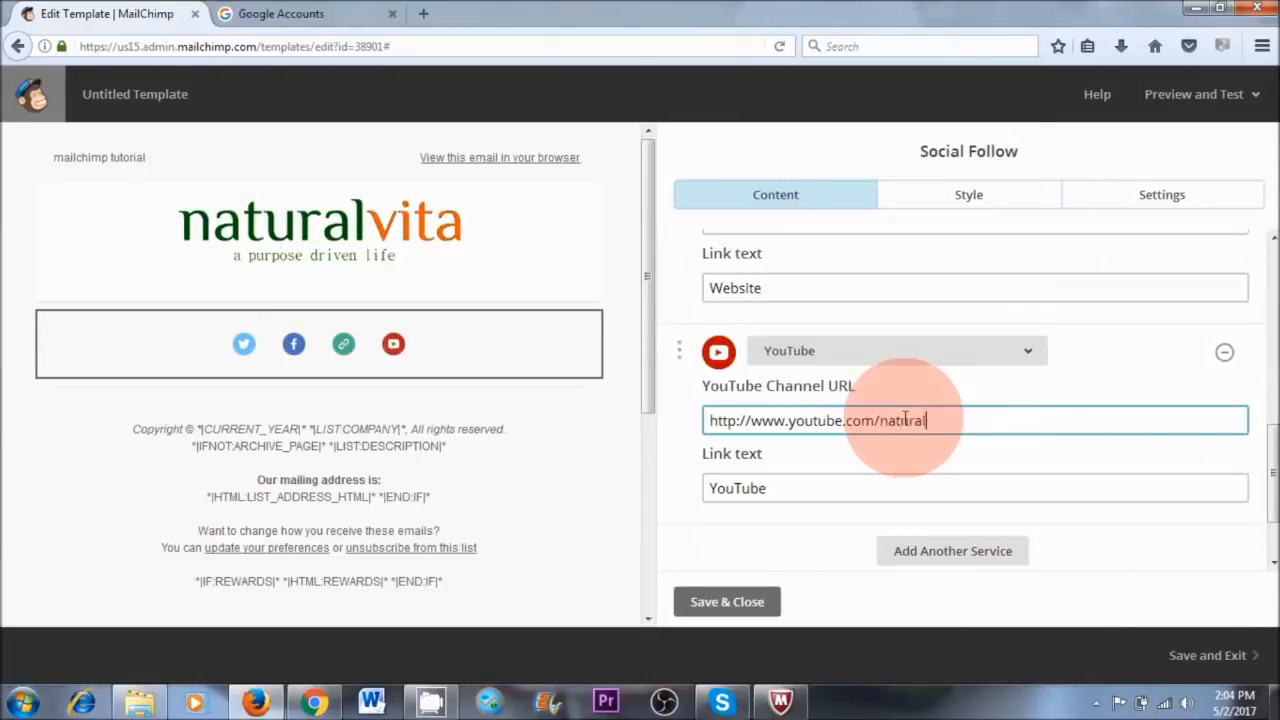
type("vita")
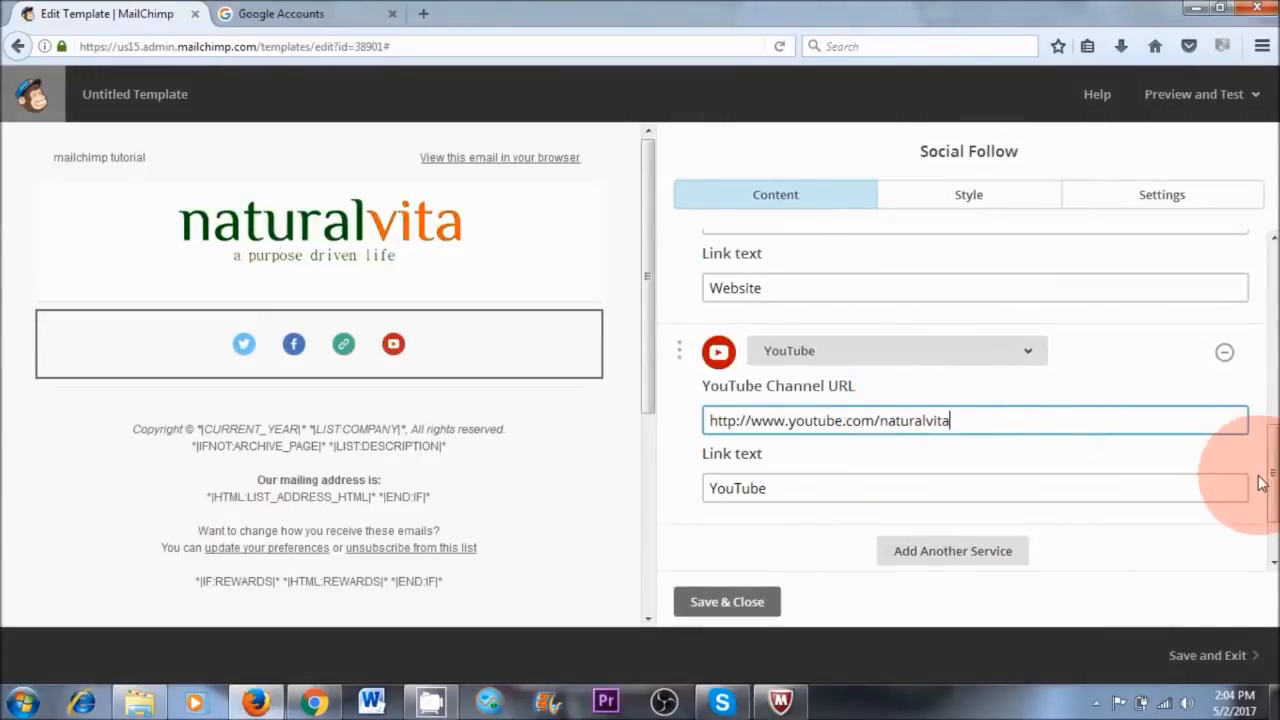
scroll(1258, 482, "down", 1)
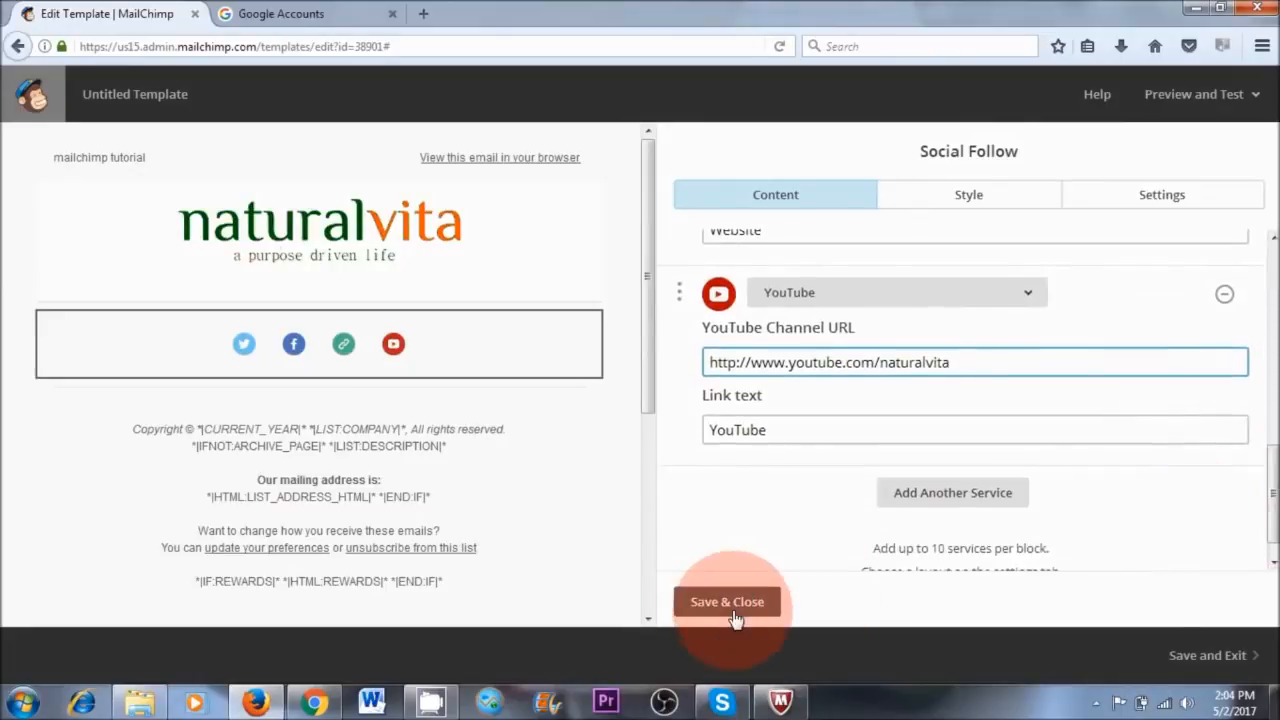
left_click(726, 603)
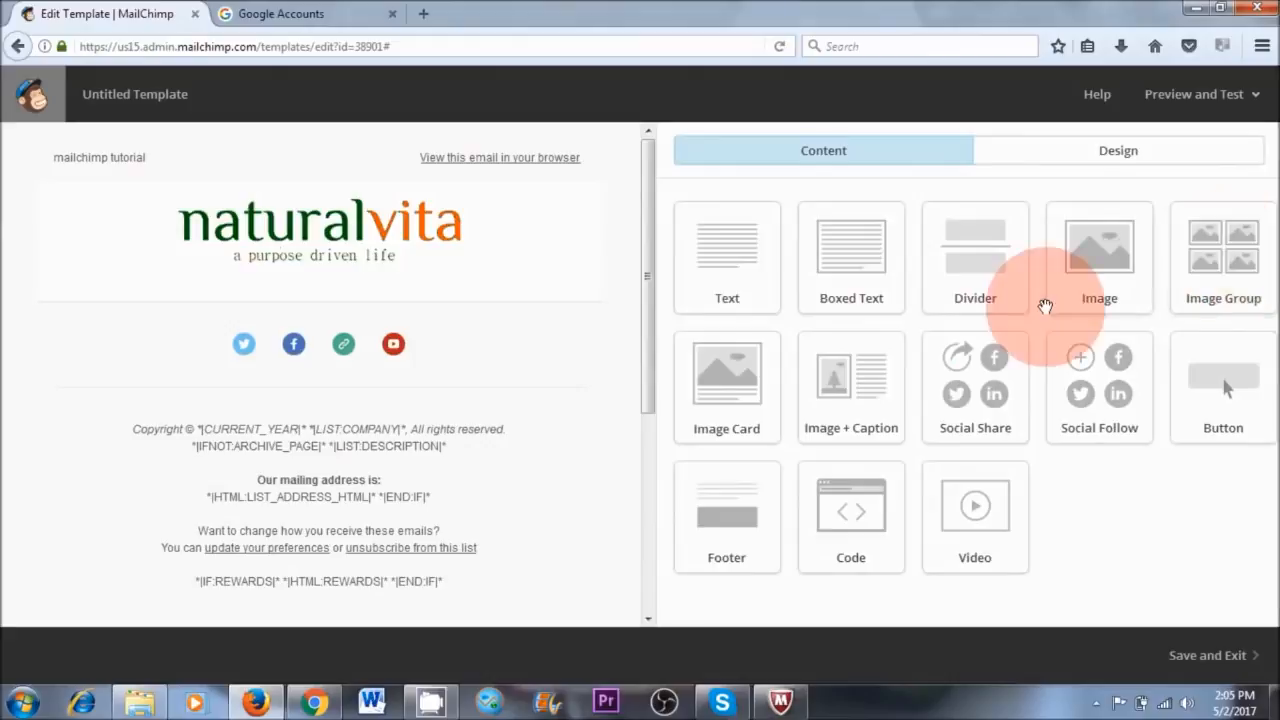
- Add a Social Share block to the footer beneath the social follow icons, keeping its default services, and save the block
left_click_drag(726, 251, 600, 266)
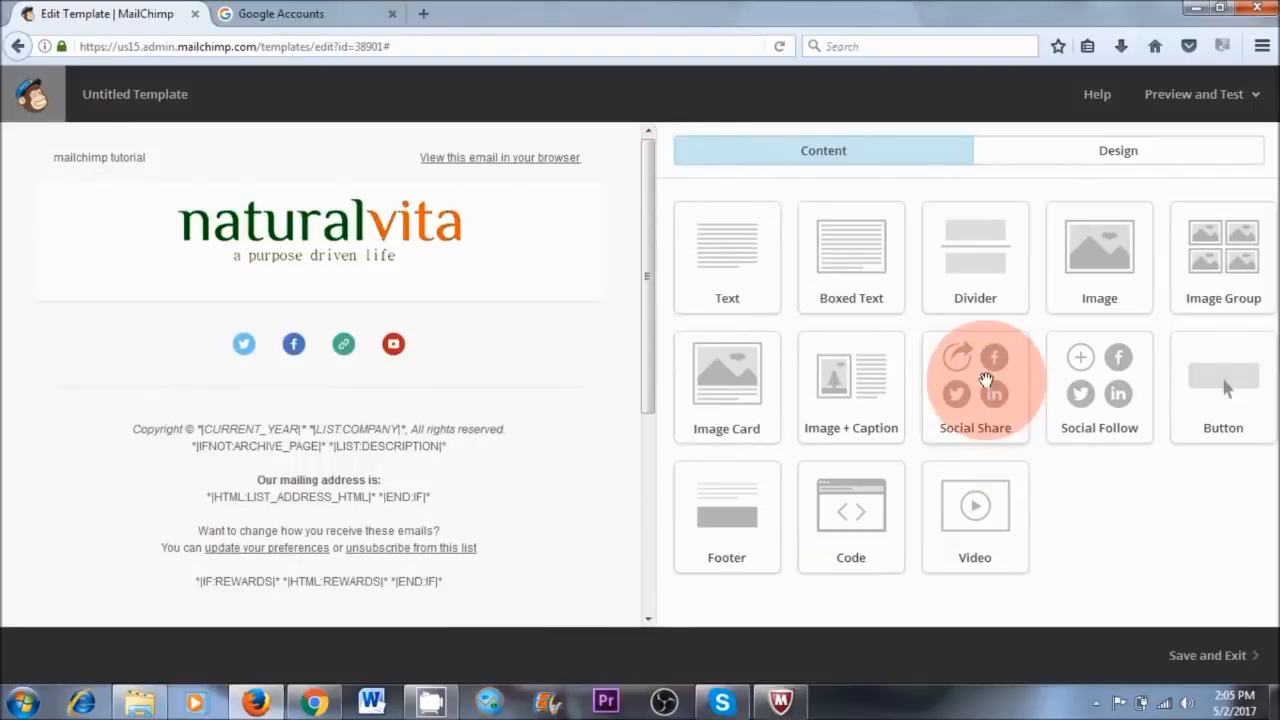
left_click_drag(973, 380, 276, 362)
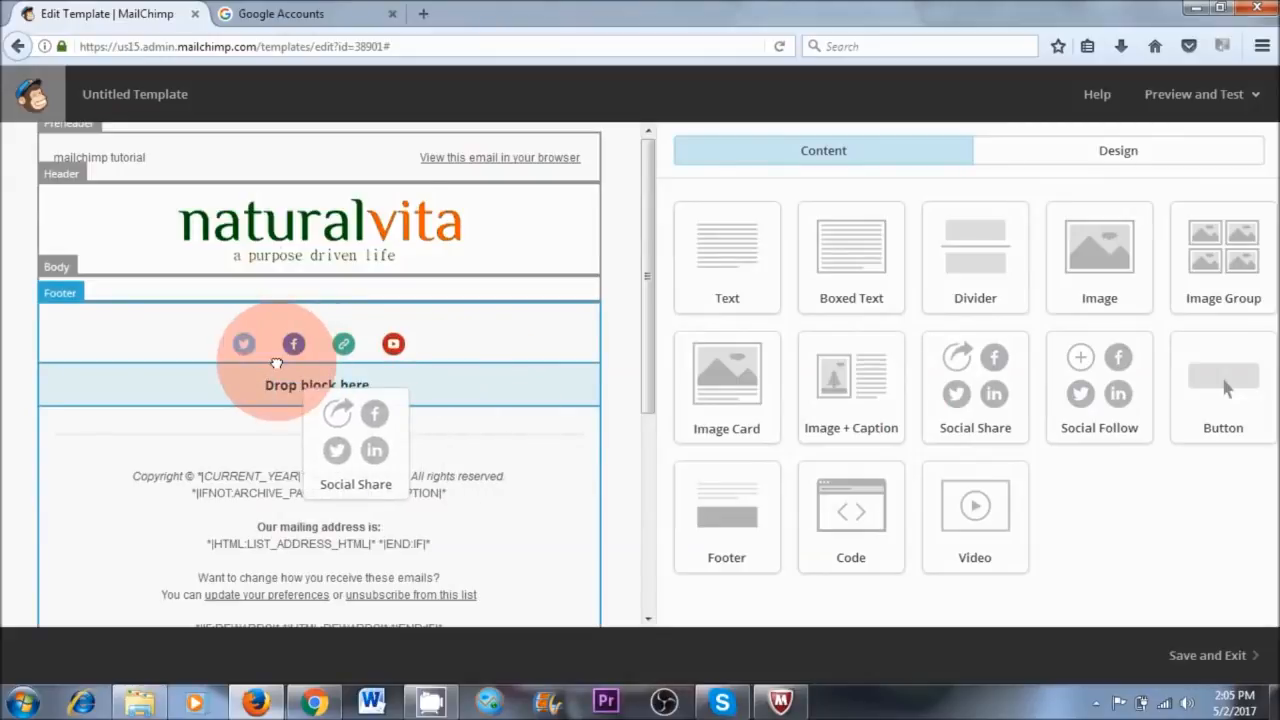
left_click_drag(276, 362, 278, 364)
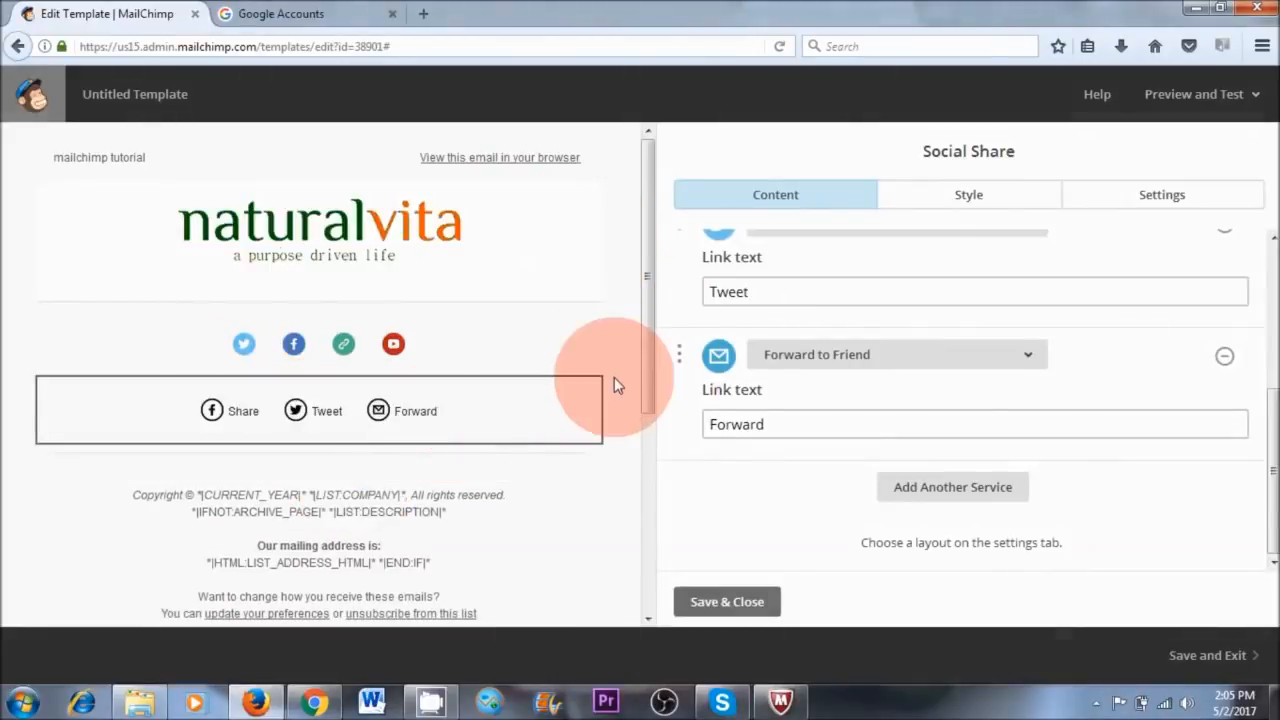
scroll(326, 477, "down", 2)
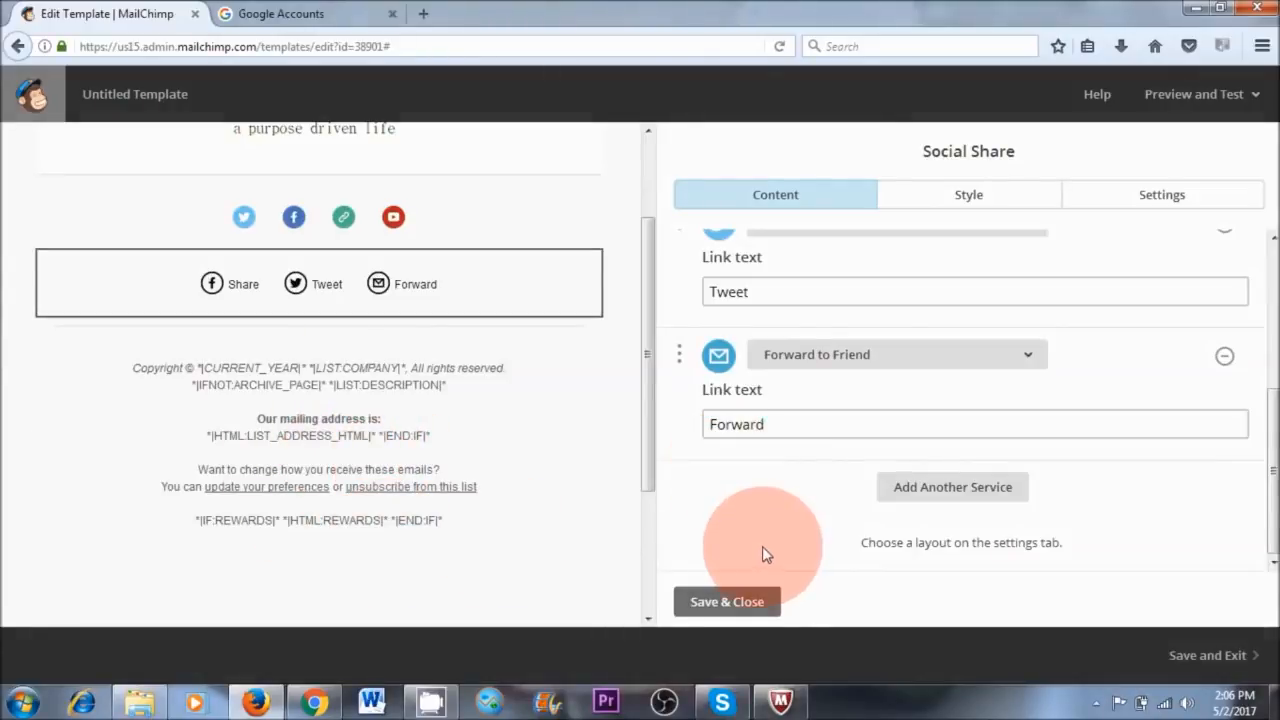
left_click(727, 601)
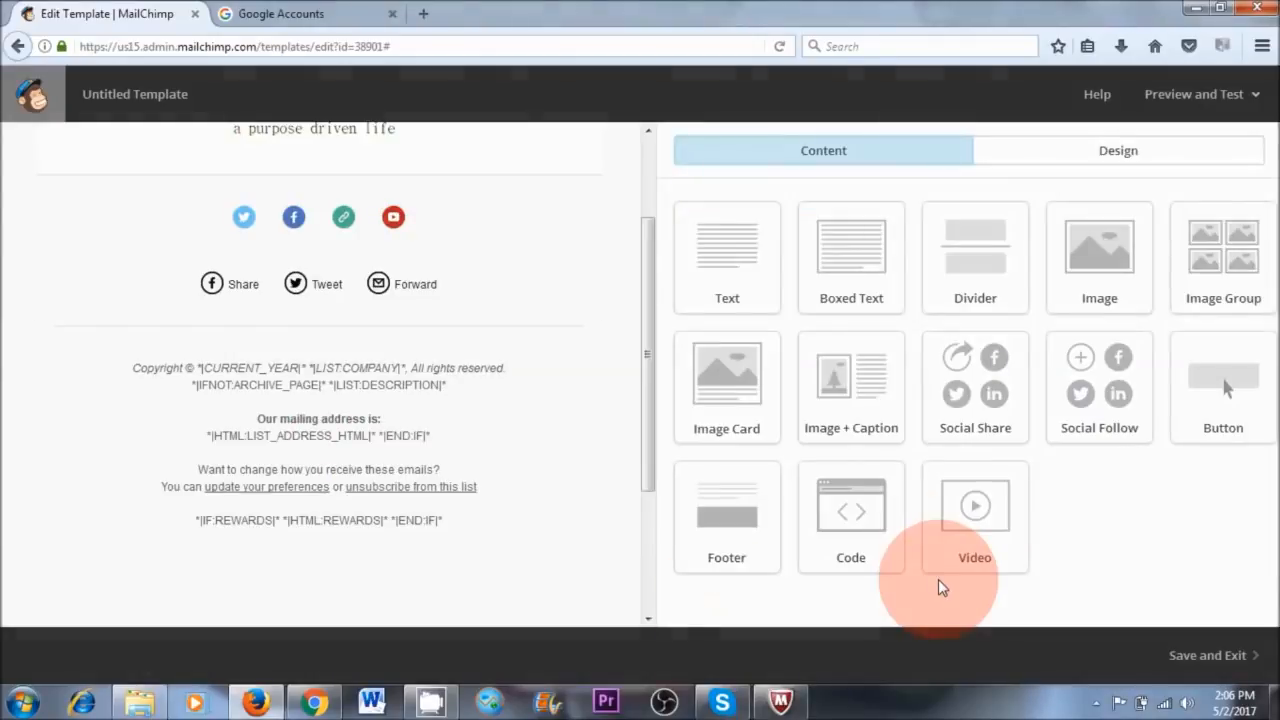
- Save the finished newsletter template under the name "Test 1" and exit the template editor
left_click(1226, 665)
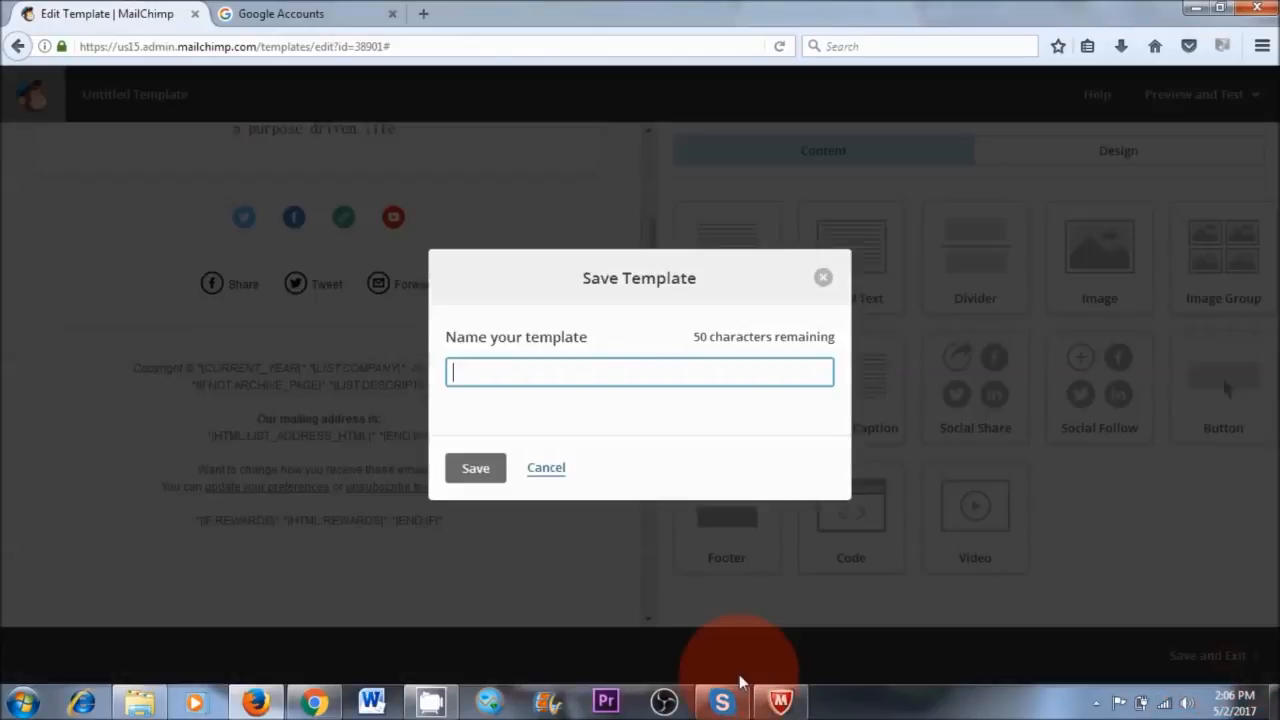
left_click(572, 375)
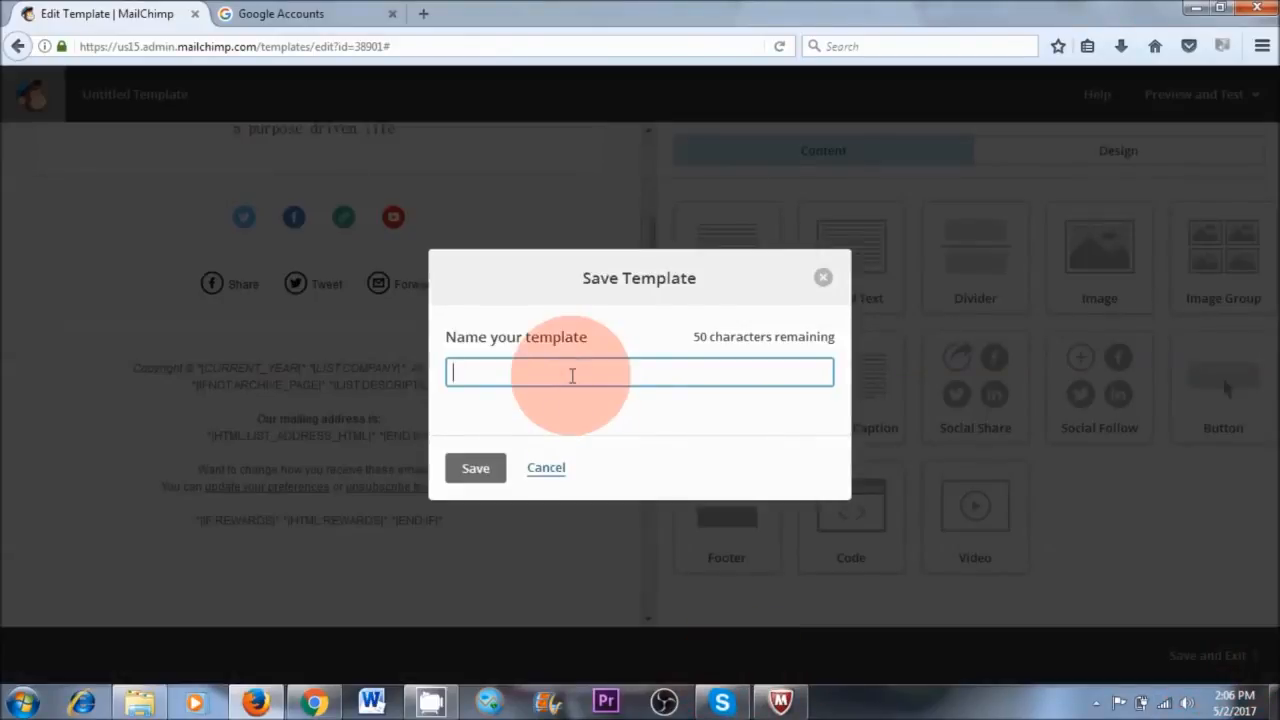
type("Test 1")
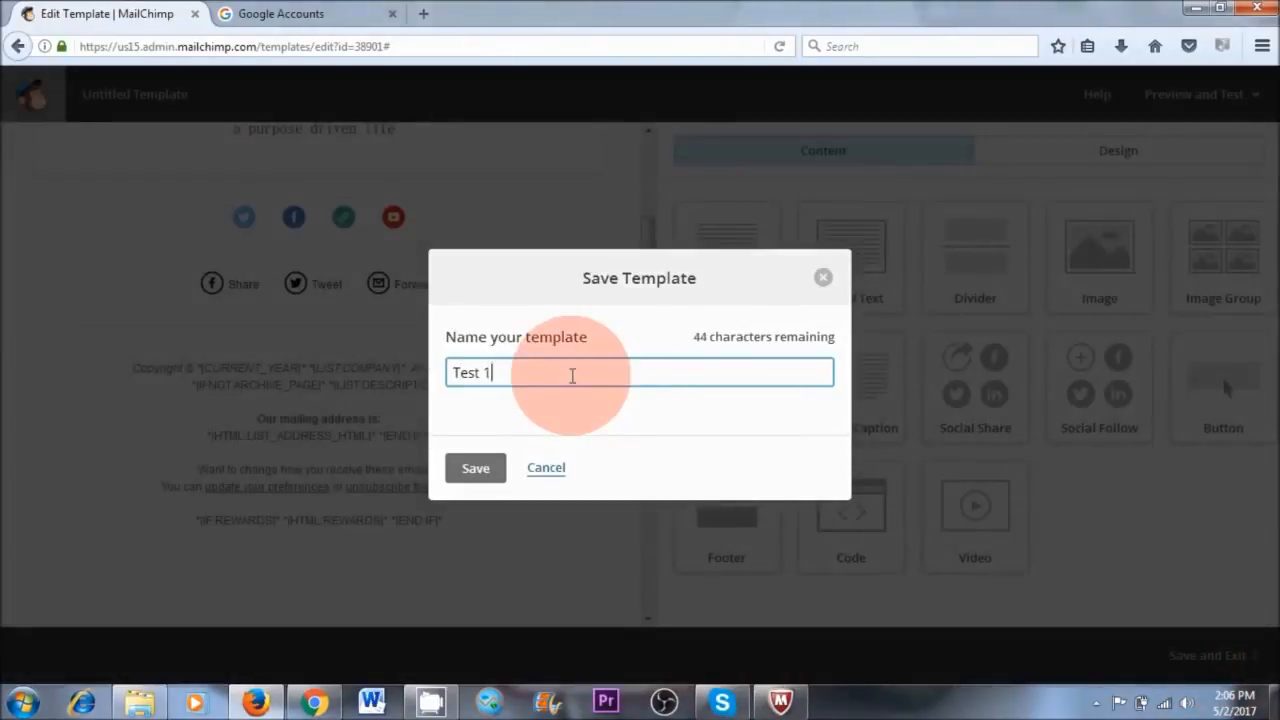
left_click(475, 468)
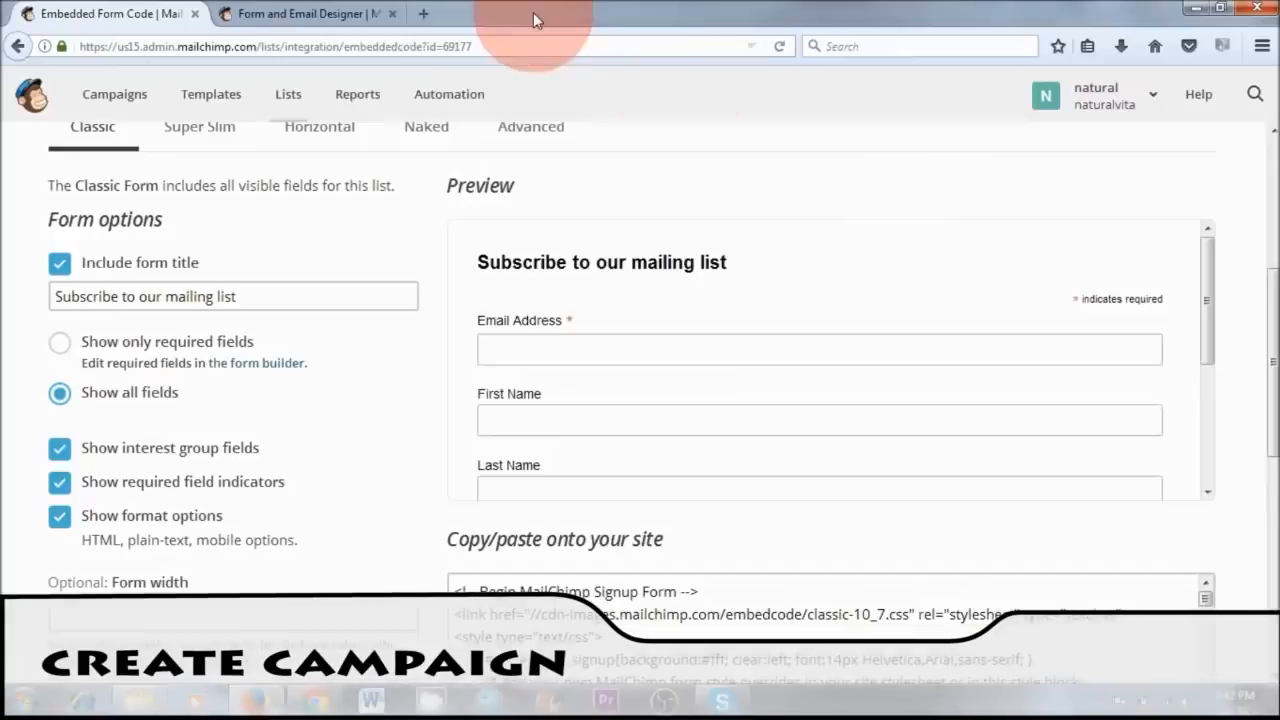
- Create a new campaign named "10 Days a Monk" with the campaign type Regular
left_click(95, 108)
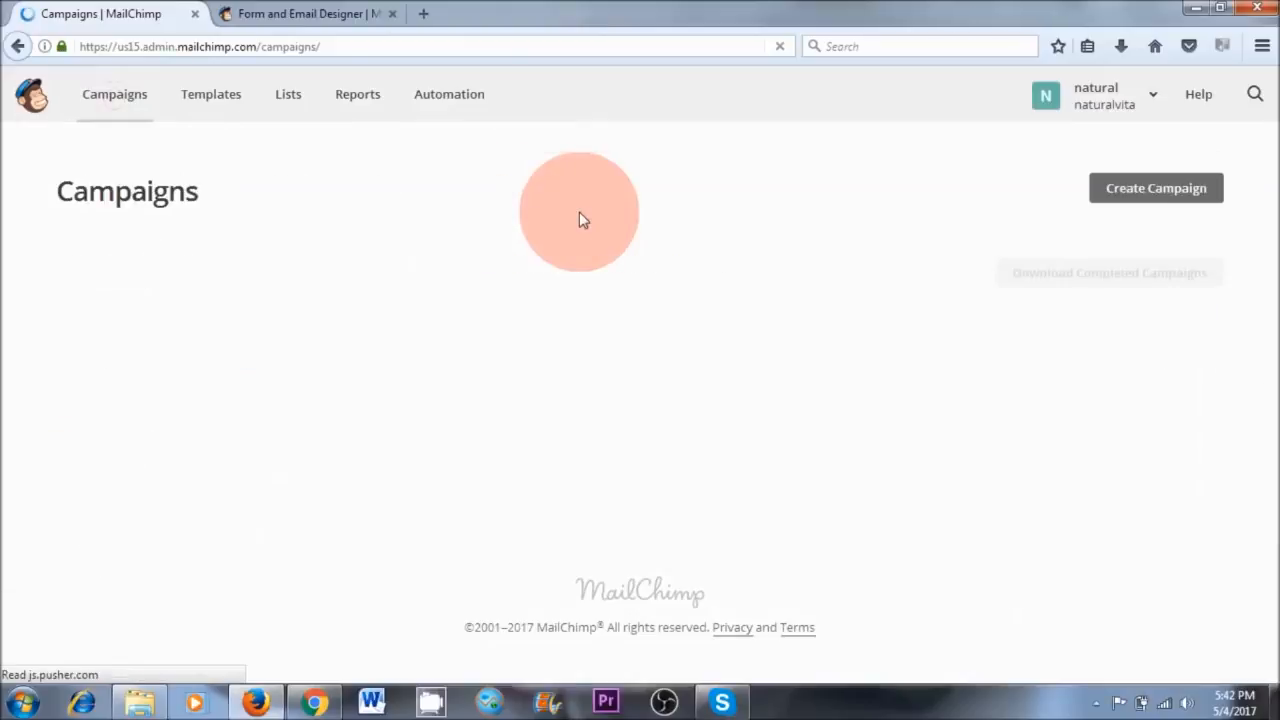
left_click(1155, 197)
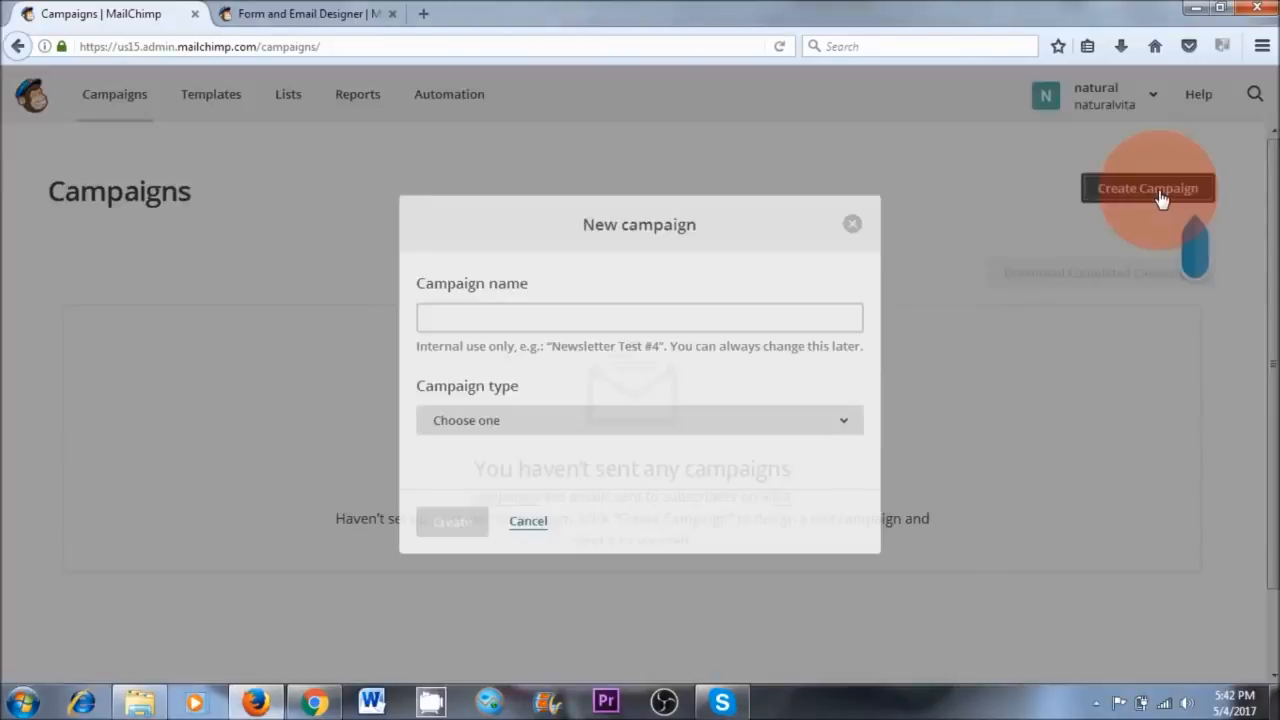
left_click(600, 318)
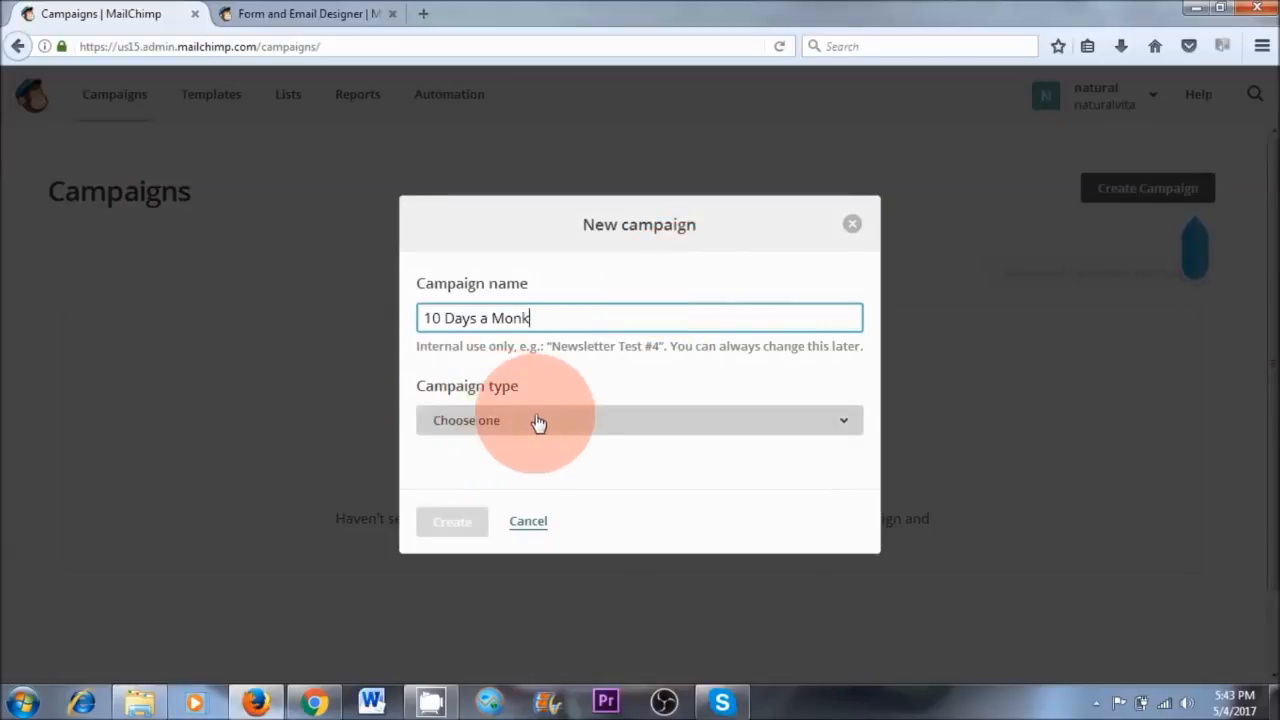
left_click(566, 428)
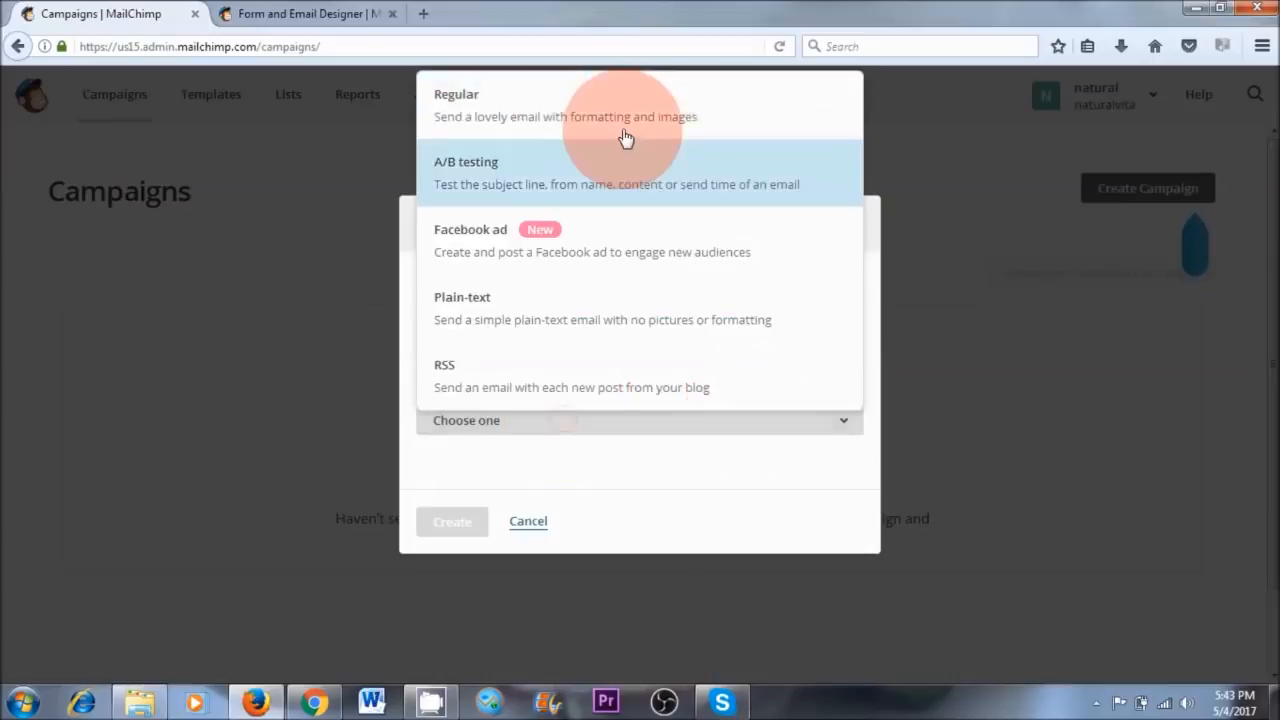
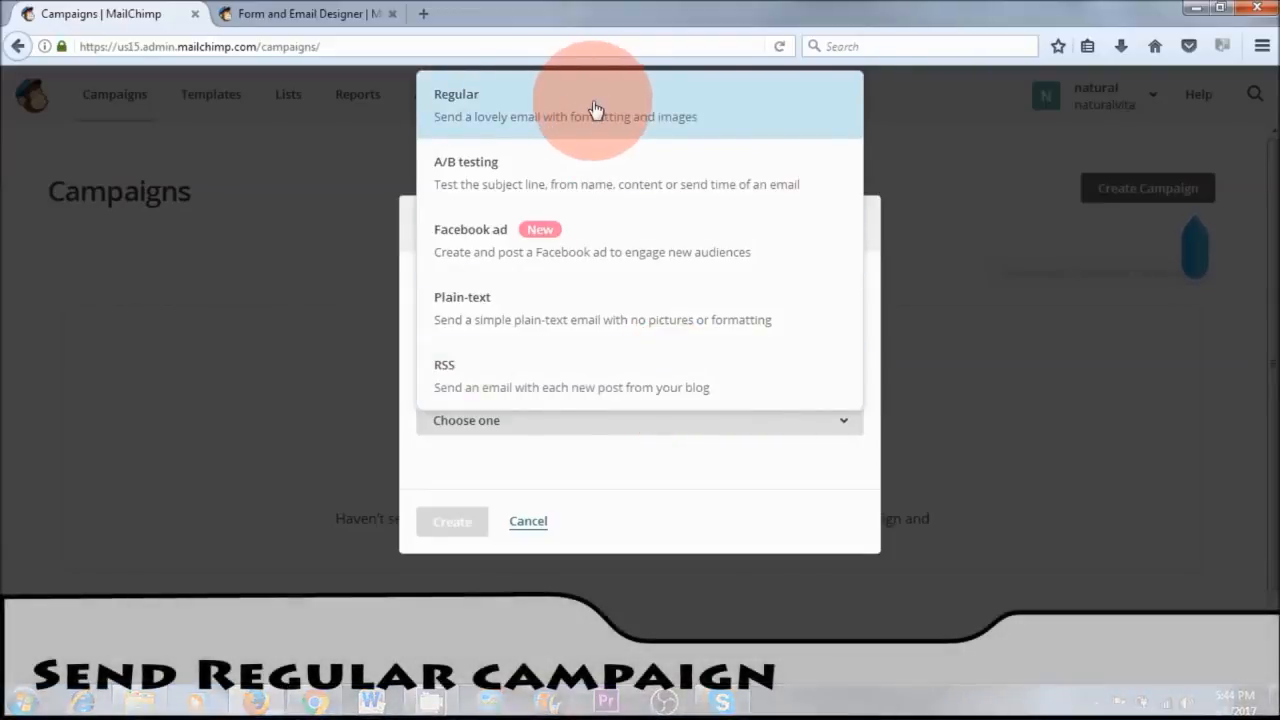
left_click(596, 114)
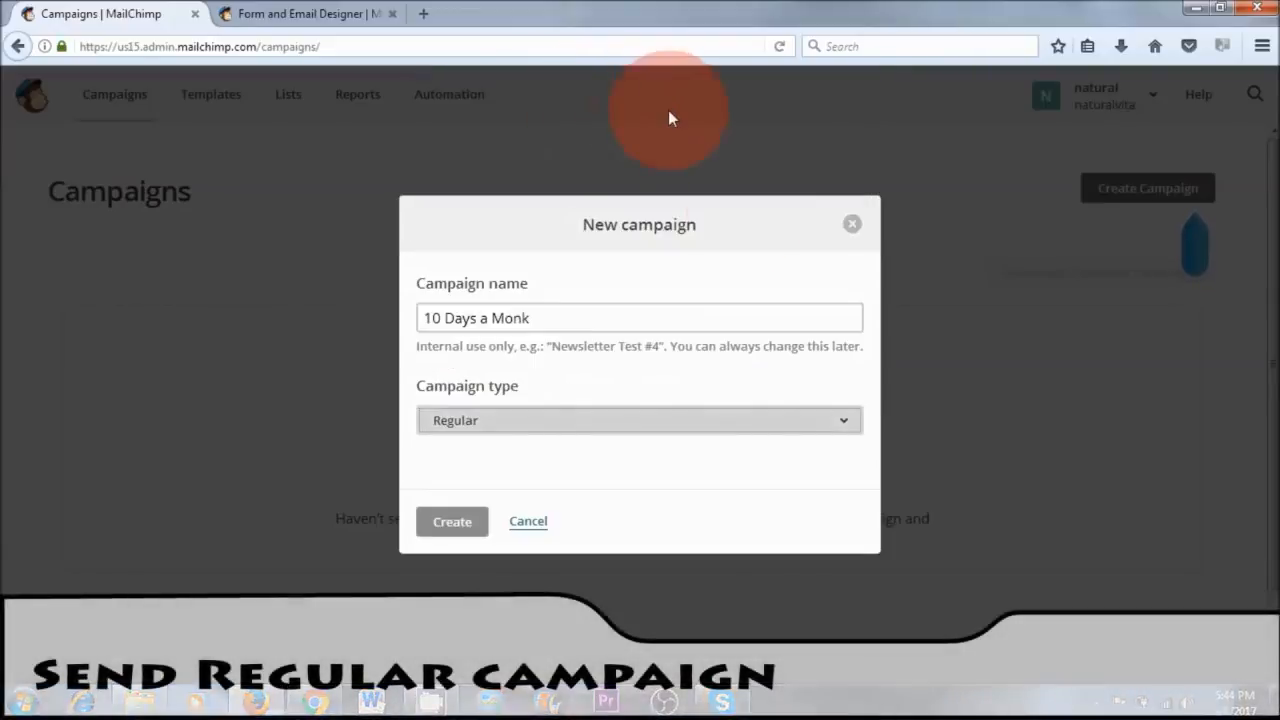
left_click(449, 527)
left_click(463, 278)
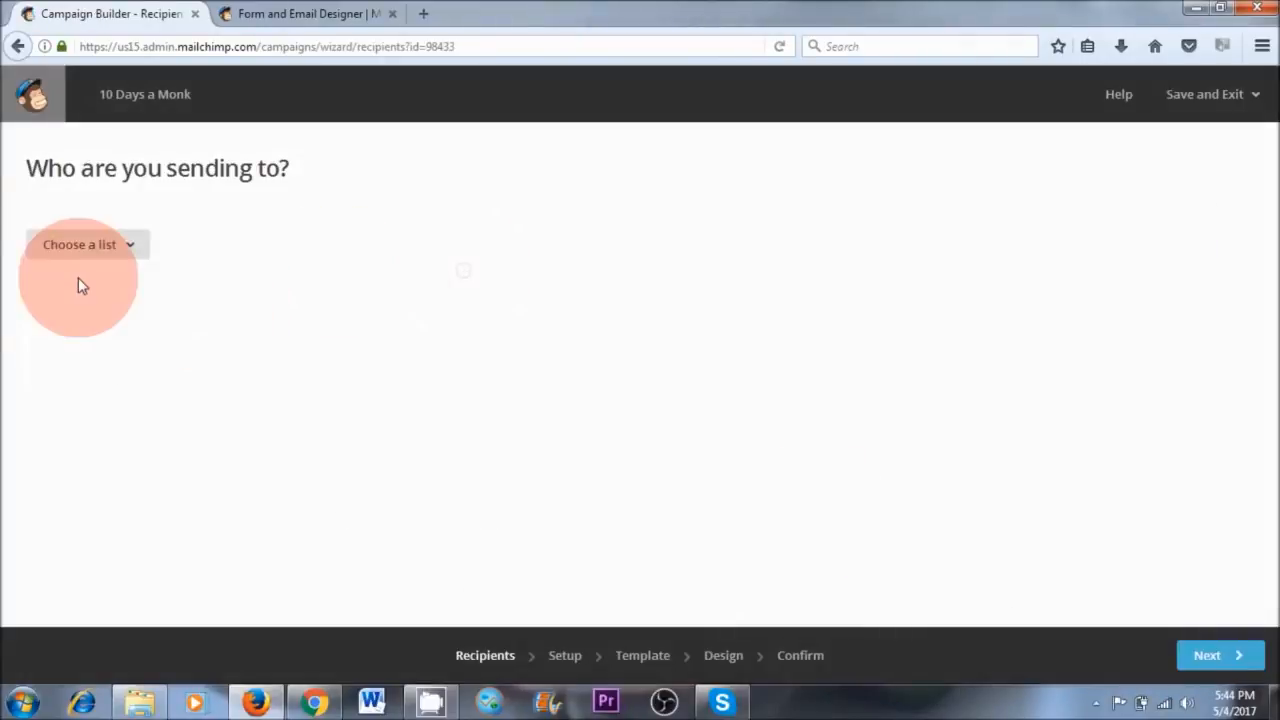
- Choose the entire Naturalvita Newsletter list as the campaign's recipients
left_click(135, 250)
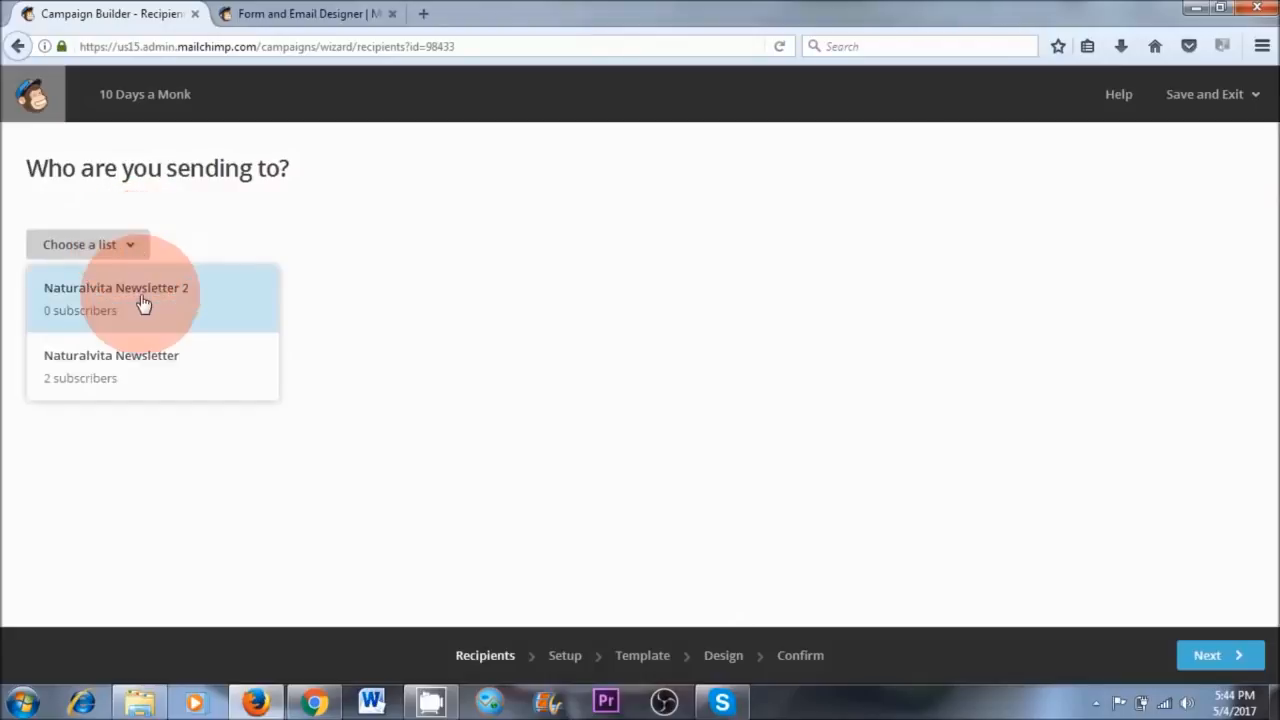
left_click(160, 372)
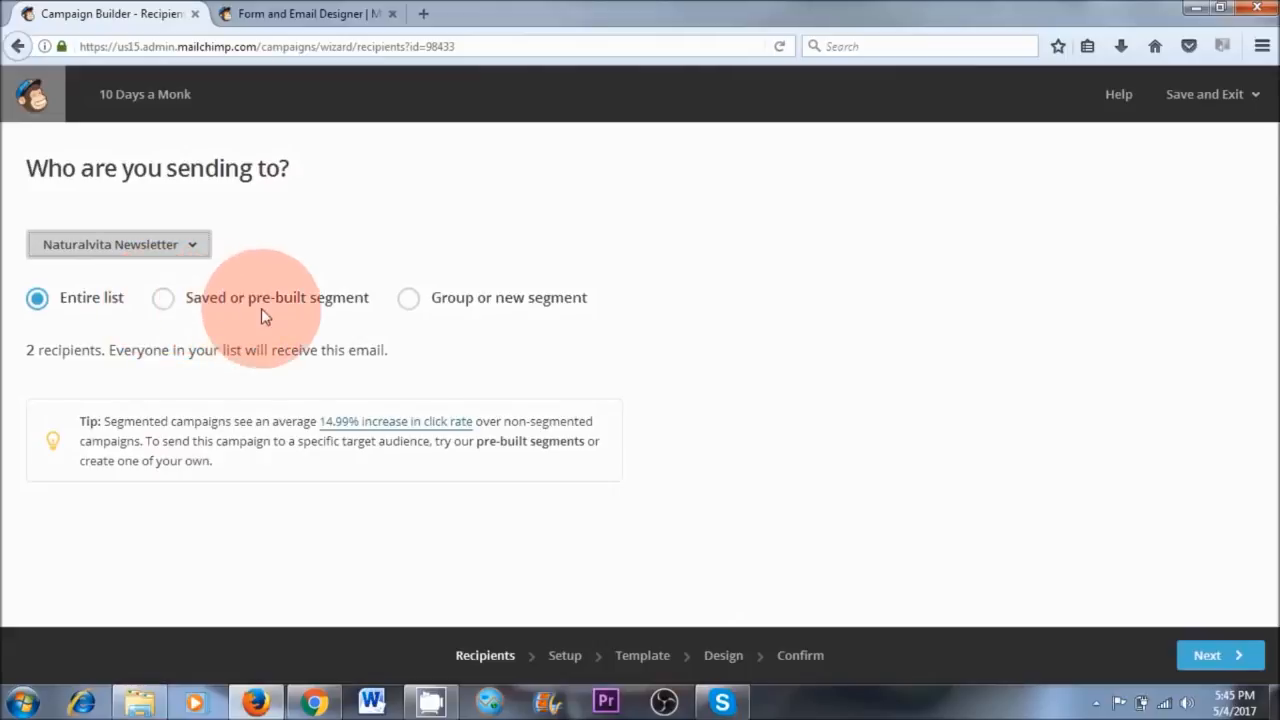
left_click(163, 303)
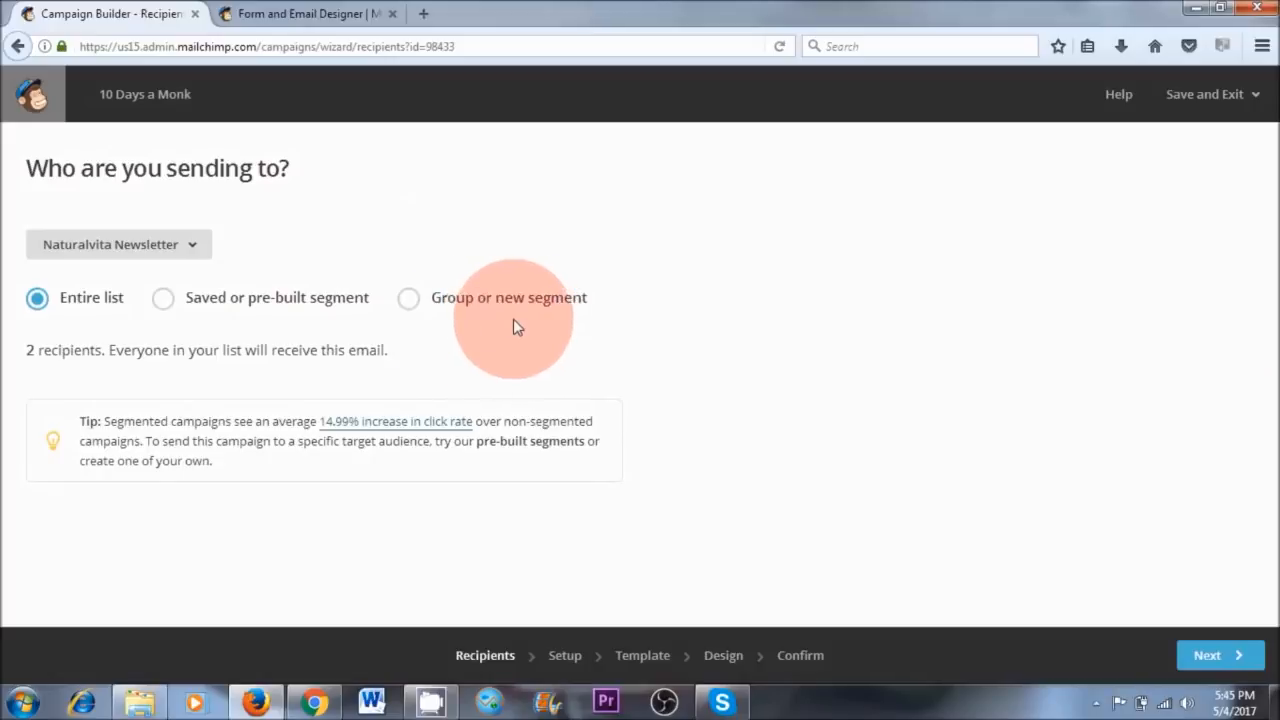
- Set the email subject to "10 Days a Monk Before my Baby" and enable Auto-convert video in the campaign setup
left_click(284, 374)
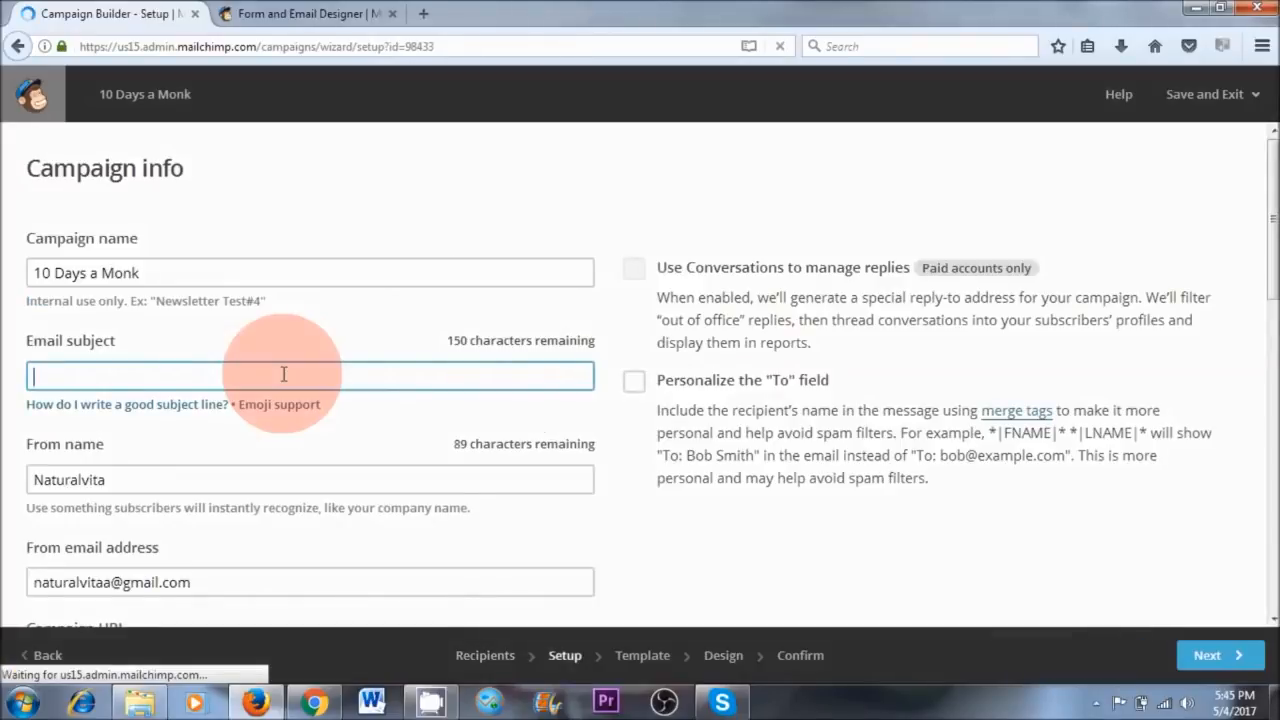
type("10 Days a Monk Before my Baby")
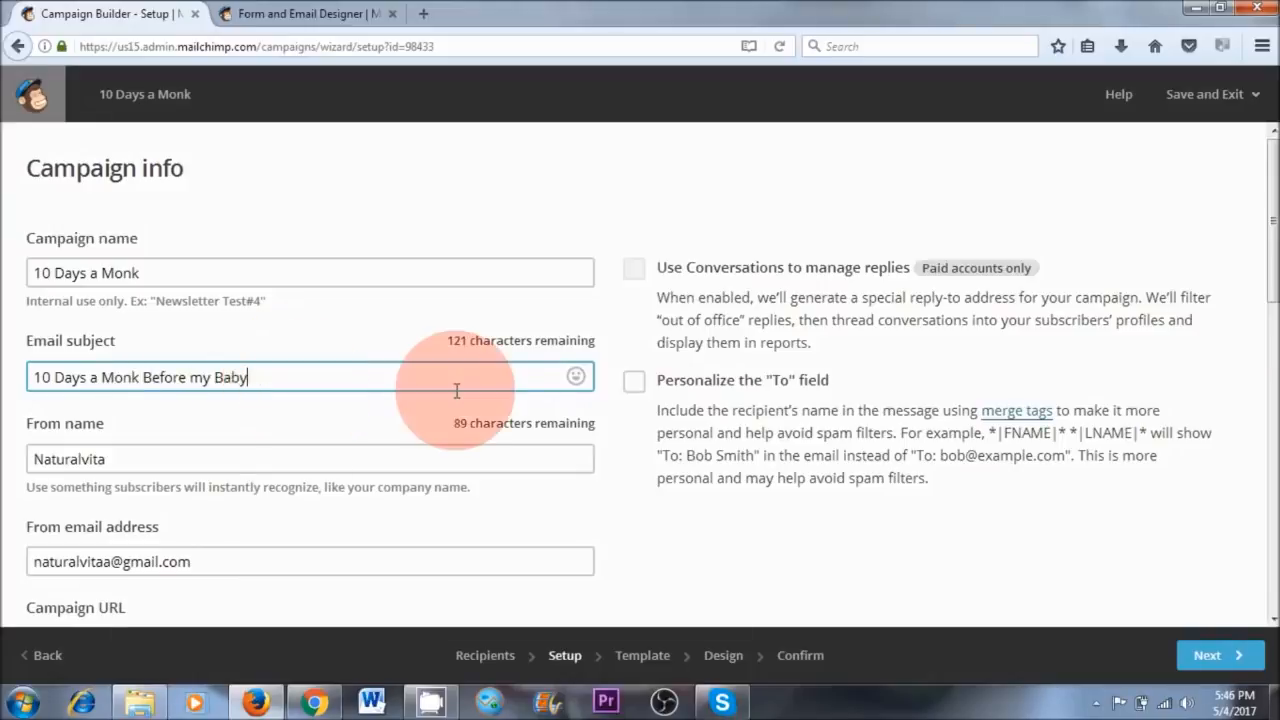
scroll(455, 388, "down", 6)
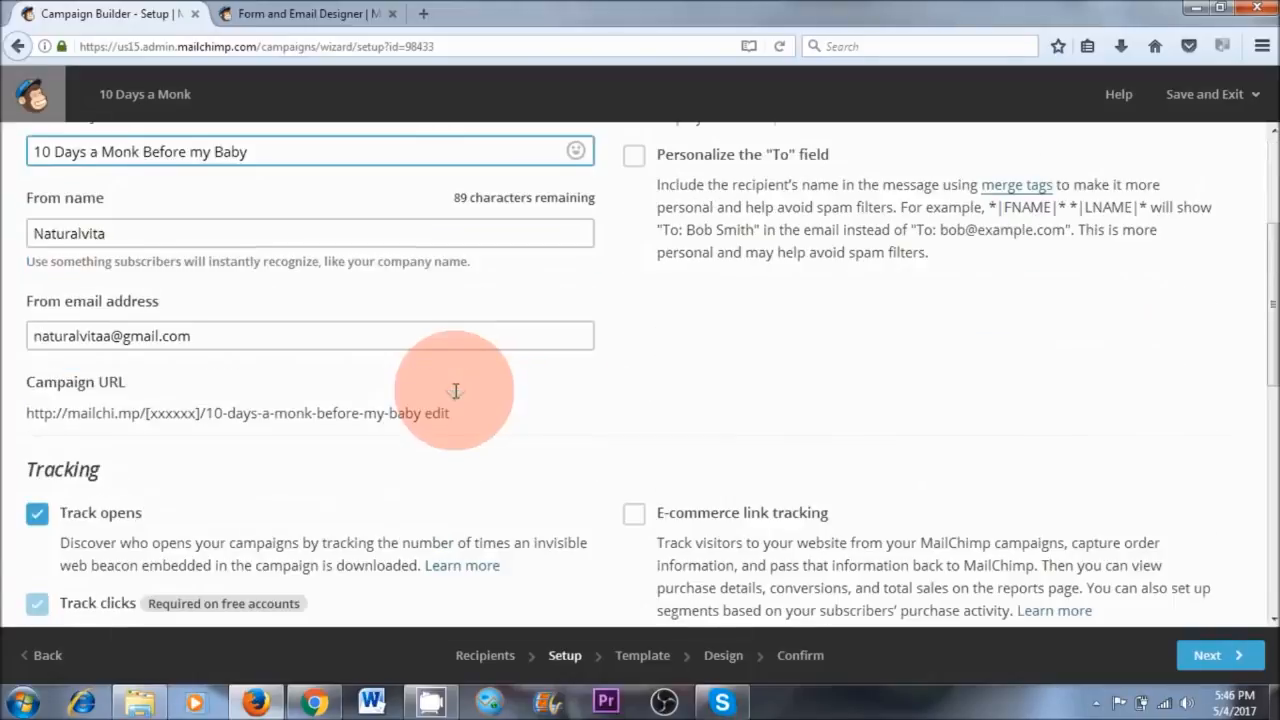
scroll(454, 390, "down", 3)
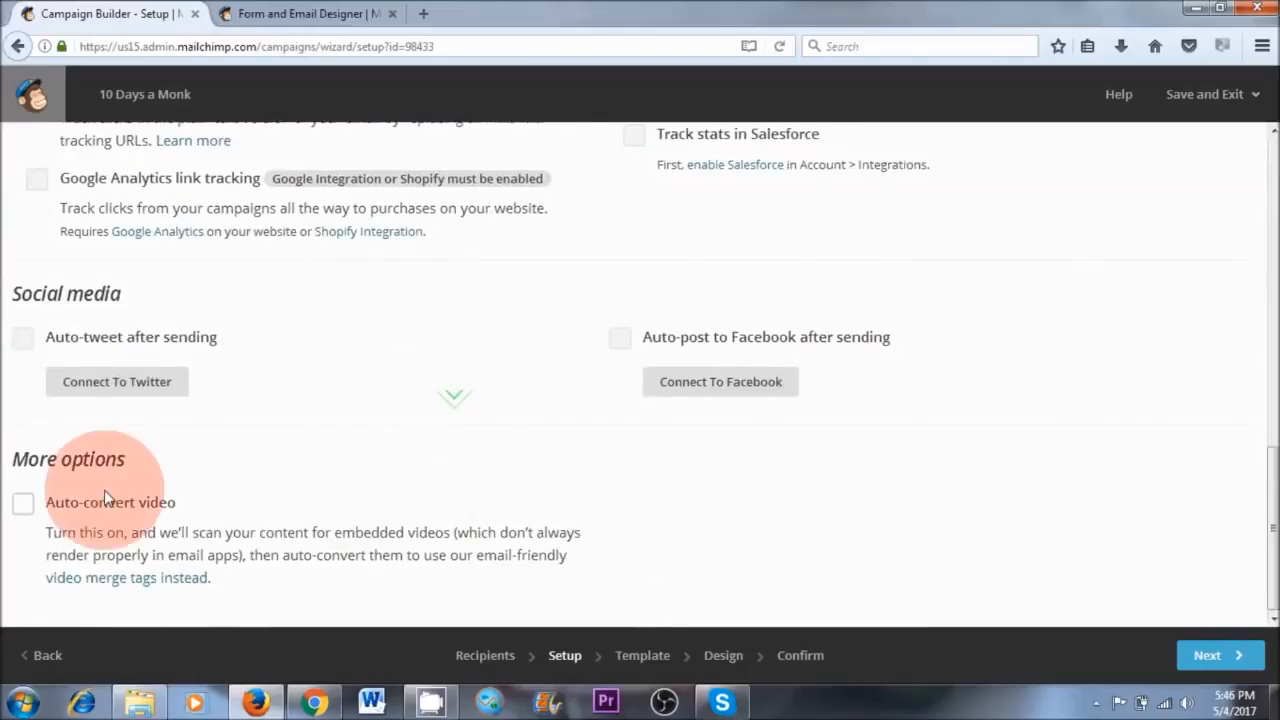
left_click(21, 508)
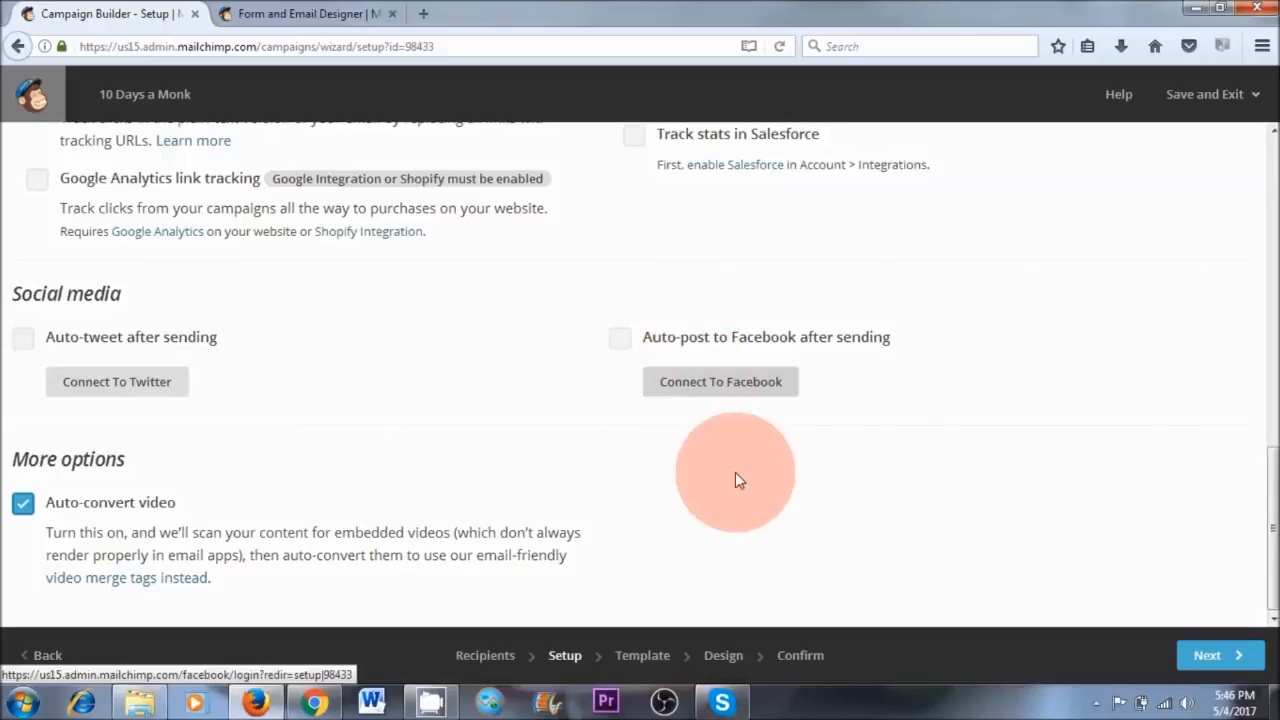
left_click(1208, 655)
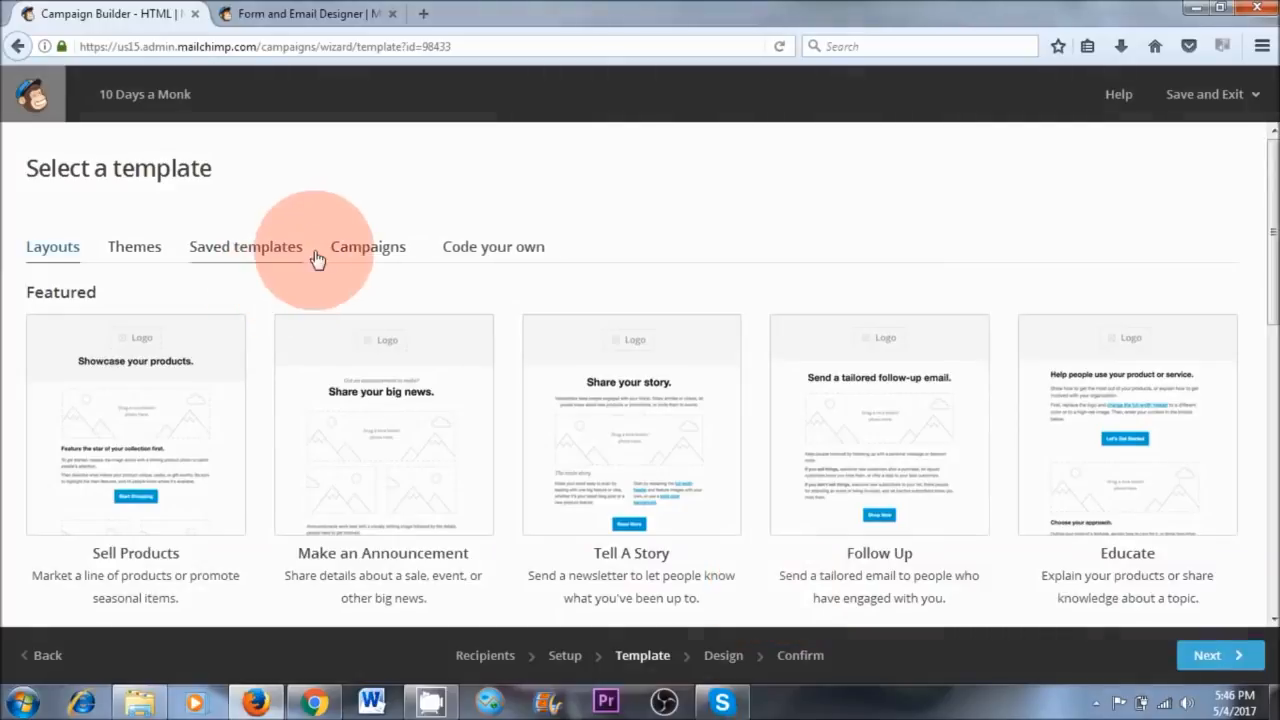
- Use the saved template "Test 1" as the design for the campaign
left_click(240, 256)
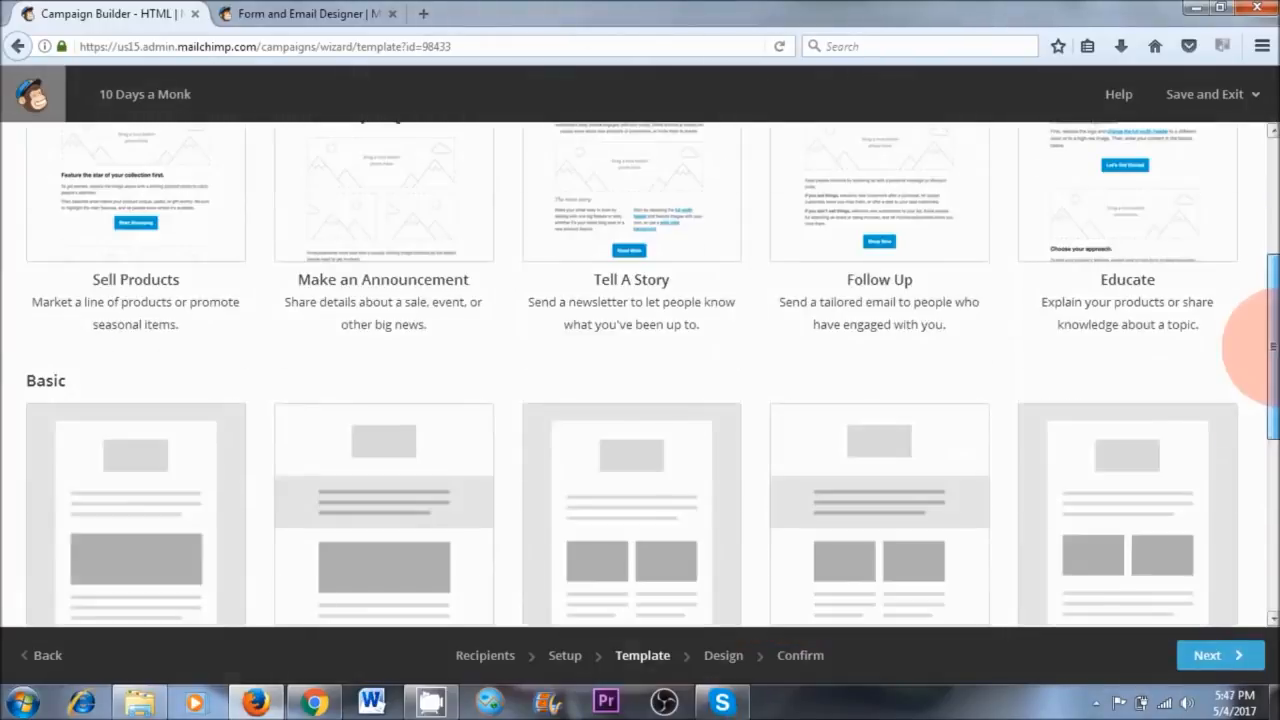
left_click_drag(1257, 343, 1257, 271)
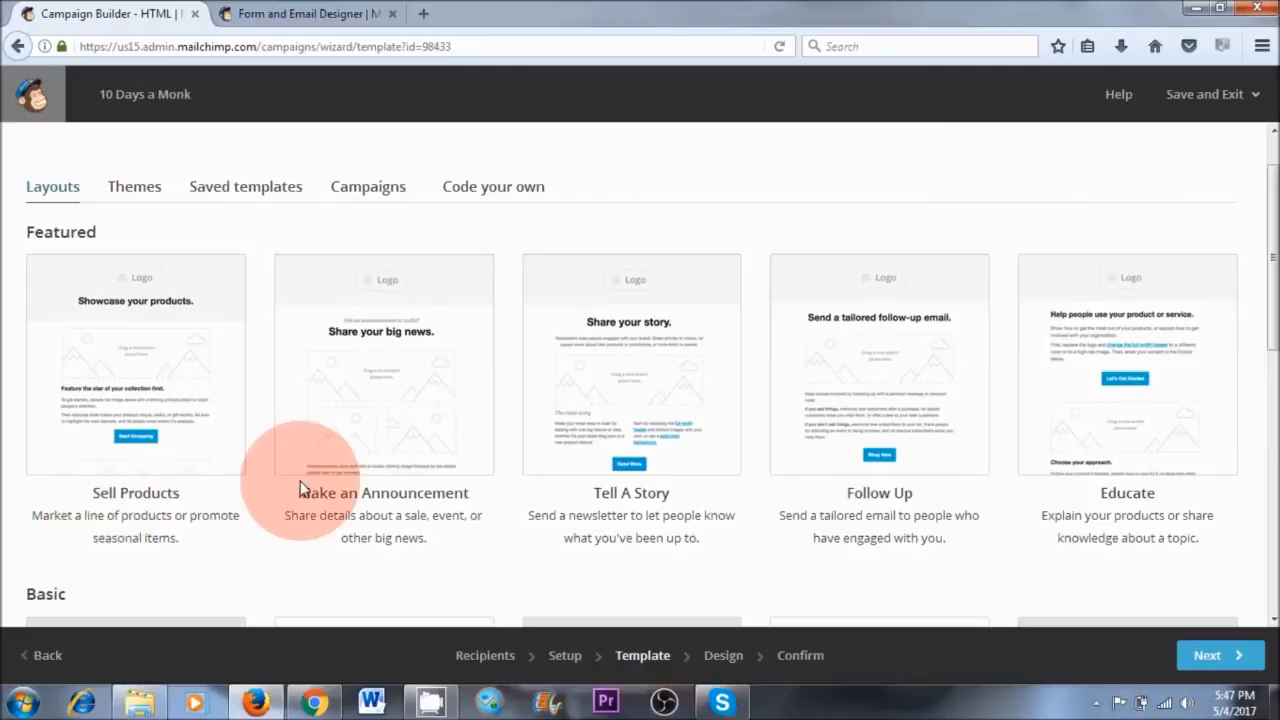
scroll(497, 447, "down", 3)
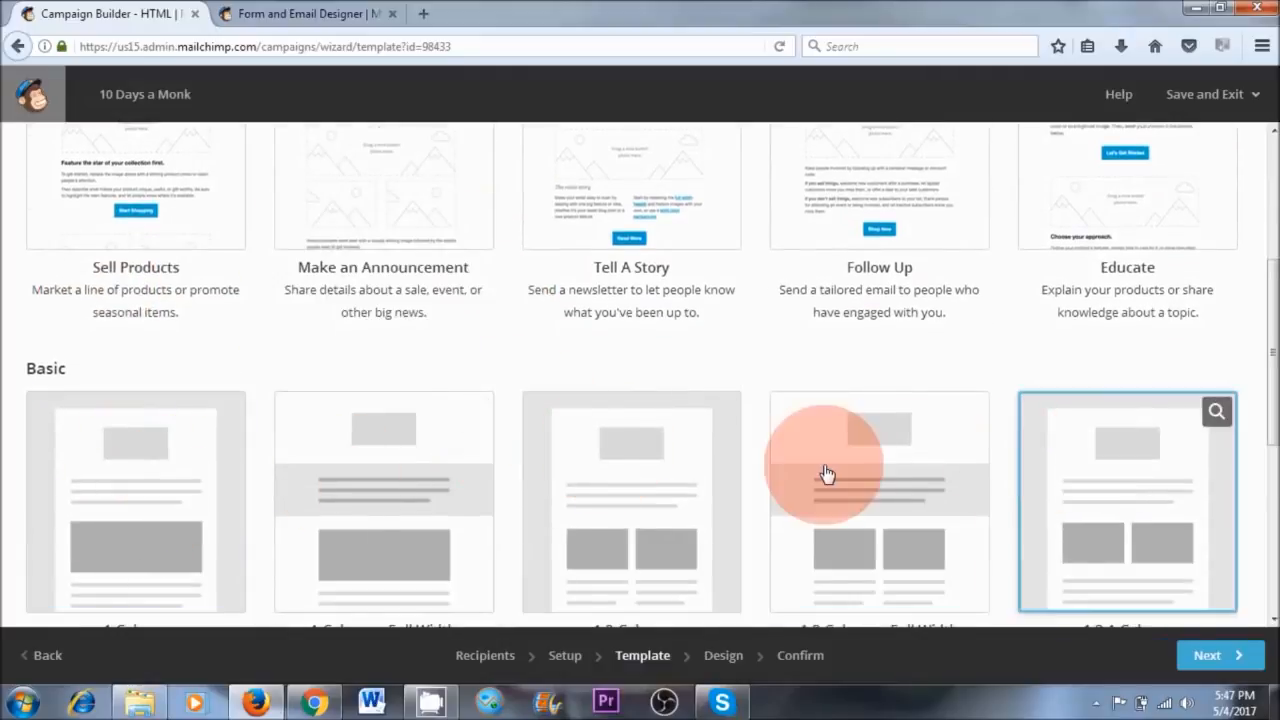
scroll(443, 409, "up", 2)
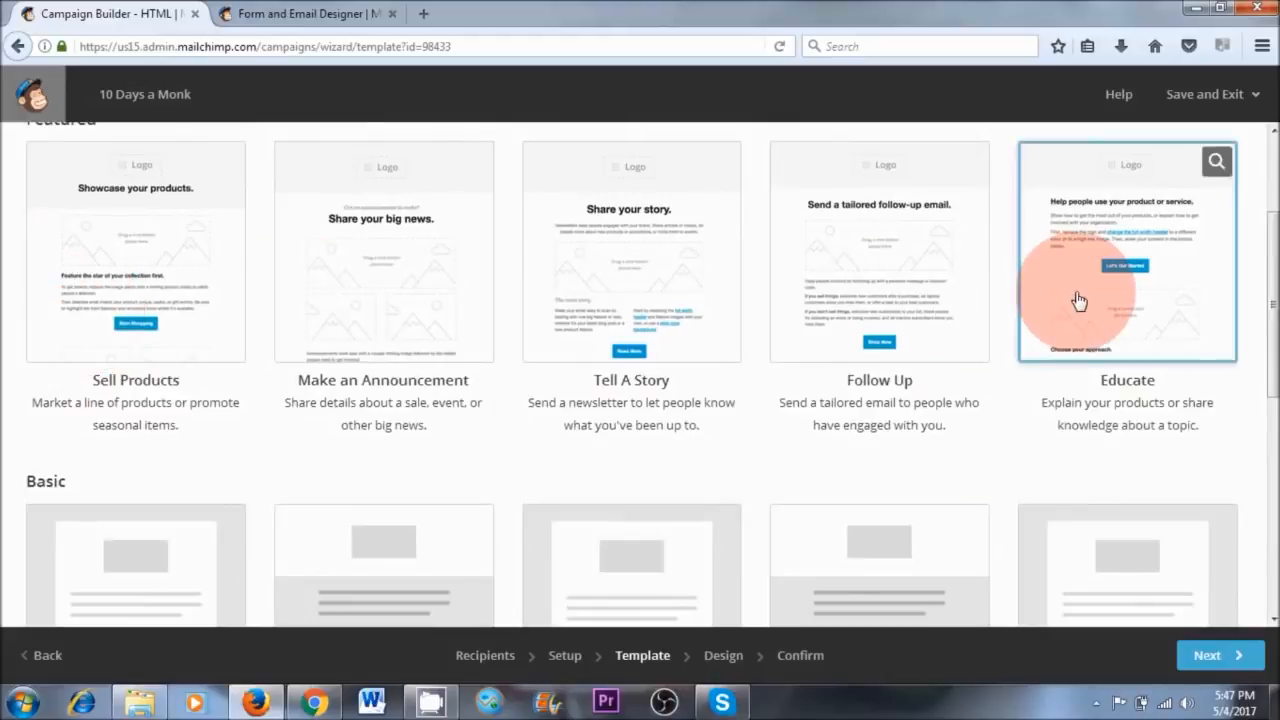
left_click_drag(1272, 304, 1262, 242)
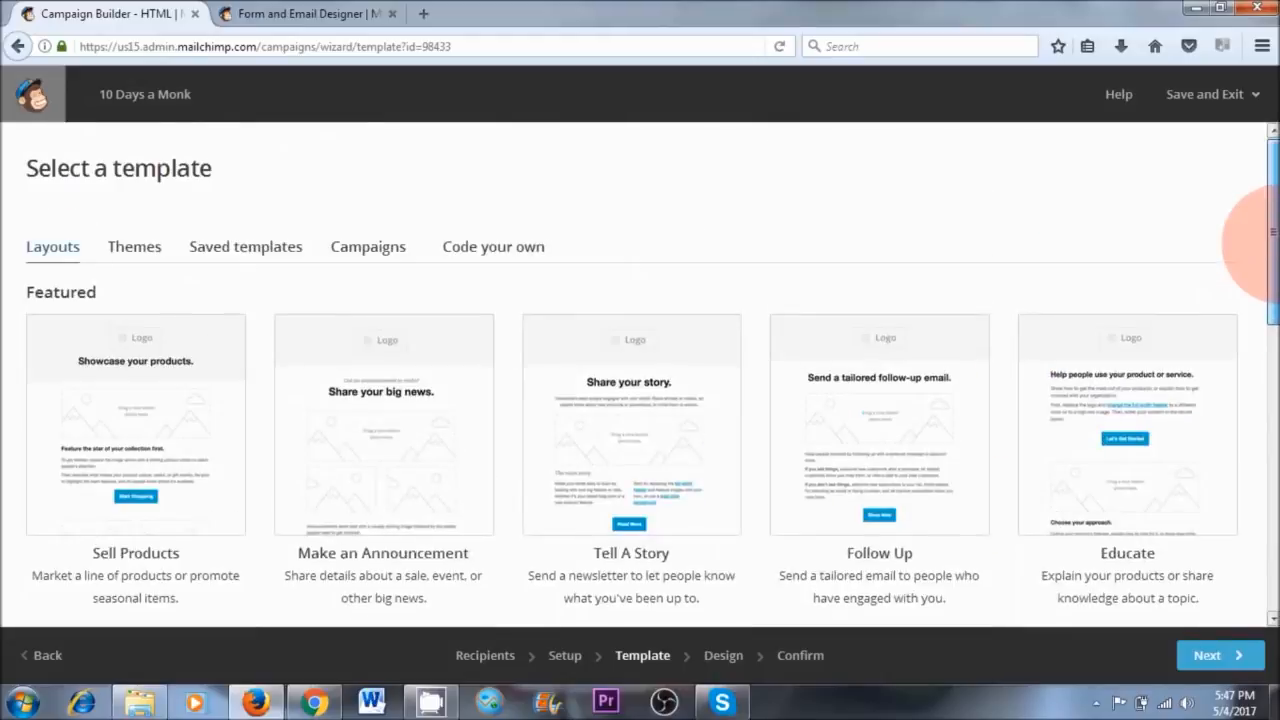
left_click(219, 257)
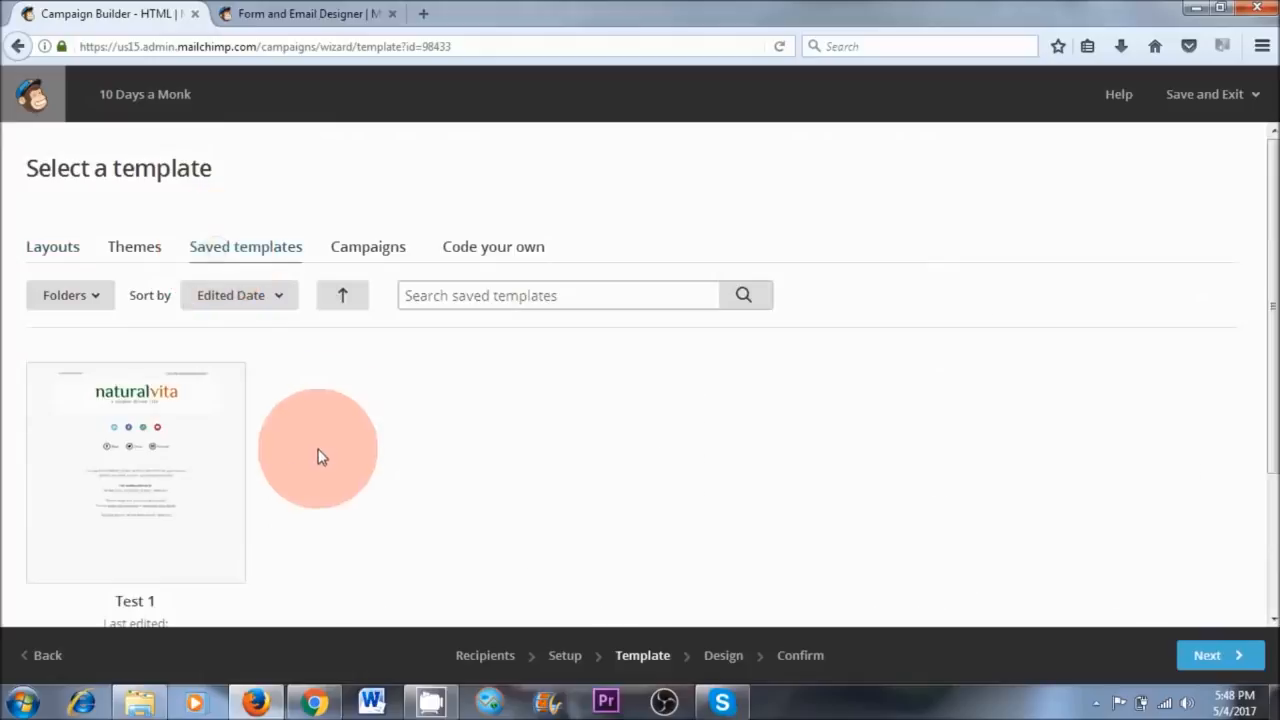
left_click(141, 485)
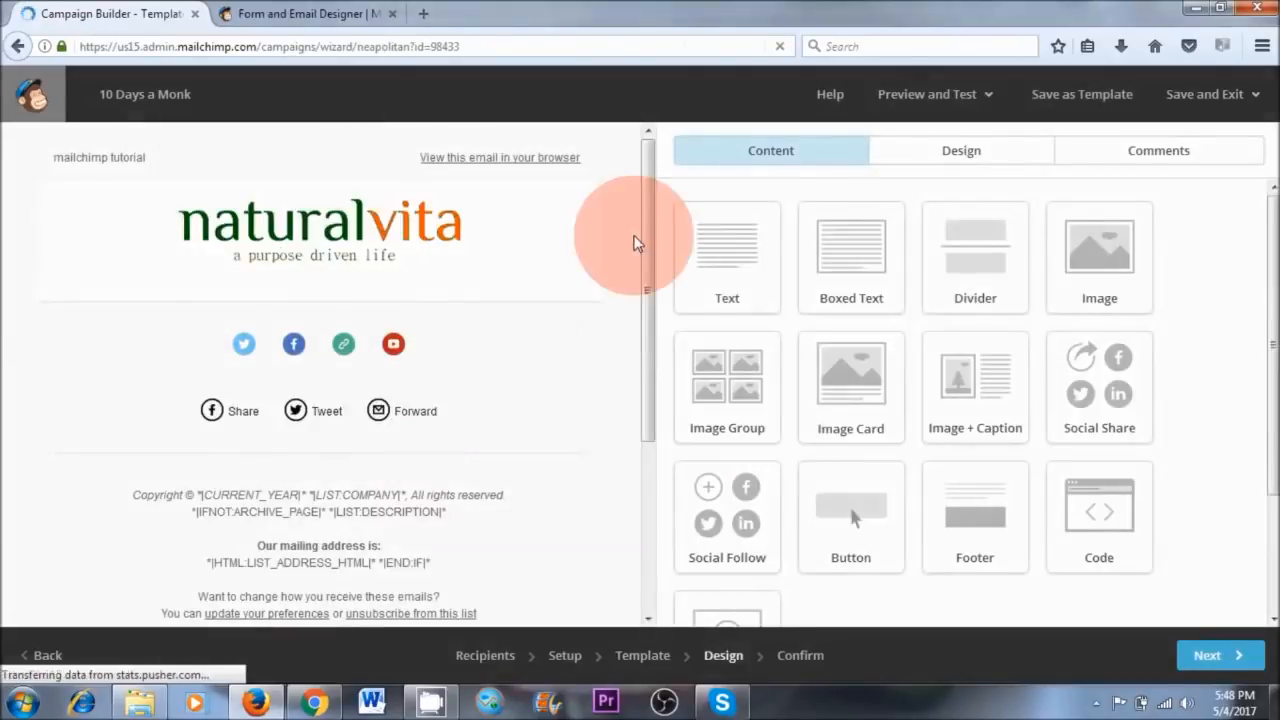
- Replace the email's preheader text with "10 Days a Monk before my baby" and review the header logo block's image content
mouse_move(442, 219)
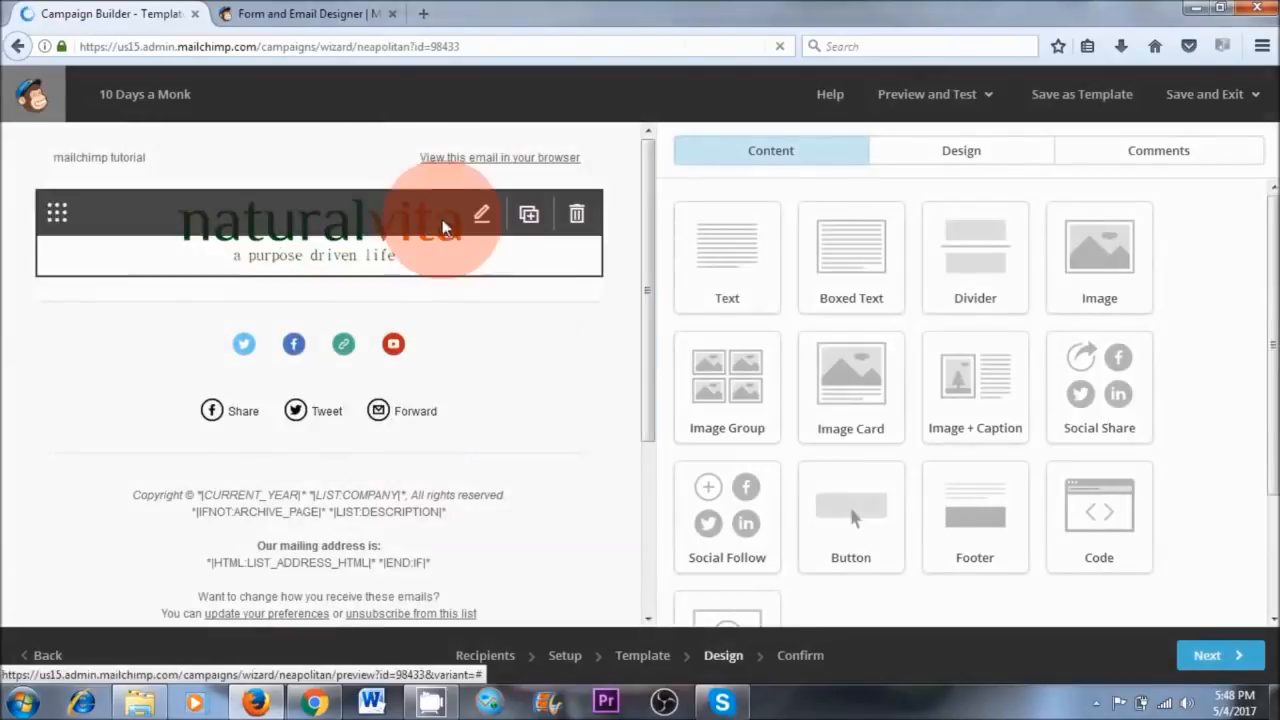
mouse_move(79, 160)
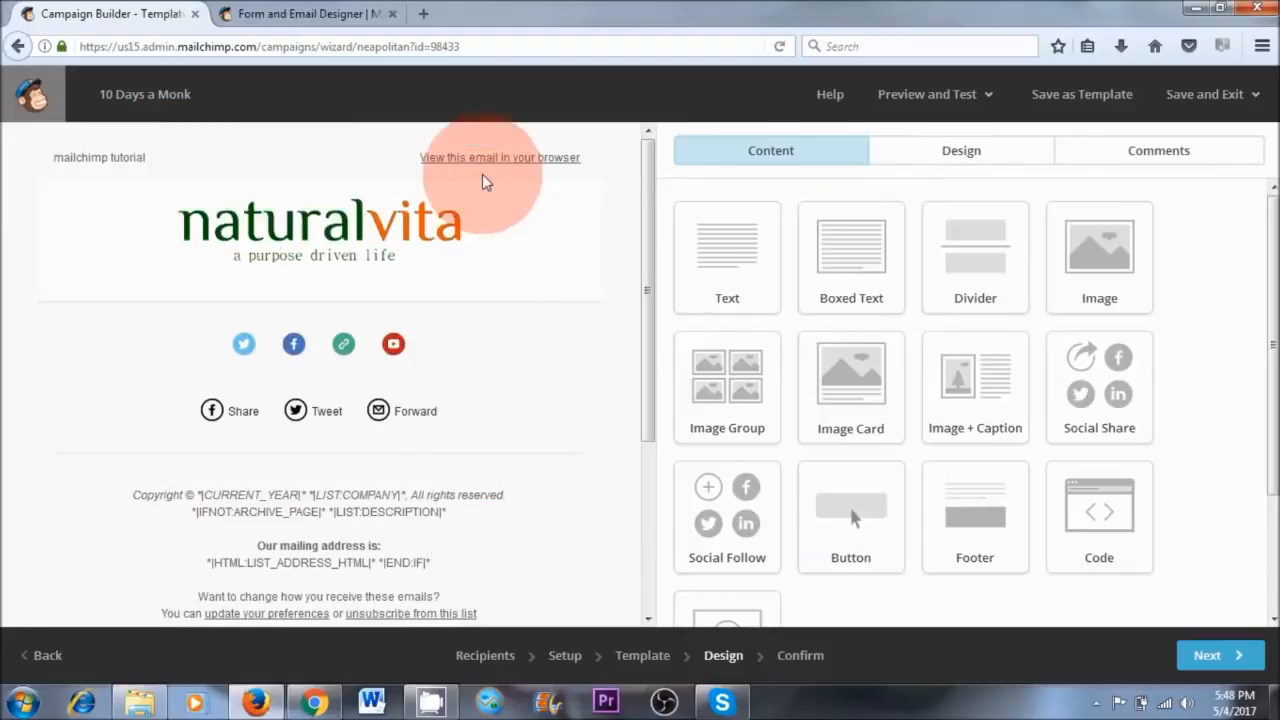
mouse_move(484, 165)
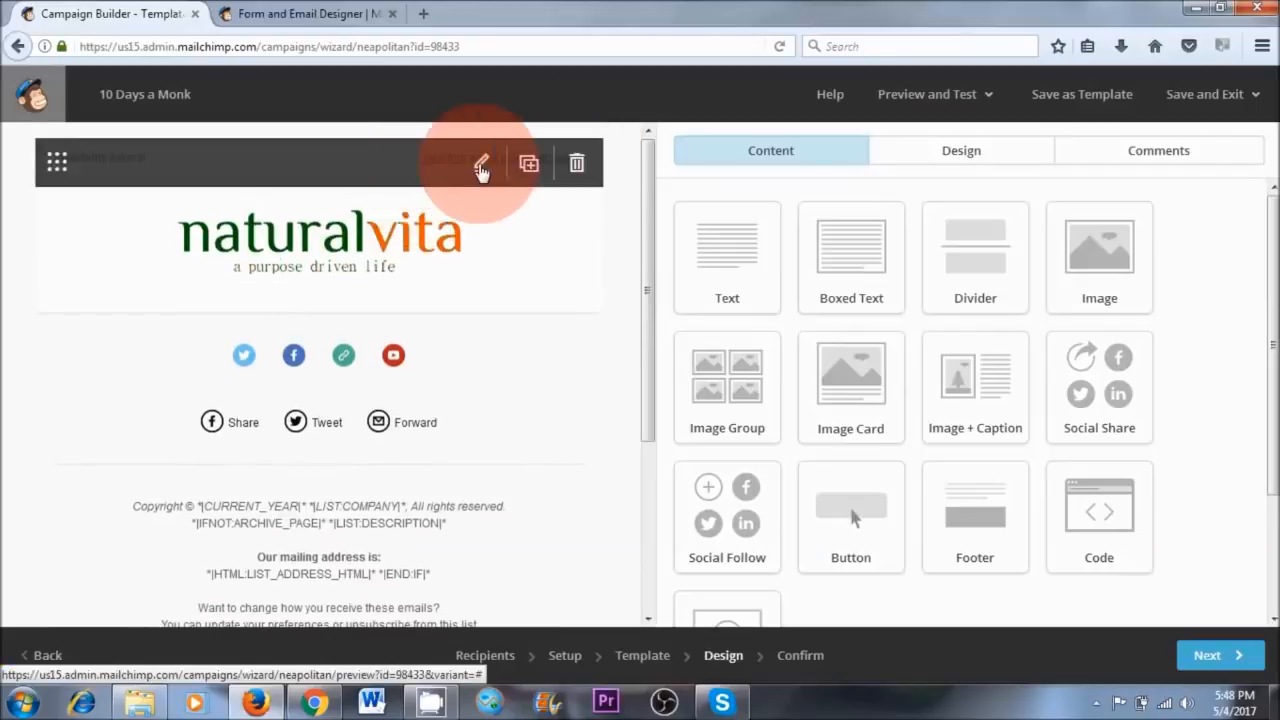
left_click(481, 168)
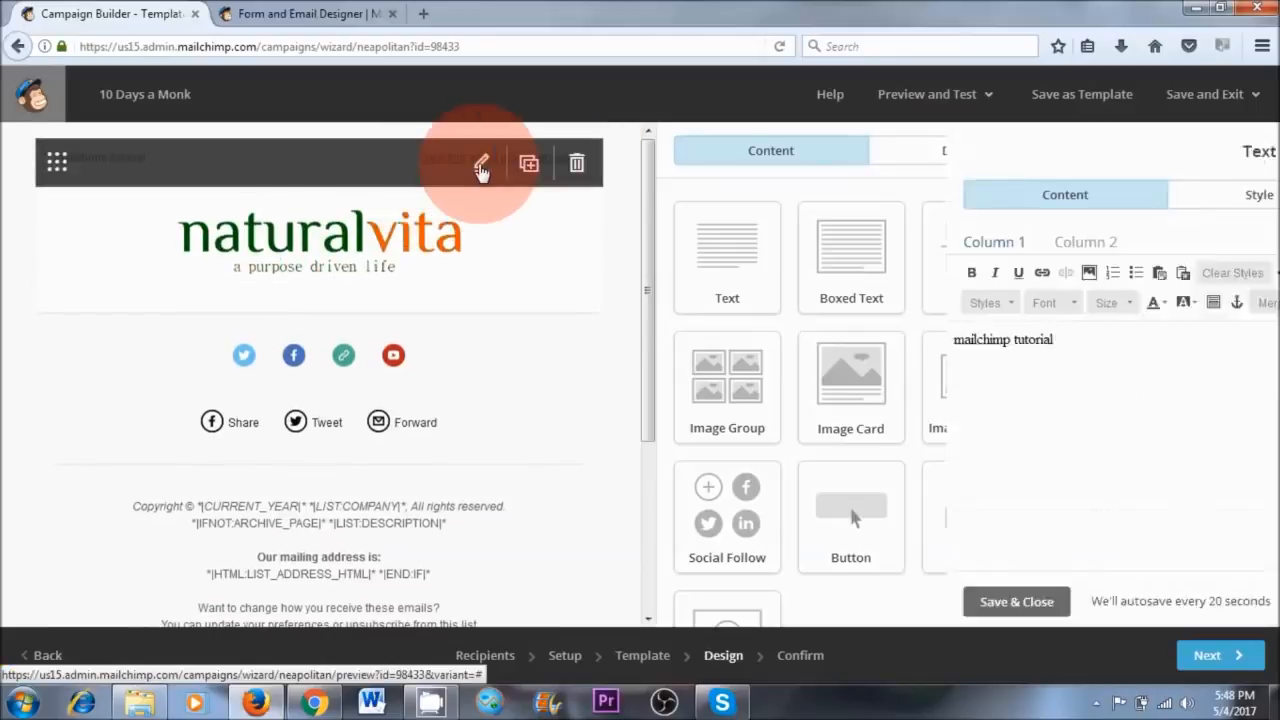
left_click(793, 356)
left_click_drag(793, 356, 663, 363)
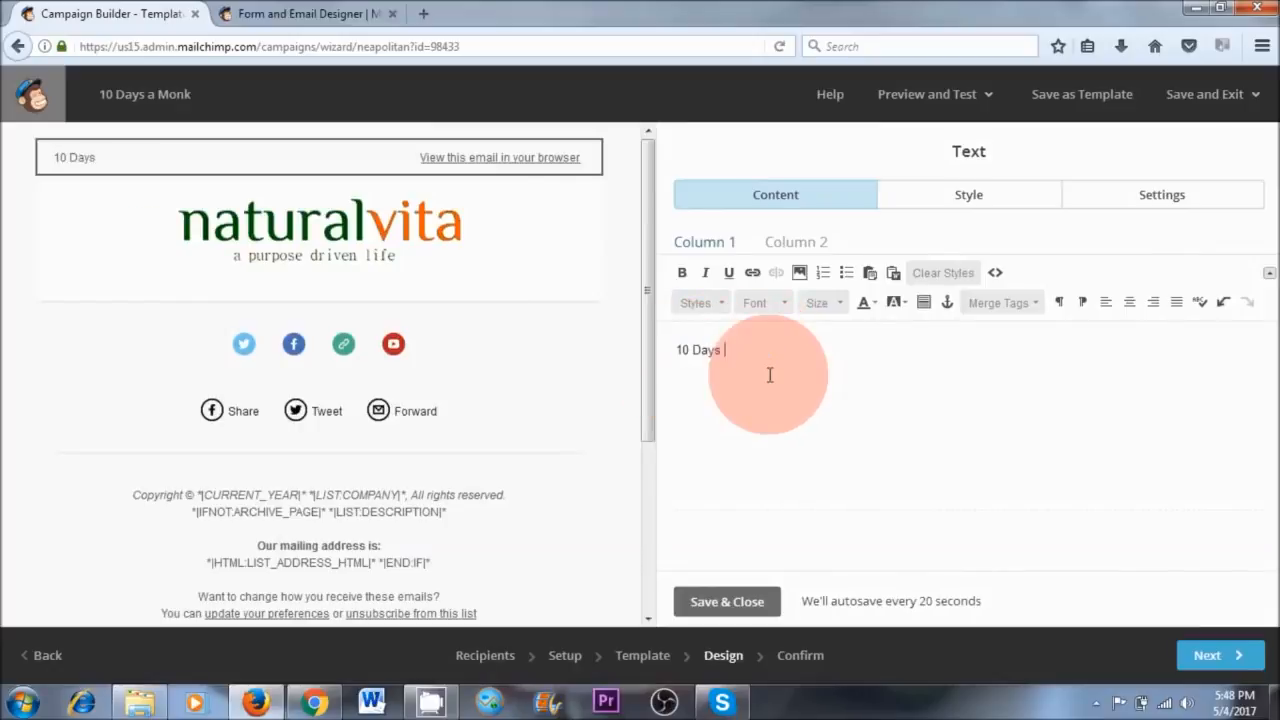
left_click(729, 603)
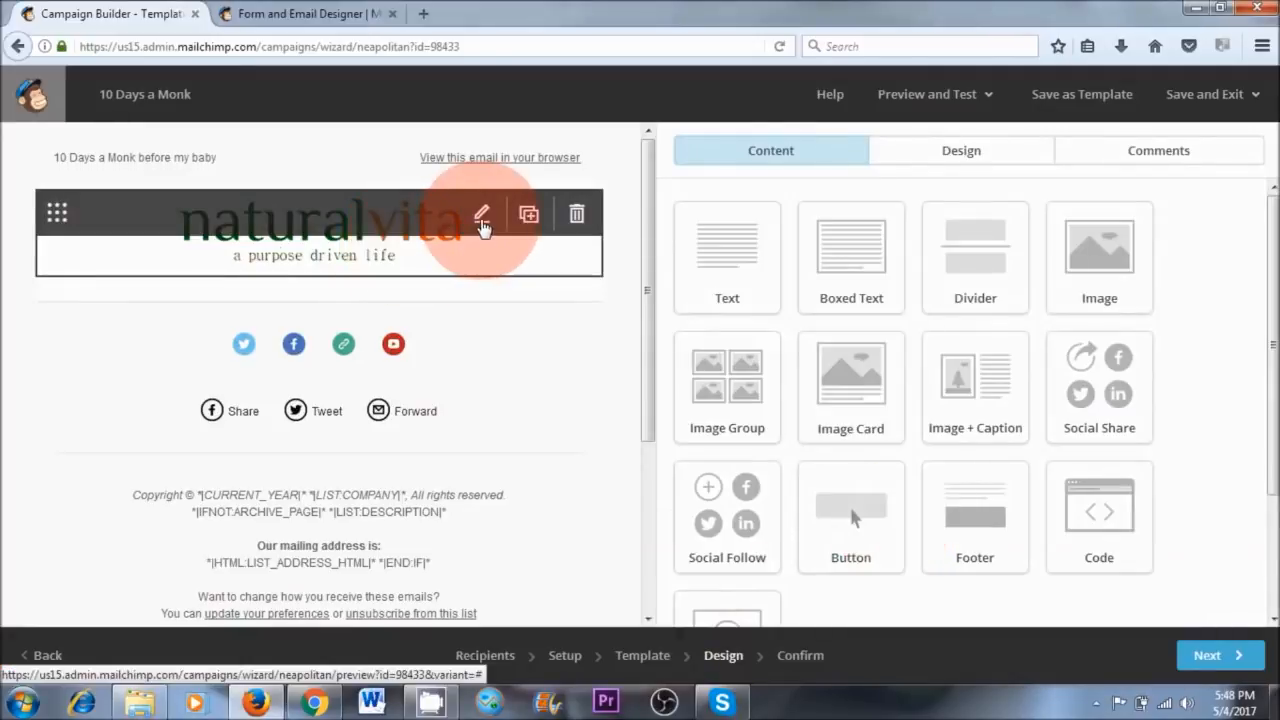
left_click(480, 220)
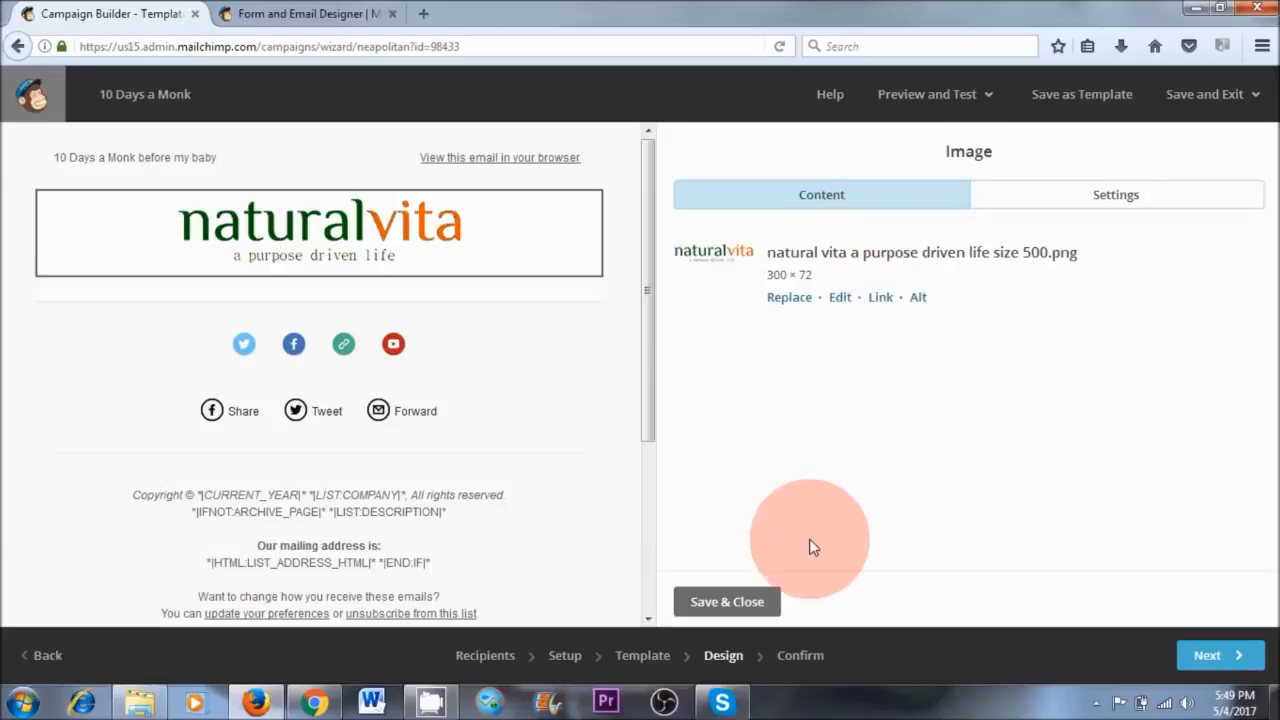
left_click(727, 602)
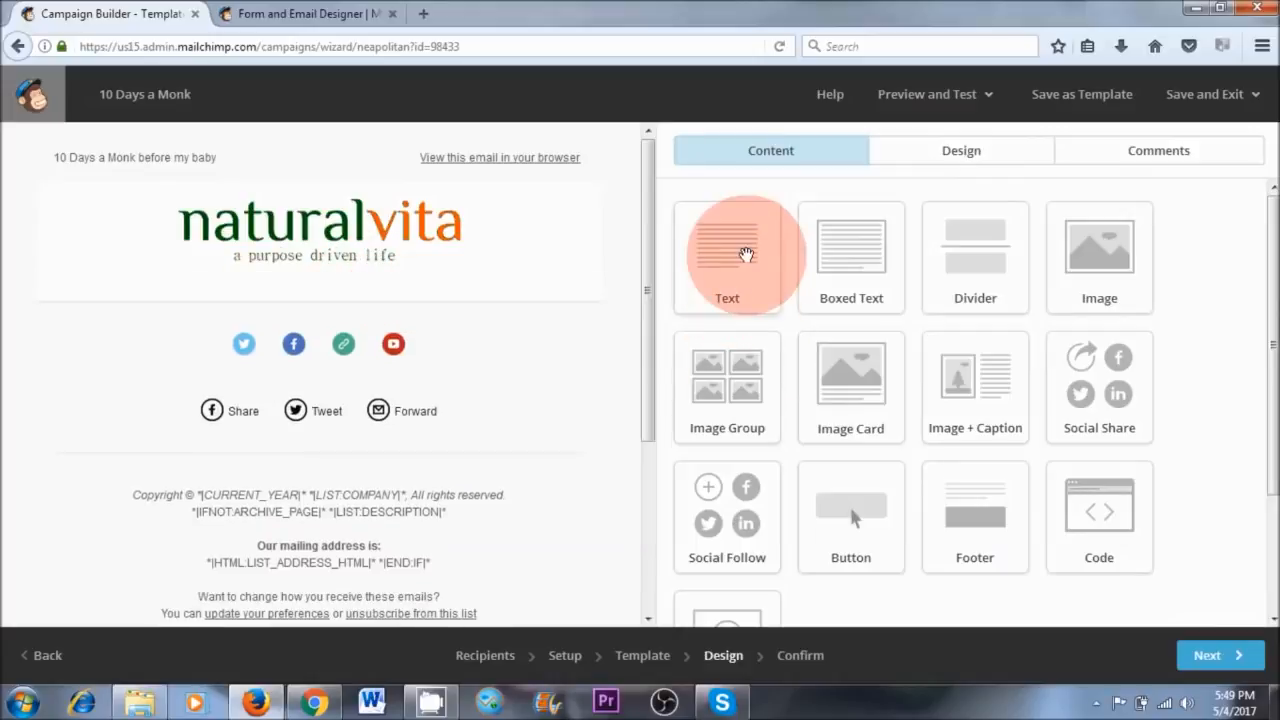
- Add a text block directly below the naturalvita logo and paste the copied newsletter body into it
left_click_drag(746, 254, 186, 294)
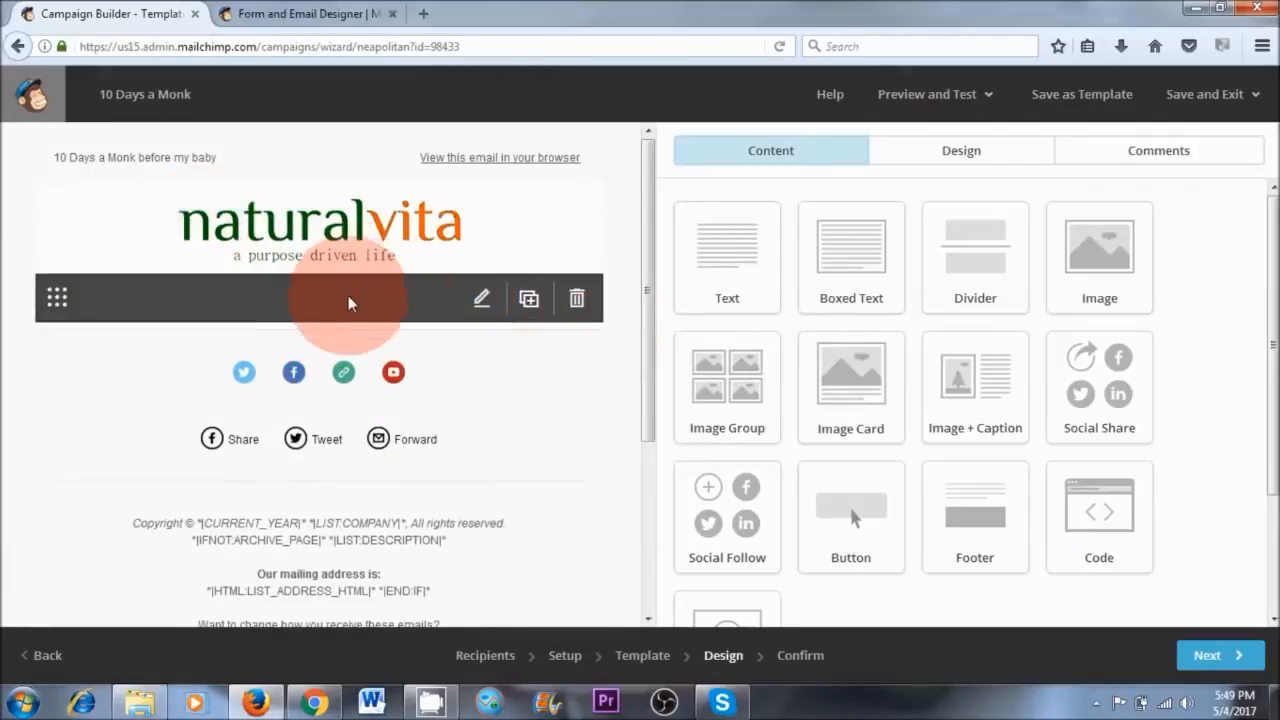
left_click(481, 303)
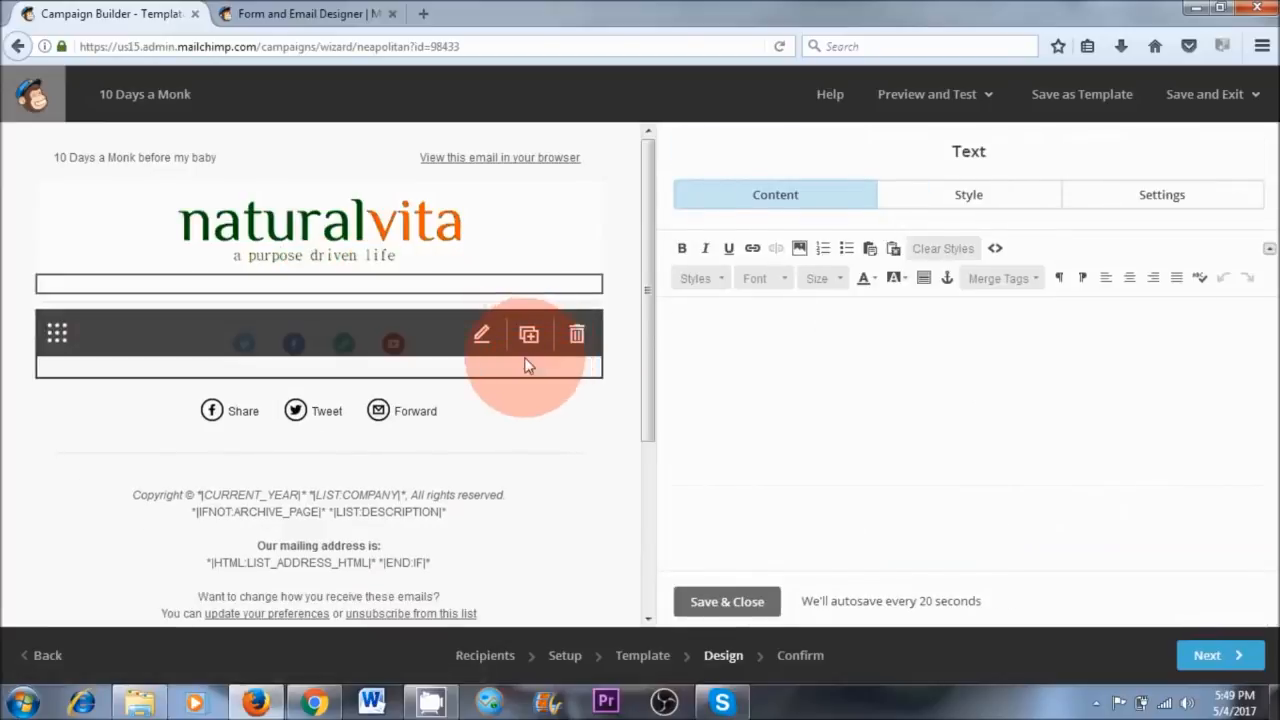
right_click(688, 329)
left_click(714, 409)
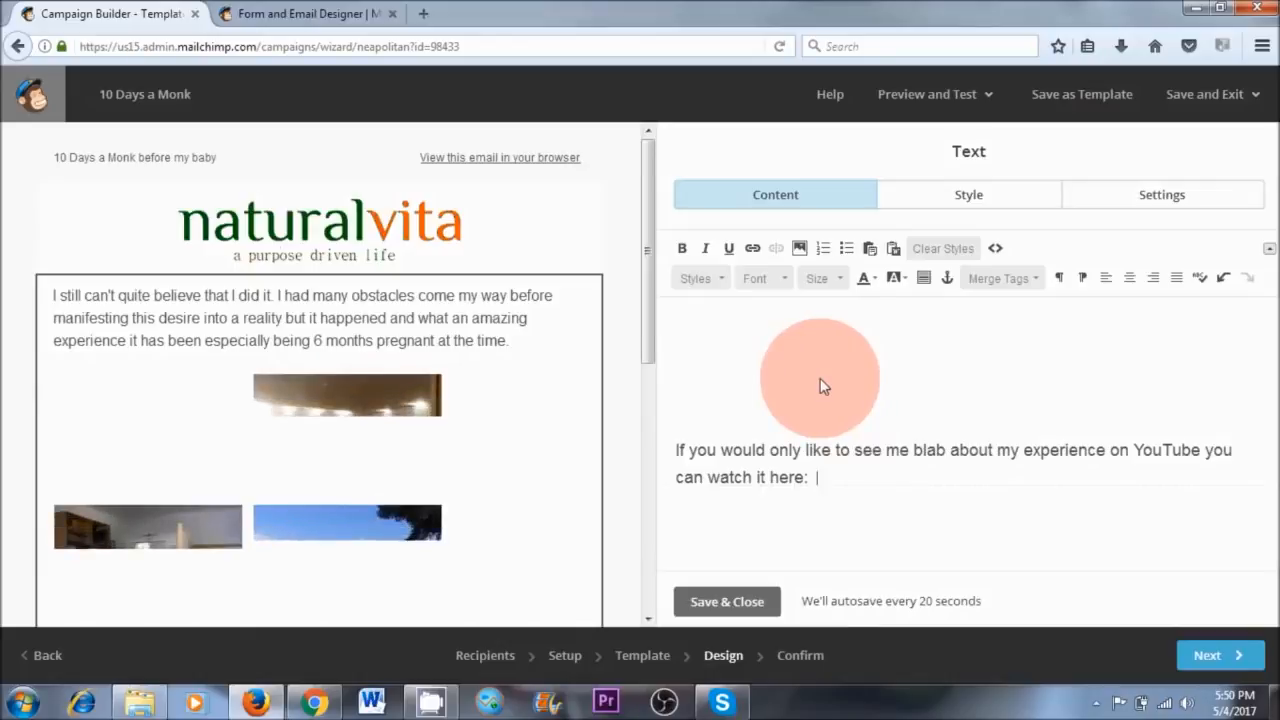
- Add the greeting "Hi" followed by the First Name merge tag above the first paragraph of the newsletter body
key("ctrl+Home")
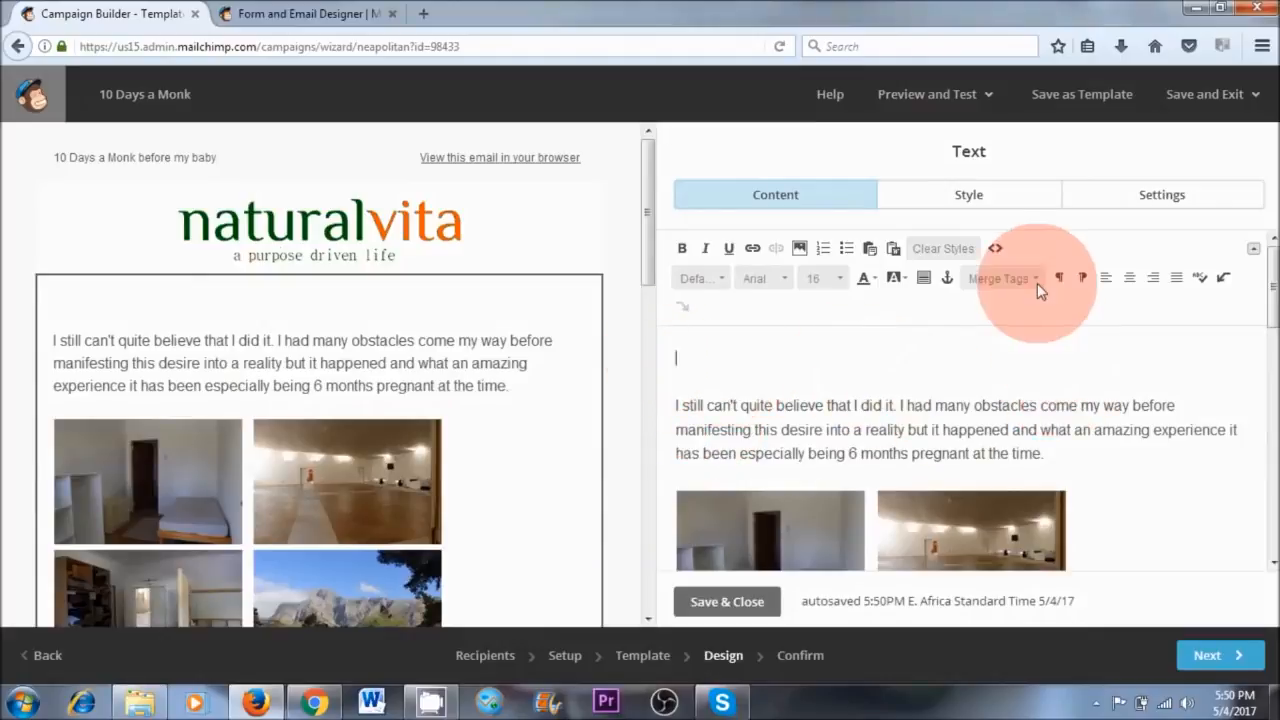
left_click(1003, 279)
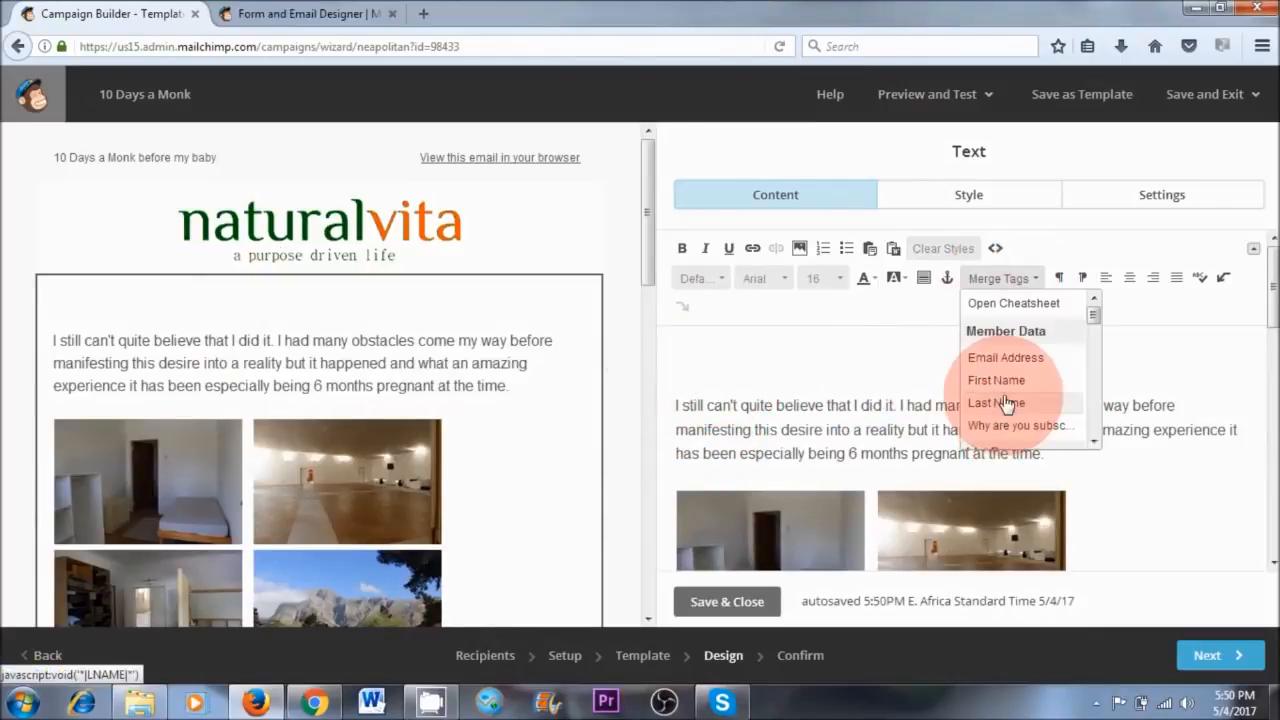
left_click(996, 381)
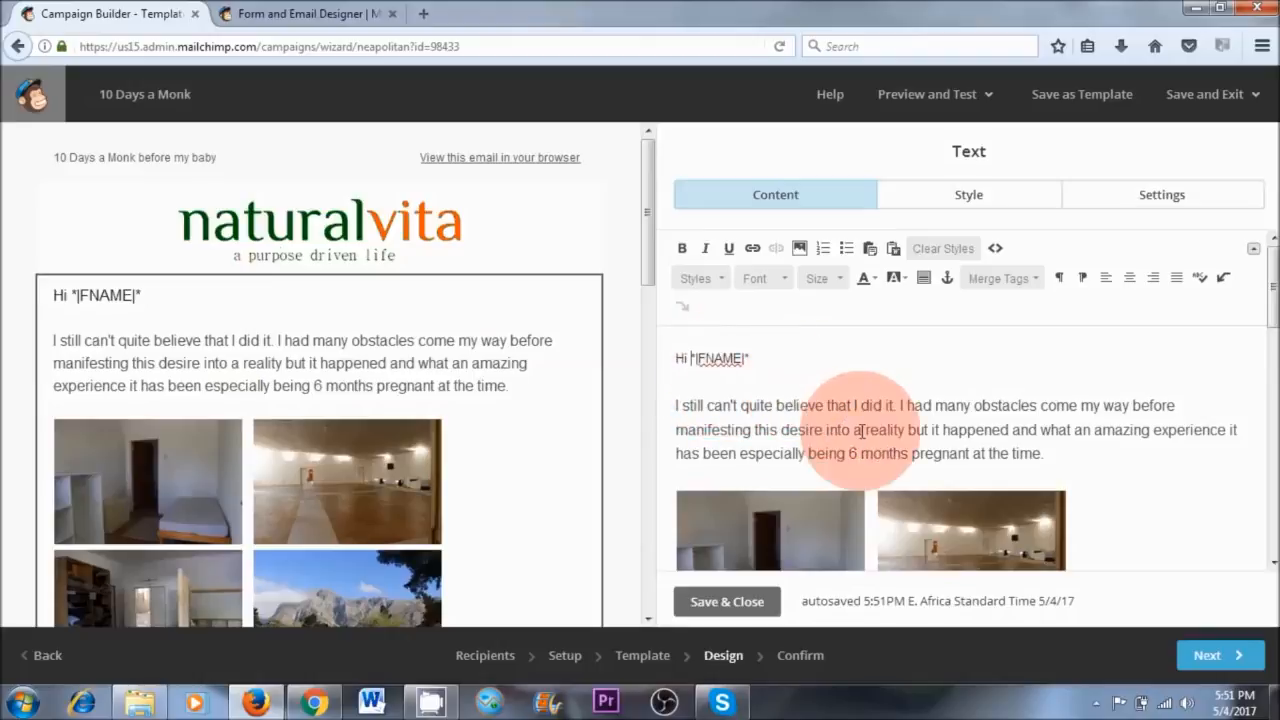
- Look over the newsletter body's opening text and photos, and view the image files available in the Content Manager
left_click(676, 405)
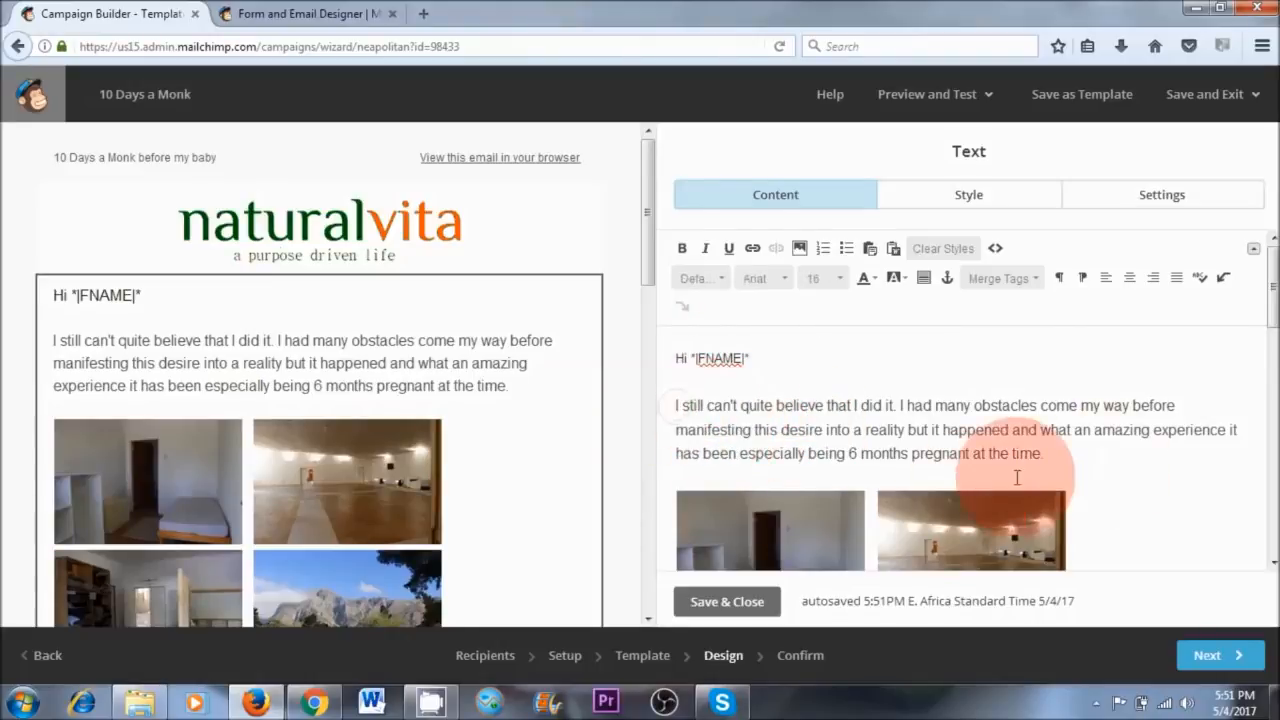
scroll(1014, 471, "down", 5)
scroll(1137, 428, "up", 5)
scroll(1137, 434, "down", 3)
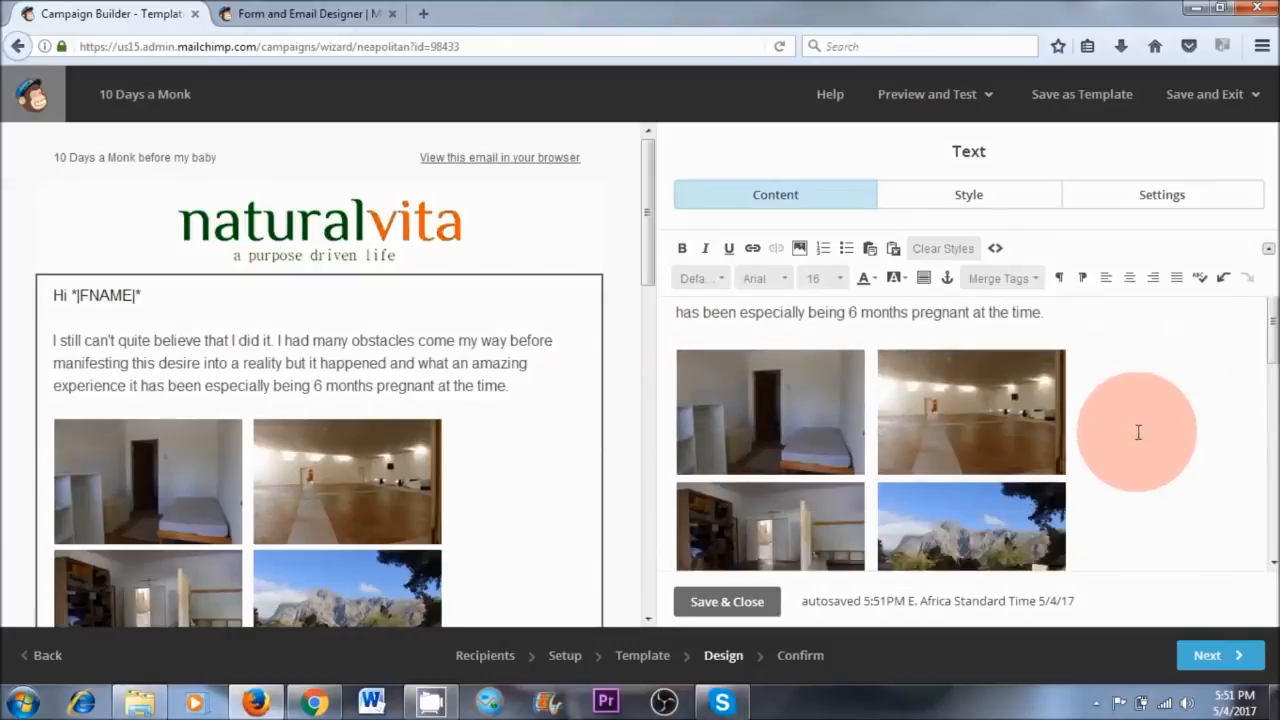
scroll(930, 465, "up", 3)
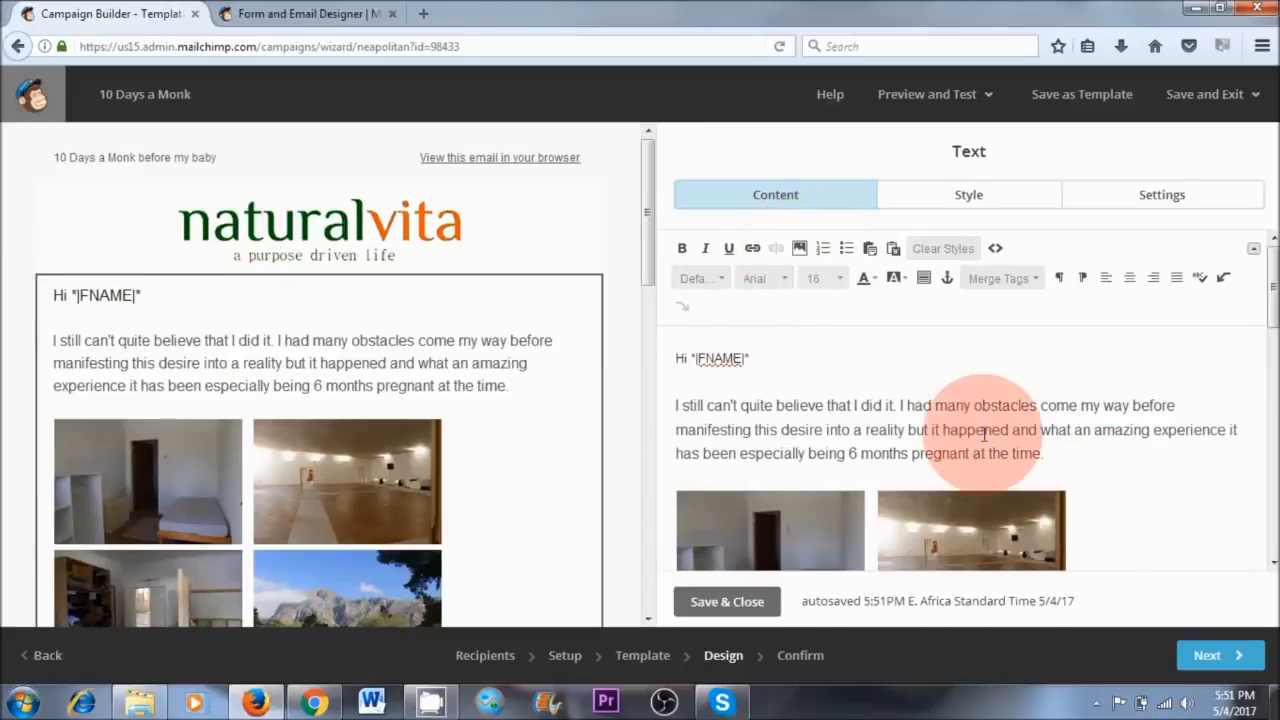
left_click(799, 250)
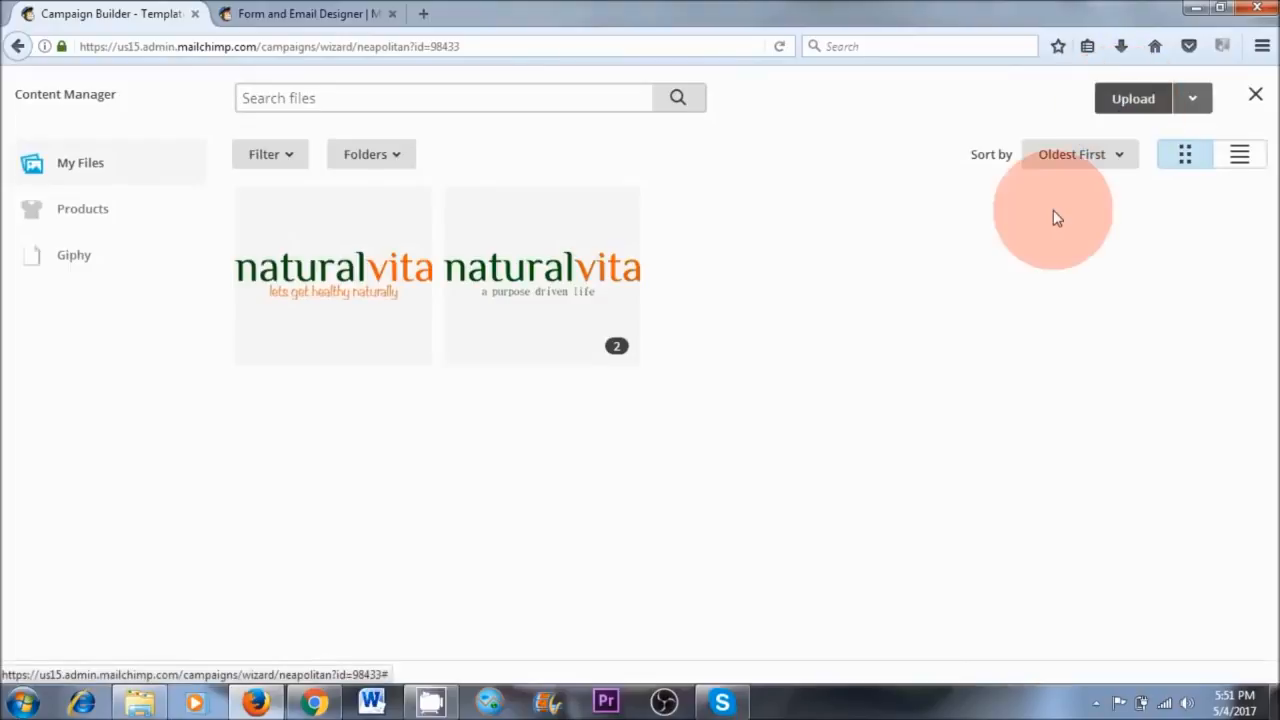
left_click(1262, 100)
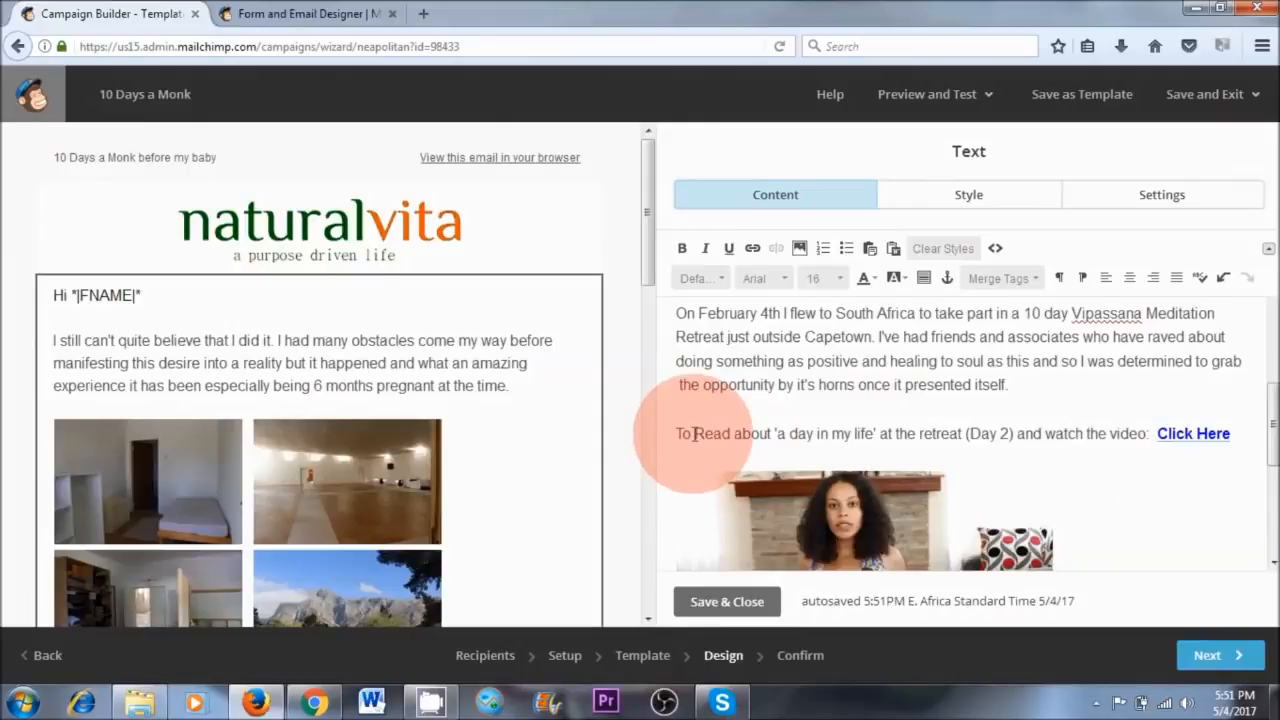
left_click_drag(728, 437, 765, 438)
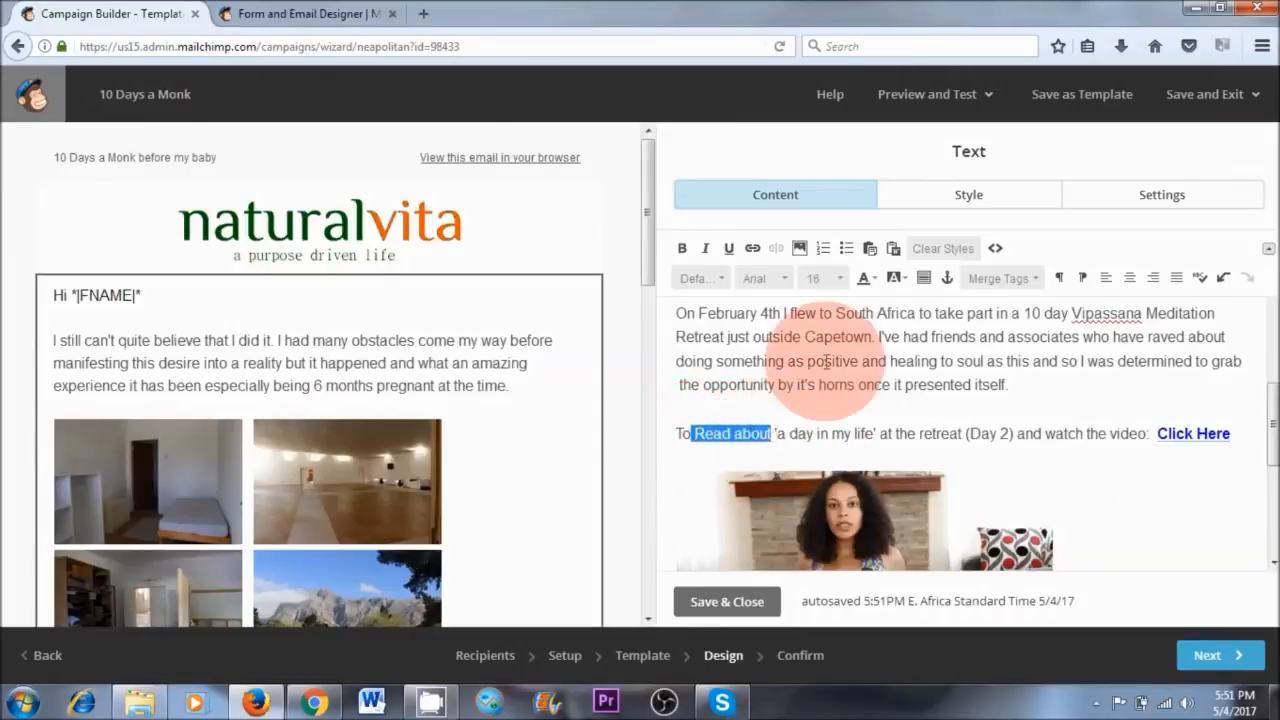
left_click(754, 250)
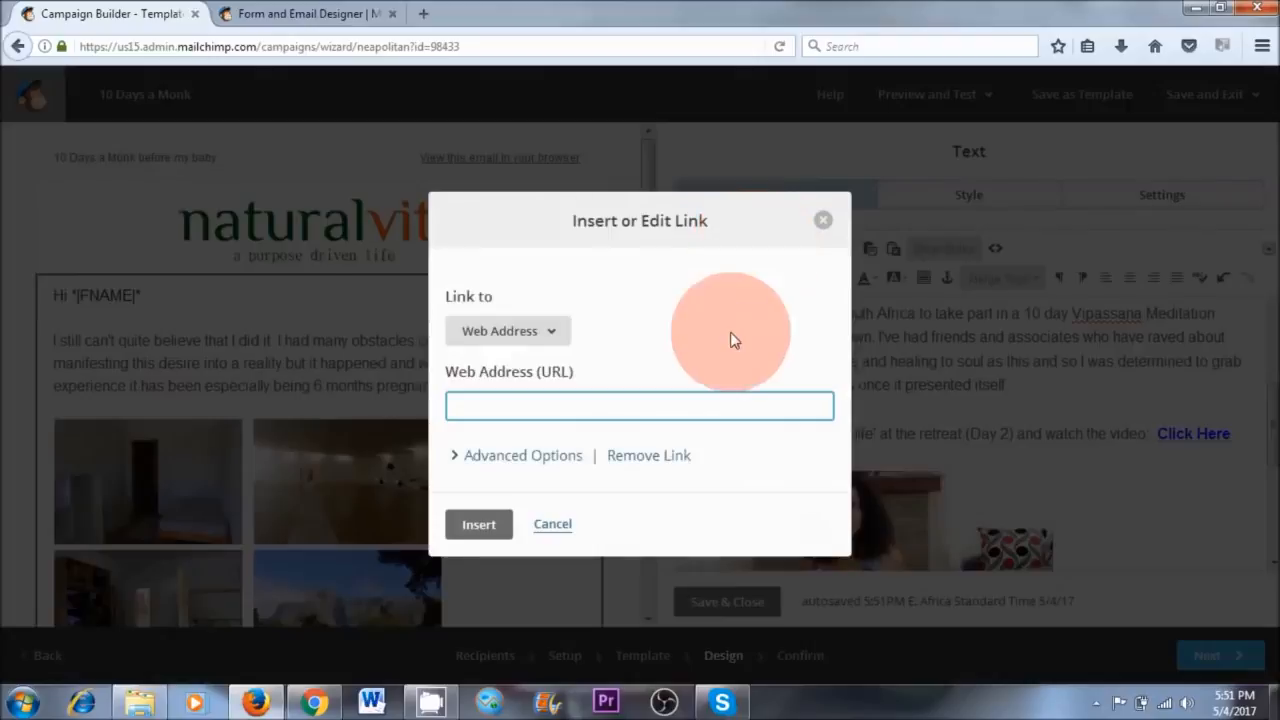
right_click(491, 408)
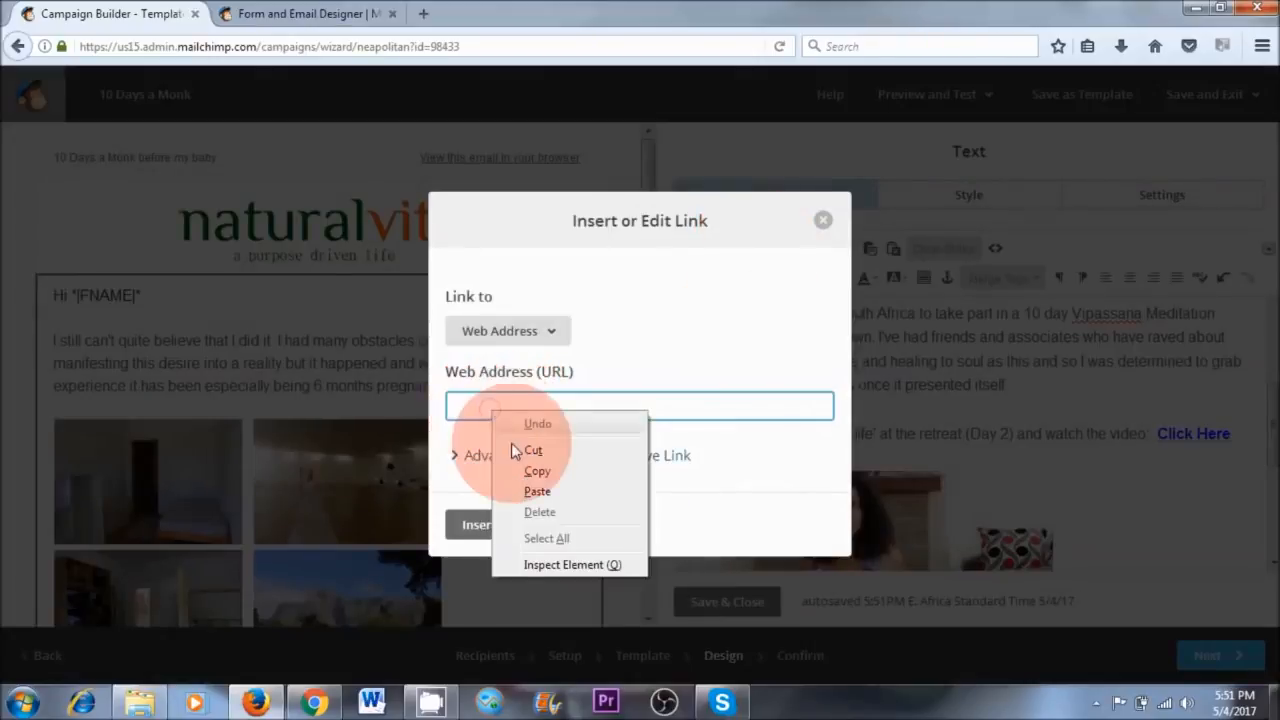
left_click(720, 404)
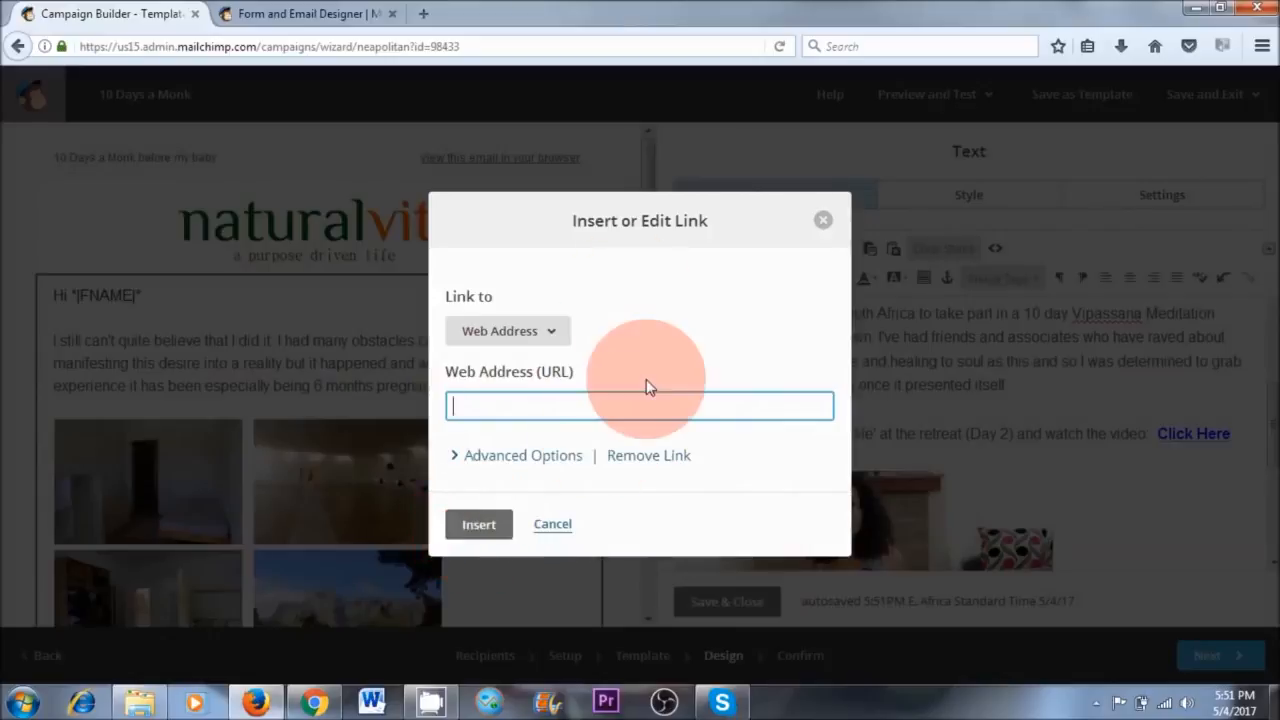
left_click(820, 222)
- Check the web address linked to the photo below the "Click Here" line, and save and close the text block
left_click(825, 509)
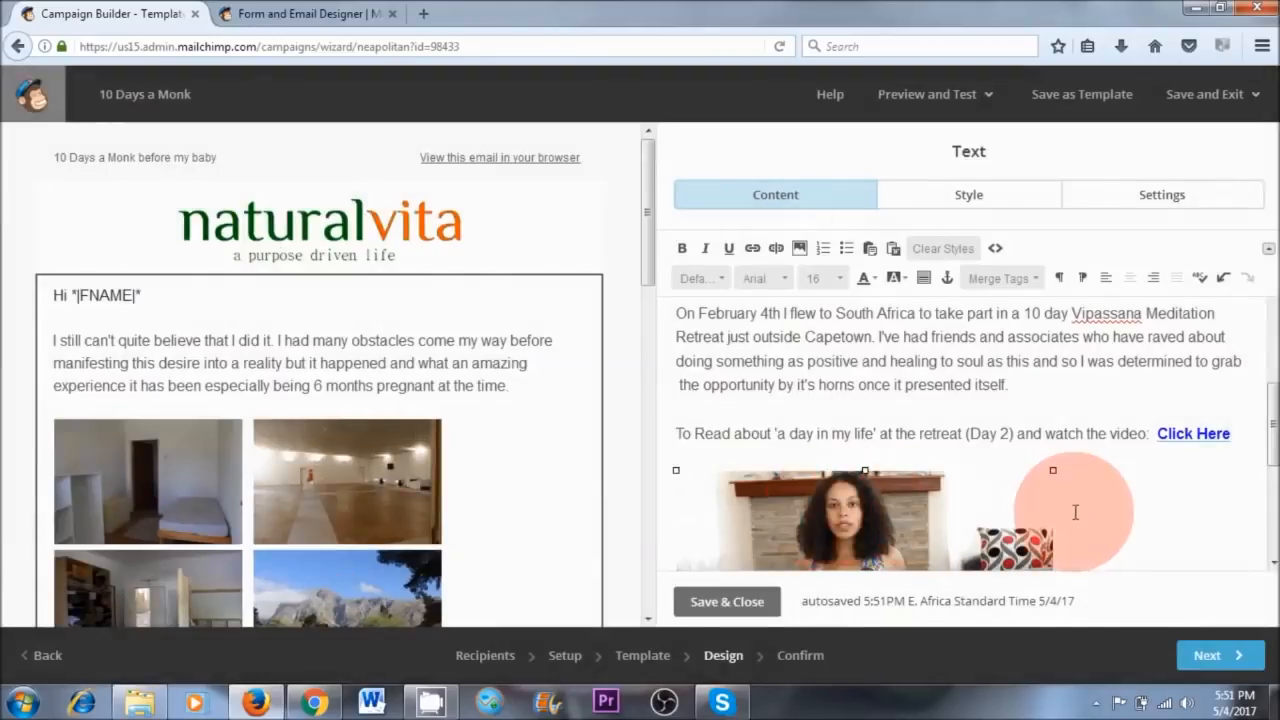
scroll(1117, 510, "down", 3)
left_click_drag(1273, 487, 1277, 472)
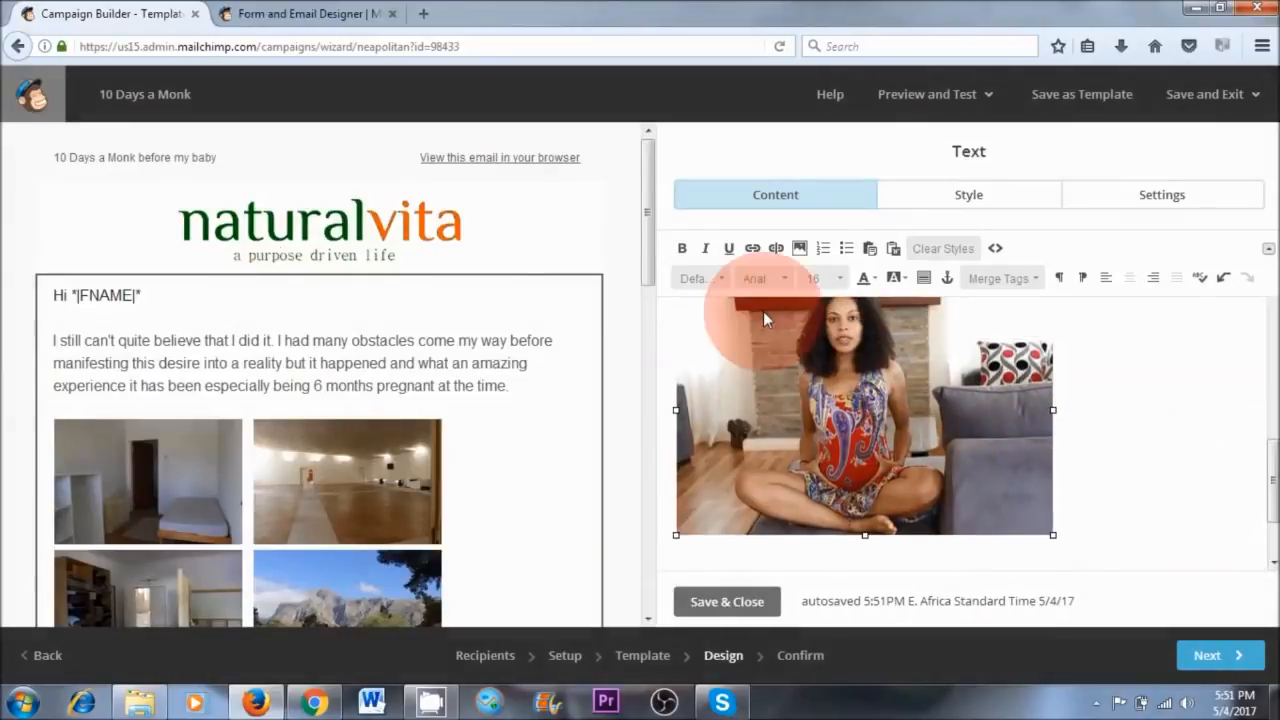
left_click(753, 249)
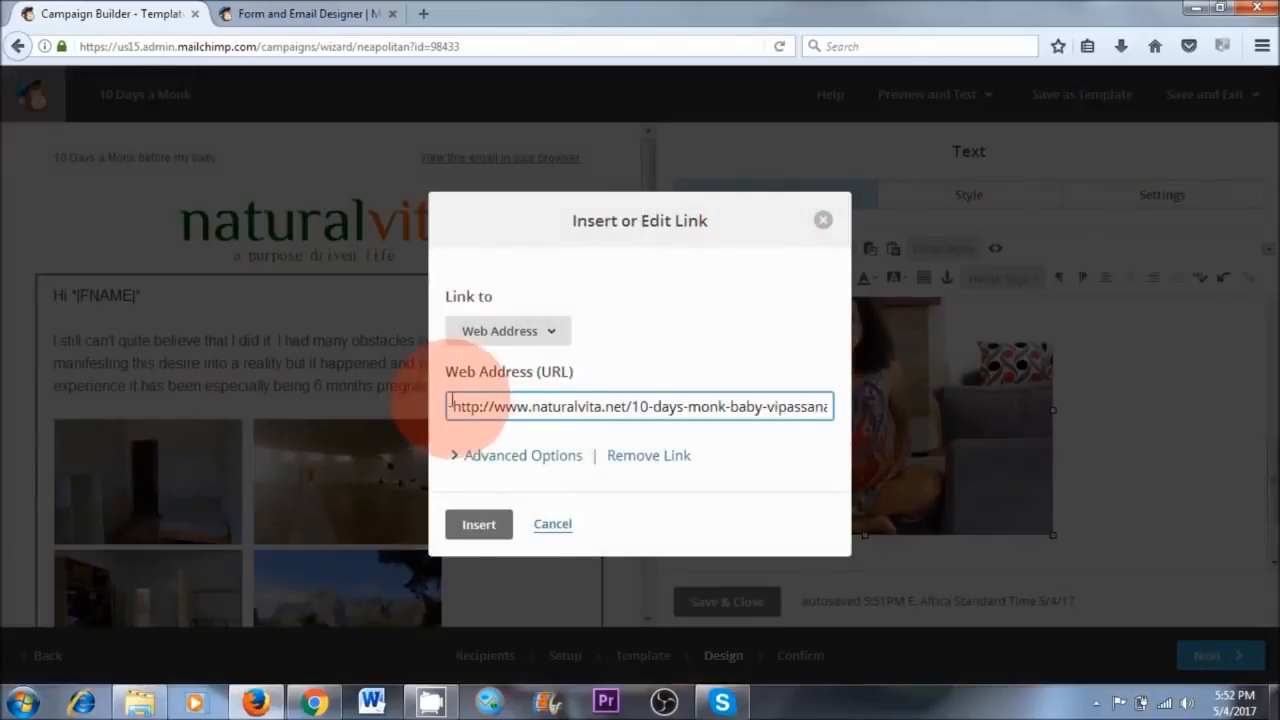
left_click_drag(452, 406, 828, 392)
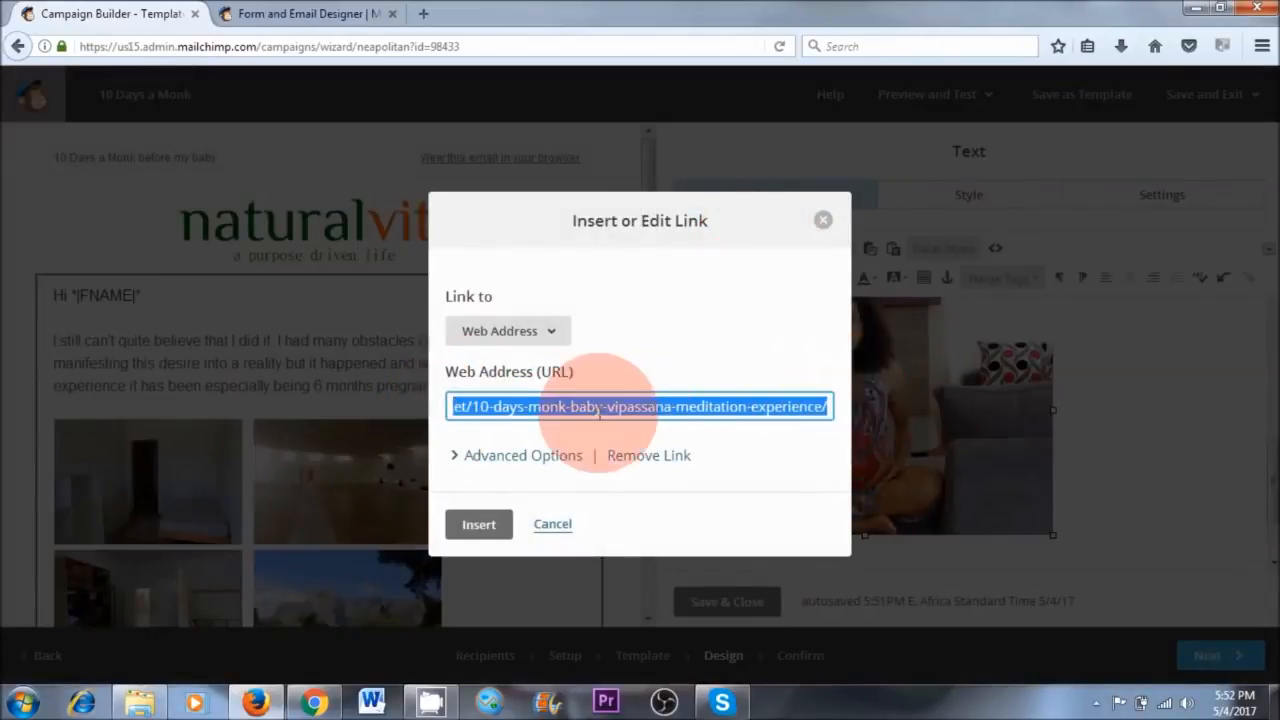
left_click(505, 540)
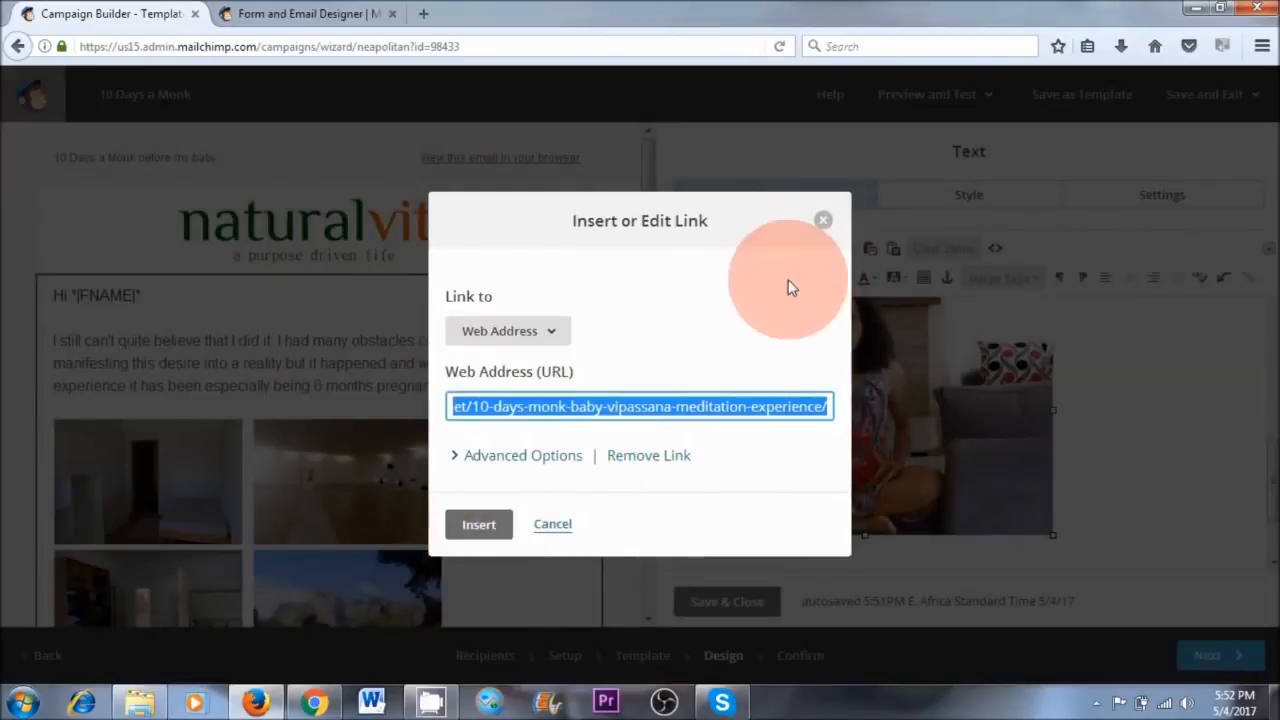
left_click(823, 220)
scroll(1060, 470, "down", 2)
left_click(727, 601)
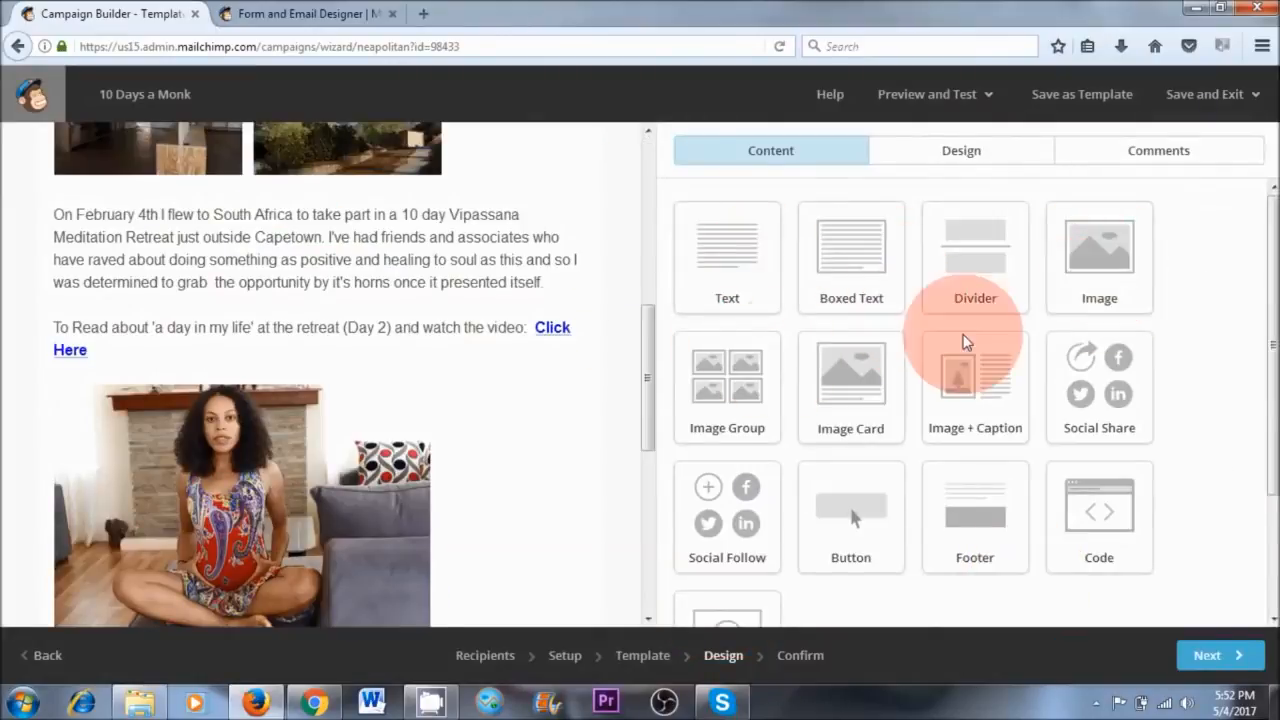
- Add a video block below the paragraph ending "you can watch it here:", above the social follow icons
scroll(1250, 400, "down", 1)
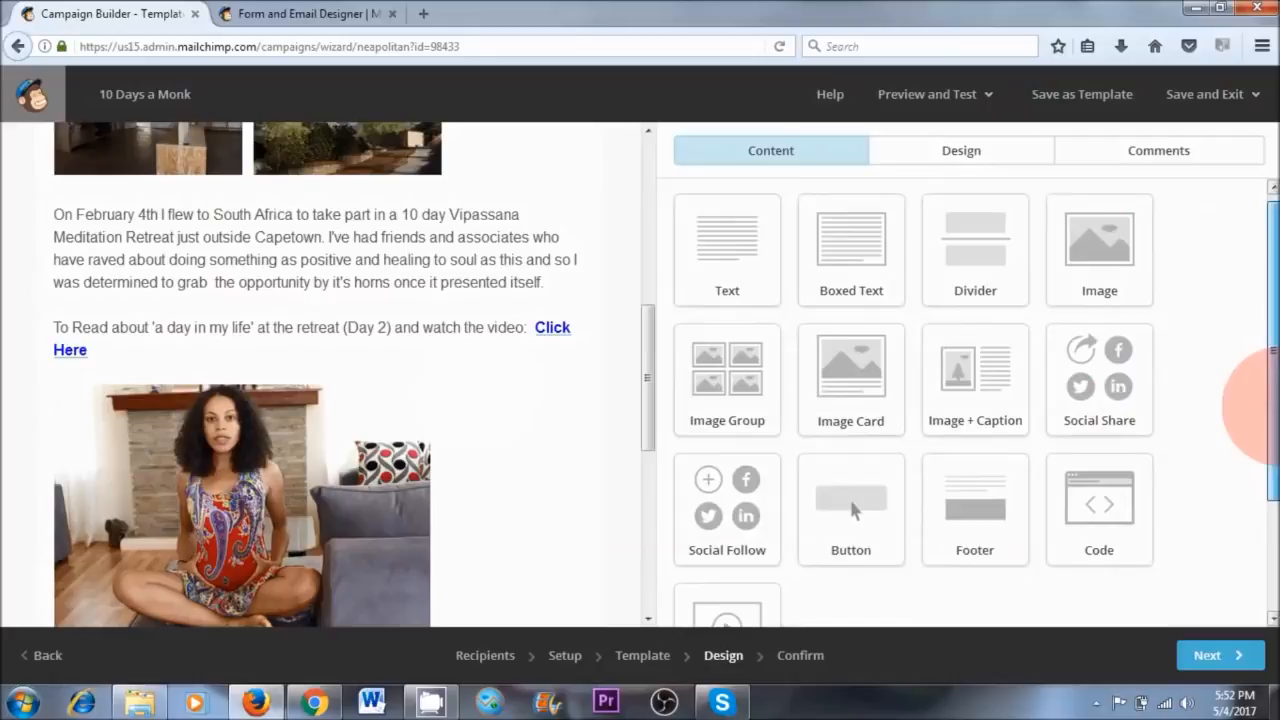
scroll(1252, 405, "down", 2)
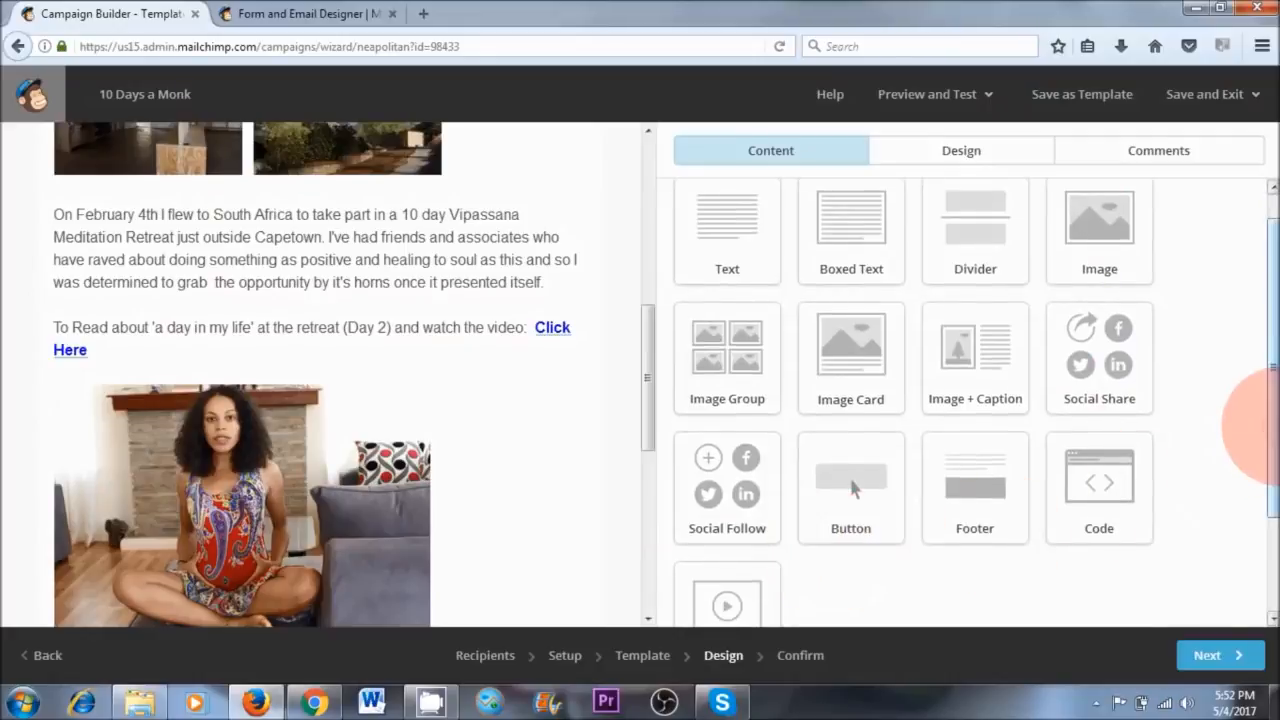
scroll(1250, 425, "down", 2)
scroll(648, 437, "down", 1)
mouse_move(647, 437)
left_mouse_down()
mouse_move(623, 523)
mouse_move(630, 433)
left_mouse_up()
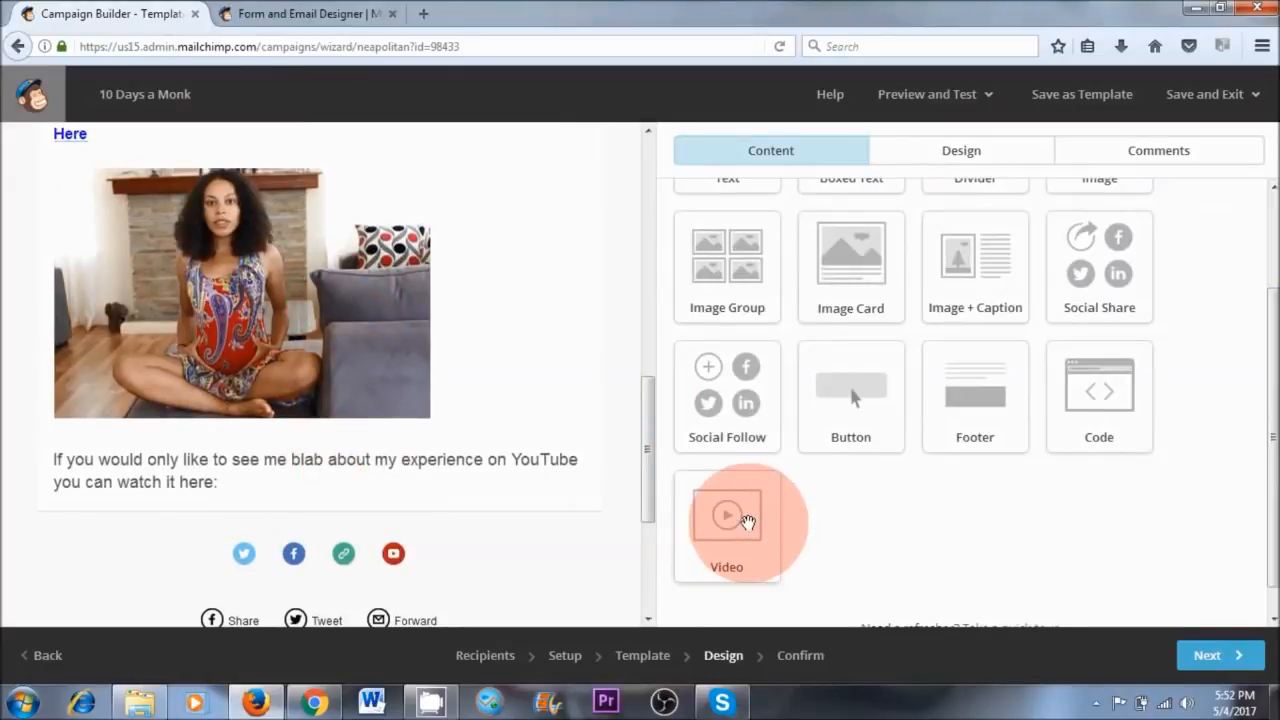
left_click_drag(733, 519, 210, 504)
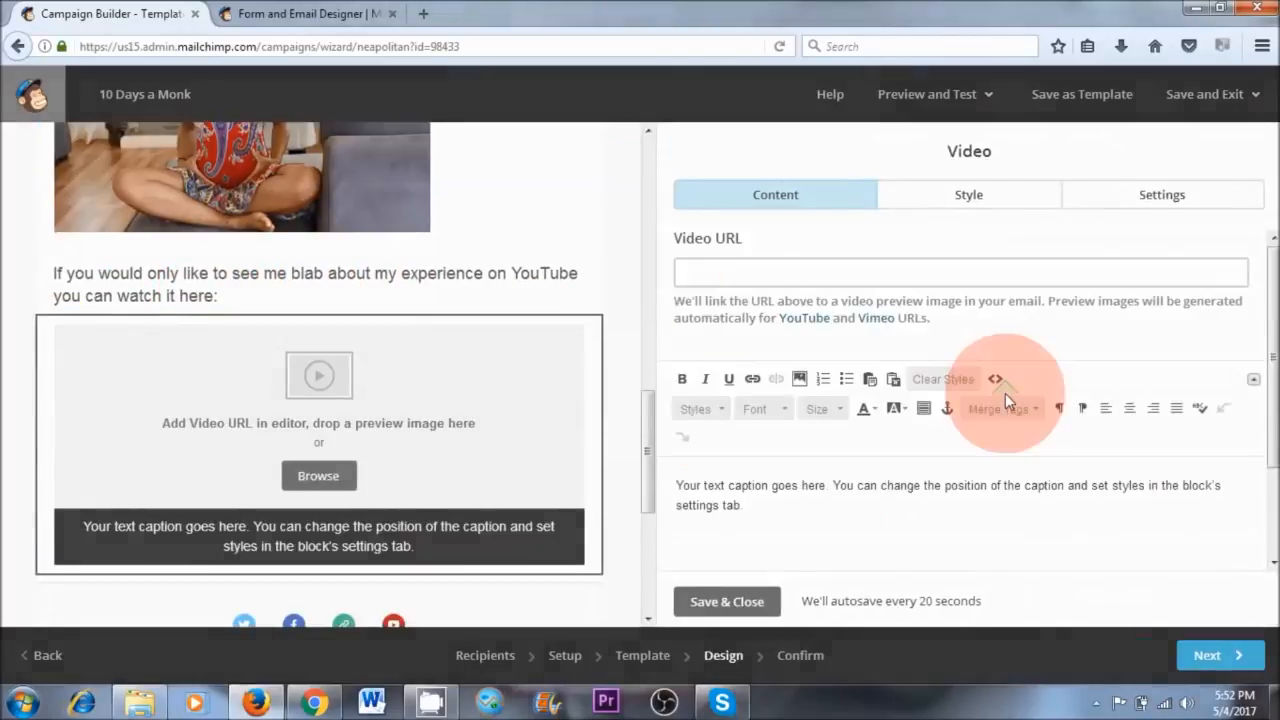
- Copy the link of the "10 DAYS A MONK BEFORE MY BABY" upload from the NaturalVita YouTube channel in Chrome into the block's video URL
left_click(730, 276)
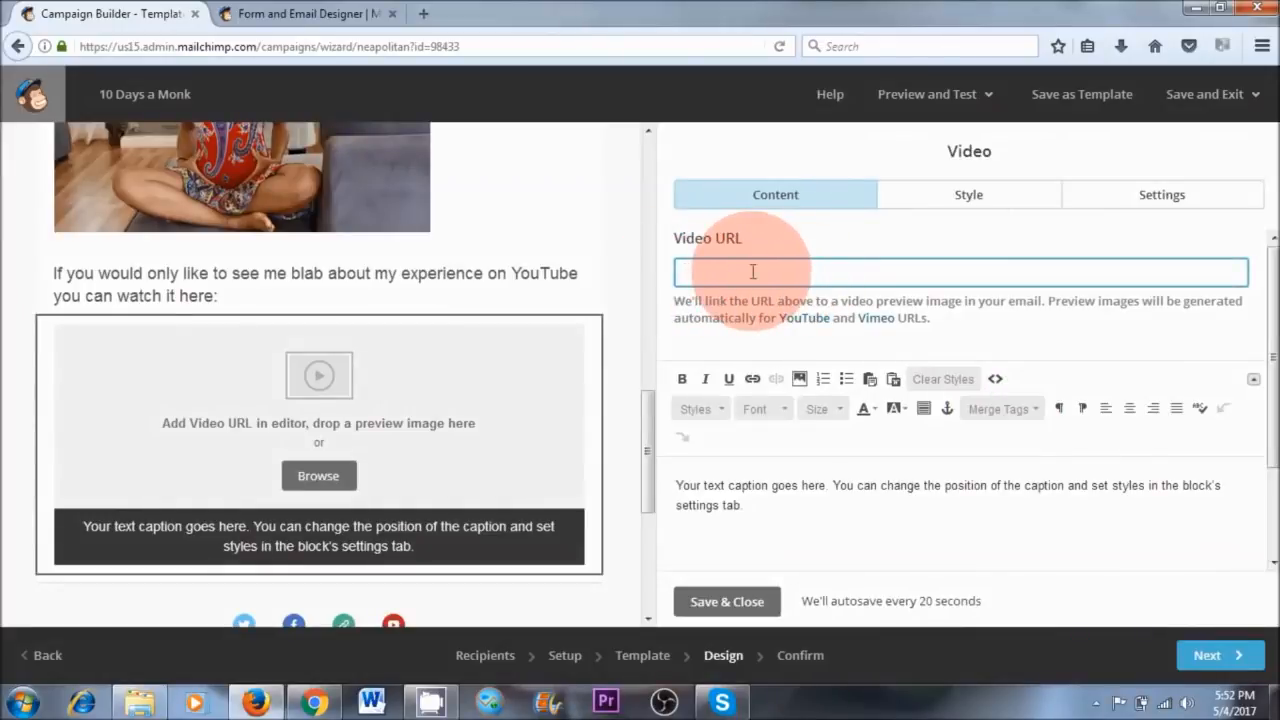
left_click(314, 703)
left_click(455, 13)
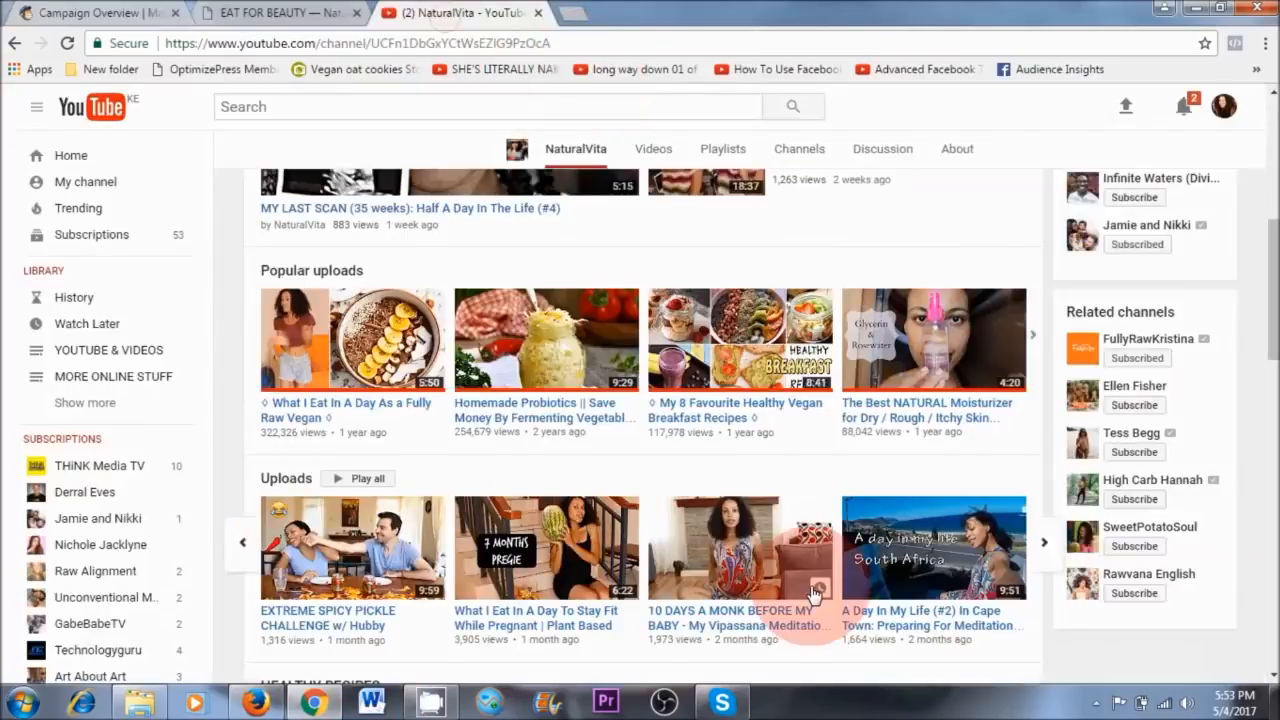
right_click(720, 628)
left_click(778, 572)
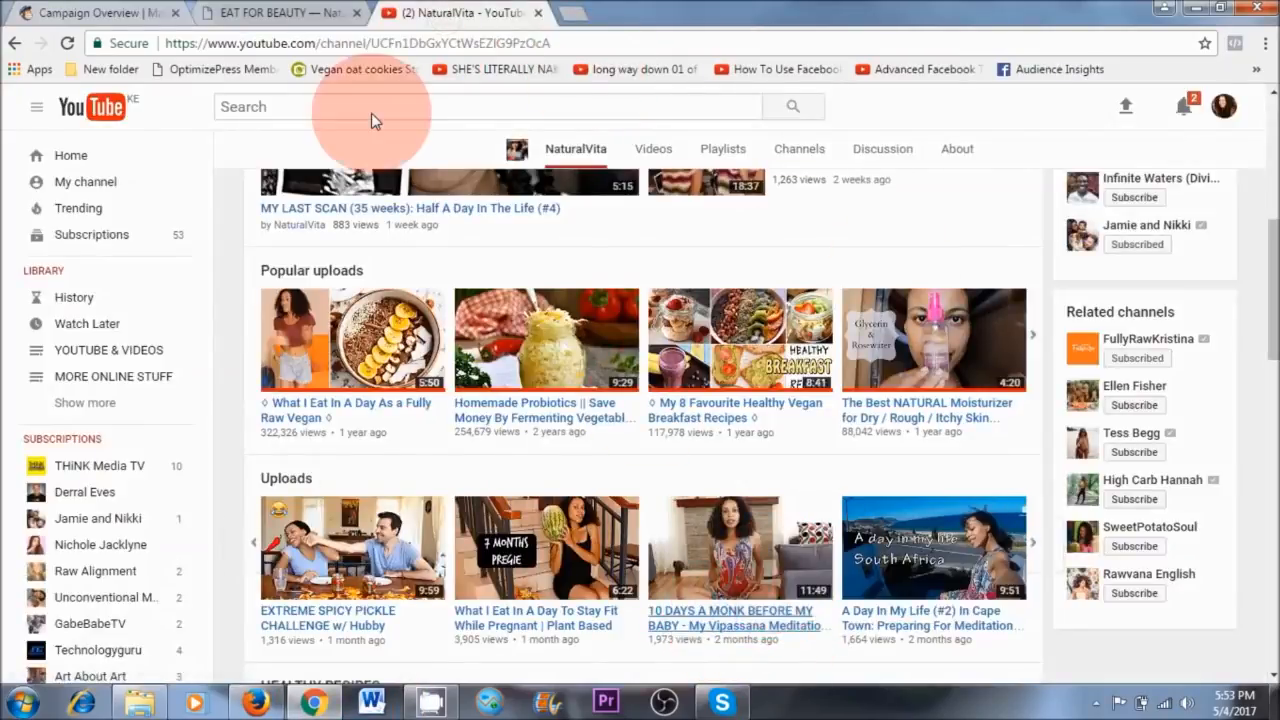
left_click(255, 703)
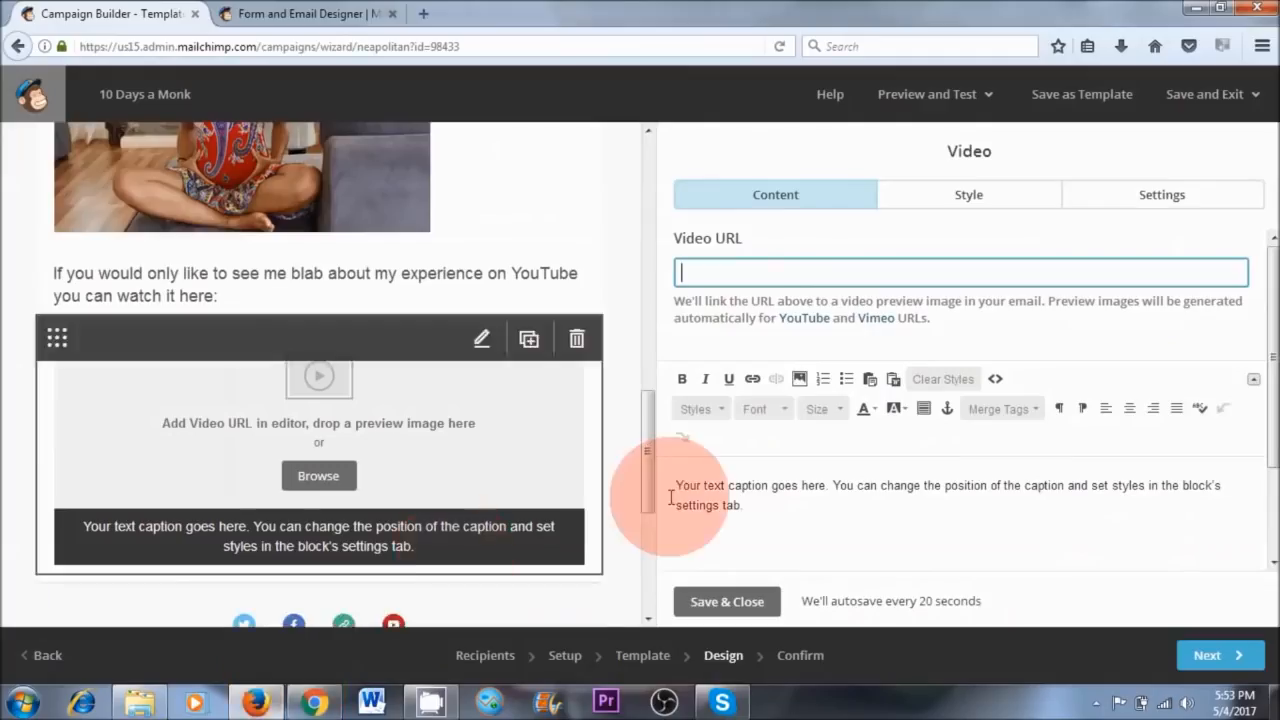
right_click(745, 285)
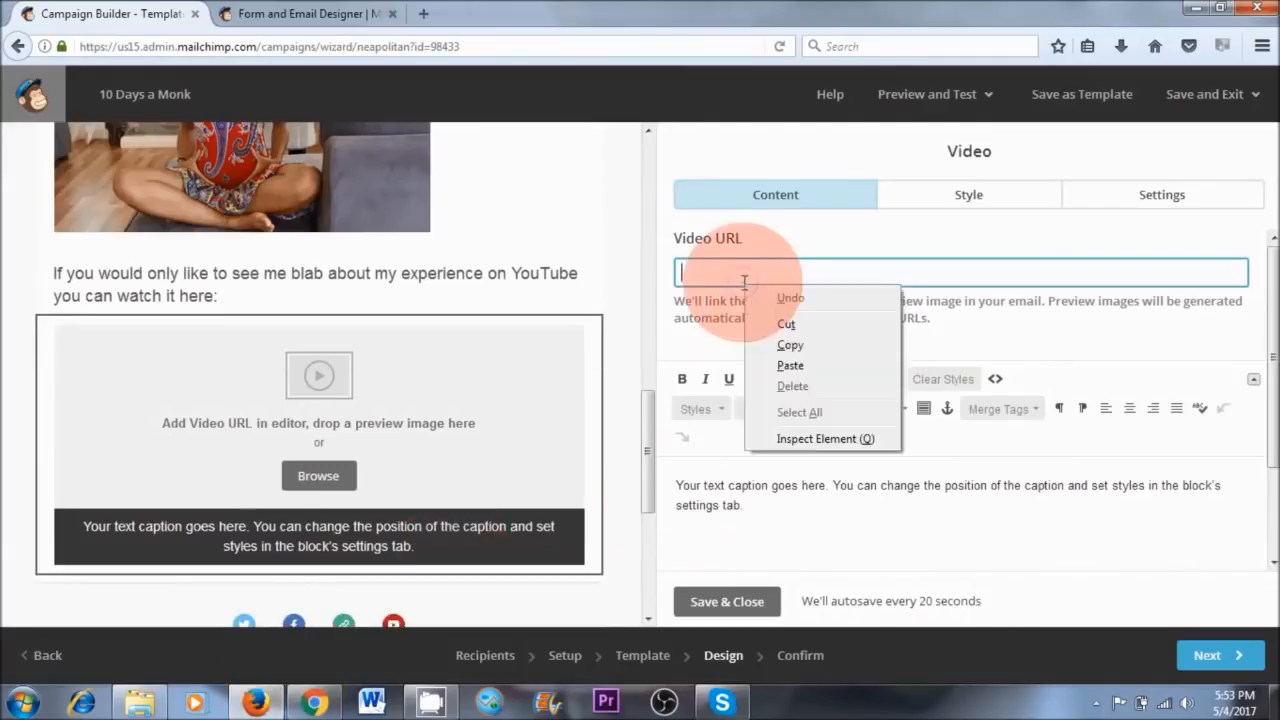
left_click(782, 367)
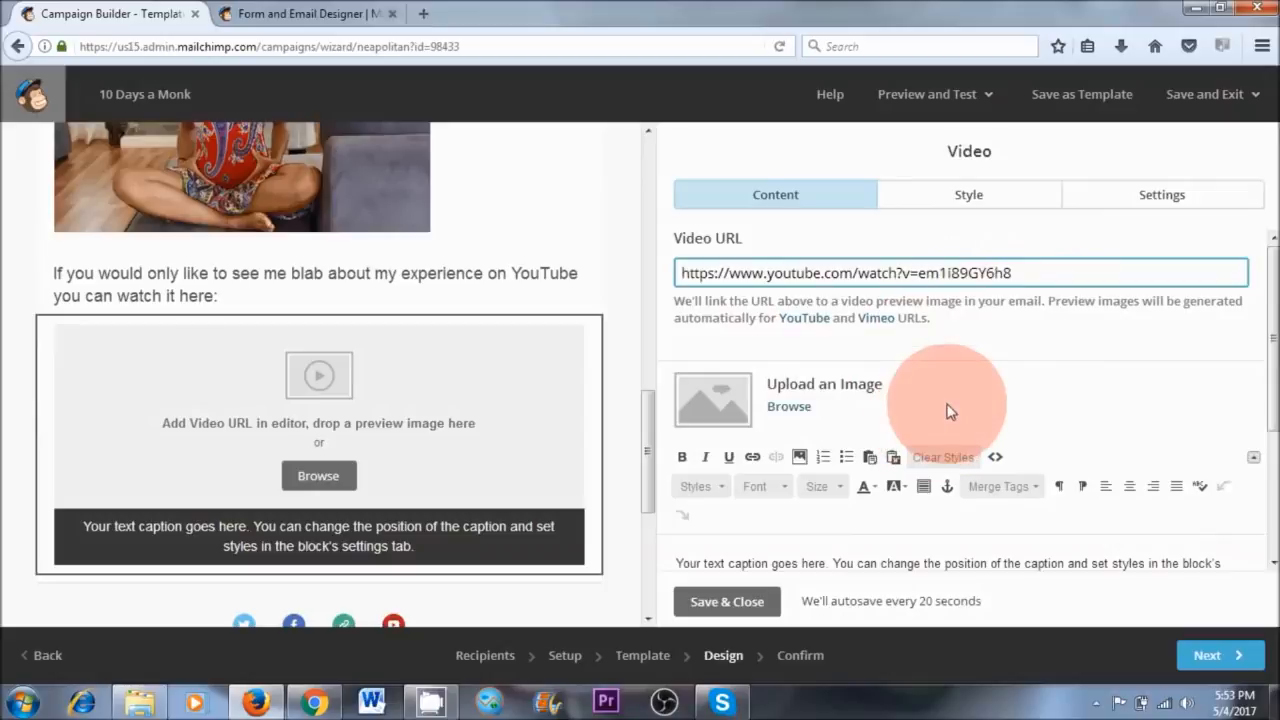
- Replace the video's placeholder caption with "Watch my experience here", and save and close the video block
scroll(950, 412, "down", 3)
left_click_drag(743, 408, 675, 387)
key("BackSpace")
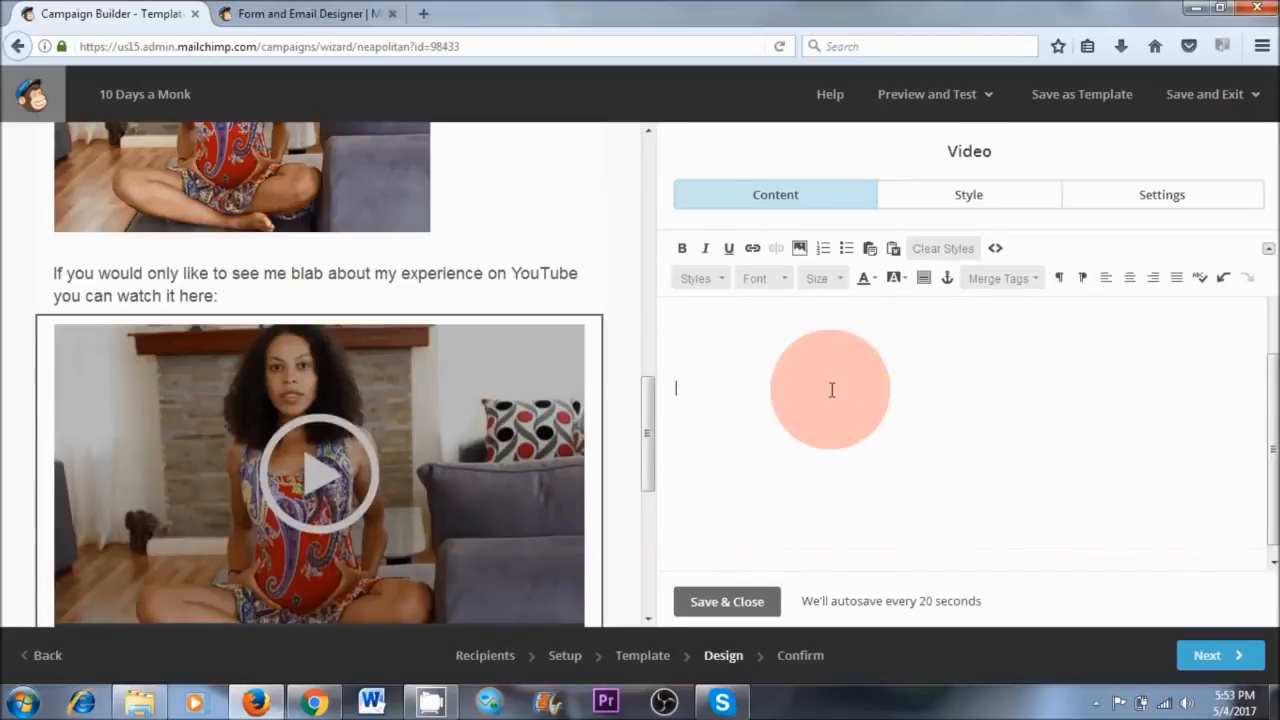
type("Watch my experience here")
left_click_drag(645, 458, 343, 505)
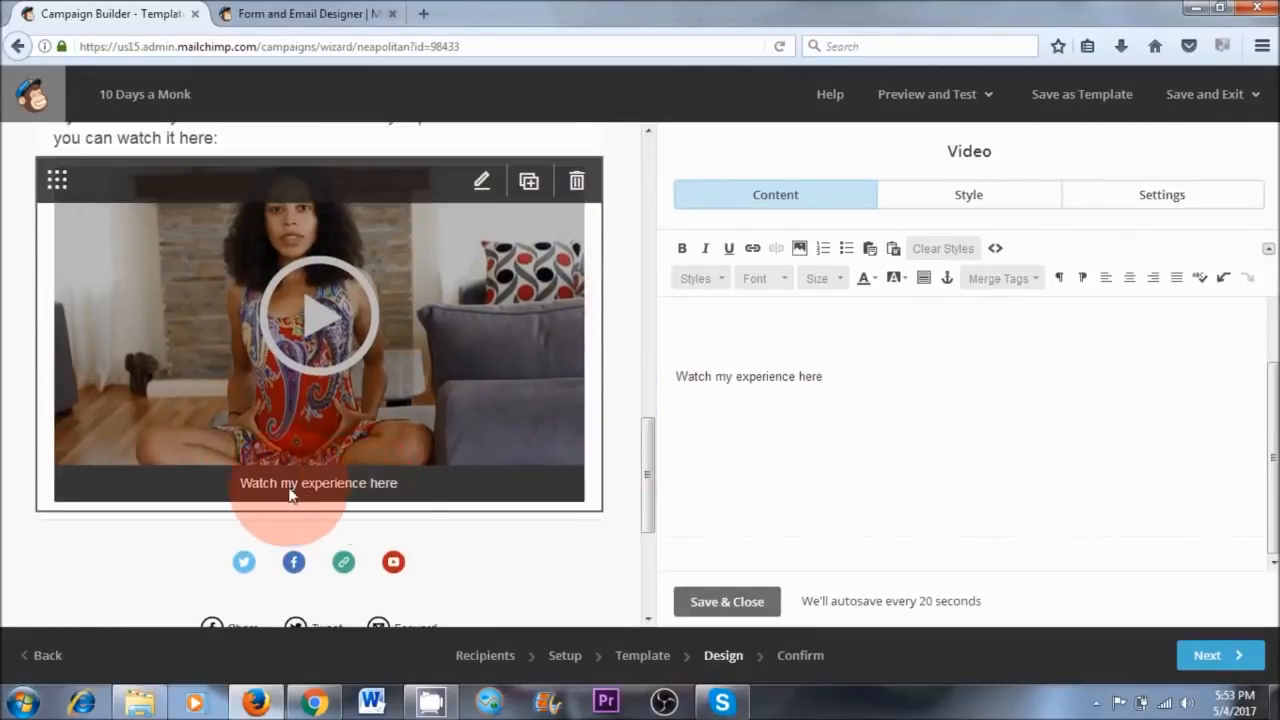
left_click(730, 598)
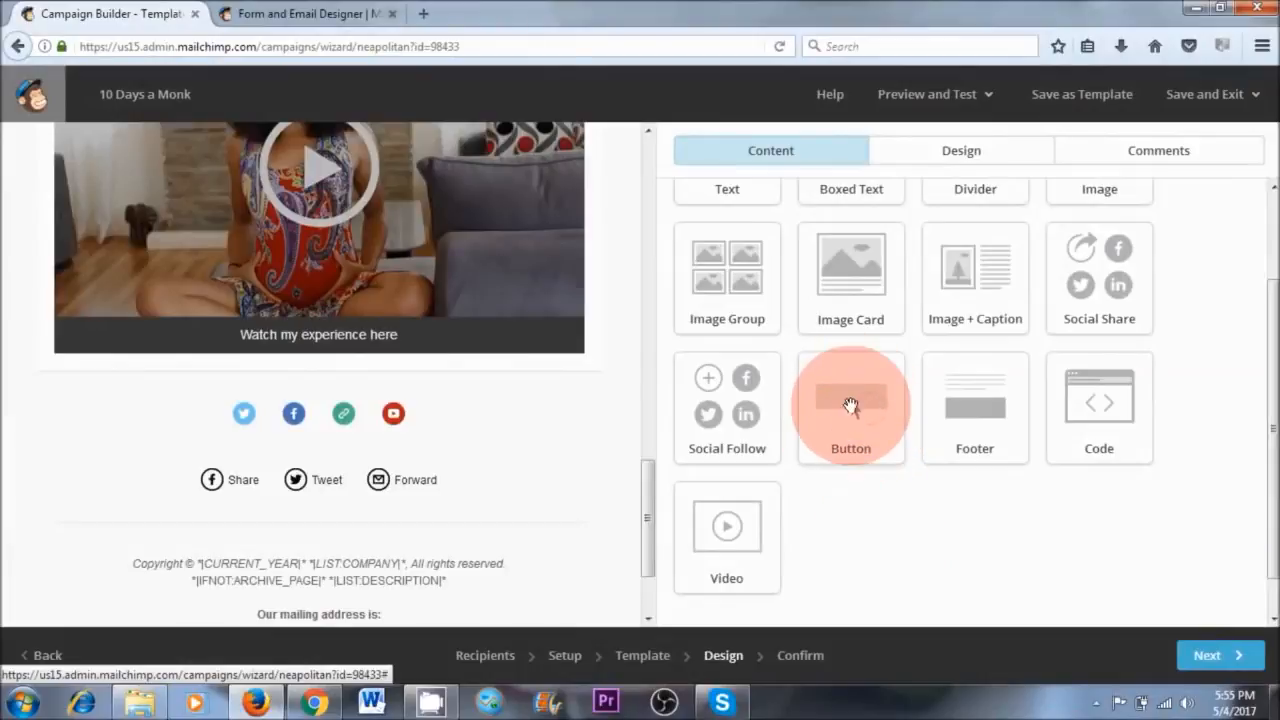
left_click_drag(861, 401, 588, 336)
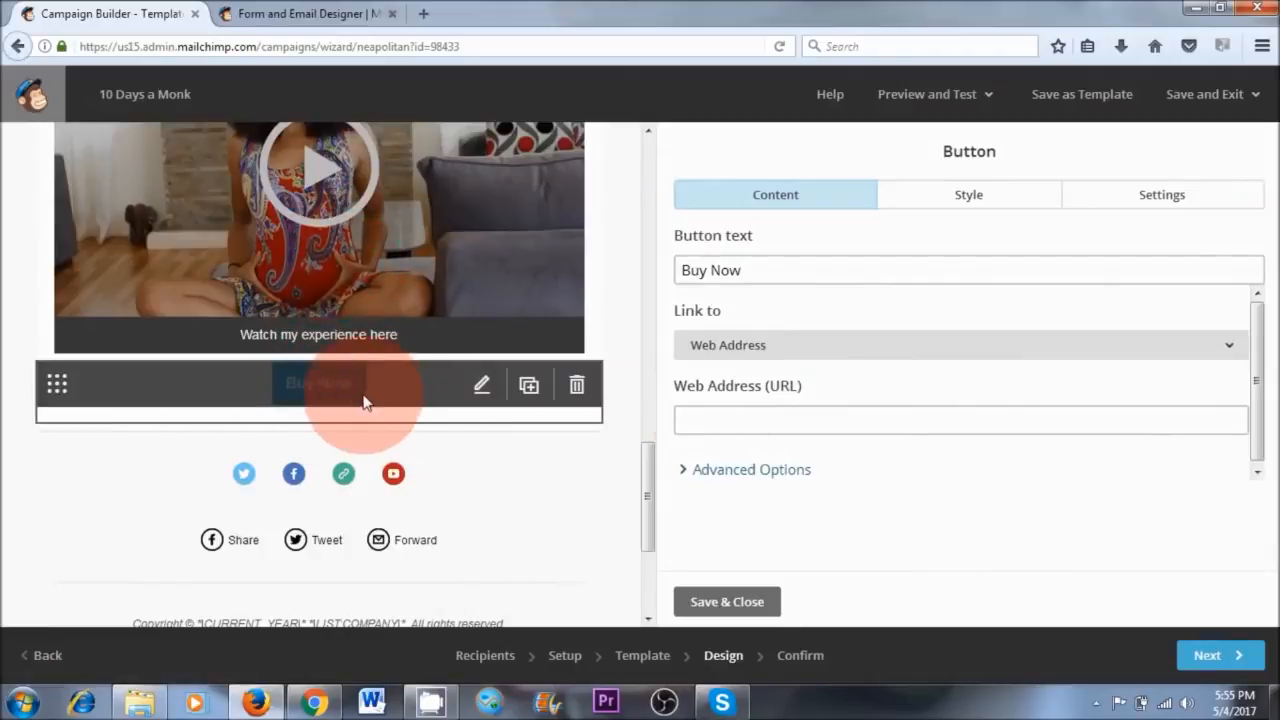
triple_click(756, 268)
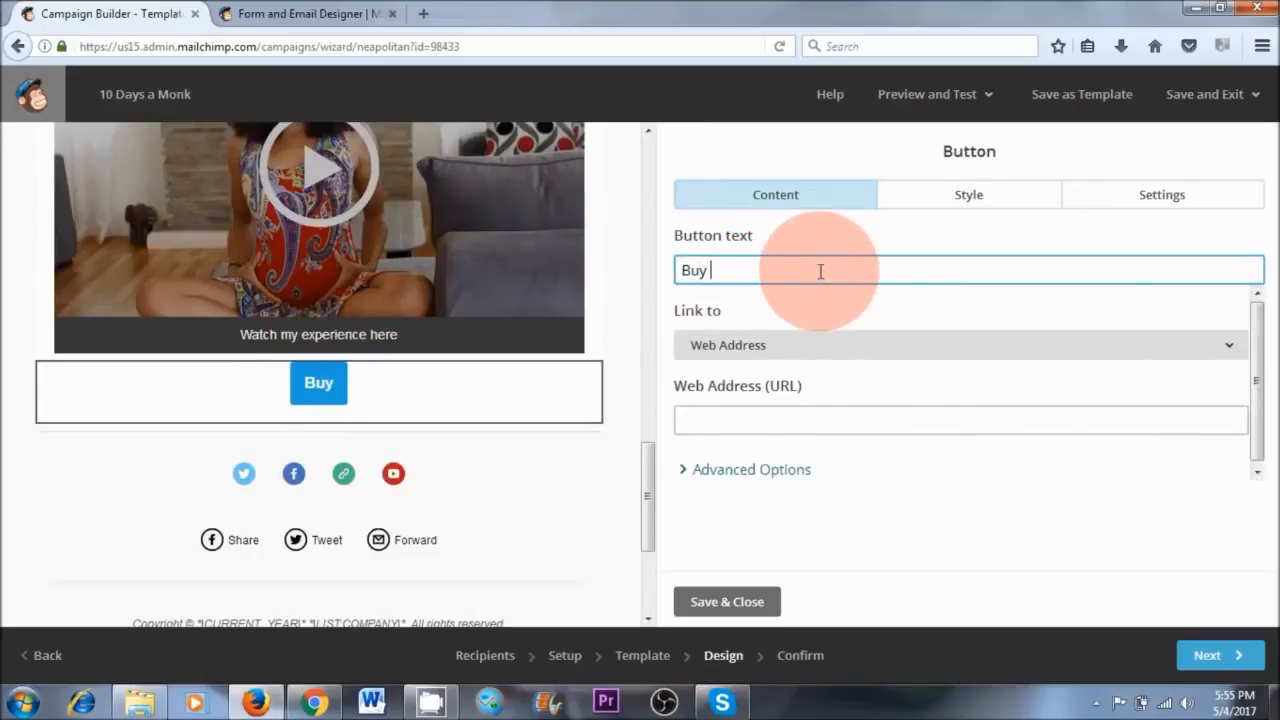
type("Buy my book here")
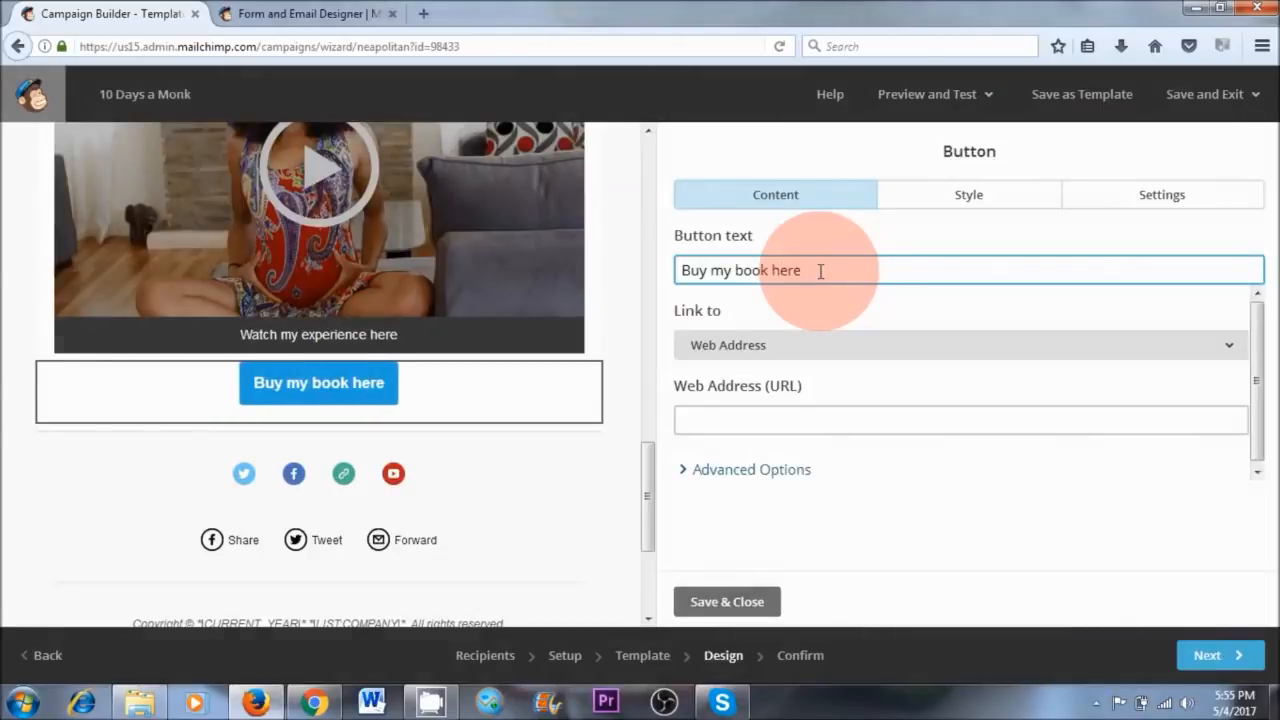
left_click(787, 423)
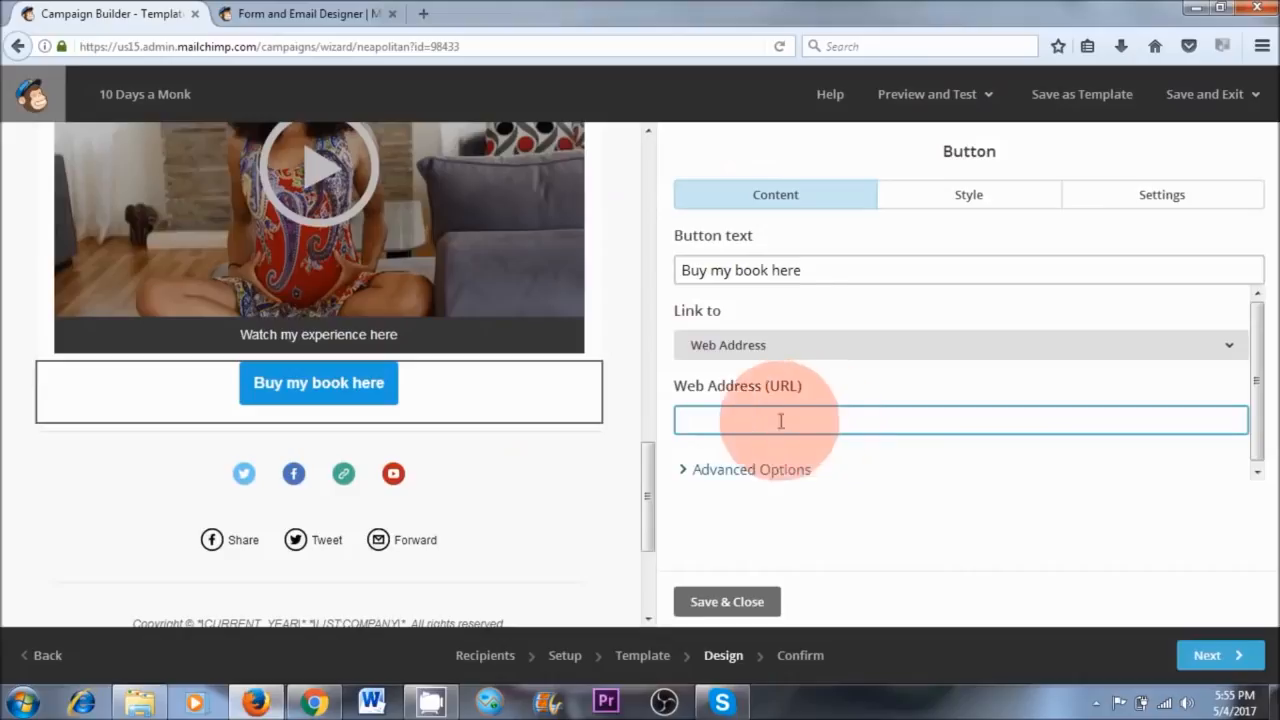
right_click(800, 422)
left_click(811, 500)
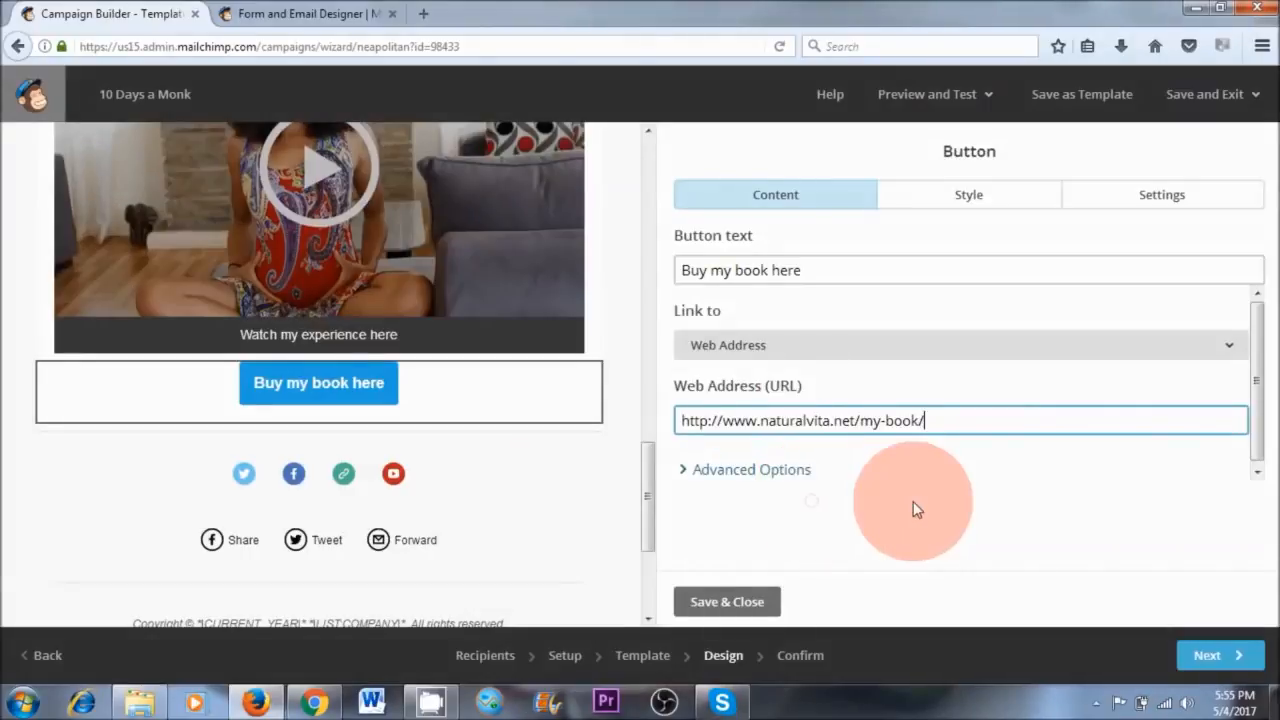
left_click(711, 601)
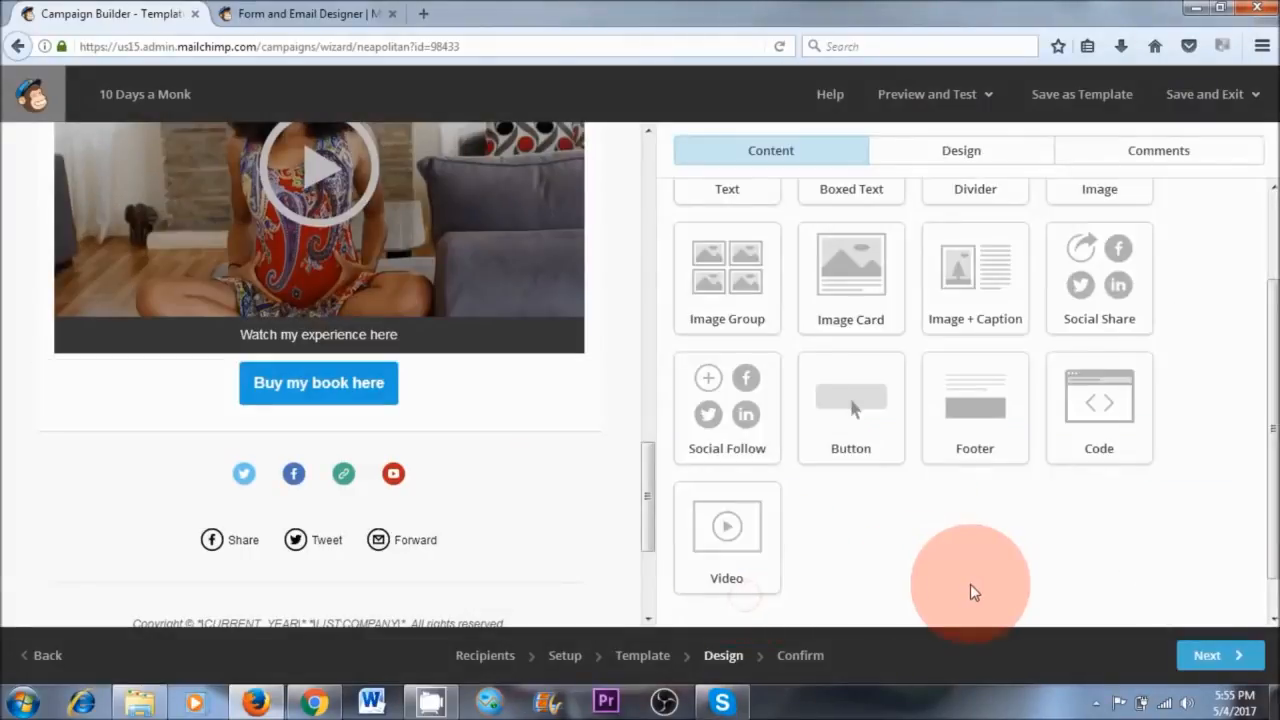
- Insert a divider between the video and the "Buy my book here" button, with 25 px top and bottom padding
mouse_move(336, 407)
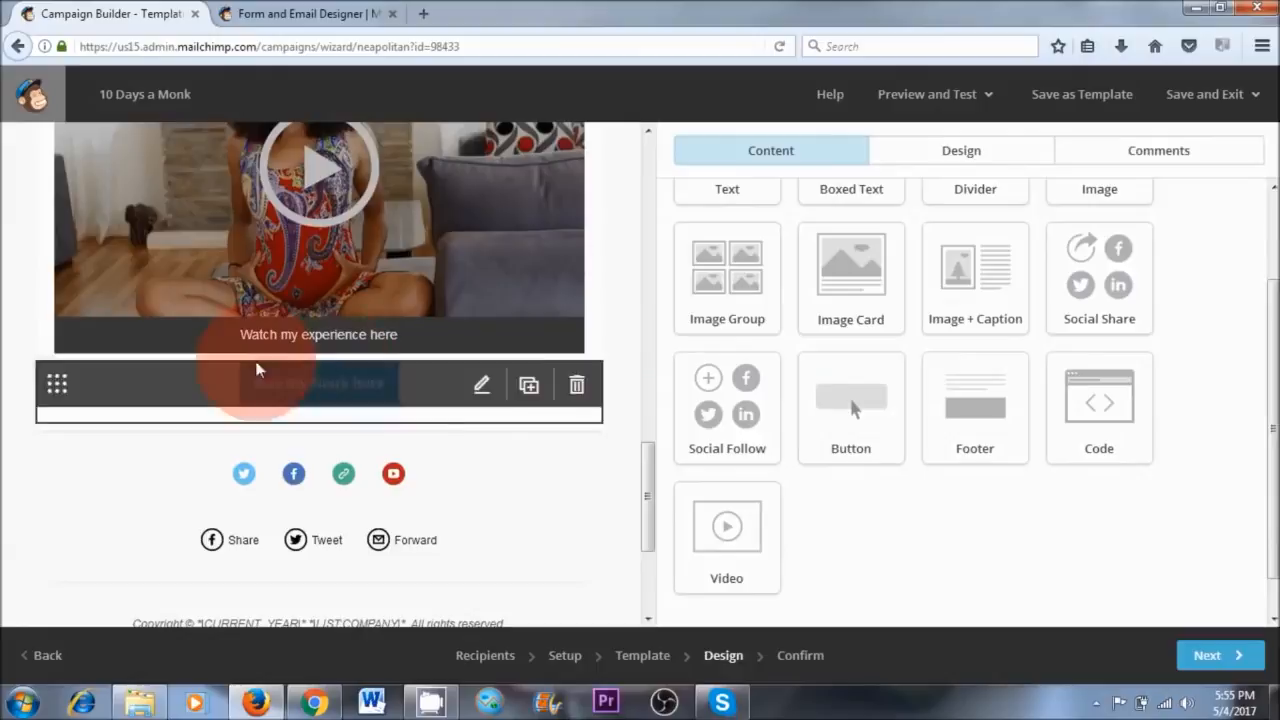
left_click_drag(1266, 471, 1266, 390)
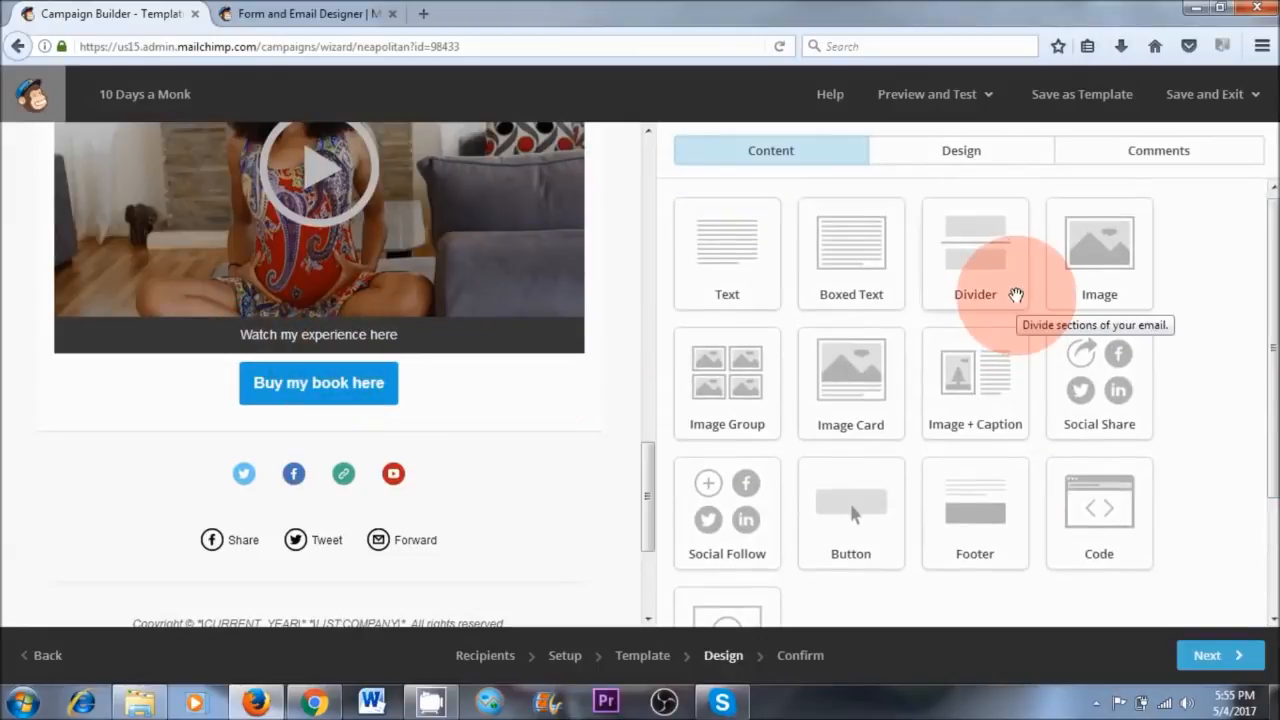
left_click_drag(984, 246, 287, 305)
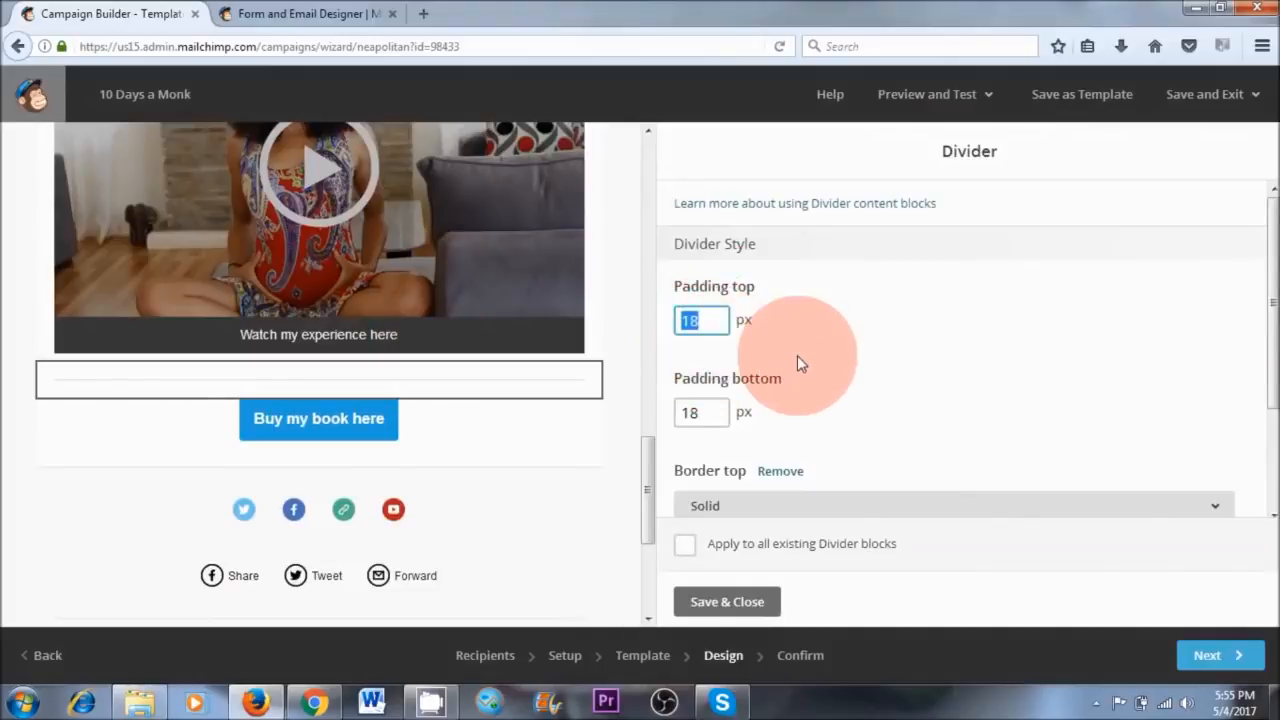
type("25")
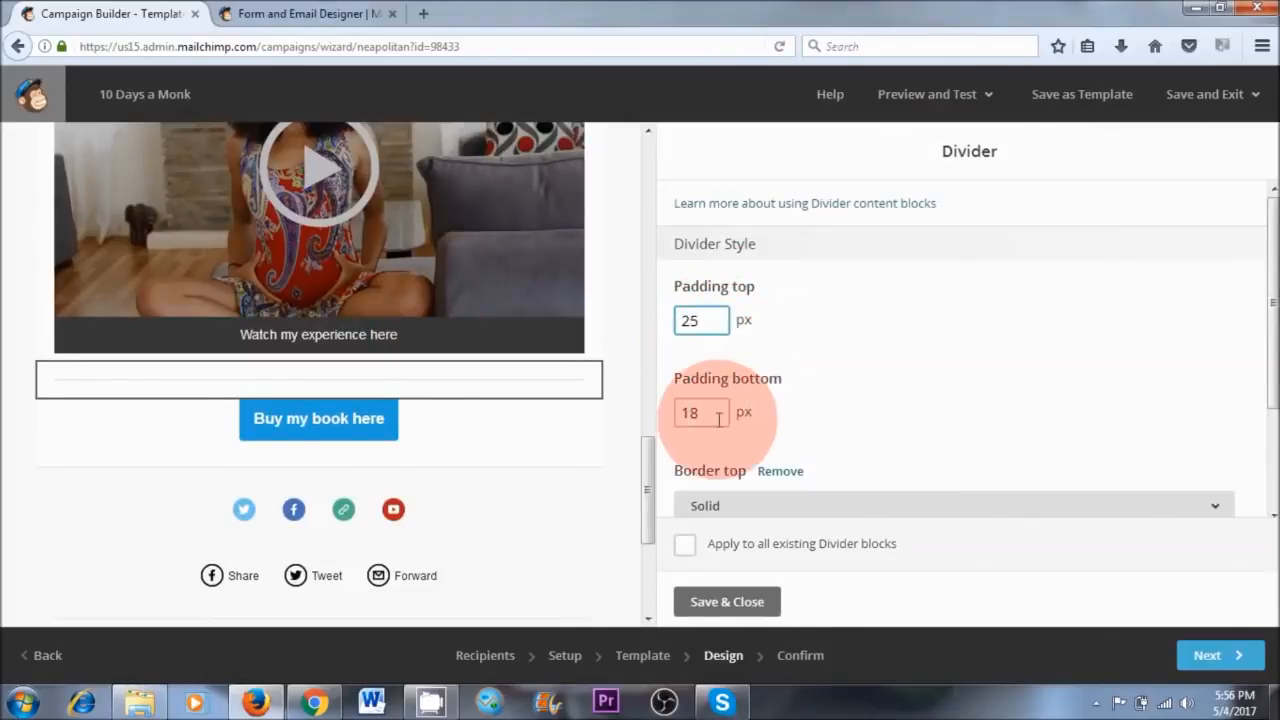
left_click(682, 418)
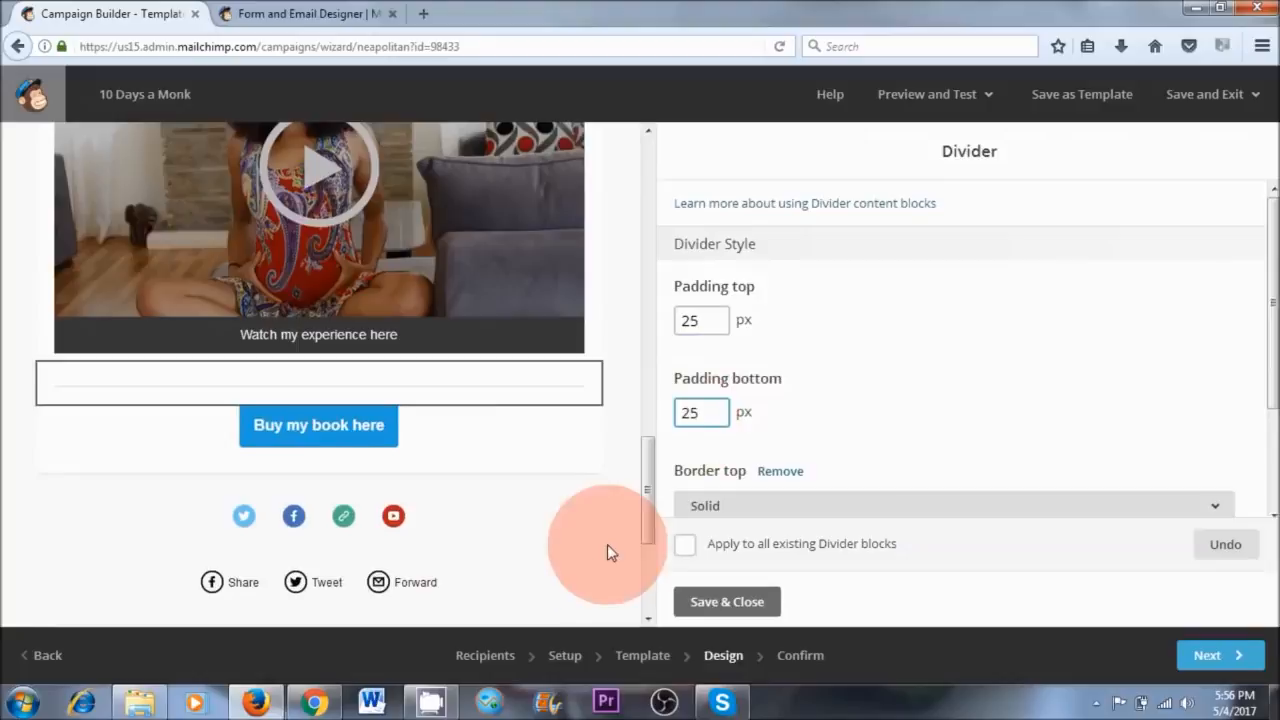
- Change the divider's top border style to Dotted, and save and close the divider block
scroll(1250, 420, "down", 2)
left_click(1217, 412)
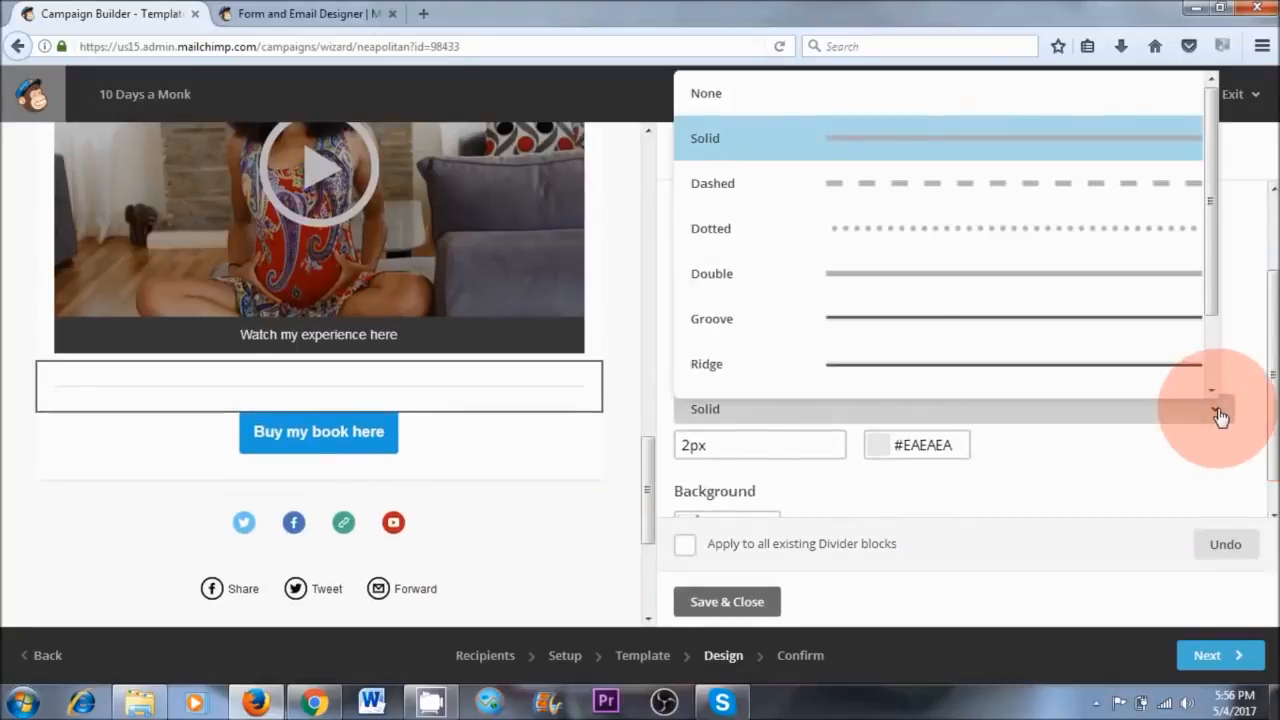
left_click(895, 235)
scroll(1258, 450, "down", 1)
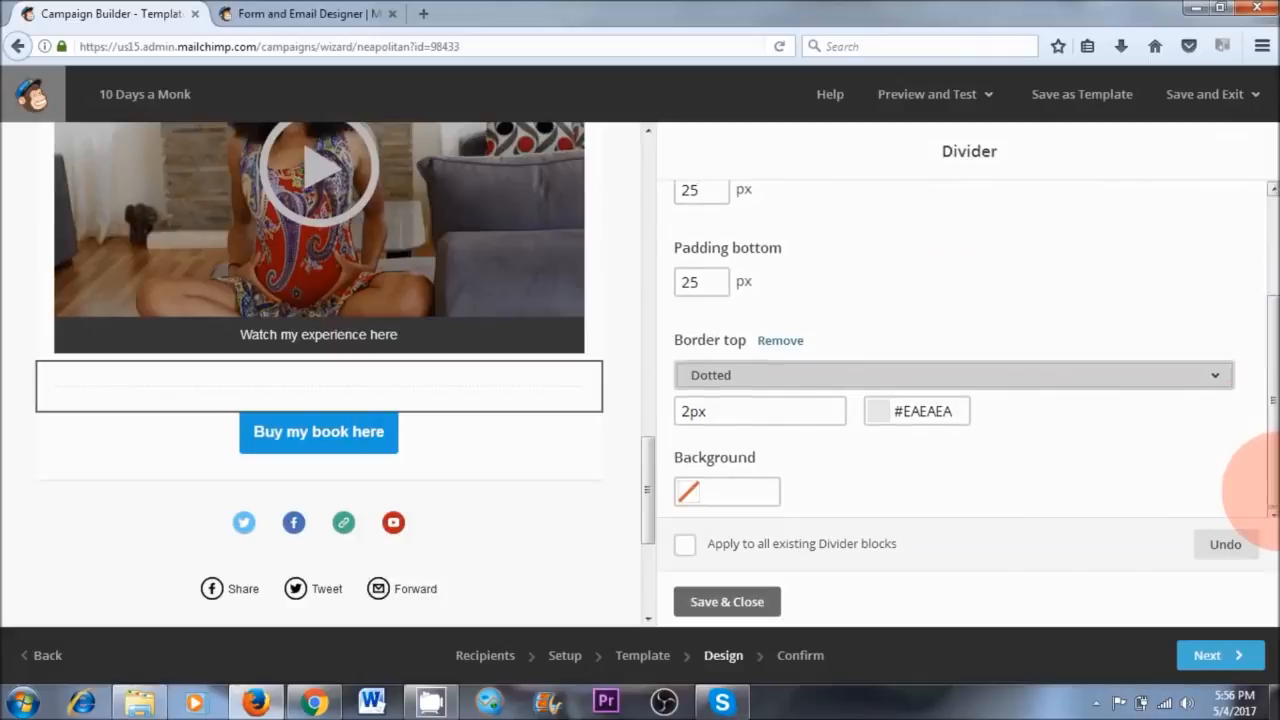
left_click(727, 601)
- Add another divider between the paragraph ending "you can watch it here:" and the video, and save and close it
mouse_move(282, 432)
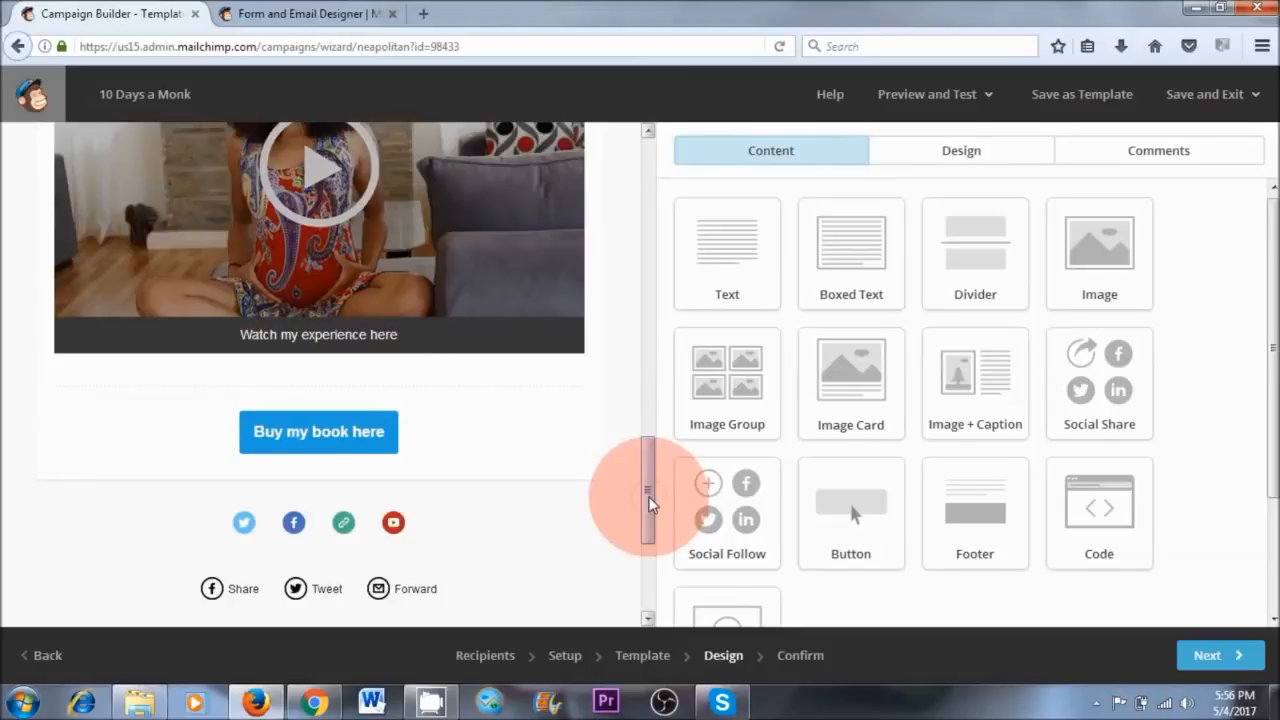
left_click_drag(648, 503, 651, 400)
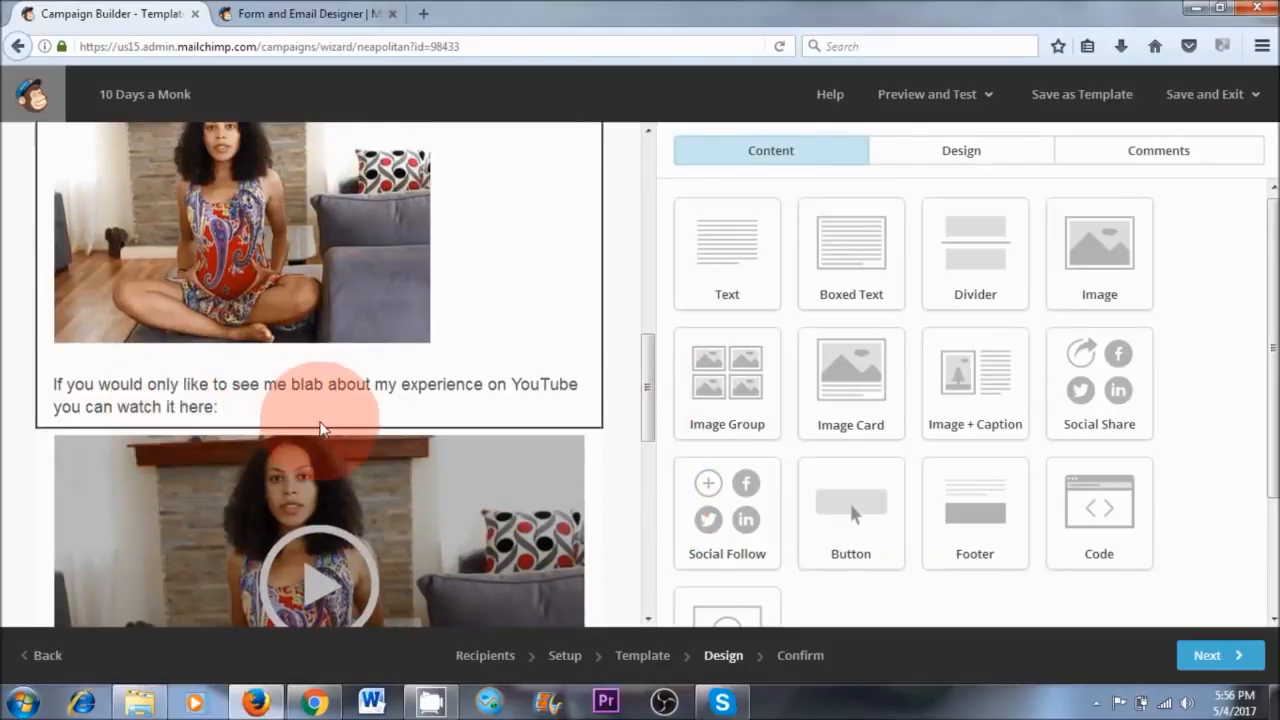
left_click_drag(963, 257, 578, 398)
left_click(727, 602)
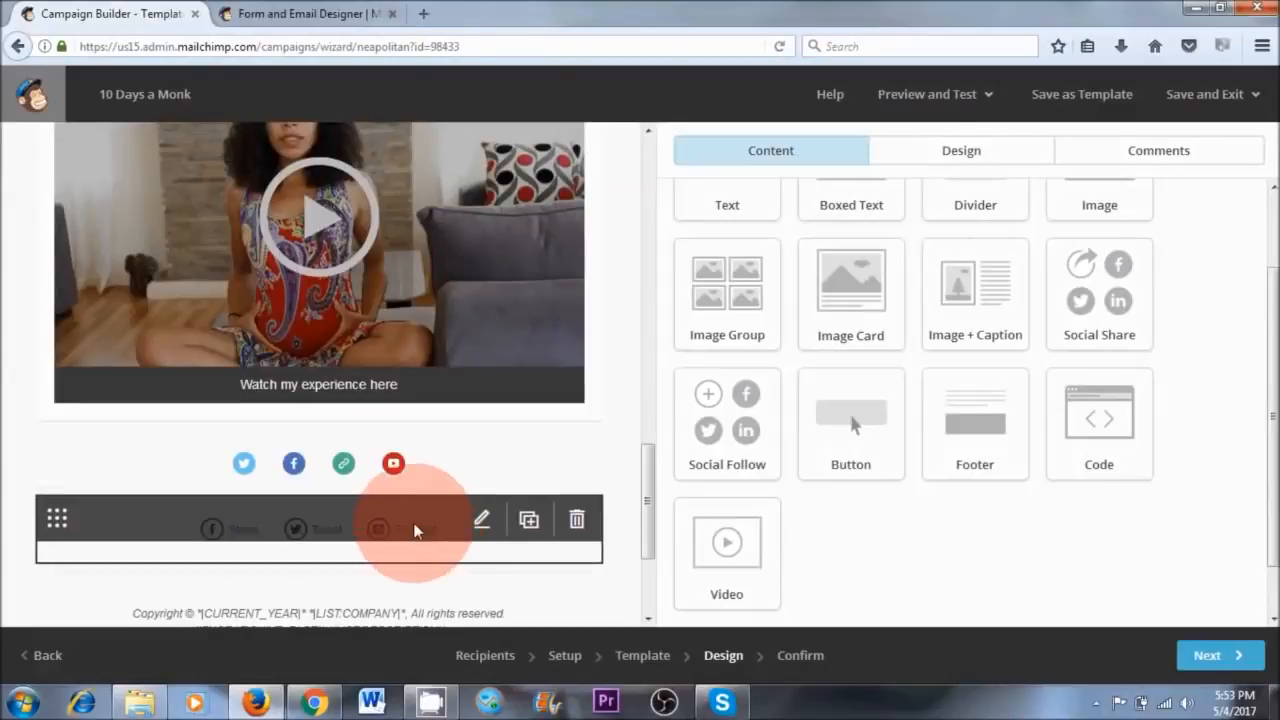
- Try the vertical small-icon layout on the social follow block, restore the horizontal small-icon layout, and save and close the block
left_click(481, 455)
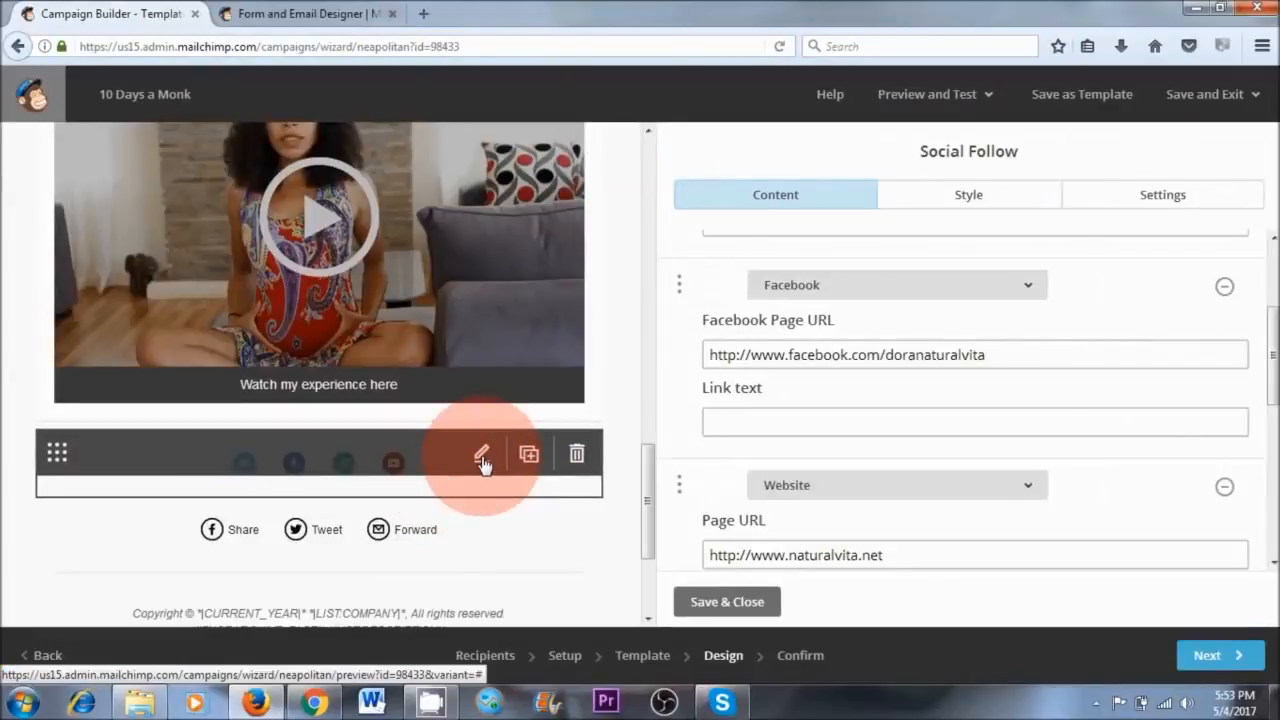
left_click(969, 197)
scroll(1075, 335, "down", 3)
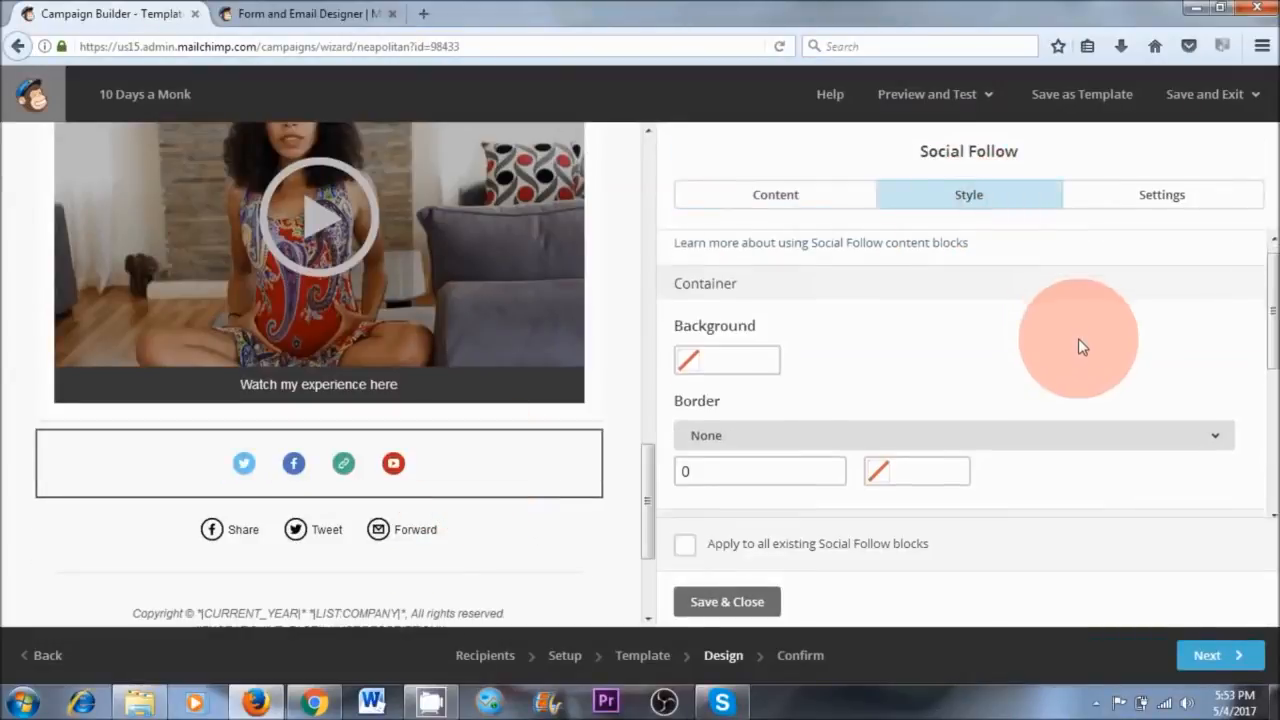
left_click(1140, 196)
scroll(1063, 423, "down", 3)
scroll(1030, 428, "down", 2)
scroll(1028, 428, "up", 2)
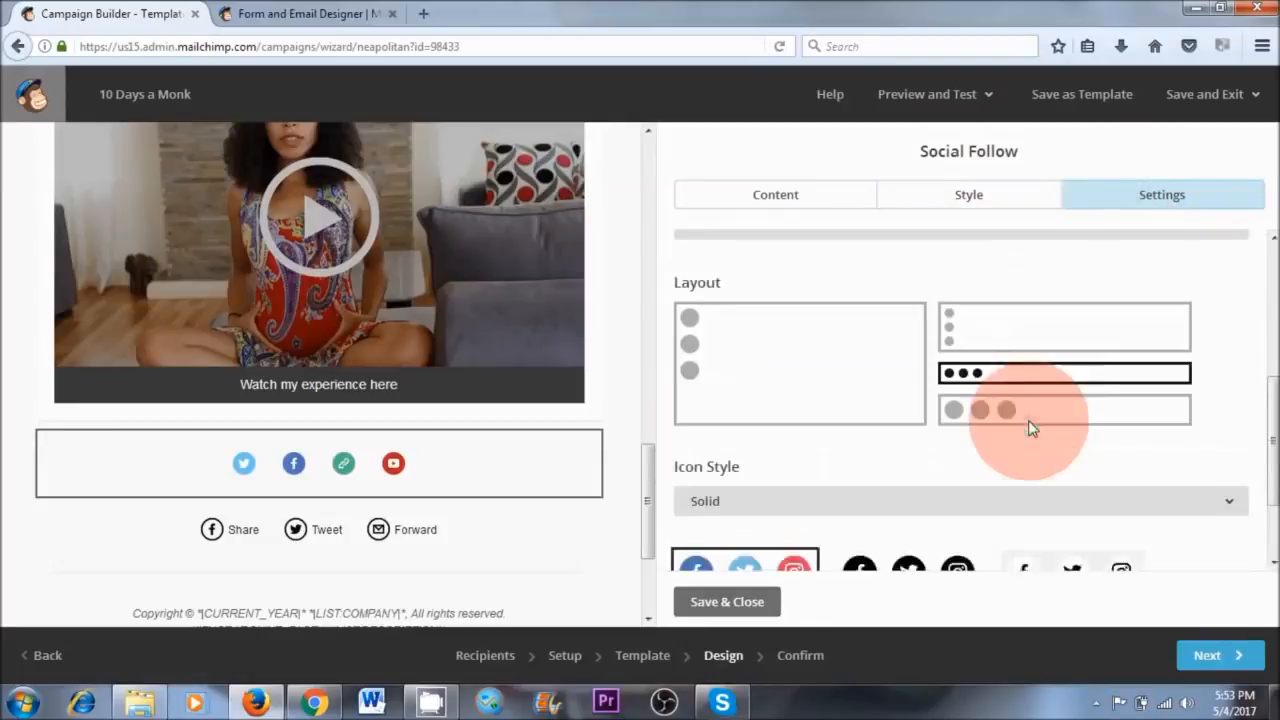
left_click(1005, 350)
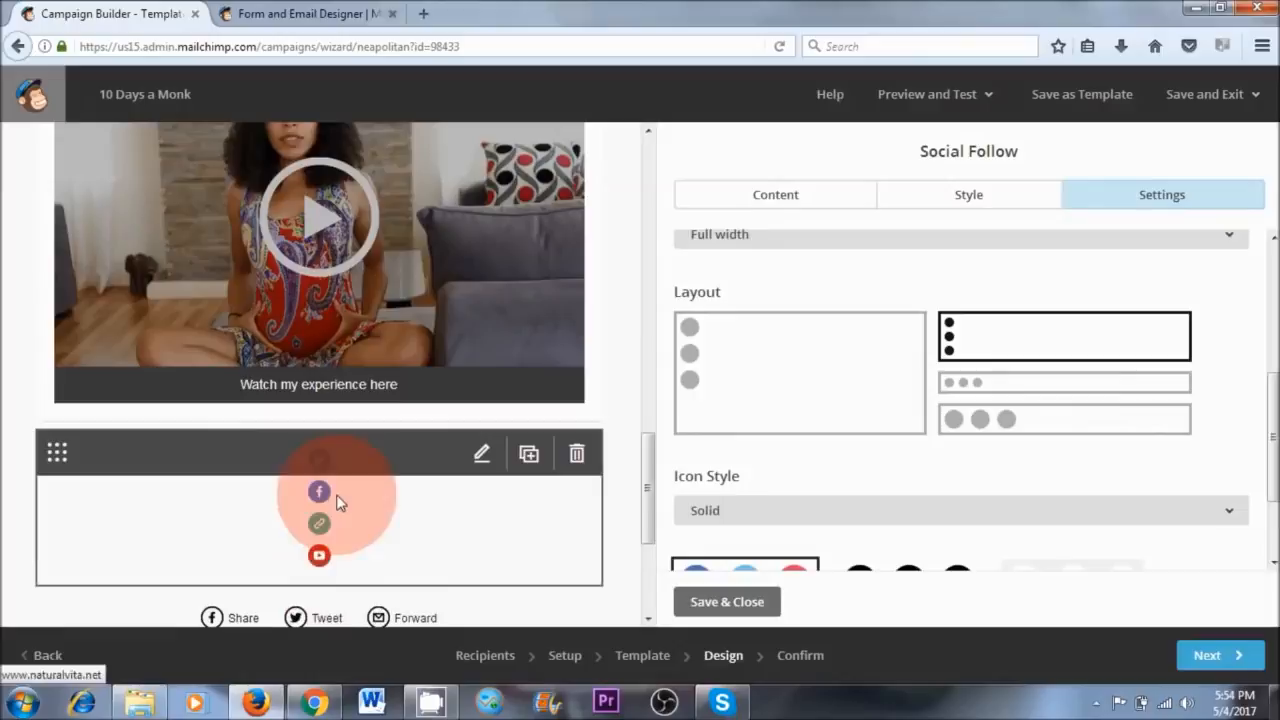
left_click(1025, 388)
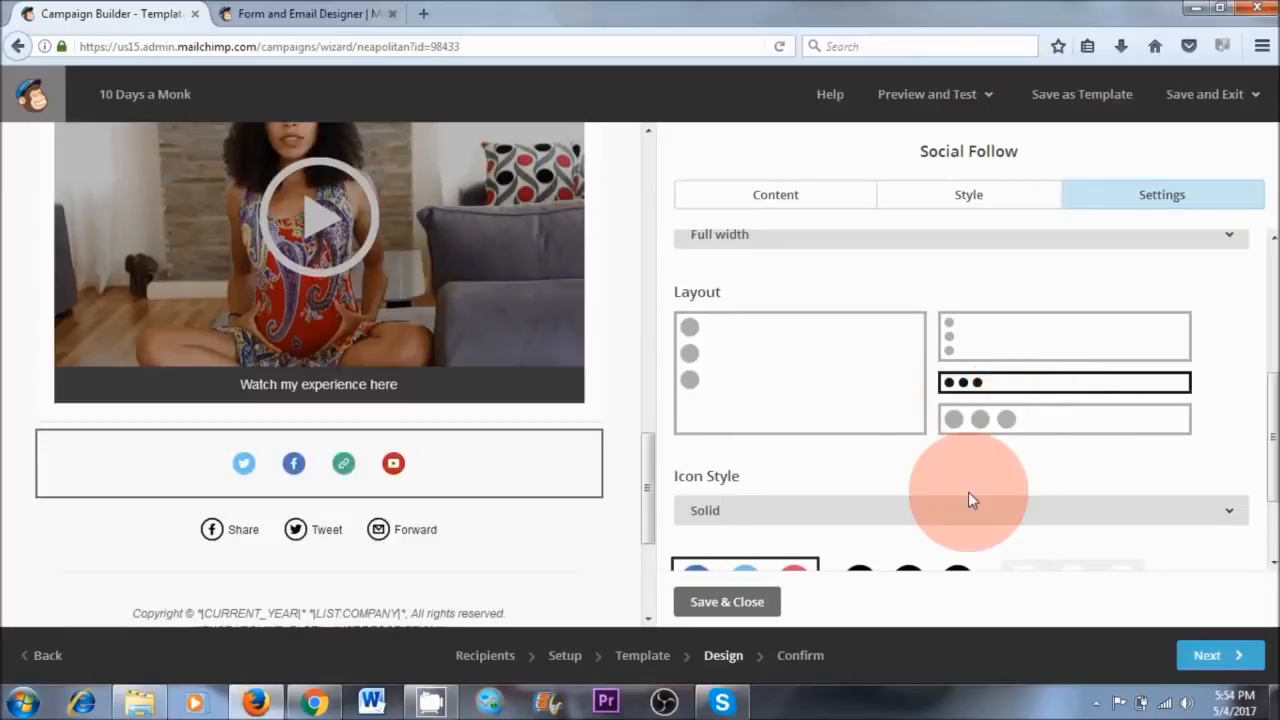
left_click(726, 604)
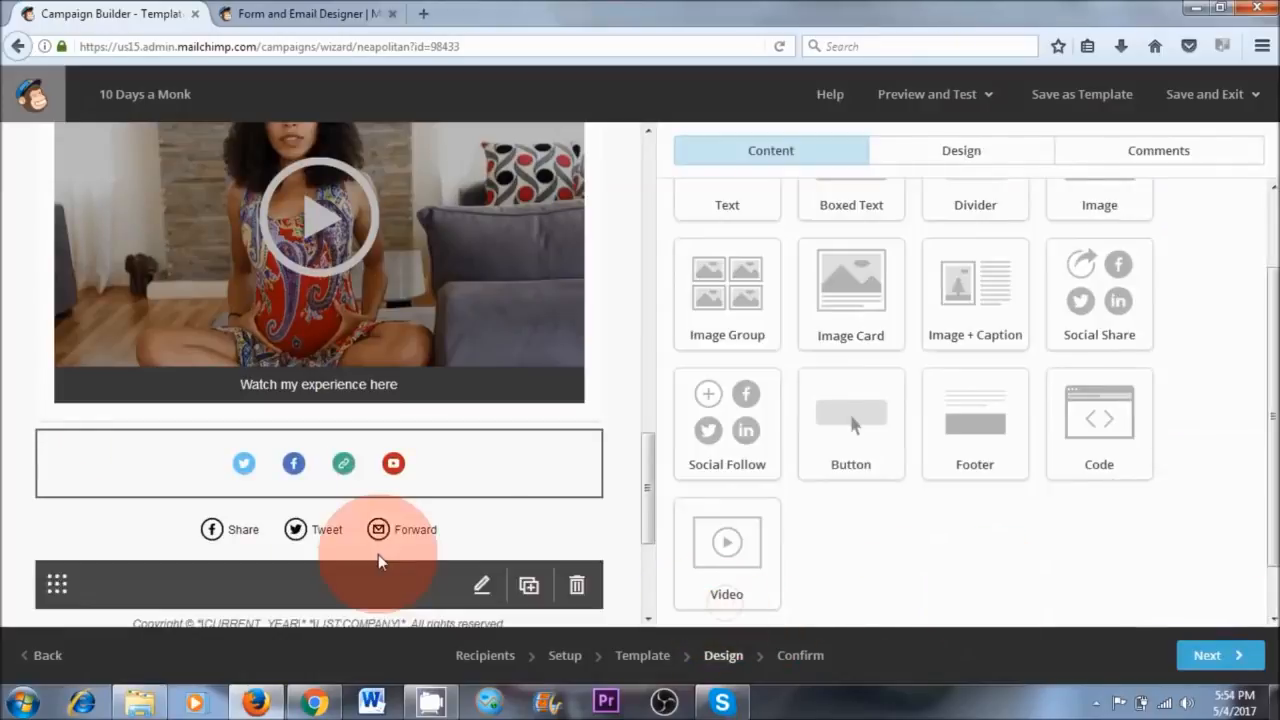
- Go to the campaign's Confirm stage and open the finished email in preview mode
left_click_drag(655, 482, 641, 538)
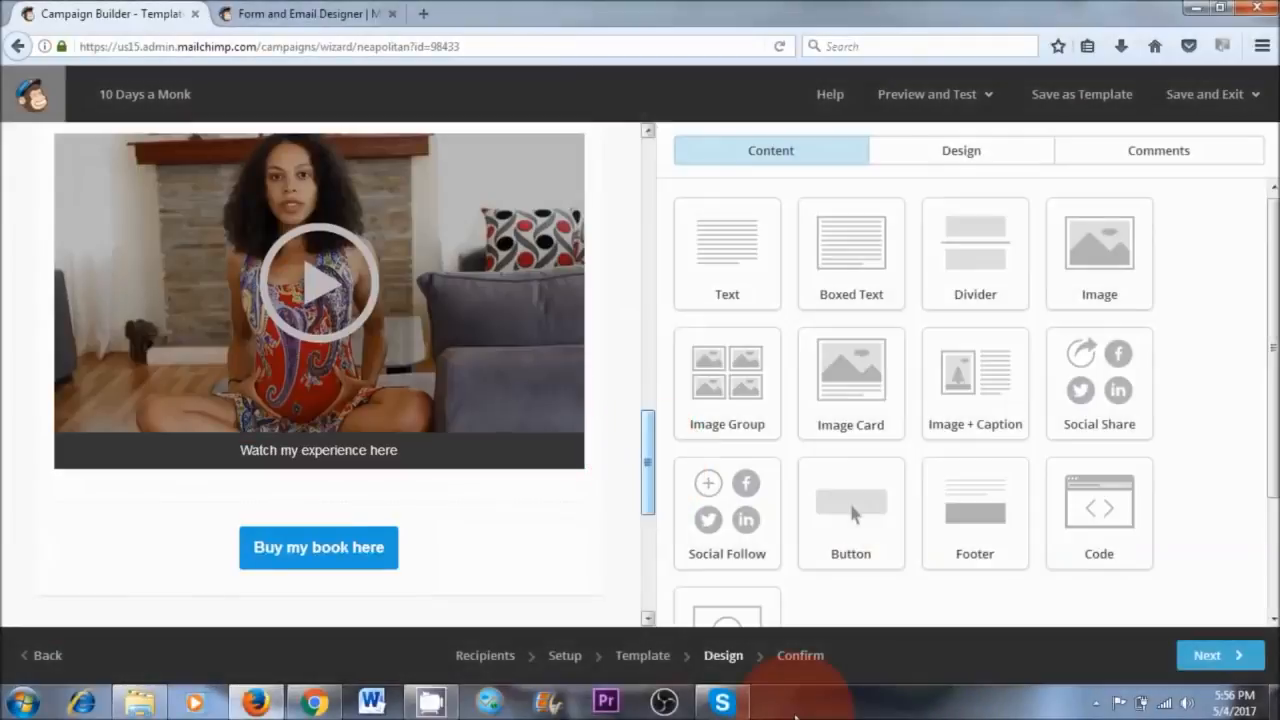
left_click(800, 655)
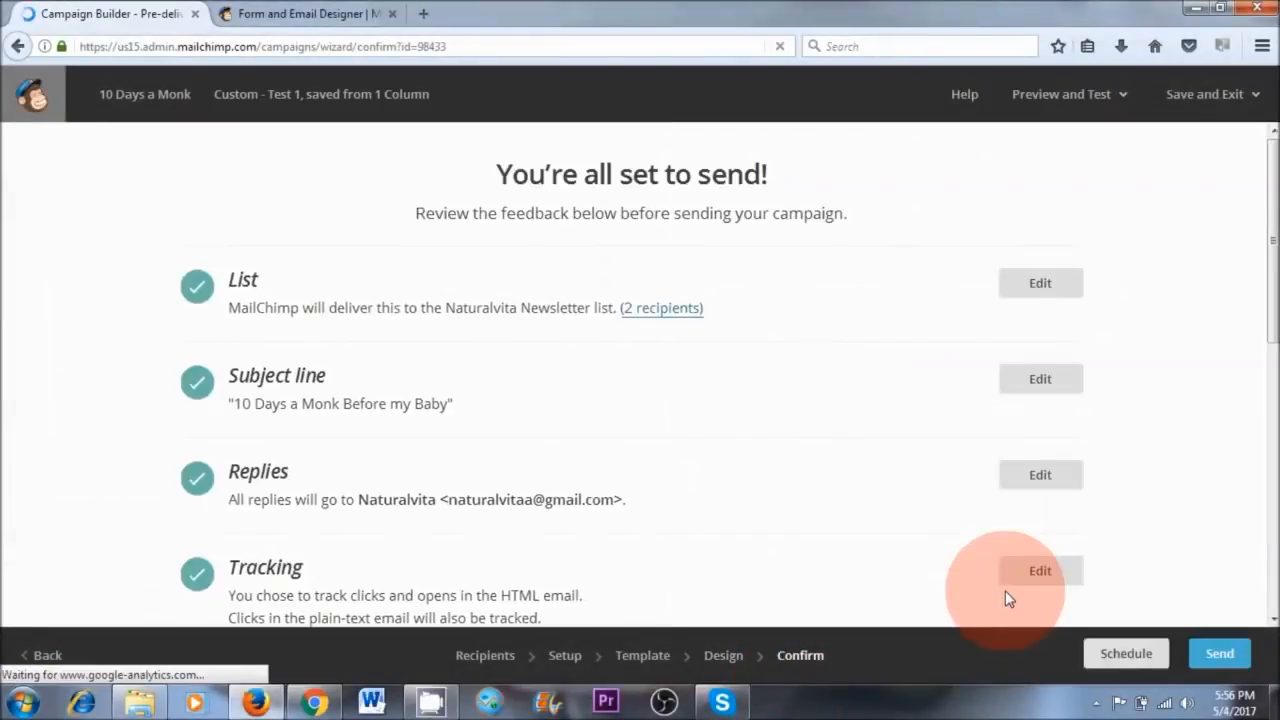
left_click(1084, 98)
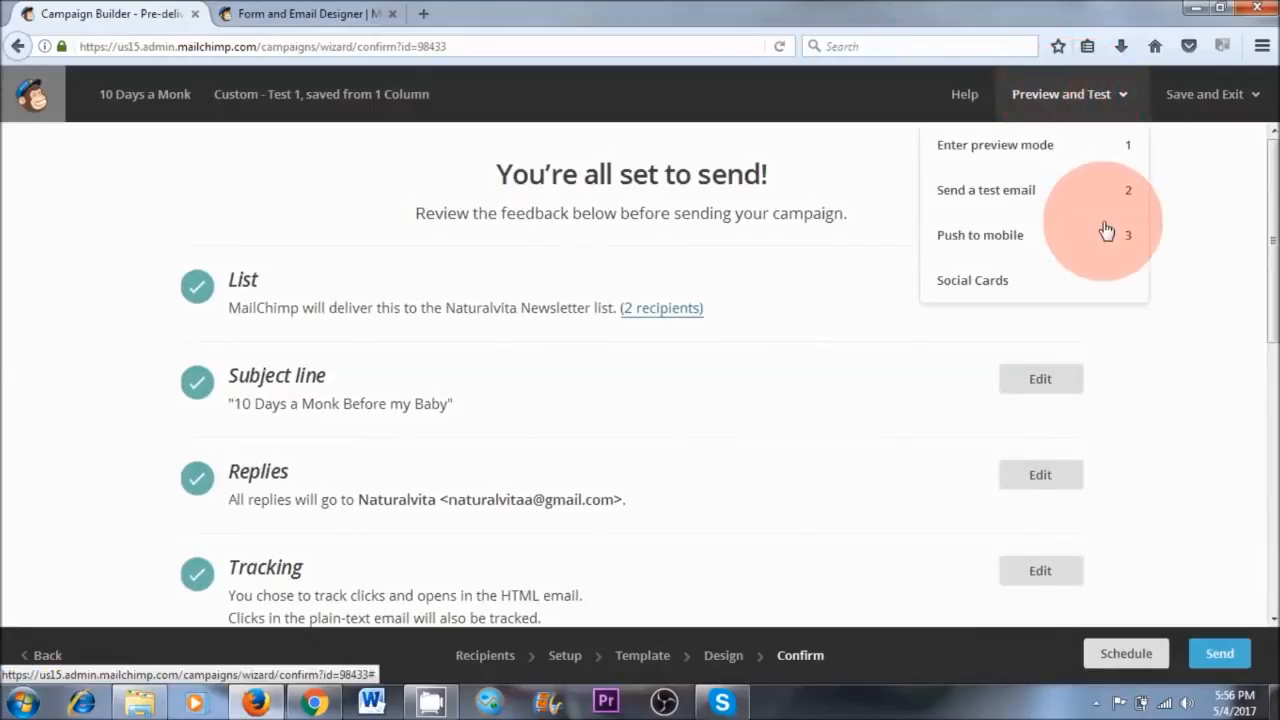
left_click(975, 150)
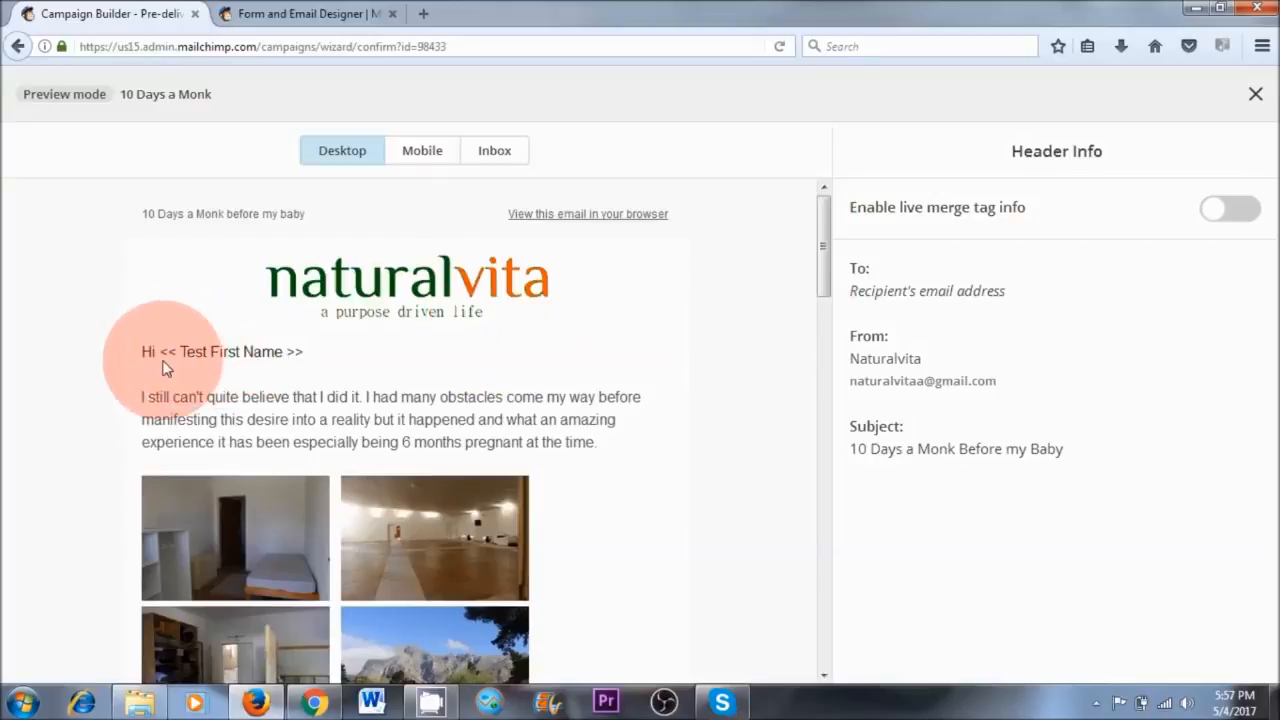
- Review the whole desktop preview, from the greeting and photos to the video, book button and footer, and leave preview mode
left_click_drag(824, 254, 825, 385)
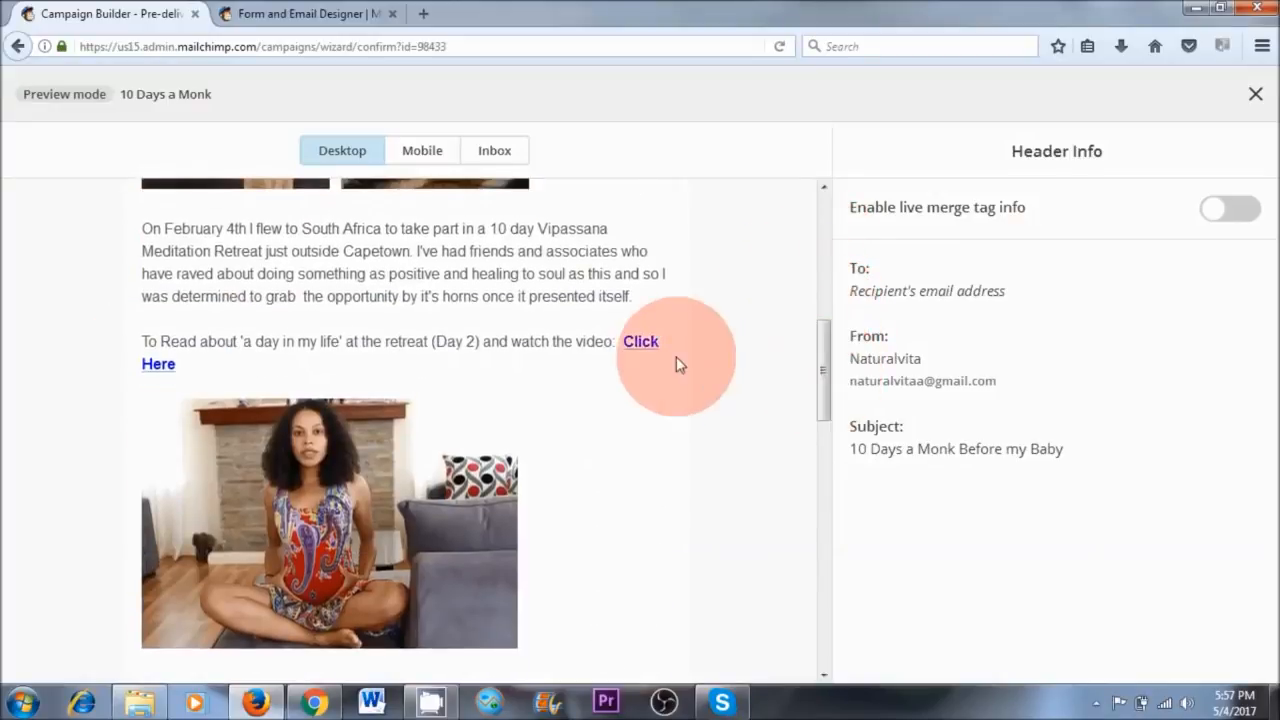
left_click_drag(820, 365, 824, 492)
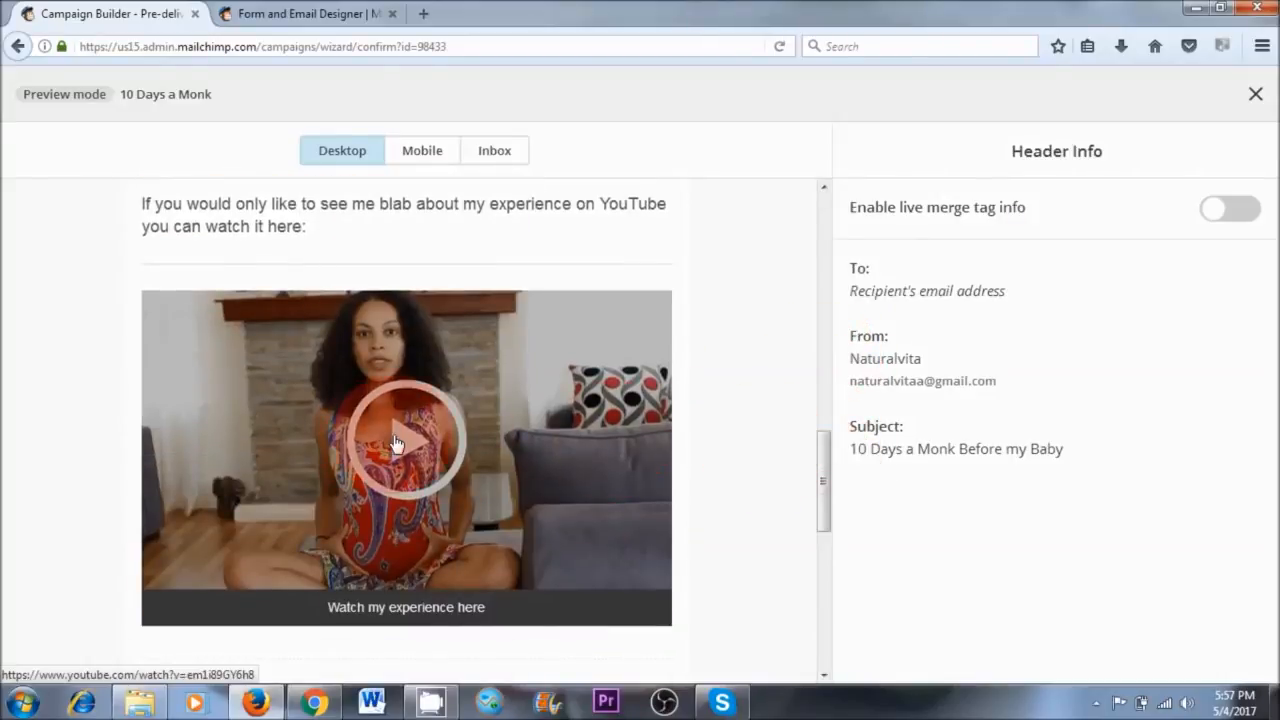
left_click_drag(814, 437, 818, 534)
left_click(415, 360)
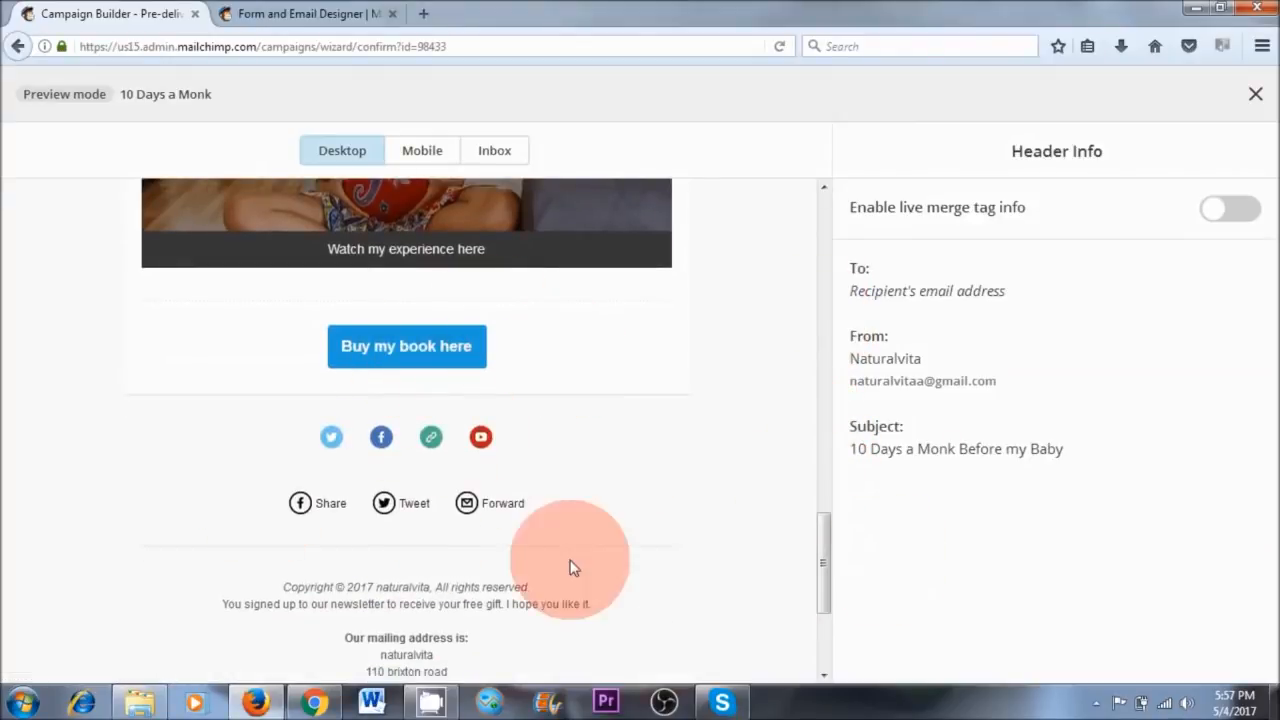
left_click_drag(826, 563, 817, 634)
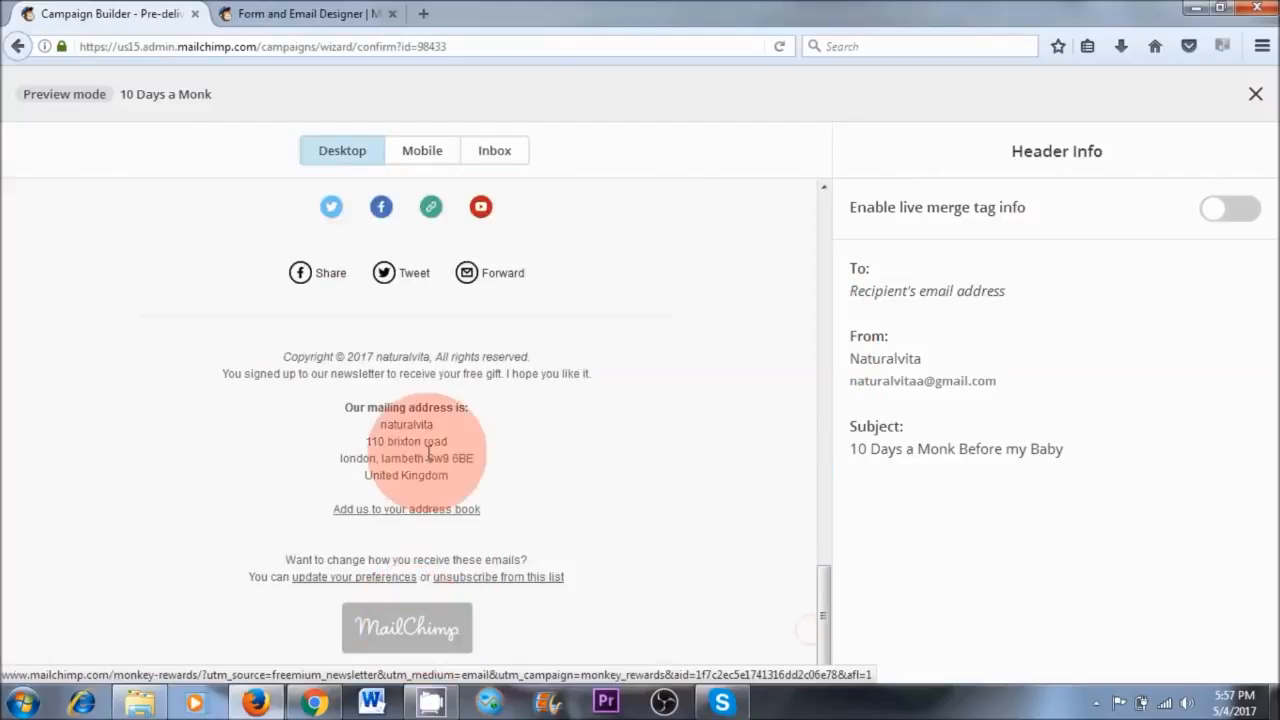
left_click_drag(813, 607, 809, 214)
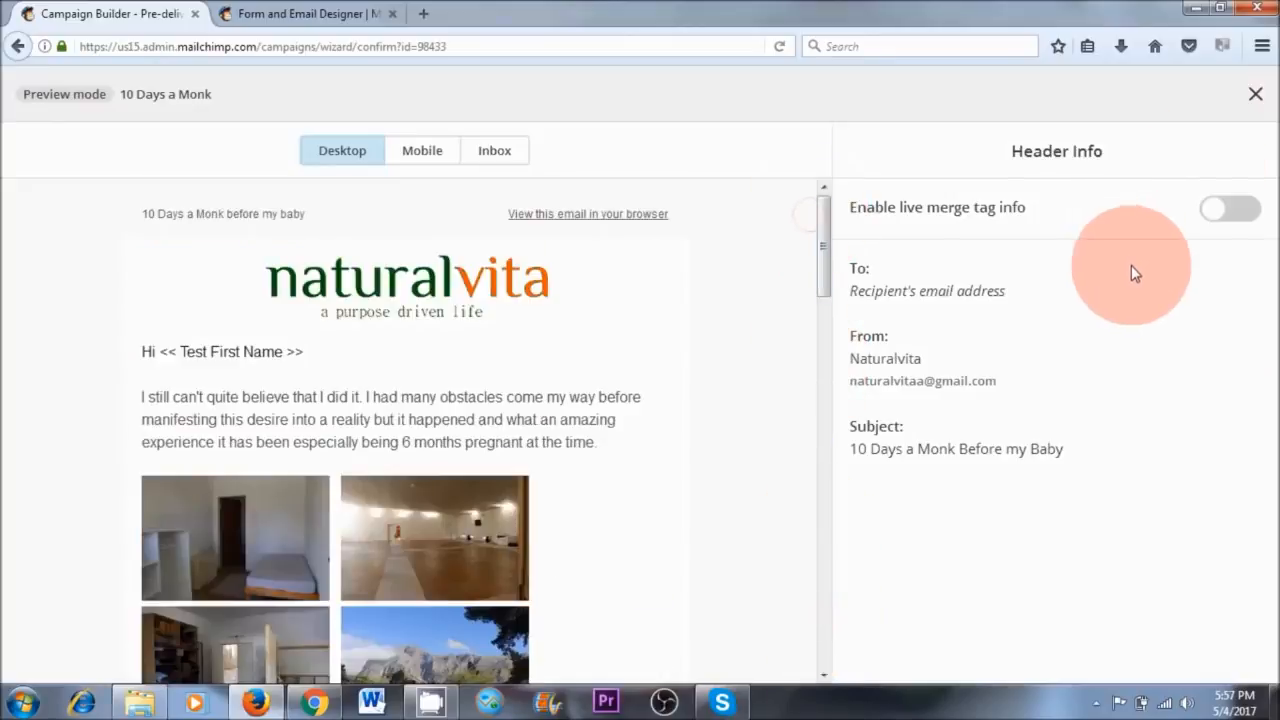
left_click(1256, 94)
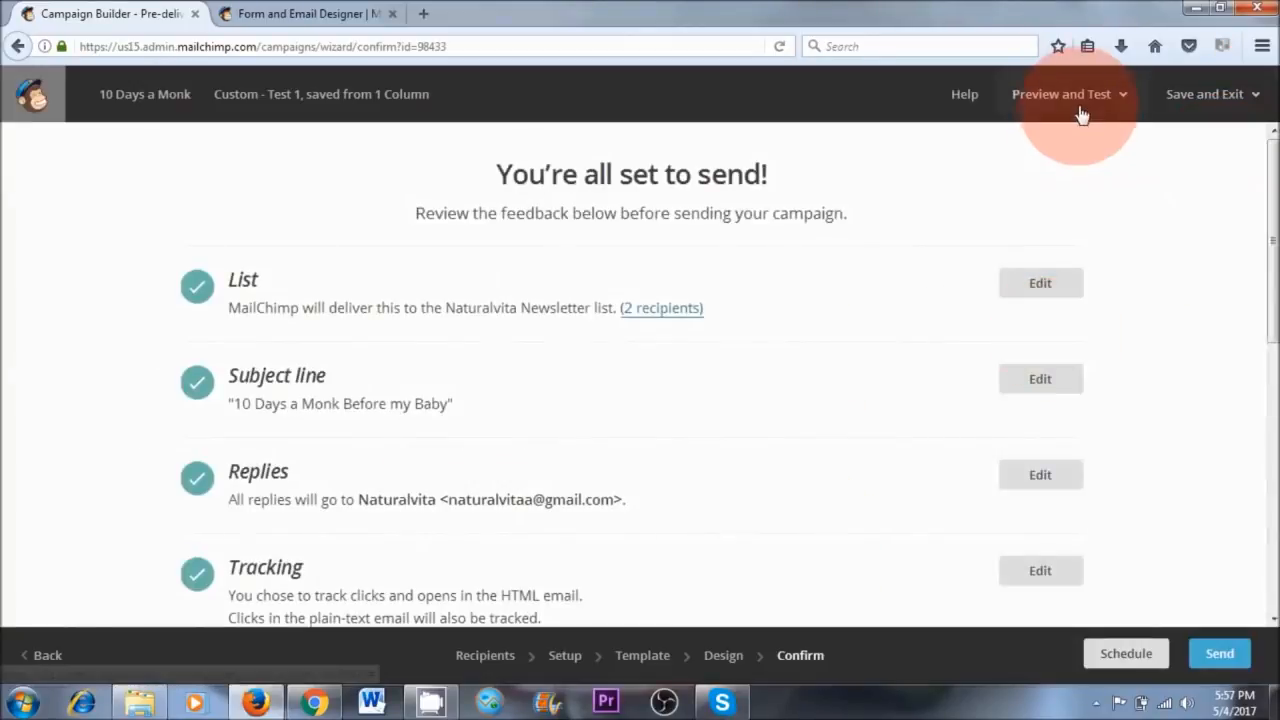
- Send a test of the campaign email to the prefilled address, without a personal message
left_click(1081, 119)
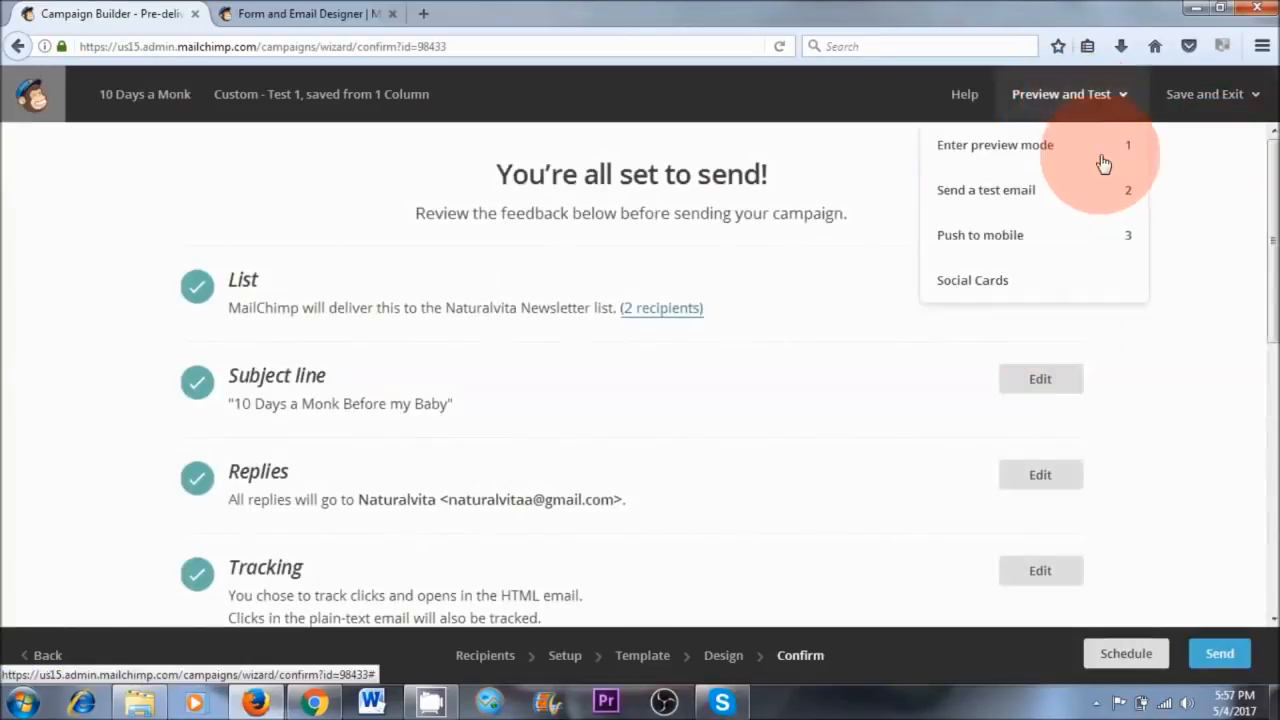
left_click(1046, 204)
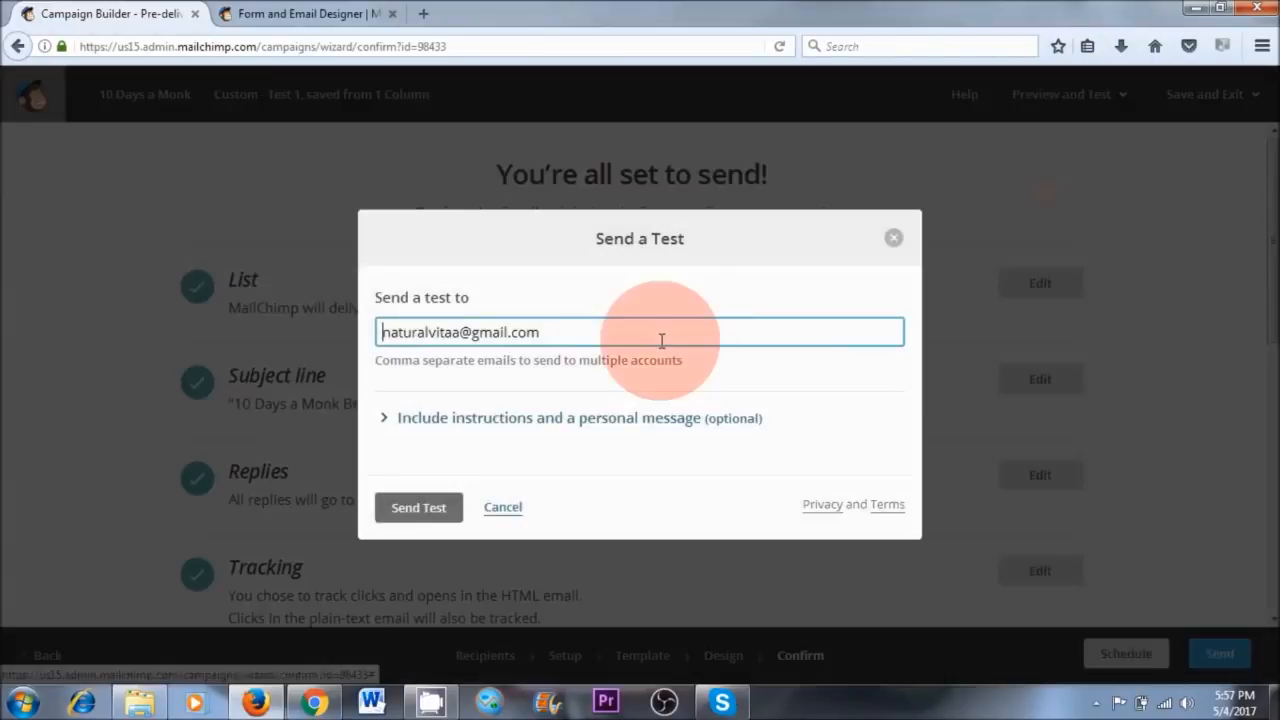
left_click(452, 508)
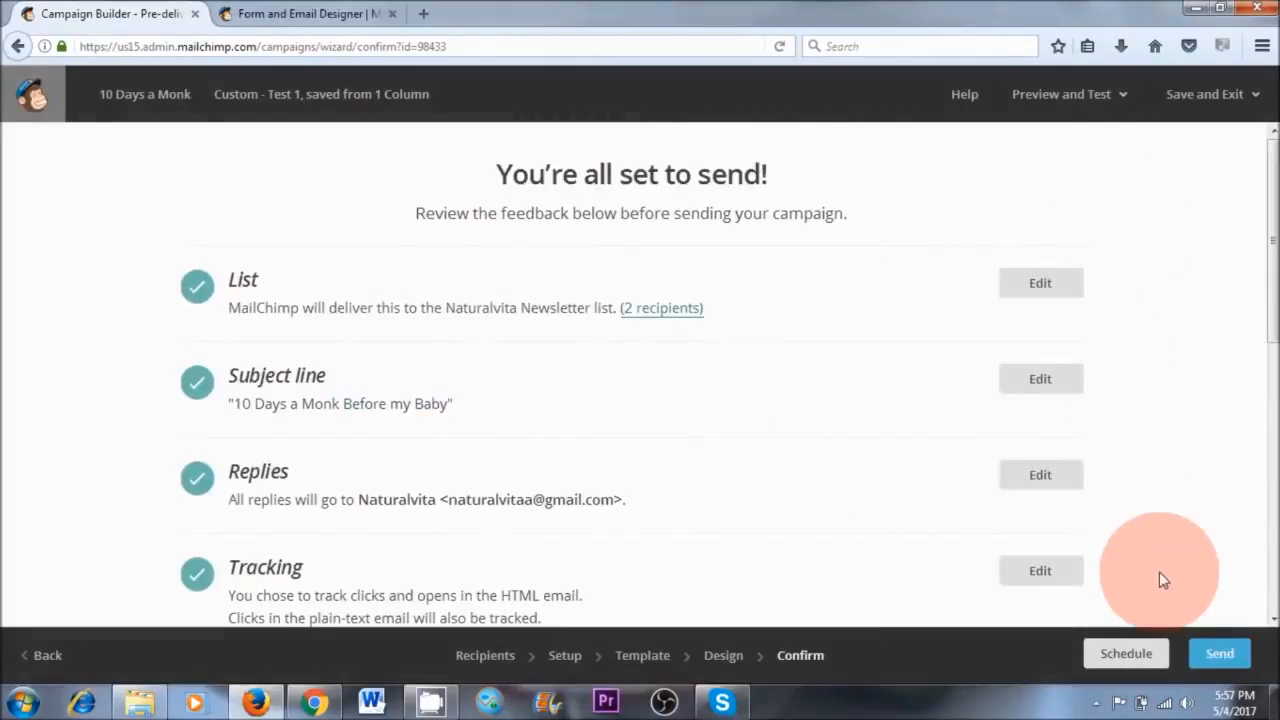
- Open the campaign's schedule setup with a delivery date of May 8 2017 and inspect the delivery calendar
left_click_drag(1272, 286, 1274, 250)
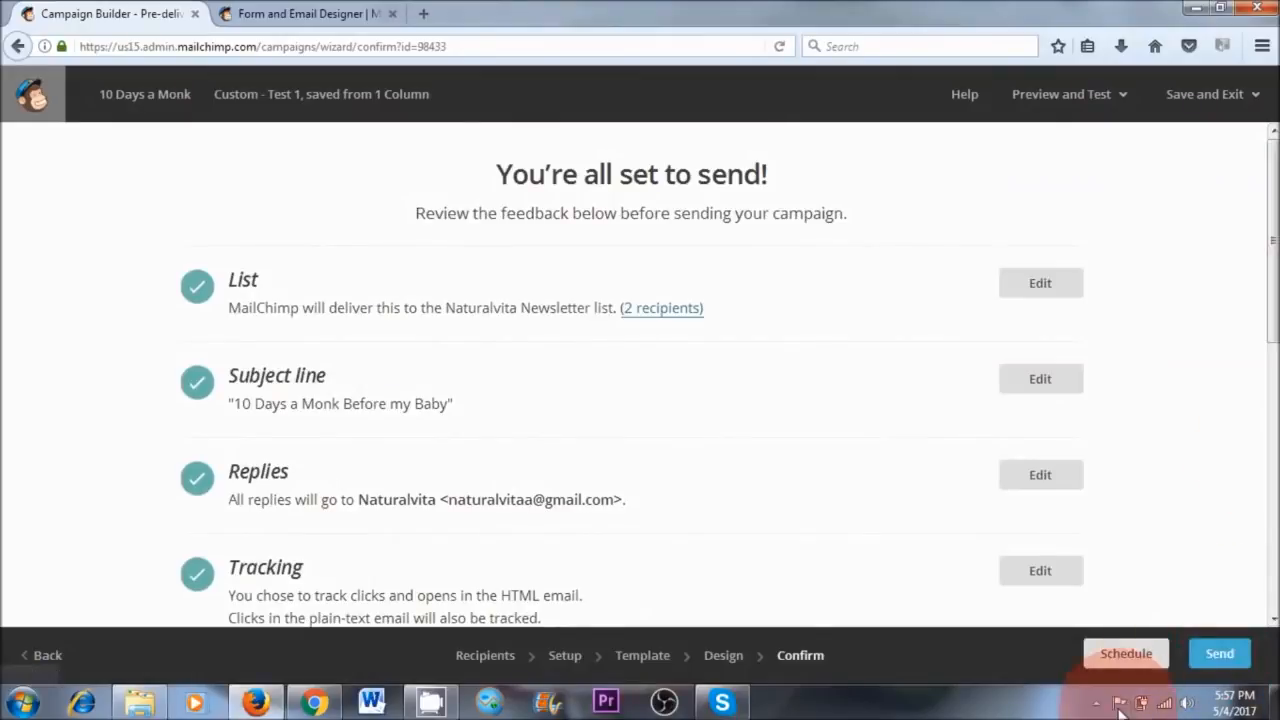
left_click(1127, 655)
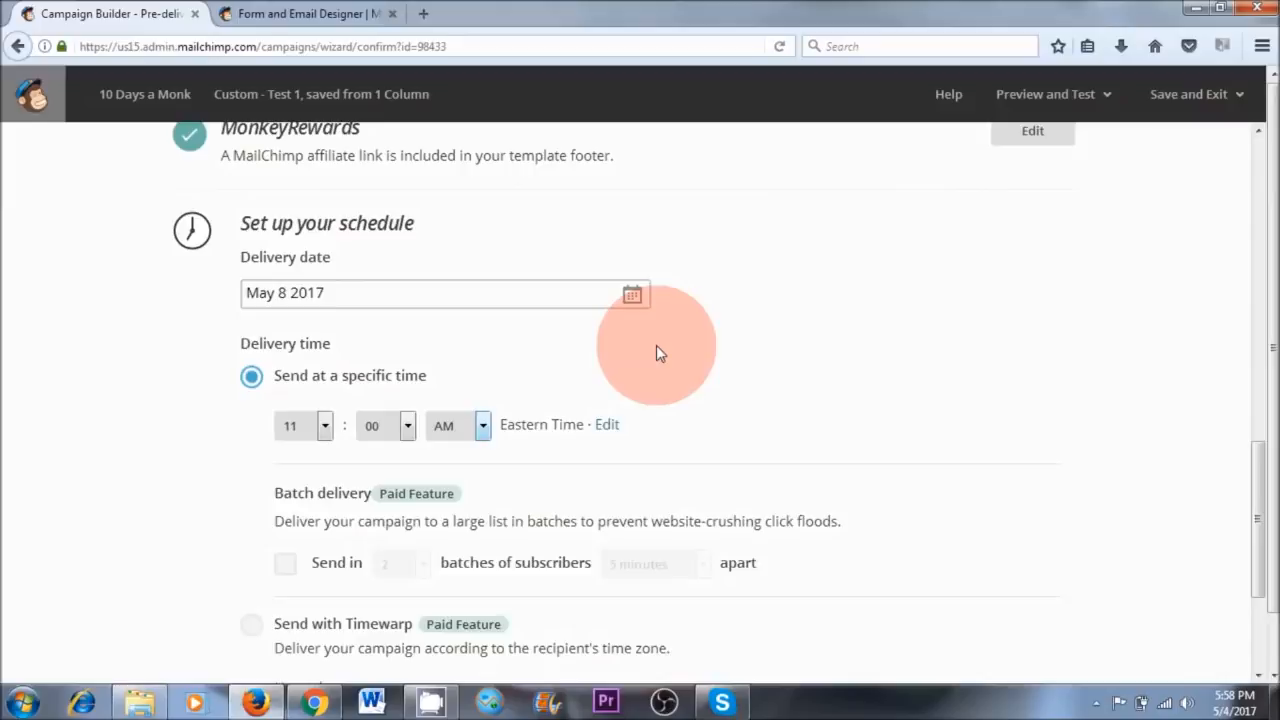
scroll(668, 389, "down", 2)
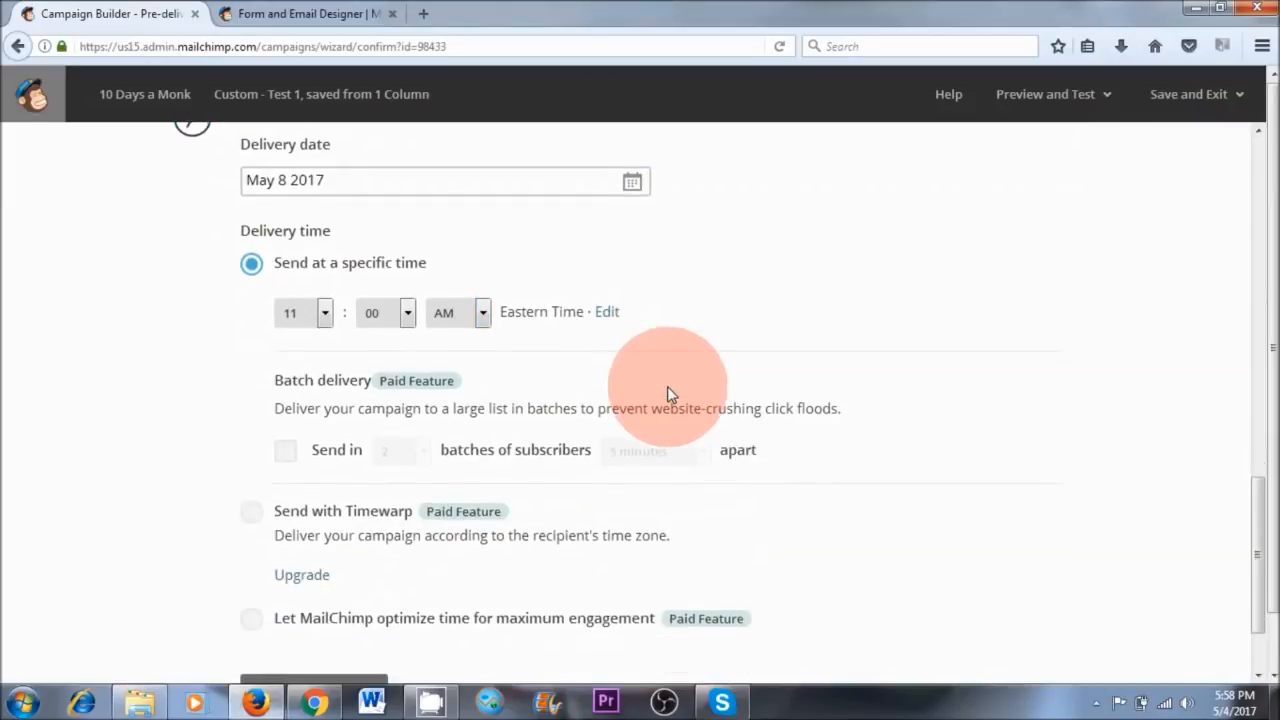
scroll(667, 386, "up", 2)
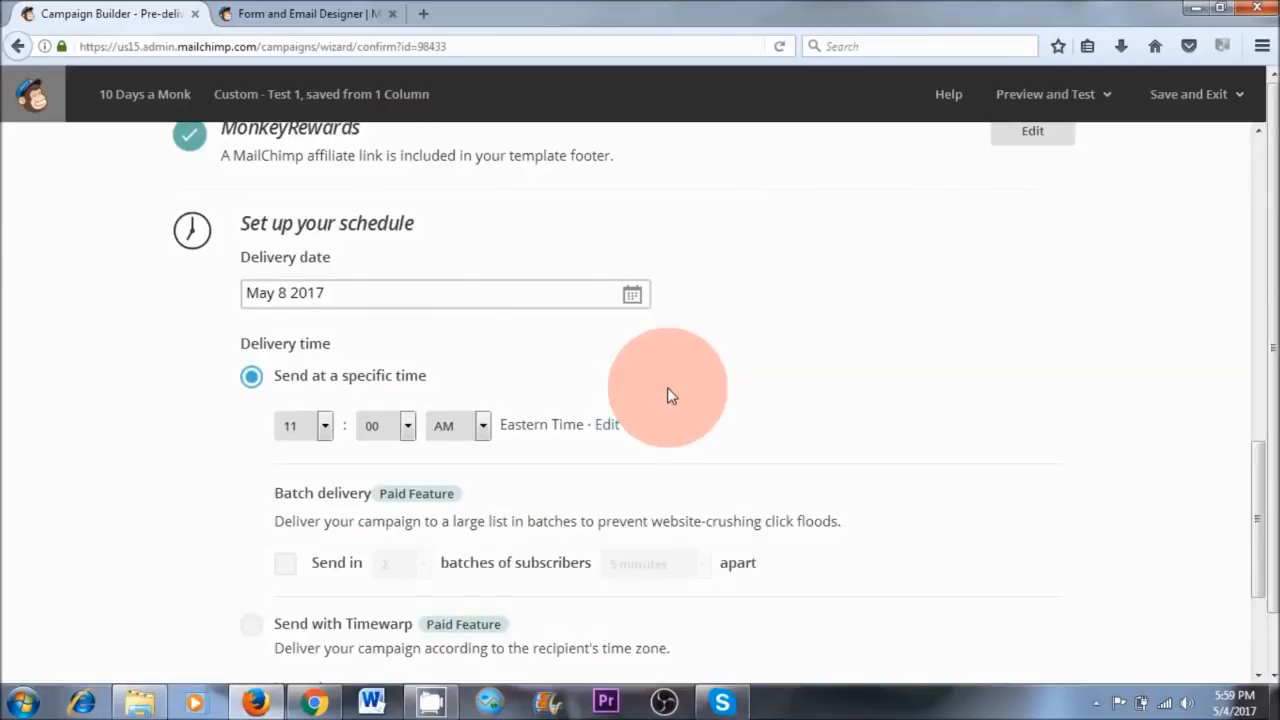
left_click(631, 300)
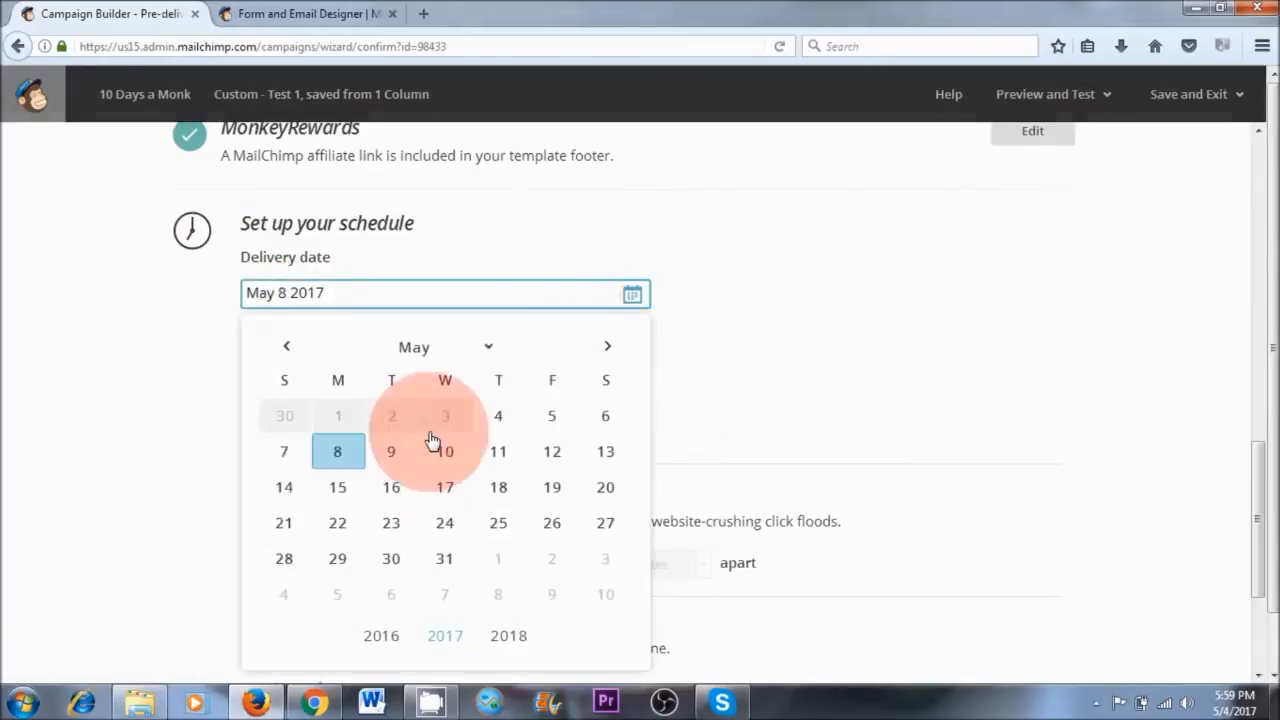
left_click(700, 320)
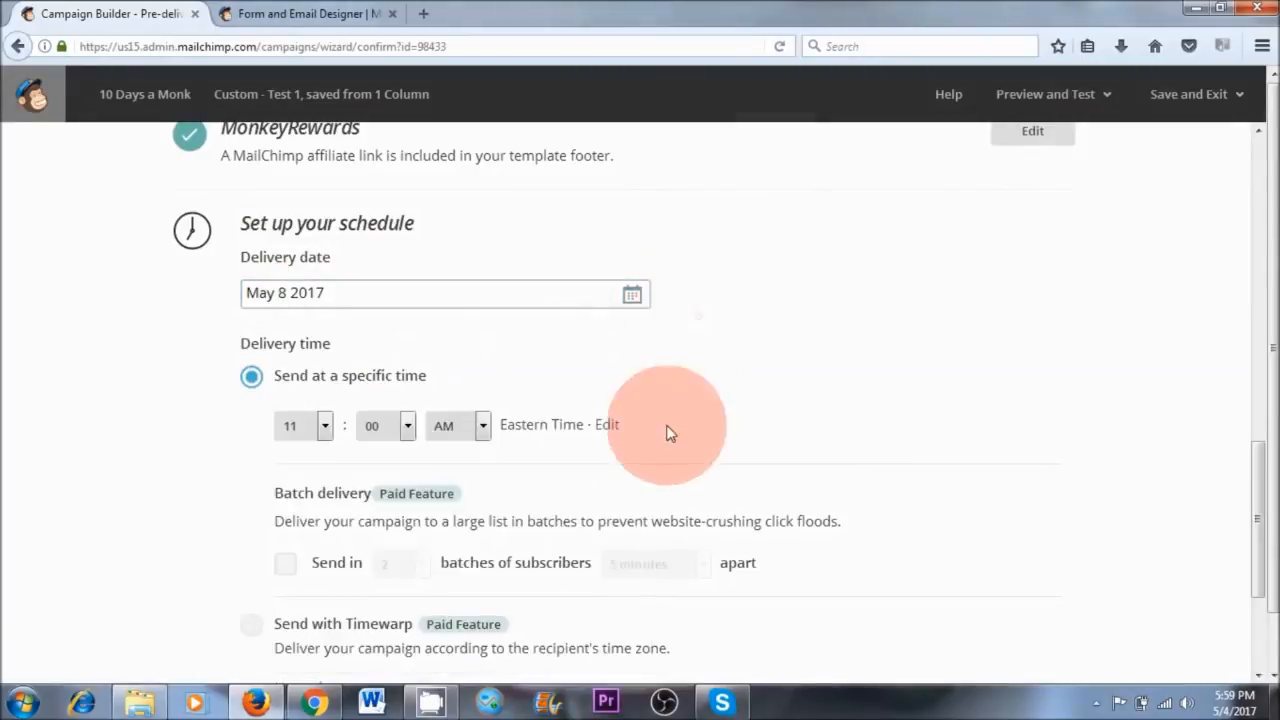
- Set the delivery time to 7:00 AM Eastern Time and schedule the campaign
left_click(324, 425)
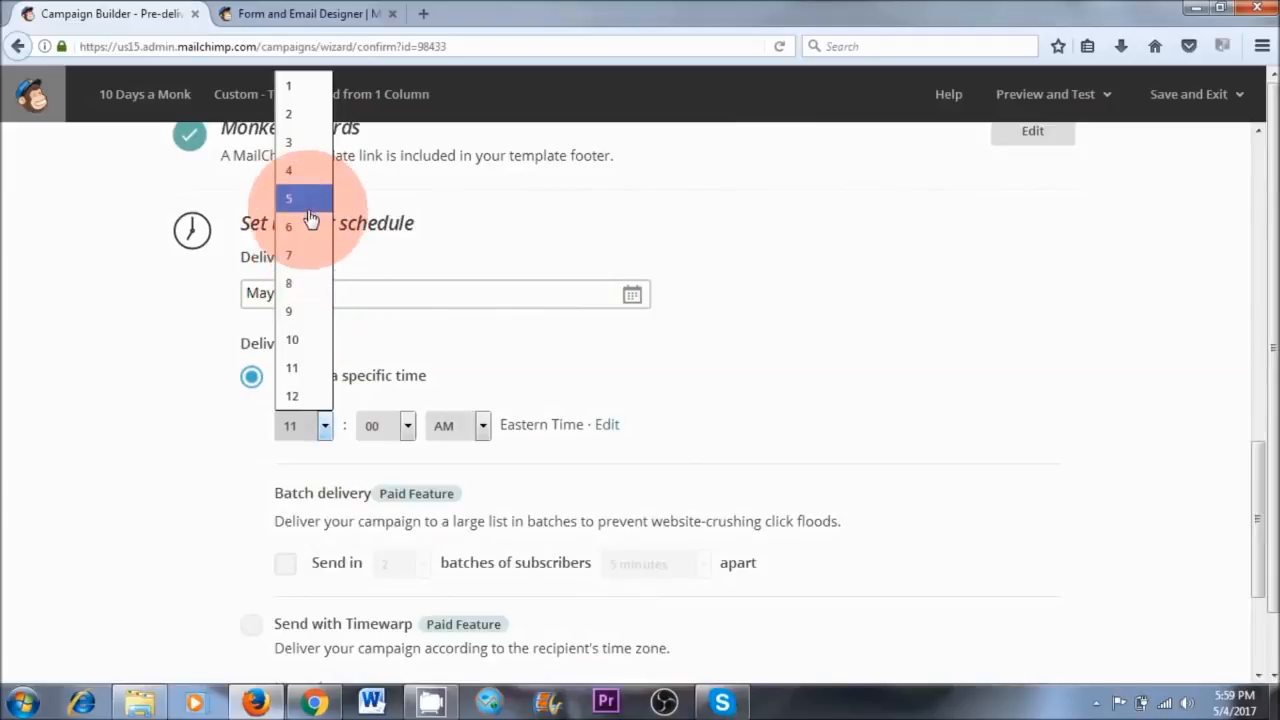
left_click(305, 256)
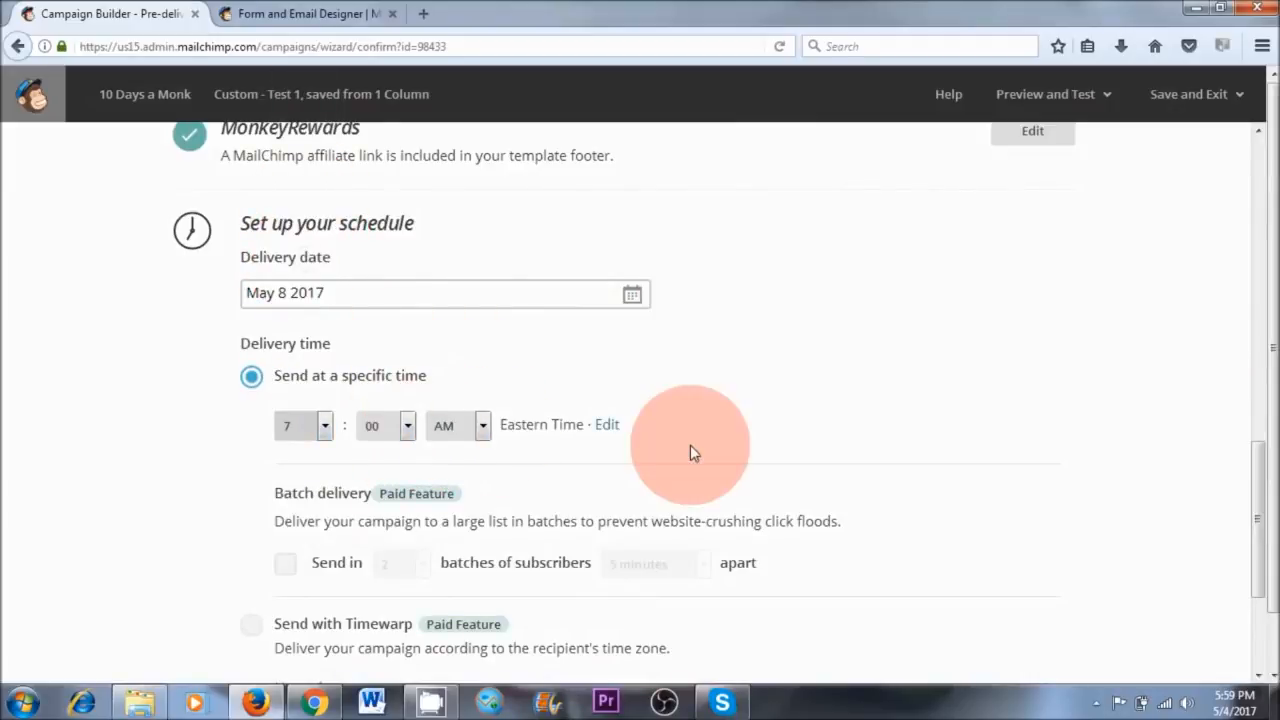
scroll(690, 450, "down", 3)
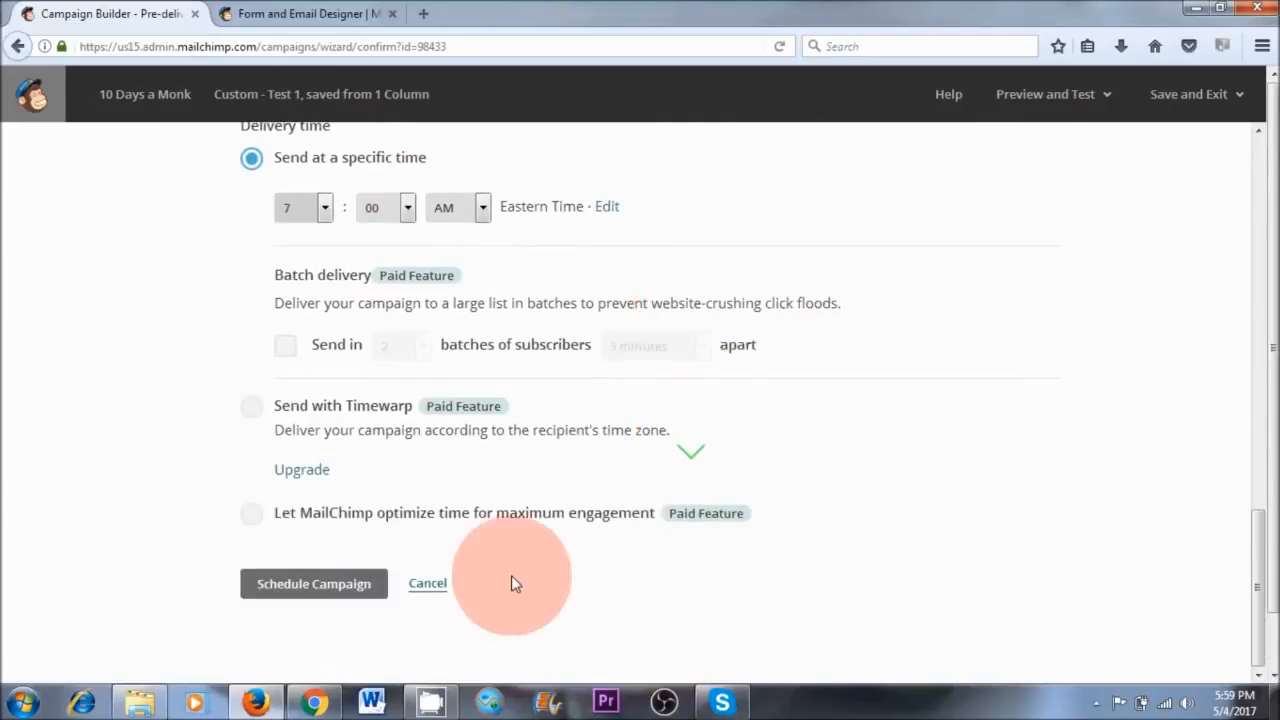
left_click(304, 592)
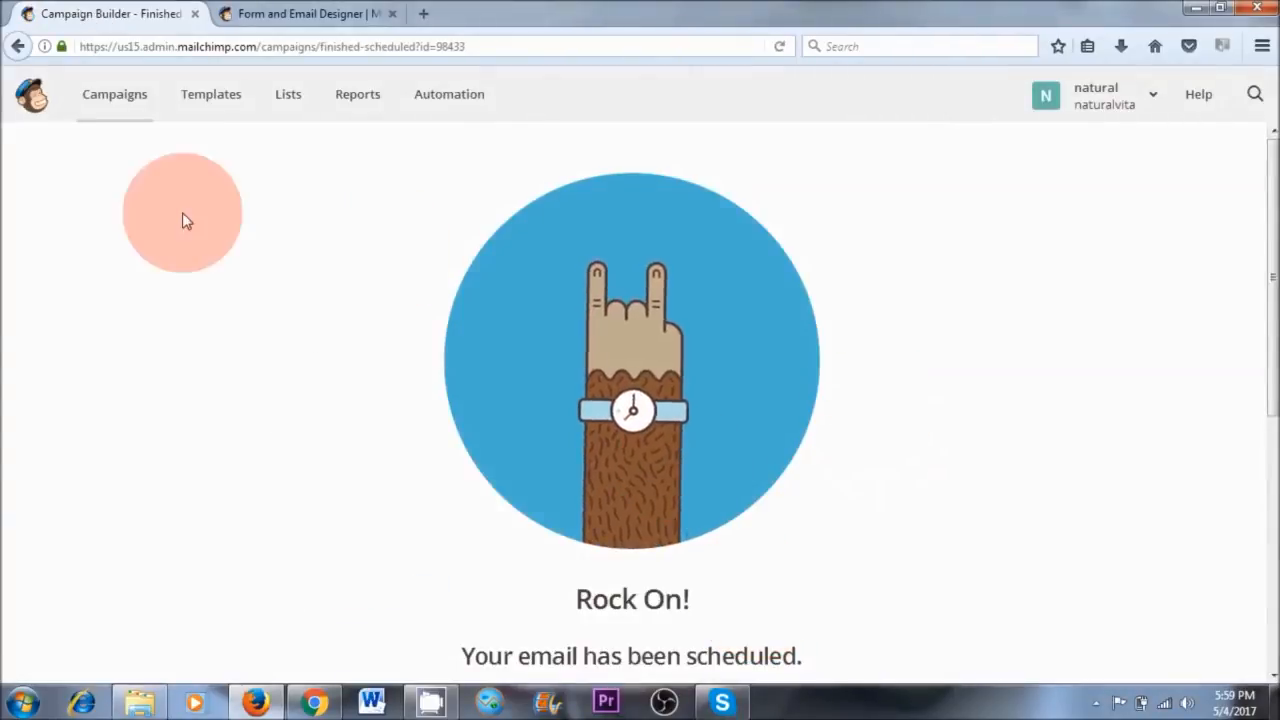
- Go to the campaigns list and pause the scheduled 10 Days a Monk campaign for editing
left_click(117, 104)
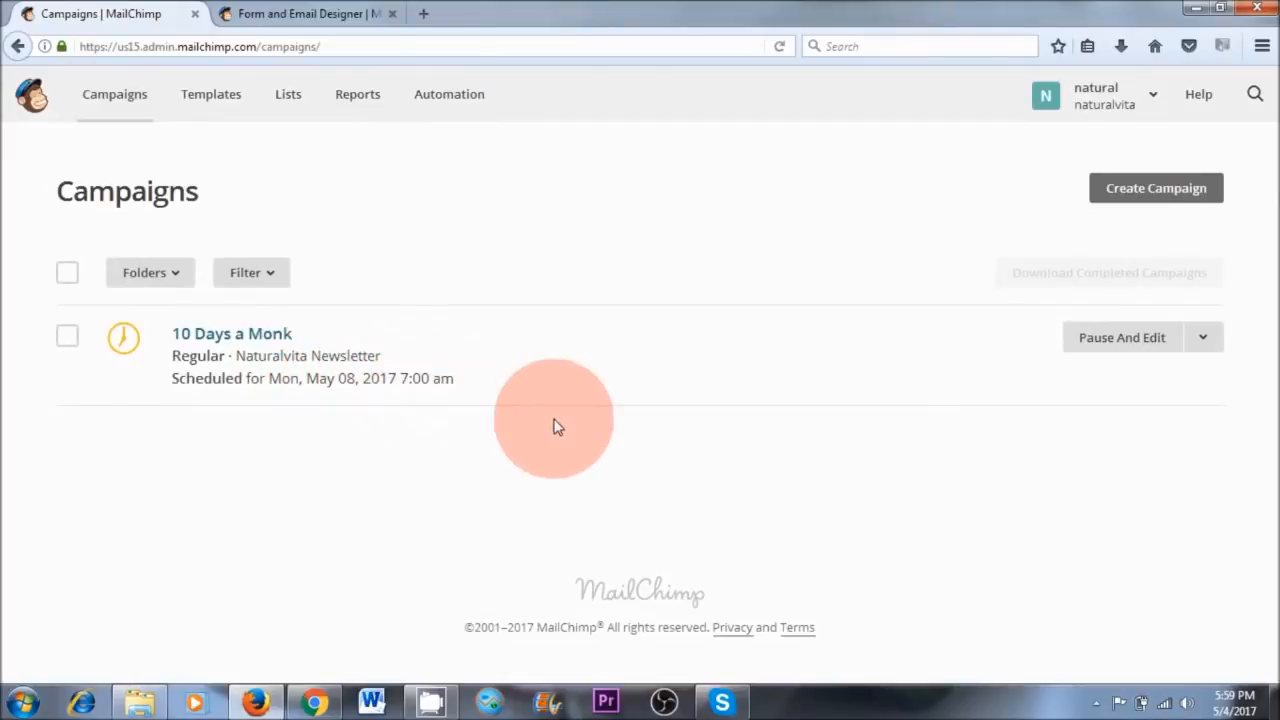
left_click(1120, 340)
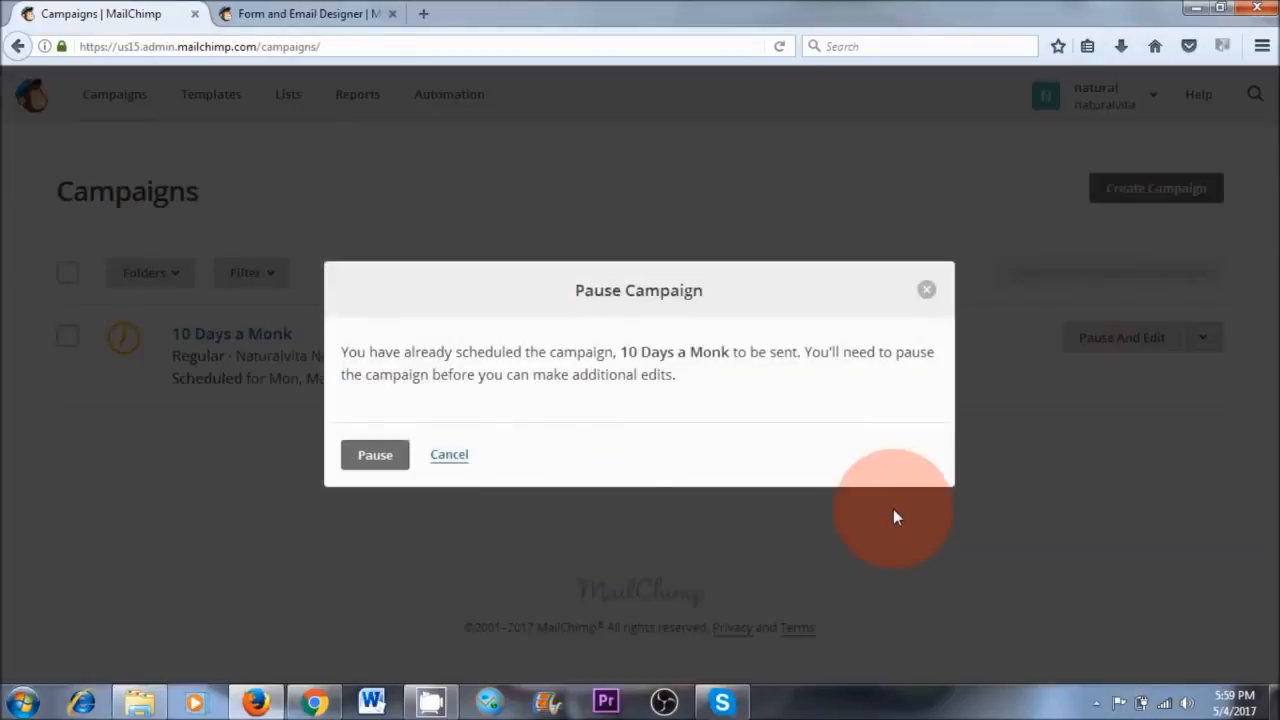
left_click(375, 456)
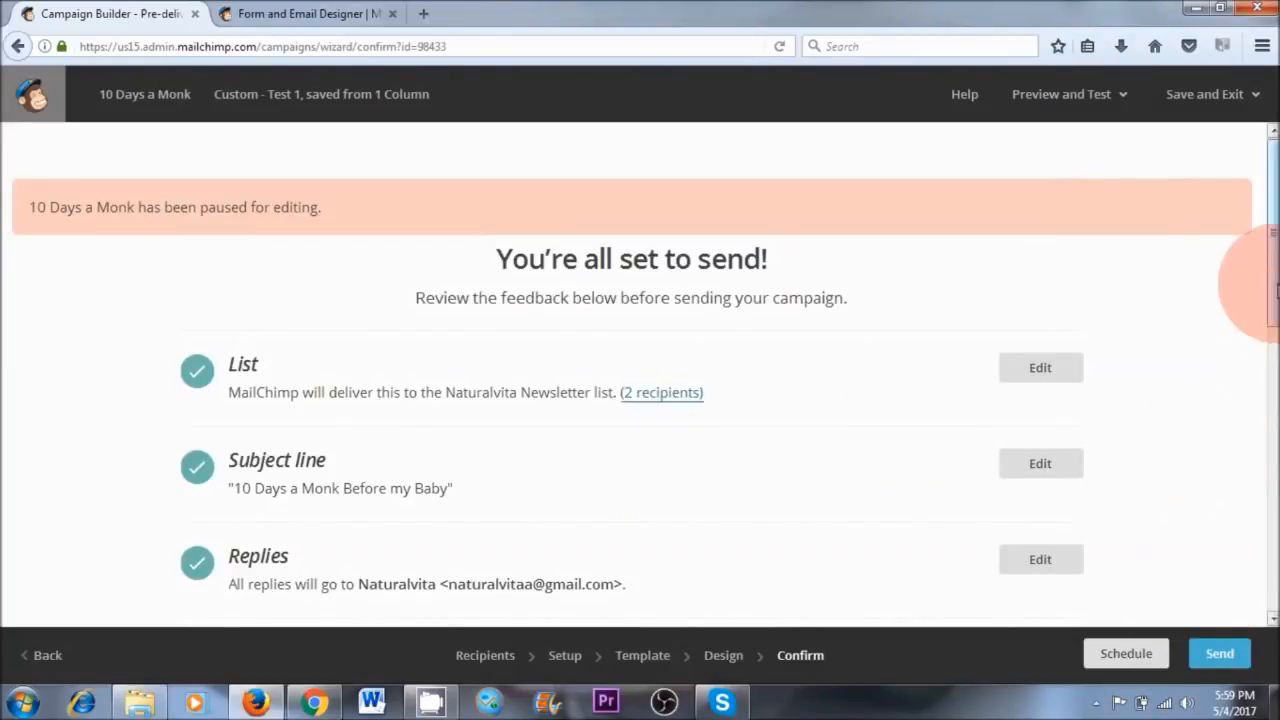
- Send the 10 Days a Monk campaign to the Naturalvita Newsletter list immediately
left_click_drag(1274, 288, 1262, 337)
left_click(1219, 653)
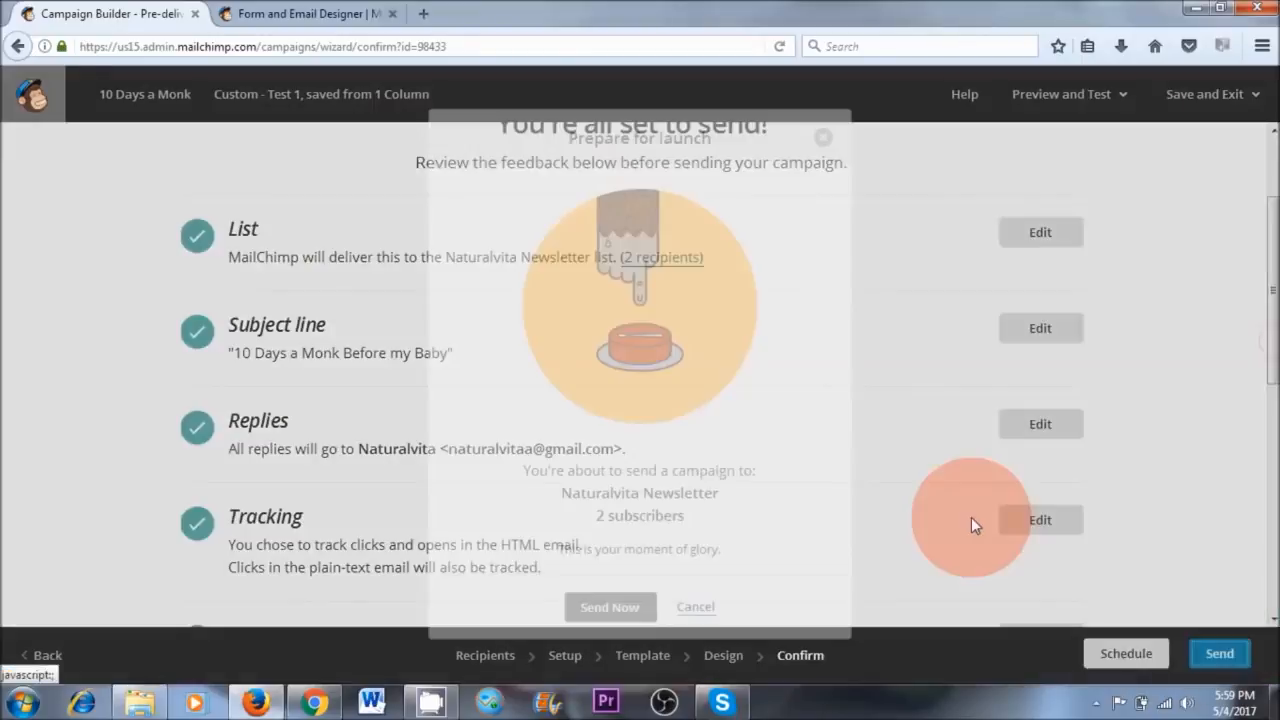
left_click(586, 609)
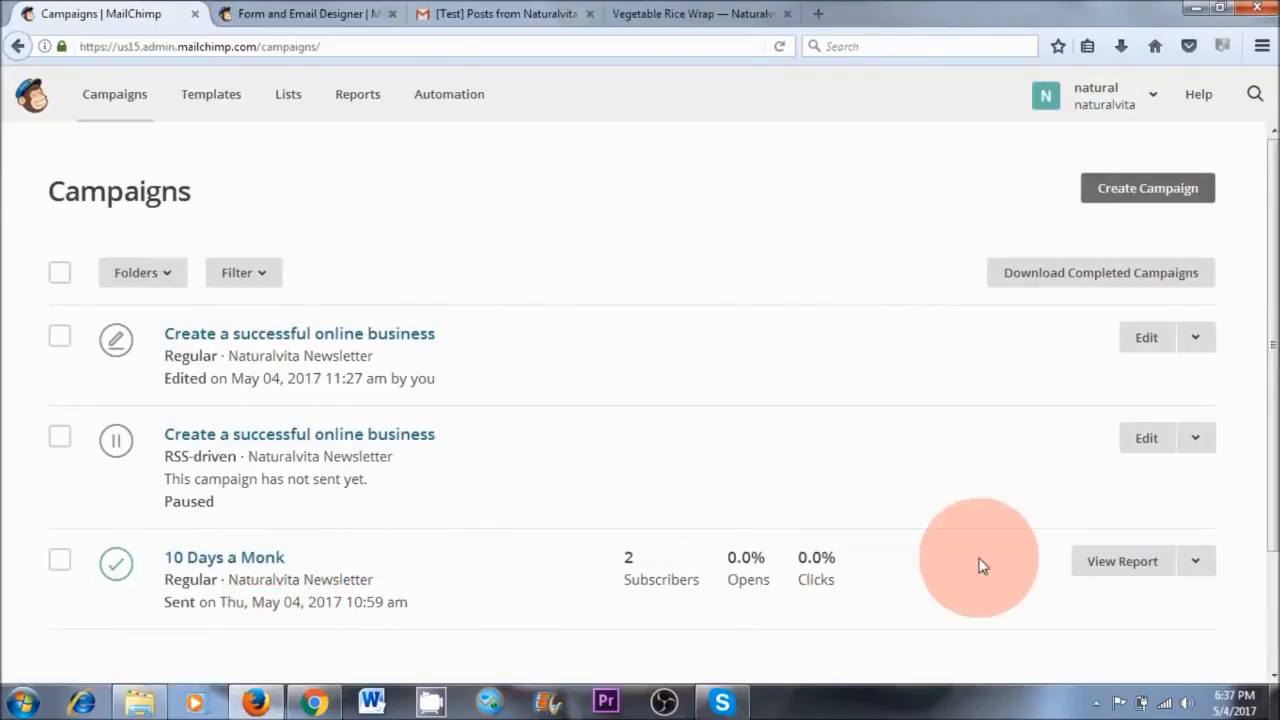
- Check the sent 10 Days a Monk campaign's available actions, examine its summary report, and return to the campaigns list
left_click(1197, 563)
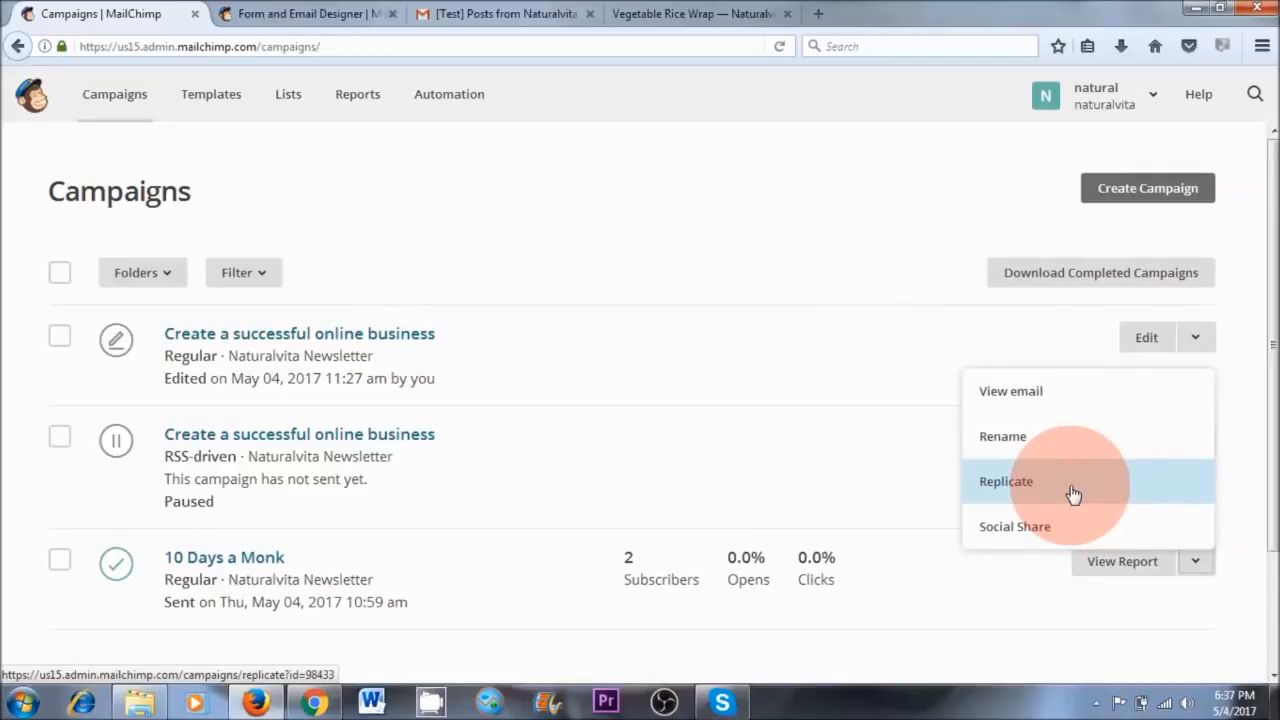
left_click(1077, 621)
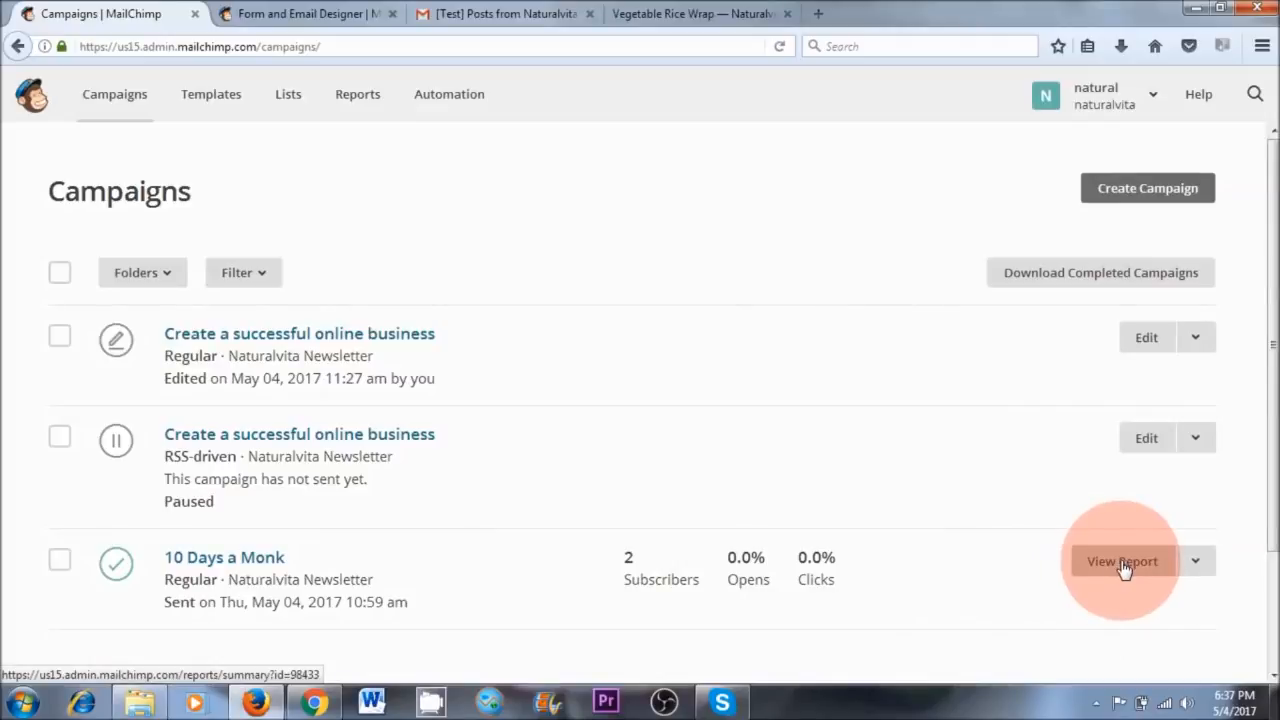
left_click(1122, 562)
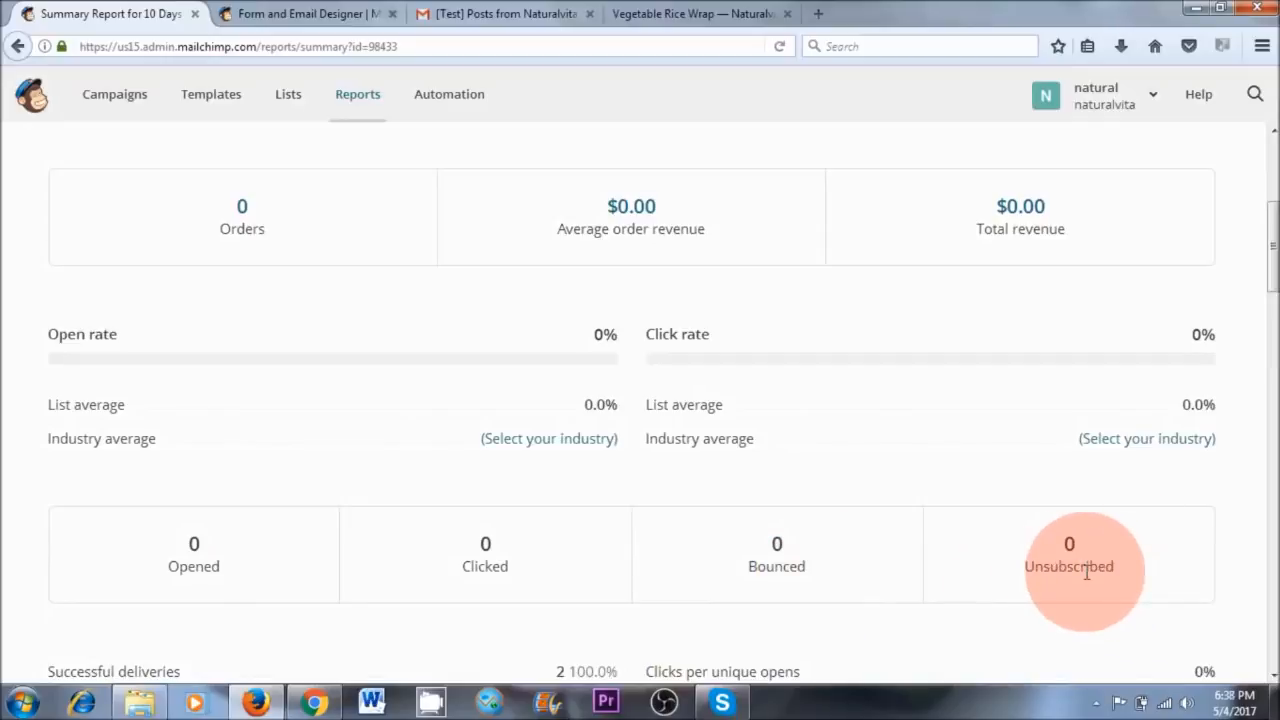
scroll(1086, 571, "up", 3)
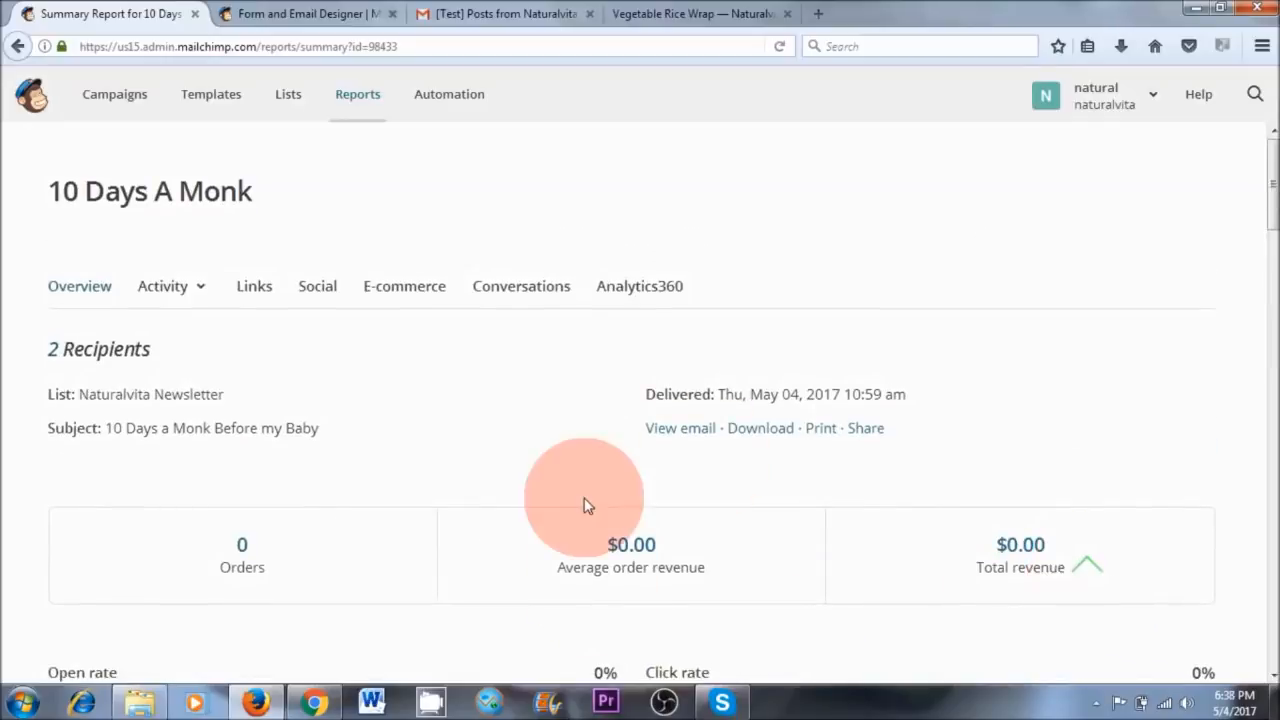
left_click(17, 47)
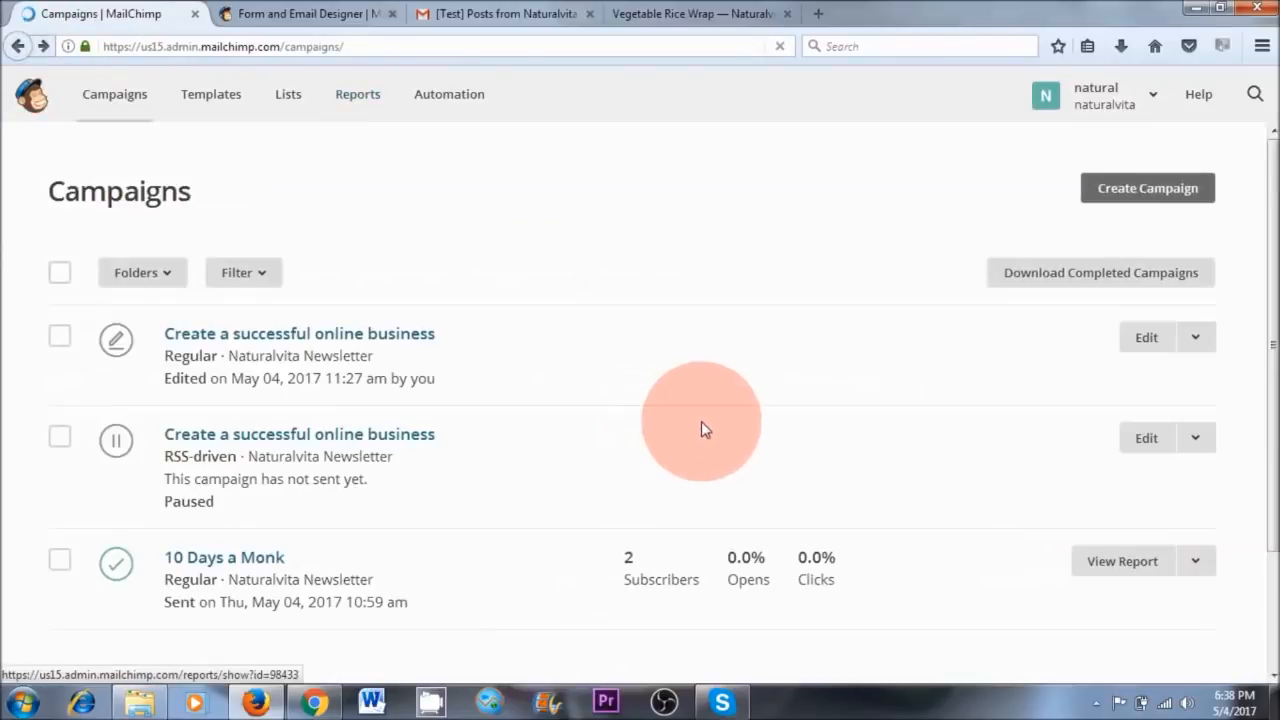
- Replicate the 10 Days a Monk campaign and choose the entire Naturalvita Newsletter list as the copy's recipients
scroll(651, 491, "down", 2)
left_click(1196, 449)
left_click(1172, 581)
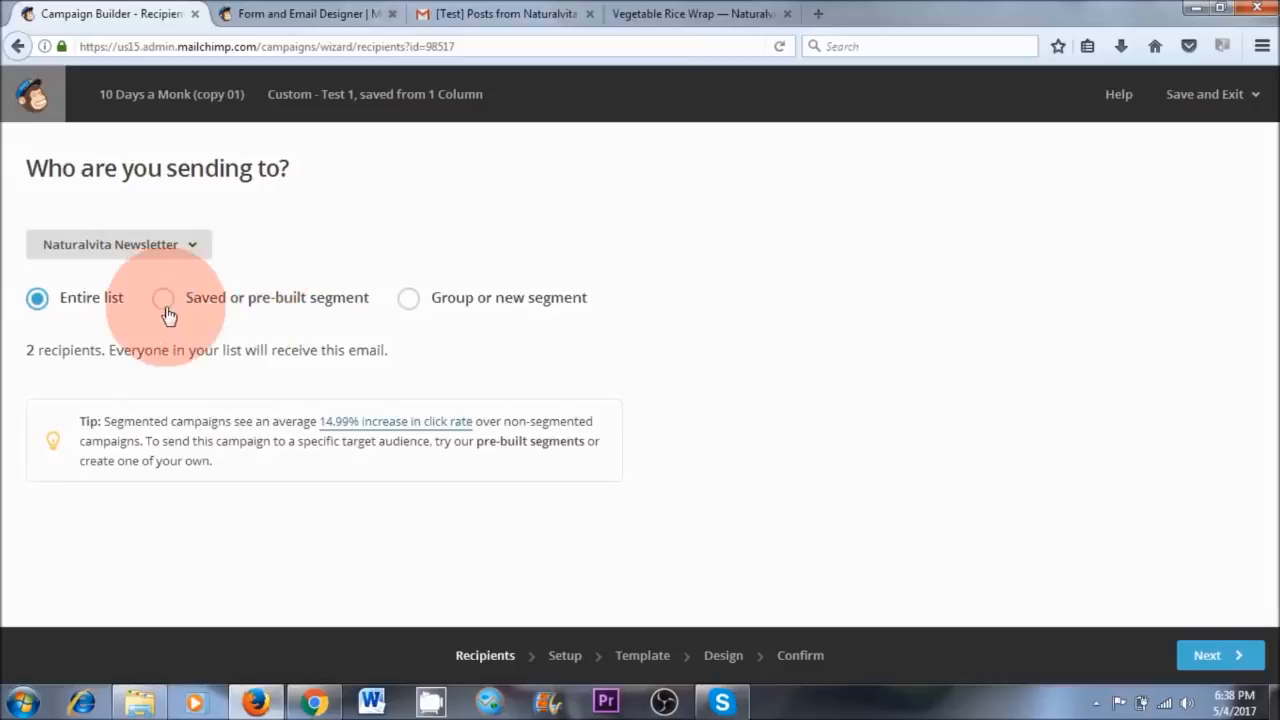
left_click(73, 316)
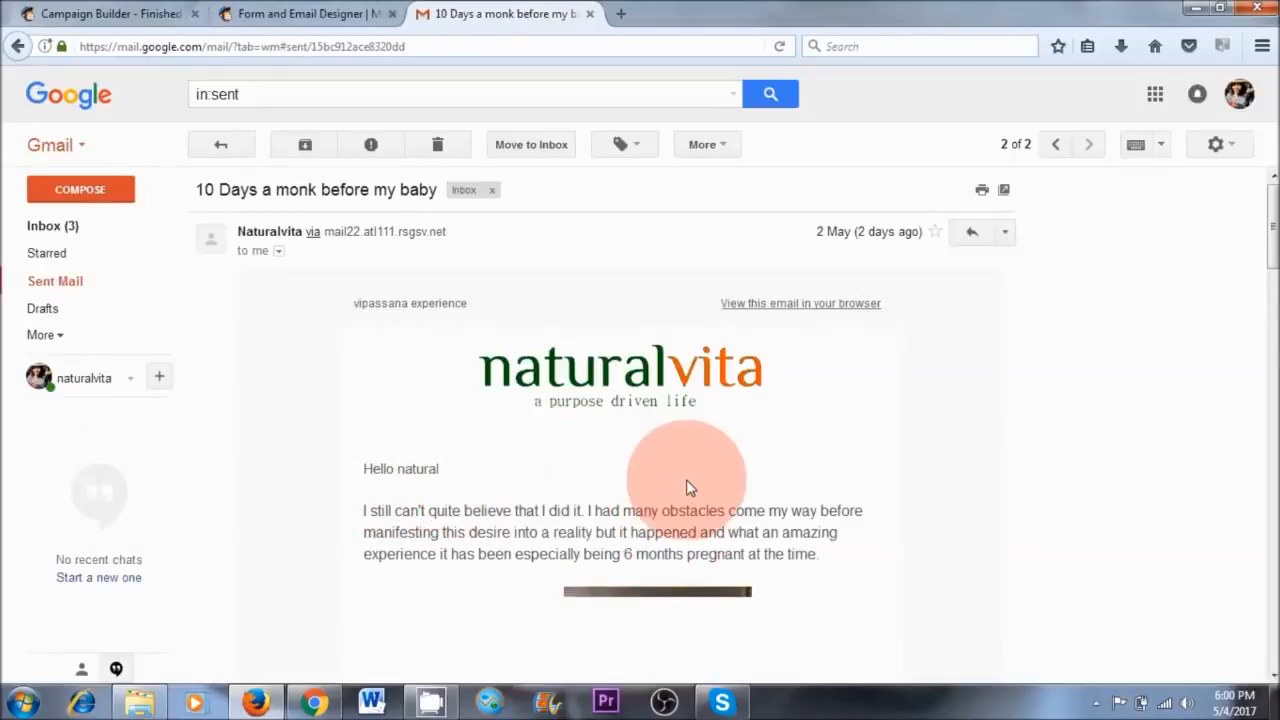
- In Gmail, examine the received "10 Days a monk before my baby" email, including its images, links, video and book button
scroll(687, 479, "down", 4)
scroll(690, 489, "down", 15)
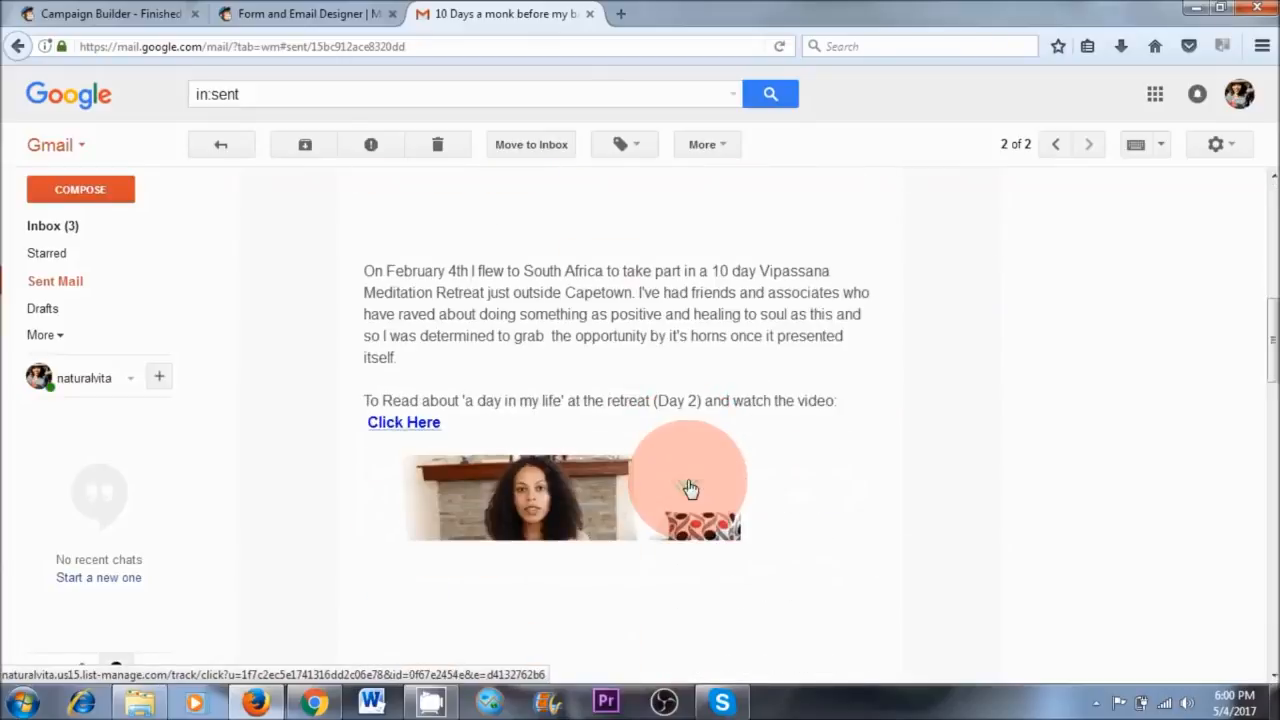
scroll(690, 489, "down", 8)
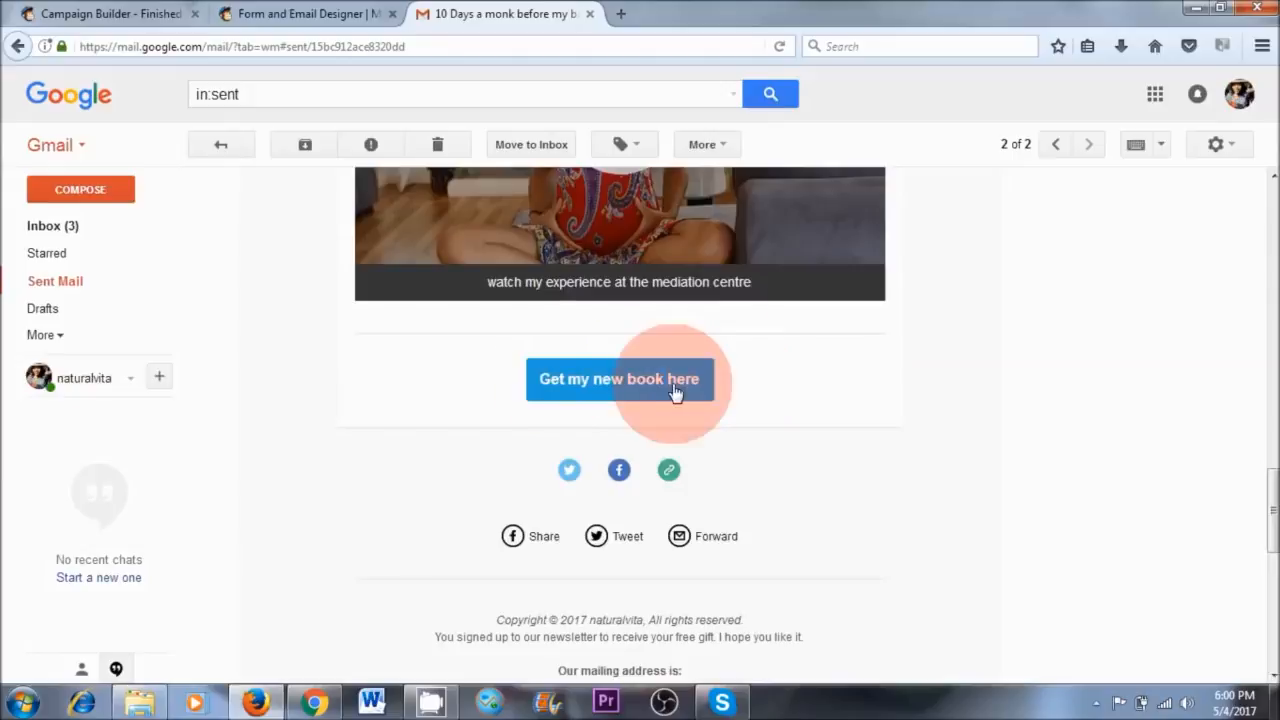
scroll(762, 501, "down", 4)
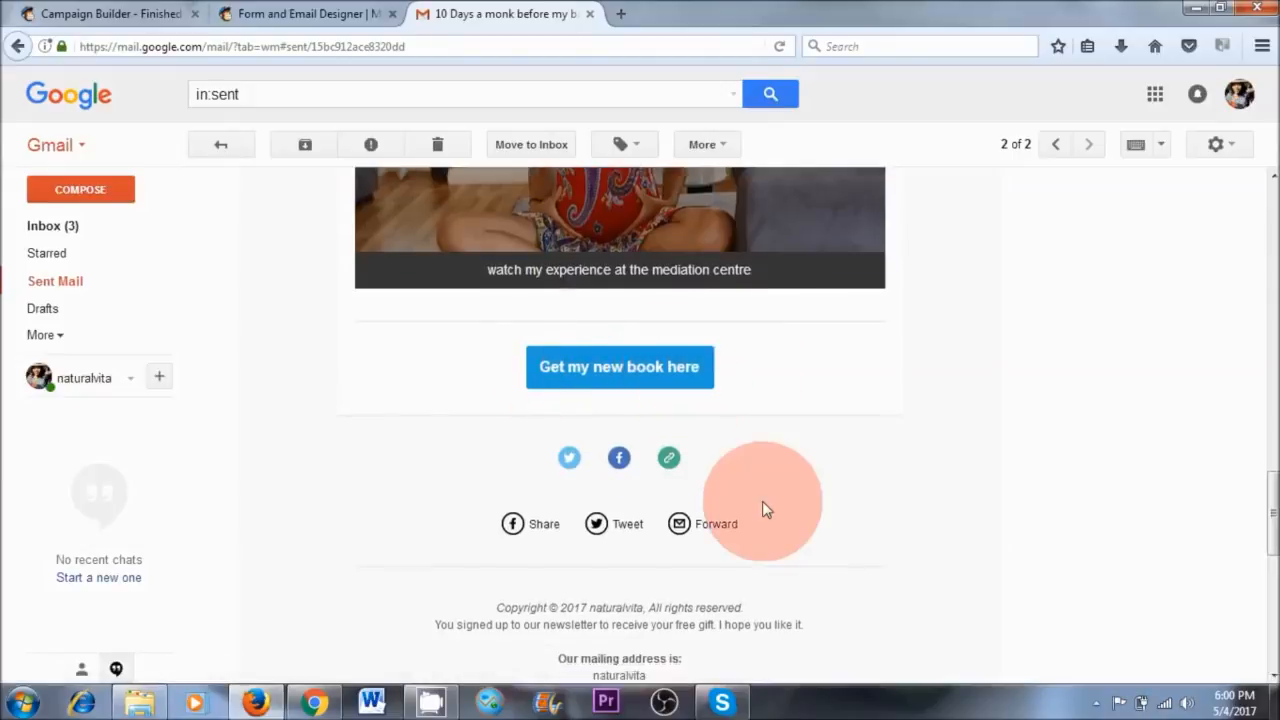
scroll(762, 501, "up", 6)
scroll(762, 503, "up", 10)
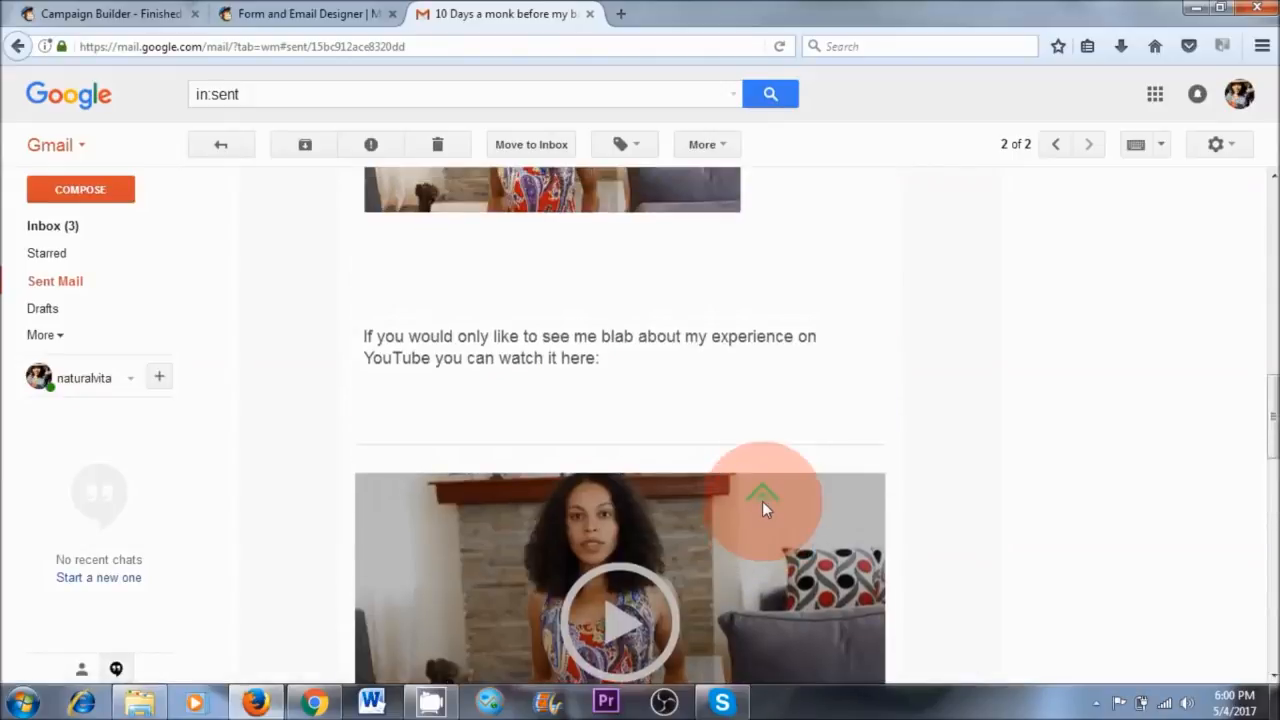
- Return from the received email to MailChimp and open the campaigns list
scroll(762, 501, "up", 2)
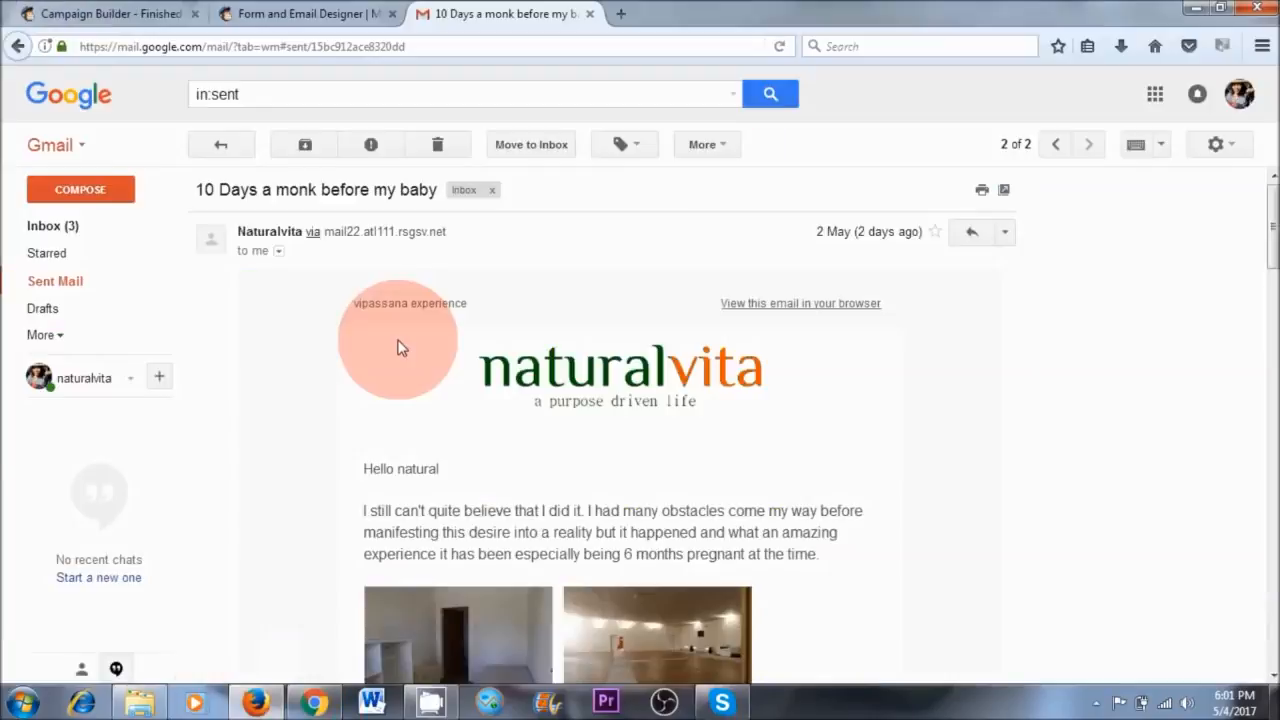
left_click(115, 13)
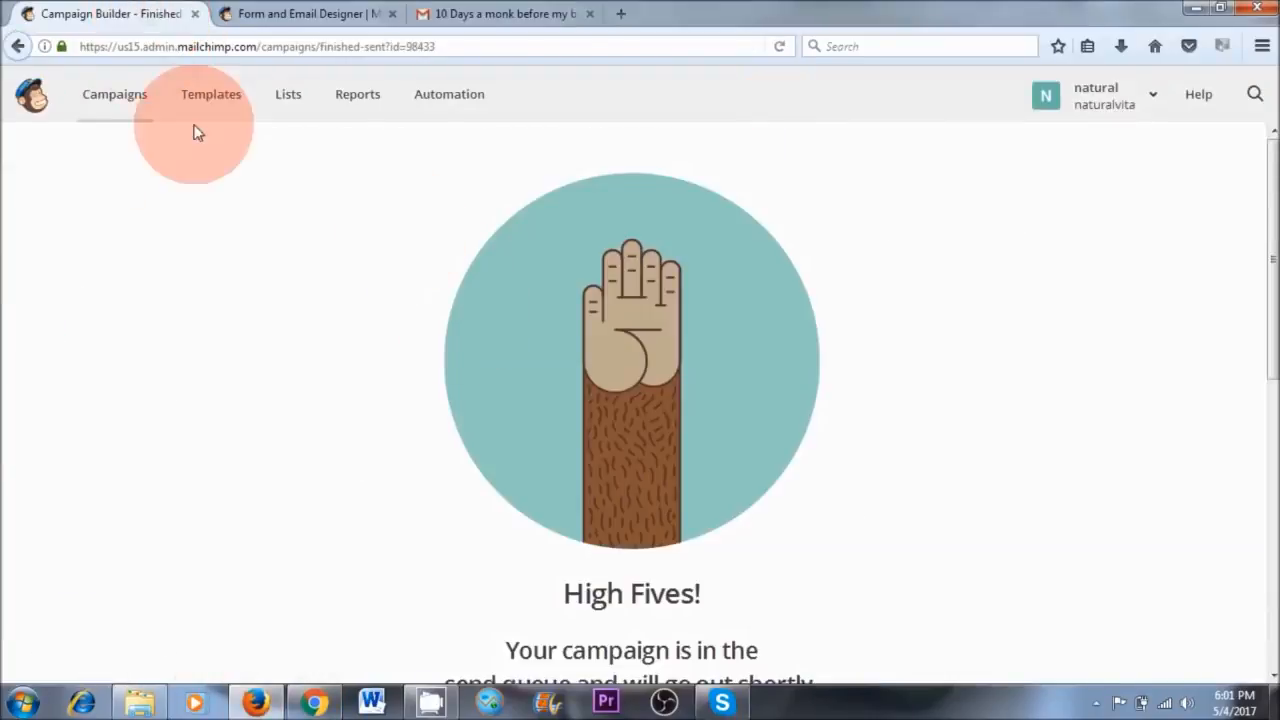
left_click(116, 102)
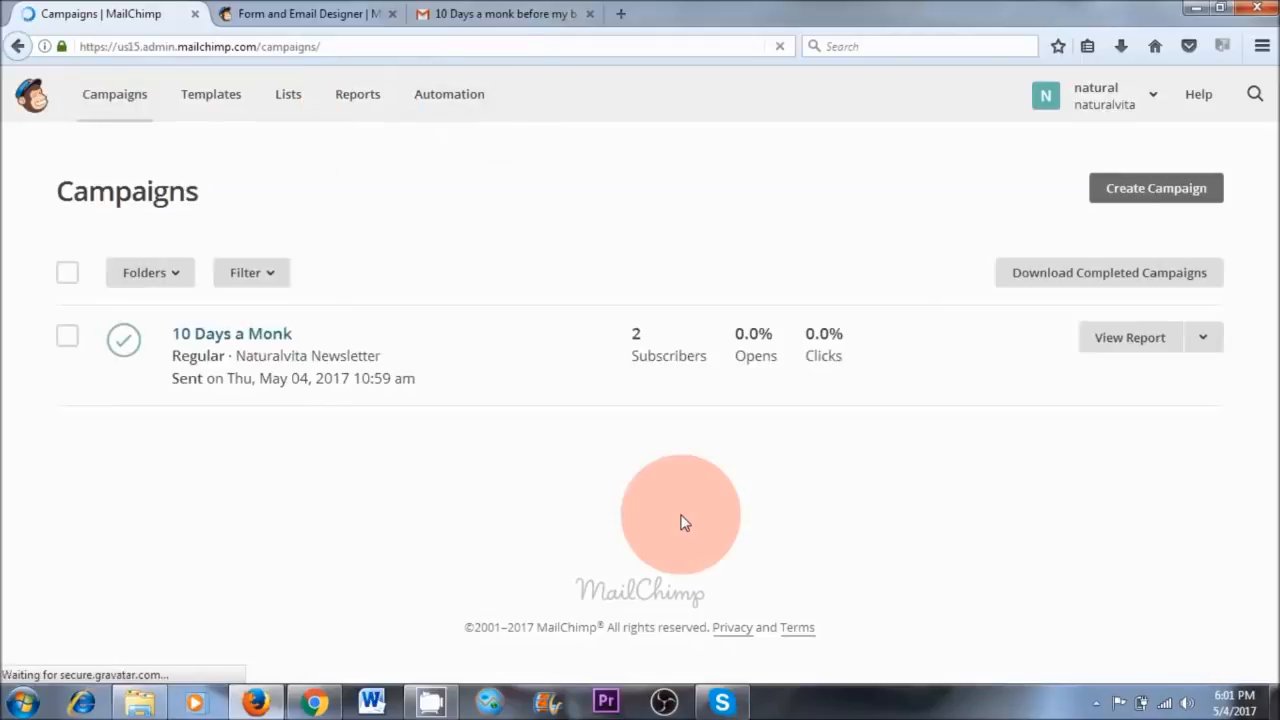
- Start a new campaign named "Create a successful online business" with the RSS campaign type
left_click(1153, 195)
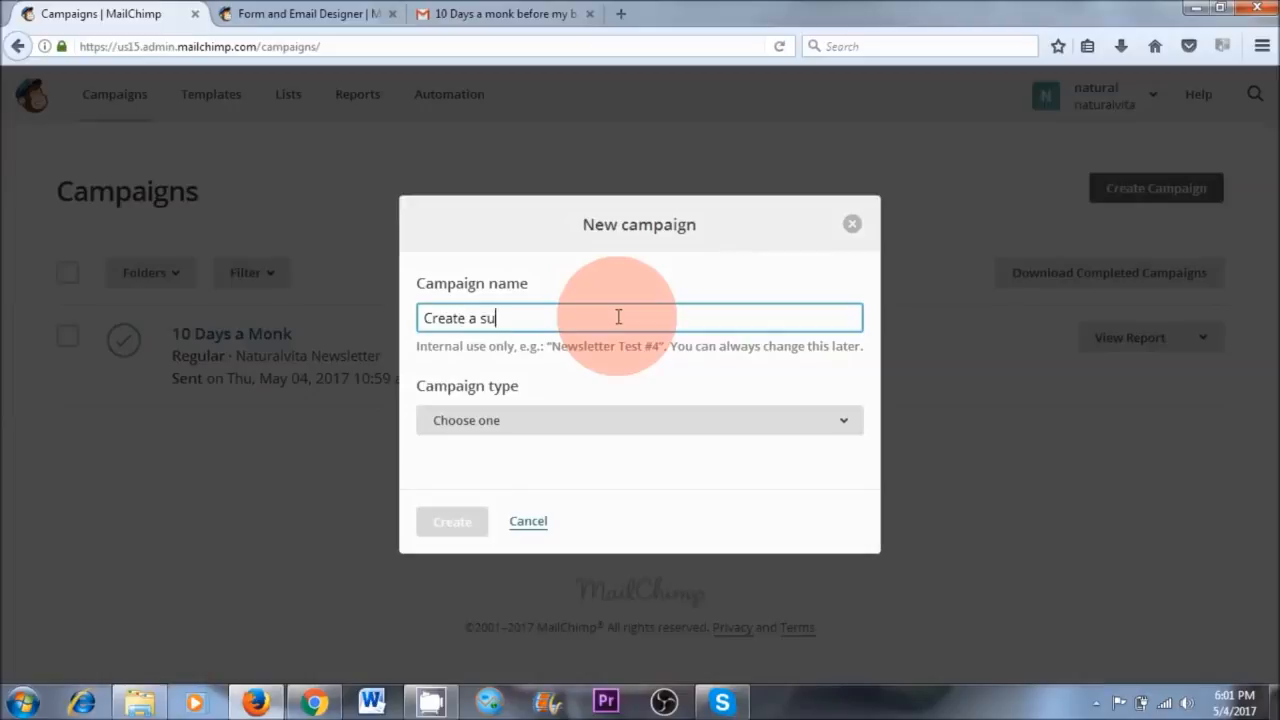
type("iness")
left_click(805, 423)
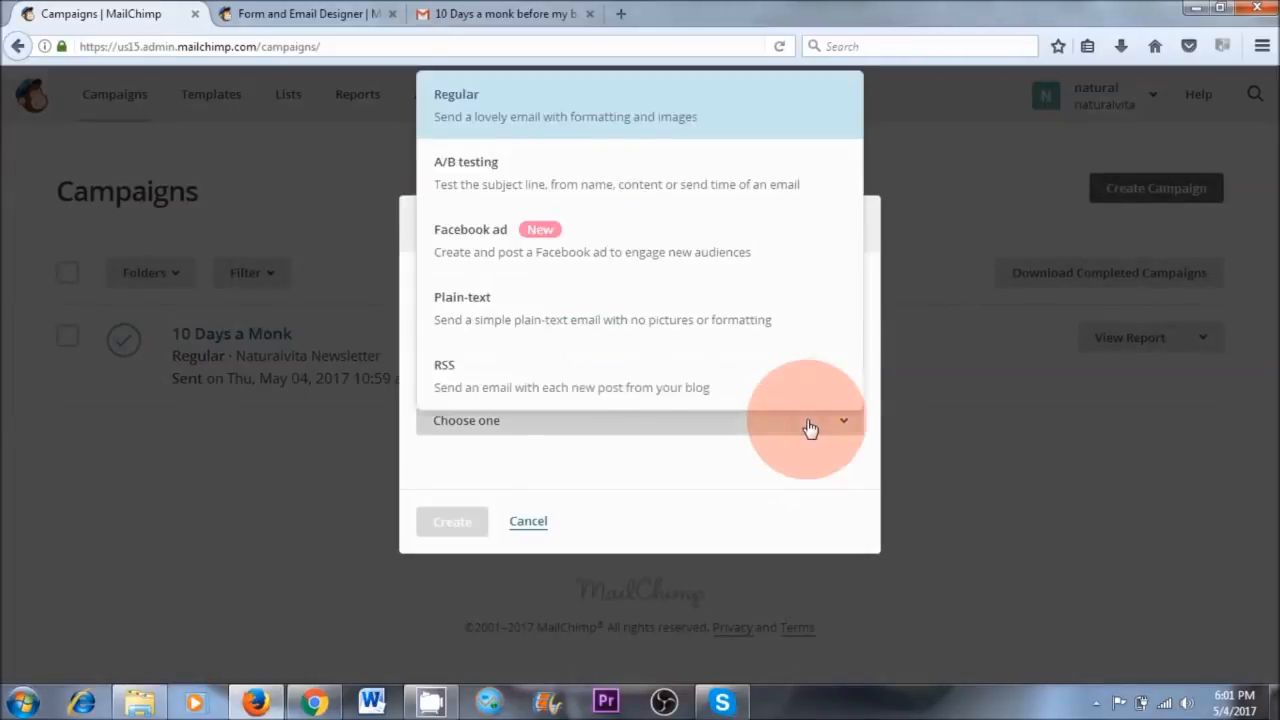
left_click(575, 375)
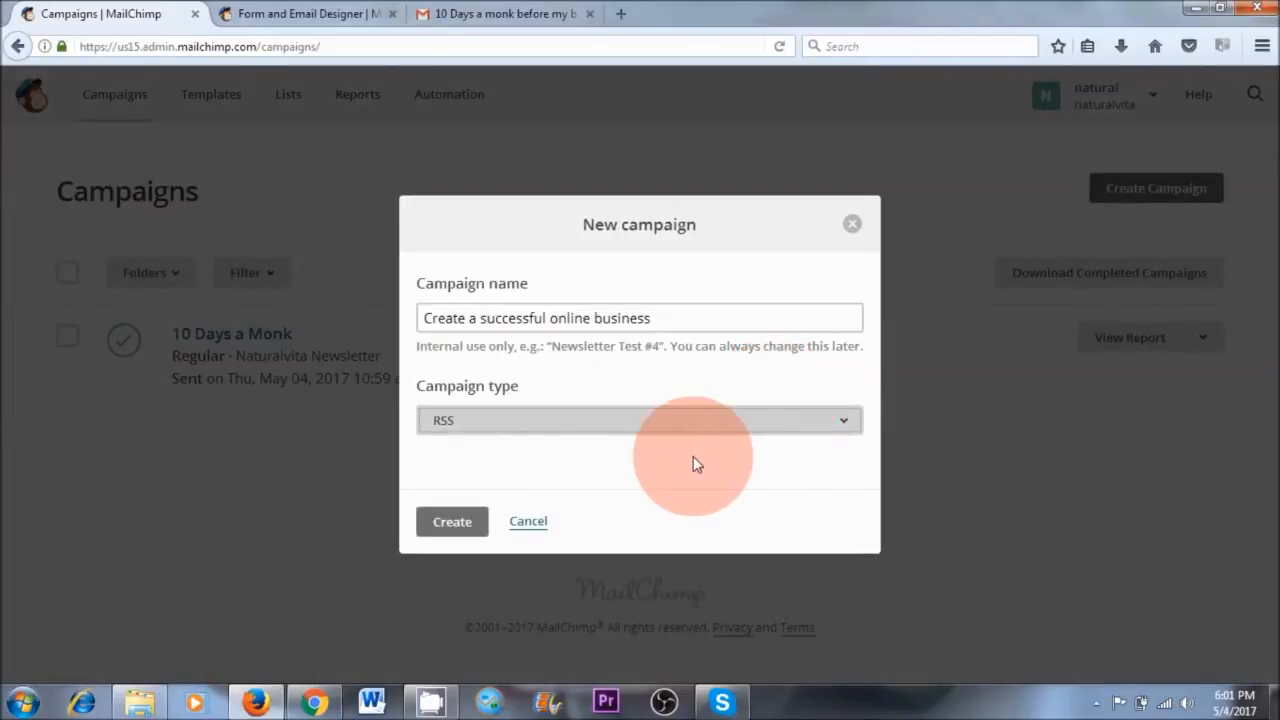
left_click(313, 703)
left_click(123, 42)
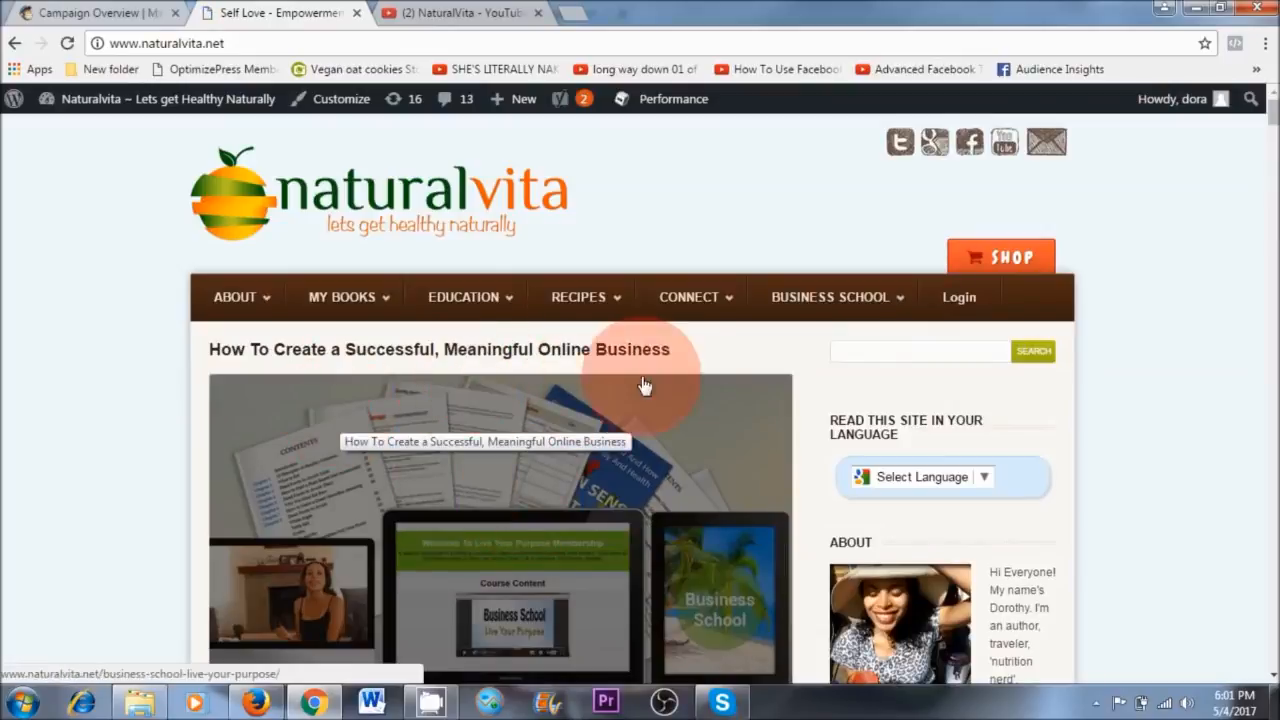
scroll(600, 440, "down", 1)
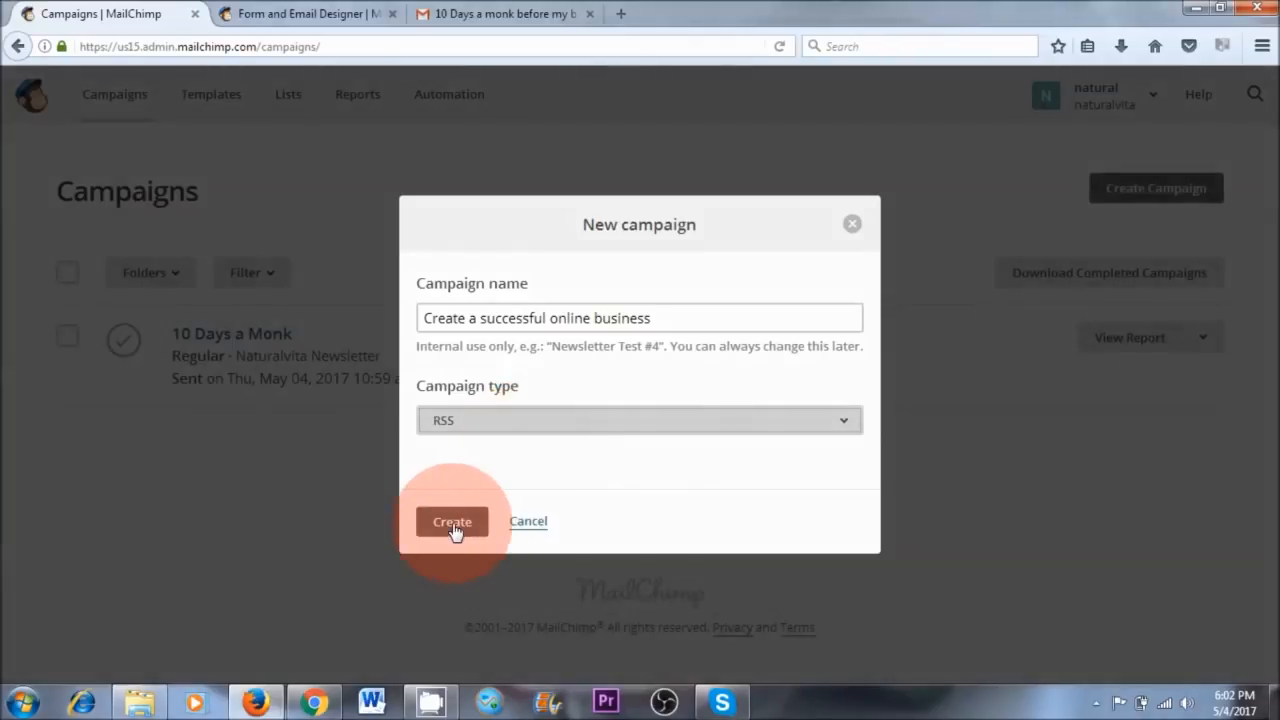
left_click(453, 522)
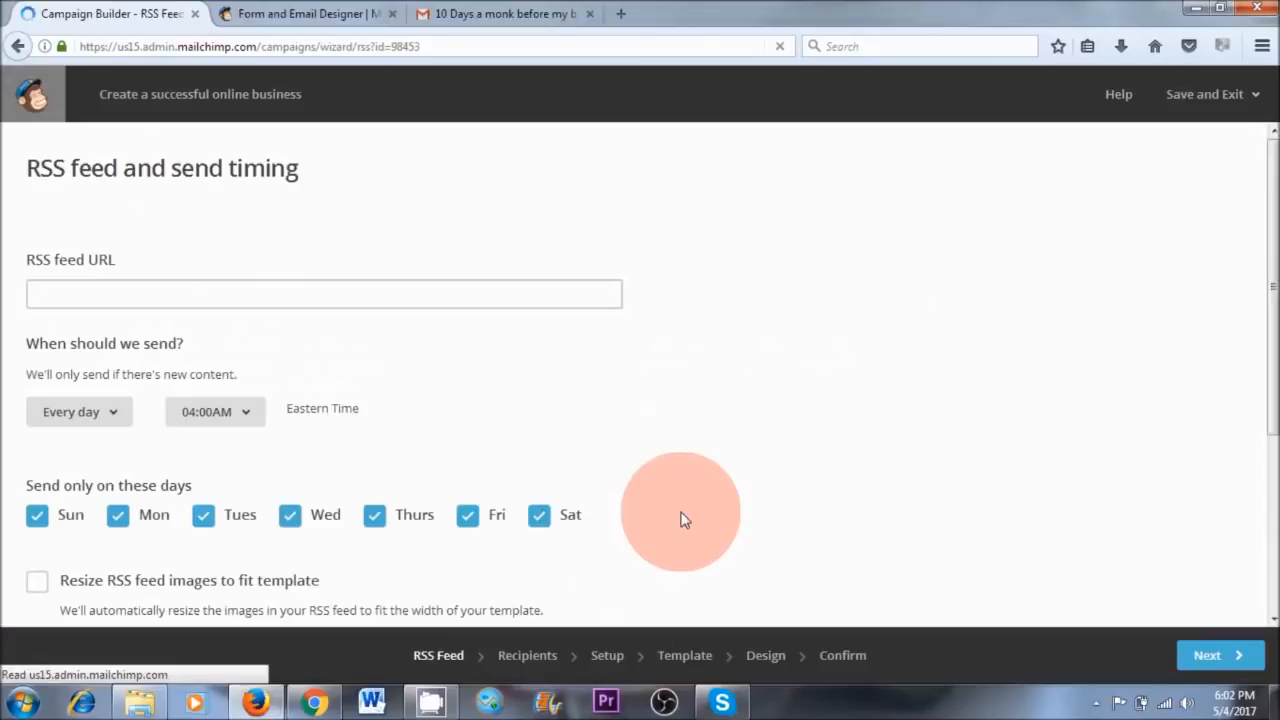
left_click(260, 298)
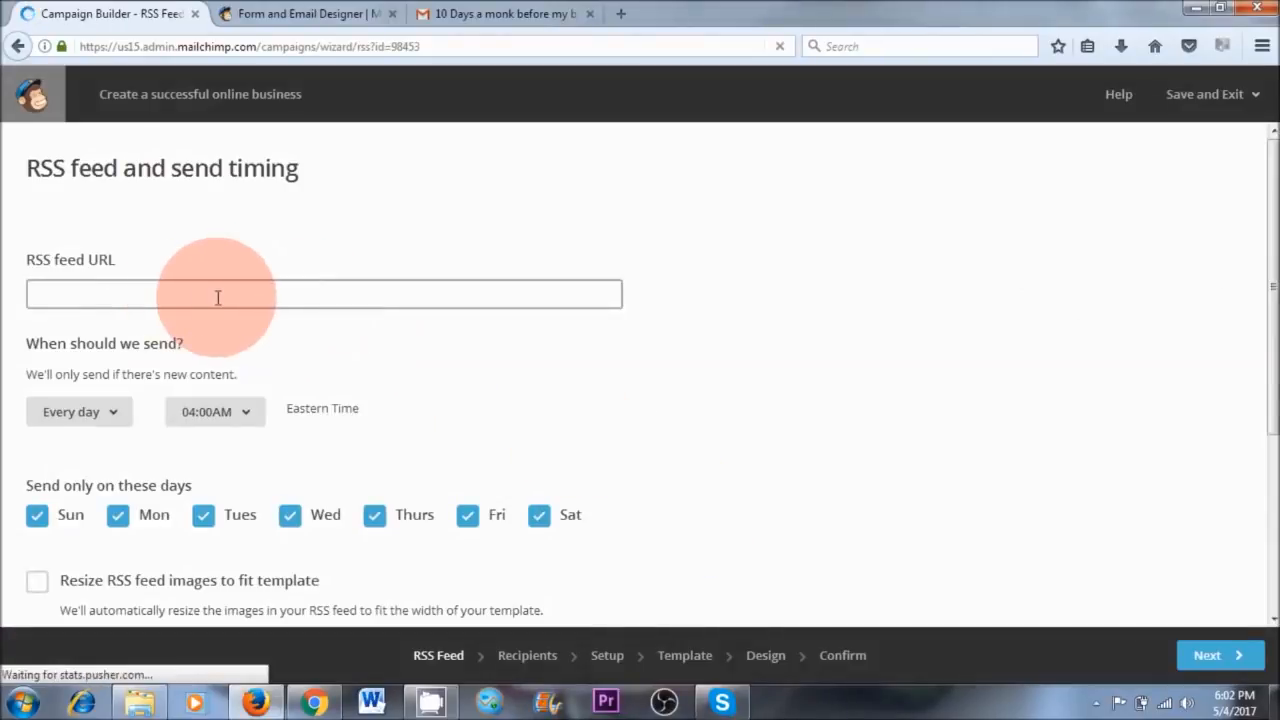
left_click(345, 300)
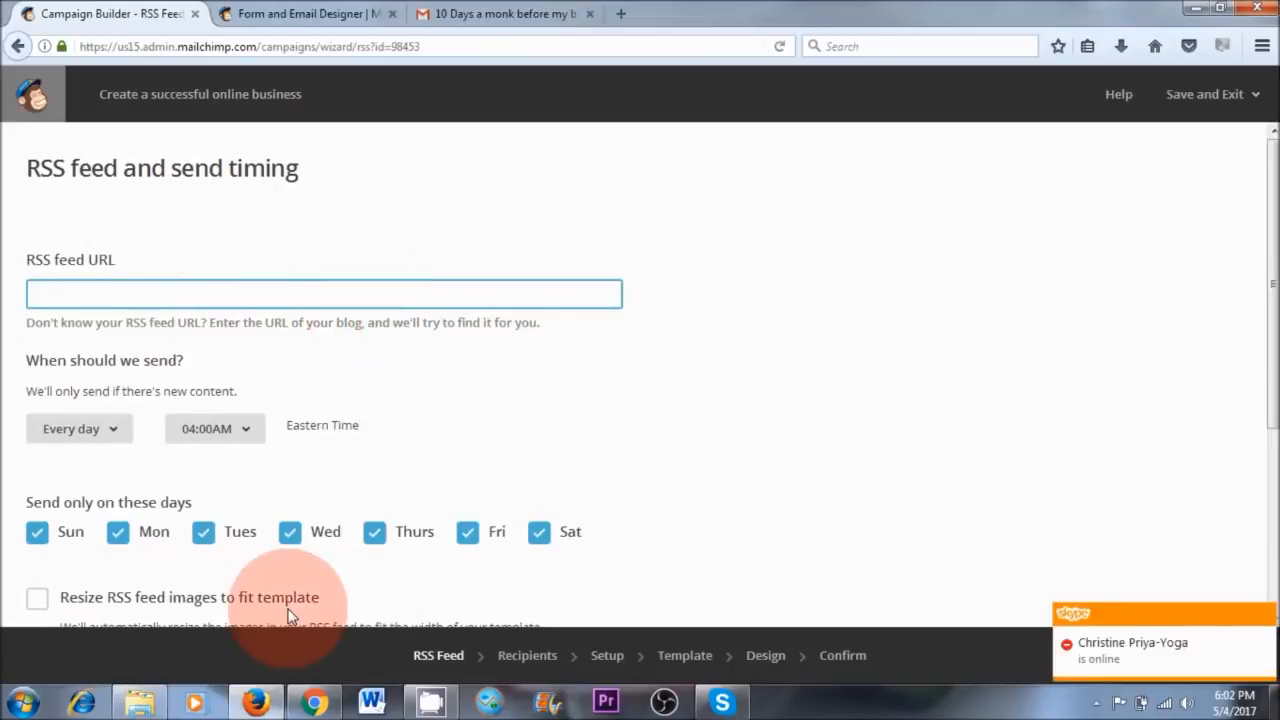
left_click(314, 703)
left_click(276, 44)
key("ctrl+c")
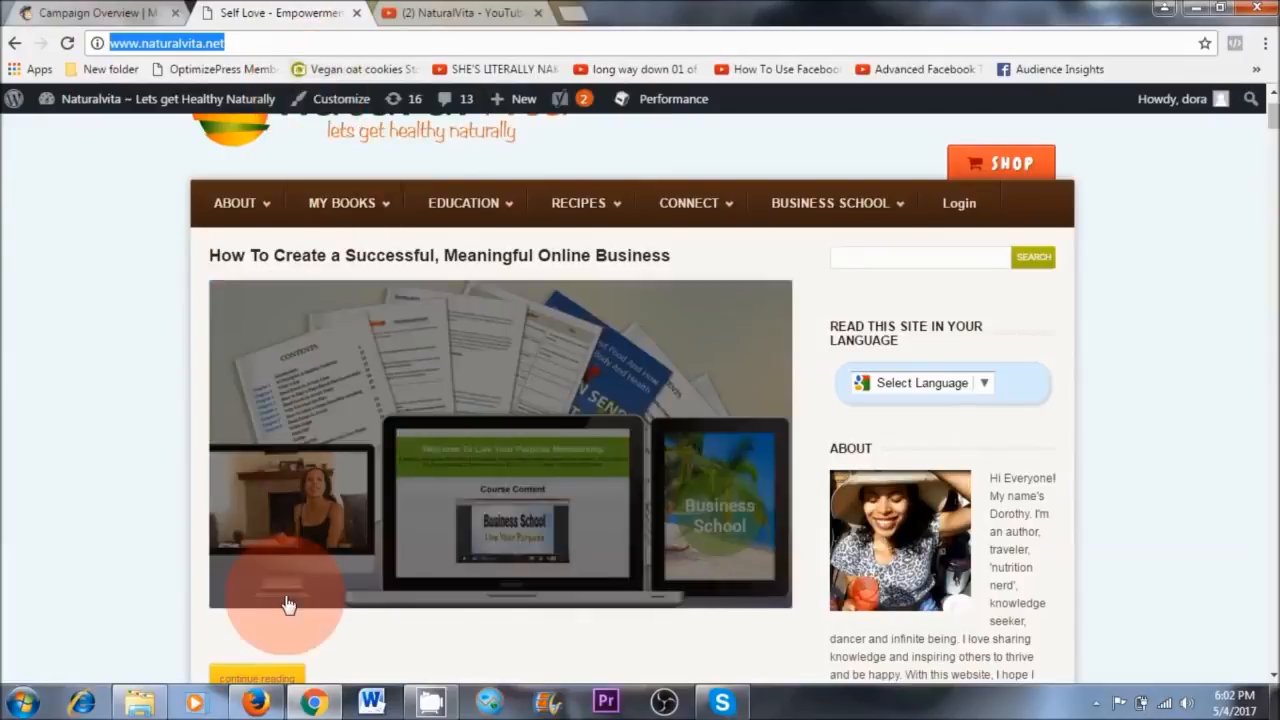
left_click(256, 703)
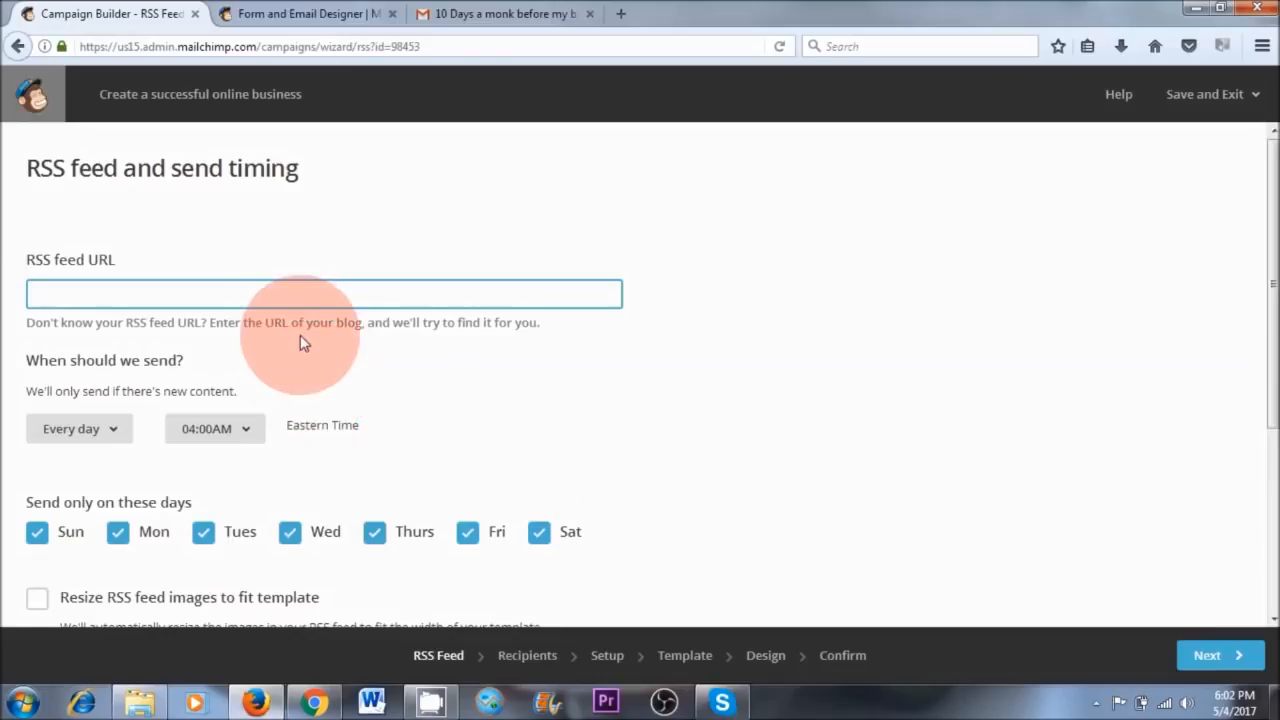
right_click(290, 294)
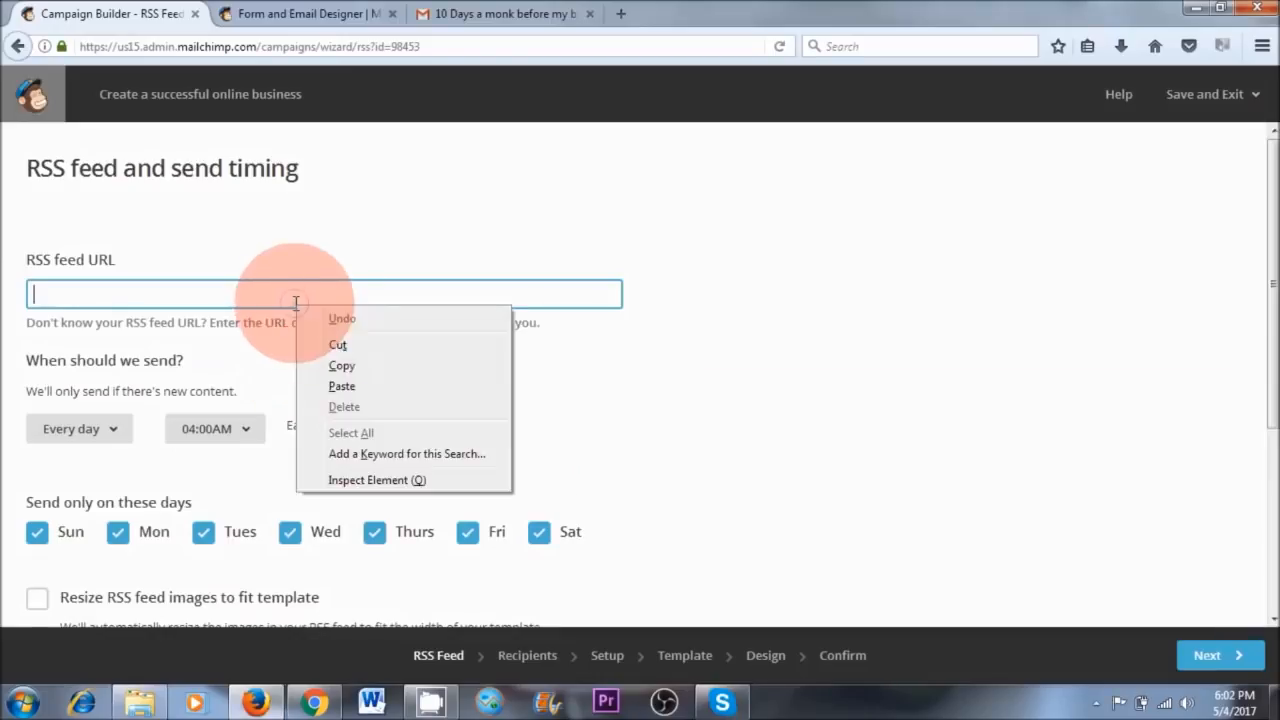
left_click(343, 386)
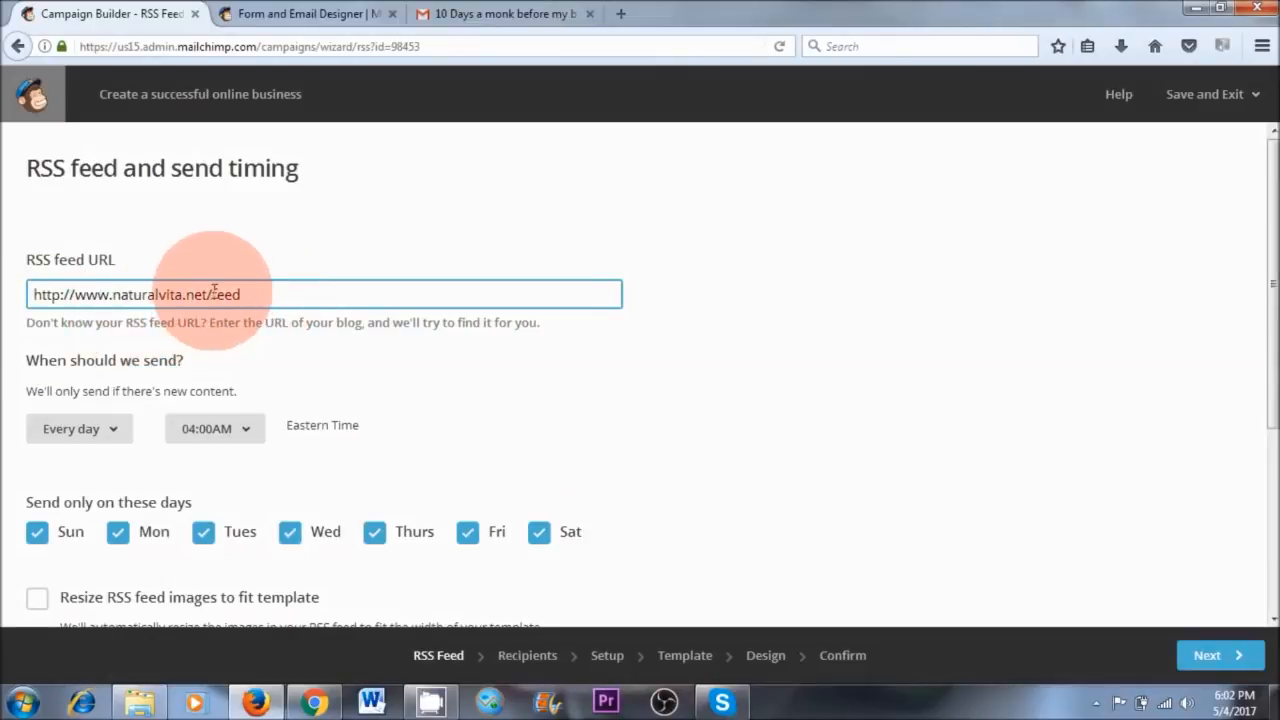
left_click(242, 310)
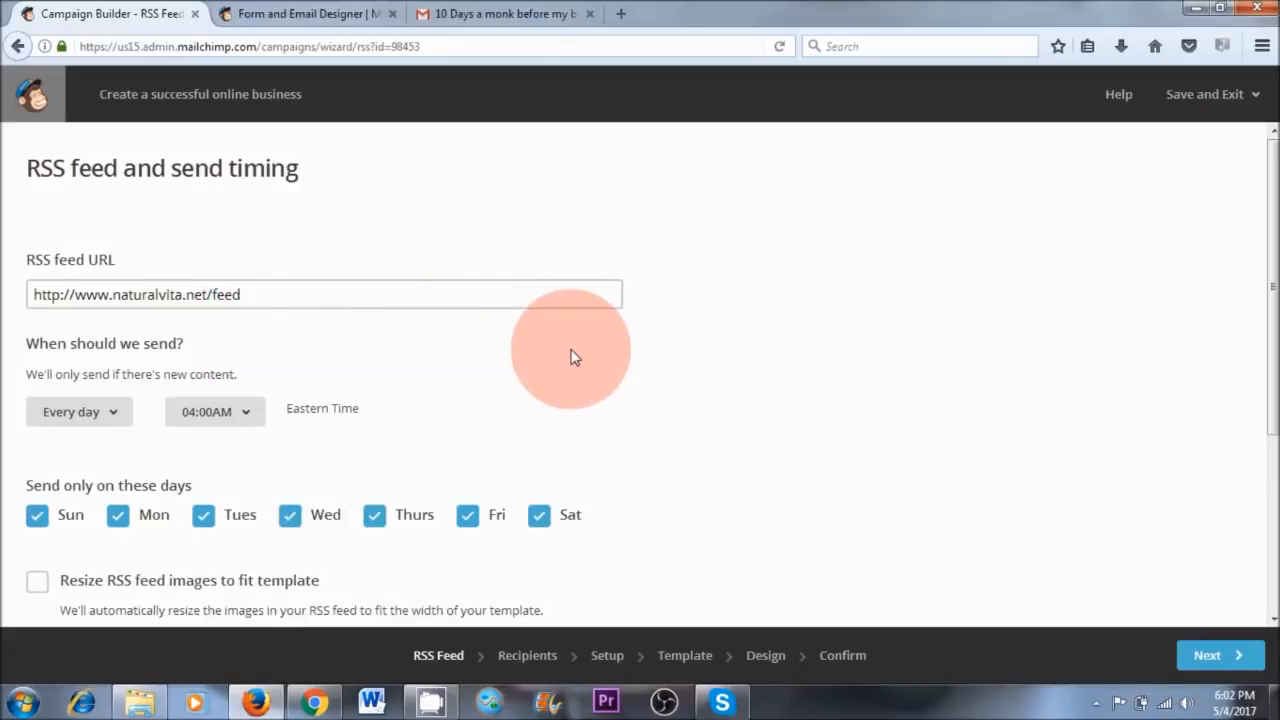
- Schedule the RSS campaign to send every week on Monday at 07:00AM and proceed to the recipients
scroll(574, 357, "down", 2)
left_click(80, 299)
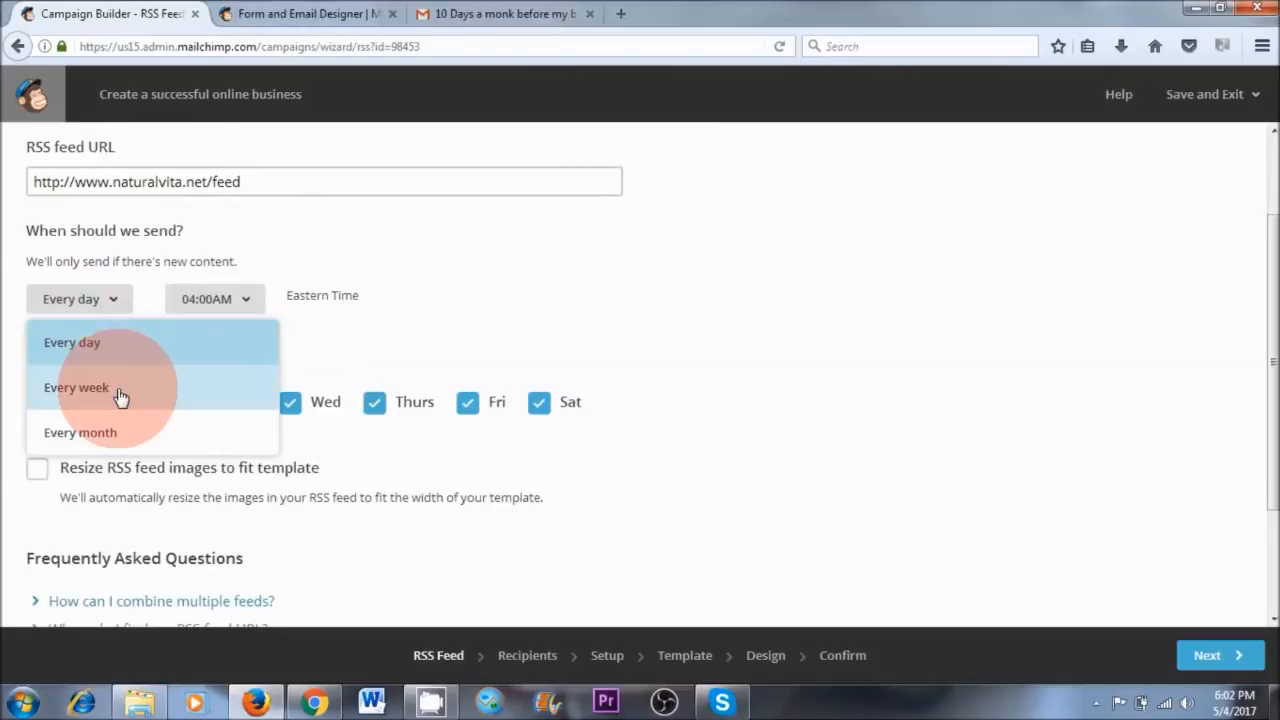
left_click(140, 390)
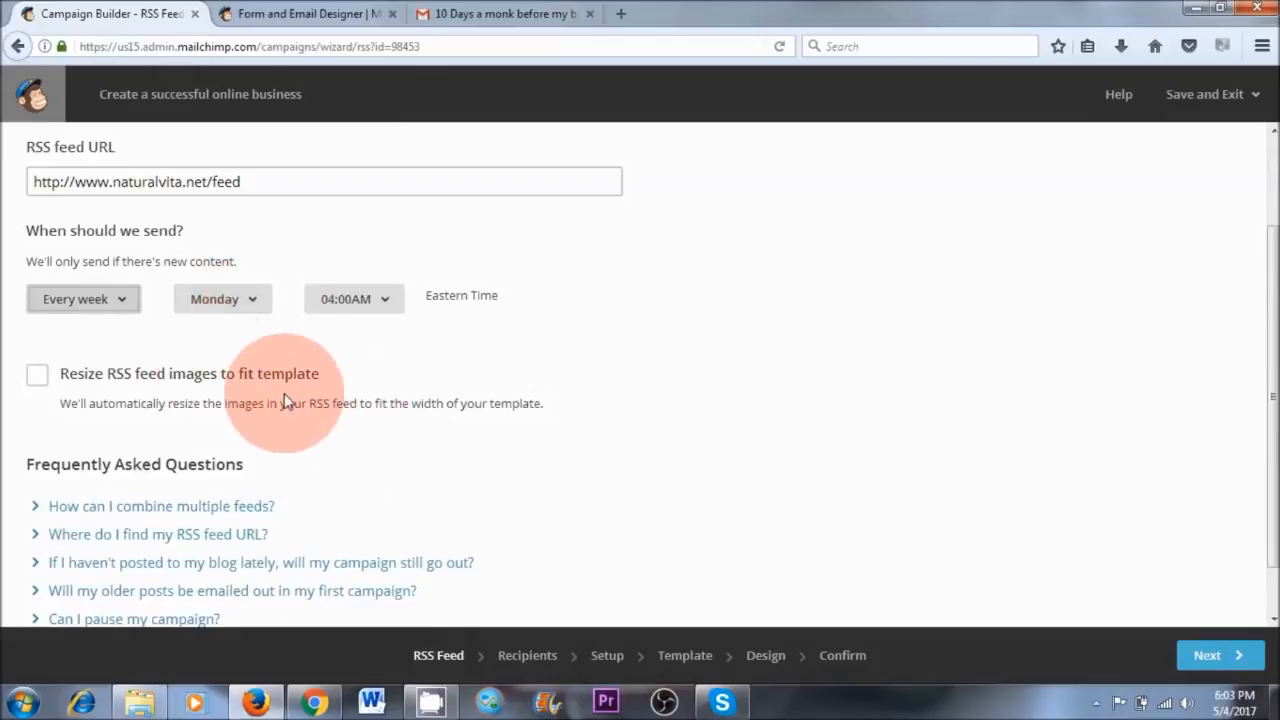
left_click(382, 305)
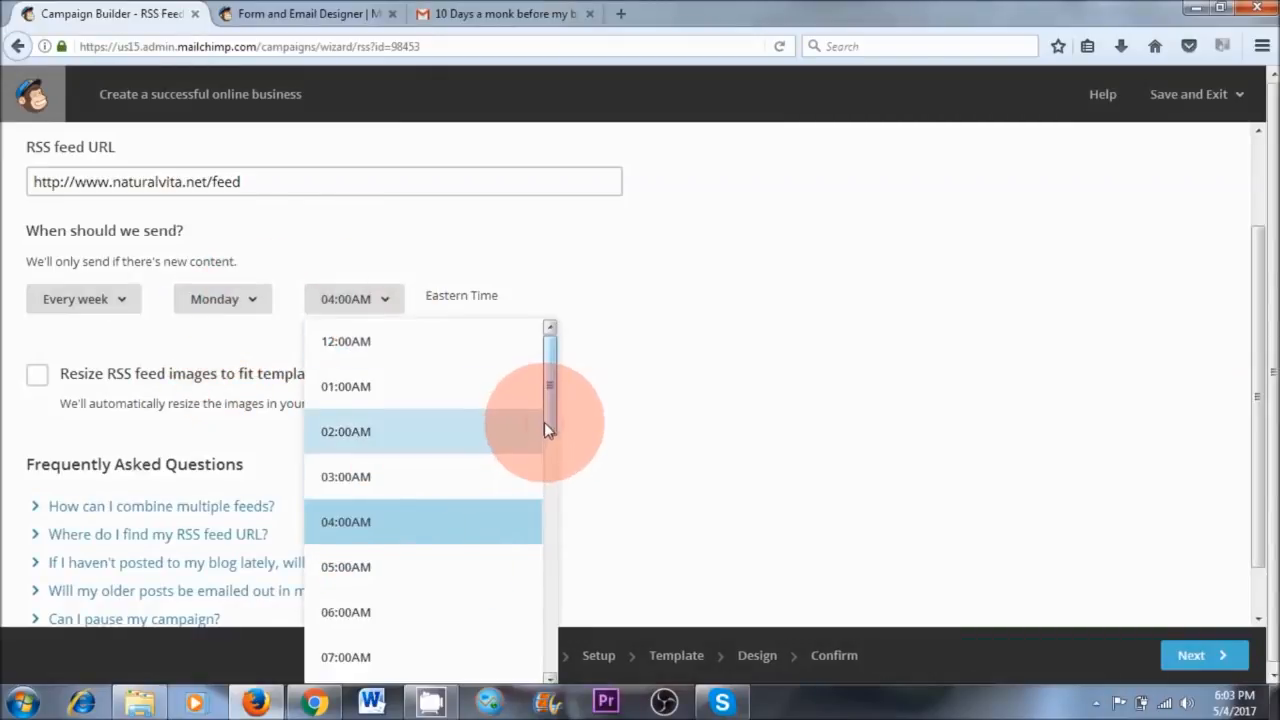
scroll(544, 422, "down", 2)
left_click(381, 569)
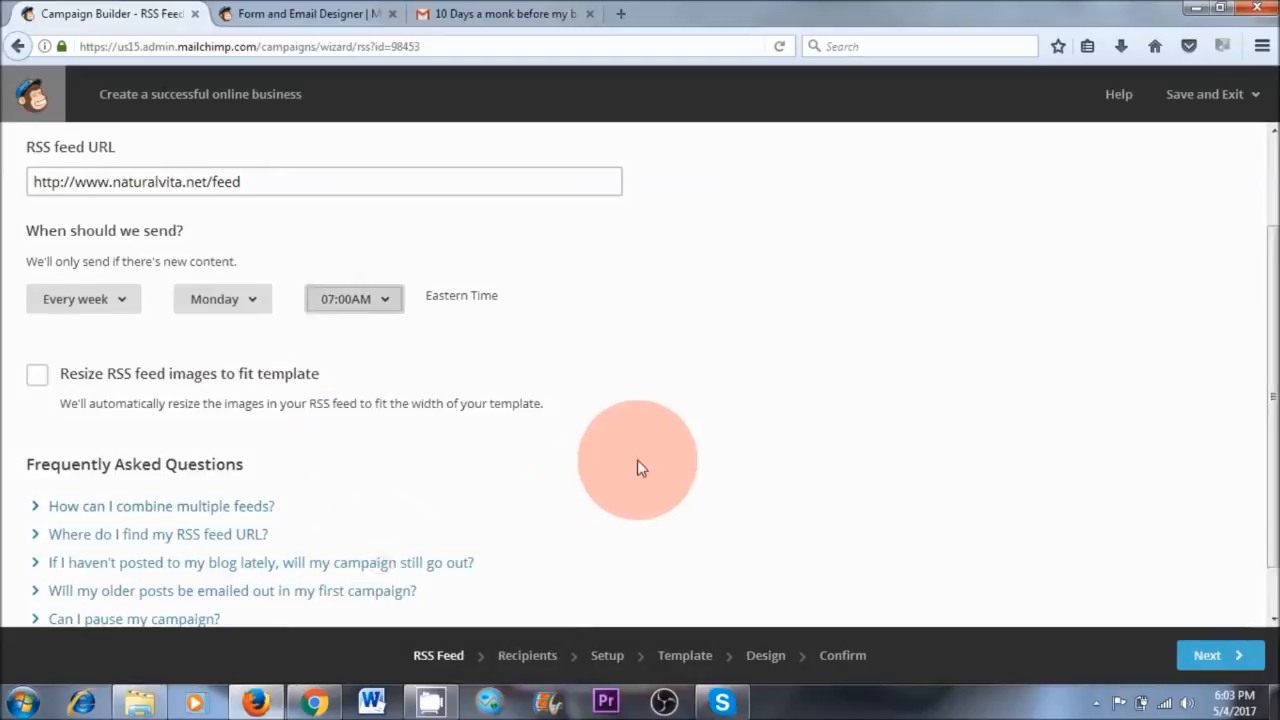
scroll(653, 432, "down", 1)
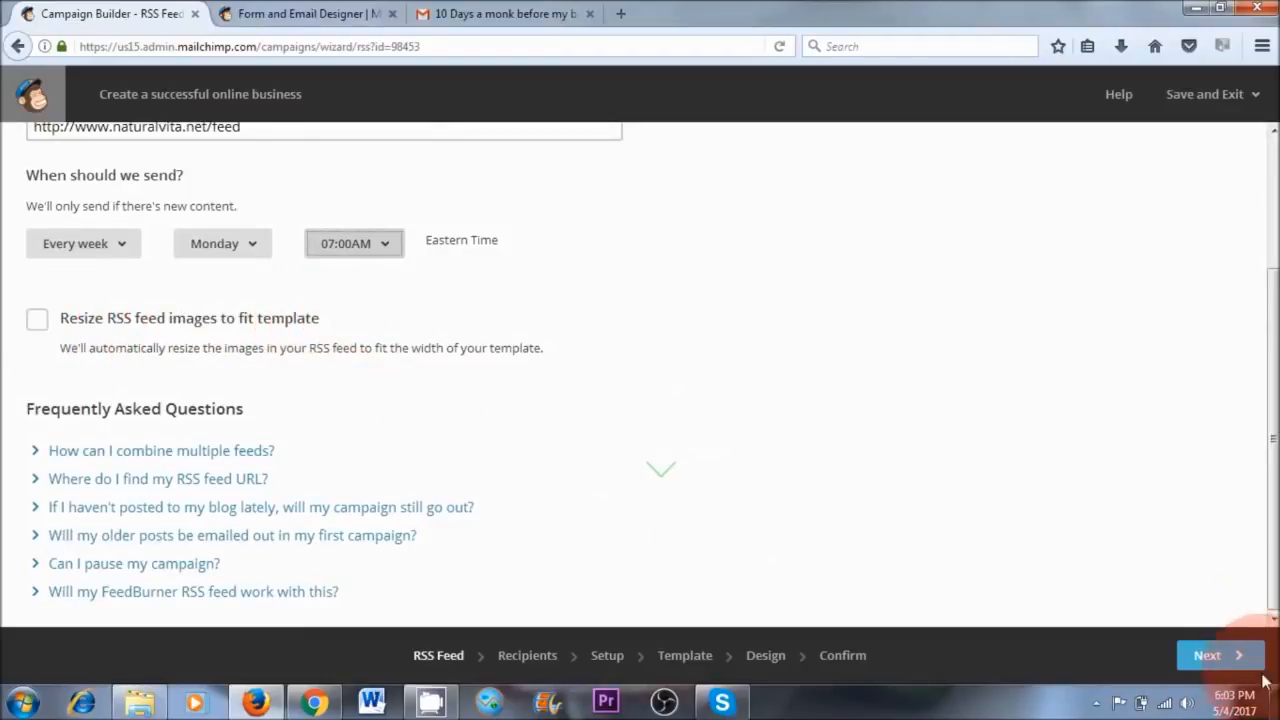
left_click(1221, 660)
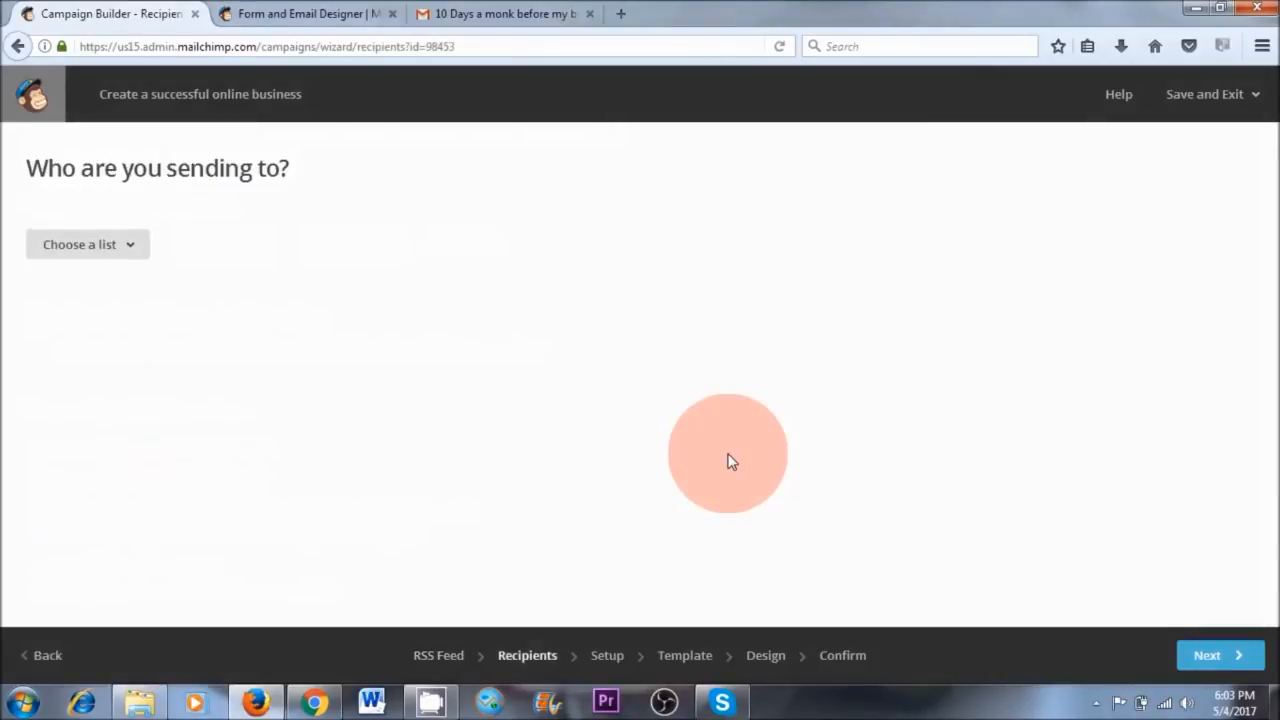
- Choose the entire Naturalvita Newsletter list as the recipients and continue to the campaign setup
left_click(96, 248)
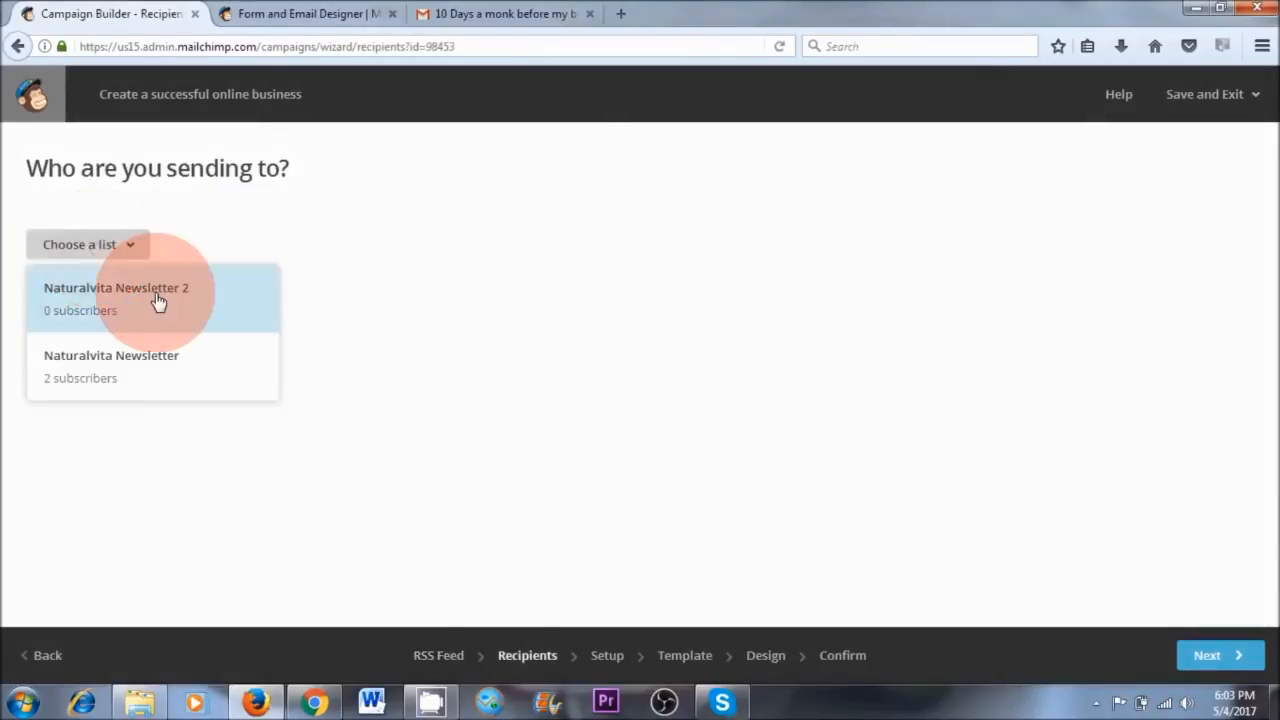
left_click(138, 374)
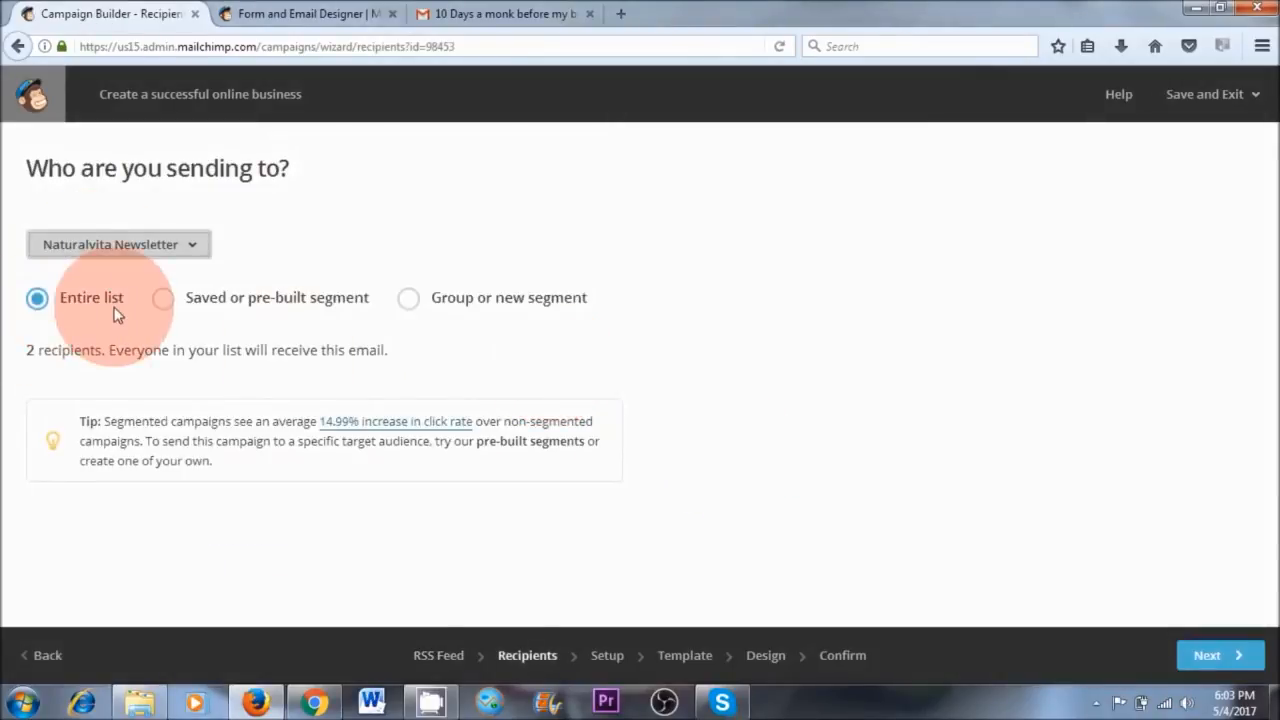
left_click(842, 655)
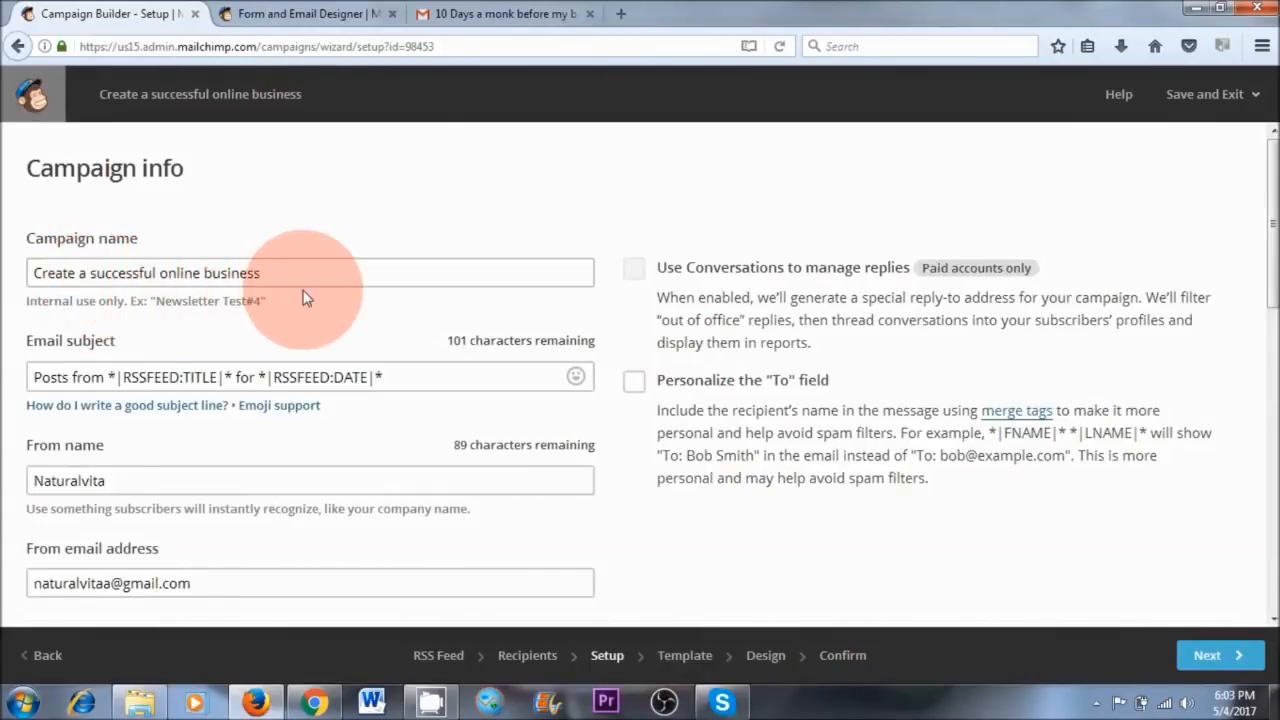
- Review the campaign info and tracking settings, enable Auto-convert video, and continue to the template selection
scroll(86, 243, "down", 4)
scroll(86, 229, "up", 2)
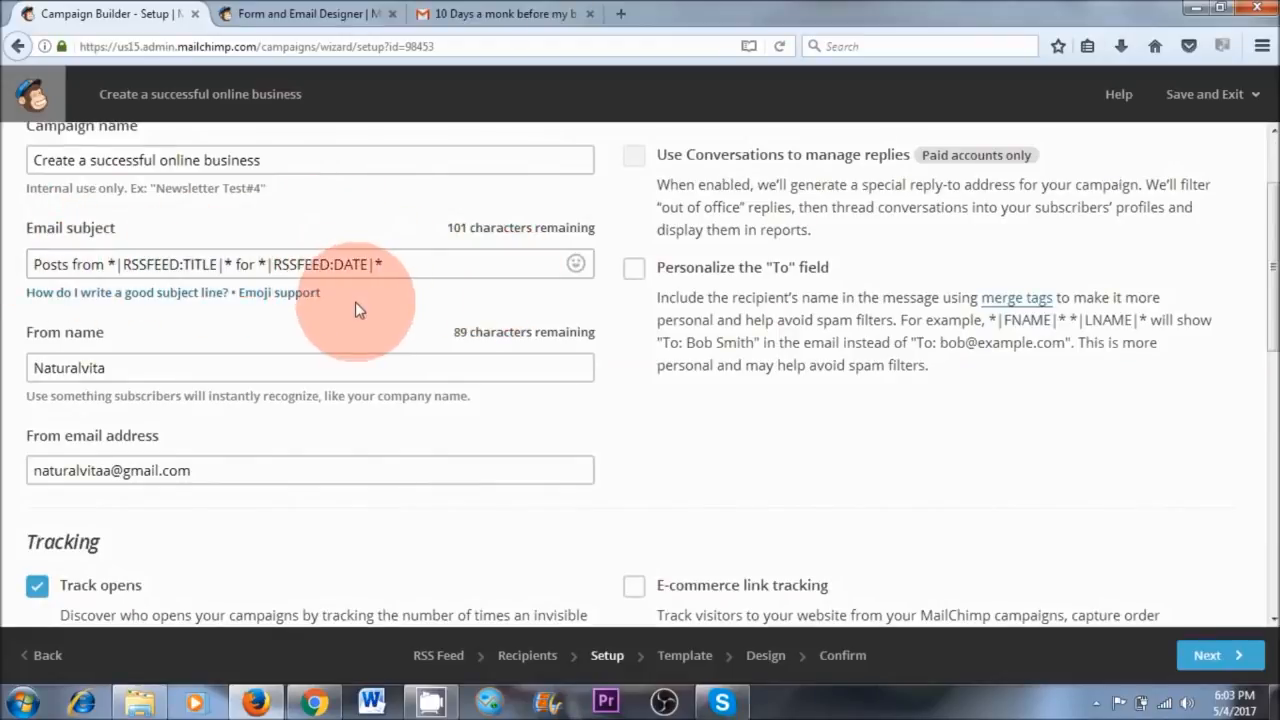
scroll(354, 348, "down", 6)
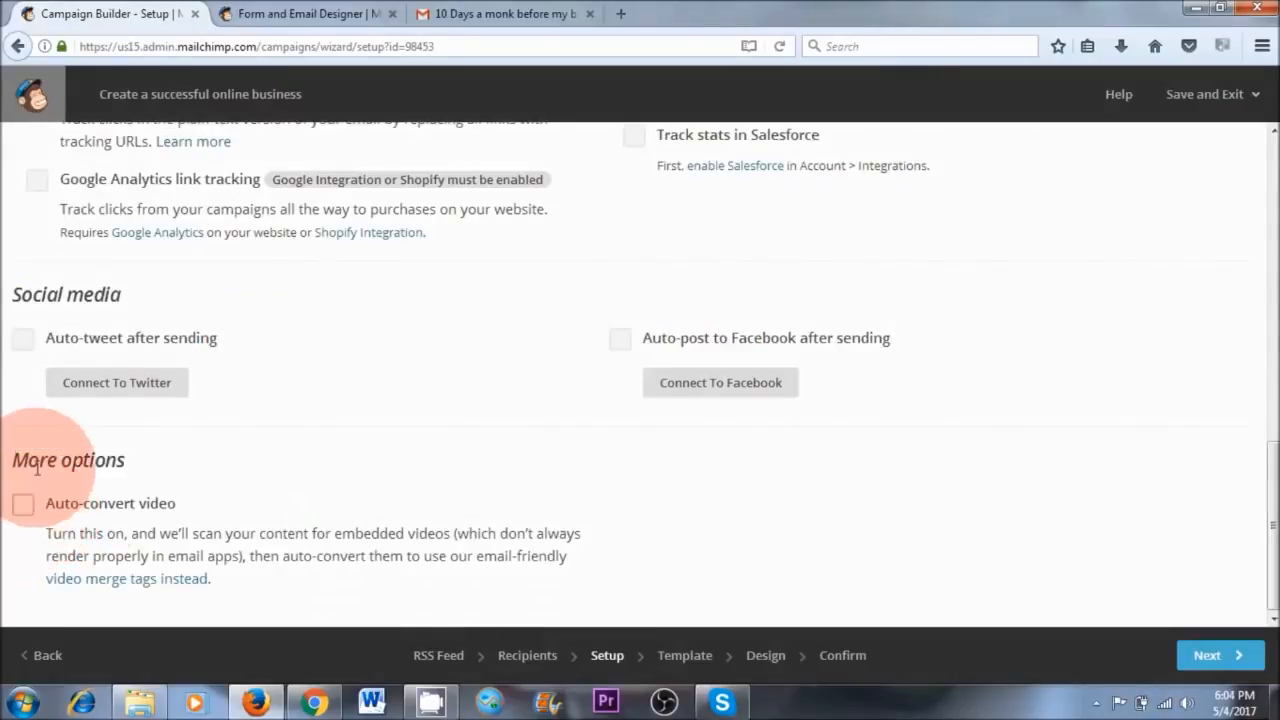
left_click(28, 506)
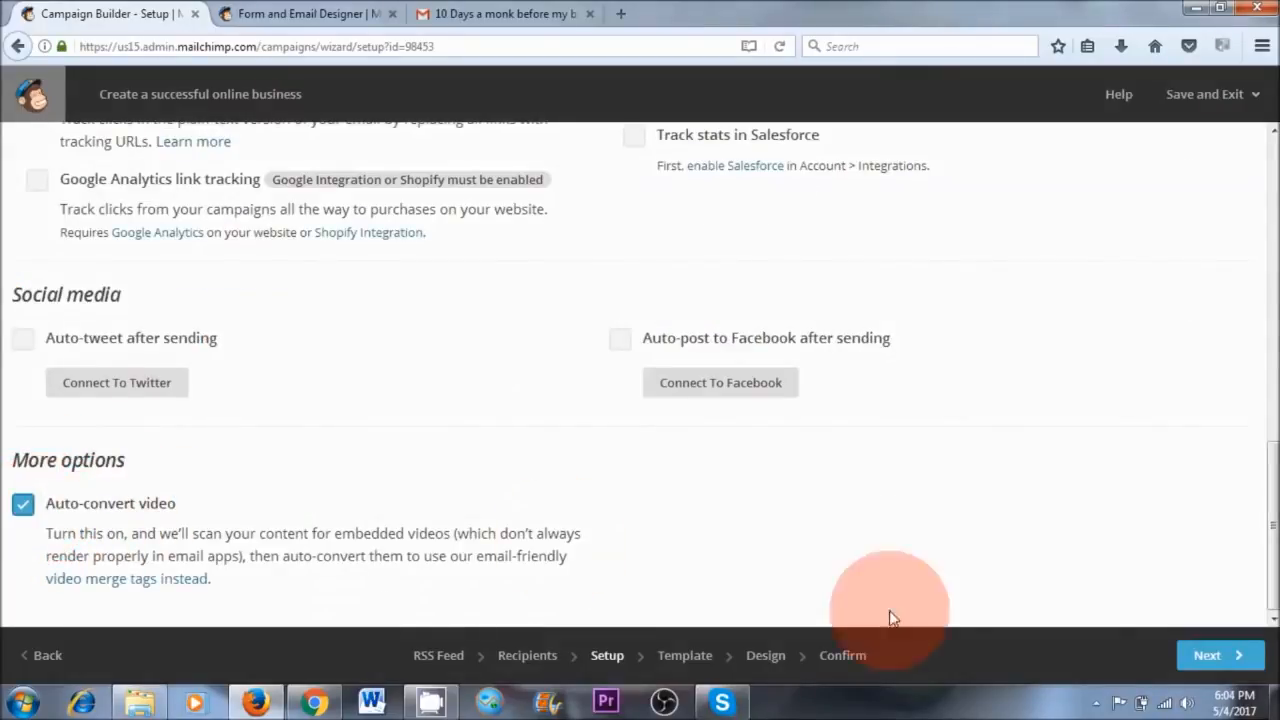
left_click(1210, 656)
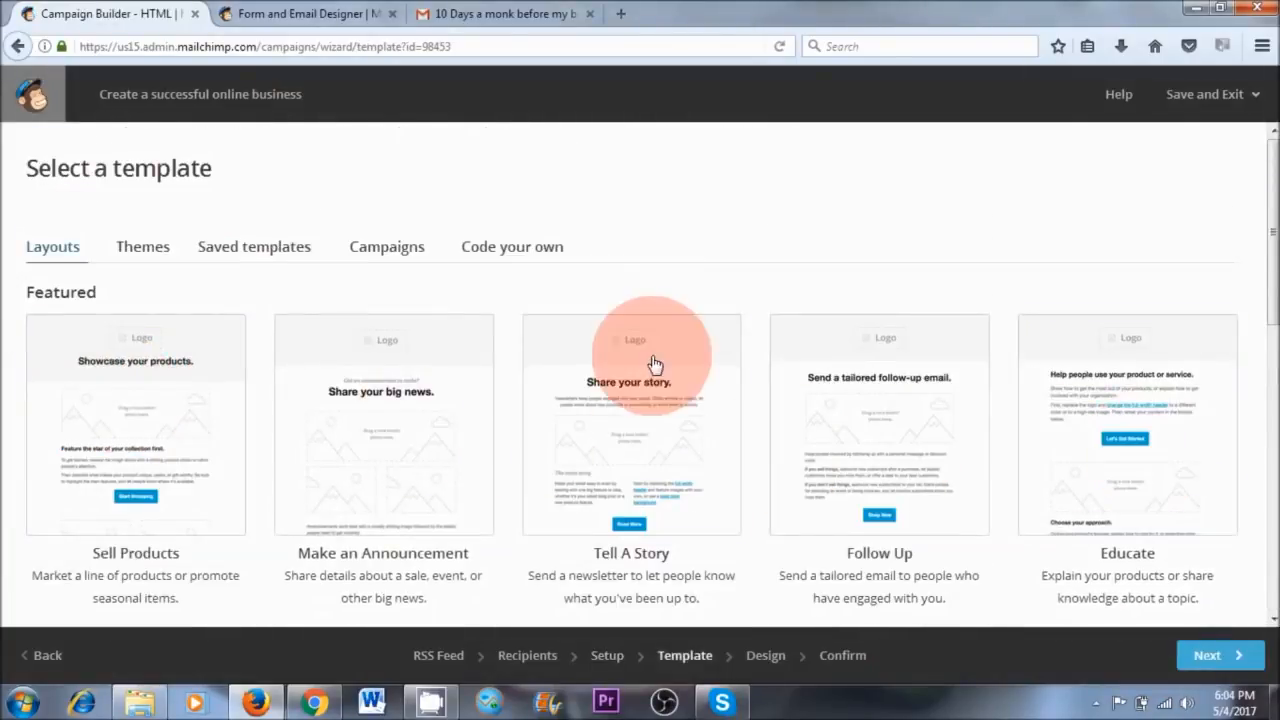
- Browse the themes and layouts, and select the basic 1 Column layout as the campaign's template
left_click(145, 250)
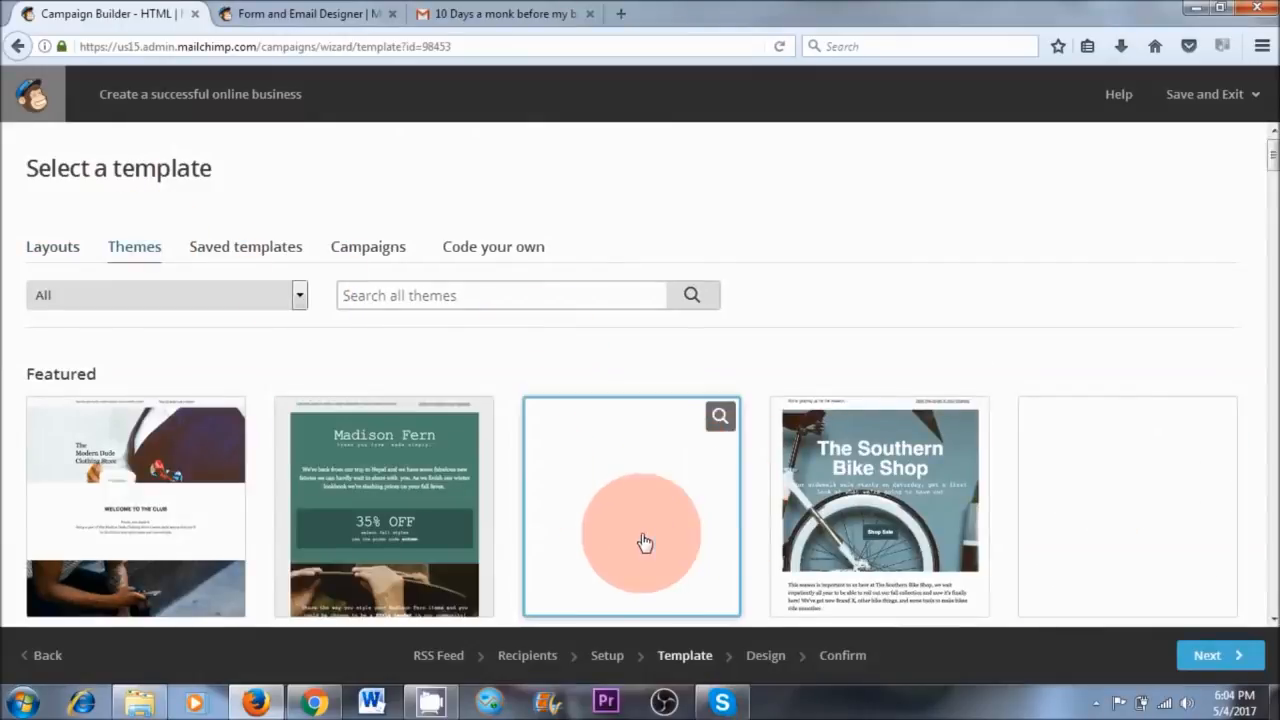
left_click(48, 250)
scroll(558, 432, "down", 2)
scroll(558, 432, "down", 2)
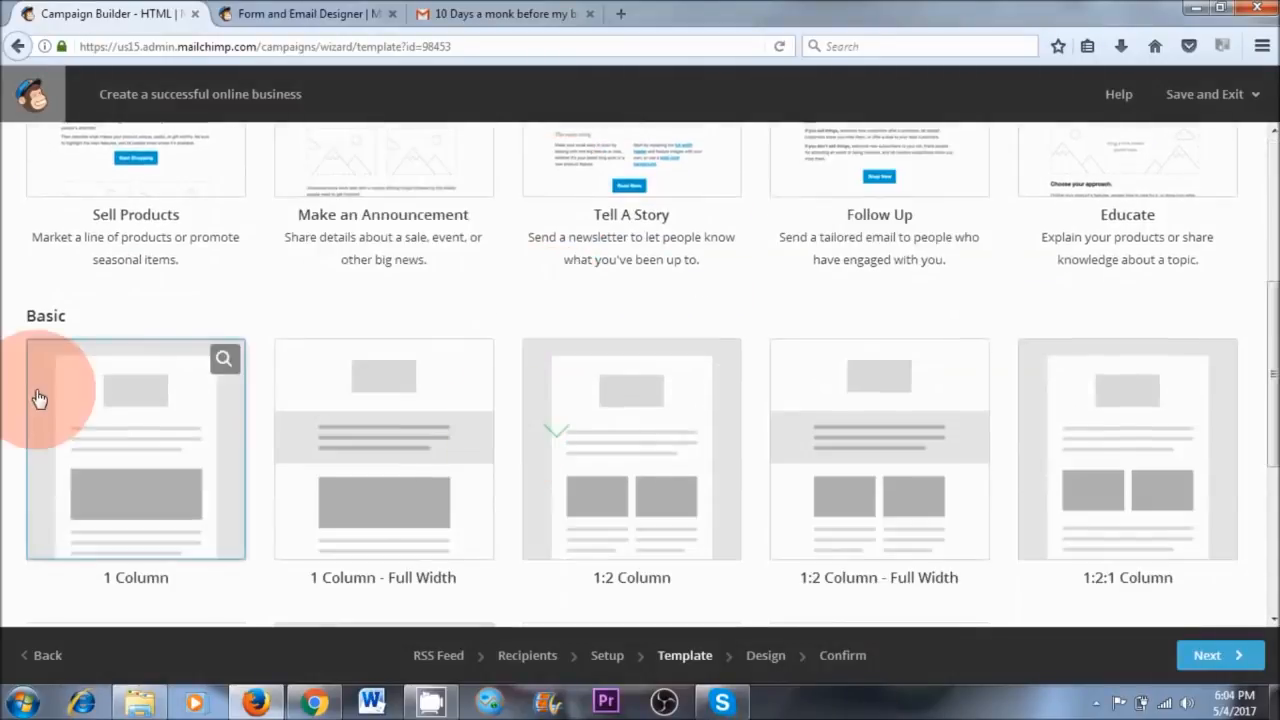
left_click(143, 457)
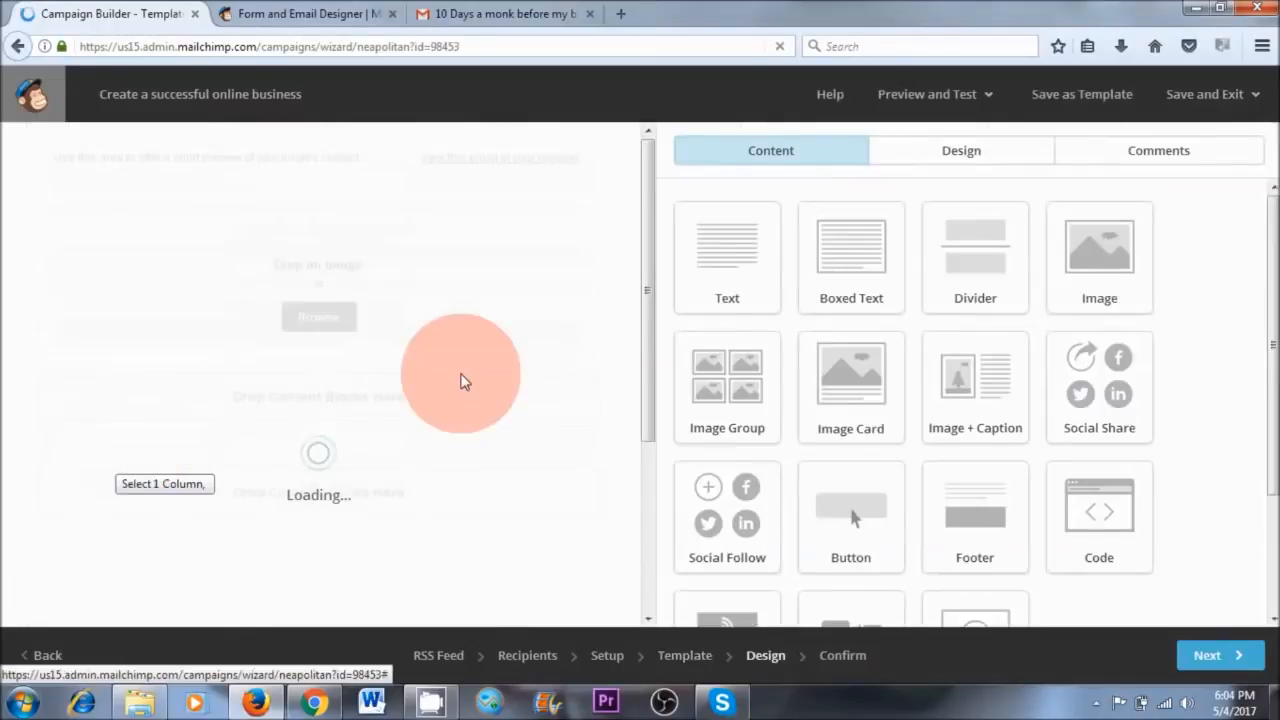
- Delete the preheader text block and the empty image block beneath it from the email design
mouse_move(540, 160)
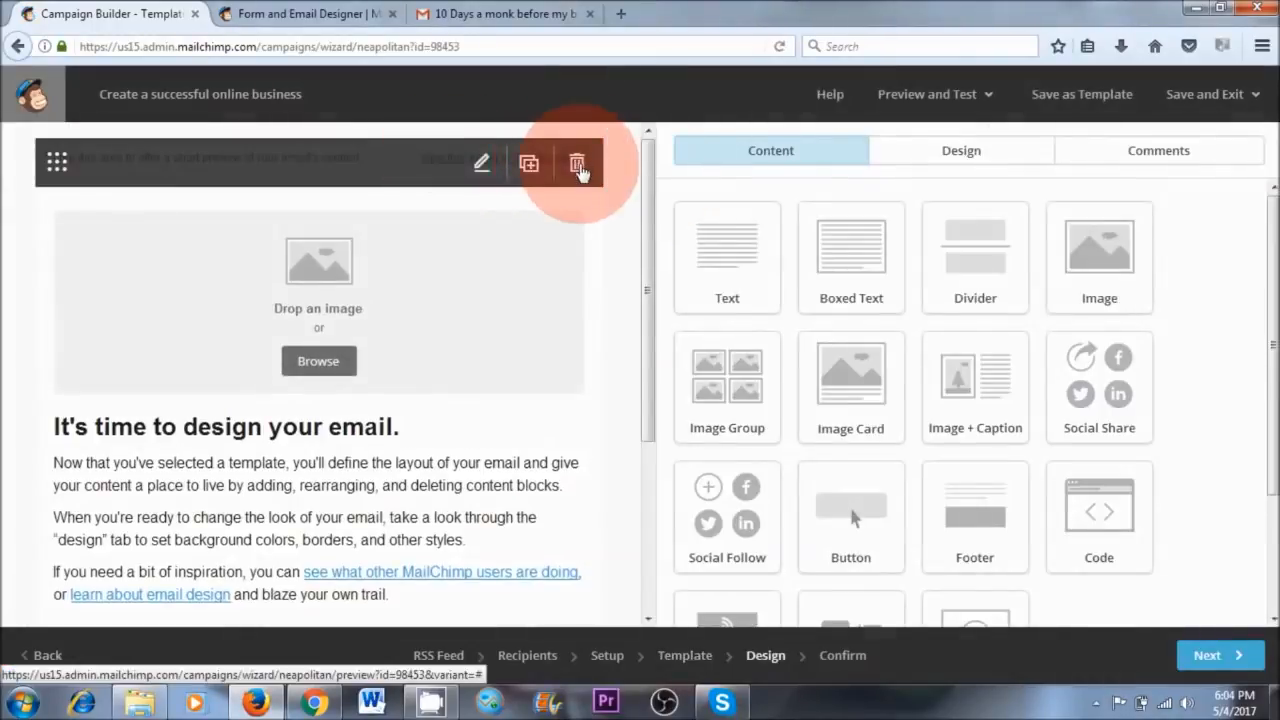
left_click(578, 168)
left_click(441, 455)
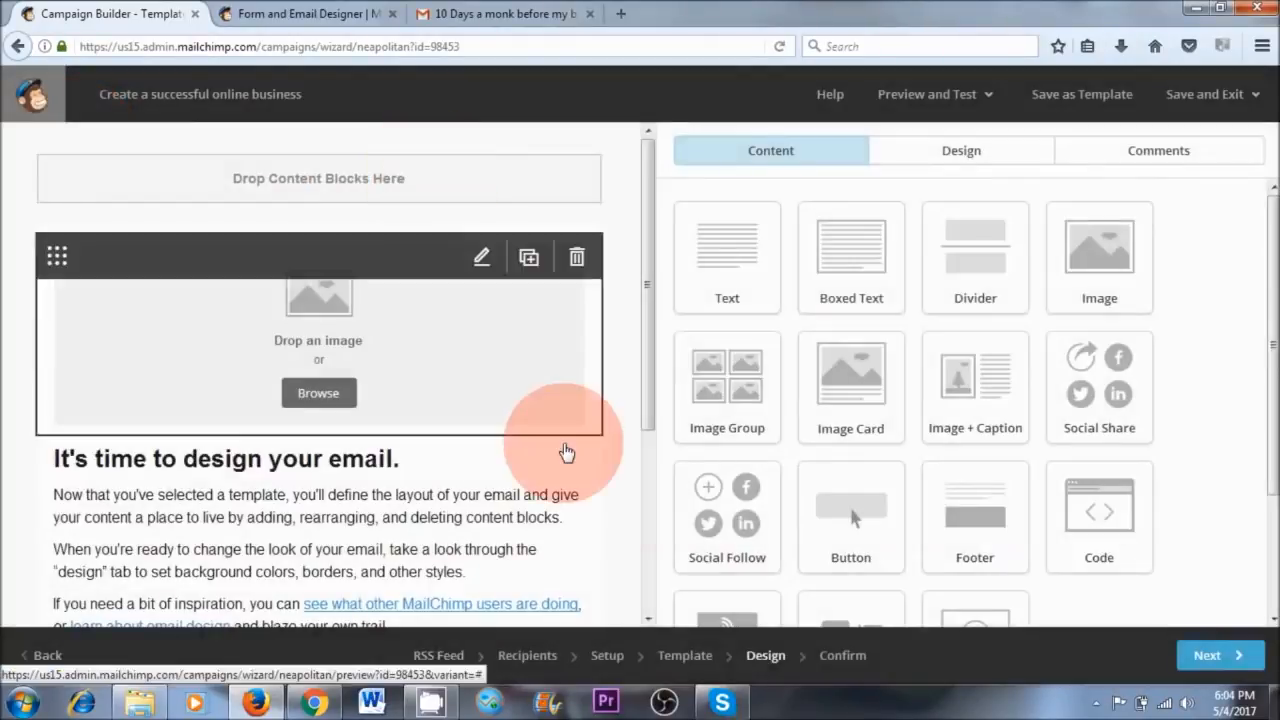
left_click(574, 241)
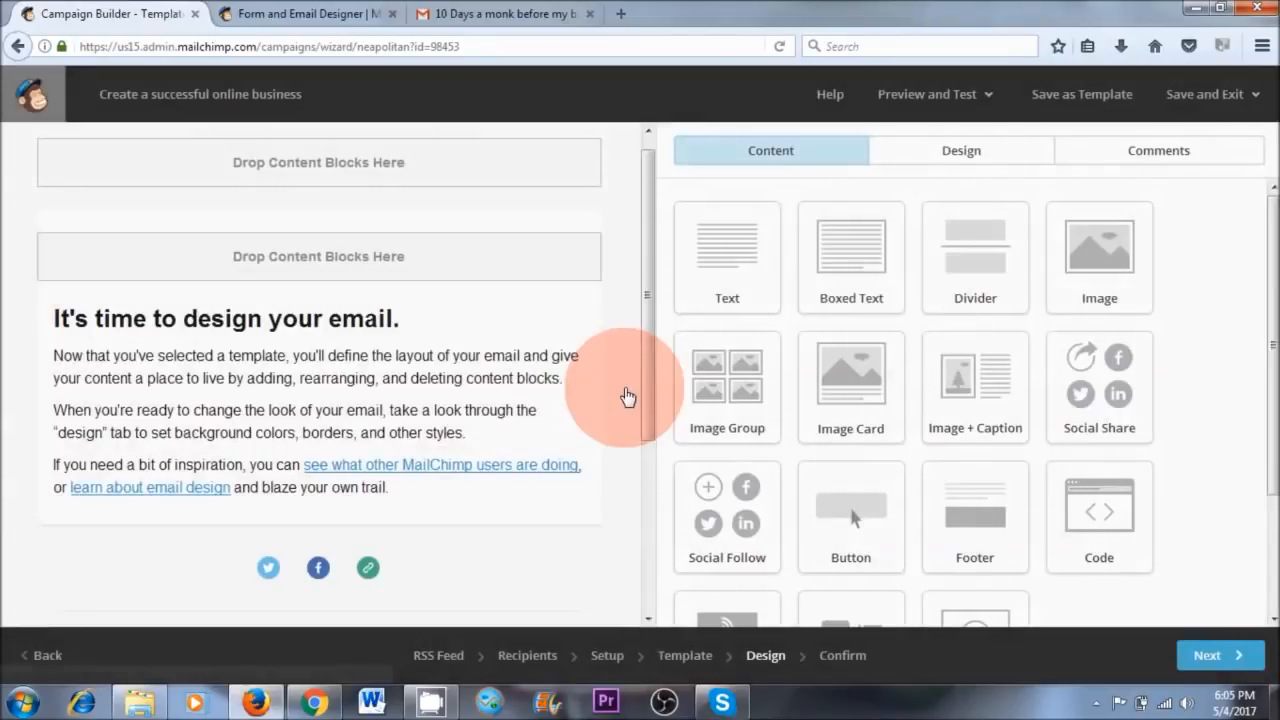
- Delete the "It's time to design your email." text block from the email body and confirm the deletion
mouse_move(560, 402)
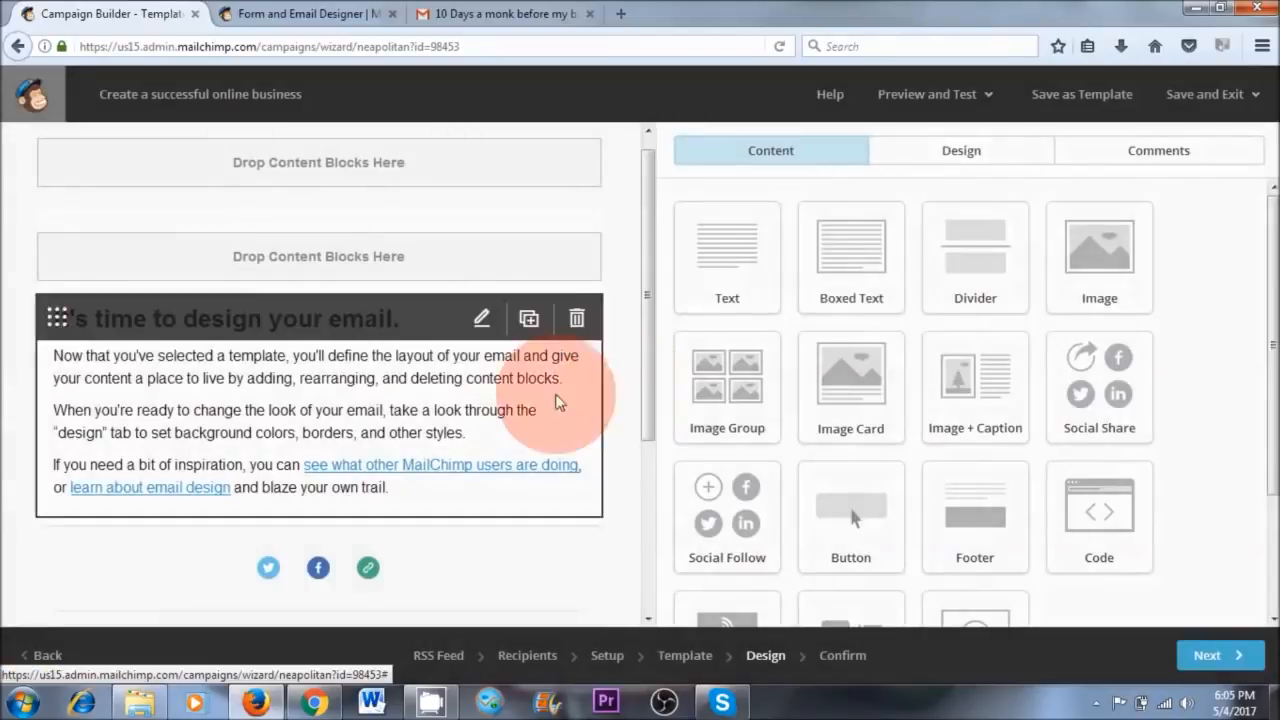
left_click(577, 320)
left_click(439, 455)
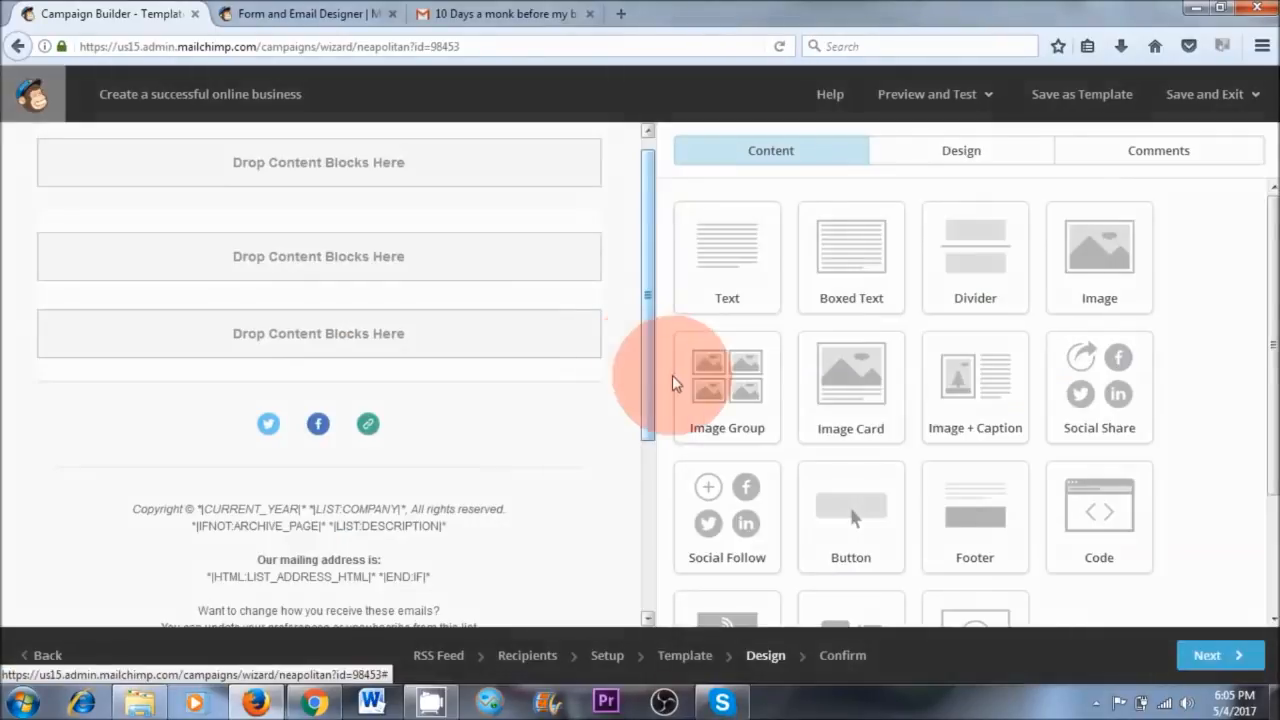
- Add an RSS Header block to the email's preheader section and save it
left_click_drag(1273, 315, 1275, 426)
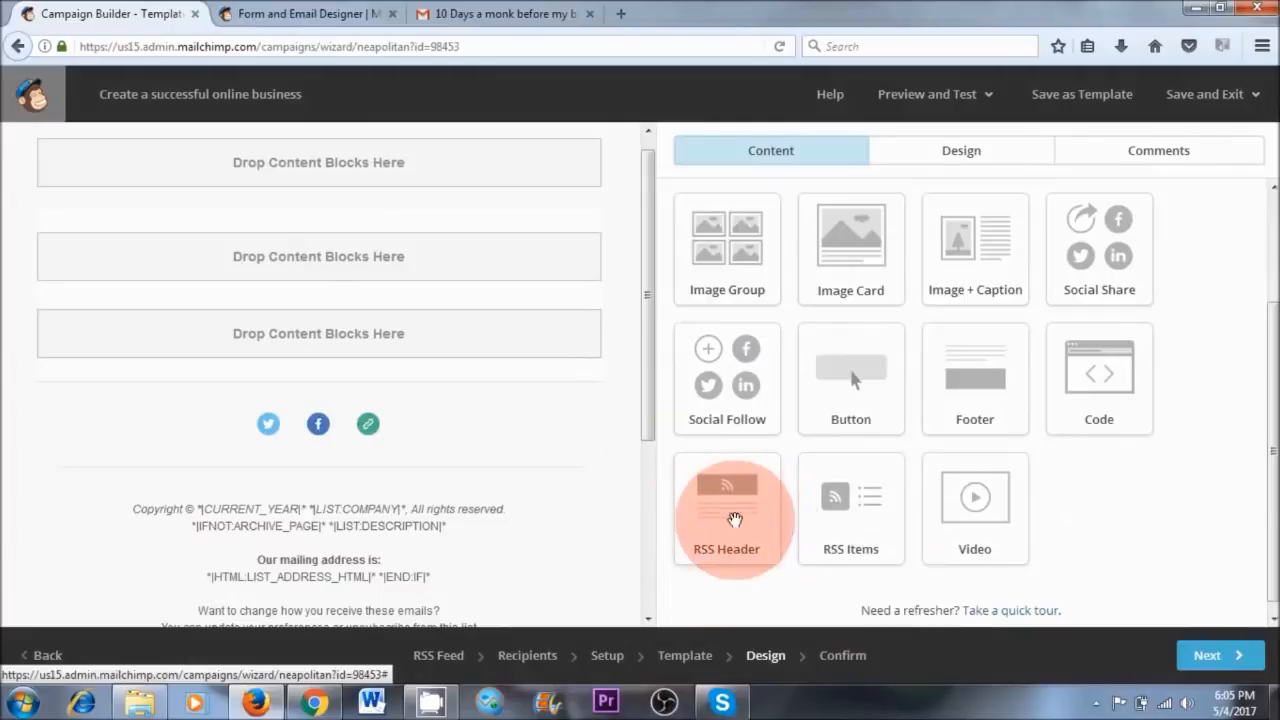
left_click(856, 548)
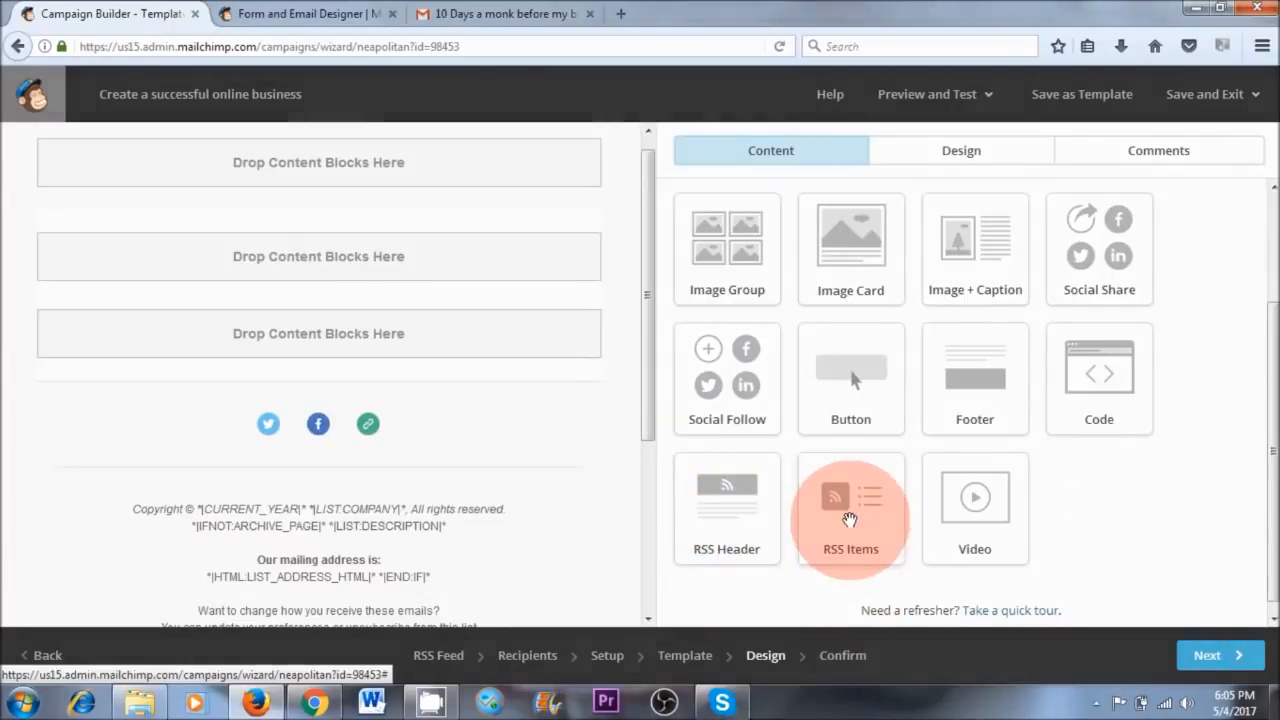
left_click_drag(745, 515, 240, 165)
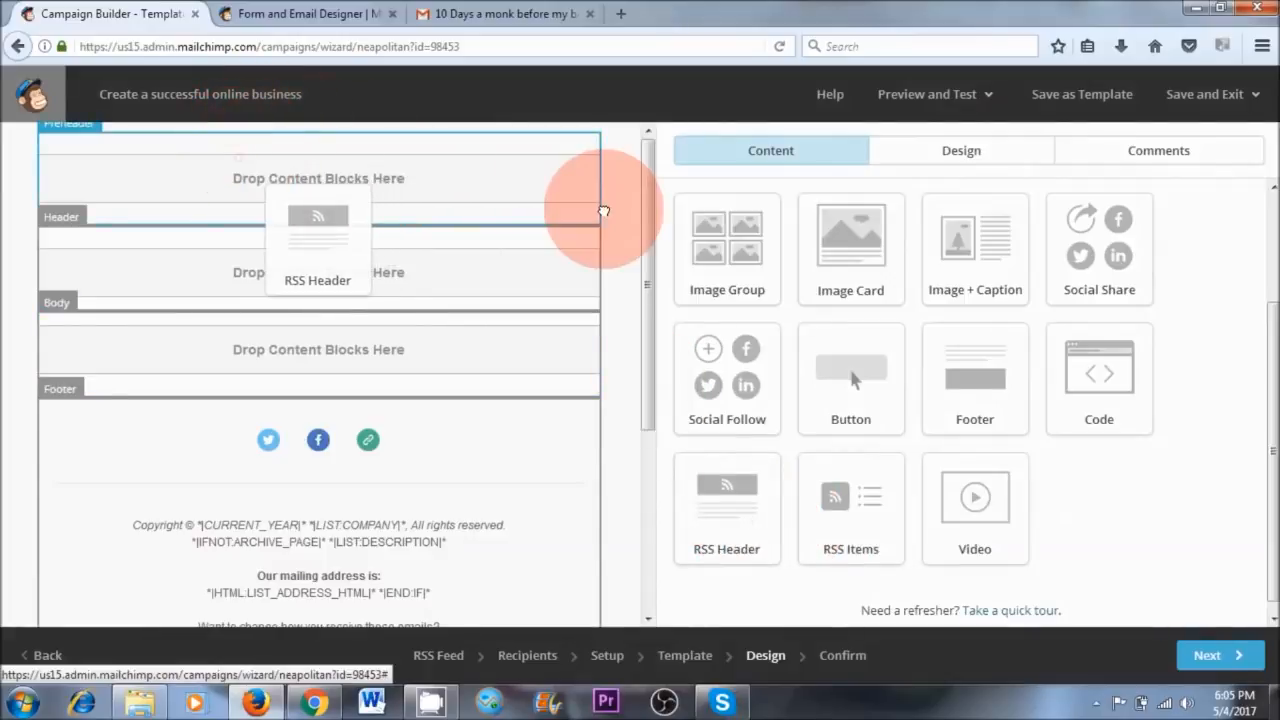
left_click(866, 300)
left_click(762, 303)
left_click(724, 603)
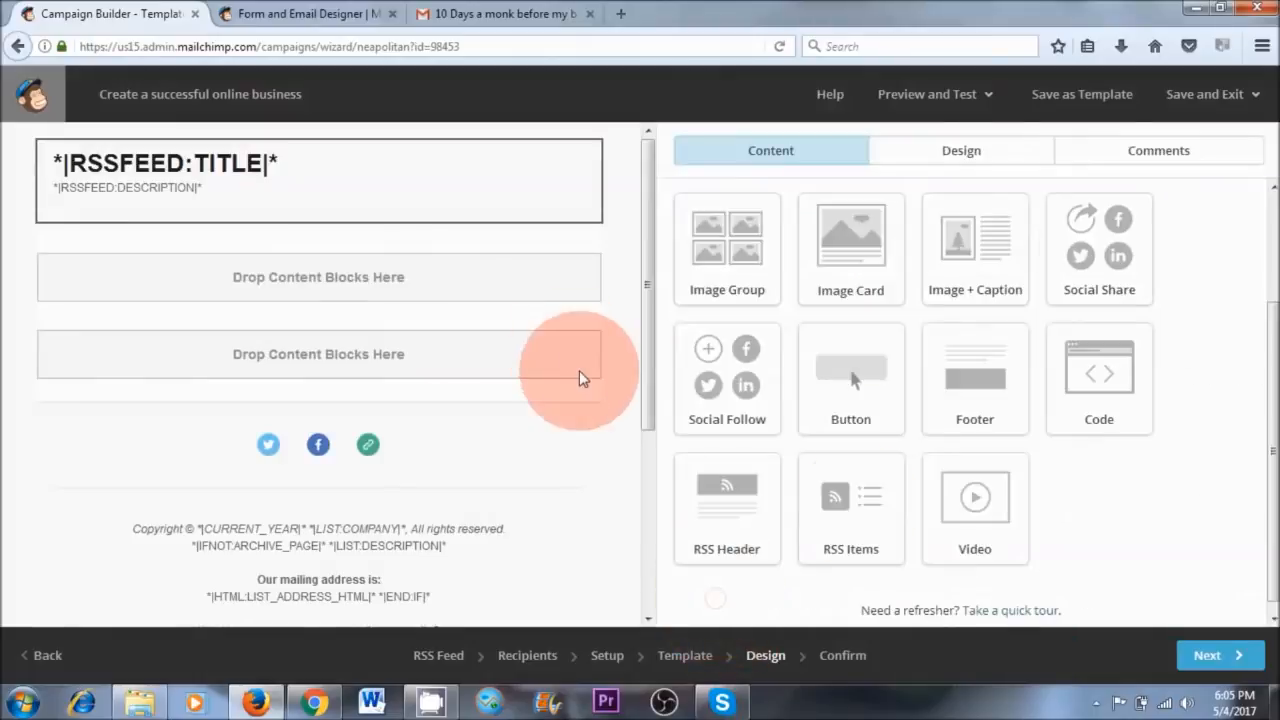
- Add an RSS Items block with the Excerpts style directly beneath the RSS header and save it
left_click_drag(871, 486, 196, 273)
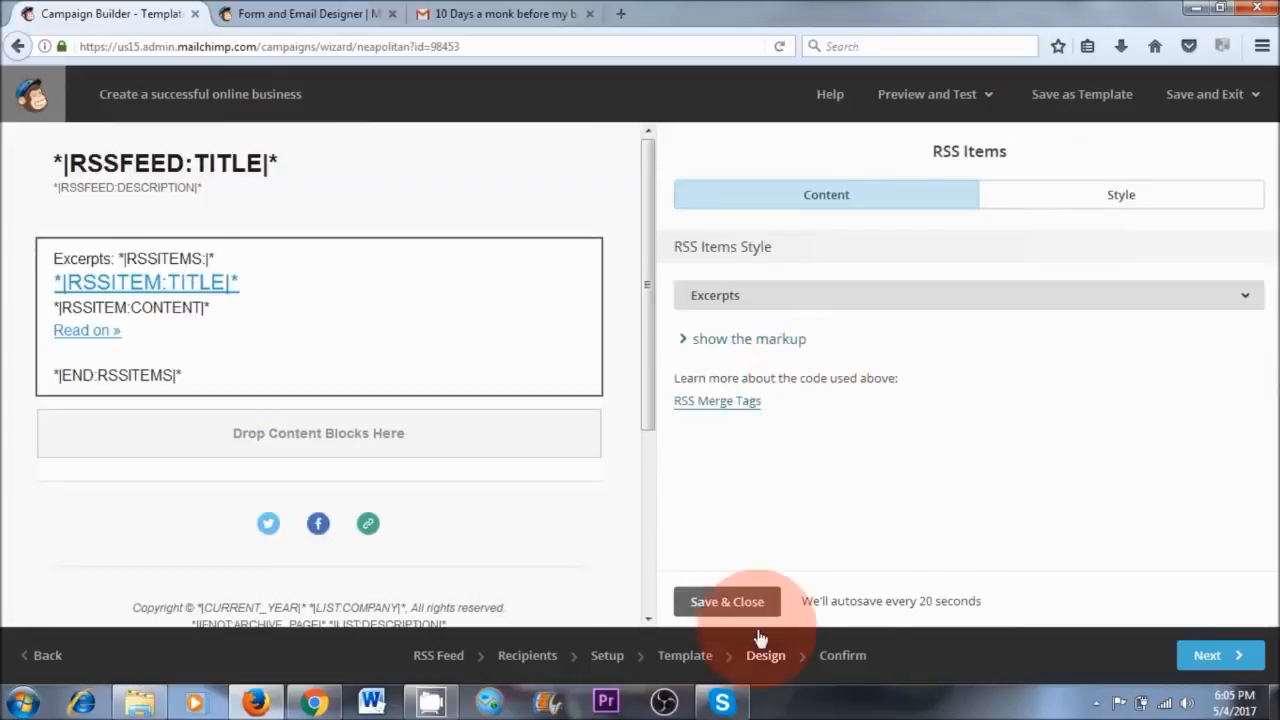
left_click(727, 601)
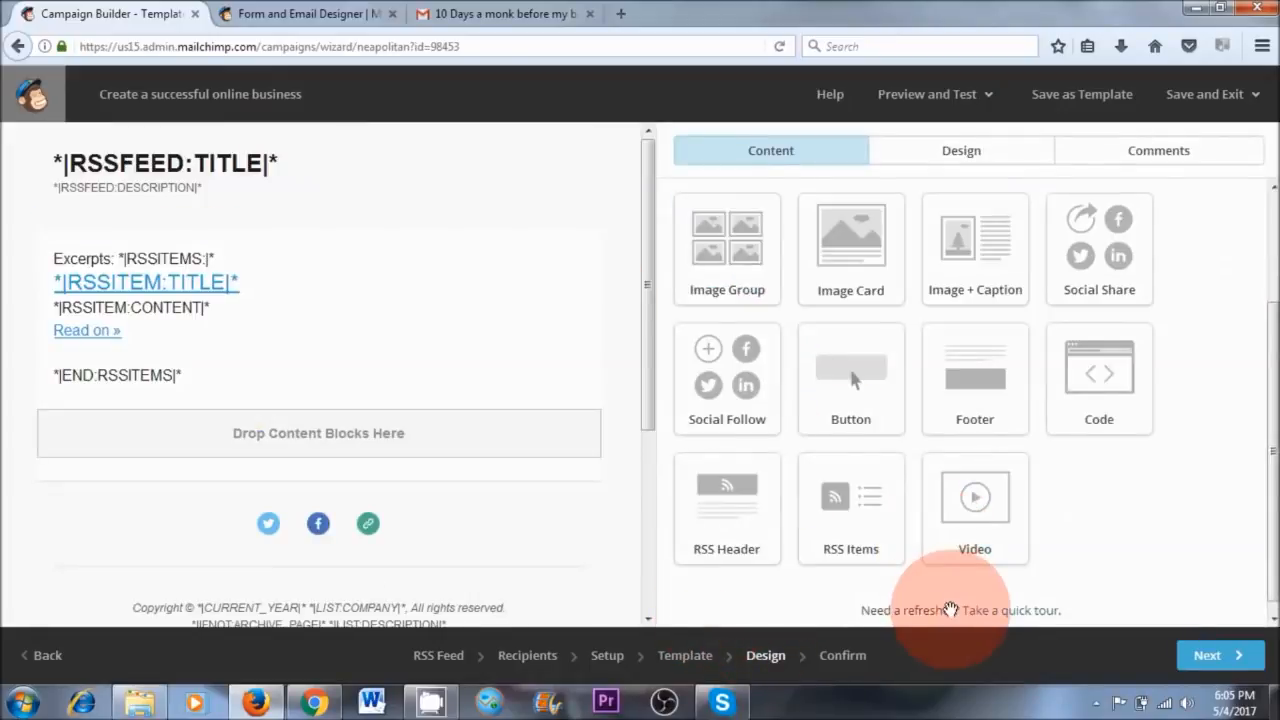
- Open the Social Follow block in the footer, review its Twitter and Facebook link fields, and close it
scroll(632, 400, "down", 3)
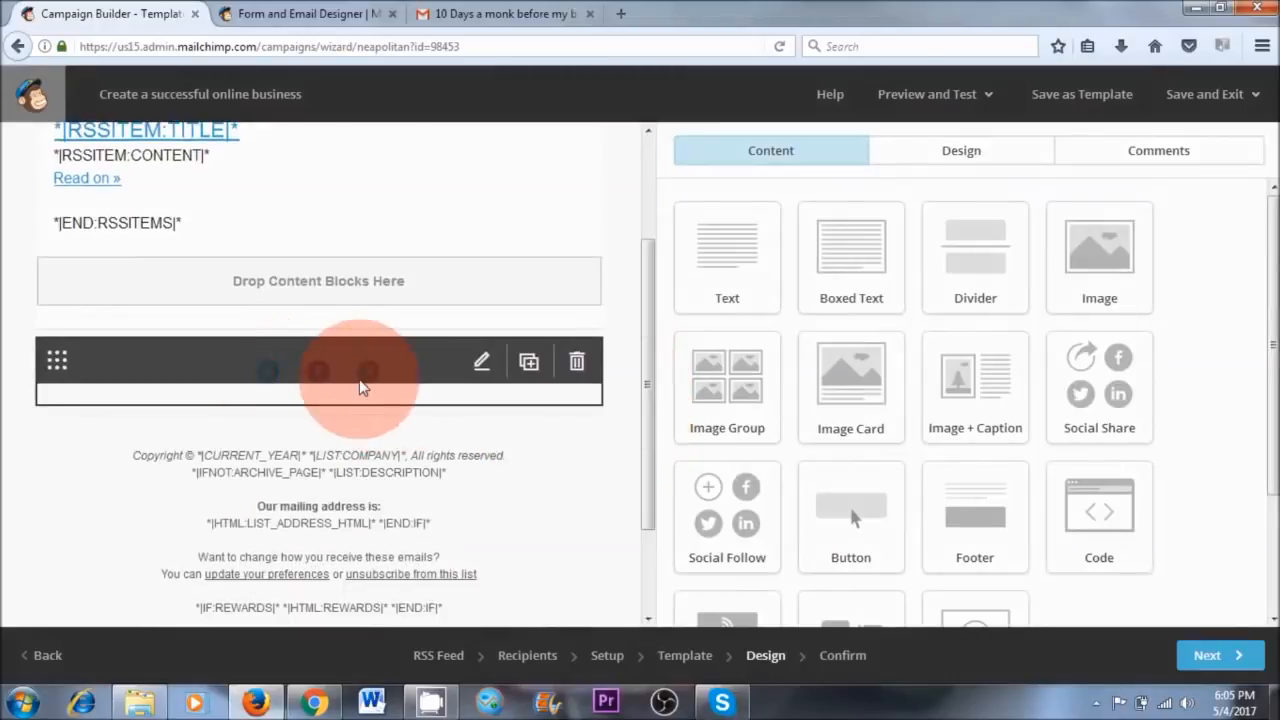
left_click(400, 386)
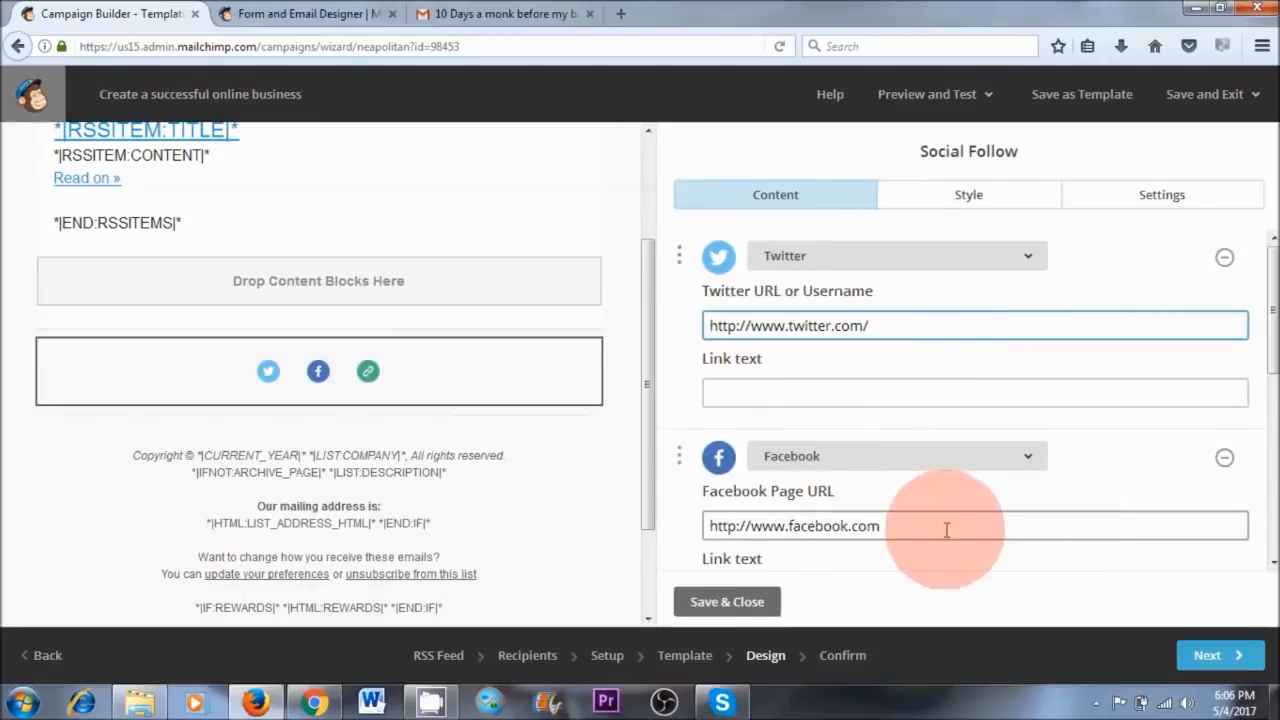
left_click(764, 602)
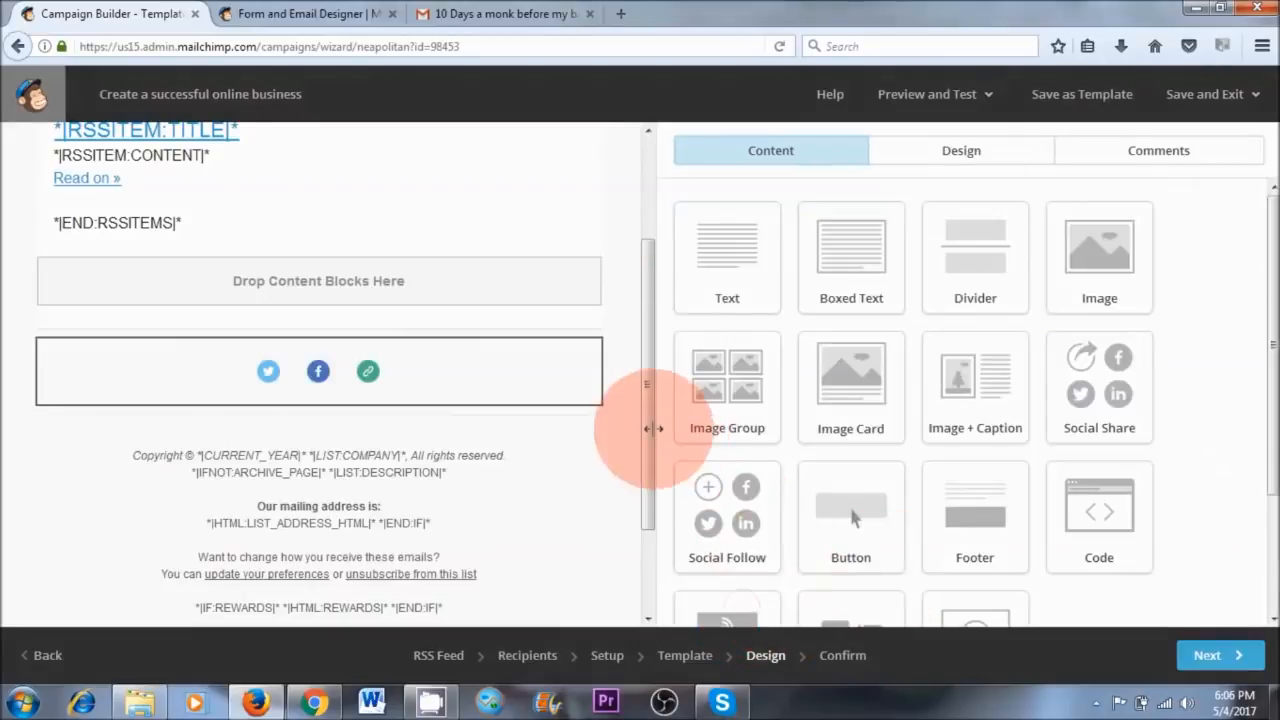
- Continue from the design to the confirmation page and start the RSS campaign, confirming the start
left_click_drag(649, 428, 642, 266)
left_click(1215, 657)
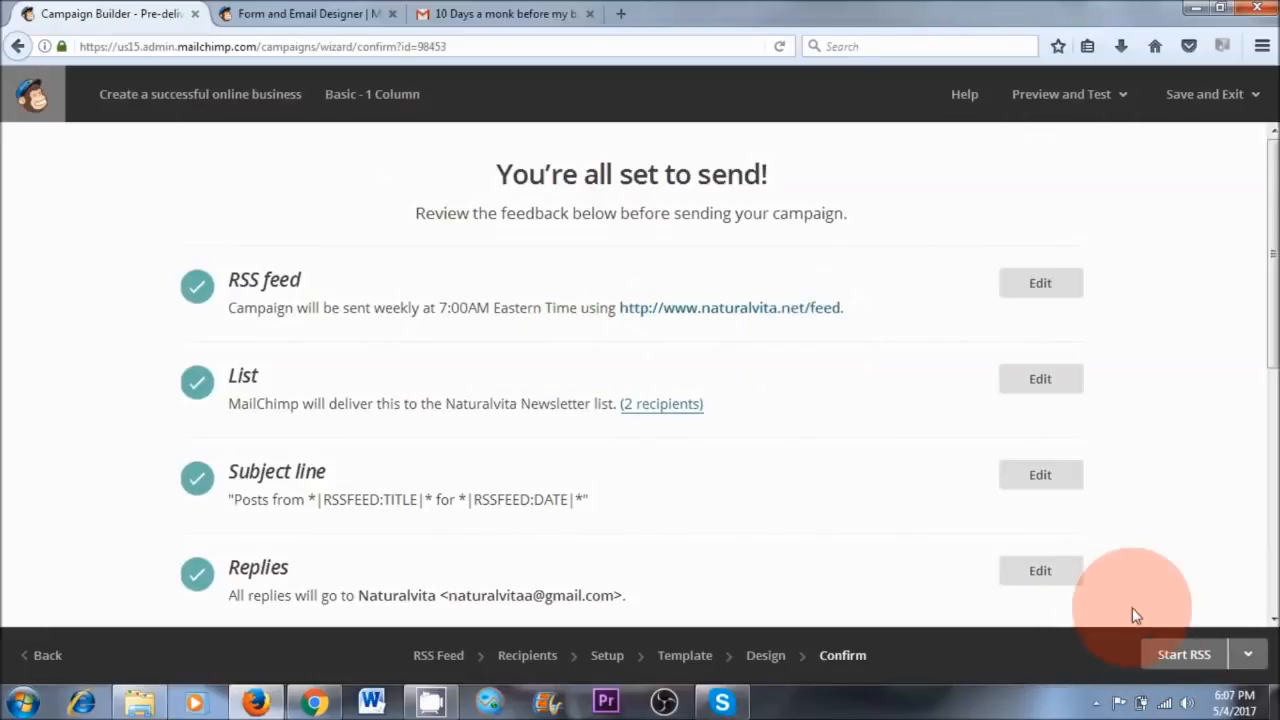
left_click(1184, 656)
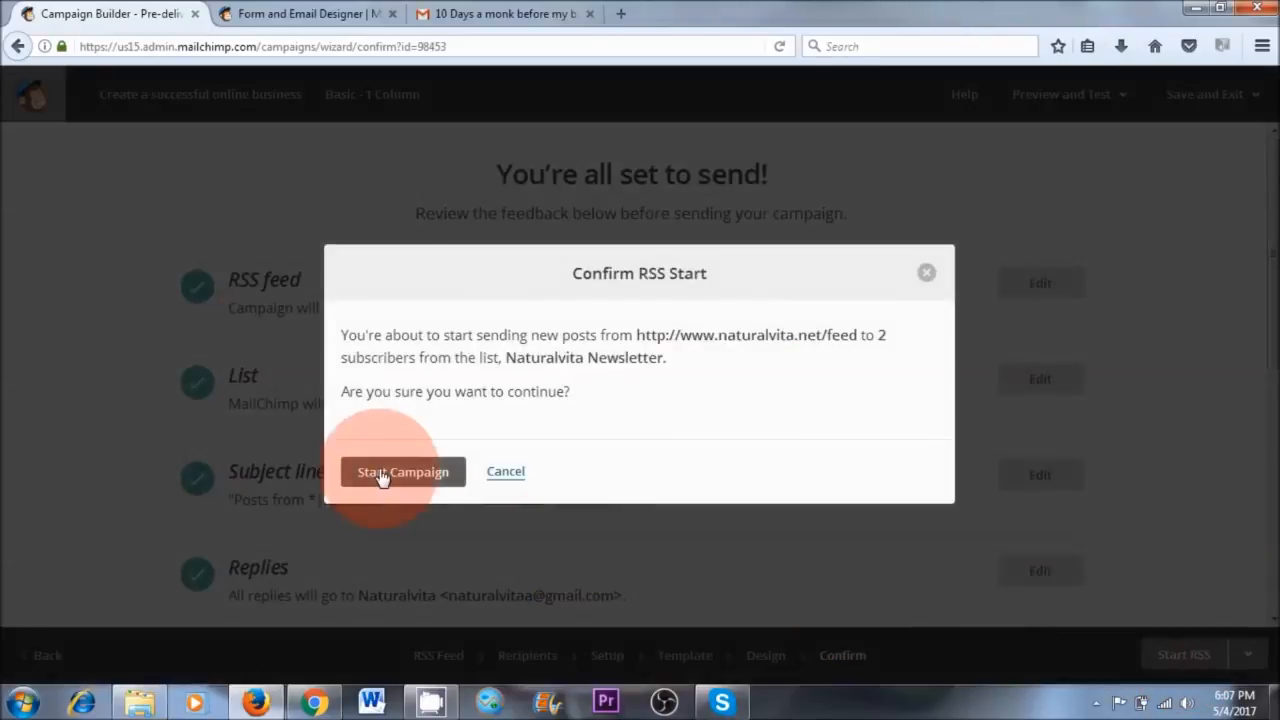
left_click(402, 472)
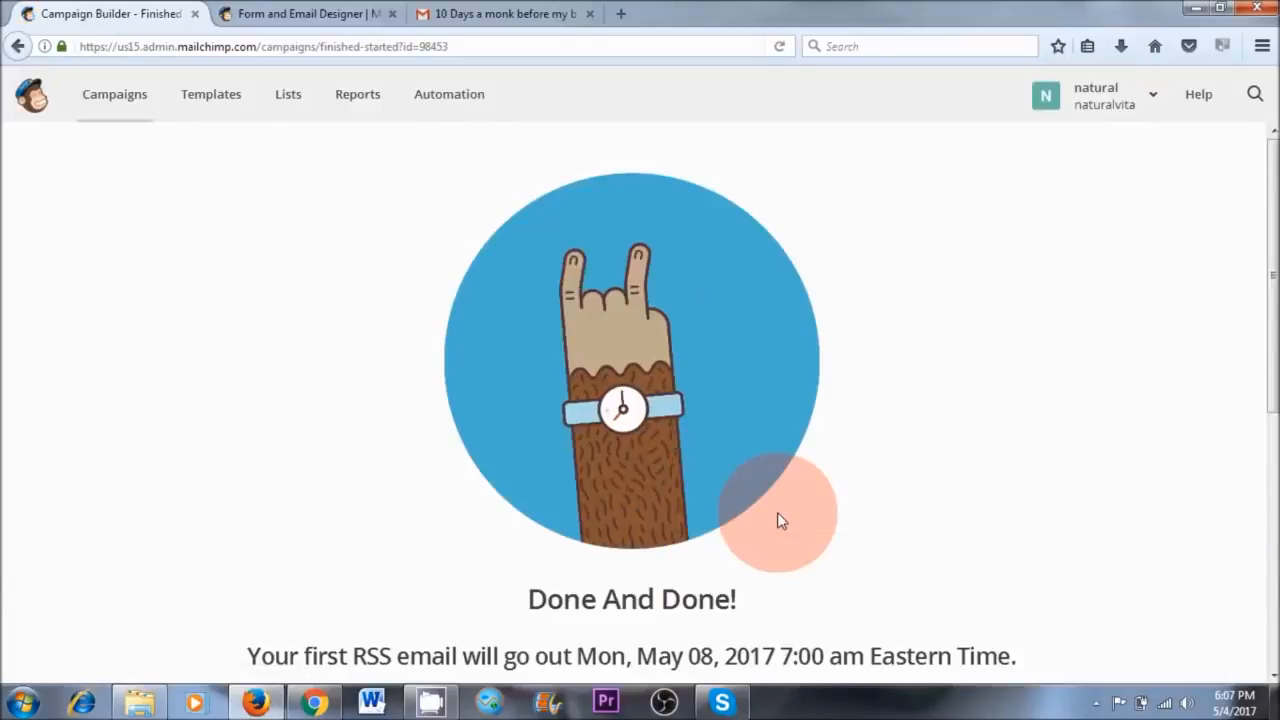
- Review the RSS campaign's scheduled sending details and check its entry in the campaigns list
scroll(778, 512, "down", 4)
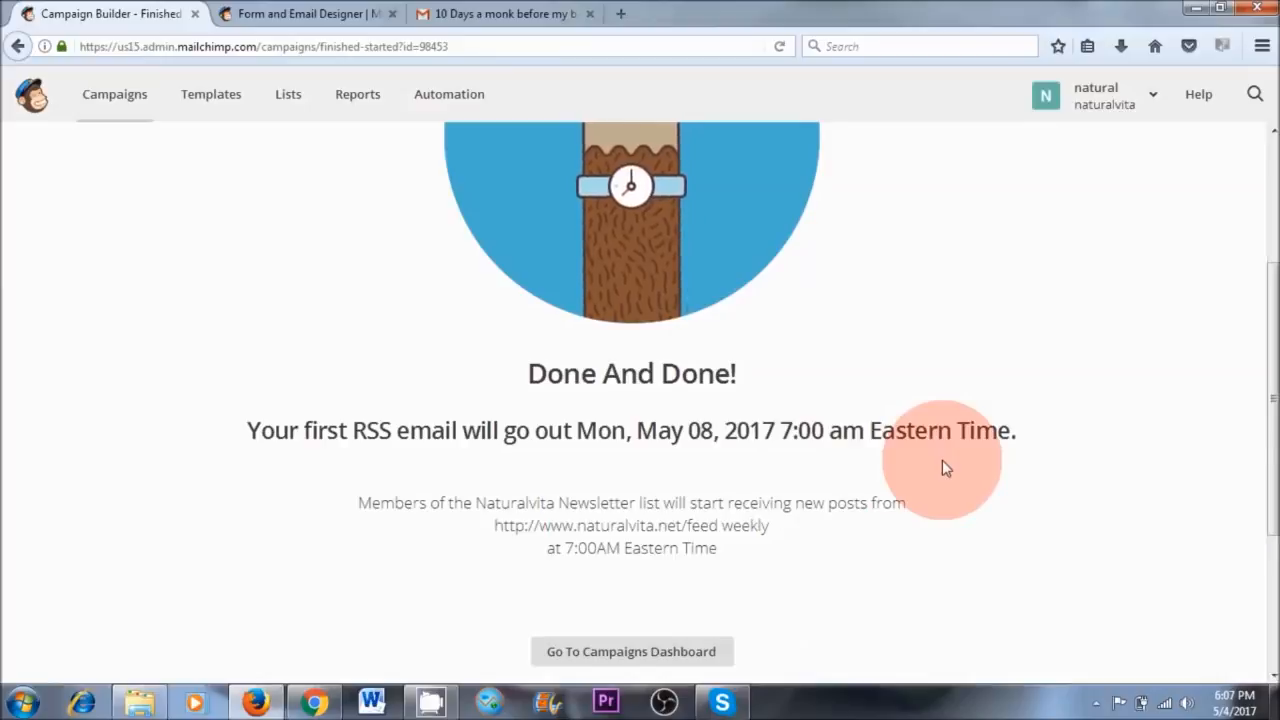
scroll(959, 416, "up", 4)
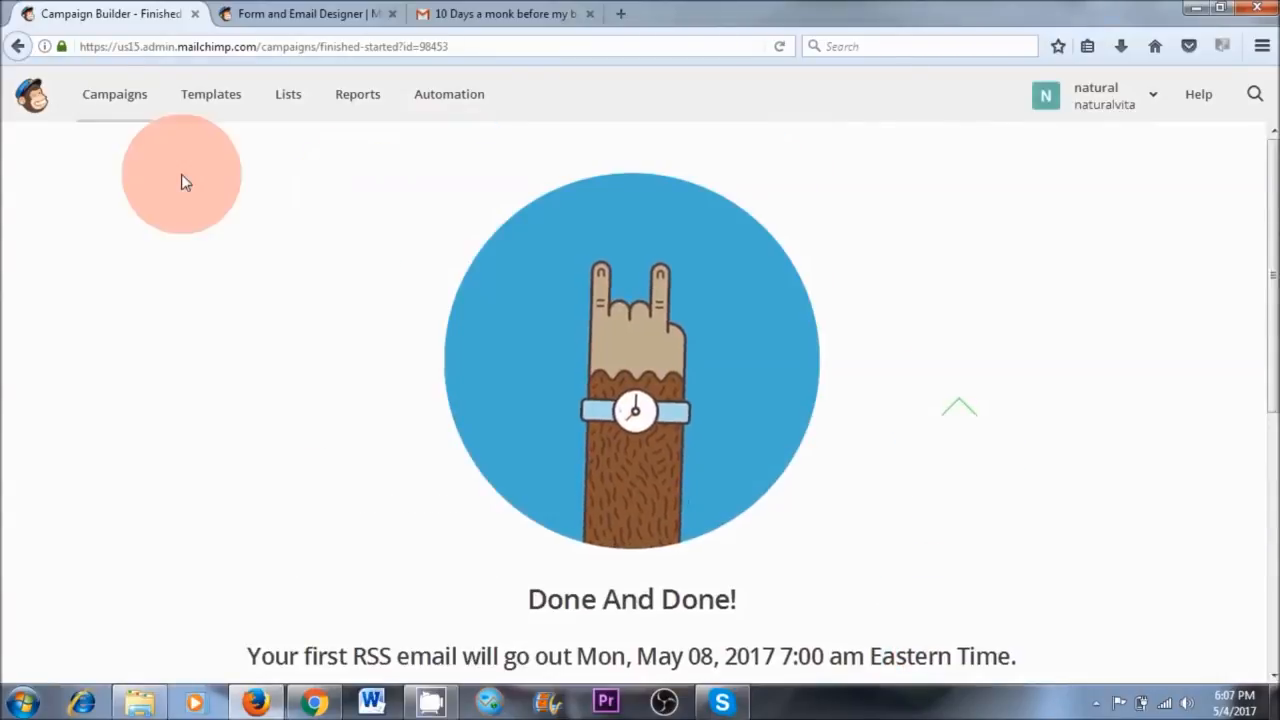
left_click(109, 101)
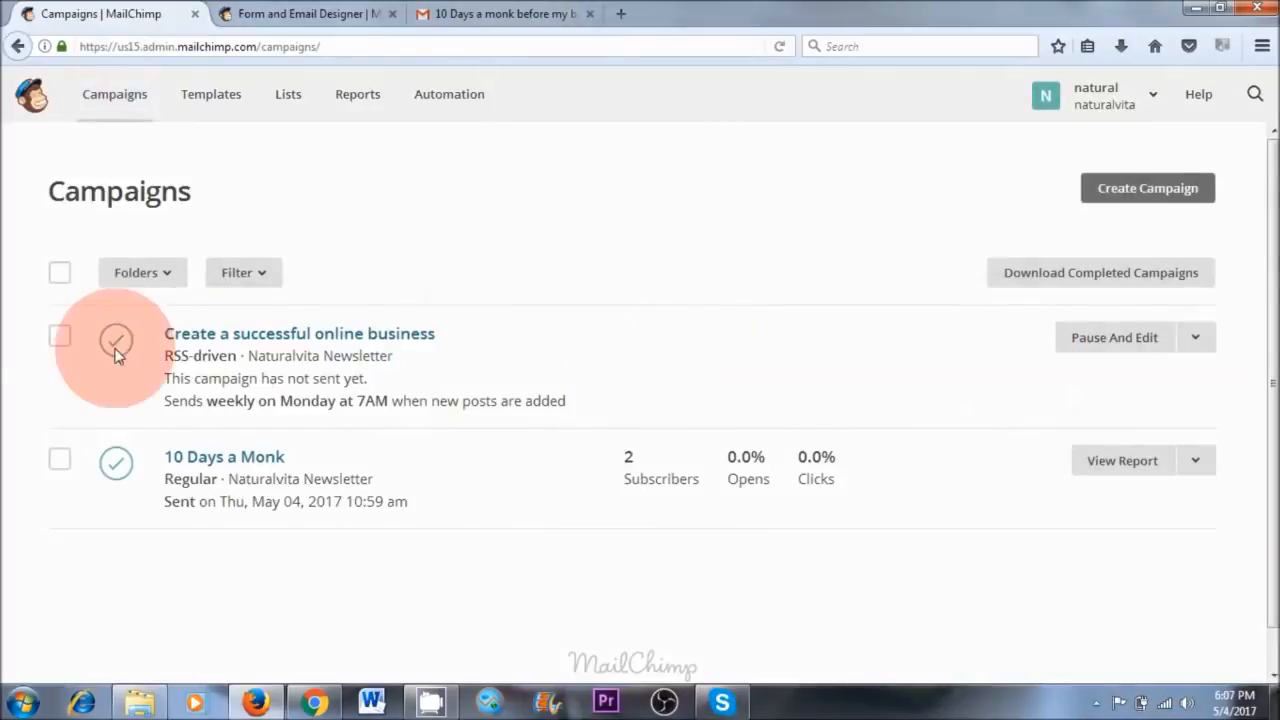
left_click(59, 338)
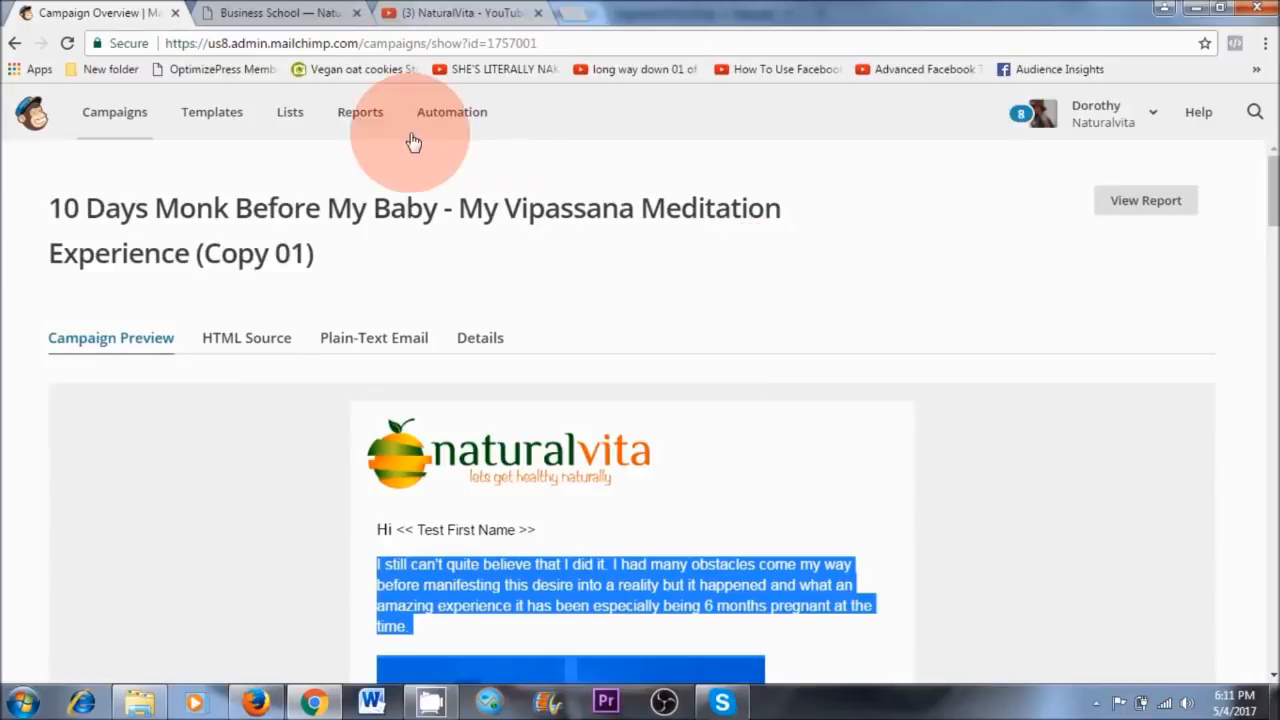
- Open the campaign reports from the "10 Days Monk Before My Baby" campaign overview in the Chrome window
left_click(360, 116)
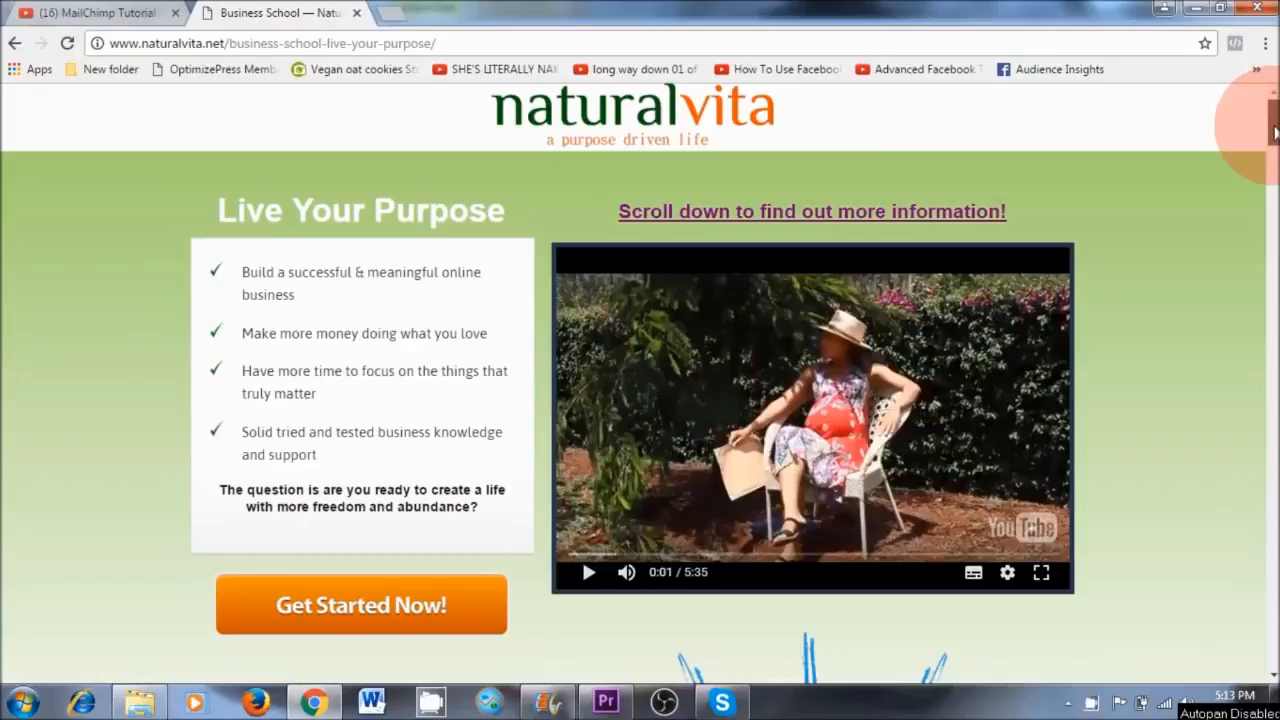
- Read through the Naturalvita Business School page, covering the program benefits, course parts, testimonials and YouTube comments
scroll(1274, 133, "down", 2)
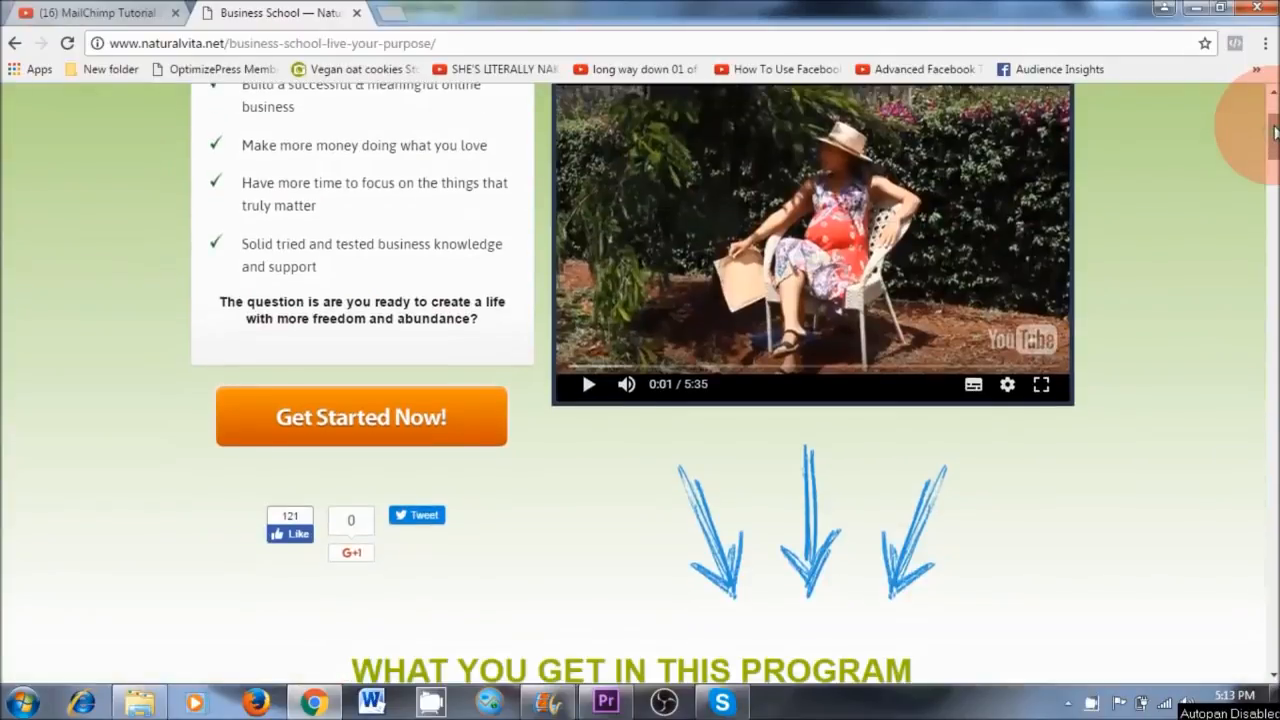
scroll(1274, 133, "down", 4)
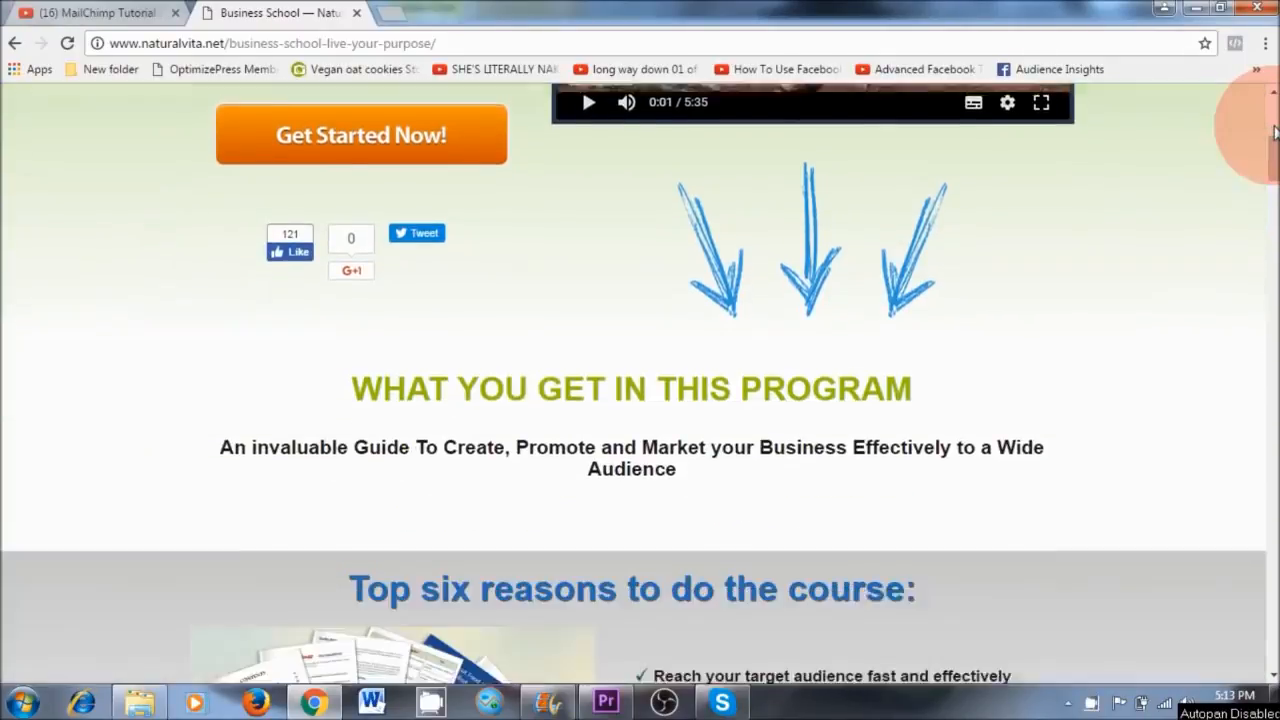
scroll(1274, 133, "down", 2)
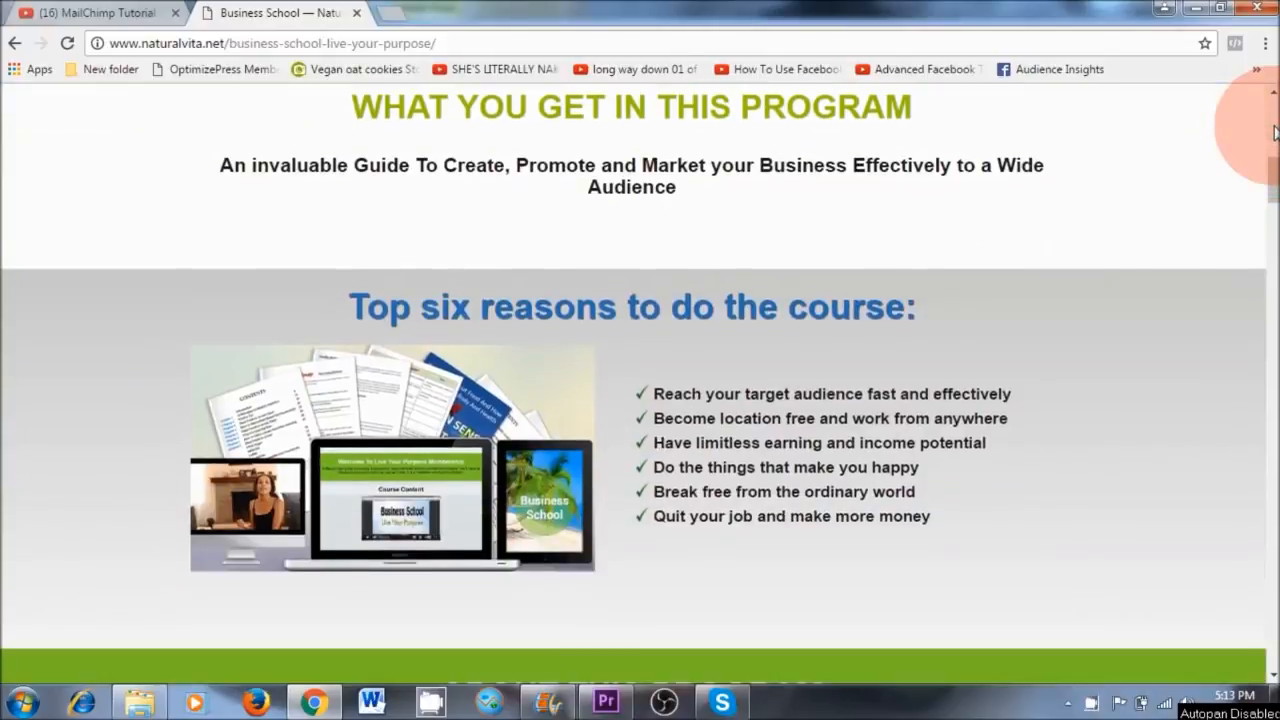
scroll(1274, 133, "down", 4)
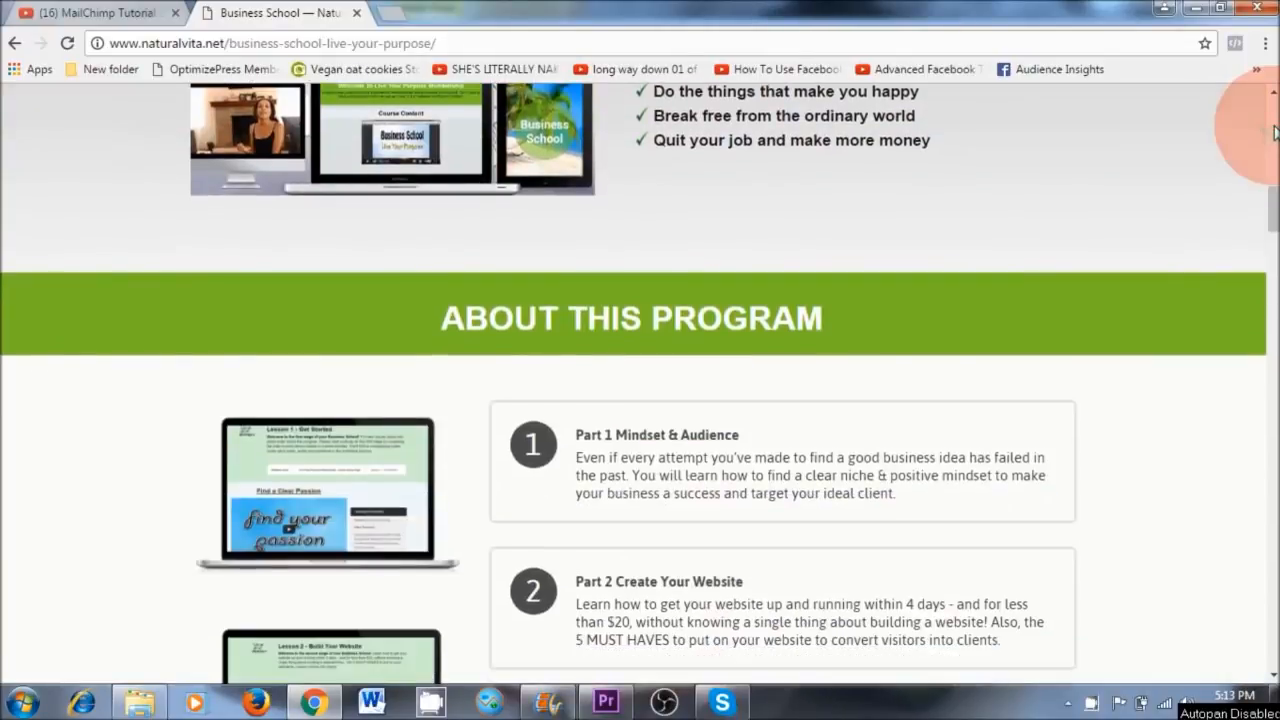
scroll(1274, 133, "down", 10)
scroll(1274, 133, "down", 2)
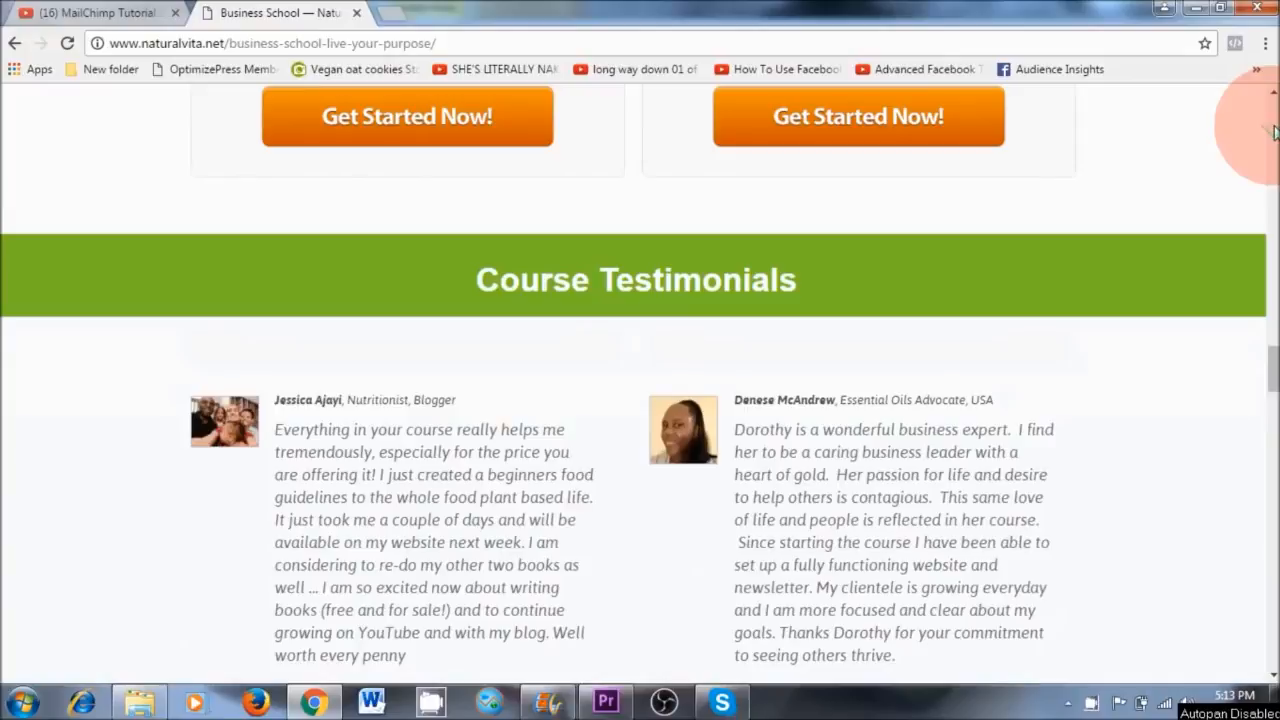
scroll(1274, 133, "down", 5)
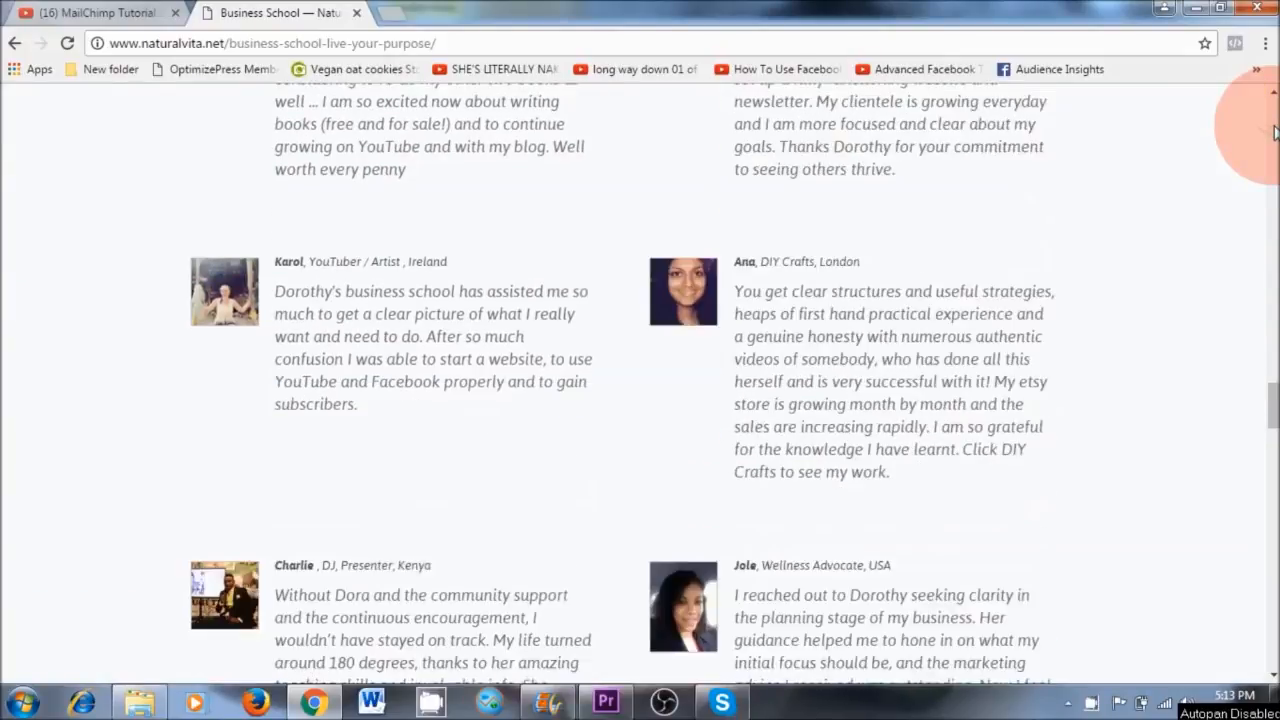
scroll(1274, 133, "down", 3)
scroll(1274, 133, "down", 3)
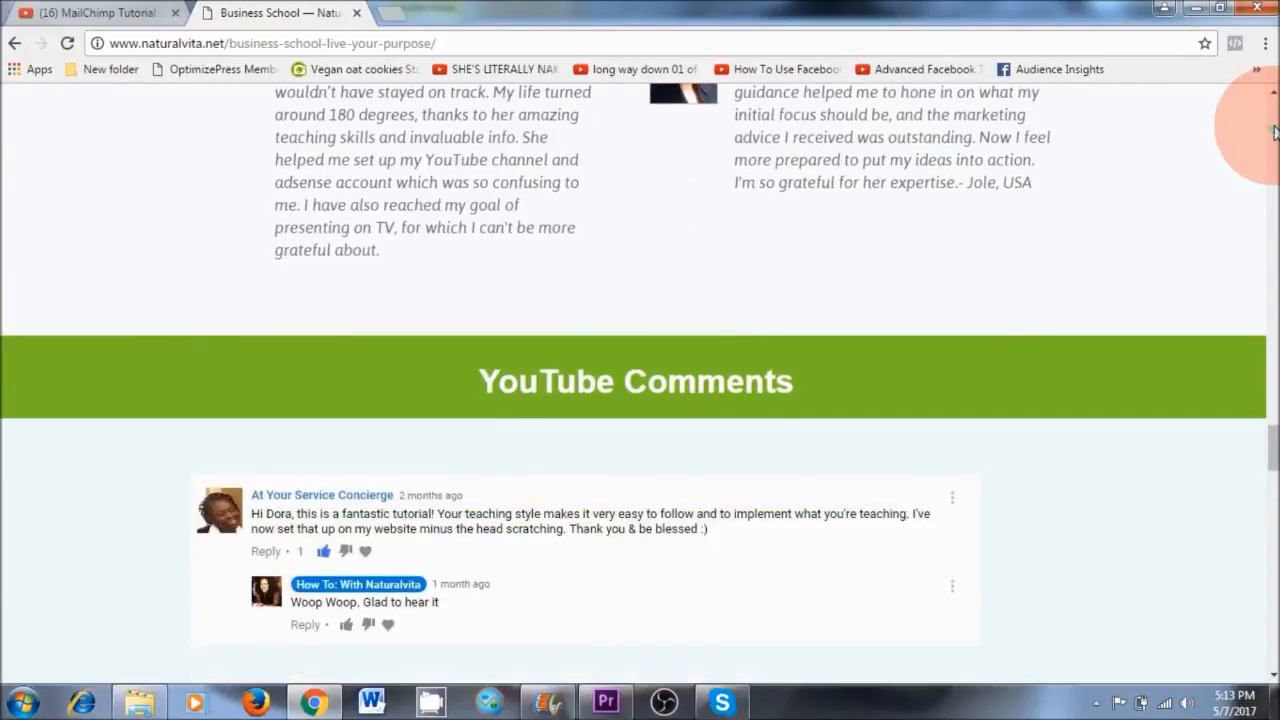
scroll(1274, 133, "down", 2)
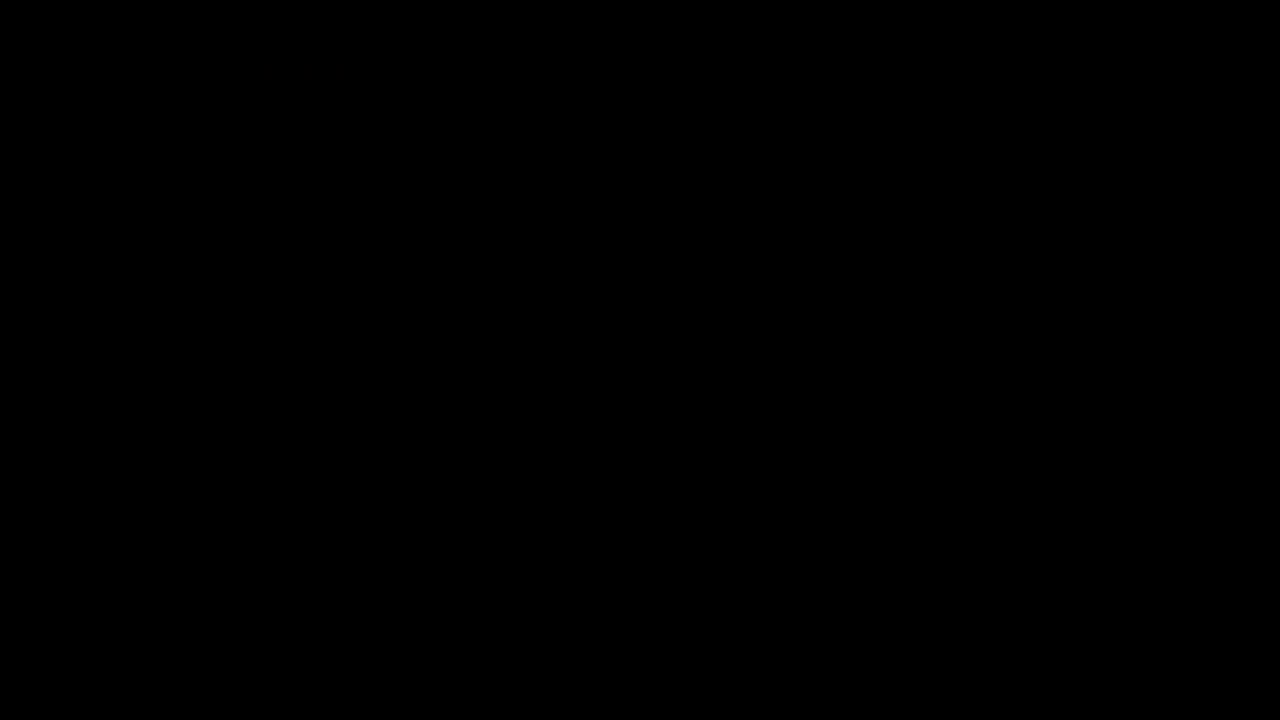